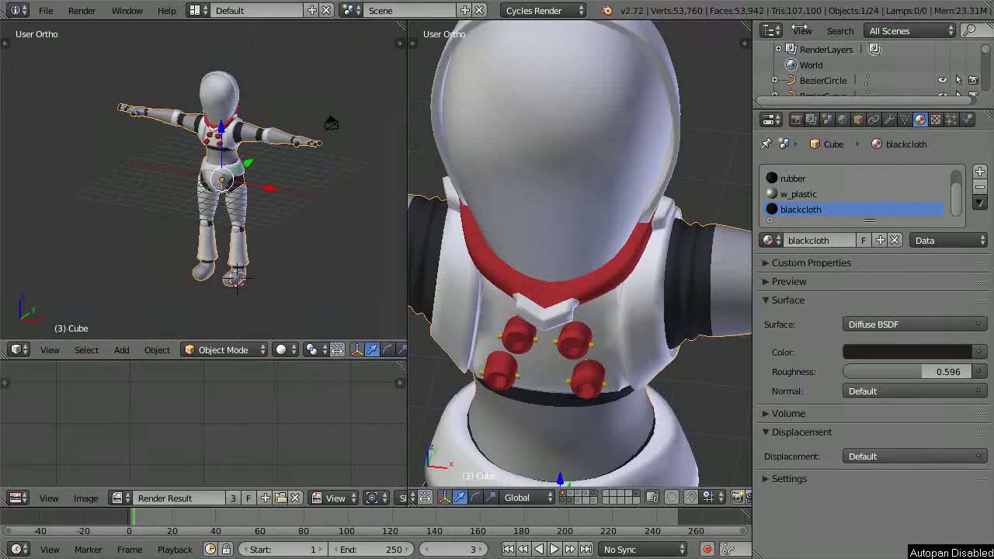
key("Tab")
key("Tab")
key("z")
key("z")
- Show layer 5 and examine the eyes and eyestalks from the front and the side
left_click(592, 491)
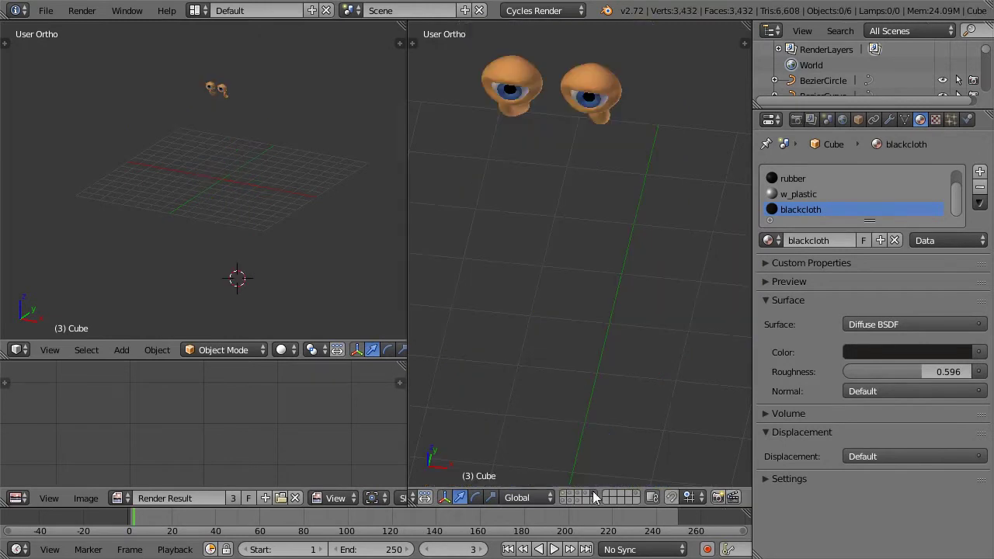
middle_click_drag(649, 157, 532, 155)
right_click(532, 155)
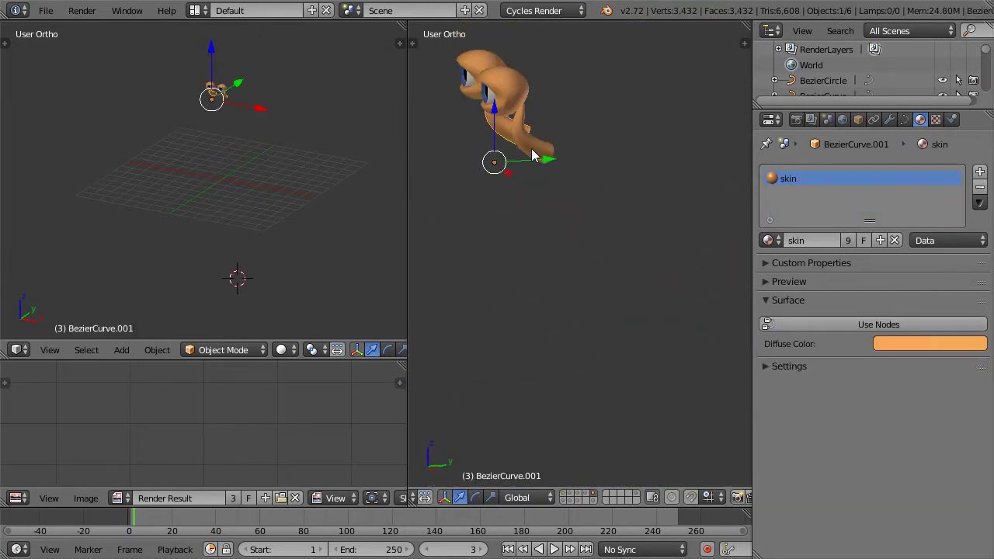
key("KP_1")
middle_click_drag(610, 129, 553, 225, "shift")
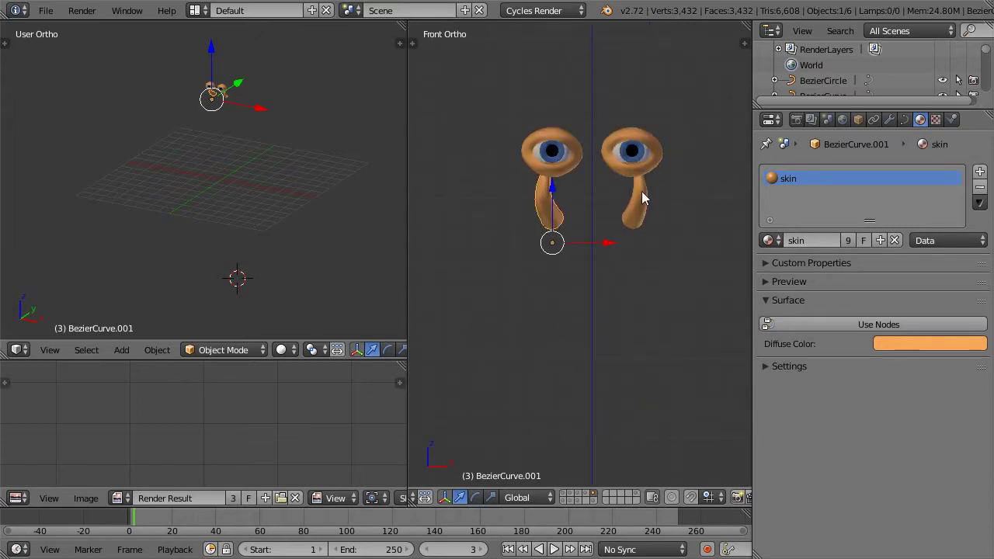
key("KP_3")
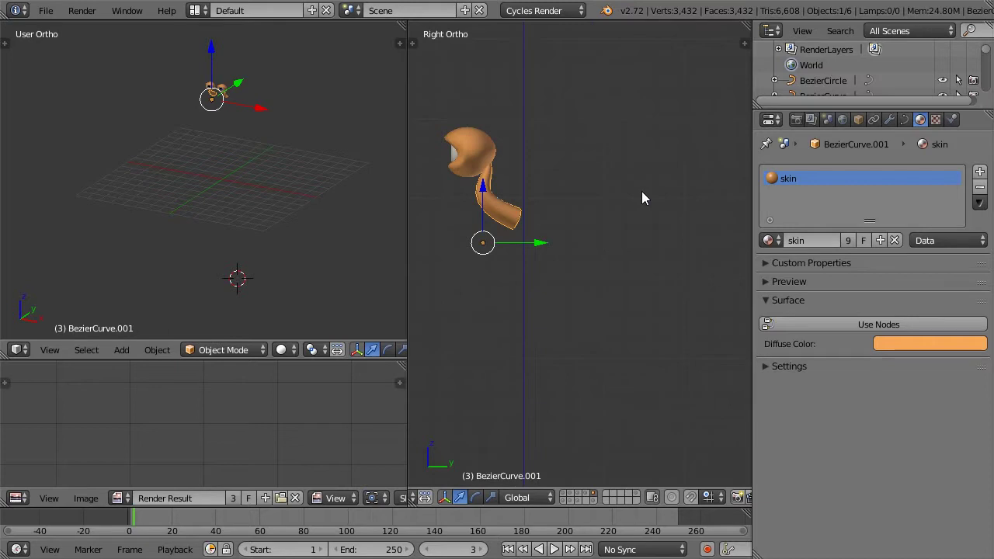
key("KP_1")
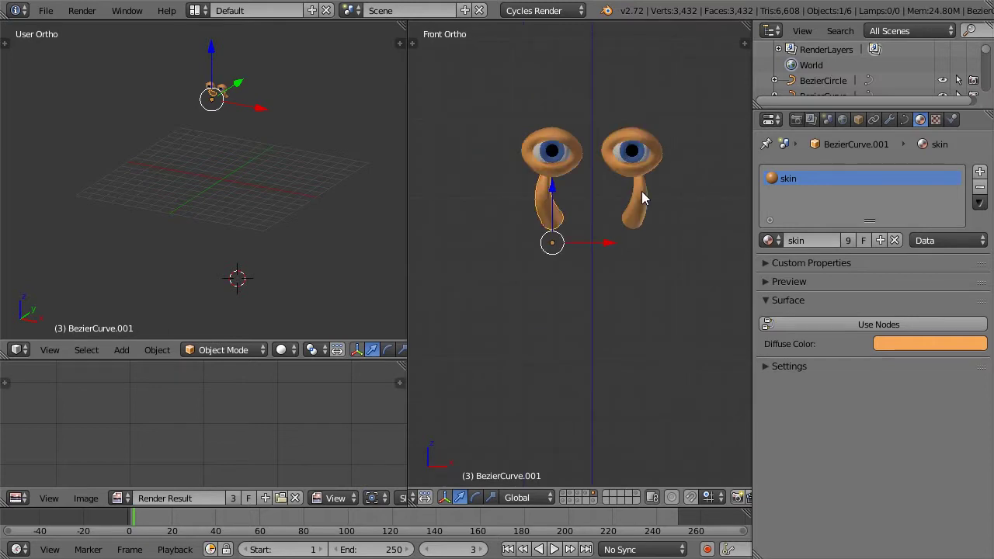
scroll(641, 191, "up", 1)
middle_click_drag(638, 193, 608, 223, "shift")
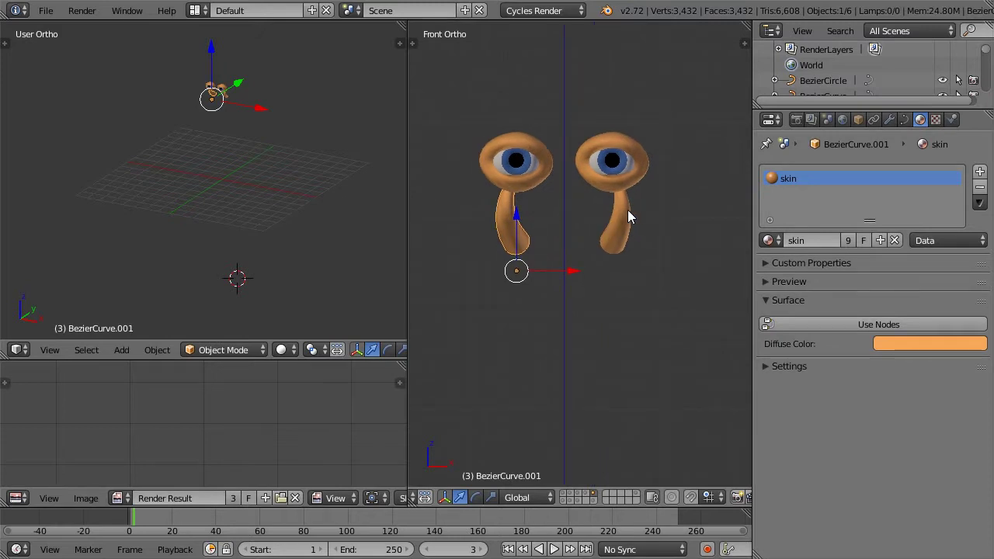
- Convert both eyestalk curves to meshes with Mesh from Curve/Meta/Surf/Text
right_click(628, 210, "shift")
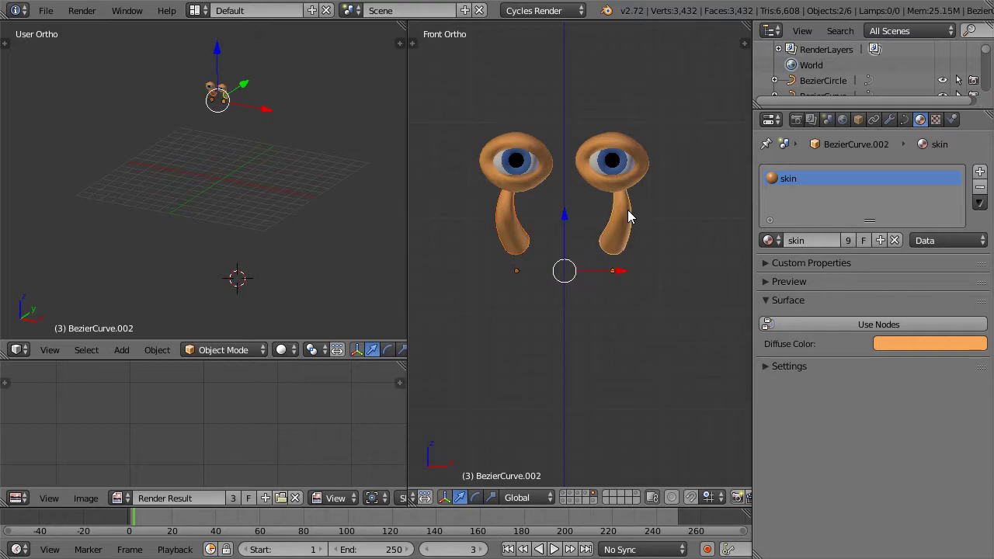
key("a")
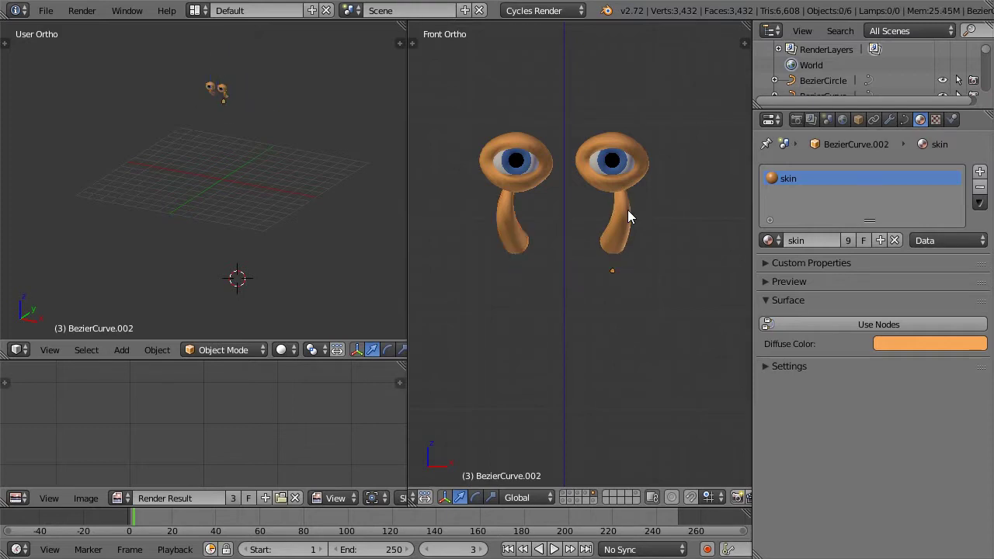
right_click(617, 218)
right_click(508, 228, "shift")
key("alt+c")
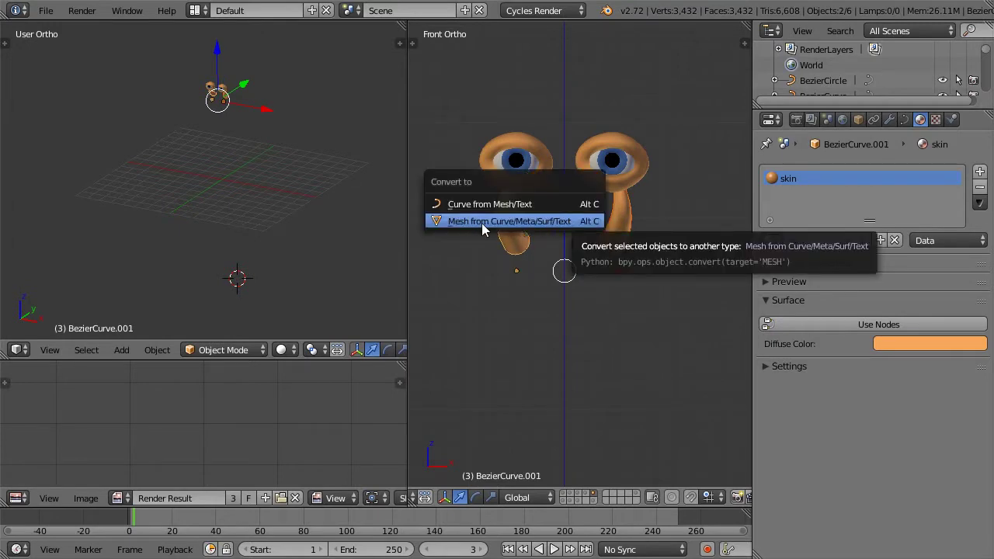
left_click(540, 222)
- Check the geometry of the converted eyestalks and the eye objects in Edit Mode
key("Tab")
key("Tab")
right_click(617, 226)
key("Tab")
key("Tab")
middle_click_drag(645, 215, 491, 172)
right_click(491, 172)
key("Tab")
key("Tab")
right_click(489, 169)
key("Tab")
key("Tab")
key("Tab")
key("Tab")
- Move all the eye and eyestalk objects to layer 1 and display that layer with the body
key("a")
key("a")
scroll(554, 188, "down", 3)
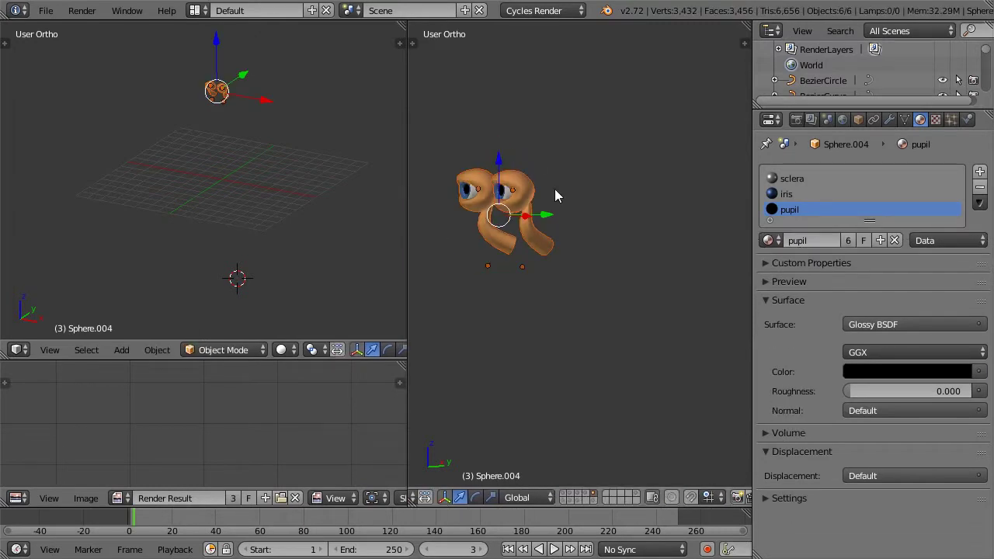
key("m")
left_click(678, 215)
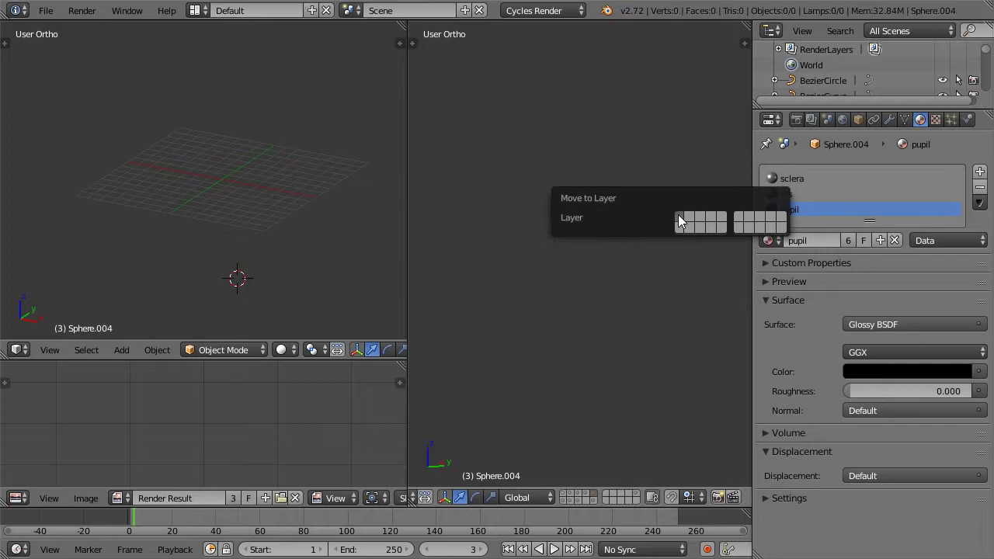
left_click(565, 496)
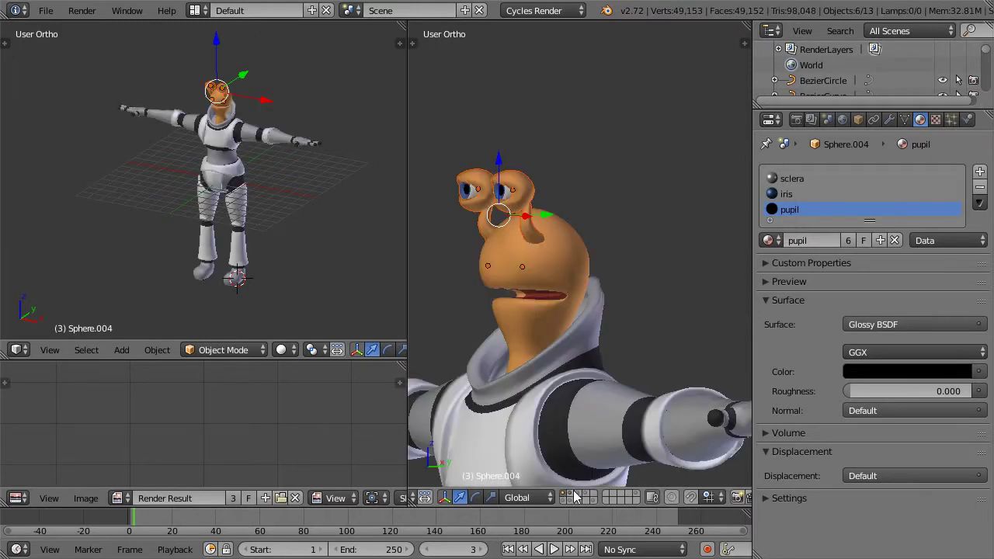
- Delete the two spare eyeballs and clear the remaining leftover objects from the early layers
left_click(576, 495)
key("x")
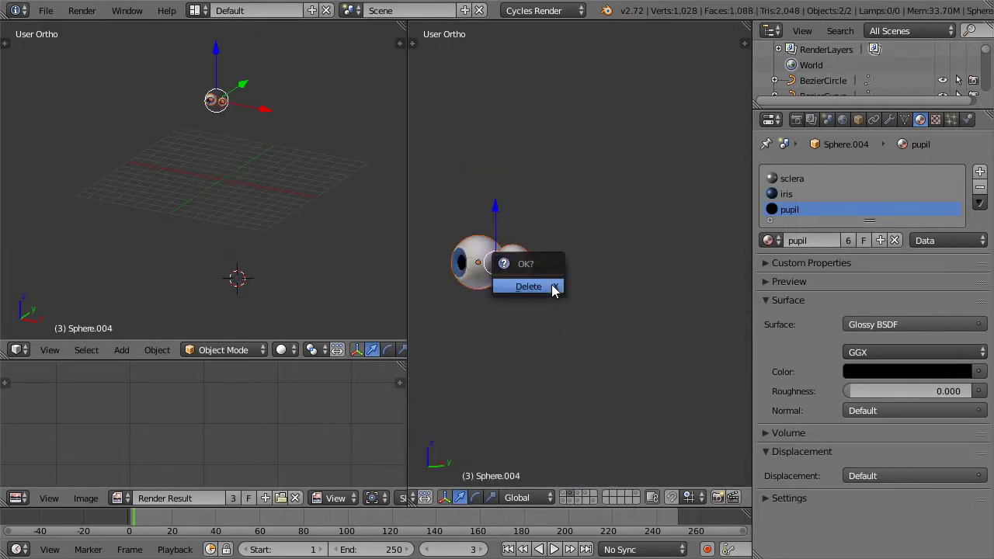
left_click(552, 287)
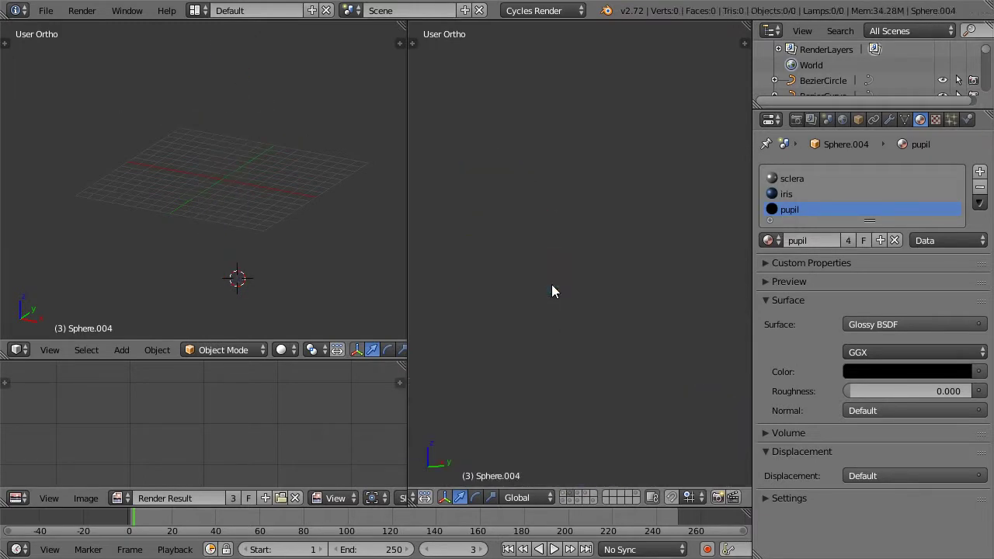
left_click(578, 495)
key("a")
key("x")
left_click(565, 244)
- Delete the two leftover ring-shaped objects on the layer at the grid centre
left_click(588, 494)
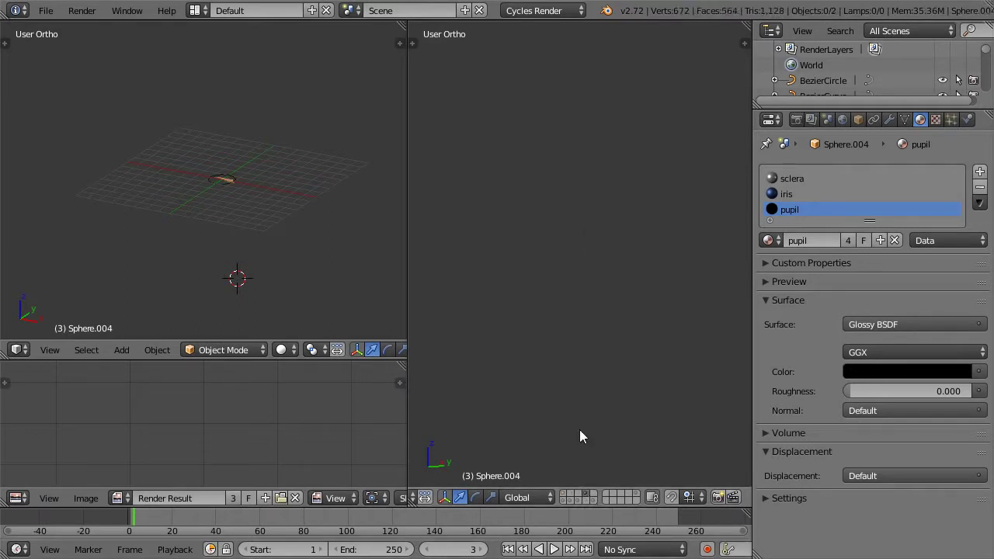
scroll(294, 191, "up", 8)
middle_click_drag(292, 170, 225, 177, "shift")
key("a")
key("x")
left_click(274, 180)
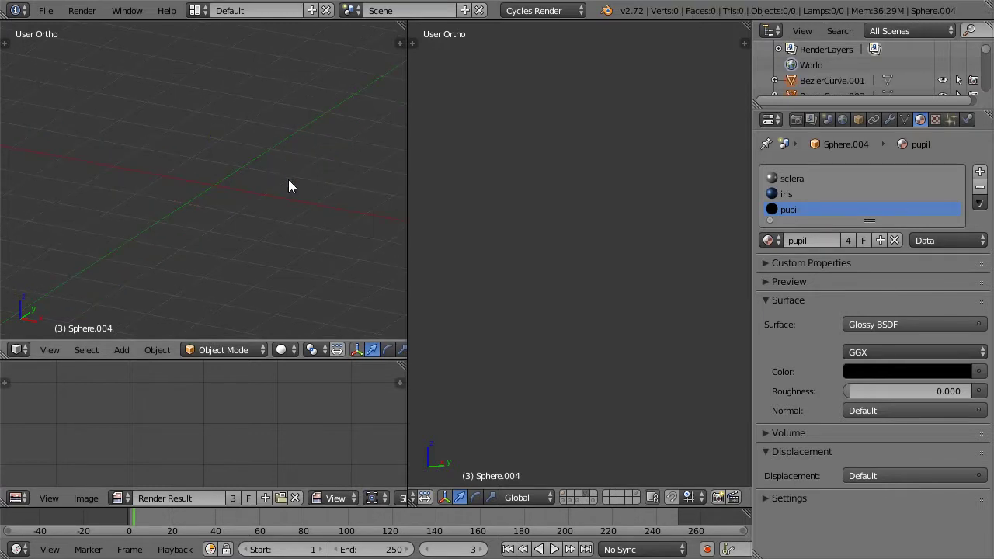
- Check layer 15, and delete all four spare eye objects on layer 10
left_click(635, 492)
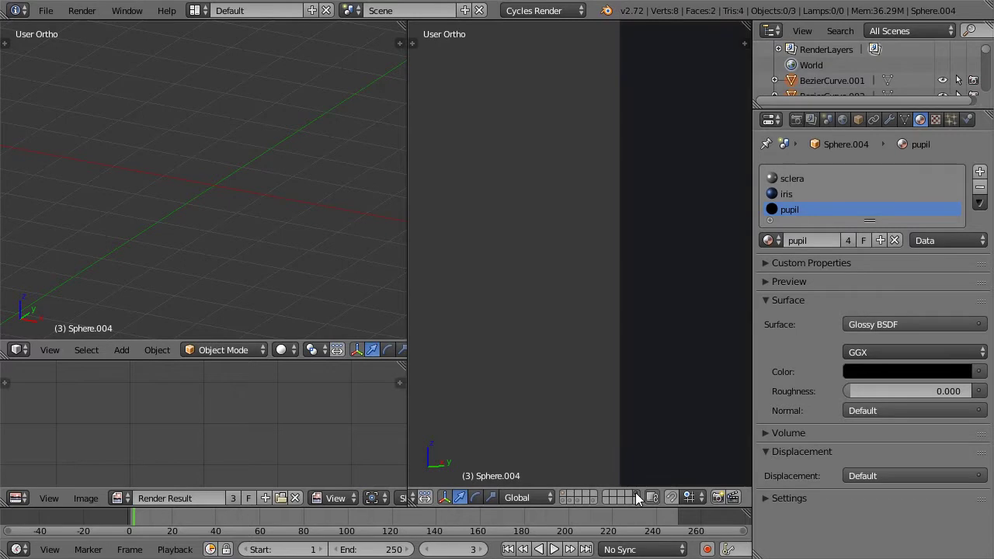
scroll(584, 304, "down", 4)
left_click(590, 494)
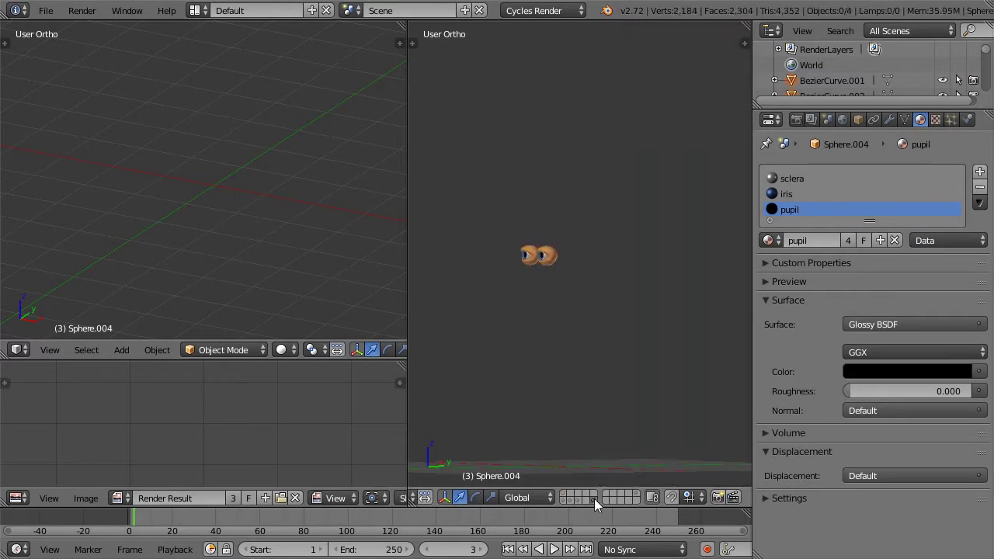
key("a")
key("x")
left_click(564, 256)
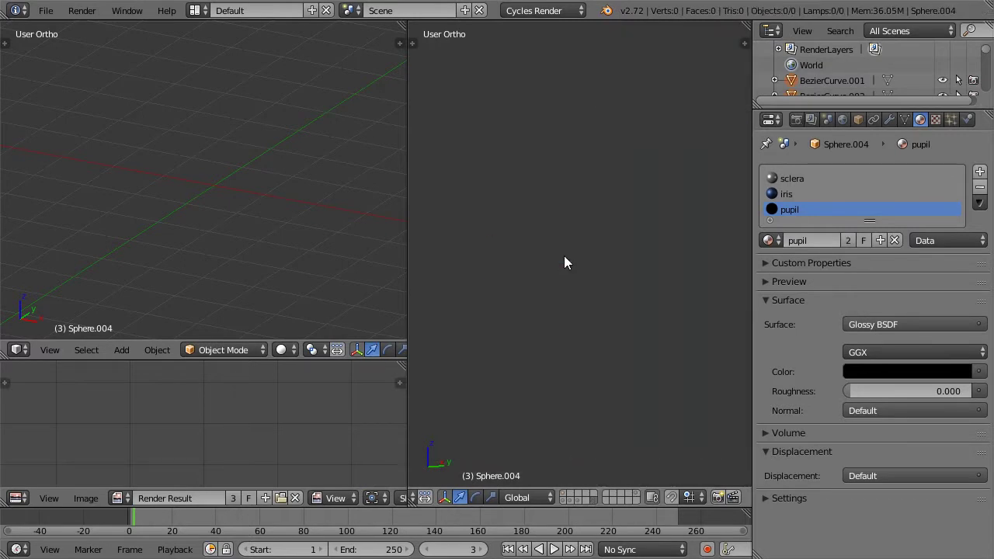
- Examine the layers holding the orange visor, helmet, collar and chest knobs, separately and combined with the body
left_click(576, 503)
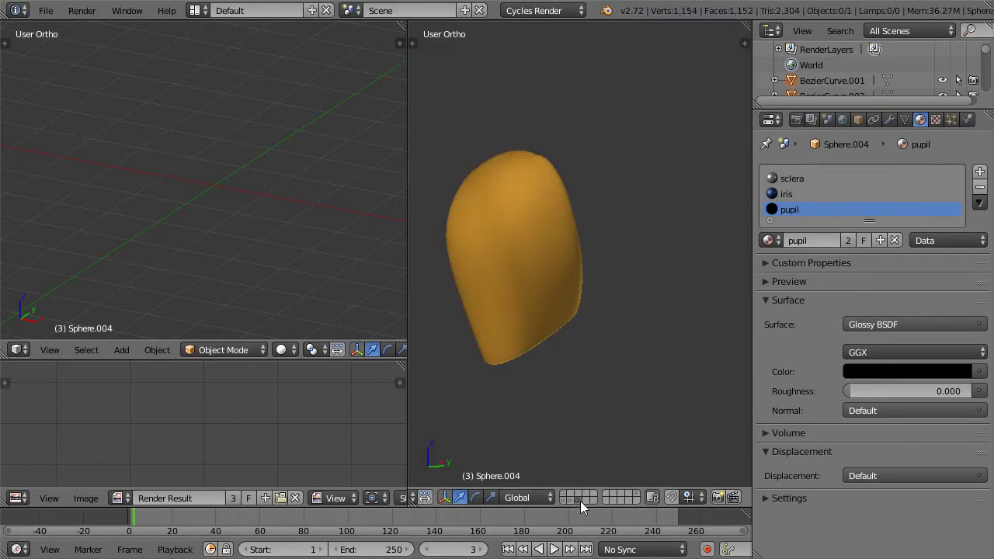
left_click(570, 499, "shift")
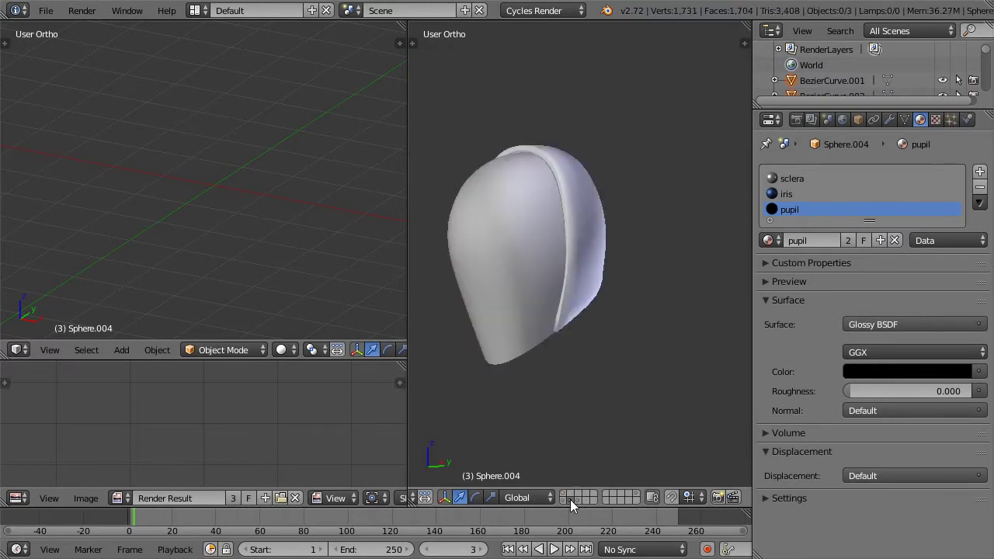
left_click(564, 502)
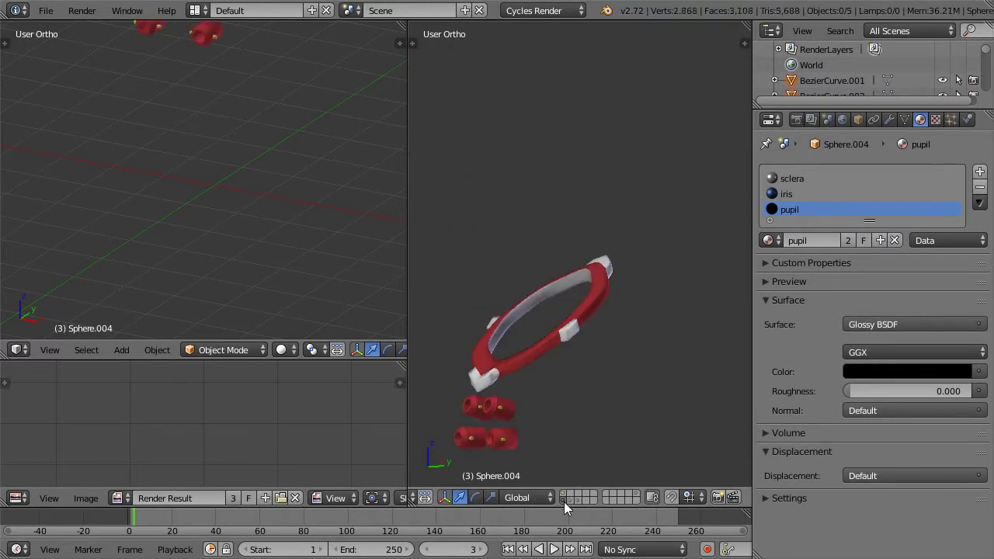
left_click(561, 493)
scroll(582, 306, "down", 1)
key("a")
middle_click_drag(561, 266, 617, 287)
scroll(617, 287, "down", 2)
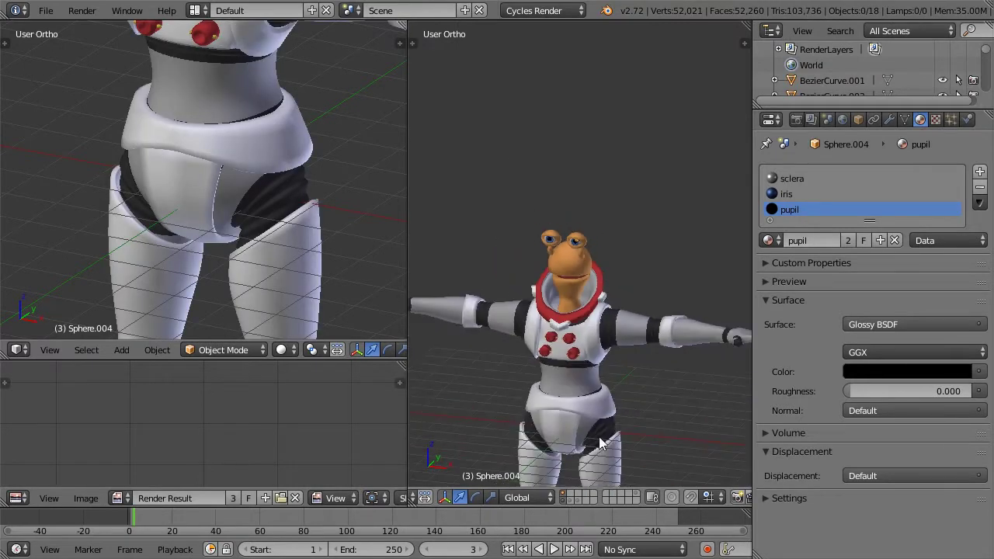
left_click(571, 499, "shift")
left_click(576, 499, "shift")
key("z")
scroll(608, 332, "up", 3)
key("z")
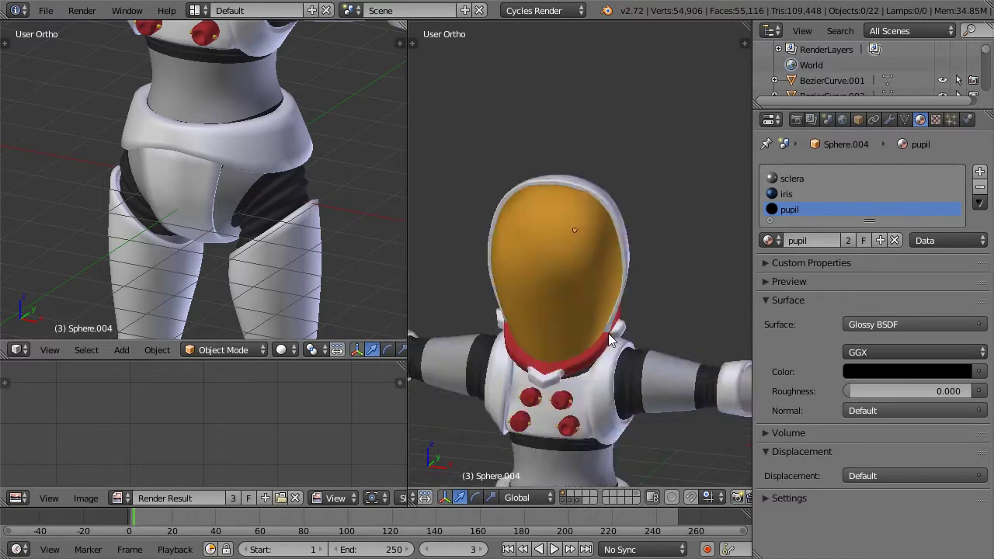
- Display layers 1, 6 and 7 together, leaving out layer 8 with the orange visor
left_click(570, 498)
left_click(564, 502)
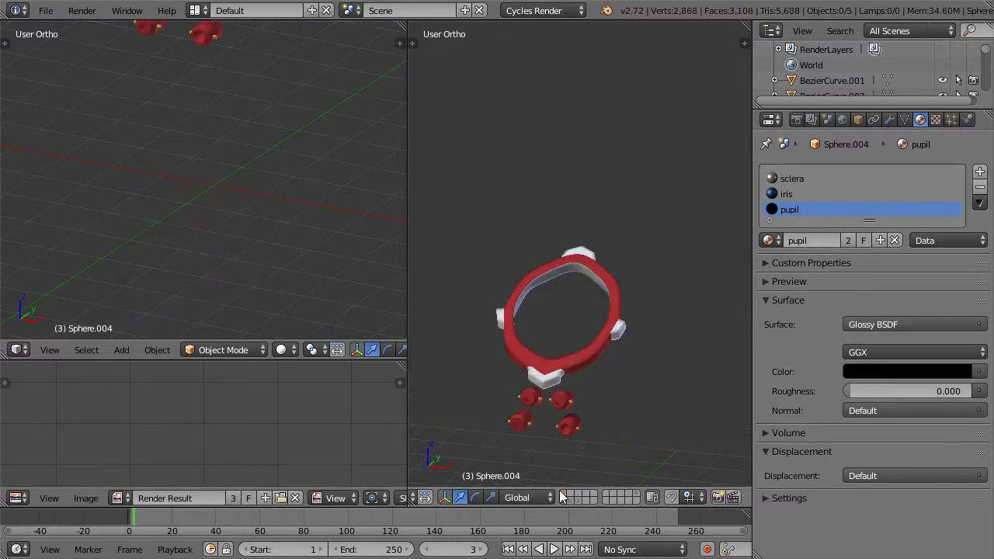
left_click(568, 502, "shift")
left_click(571, 500, "shift")
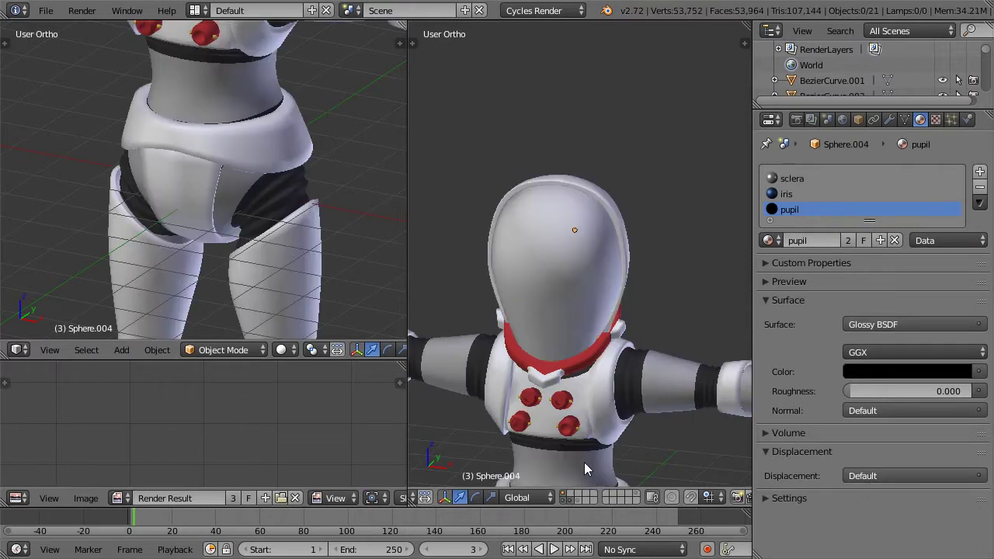
scroll(620, 343, "down", 2)
scroll(620, 343, "down", 4)
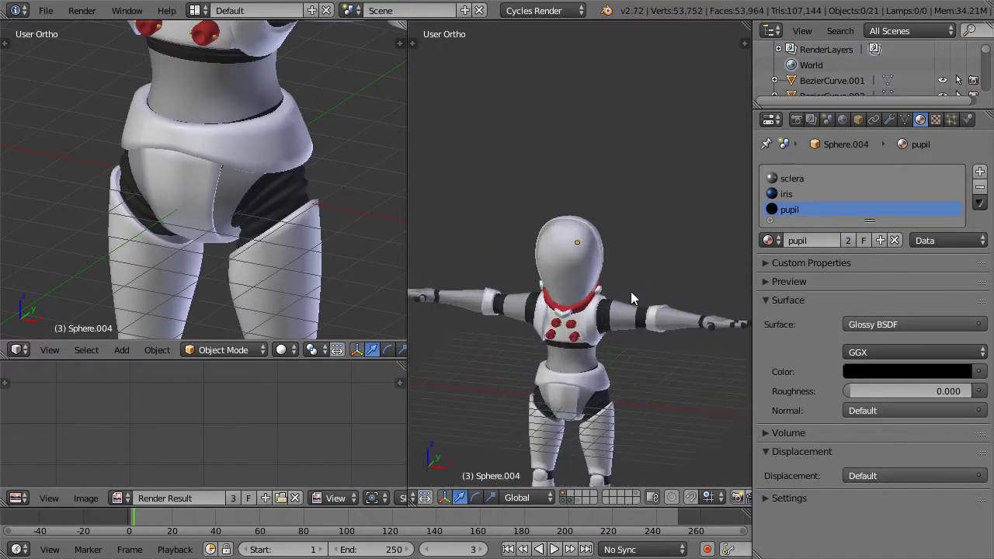
left_click(575, 501)
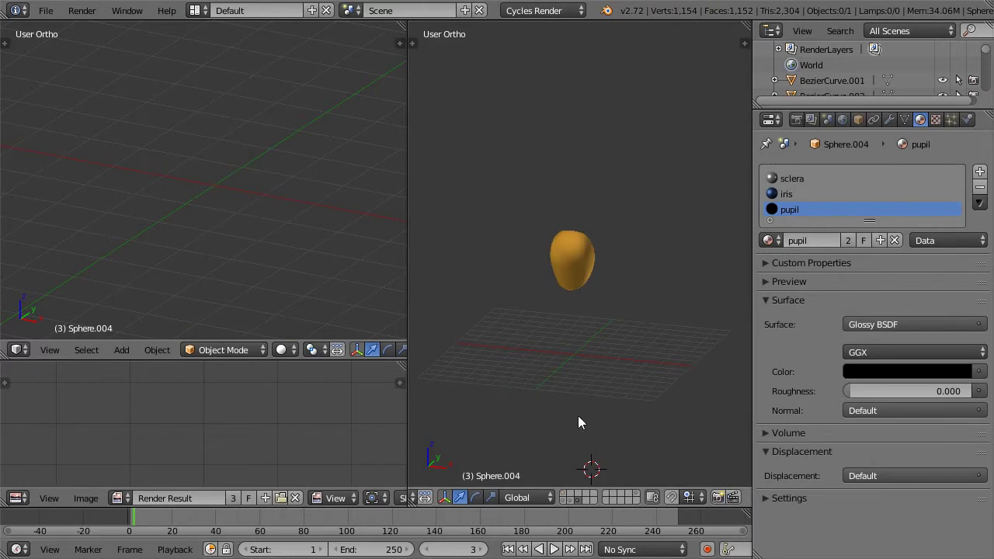
left_click(568, 497)
left_click(562, 495)
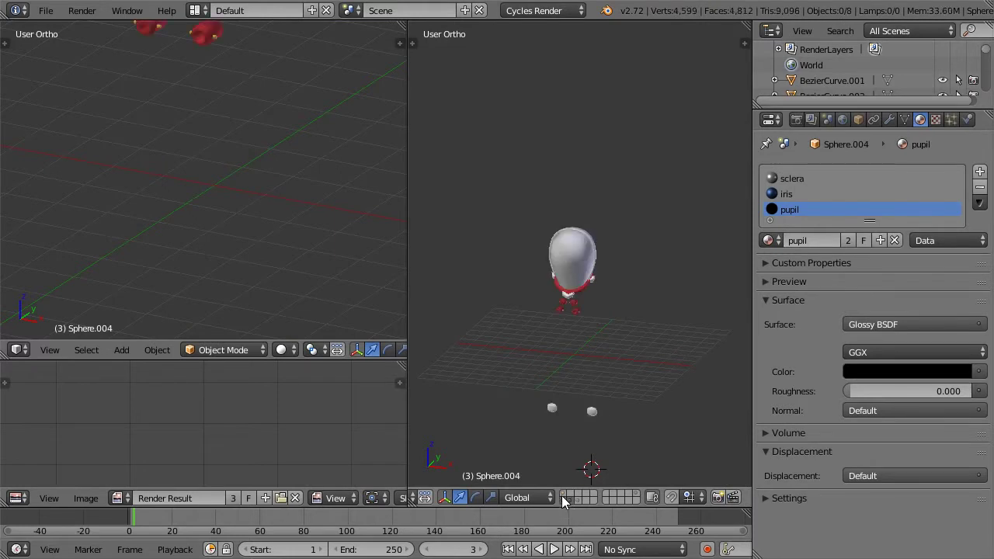
- Duplicate all visible character parts in place, move the copies to layer 5, and display only that layer
key("a")
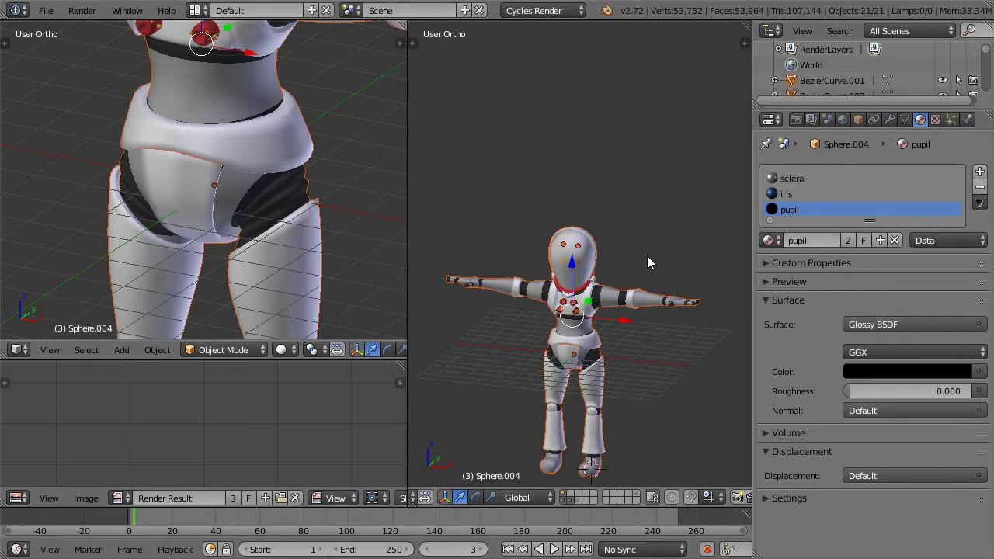
key("shift+d")
right_click(646, 262)
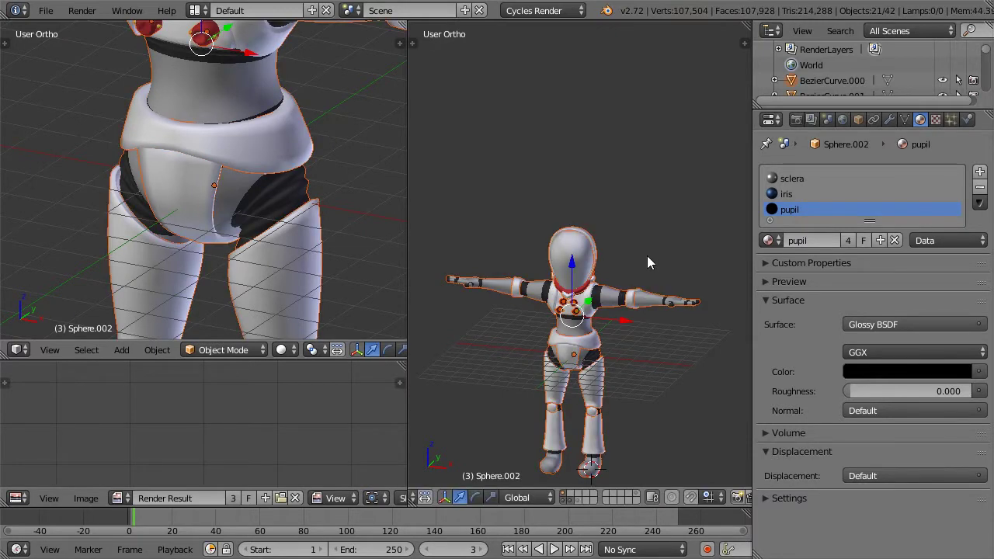
key("m")
left_click(812, 282)
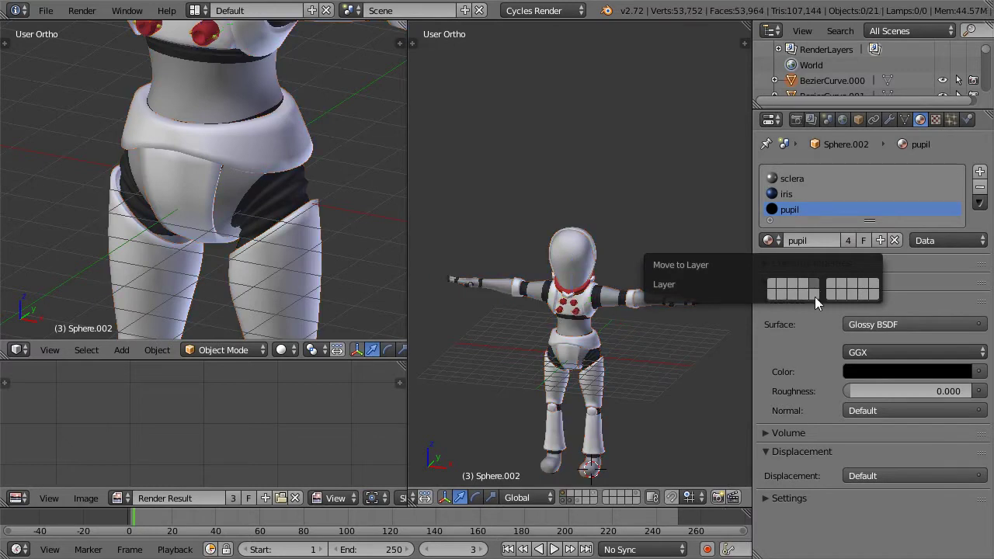
left_click(592, 493)
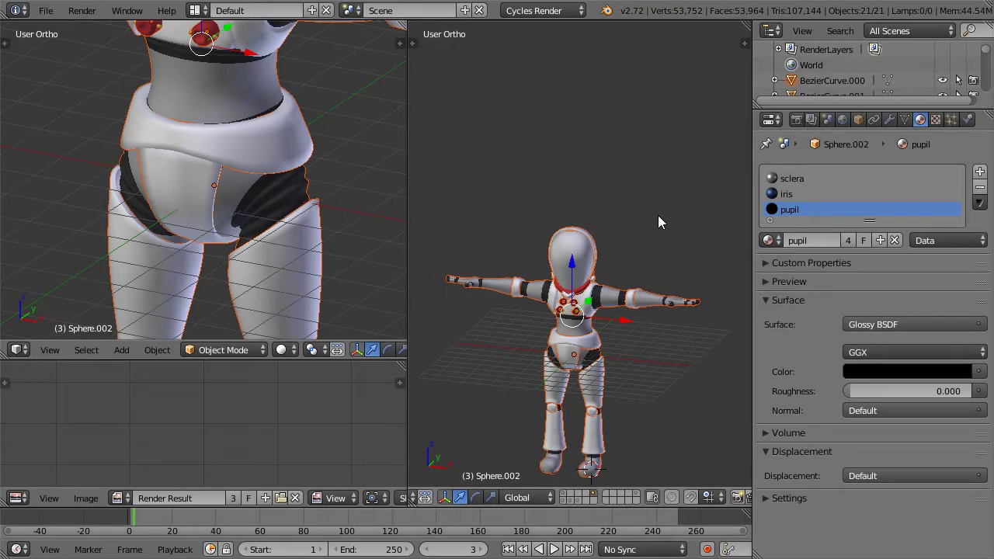
- Try to join all the duplicated character parts into one object, and undo the join
key("ctrl+j")
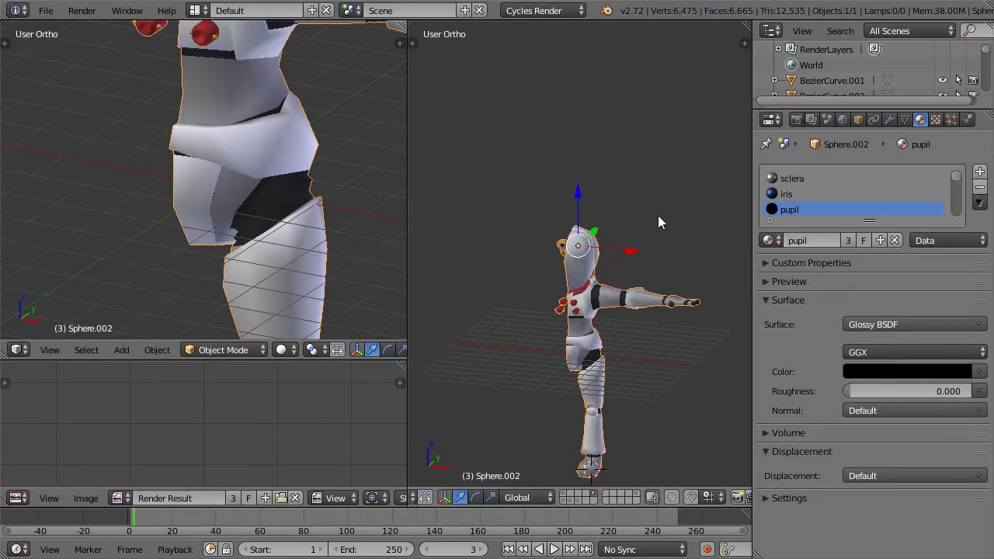
key("ctrl+z")
scroll(614, 227, "up", 2)
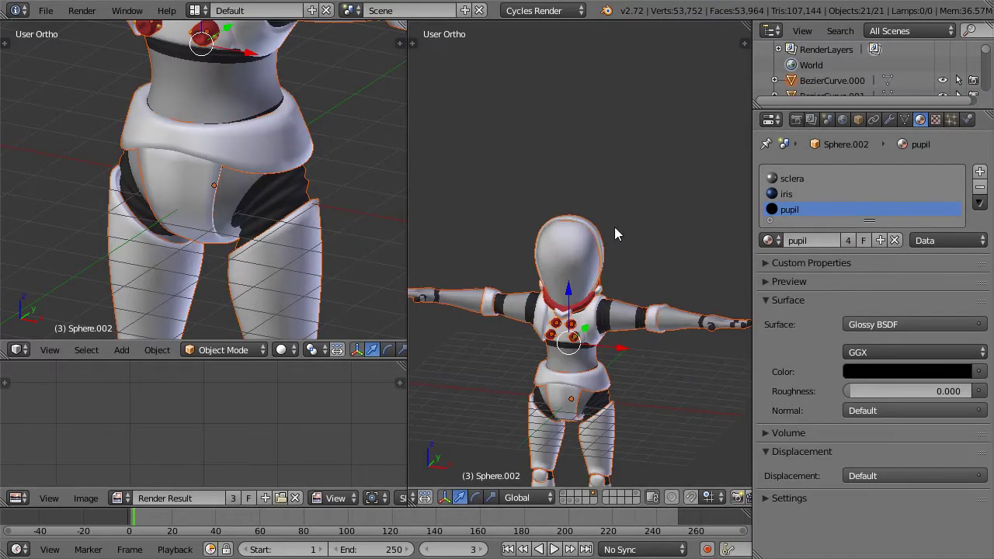
- Show the modifiers and apply Mirror and Subdivision Surface on the head mesh inside the helmet
left_click(888, 120)
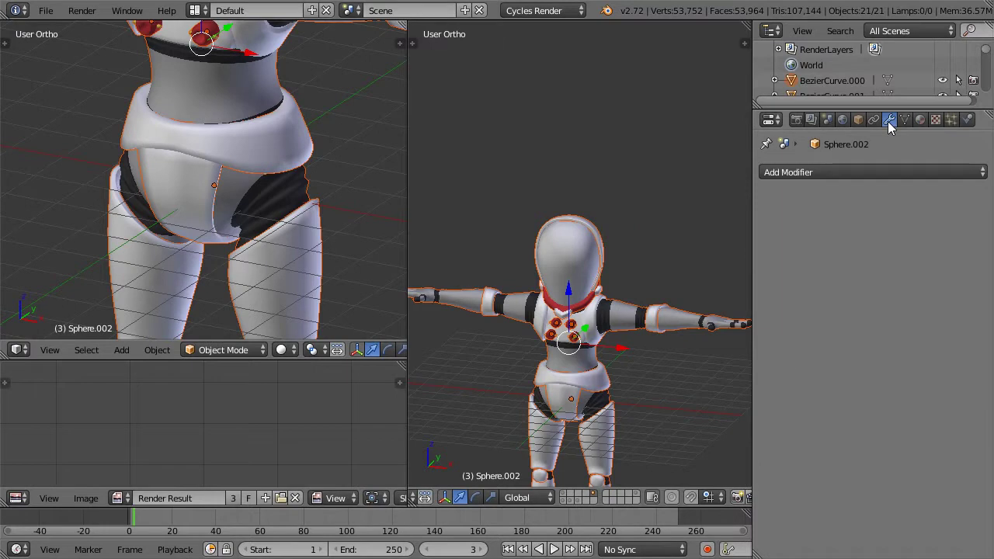
right_click(557, 288)
left_click(834, 224)
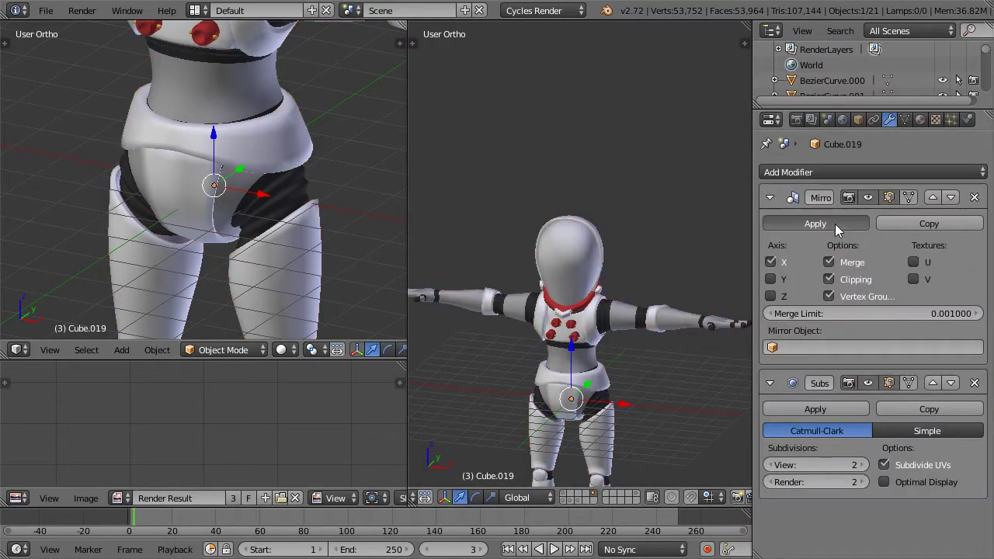
left_click(835, 223)
- Switch the view to wireframe and apply the Mirror and Subdivision Surface modifiers on the helmet's collar ring
right_click(575, 229)
right_click(580, 225)
key("z")
right_click(566, 259)
right_click(570, 279)
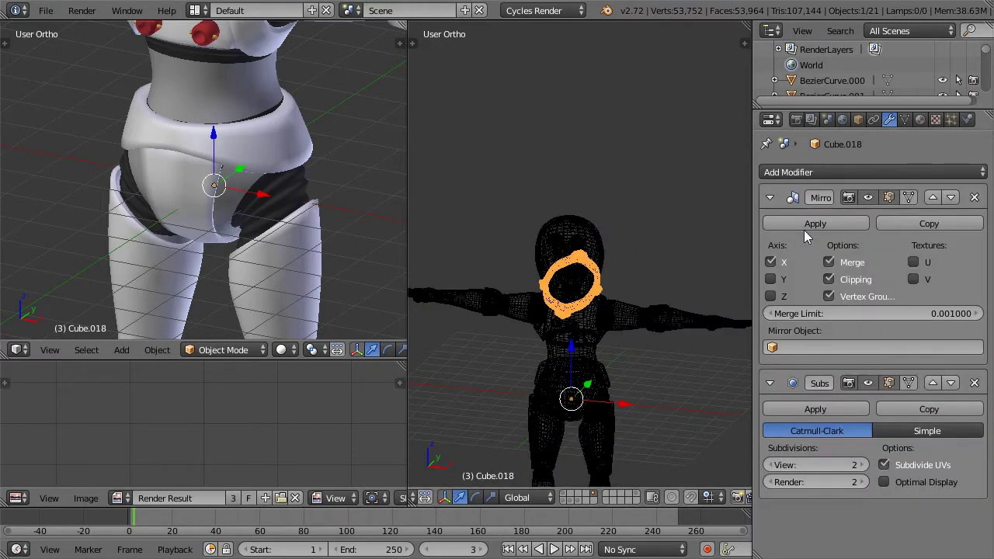
left_click(805, 226)
left_click(807, 223)
- Apply the Mirror and Subdivision Surface modifiers on the arm cuffs and on the full body suit mesh
right_click(656, 317)
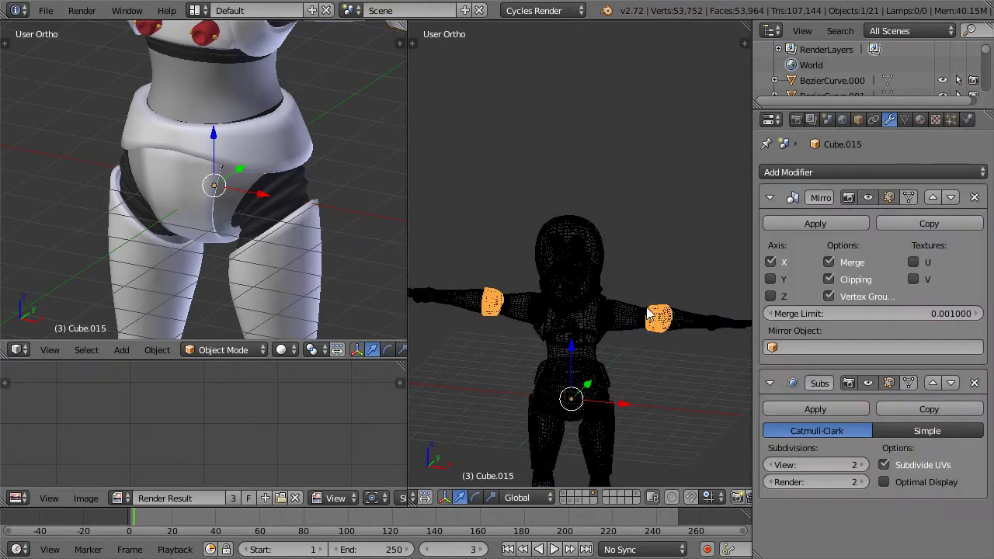
left_click(795, 223)
left_click(795, 223)
right_click(643, 349)
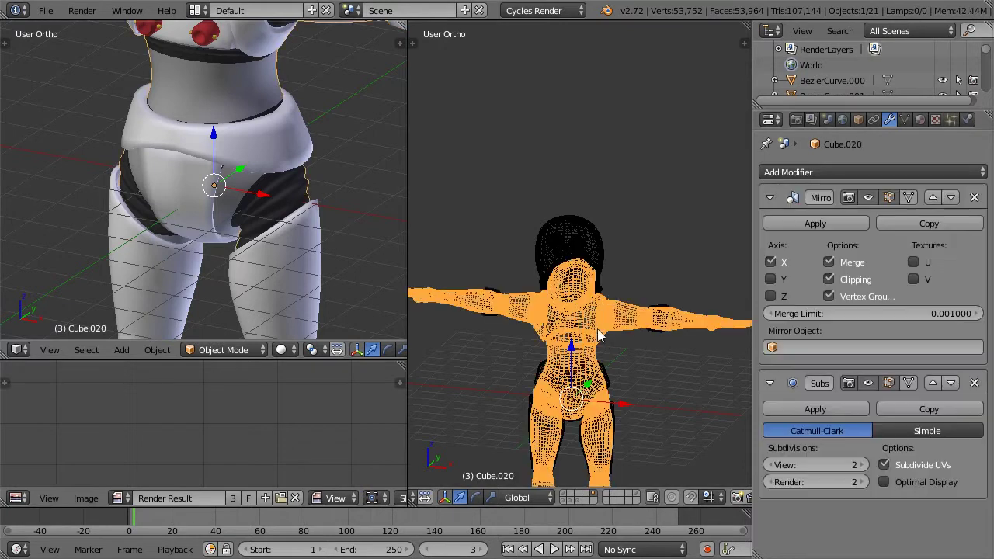
left_click(804, 223)
left_click(804, 223)
- Apply the Mirror and Subdivision Surface modifiers on the hip belt and on the thigh guards
right_click(603, 384)
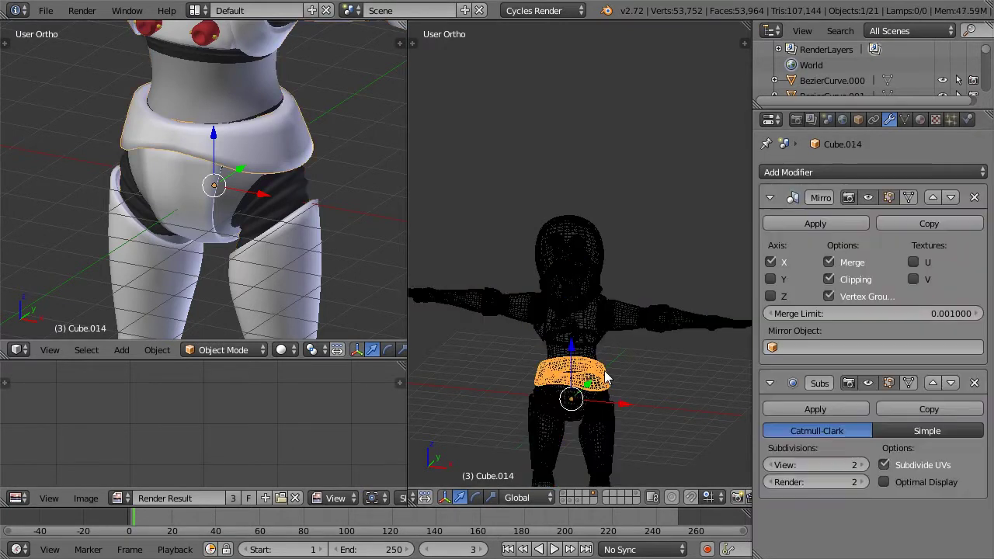
left_click(792, 223)
left_click(791, 223)
right_click(622, 404)
right_click(609, 404)
right_click(610, 404)
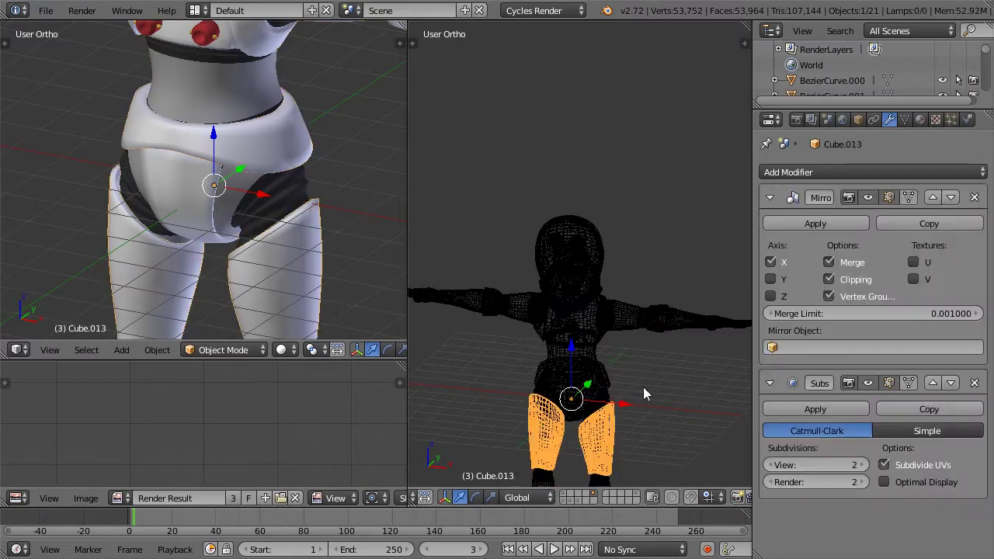
left_click(795, 223)
left_click(795, 223)
- Recheck the arm cuffs and head for modifiers, and apply Mirror and Subdivision Surface on the helmet's face shield and shell
right_click(656, 319)
right_click(660, 321)
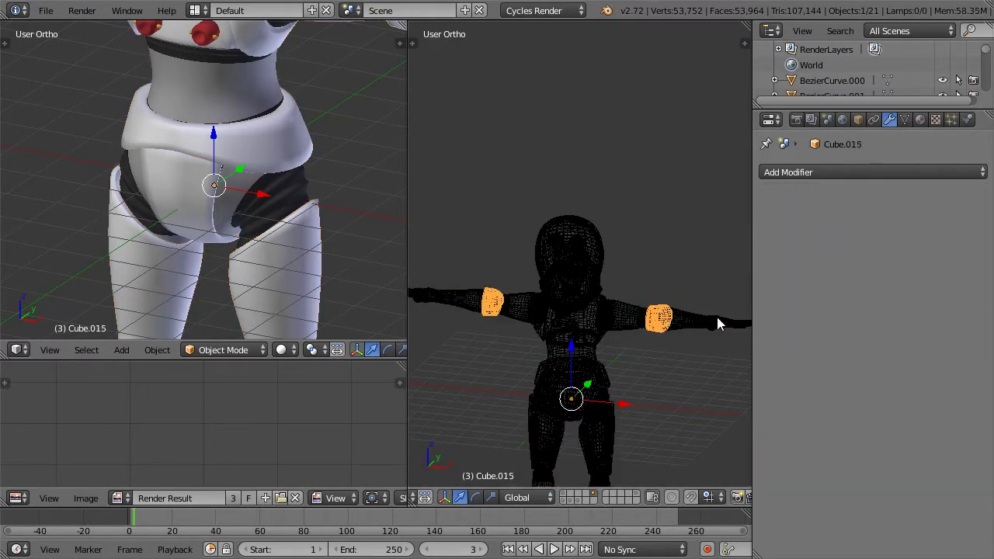
right_click(658, 323)
right_click(594, 273)
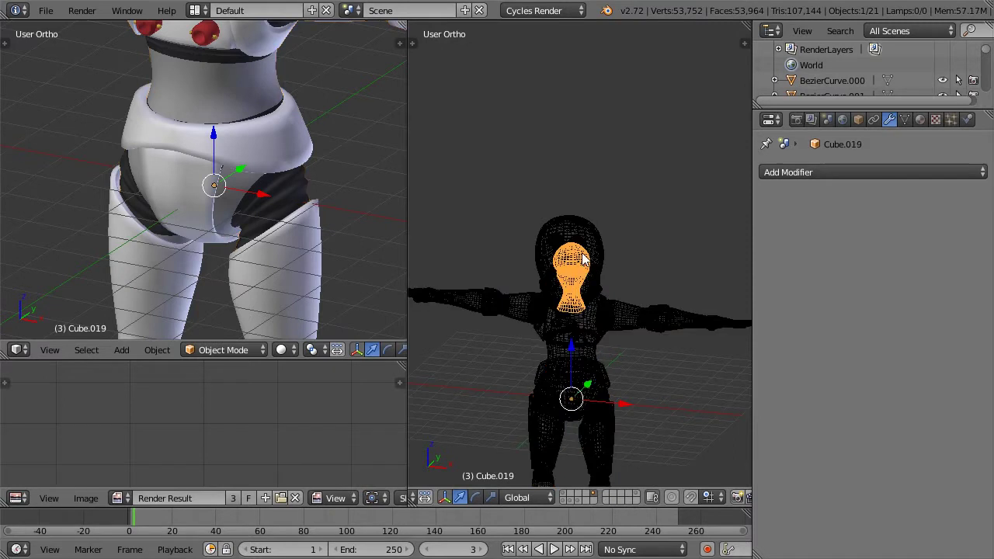
right_click(578, 250)
right_click(580, 248)
right_click(597, 230)
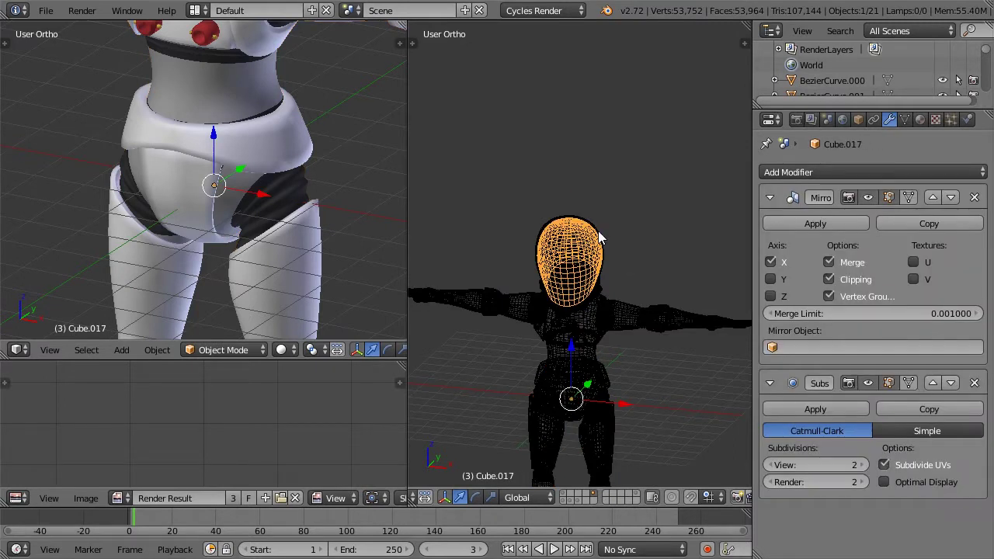
left_click(805, 223)
left_click(804, 223)
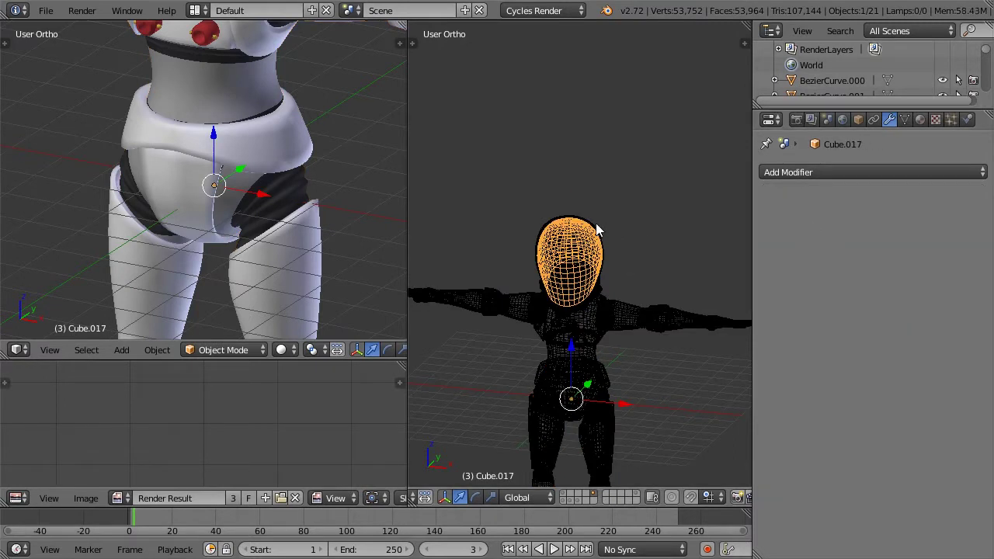
right_click(598, 225)
left_click(780, 222)
left_click(780, 222)
- Apply the Subdivision Surface modifier on the toe pieces of the feet and return the view to solid shading
right_click(609, 426)
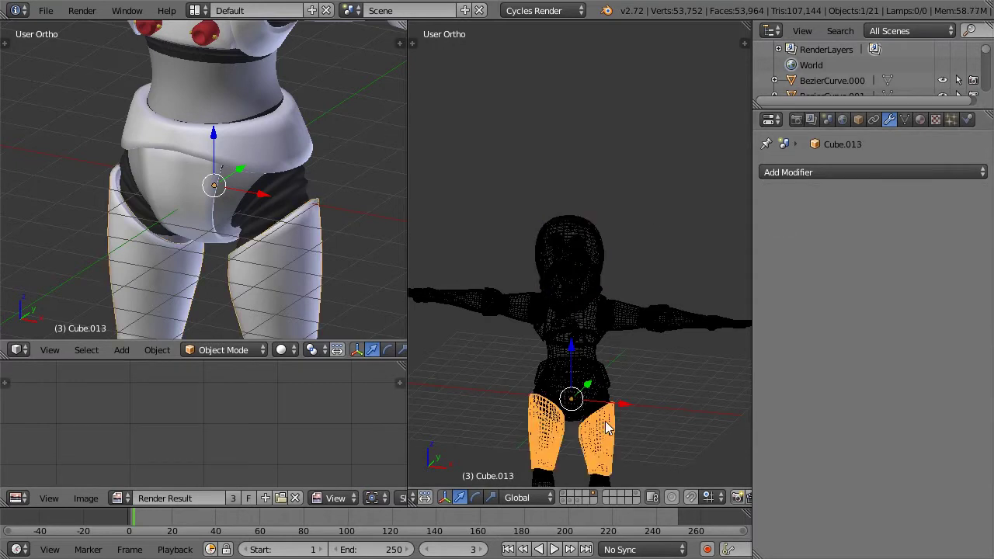
middle_click_drag(656, 391, 665, 191, "shift")
right_click(599, 337)
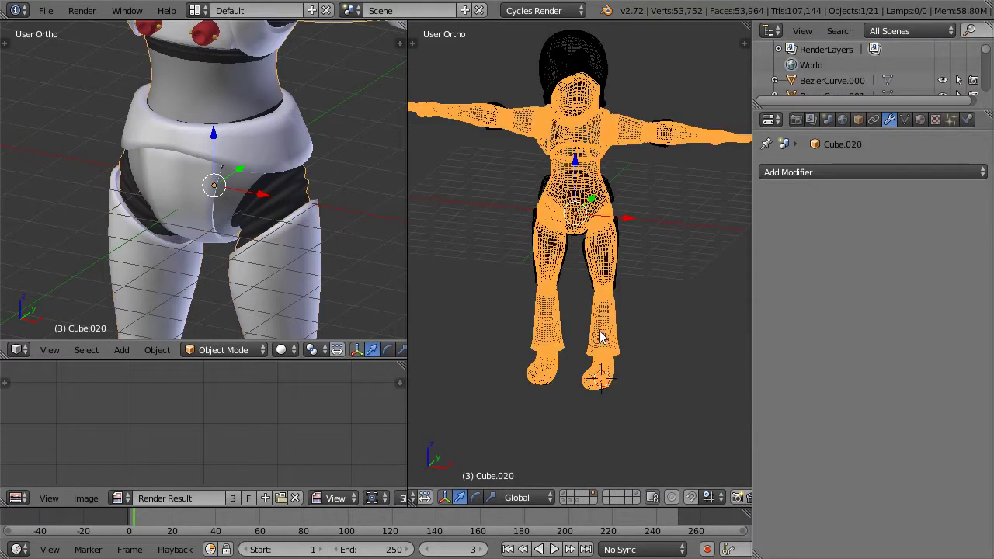
right_click(604, 391)
left_click(784, 225)
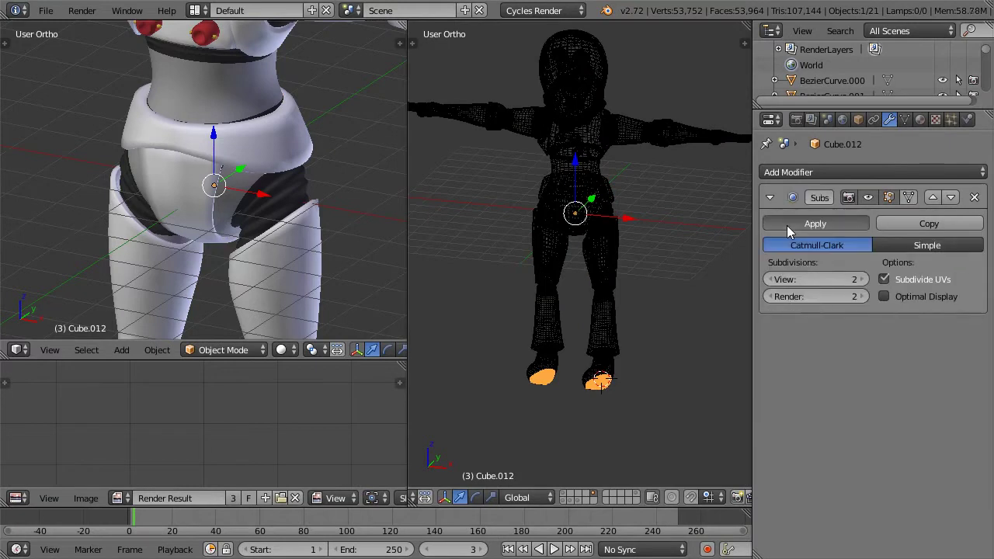
left_click(787, 225)
key("z")
key("z")
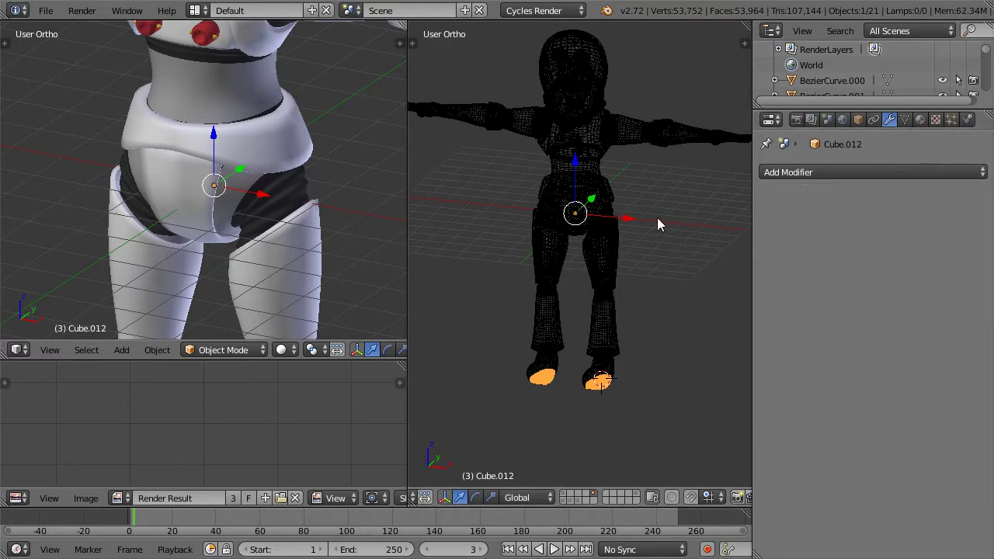
key("z")
- Check the chest knobs and belt for modifiers, and snap the 3D cursor to the origin at the pelvis
right_click(572, 136)
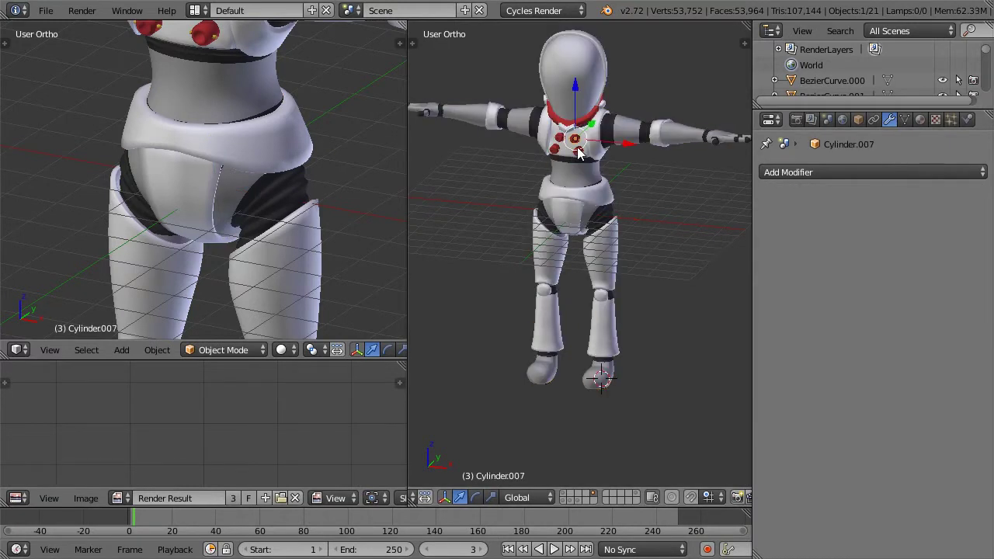
right_click(572, 137)
right_click(572, 136)
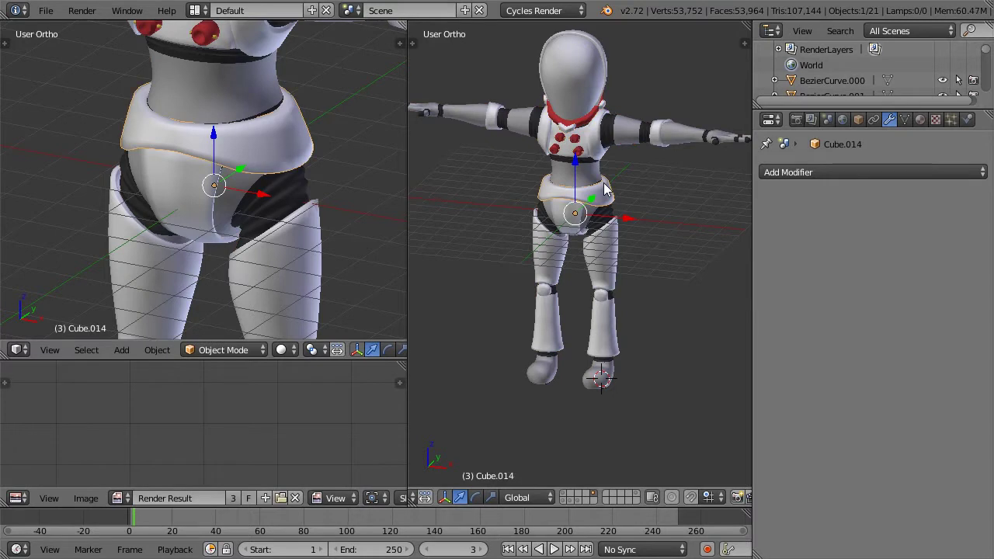
right_click(572, 137)
key("shift+s")
left_click(672, 195)
- Try to join all the character parts into one object, examine the hips and legs, and undo the join
key("a")
key("a")
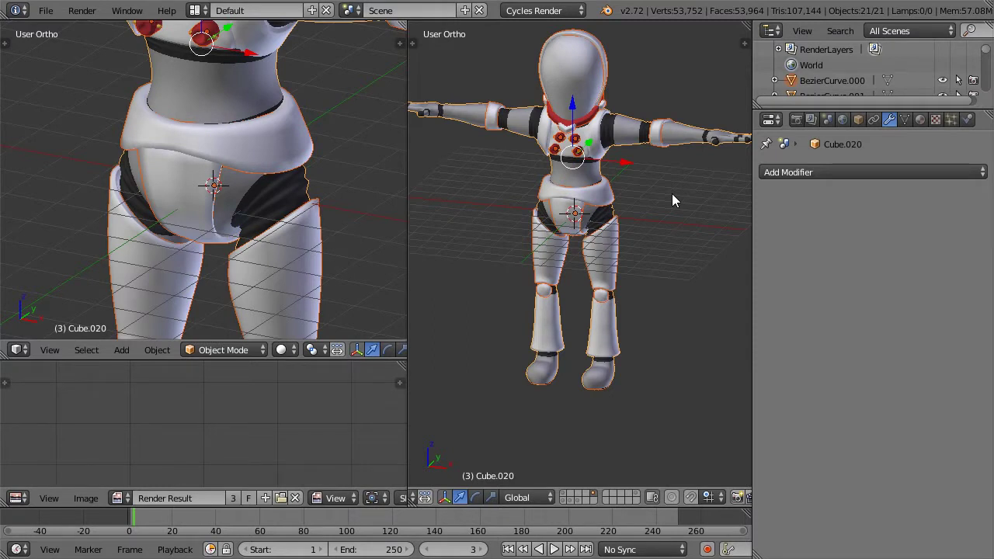
key("ctrl+j")
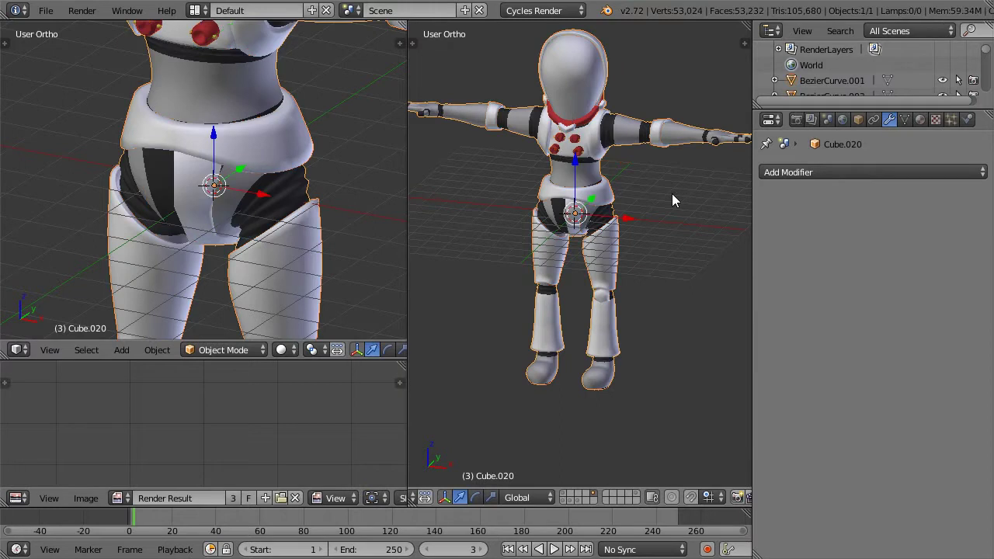
scroll(629, 163, "up", 5)
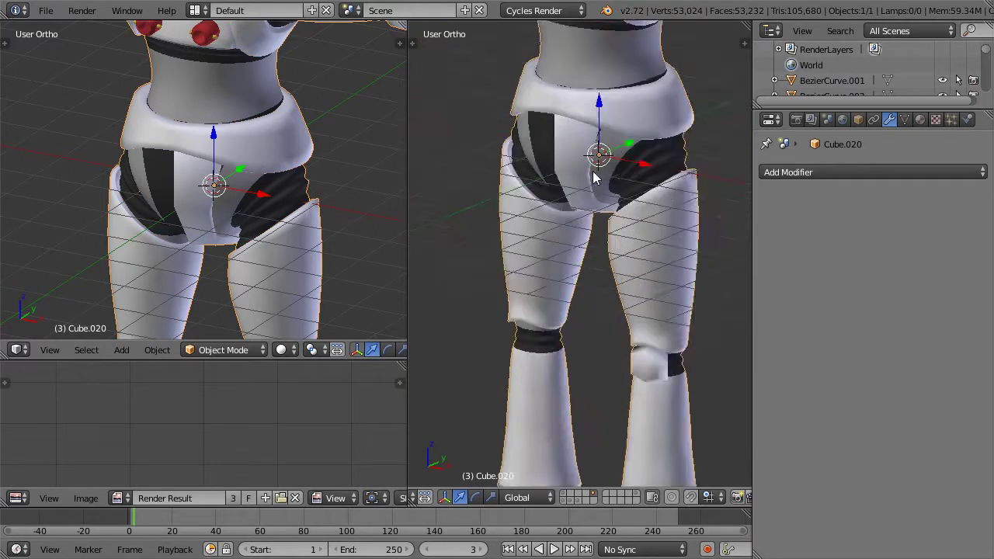
middle_click_drag(617, 154, 643, 129)
scroll(526, 177, "up", 2)
key("ctrl+z")
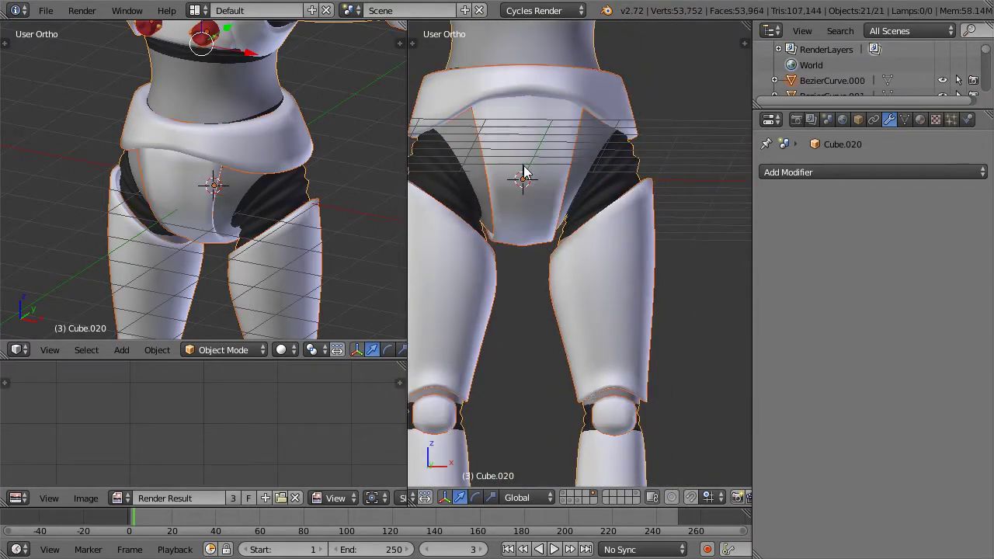
- Select the front pelvis plate and apply its modifiers
key("Tab")
key("Tab")
right_click(549, 153)
left_click(811, 220)
left_click(810, 219)
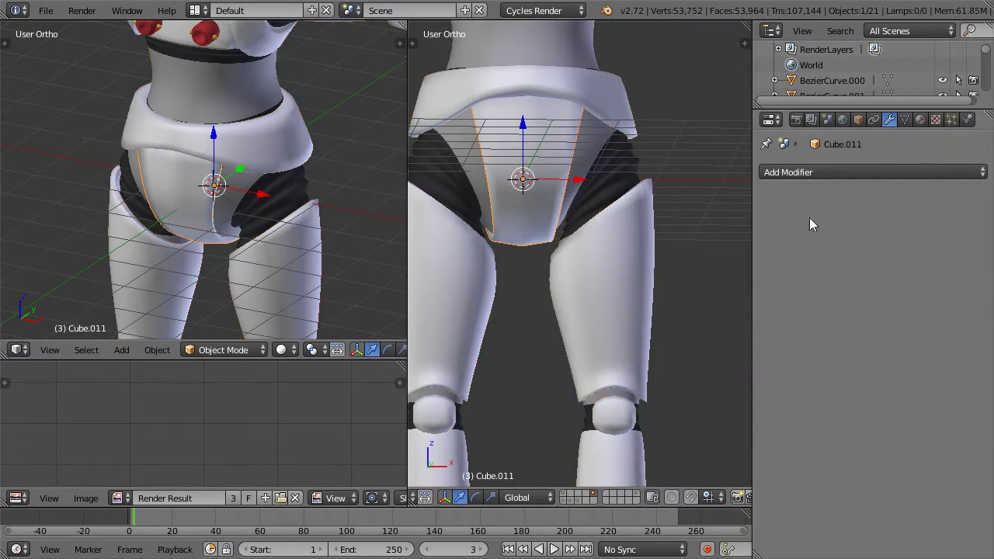
- Apply the modifiers on the knee caps, and check the knee caps' and pelvis plate's meshes in Edit Mode
right_click(610, 420)
left_click(803, 225)
left_click(803, 225)
key("Tab")
key("Tab")
right_click(551, 152)
key("Tab")
key("Tab")
- Join all the character parts into a single object with the body suit mesh as the active object
right_click(591, 152)
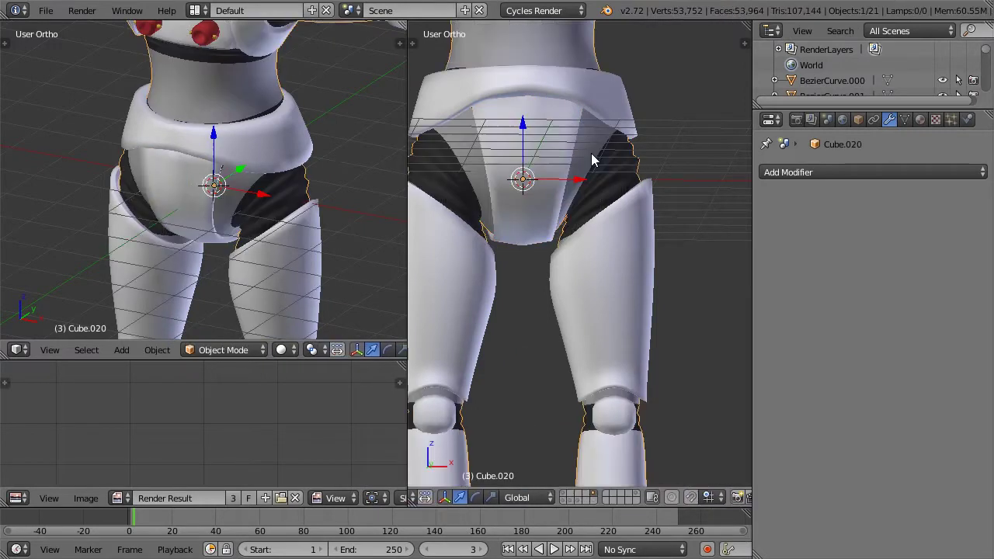
scroll(596, 157, "down", 2)
key("a")
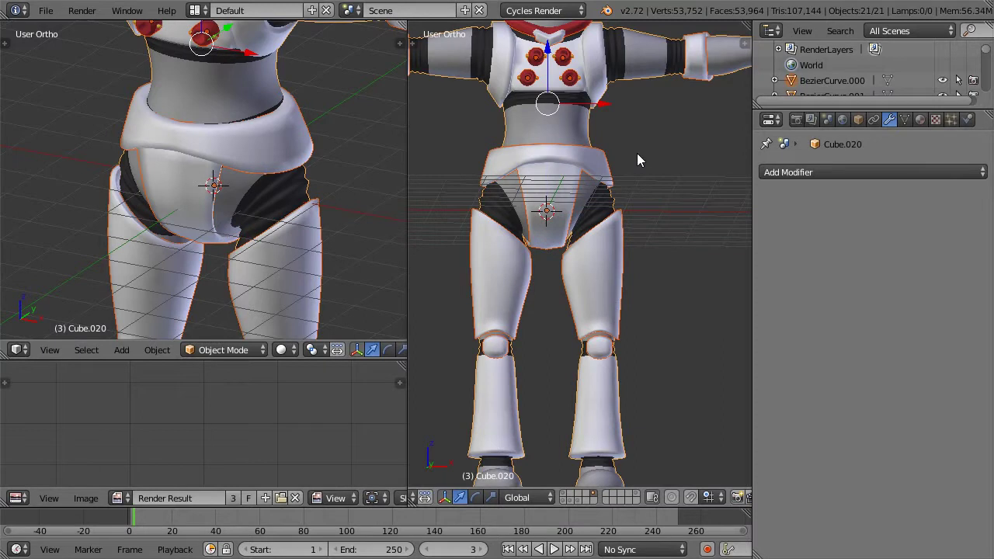
key("ctrl+j")
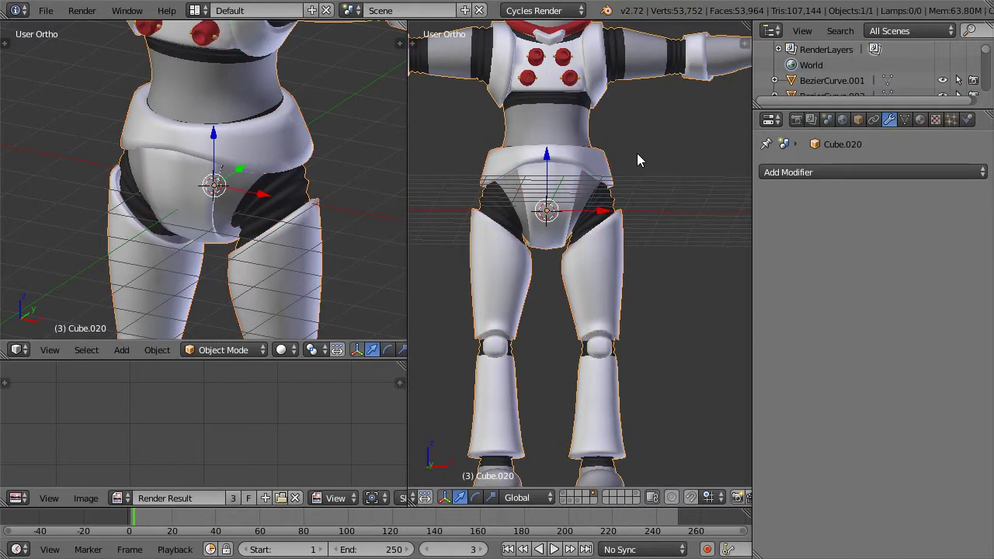
scroll(638, 151, "down", 3)
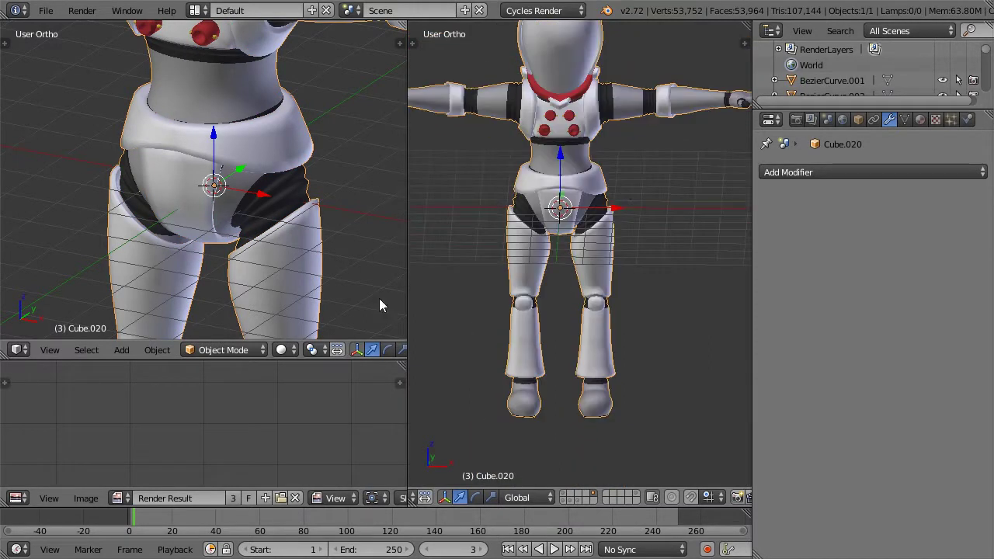
- Display layer 10 along with the joined character and set the hip close-up view to Rendered shading
scroll(318, 302, "down", 3)
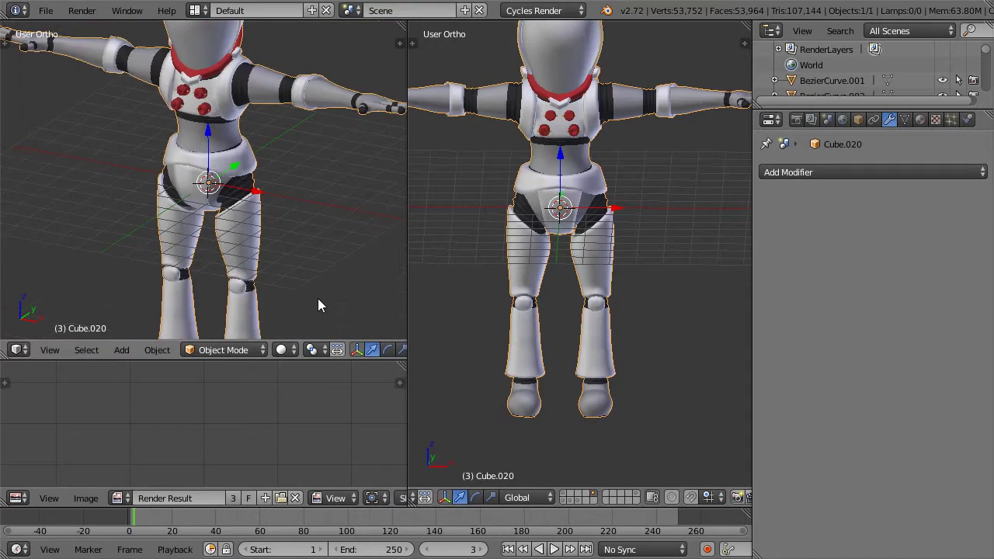
left_click(635, 492, "shift")
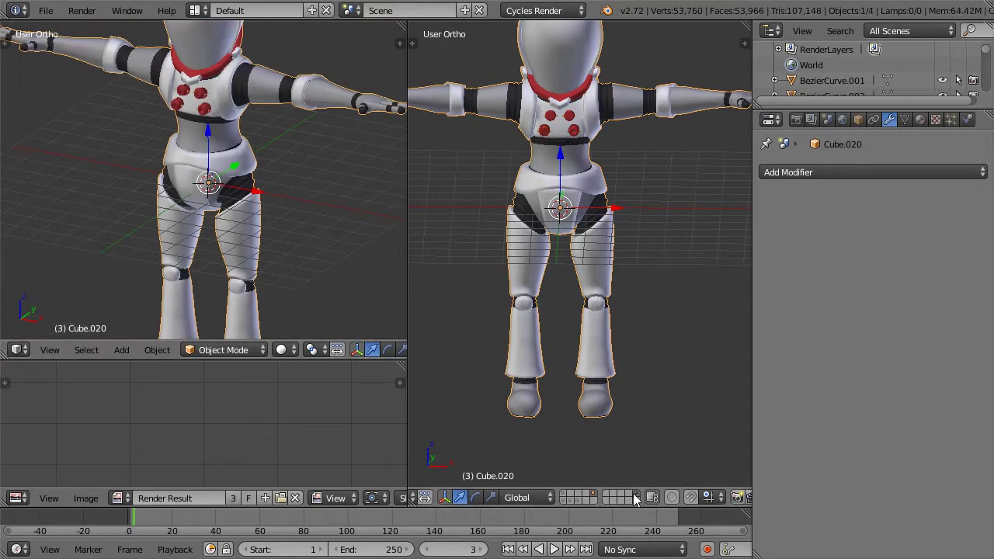
left_click(295, 350)
left_click(296, 245)
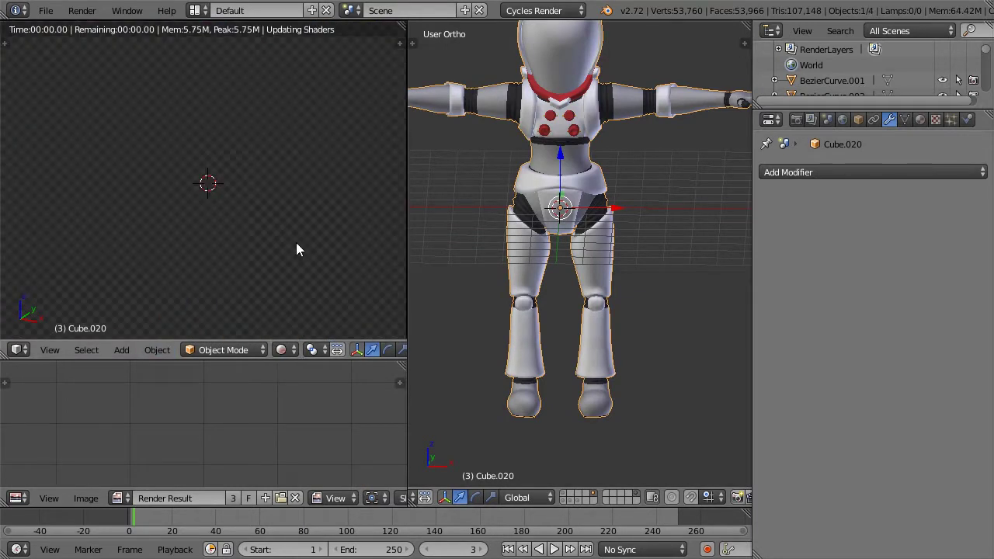
- Examine the rendered character's helmet and face, the body from below, and the full figure
scroll(233, 99, "down", 2)
middle_click_drag(233, 99, 249, 193, "shift")
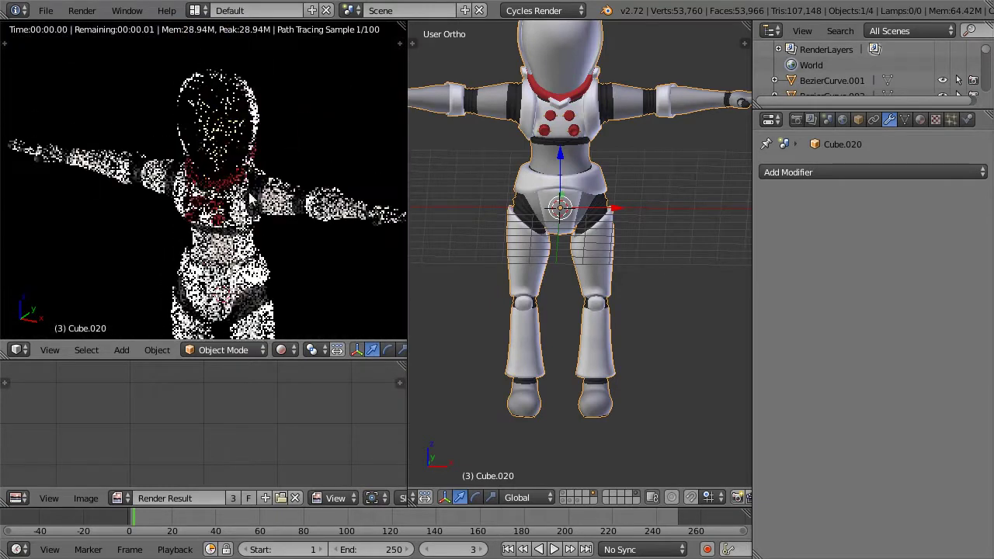
scroll(244, 146, "up", 4)
middle_click_drag(250, 98, 255, 188, "shift")
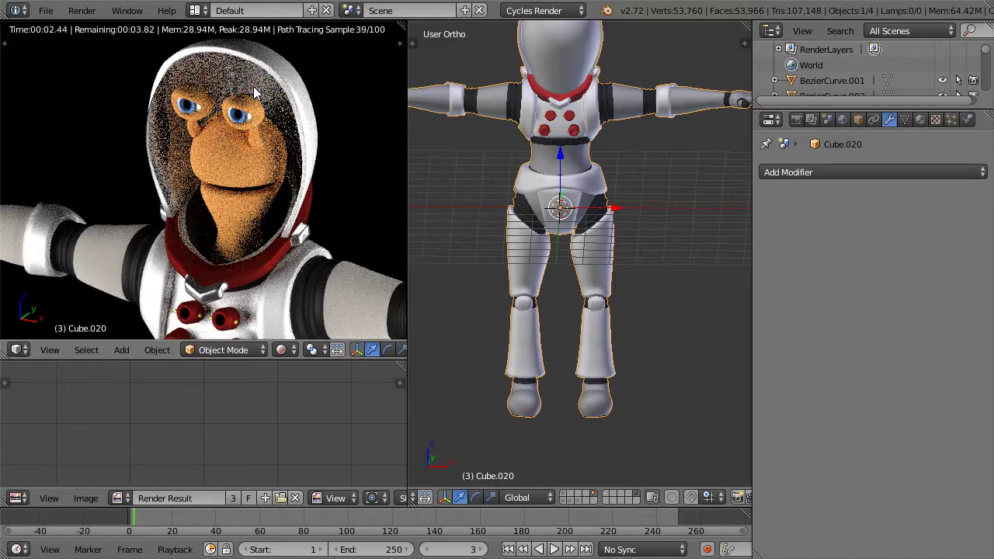
scroll(275, 170, "down", 3)
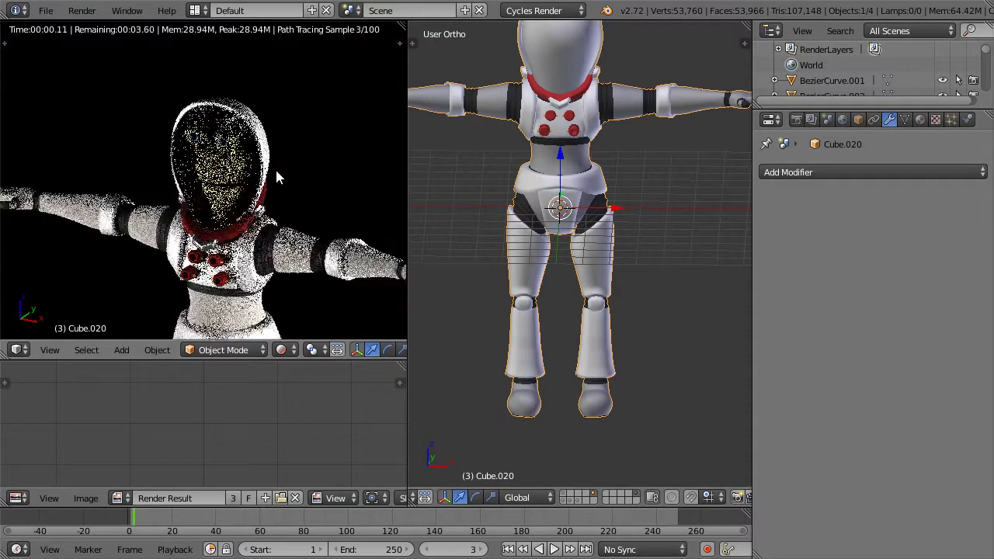
scroll(268, 148, "down", 3)
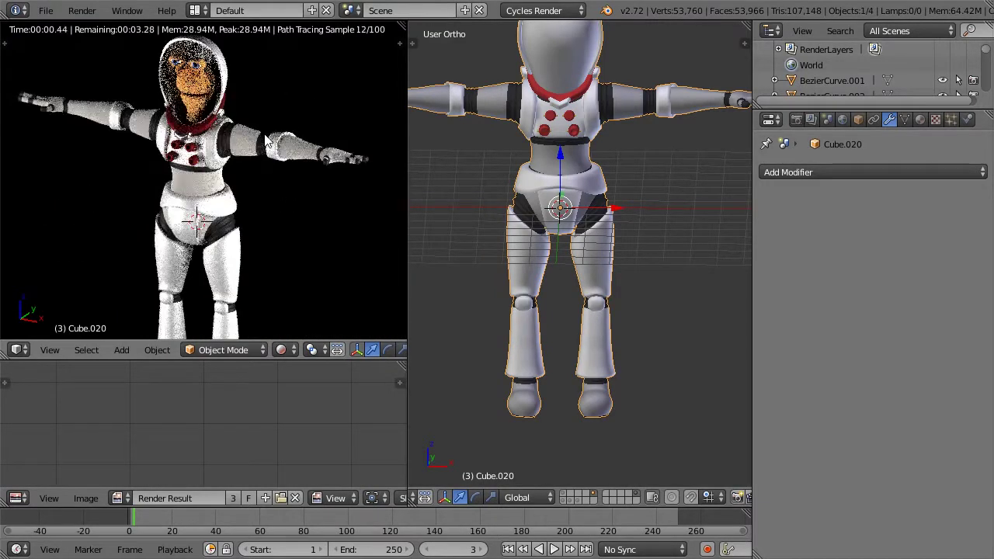
mouse_move(257, 191)
middle_mouse_down("shift")
mouse_move(264, 100)
mouse_move(239, 75)
middle_mouse_up("shift")
middle_click_drag(242, 225, 253, 84)
scroll(248, 125, "up", 3)
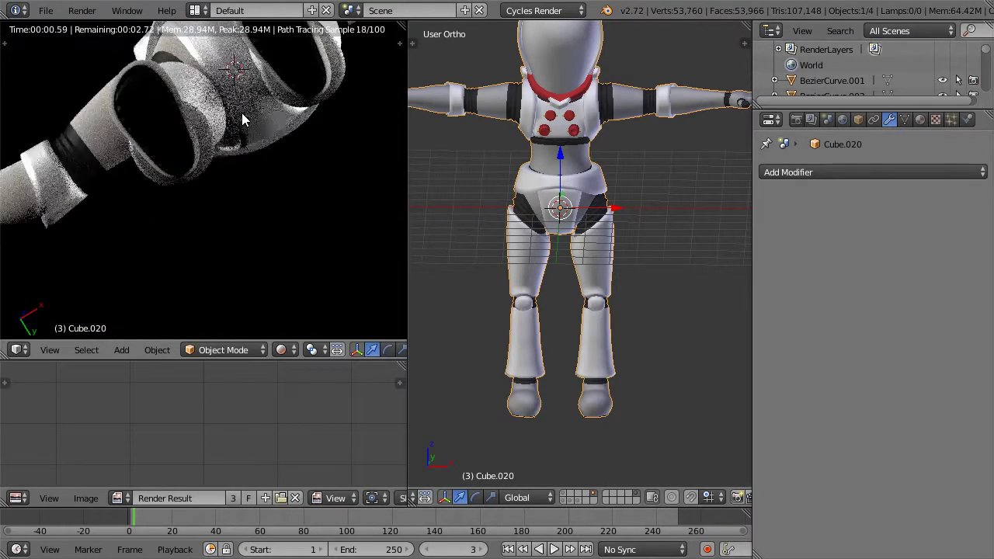
scroll(241, 117, "down", 3)
middle_click_drag(254, 216, 256, 326)
scroll(259, 187, "down", 5)
middle_click_drag(230, 147, 253, 186, "shift")
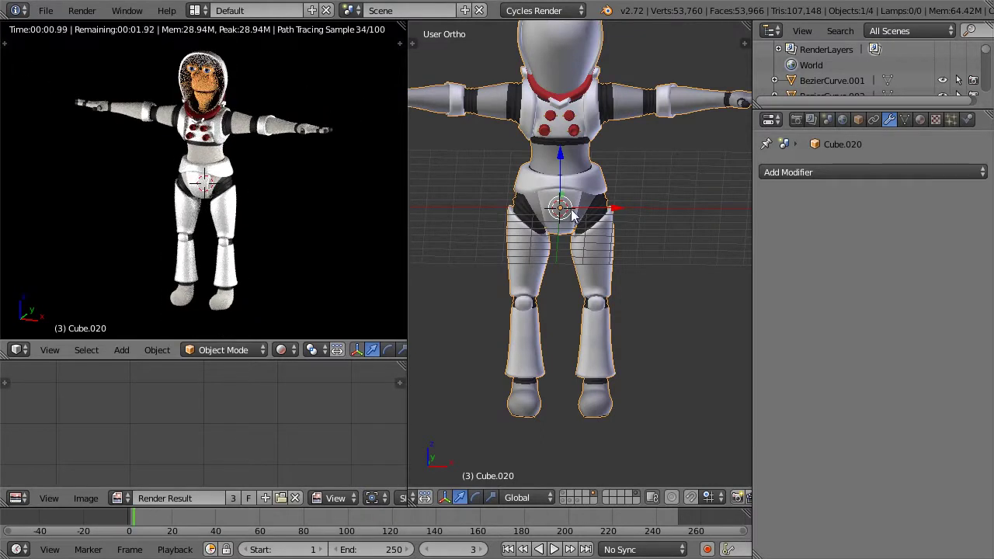
- Frame the full character in the front view and return the rendered preview viewport to Solid shading
key("KP_1")
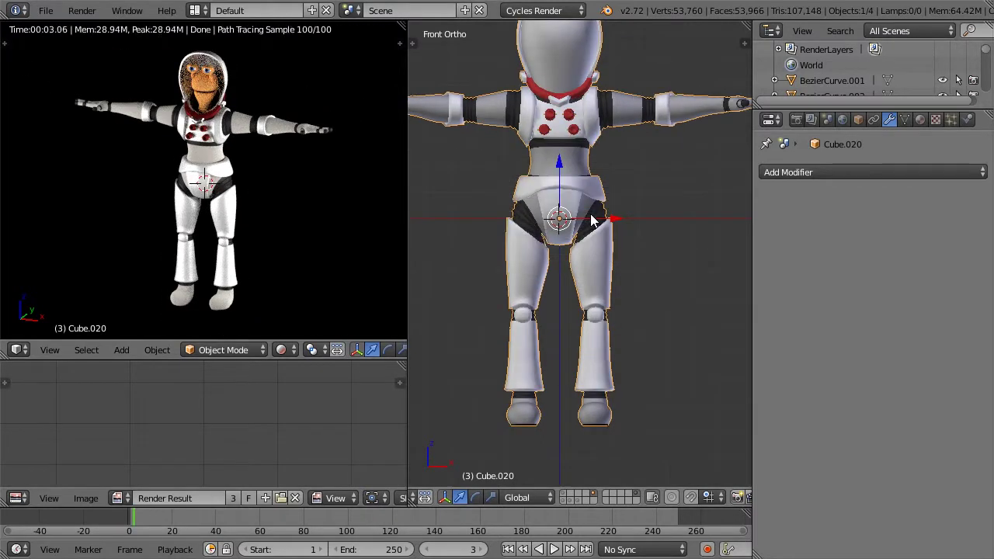
scroll(604, 177, "down", 2)
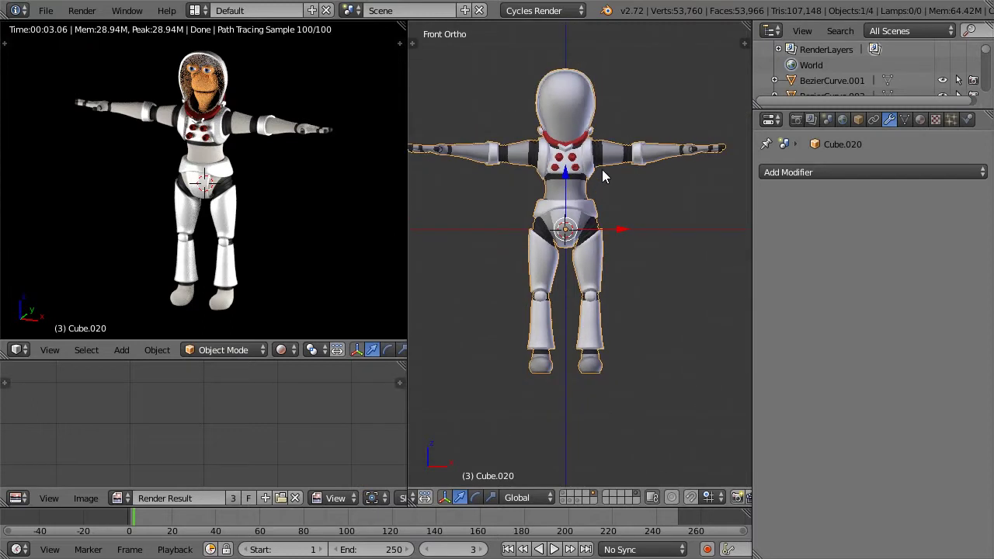
middle_click_drag(604, 177, 635, 196, "shift")
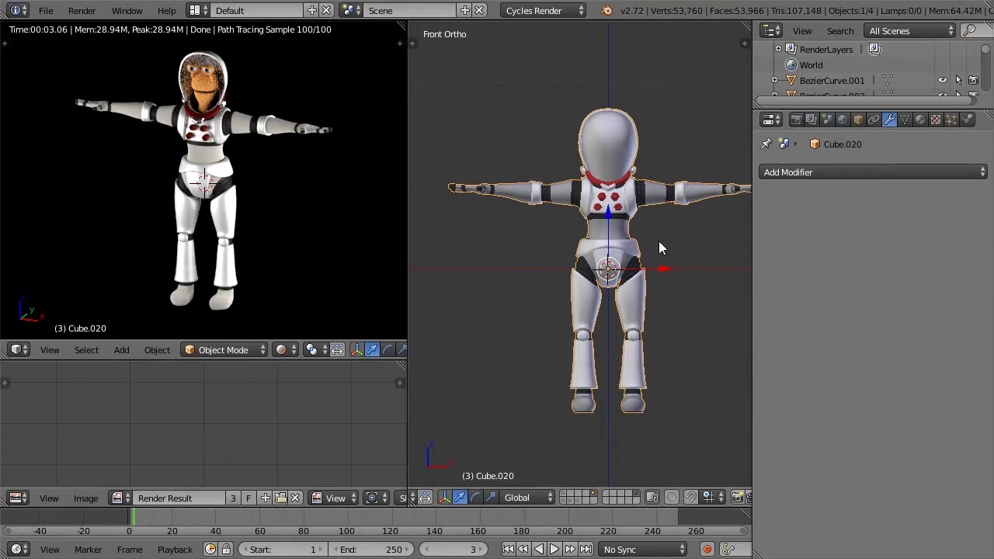
middle_click_drag(658, 241, 642, 235, "shift")
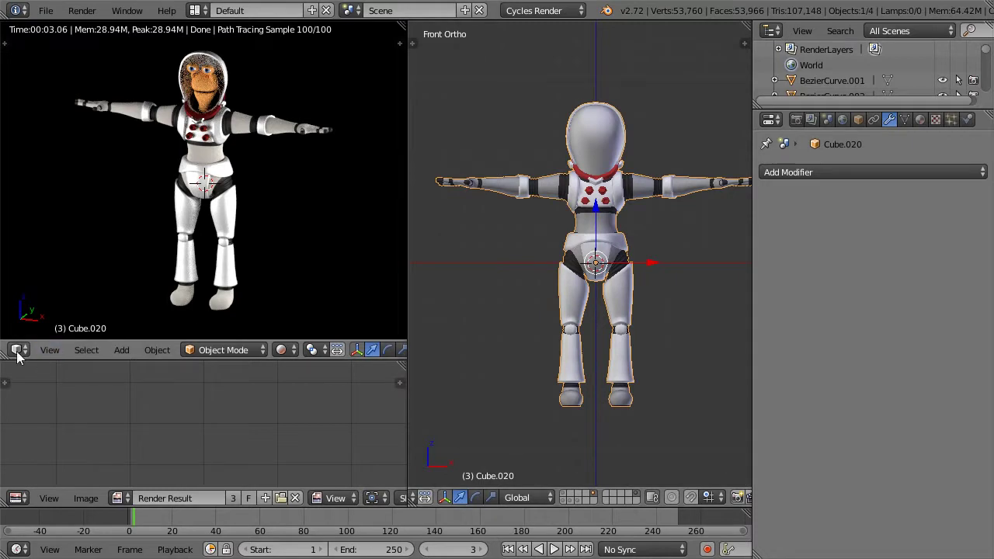
left_click(281, 350)
left_click(284, 296)
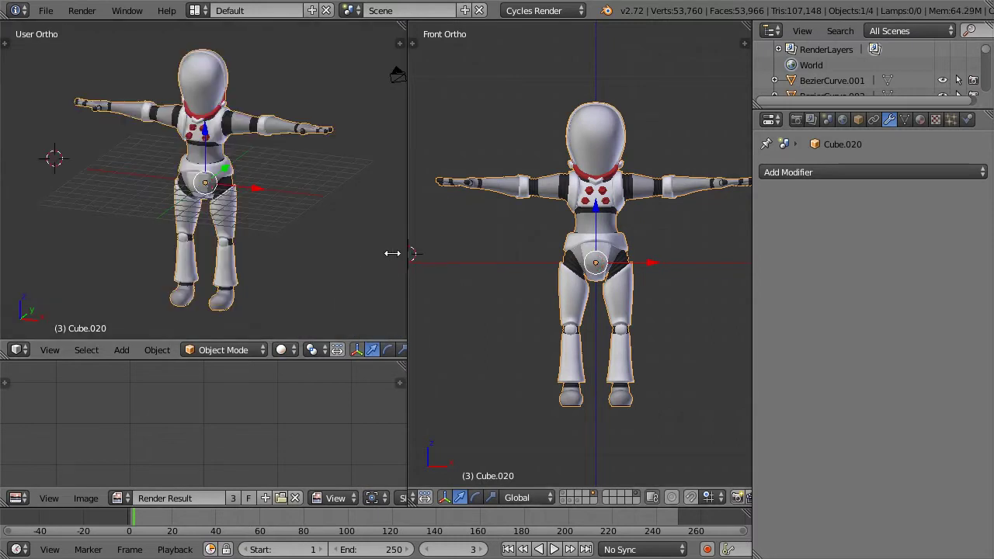
- Widen the front viewport across most of the workspace and display only layer 5 with the joined character
left_click_drag(407, 231, 404, 231)
left_click_drag(212, 234, 51, 235)
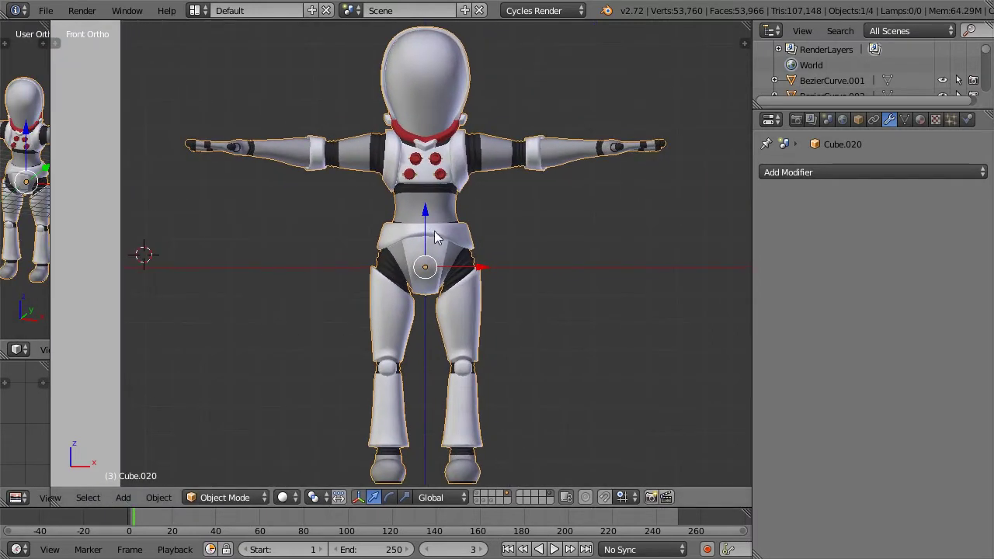
left_click(506, 493)
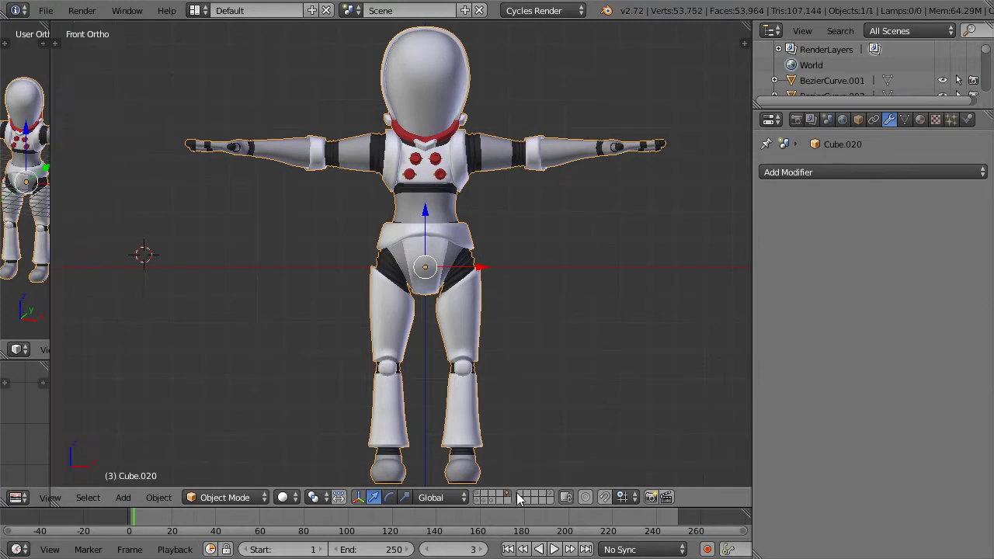
- Snap the 3D cursor to the center and add a single-bone armature there
scroll(512, 260, "down", 2)
key("shift+s")
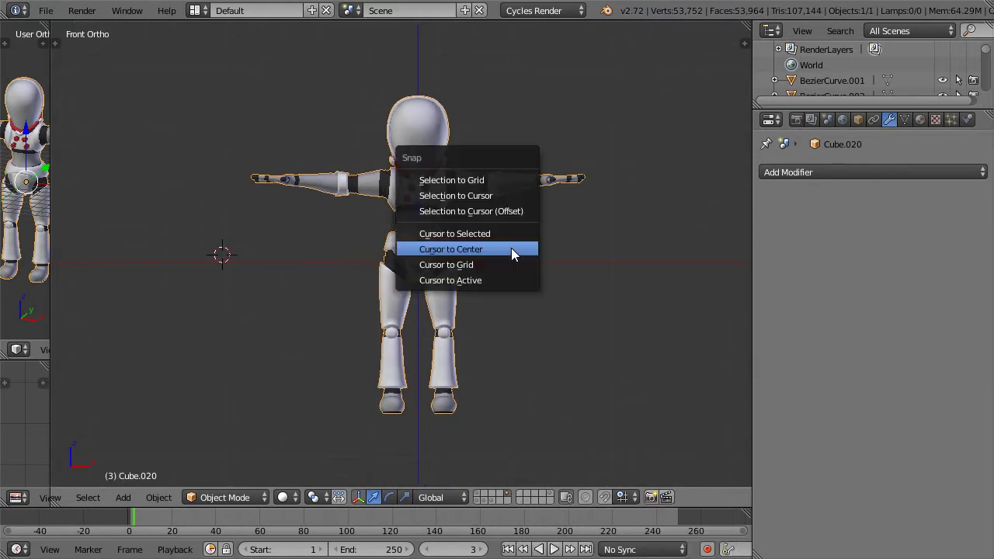
left_click(511, 250)
key("shift+a")
mouse_move(511, 249)
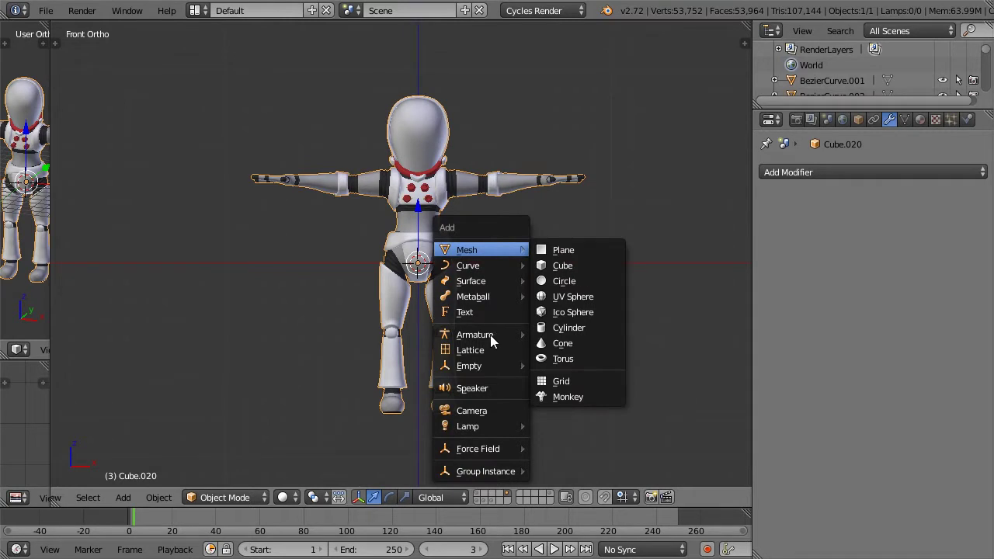
mouse_move(490, 335)
left_click(552, 334)
- Display the viewport as wireframe and examine the bone's position inside the pelvis from the side and front
key("KP_2")
key("KP_1")
key("KP_3")
key("z")
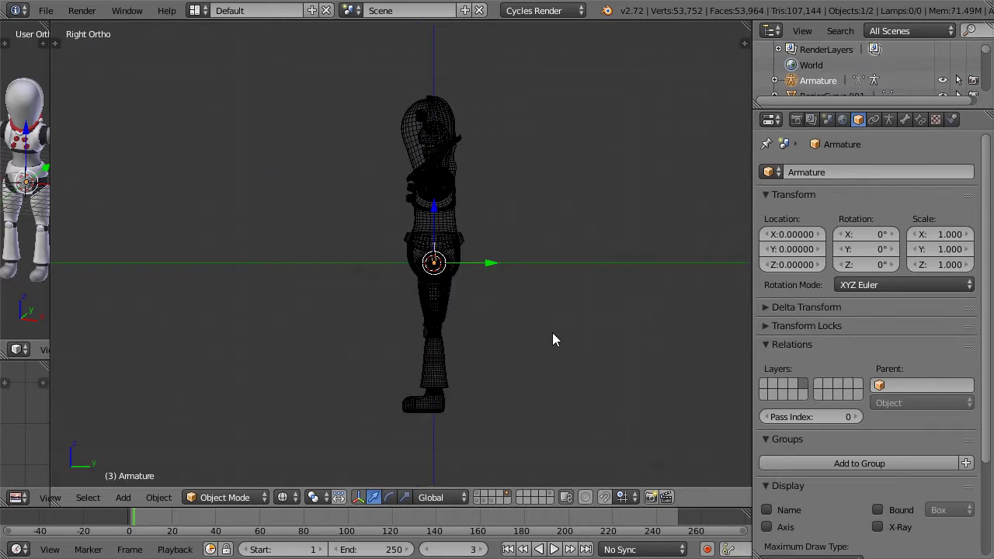
scroll(557, 330, "up", 5)
scroll(564, 324, "up", 2)
scroll(566, 321, "down", 2)
middle_click_drag(567, 321, 473, 276, "shift")
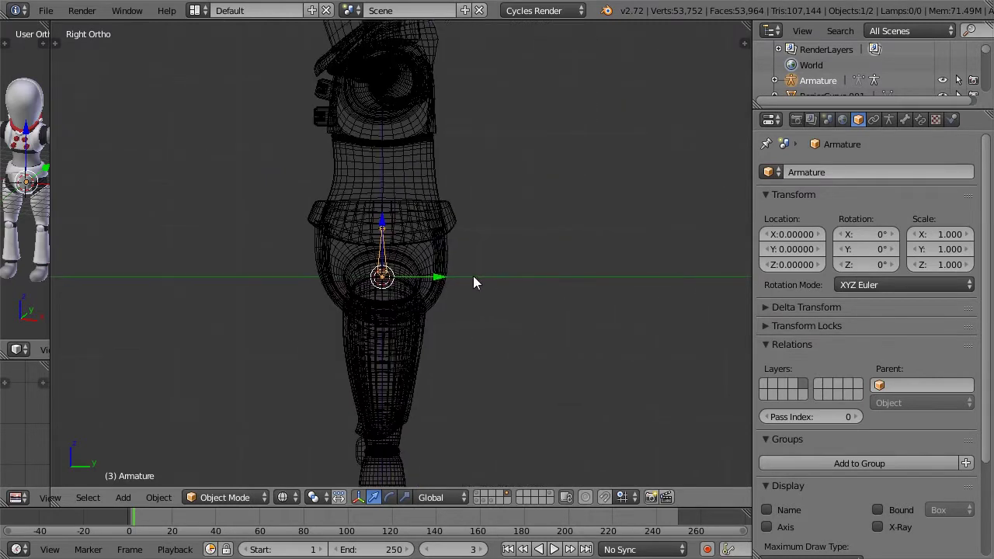
scroll(443, 211, "up", 6)
scroll(371, 155, "down", 7)
scroll(371, 158, "up", 2)
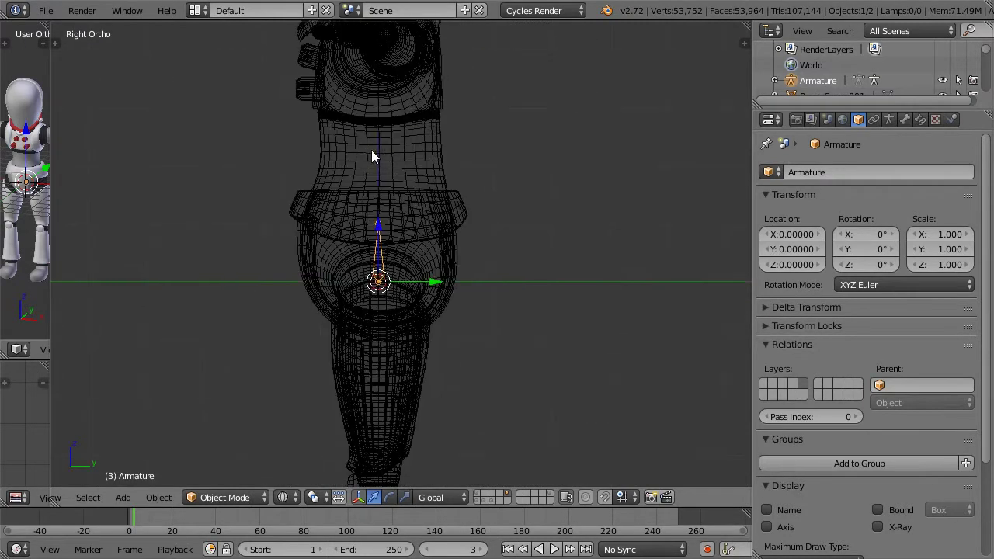
scroll(371, 155, "down", 2)
middle_click_drag(394, 146, 437, 188, "shift")
key("KP_1")
key("KP_3")
key("KP_1")
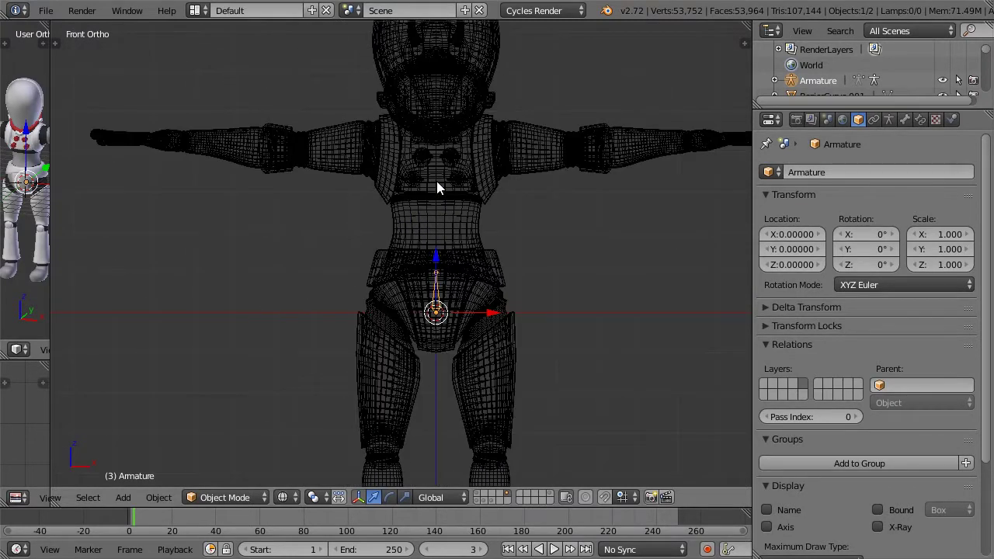
- In the armature's Edit Mode, extrude three spine bones upward from the root bone's tip to the chest
key("Tab")
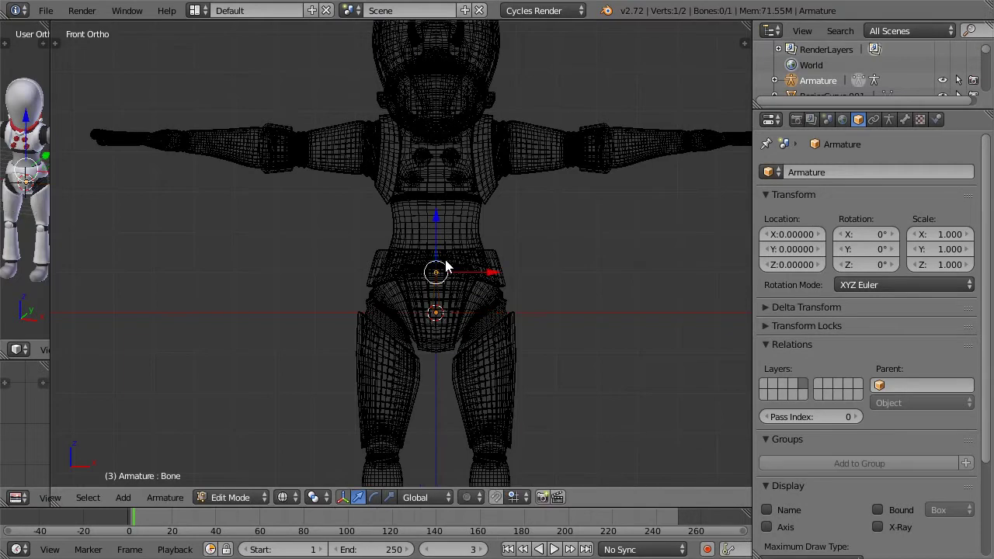
key("e")
left_click(459, 181)
key("e")
left_click(461, 140)
key("e")
left_click(458, 89)
- Check the spine bone chain's placement inside the body from the side, at an angle, and from the front
middle_click_drag(501, 137, 406, 149)
key("KP_1")
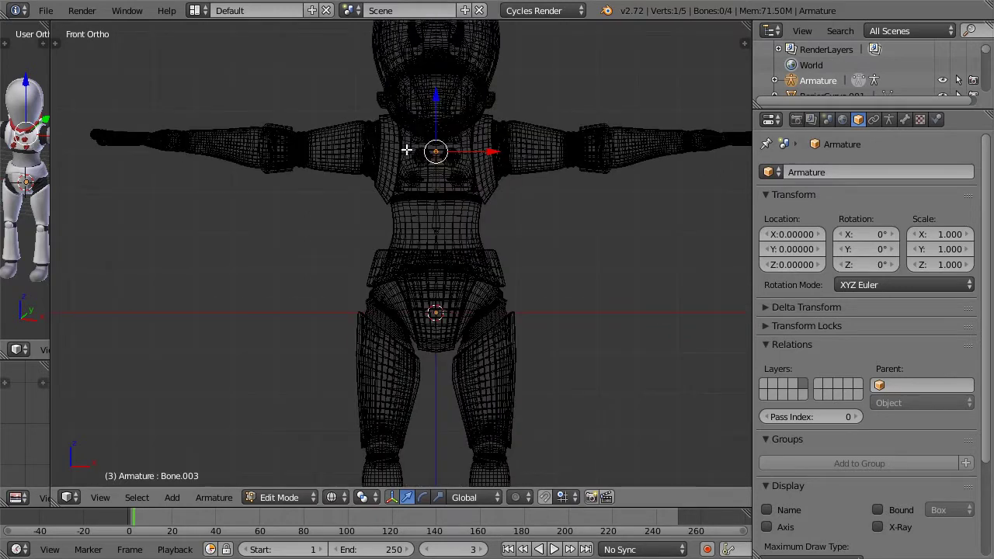
key("KP_3")
key("z")
key("z")
key("Tab")
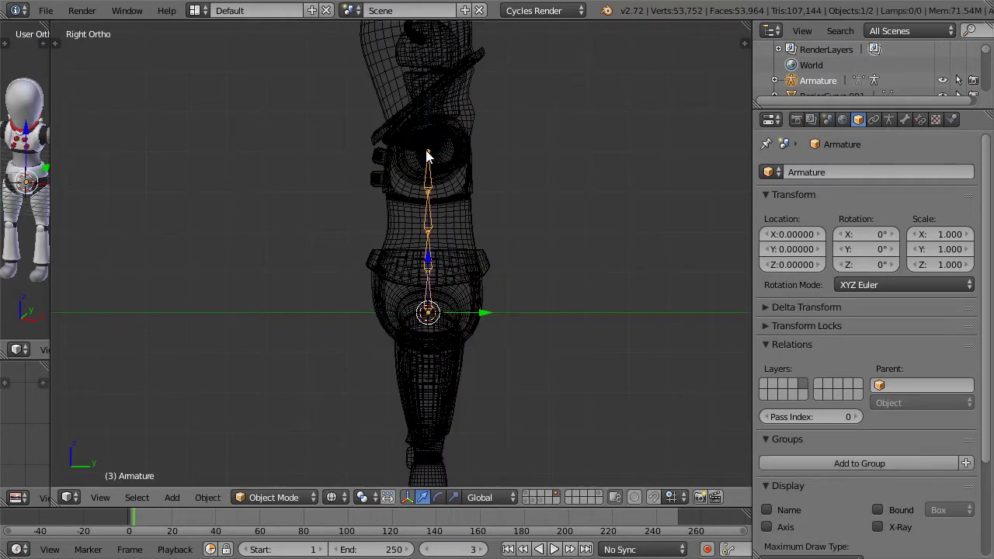
key("Tab")
middle_click_drag(427, 154, 443, 119)
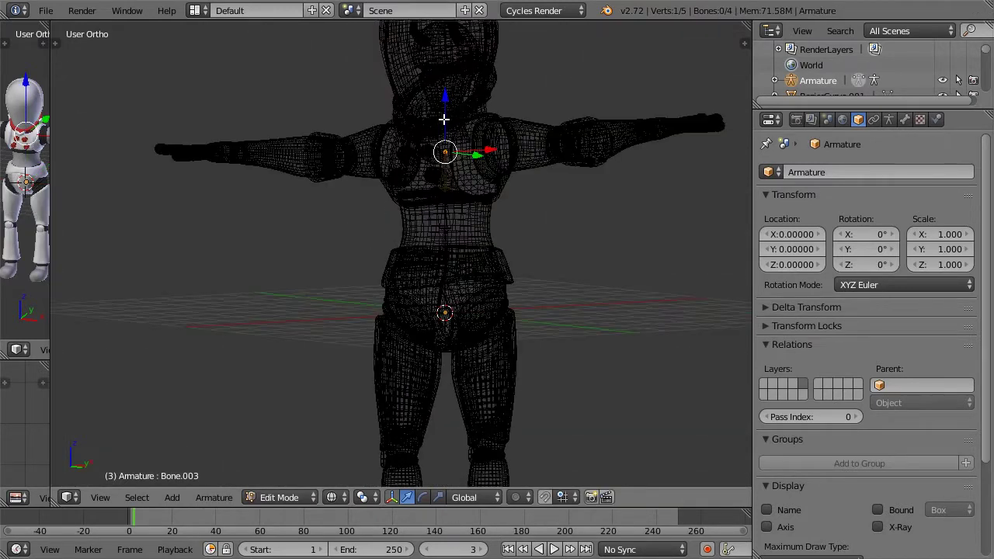
key("KP_1")
- Enable X-Axis Mirror in the armature options
key("t")
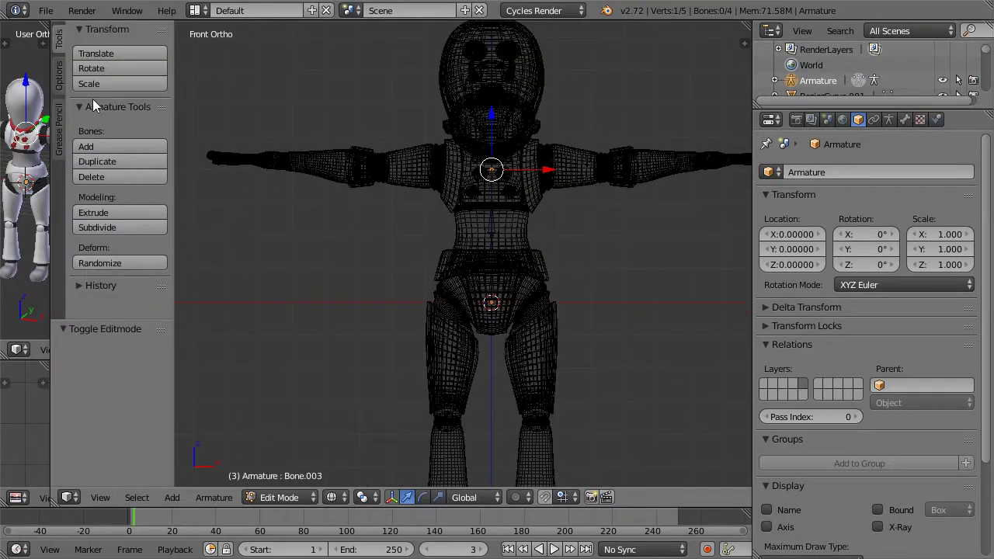
left_click(60, 82)
left_click(59, 125)
left_click(60, 77)
left_click(80, 53)
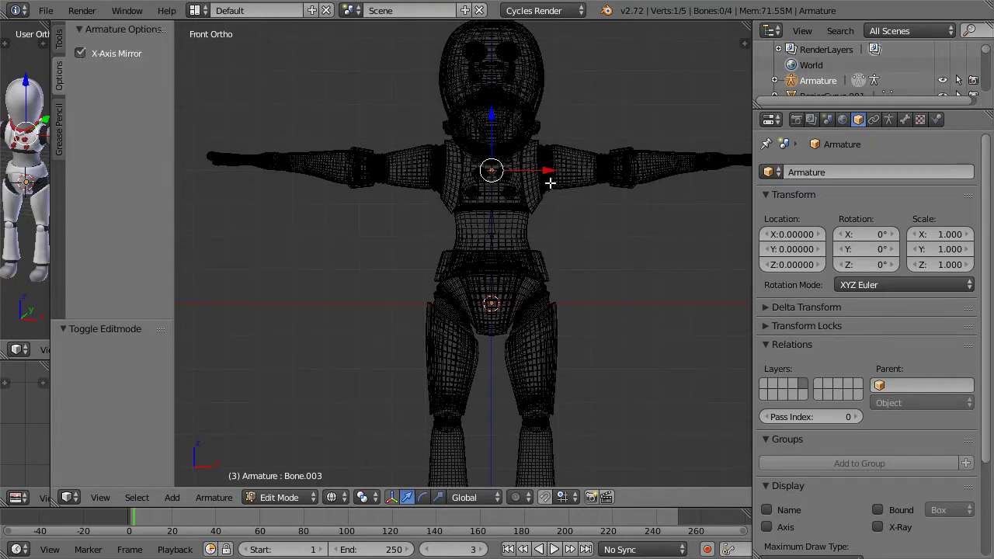
- Extrude mirrored shoulder bones from the top spine bone, about 1.490 on X and 0.244 on Z, and shift their tips about 0.528 inward
scroll(510, 215, "up", 2)
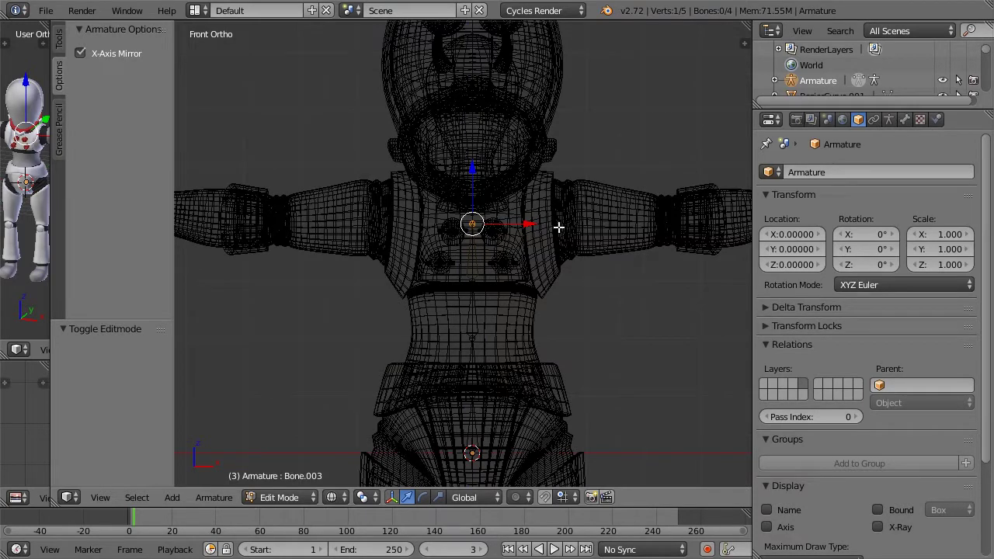
key("shift+e")
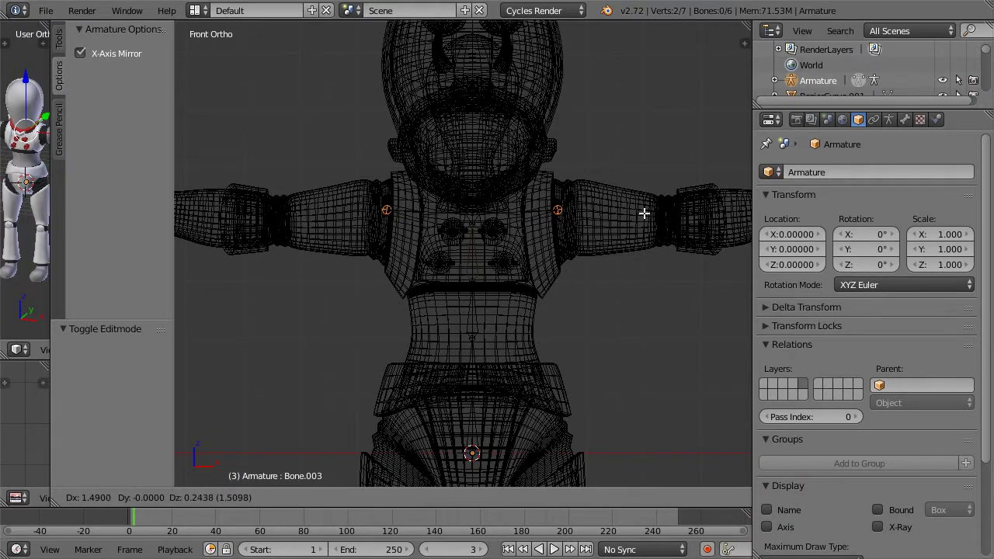
left_click(643, 213)
middle_click_drag(641, 229, 574, 226, "shift")
key("g")
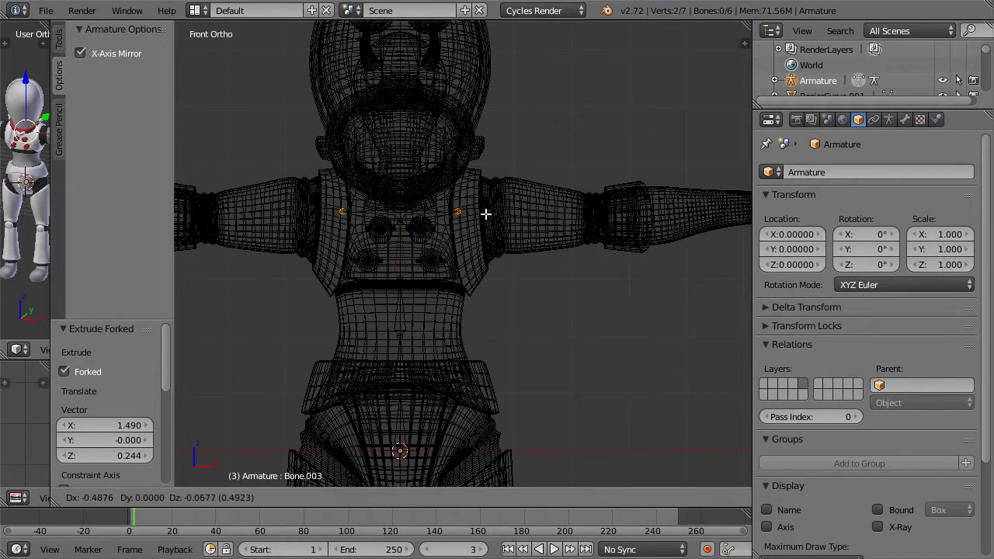
left_click(483, 209)
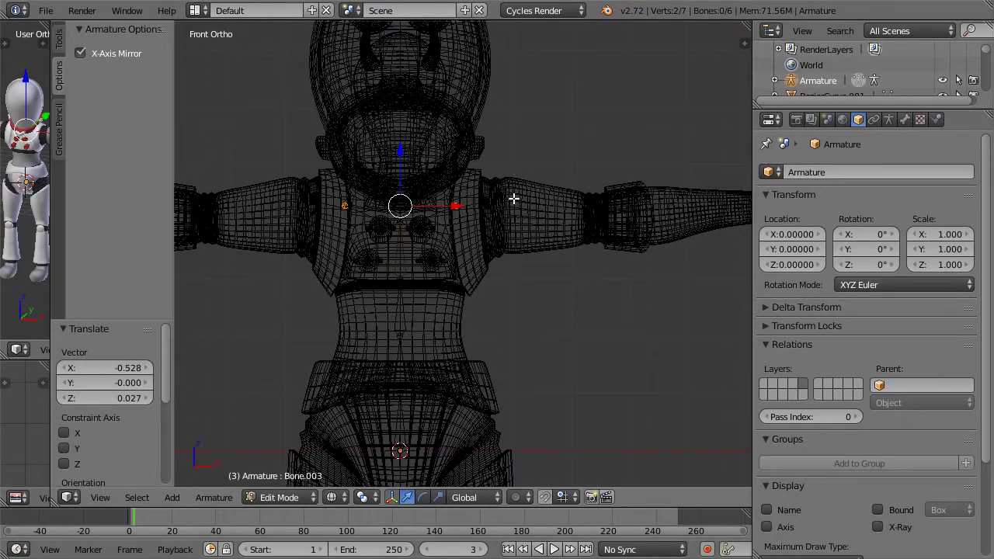
- Extrude mirrored bones about 0.677 on X to the start of the arm and about 1.815 on X to the elbow
key("shift+e")
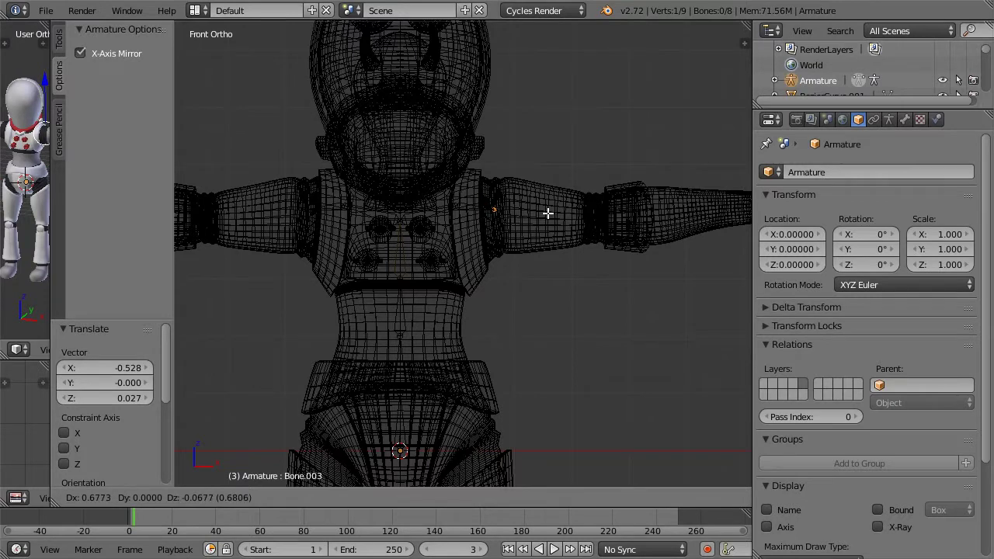
left_click(546, 213)
key("shift+e")
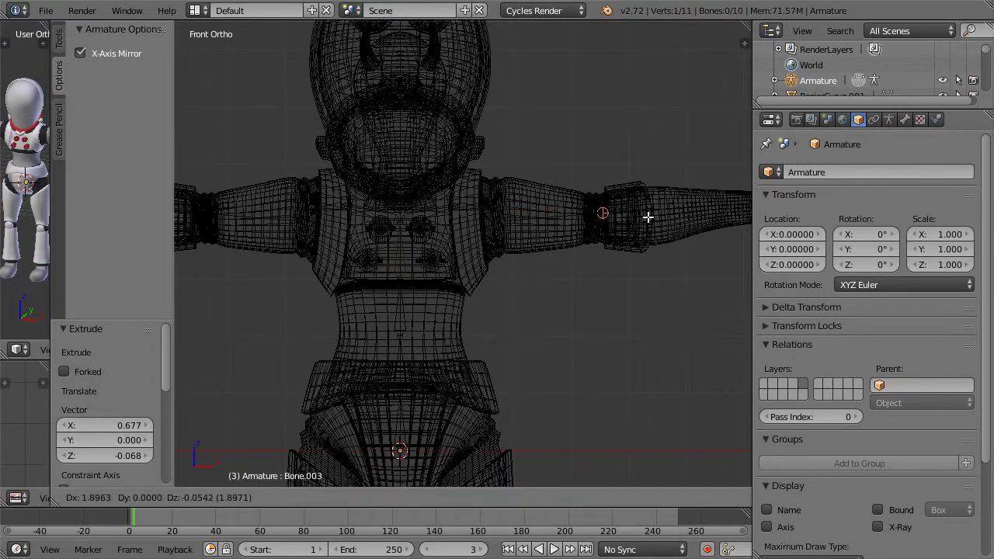
left_click(645, 219)
- Extrude mirrored forearm bones from the elbow to the wrist, about 2.804 on X and 0.149 on Z
middle_click_drag(648, 220, 505, 219, "shift")
key("shift+e")
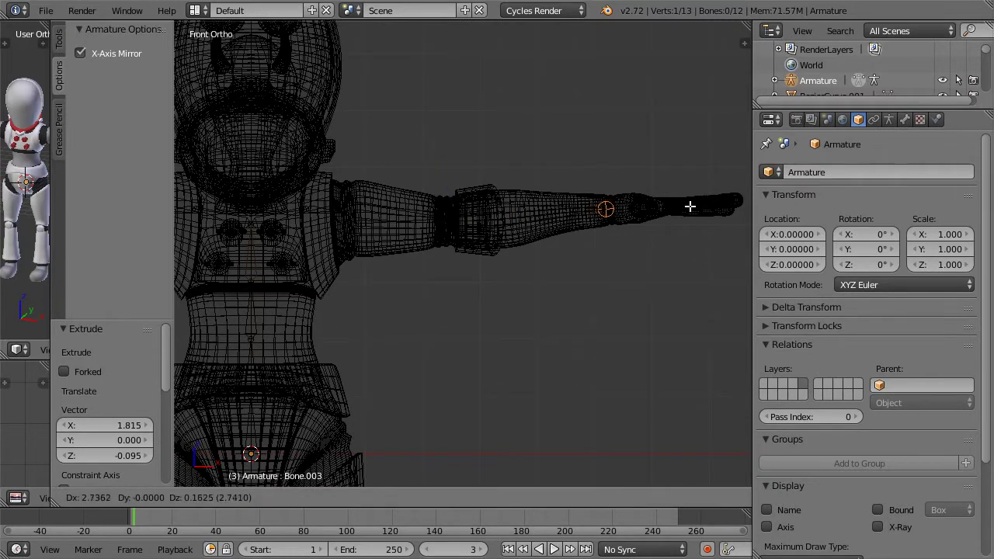
left_click(694, 206)
- In top view, move the elbow joint back to the arm's centre and the wrist joint by about 0.041 on X and -0.108 on Y
key("KP_7")
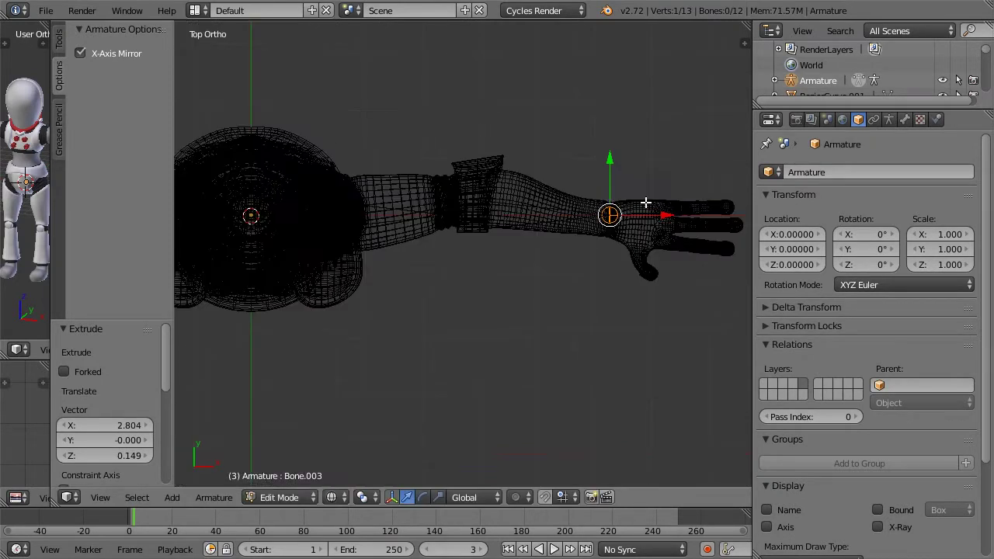
right_click(452, 206)
key("g")
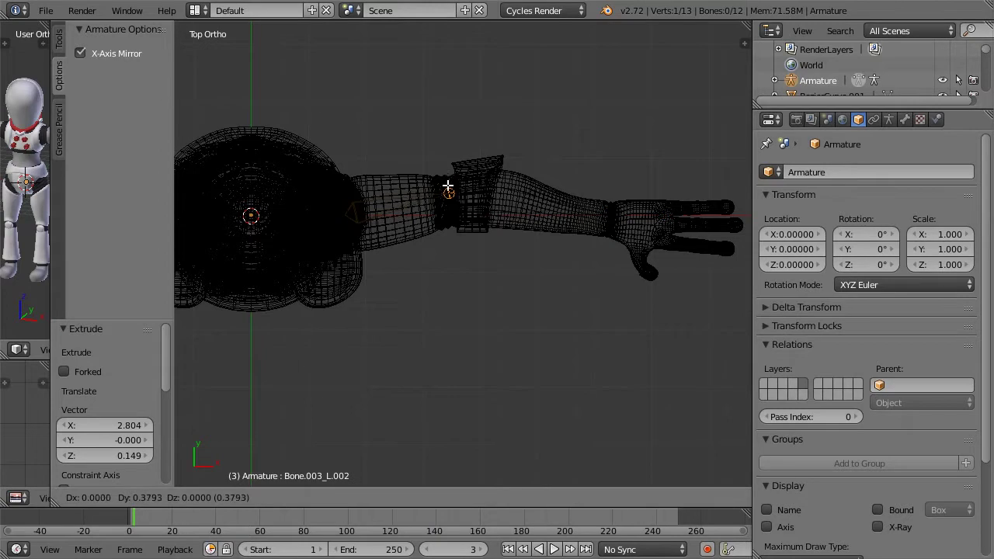
left_click(449, 192)
right_click(627, 216)
key("g")
left_click(634, 222)
- Extrude a mirrored hand bone from the wrist into the palm, about 0.366 on X and -0.007 on Y
scroll(555, 212, "up", 4)
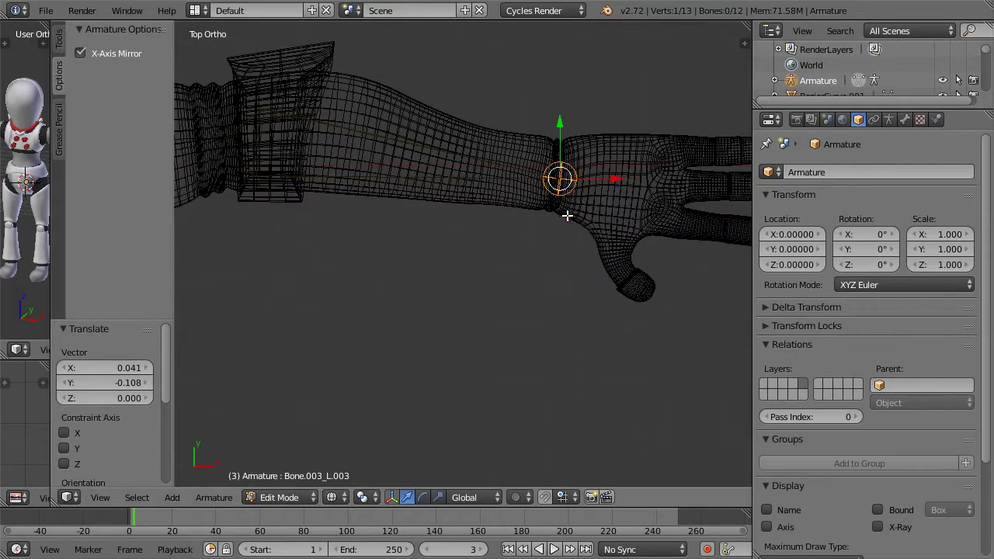
key("e")
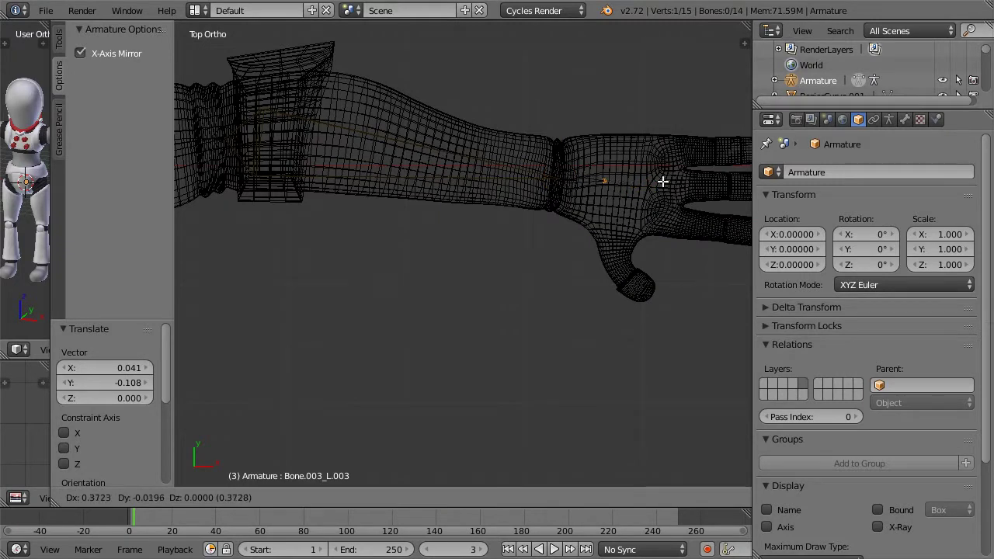
left_click(685, 180)
- Extrude two bones from the palm bone's tip, about 0.483 by 0.216 toward the rear finger and 0.523 by -0.065 toward the middle finger
middle_click_drag(686, 179, 568, 191, "shift")
key("e")
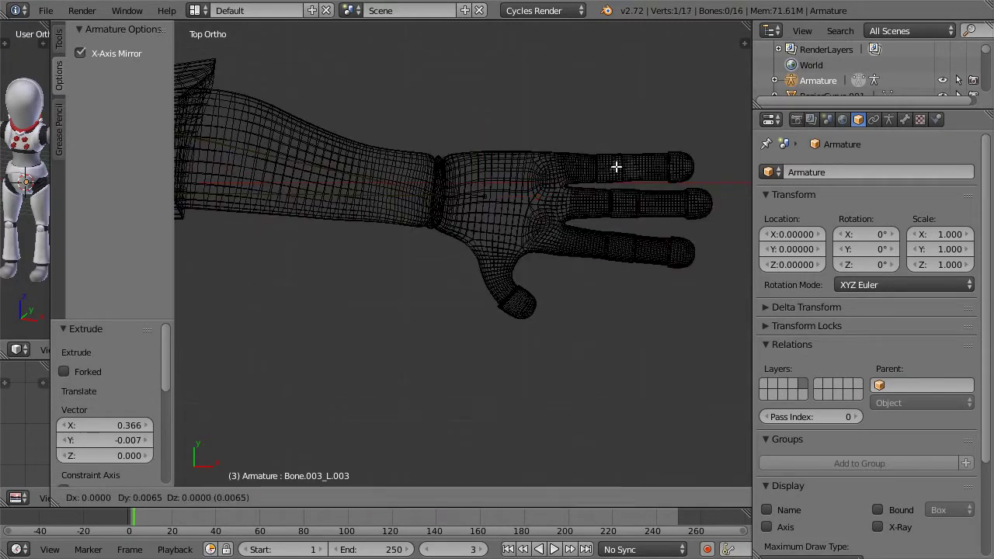
left_click(630, 161)
right_click(498, 194)
key("e")
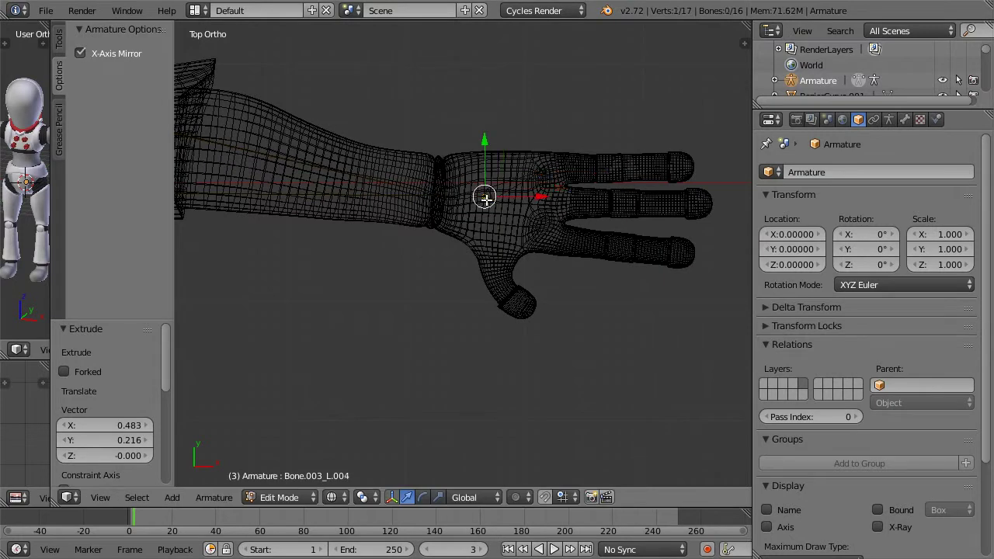
left_click(546, 206)
right_click(485, 203)
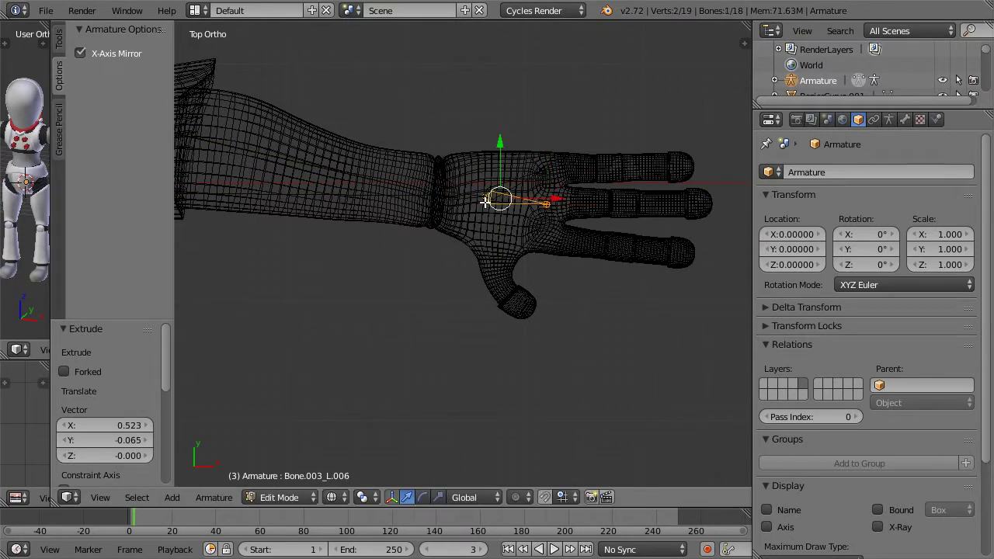
key("e")
right_click(524, 230)
key("ctrl+z")
- Extrude a bone from the palm bone's tip toward the front finger, about 0.418 on X and -0.307 on Y
right_click(484, 197)
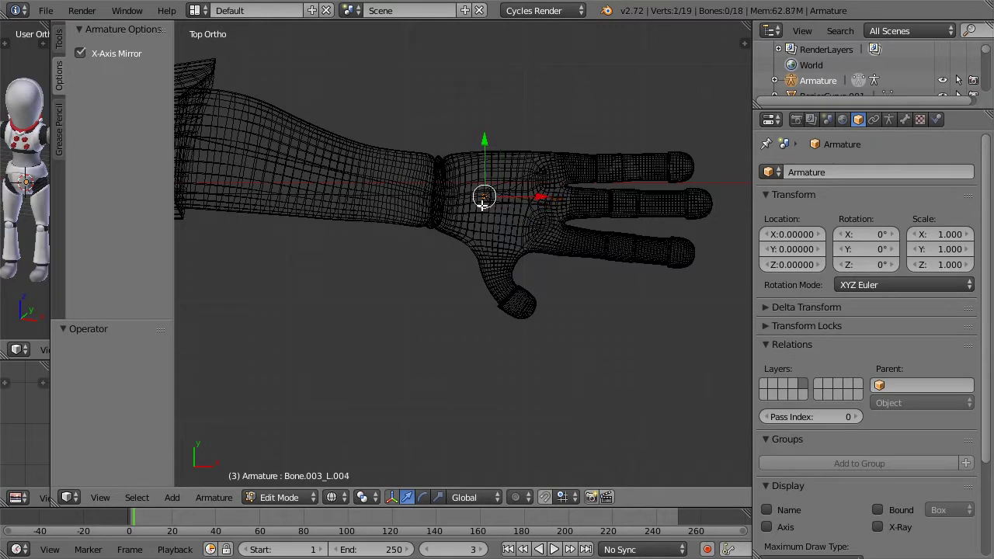
key("e")
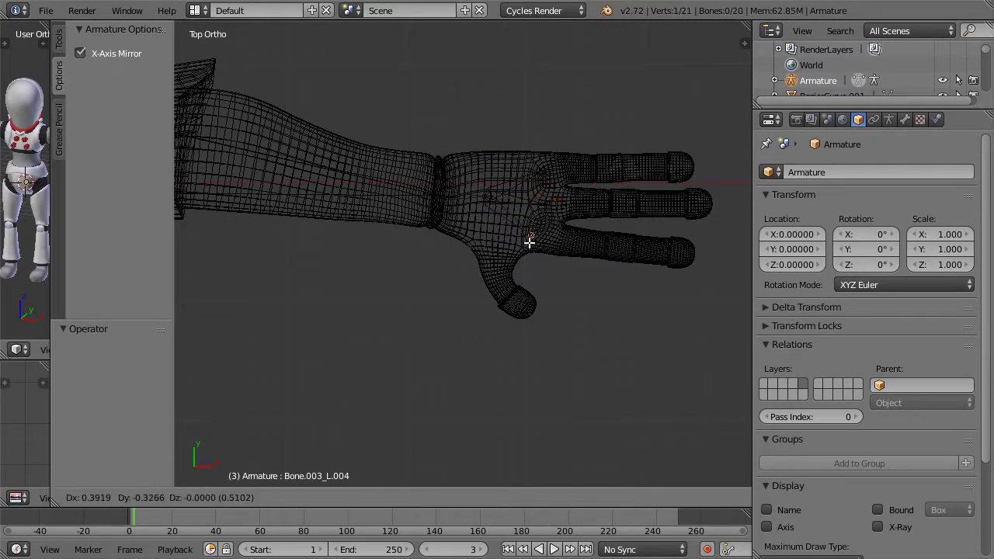
left_click(533, 231)
- Extrude a chain of three thumb bones from the palm bone's tip, the first about 0.052 by -0.496, the last about 0.281 by -0.209
right_click(482, 196)
right_click(484, 205)
right_click(483, 204)
key("e")
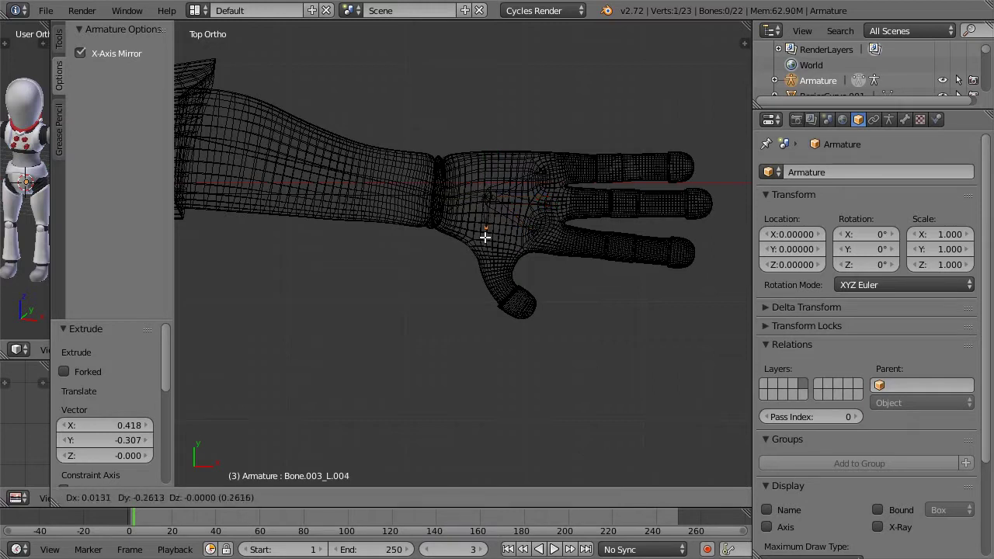
left_click(488, 258)
key("e")
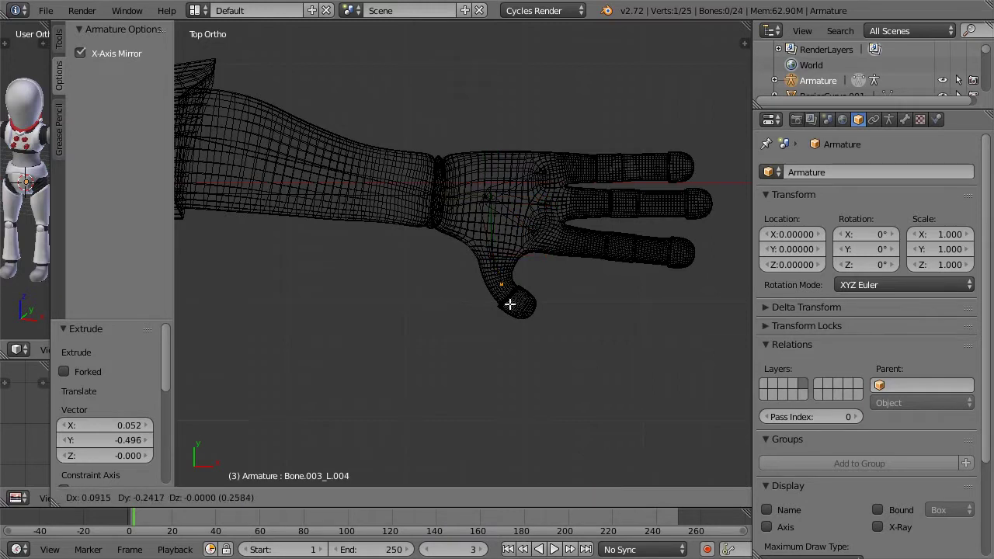
left_click(515, 308)
key("e")
left_click(551, 333)
- Extrude two successive bones along all three fingers at once from the knuckles, about 0.634 and 0.601 long on X
right_click(541, 236)
right_click(548, 176, "shift")
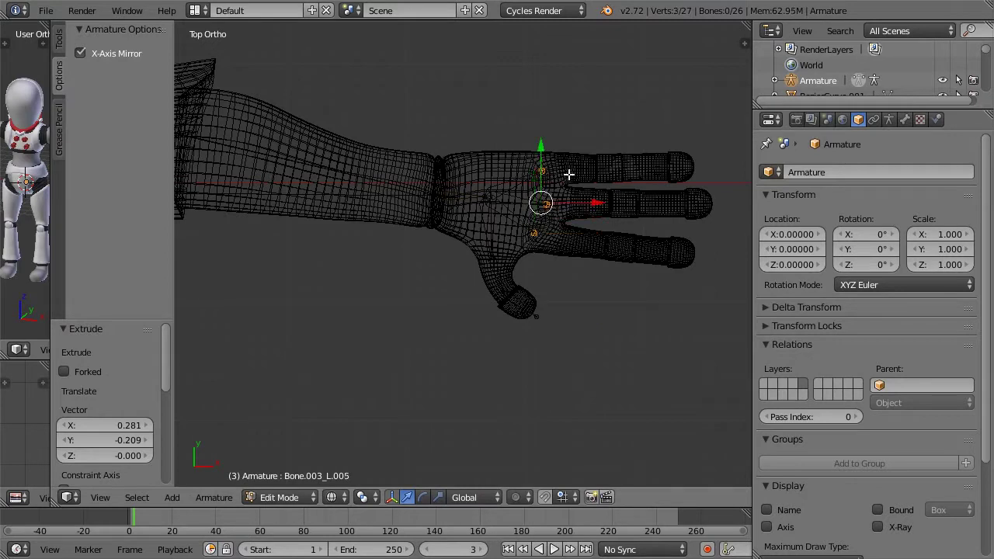
key("e")
left_click(673, 178)
key("e")
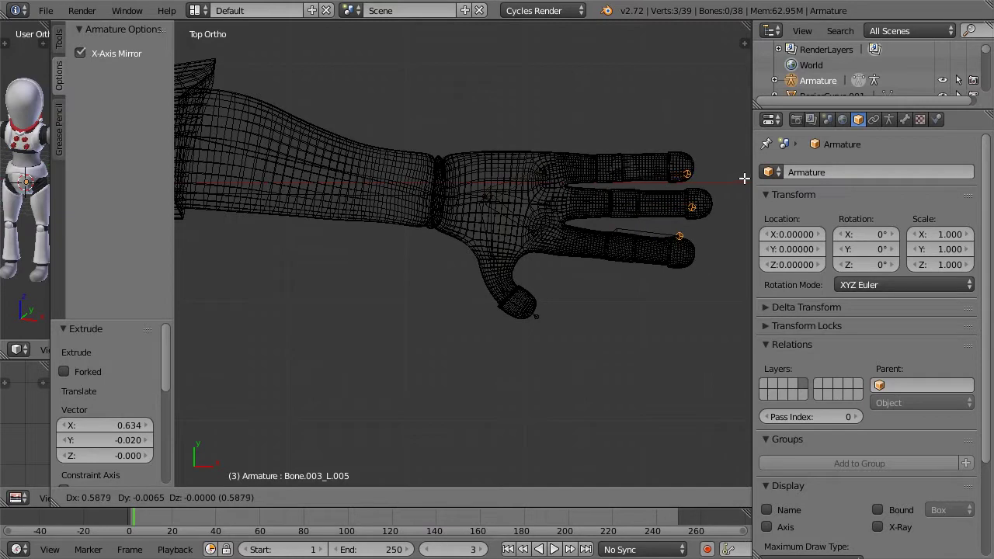
left_click(744, 178)
- Align the rear finger's middle joint and tip with the mesh, moving the tip about -0.052 on X and 0.046 on Y
right_click(609, 207)
right_click(535, 201)
right_click(576, 208)
right_click(652, 208)
right_click(547, 200)
right_click(613, 169)
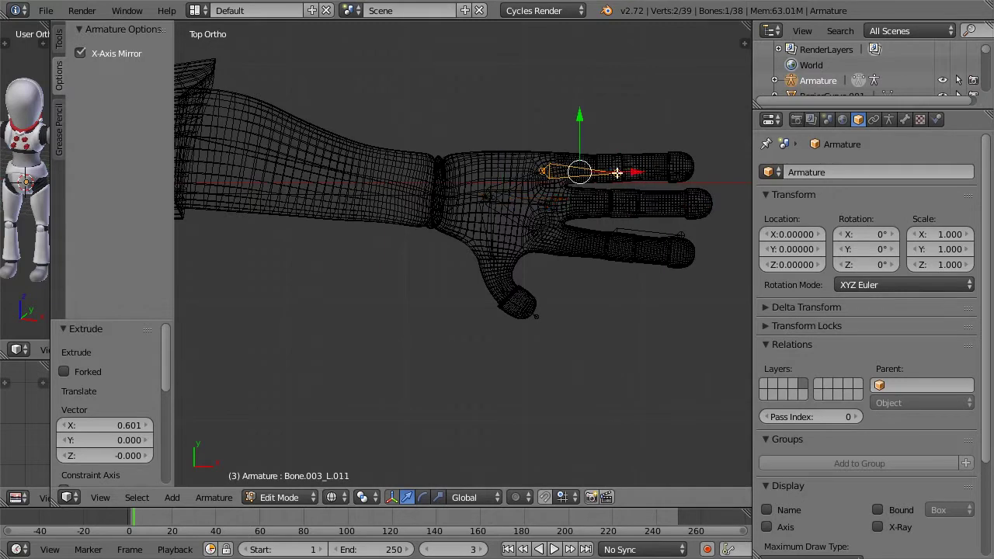
key("g")
left_click(628, 168)
right_click(665, 172)
right_click(692, 175)
key("g")
left_click(683, 166)
- Nudge the middle finger's tip about 0.039 on X and 0.013 on Y, and align its middle joint with the mesh
right_click(699, 216)
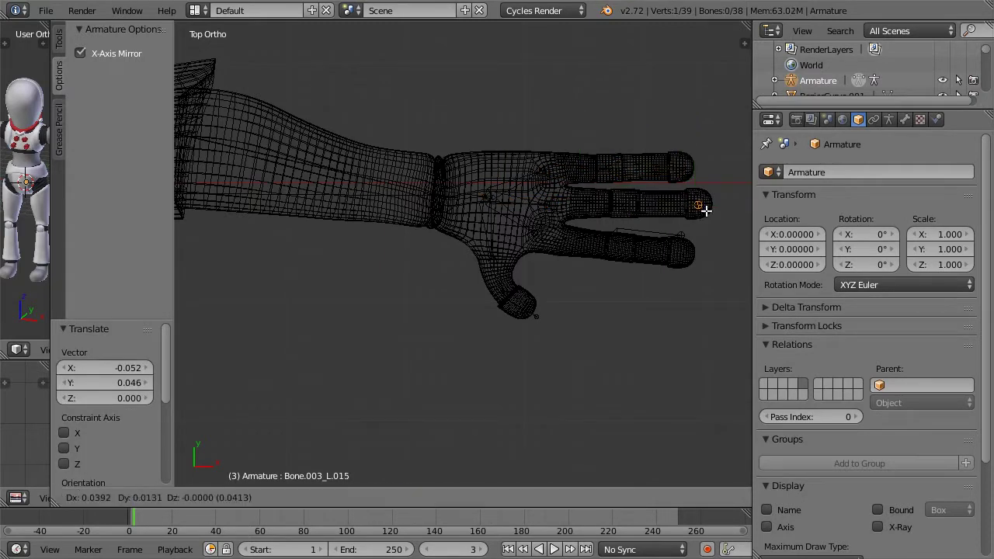
right_click(621, 208)
key("g")
left_click(621, 213)
- Move the front finger's middle joint about 0.078 by -0.098 and its tip about 0.124 by -0.176 on X and Y
right_click(620, 236)
key("g")
left_click(621, 246)
right_click(680, 237)
key("g")
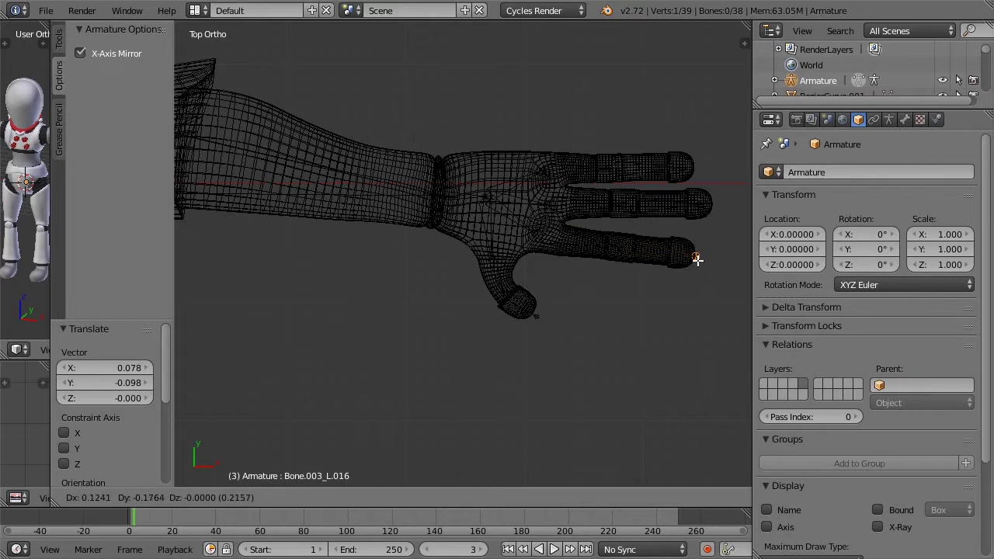
left_click(696, 259)
- Show the model in solid shading and enable X-Ray display for the armature
key("z")
key("z")
key("z")
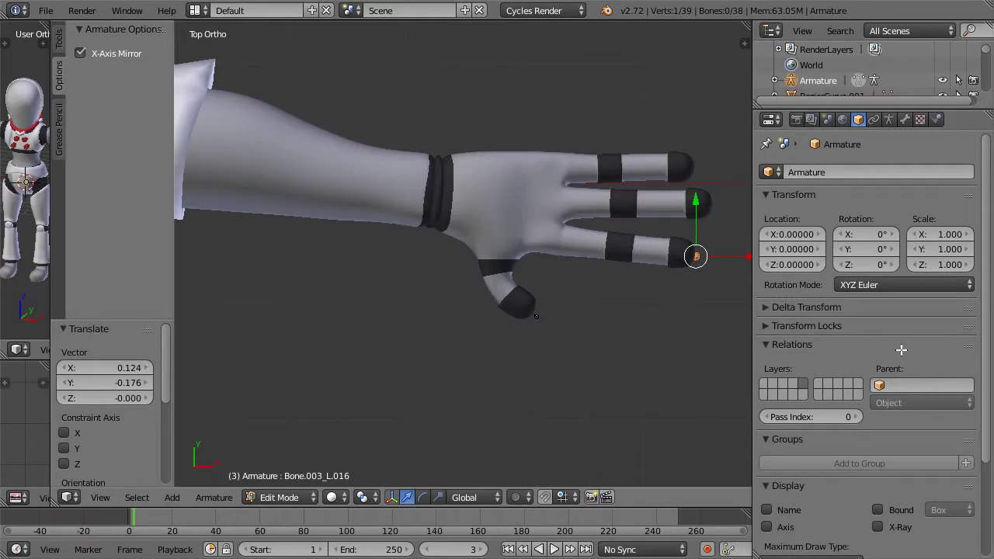
scroll(876, 335, "down", 5)
left_click(877, 407)
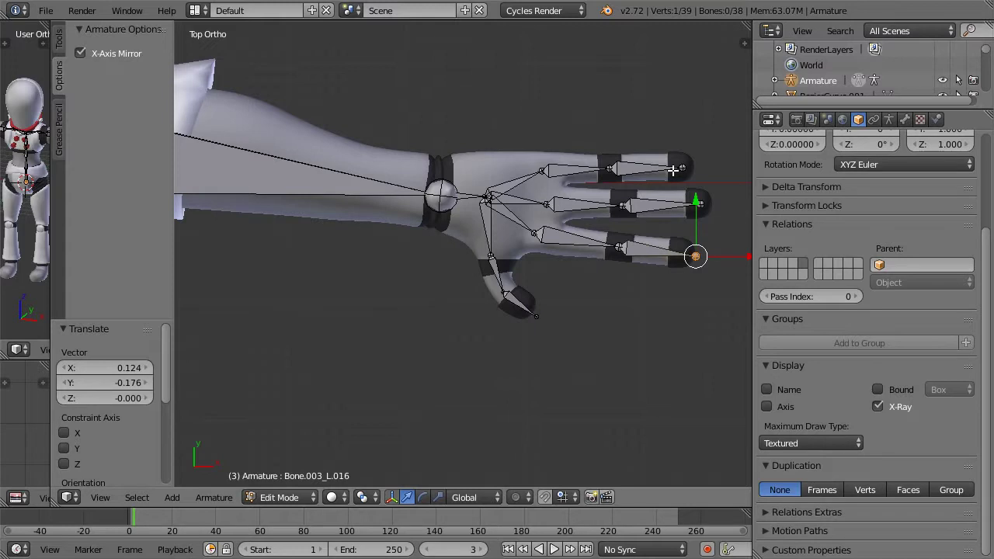
- Subdivide the first bone of each of the three fingers with one cut
right_click(561, 201)
right_click(568, 163, "shift")
right_click(577, 252, "shift")
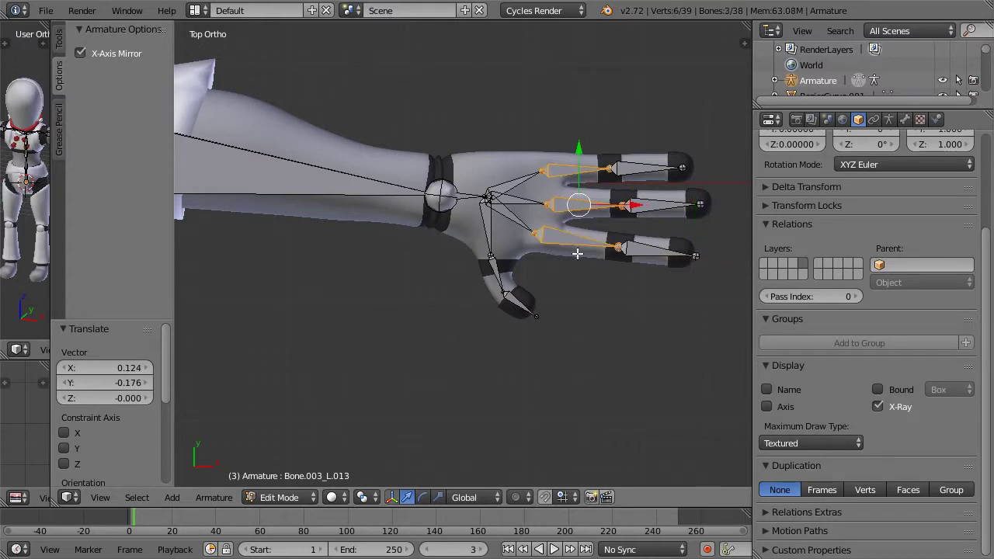
key("w")
left_click(590, 178)
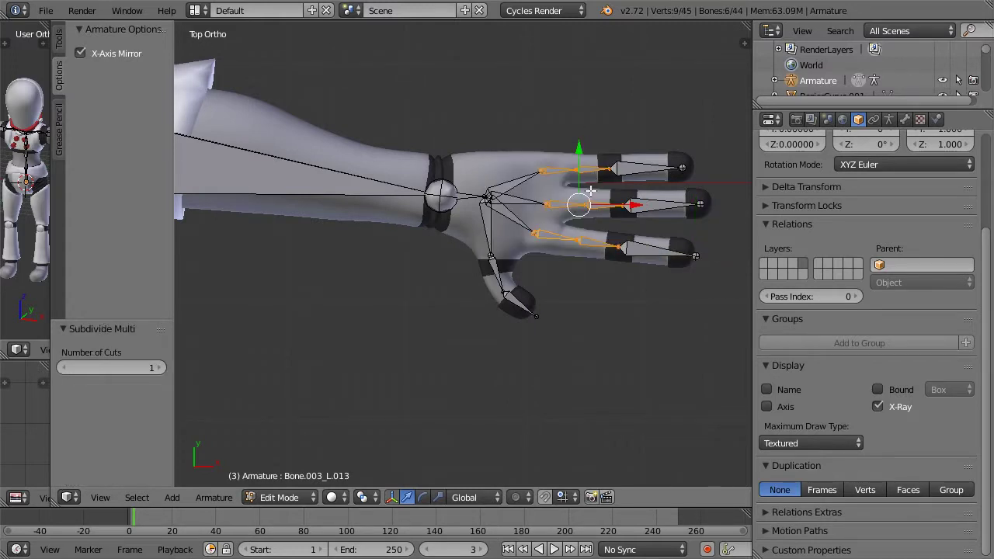
right_click(627, 206)
right_click(626, 205)
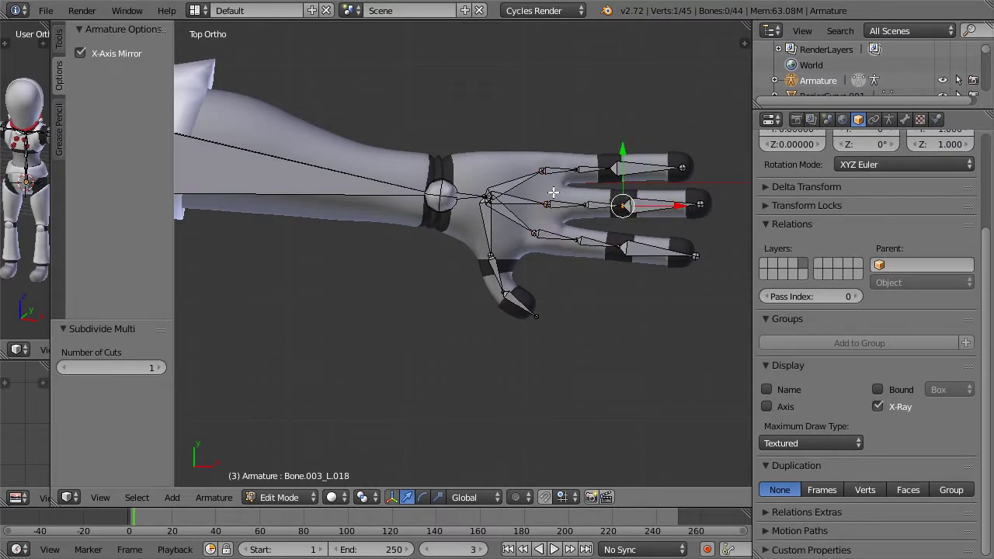
- In front view, fork-extrude mirrored hip bones from the spine's base, about 1.307 on X and -0.059 on Z
scroll(610, 205, "down", 4)
middle_click_drag(457, 180, 637, 127, "shift")
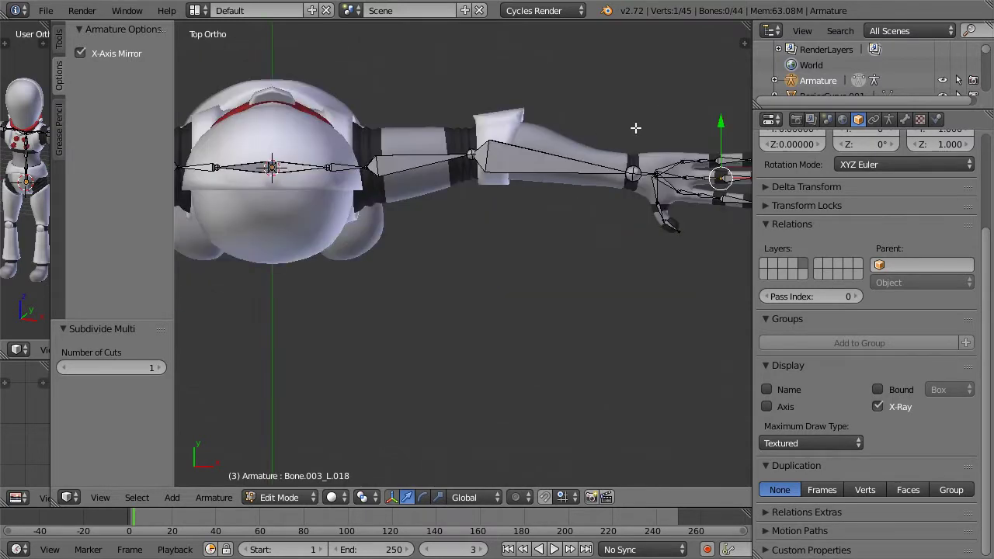
key("Tab")
scroll(442, 167, "down", 2)
middle_click_drag(385, 202, 532, 148, "shift")
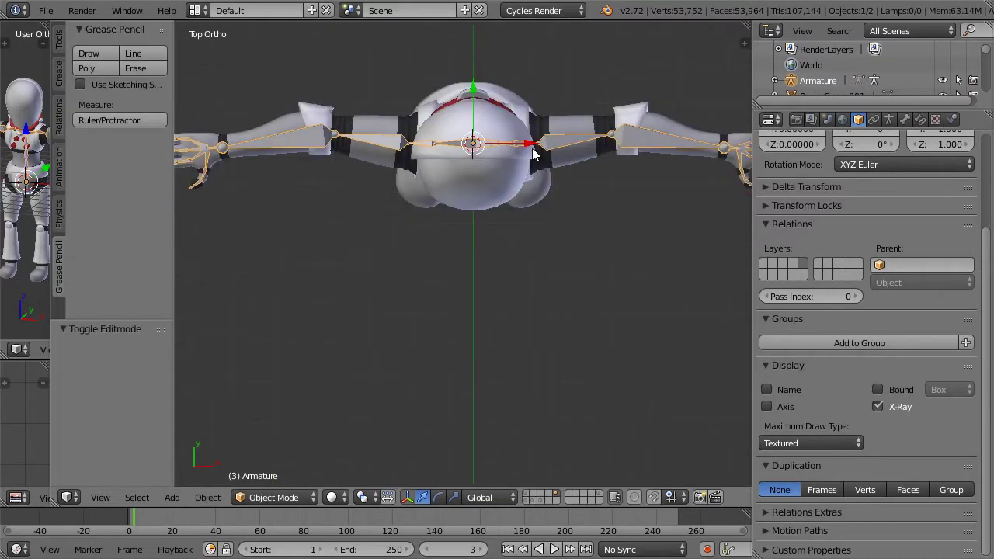
key("KP_1")
key("Tab")
middle_click_drag(460, 371, 454, 253, "shift")
right_click(474, 282)
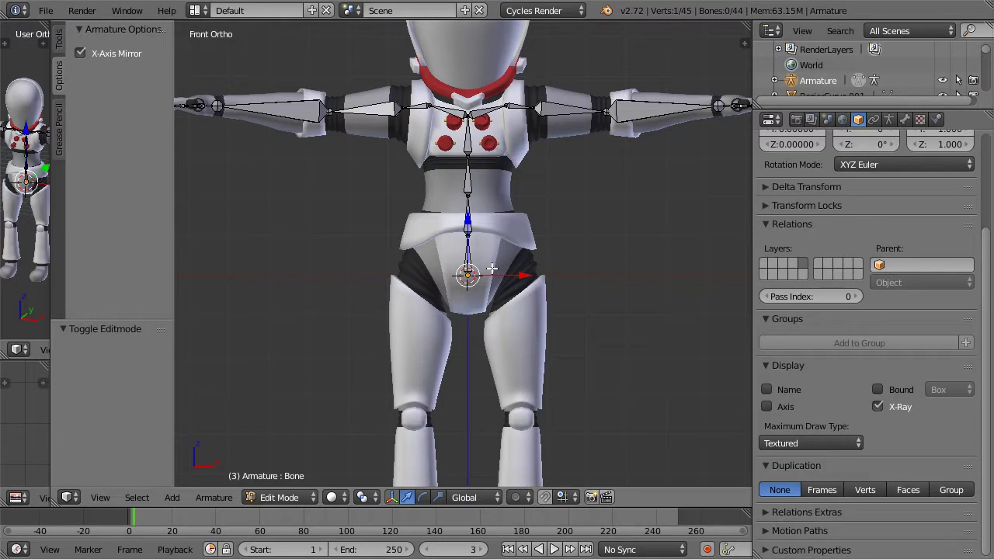
key("shift+e")
left_click(544, 270)
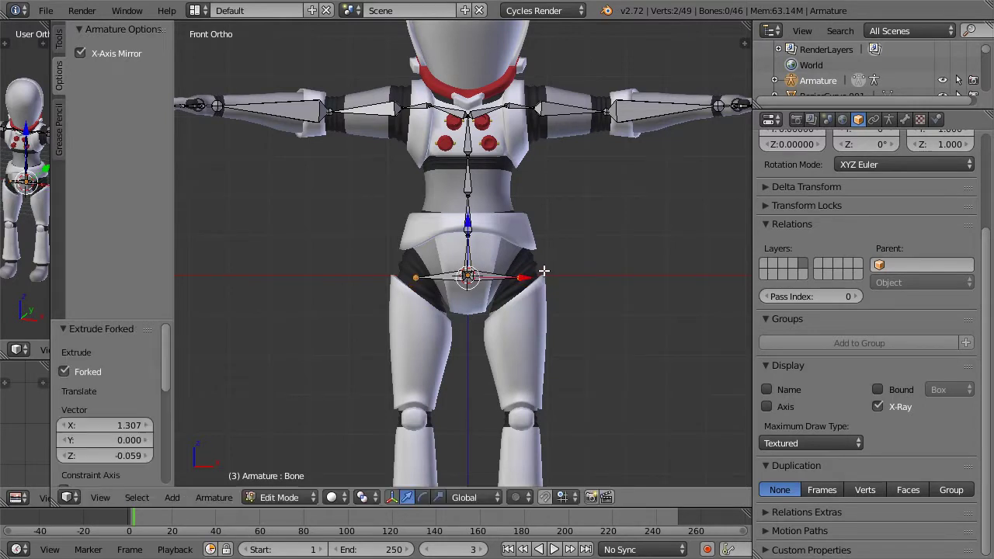
- Extrude mirrored thigh bones about -3.491 on Z to the knees and shin bones about -2.965 on Z to the ankles
middle_click_drag(561, 313, 567, 195, "shift")
key("e")
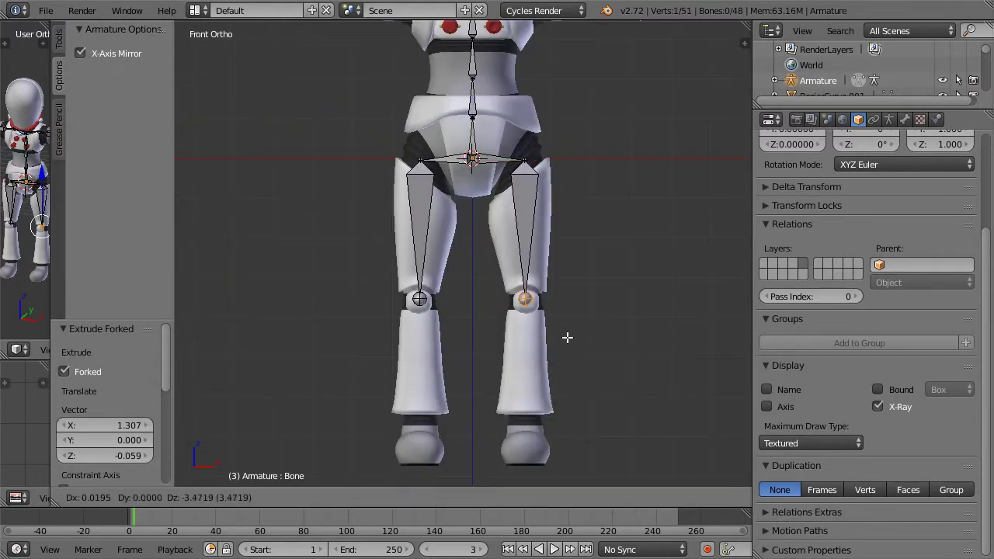
left_click(566, 337)
key("e")
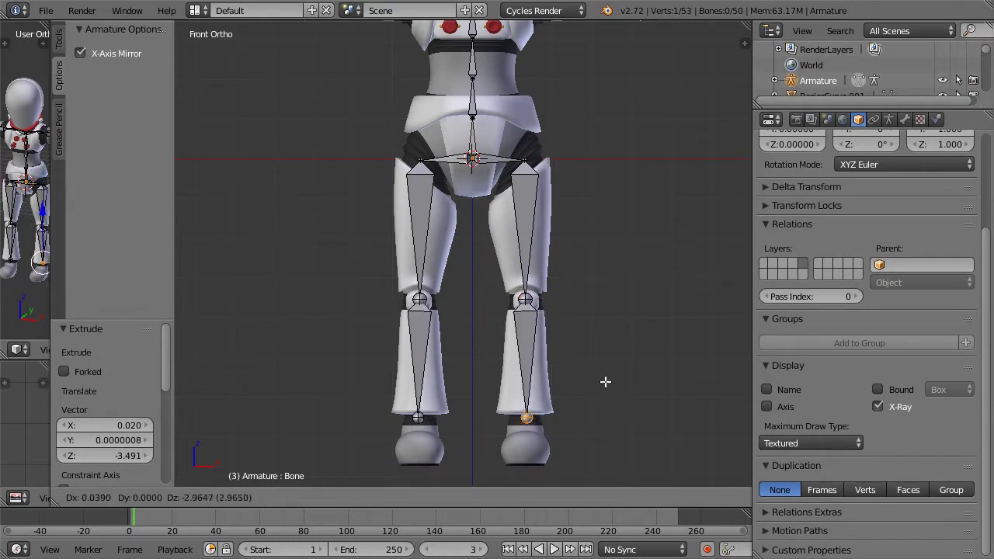
left_click(605, 381)
- In side view, lower the ankle joint about 0.351 on Z and shift the knee joint about -0.176 on Y
key("KP_3")
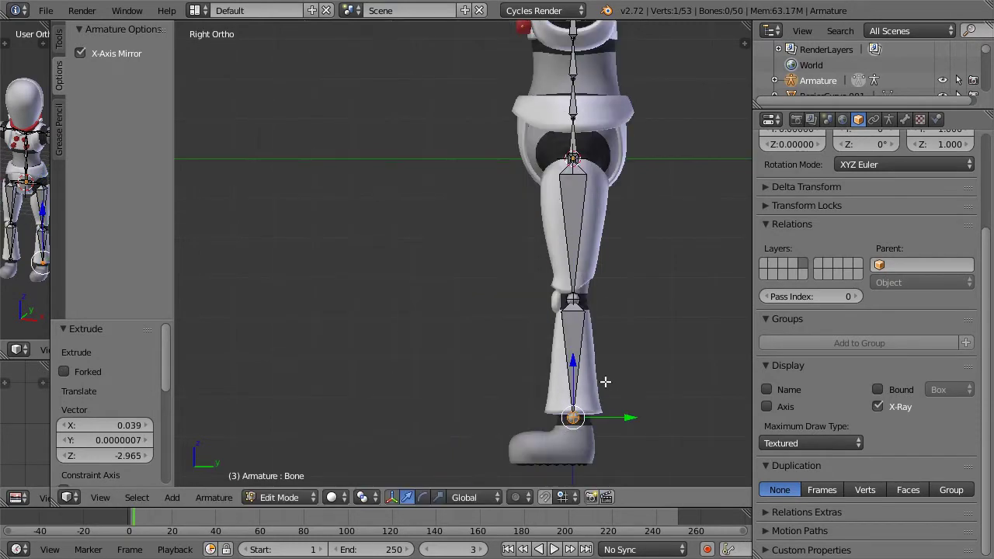
left_click_drag(573, 367, 569, 383)
middle_click_drag(580, 372, 580, 326, "shift")
right_click(569, 253)
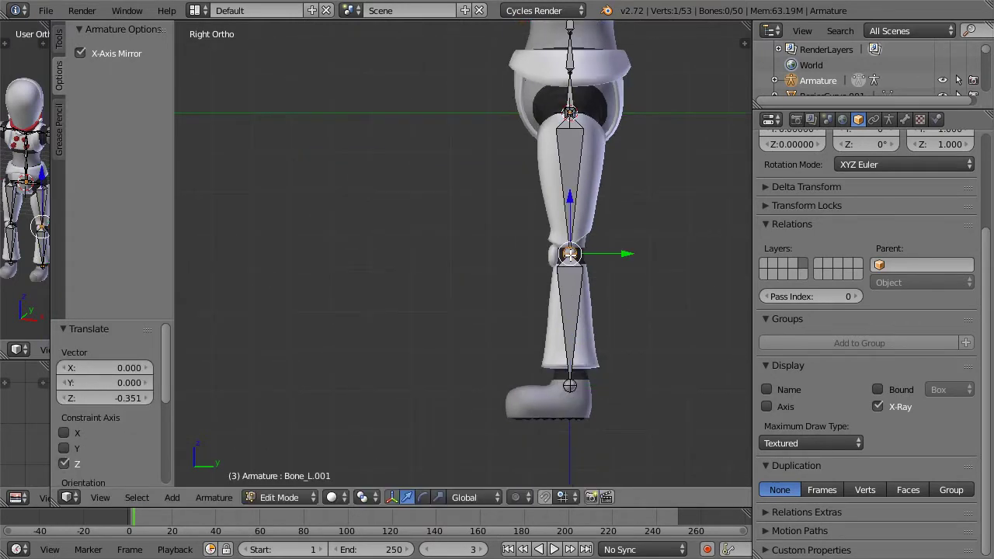
key("g")
key("y")
left_click(598, 249)
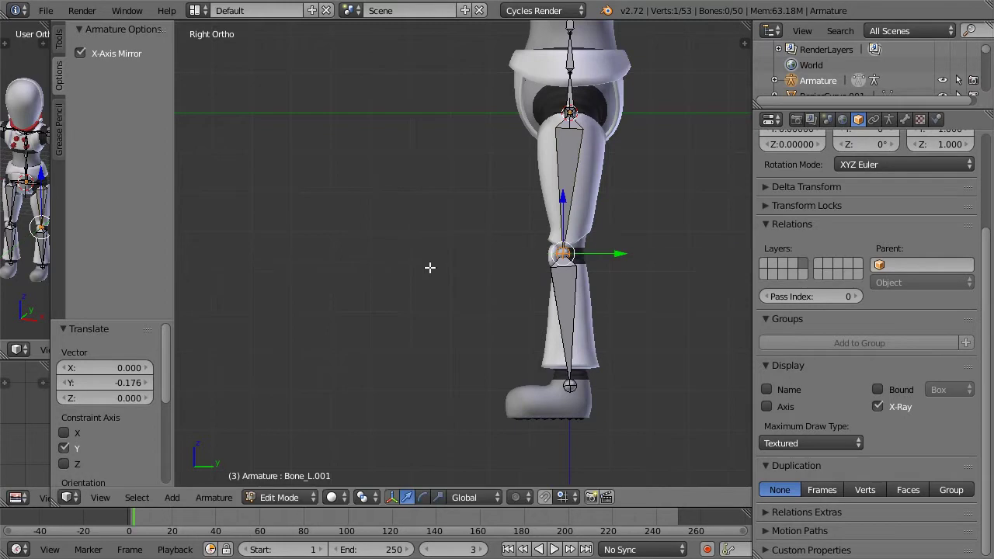
middle_click_drag(489, 240, 486, 277)
key("KP_1")
key("KP_3")
scroll(594, 285, "up", 3)
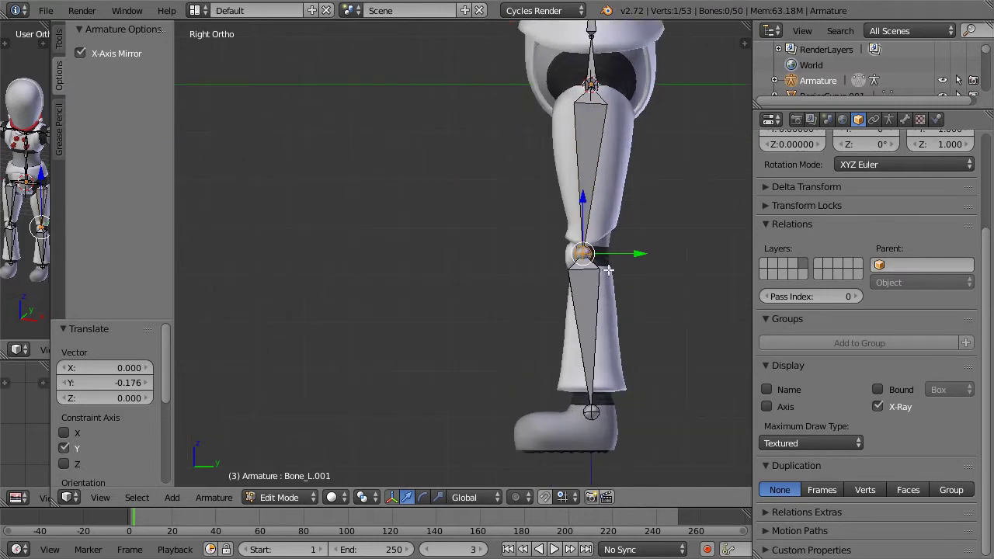
- Extrude a foot bone from the ankle to the sole, about -0.390 on Y and -0.666 on Z, and another 1.5 toward the toes
scroll(605, 271, "down", 2, "shift")
right_click(598, 346)
key("e")
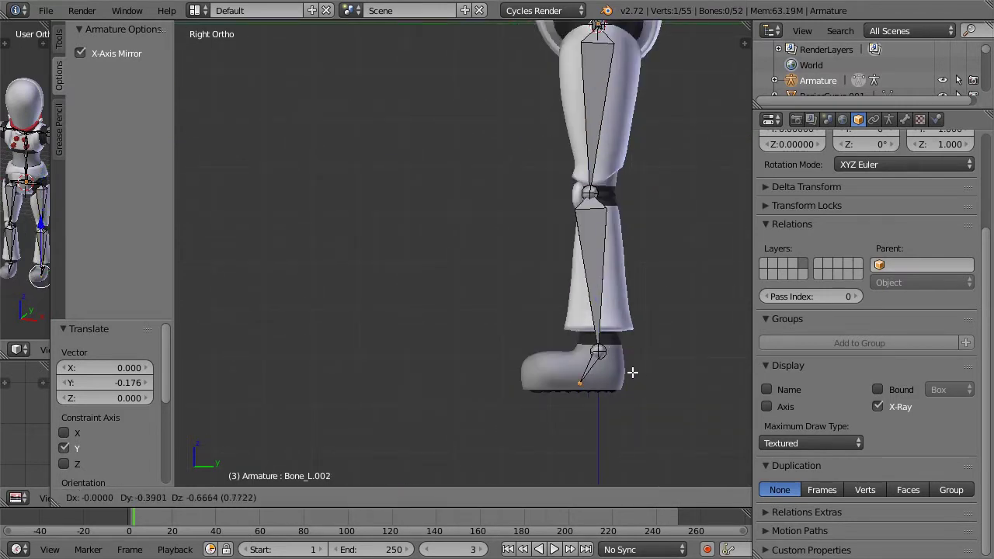
left_click(633, 373)
key("e")
left_click(631, 383)
left_click_drag(631, 382, 559, 382, "ctrl")
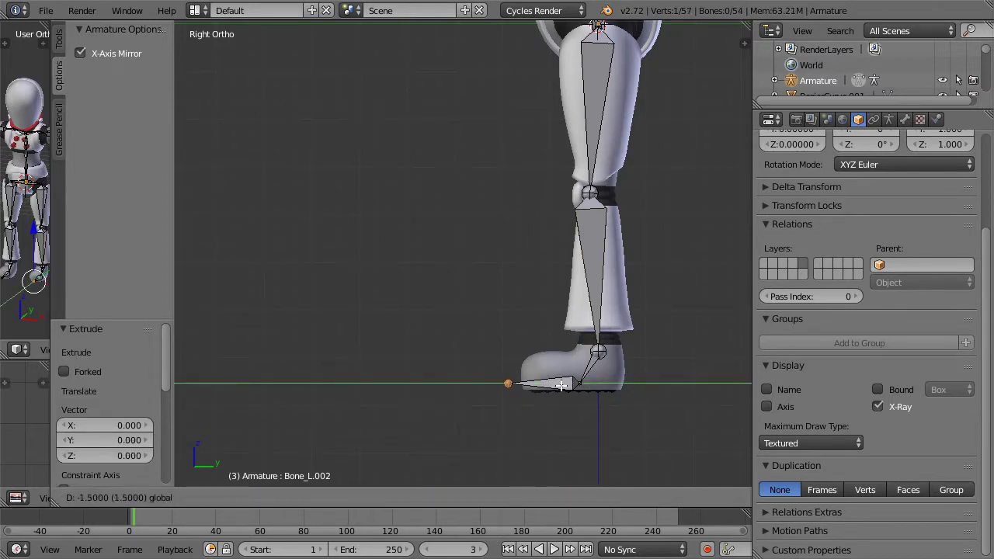
- Extrude a heel bone backward from the sole joint, 1.3 along Y
right_click(583, 382)
key("e")
key("e")
key("y")
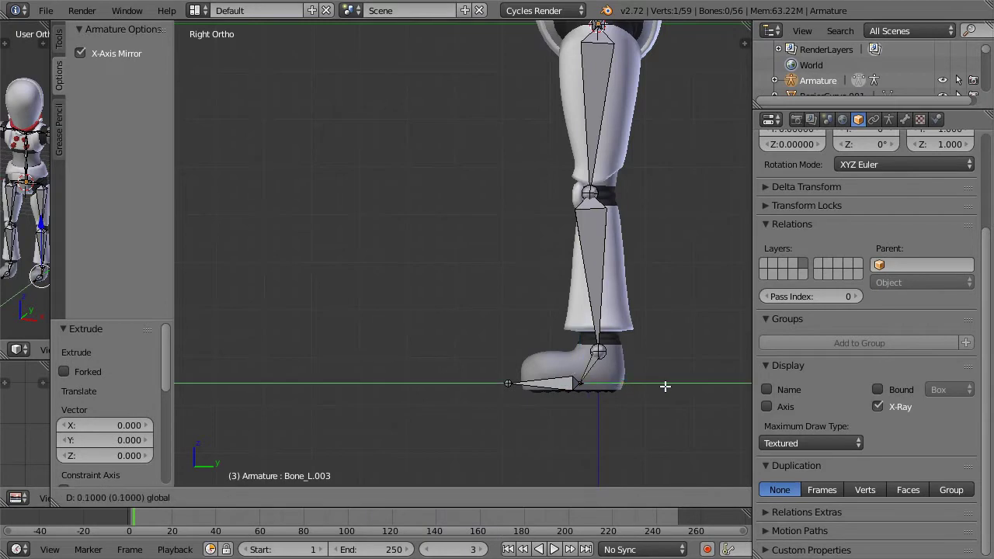
left_click(682, 387)
- In front wireframe view, extrude two neck bones upward from the top of the spine, each 0.8 on Z
middle_click_drag(628, 344, 605, 279)
middle_click_drag(514, 294, 476, 408, "shift")
scroll(585, 208, "up", 4)
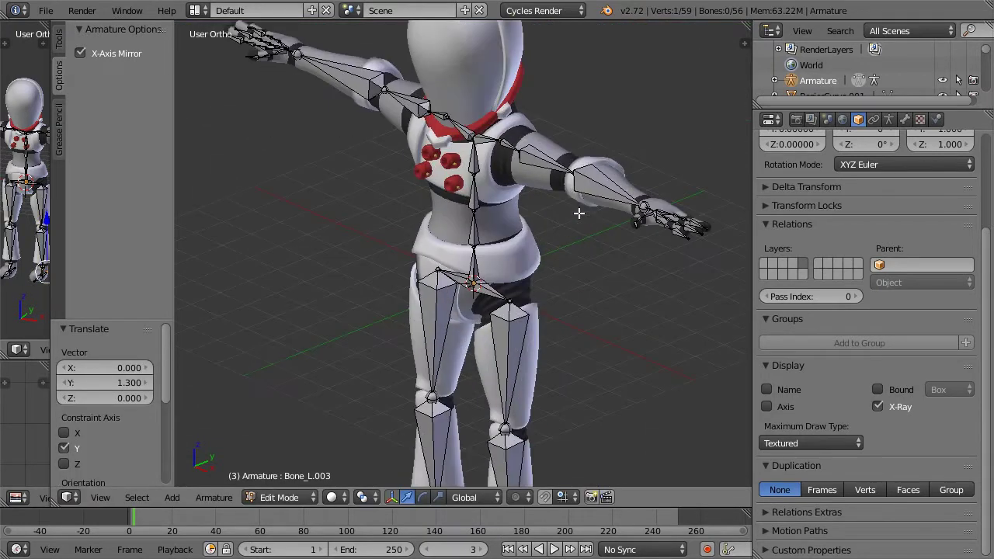
middle_click_drag(566, 187, 546, 240, "shift")
key("KP_3")
key("z")
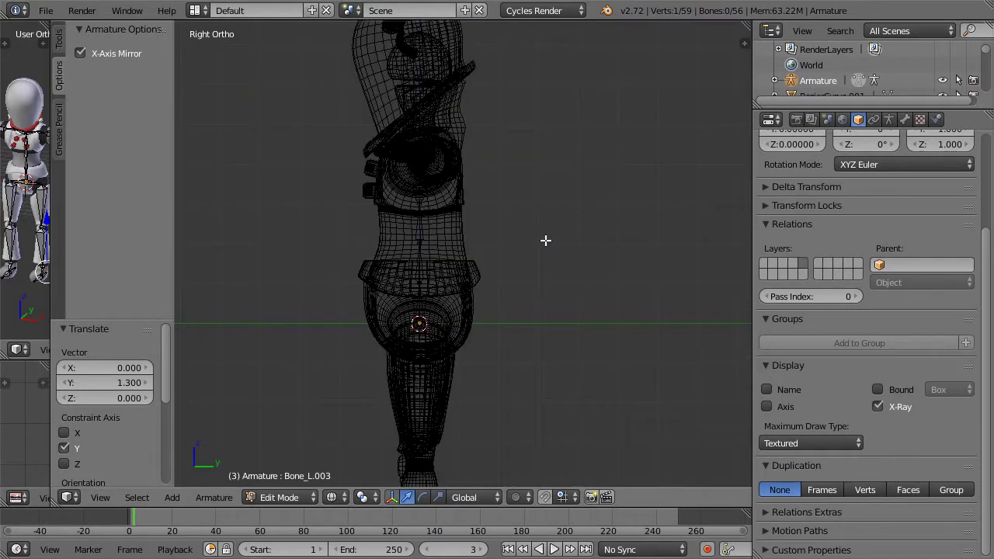
middle_click_drag(425, 109, 434, 188, "shift")
key("KP_1")
scroll(434, 189, "up", 4)
key("z")
key("z")
right_click(520, 230)
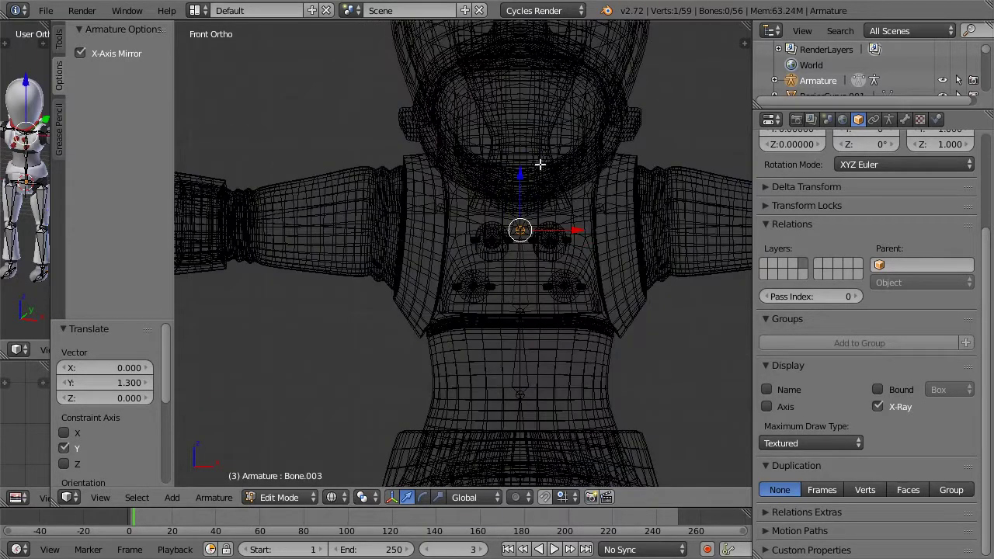
middle_click_drag(541, 116, 537, 189, "shift")
key("e")
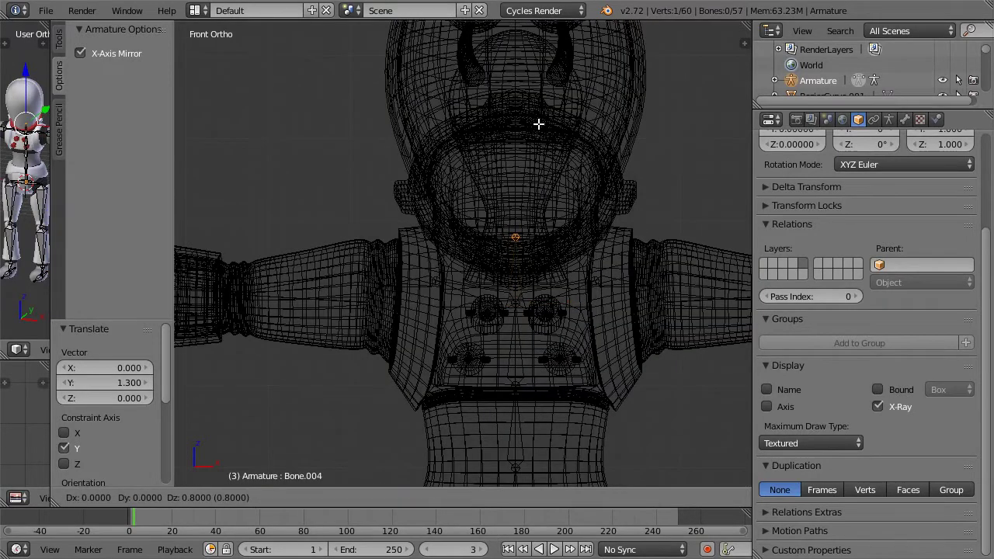
left_click(536, 123)
key("e")
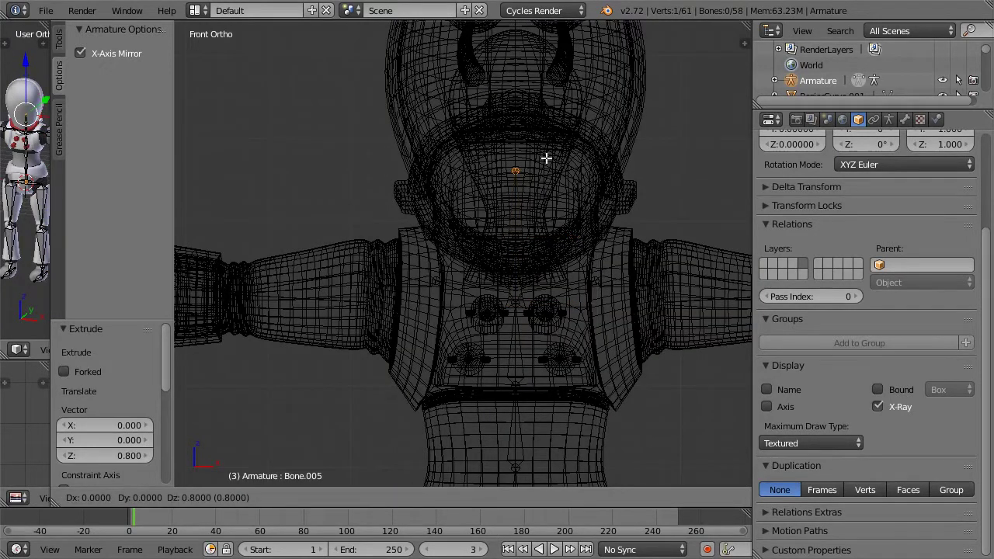
left_click(546, 159)
- In side view, lower the upper neck joint by 0.3 on Z
key("ctrl+KP_1")
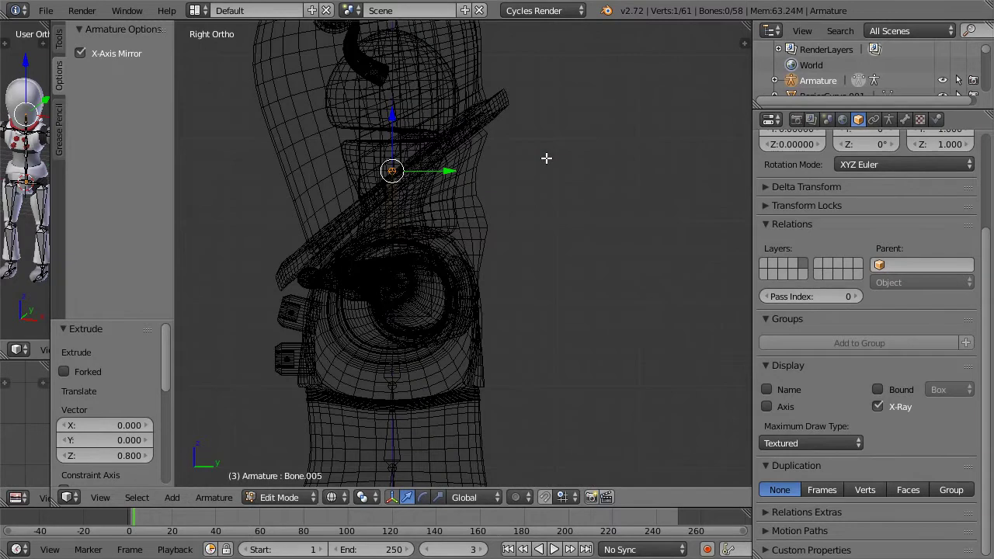
right_click(394, 234)
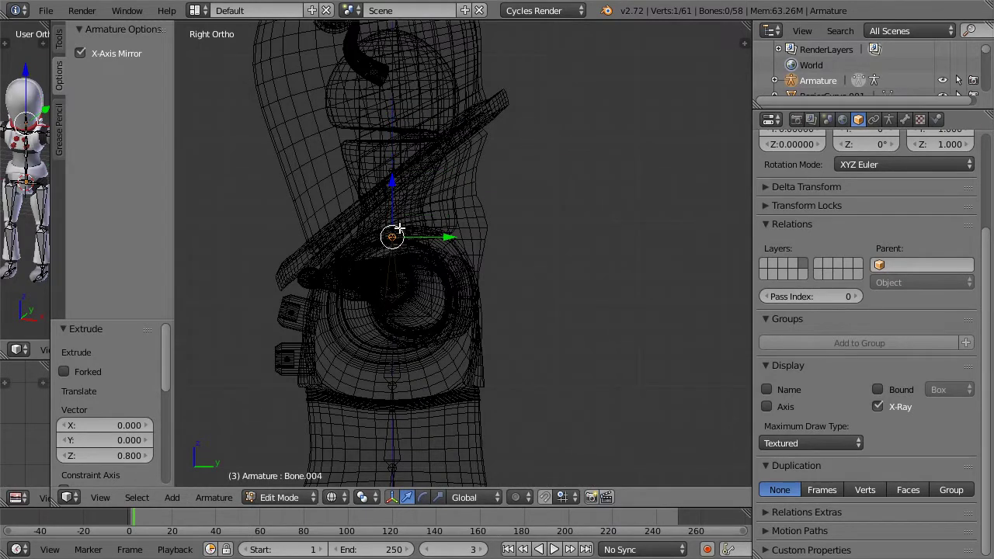
right_click(395, 191)
right_click(394, 159)
key("g")
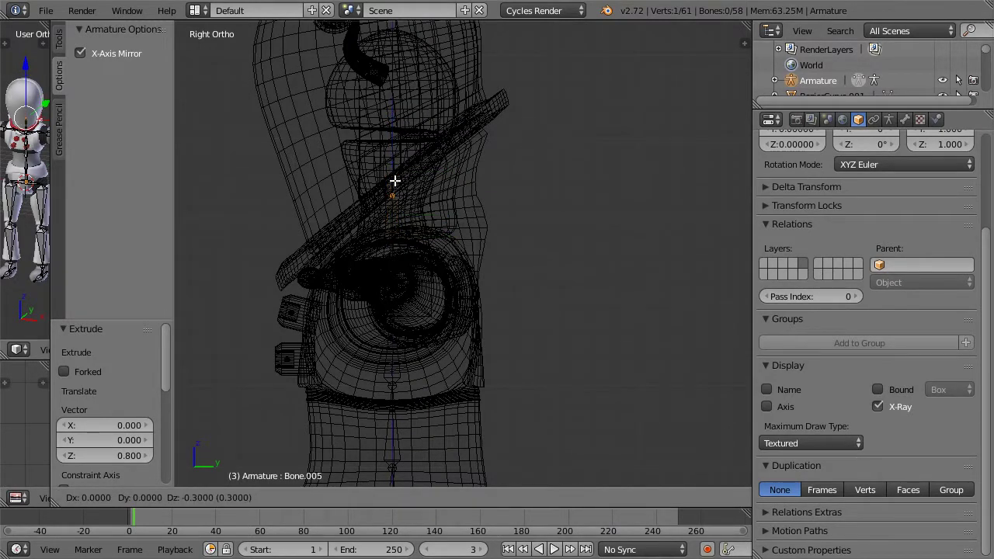
left_click(395, 180)
- Extrude a head bone 1.7 upward on Z from the upper neck joint and raise its tip another 0.1
middle_click_drag(400, 158, 413, 205, "shift")
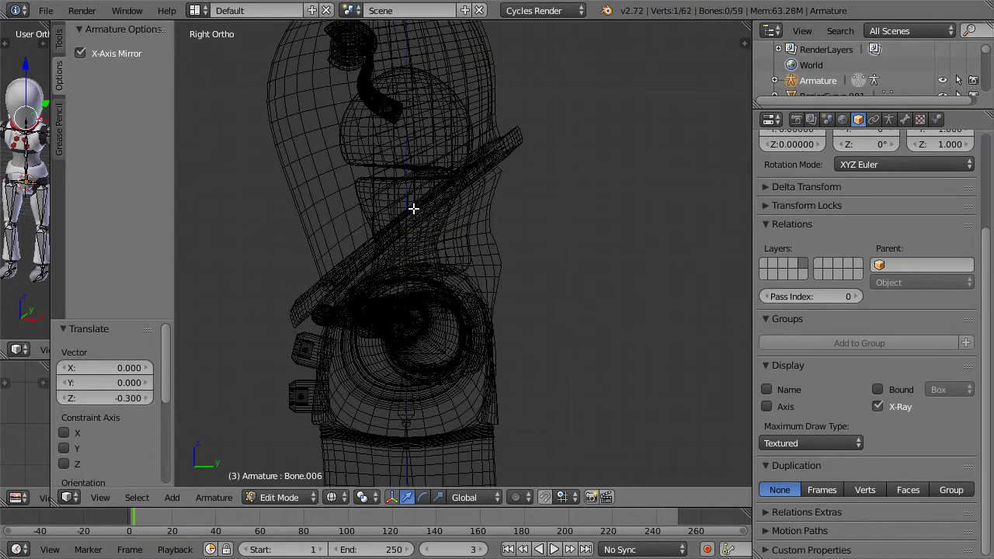
key("e")
left_click(410, 66)
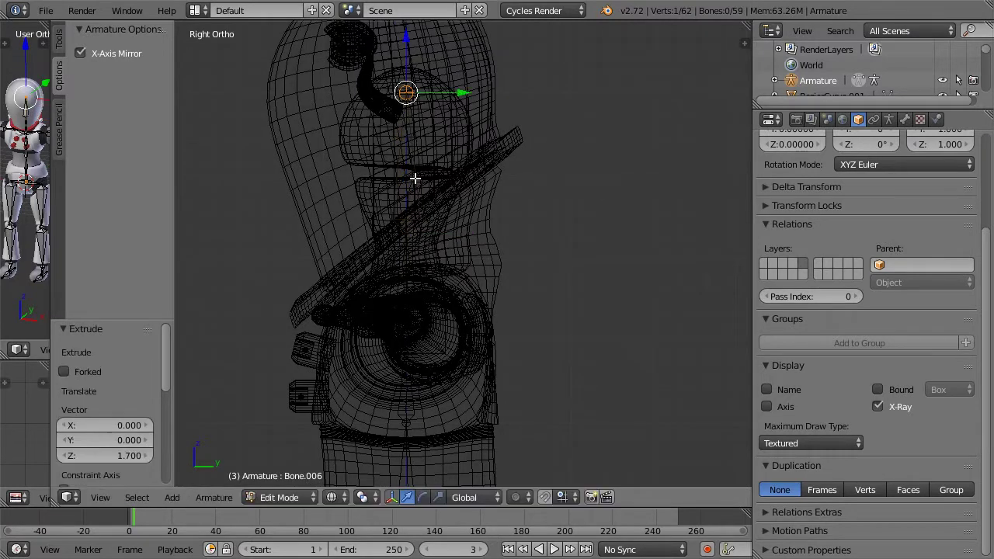
middle_click_drag(407, 56, 410, 141, "shift")
left_click_drag(410, 132, 410, 123)
- Leave armature editing and display the character in solid shading with the complete skeleton
middle_click_drag(426, 191, 477, 184)
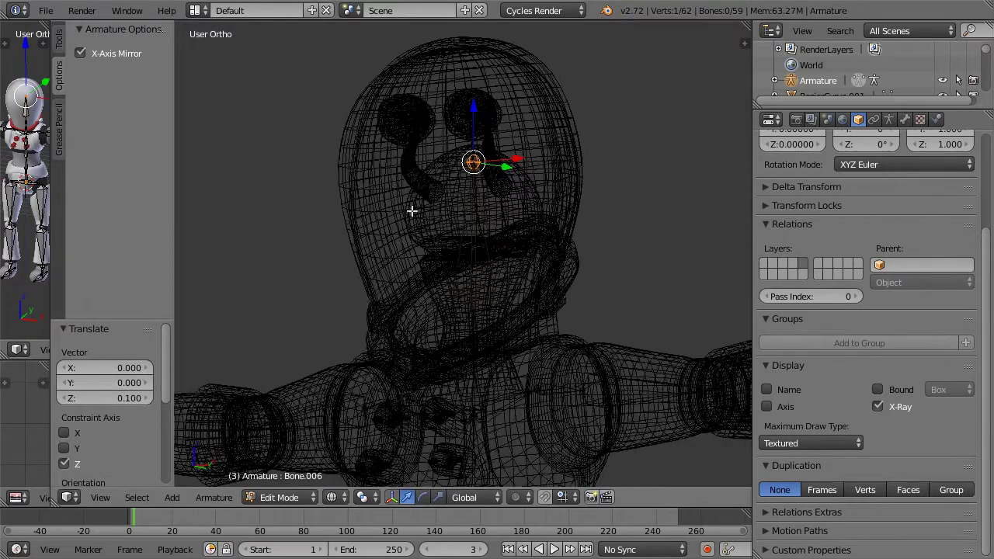
scroll(439, 217, "down", 4)
key("KP_1")
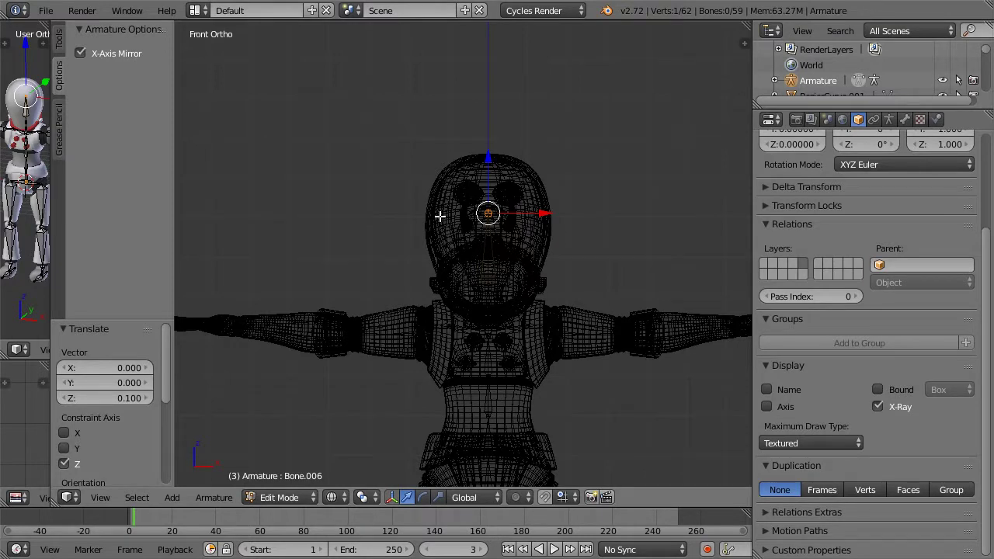
scroll(501, 205, "down", 5)
scroll(512, 205, "up", 5)
key("Tab")
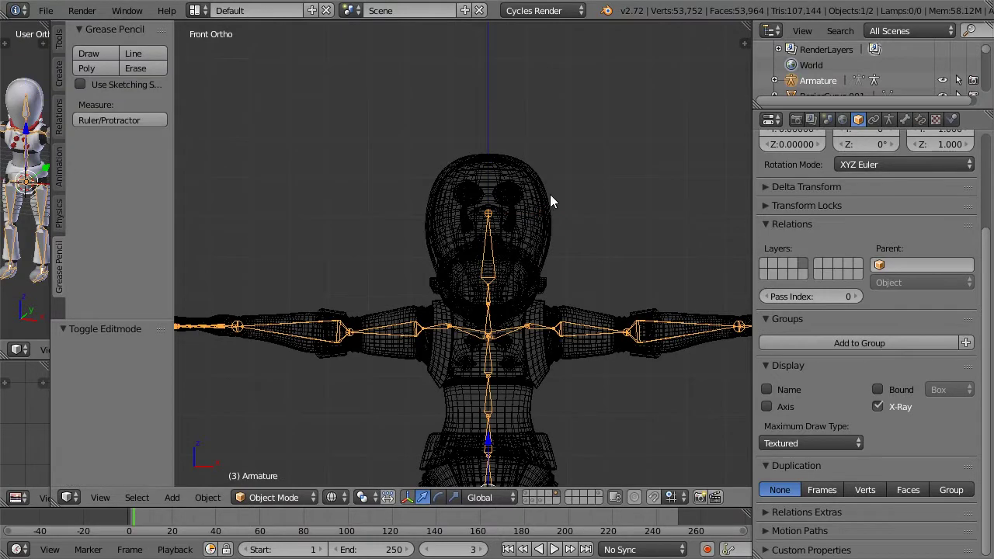
scroll(550, 193, "down", 3)
middle_click_drag(579, 268, 583, 198, "shift")
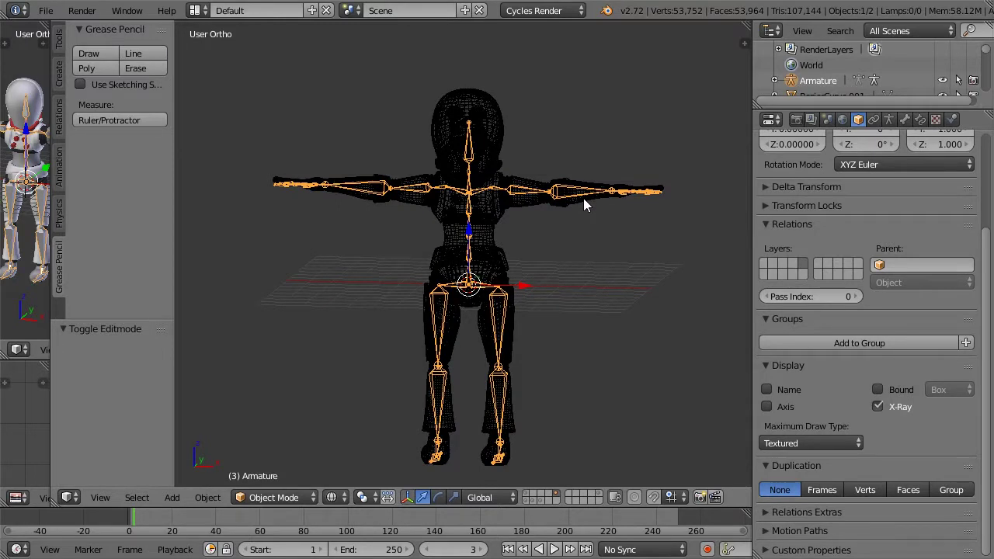
key("z")
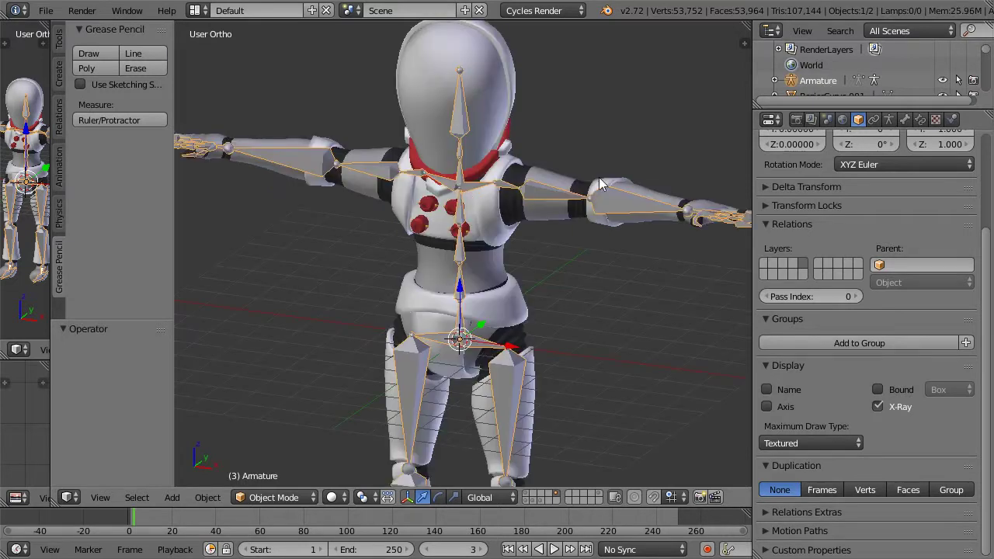
key("Tab")
key("Tab")
scroll(565, 204, "down", 2)
scroll(565, 202, "up", 2)
- Open the character mesh for editing with nothing selected and switch to vertex selection
right_click(509, 241)
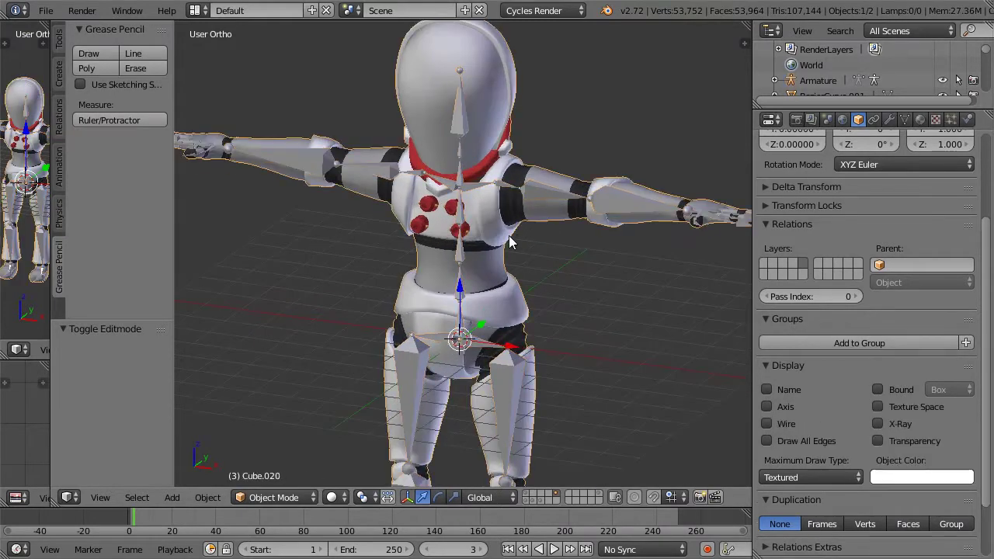
key("Tab")
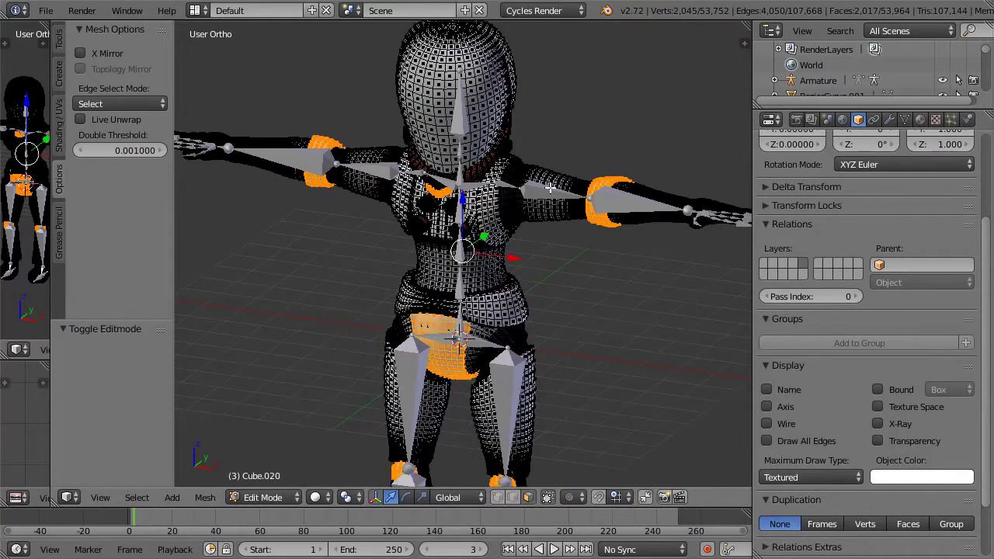
middle_click_drag(515, 210, 567, 171)
key("a")
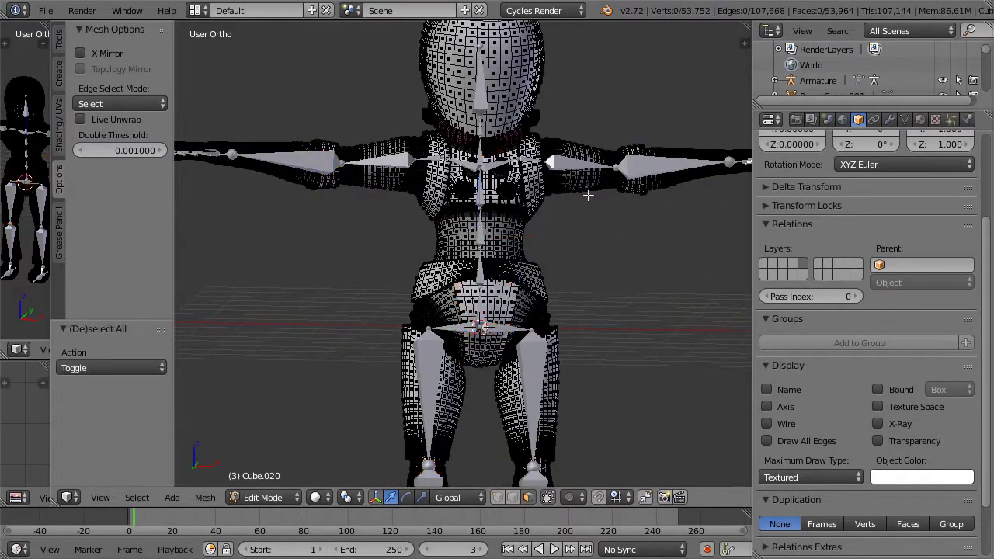
scroll(540, 241, "down", 2)
scroll(540, 241, "up", 5)
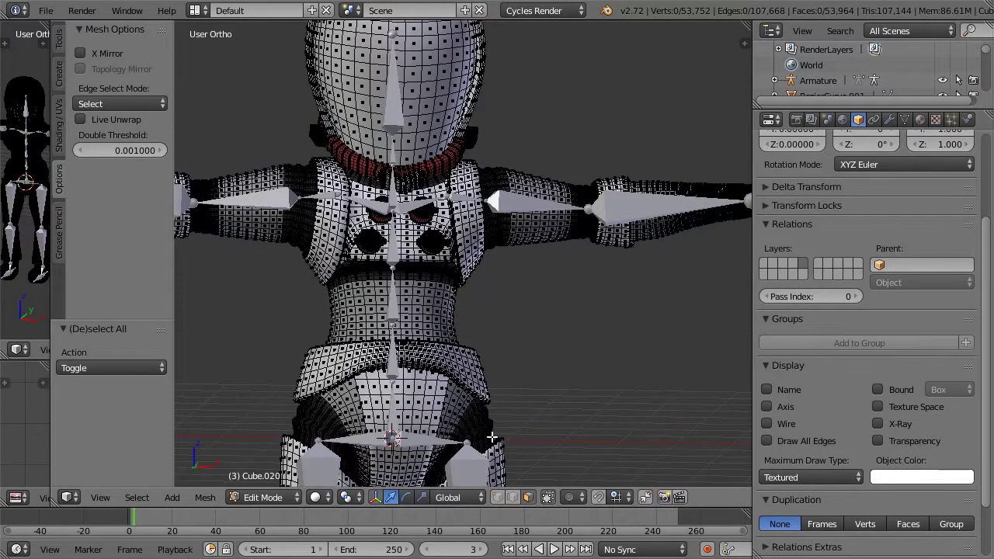
left_click(495, 498)
- Separate the linked elbow guard on the character's left arm into its own object
right_click(611, 239)
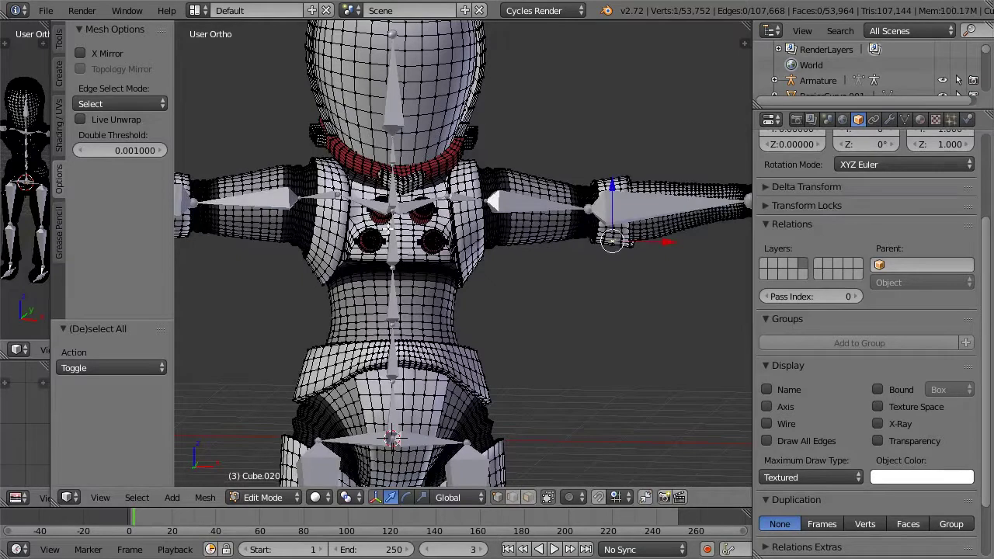
key("ctrl+l")
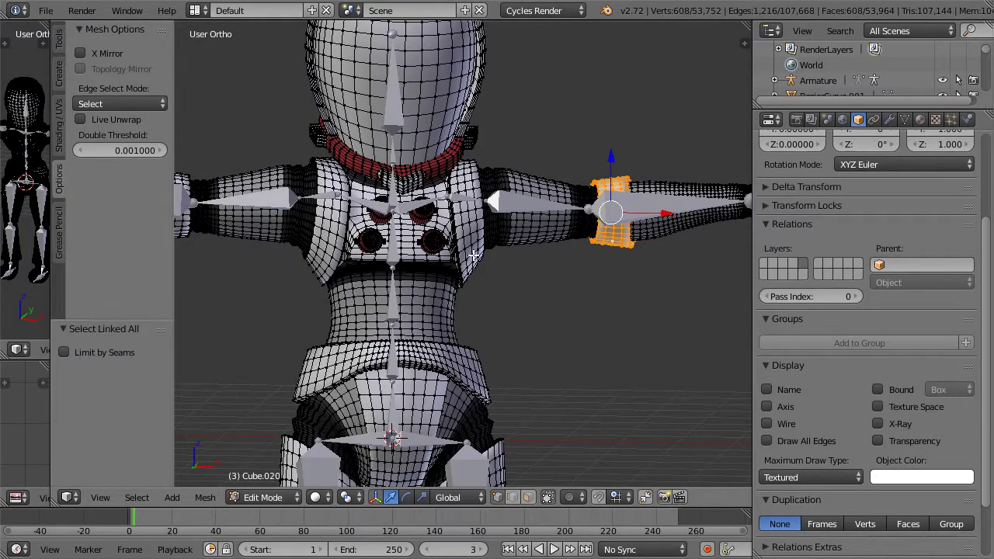
key("p")
key("Up")
key("Up")
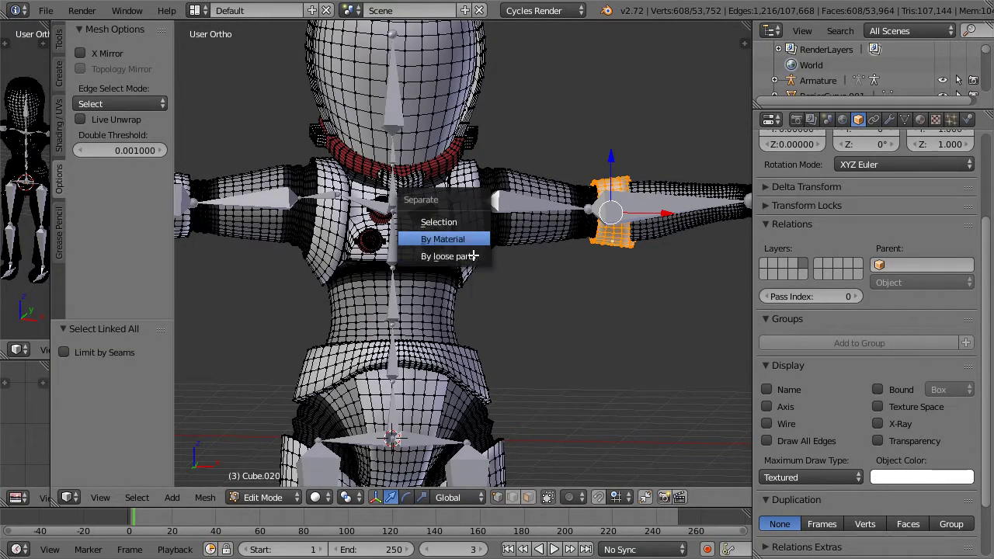
key("Return")
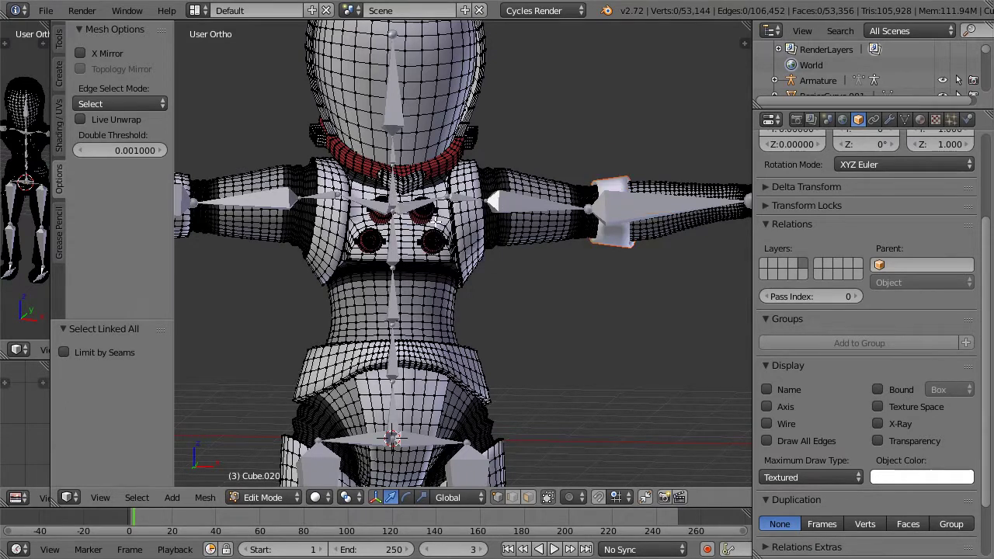
- Separate the linked elbow guard on the character's right arm into its own object
scroll(435, 222, "down", 1)
middle_click_drag(330, 226, 454, 220, "shift")
right_click(351, 226)
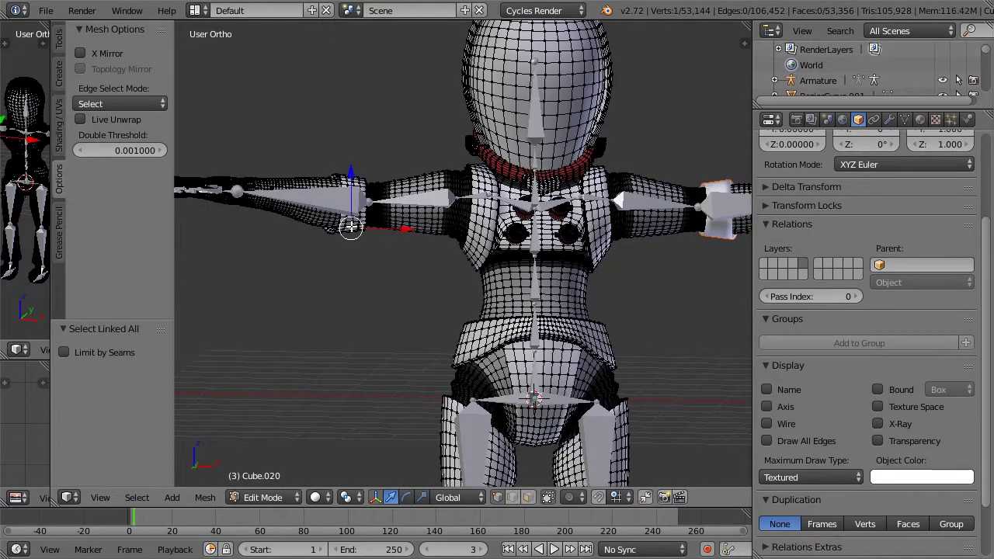
key("ctrl+l")
key("p")
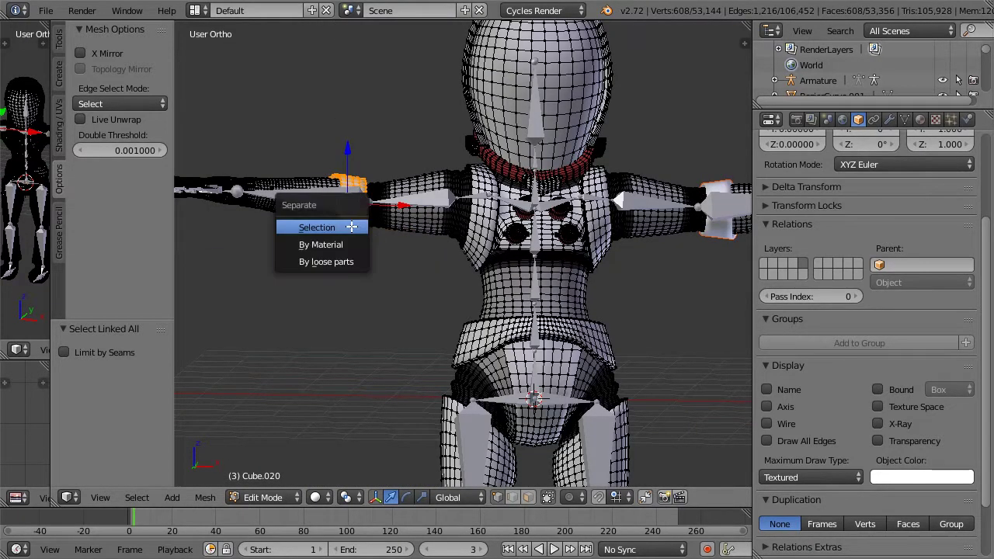
left_click(351, 227)
- Separate the linked thigh armor on the character's left leg into its own object
scroll(354, 230, "down", 2)
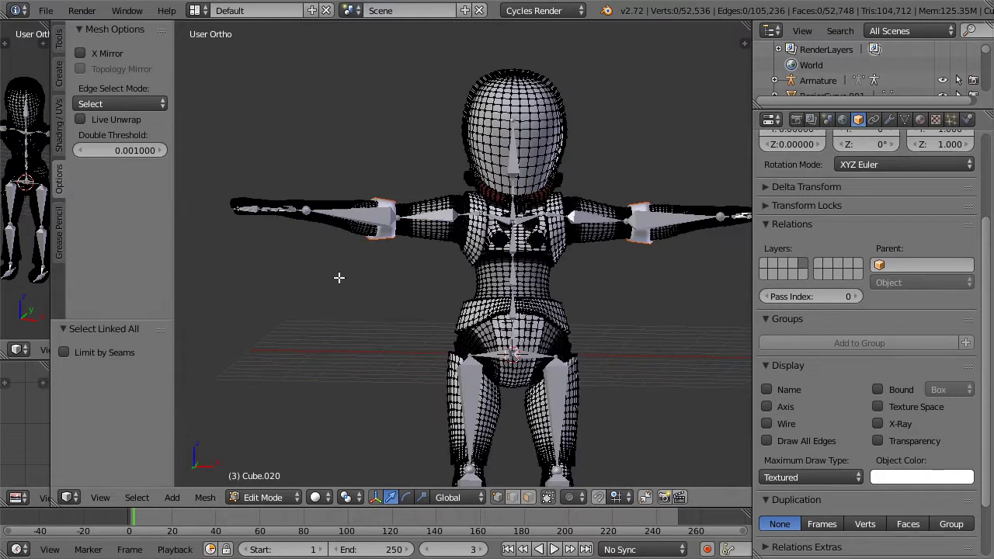
middle_click_drag(543, 337, 495, 286, "shift")
scroll(494, 287, "up", 1)
scroll(494, 287, "up", 1)
right_click(556, 396)
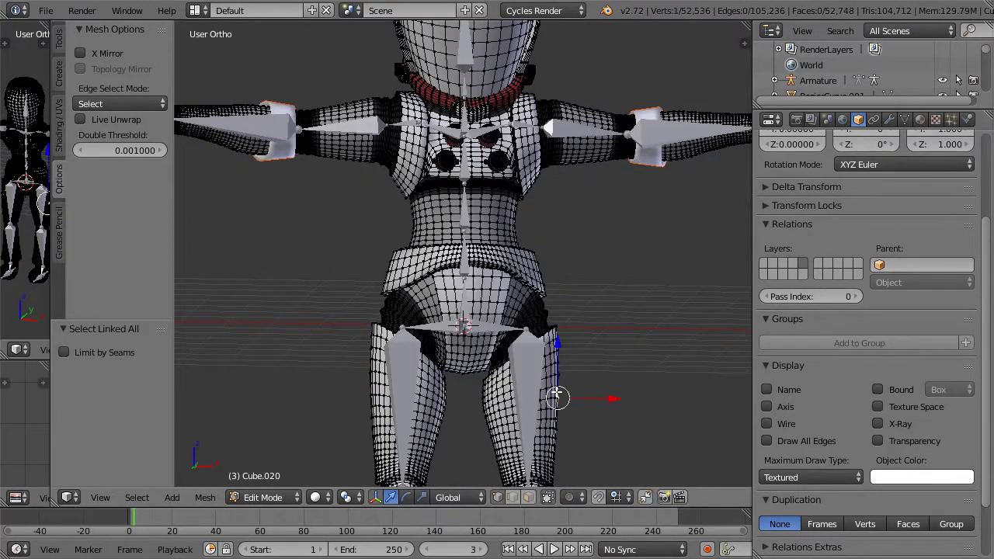
key("ctrl+l")
key("p")
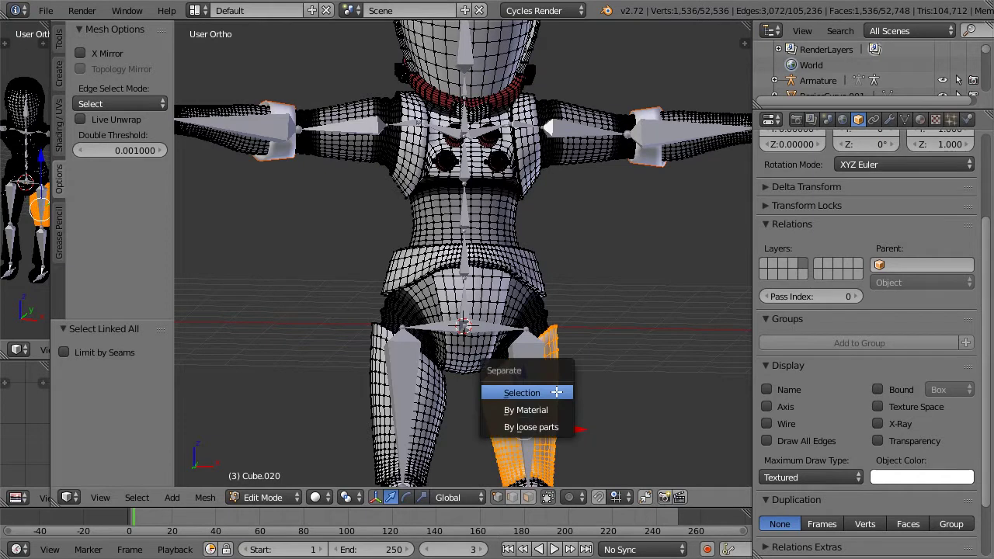
left_click(556, 392)
- Separate the linked thigh armor on the character's right leg into its own object
right_click(379, 383)
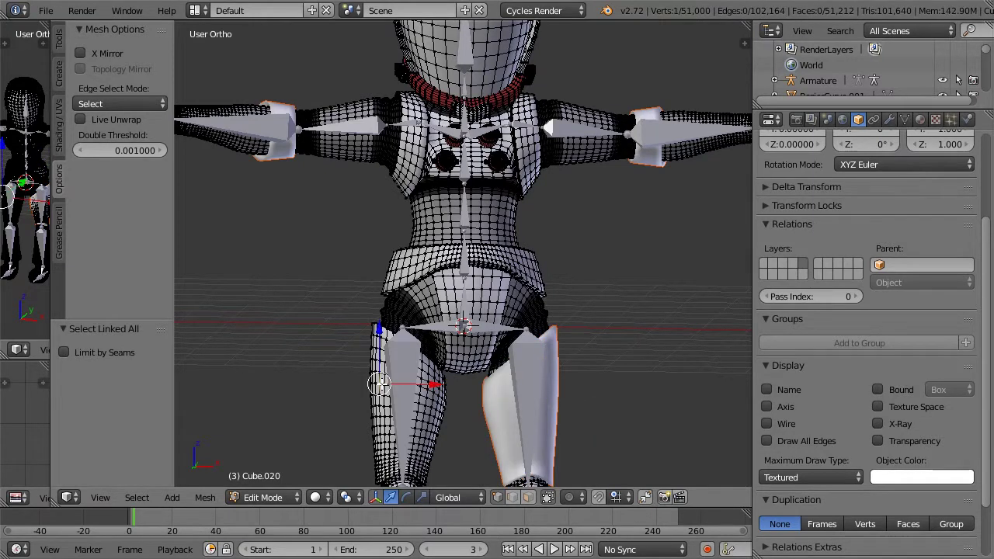
key("ctrl+l")
key("p")
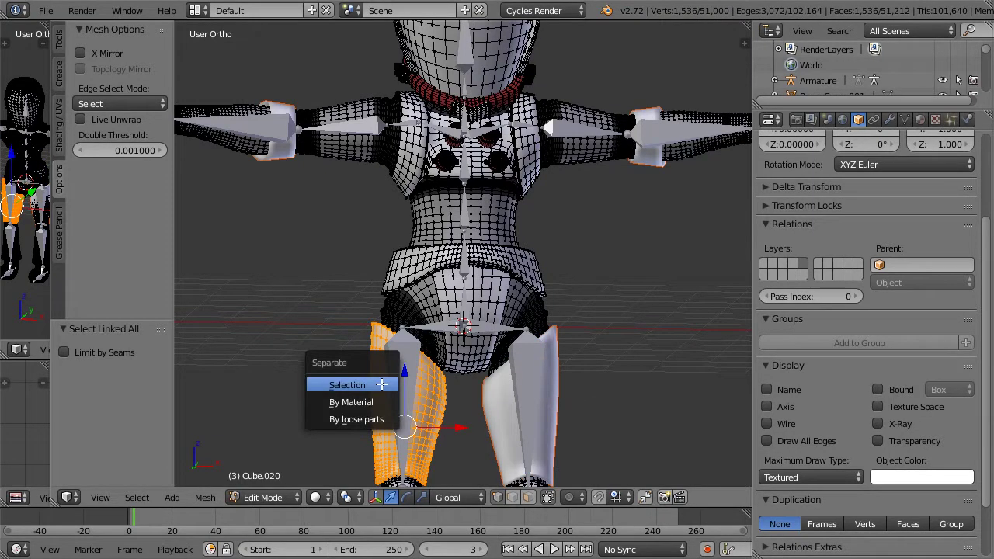
left_click(381, 384)
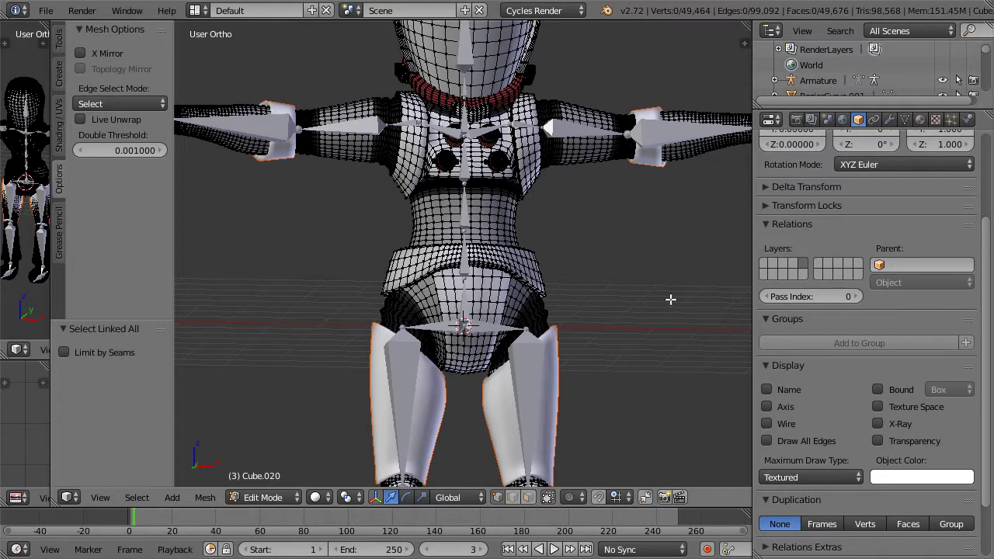
- Select the hip belt and the front pelvis plate with their linked geometry and separate them as one object
mouse_move(520, 301)
middle_mouse_down()
mouse_move(483, 328)
mouse_move(505, 294)
middle_mouse_up()
right_click(490, 291)
right_click(470, 324, "shift")
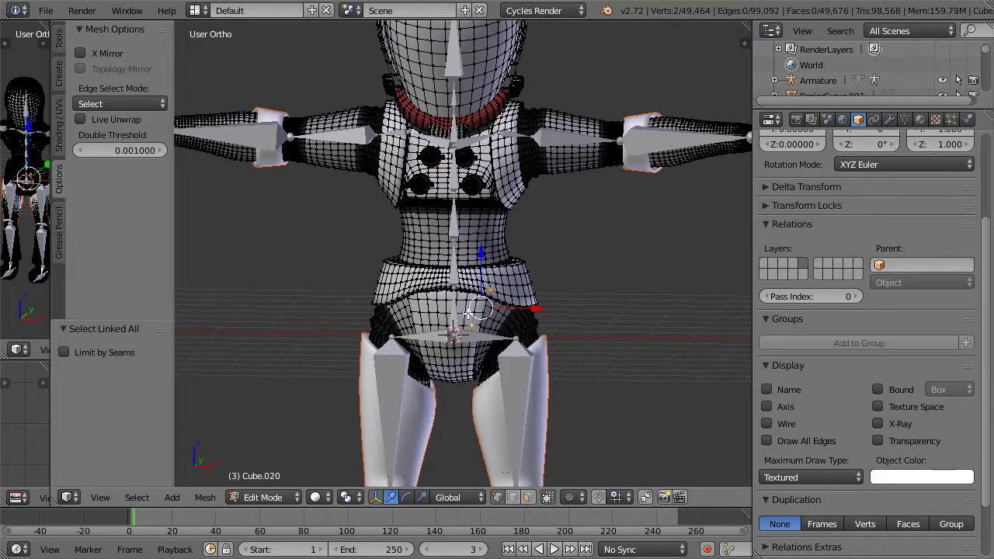
key("ctrl+l")
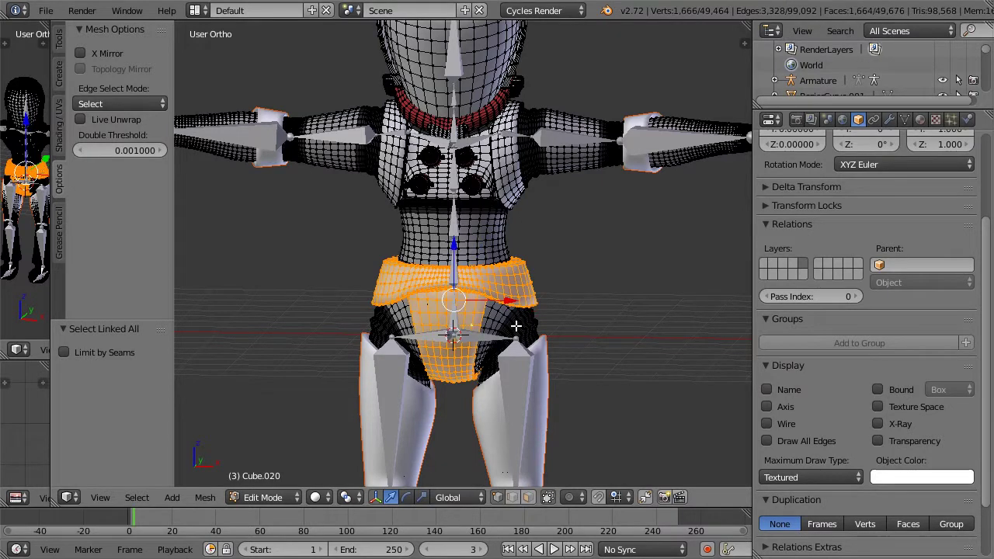
key("p")
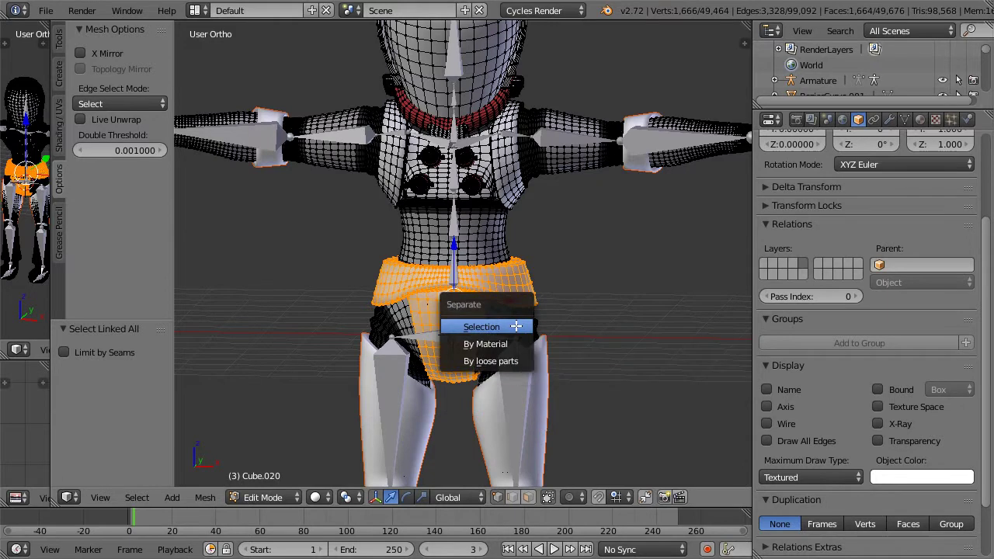
left_click(515, 326)
- Select a vertex on each of the four red chest knobs and on several of their small side pins
middle_click_drag(517, 297, 530, 388, "shift")
scroll(506, 234, "up", 4)
right_click(500, 231)
right_click(428, 228, "shift")
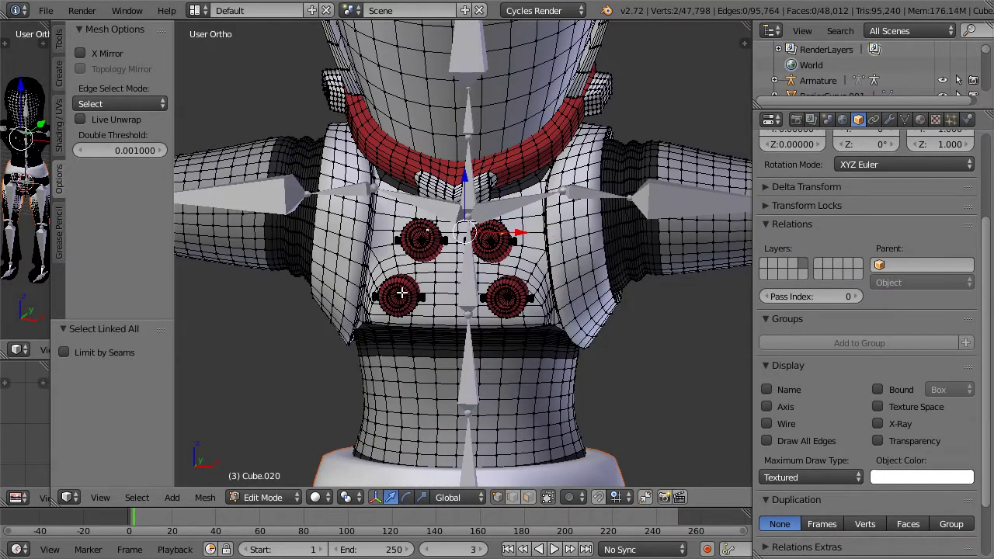
right_click(403, 290, "shift")
right_click(506, 294, "shift")
right_click(529, 298, "shift")
right_click(509, 240, "shift")
right_click(442, 240, "shift")
right_click(421, 297, "shift")
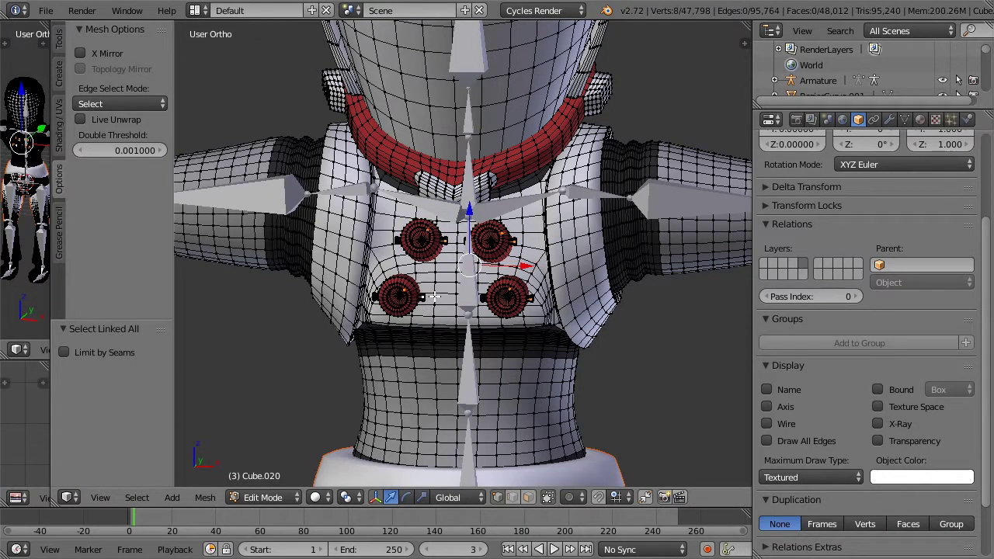
right_click(484, 293, "shift")
- Add the knobs' remaining side pins, extend the selection to all linked geometry, and separate it as one object
scroll(487, 284, "up", 8)
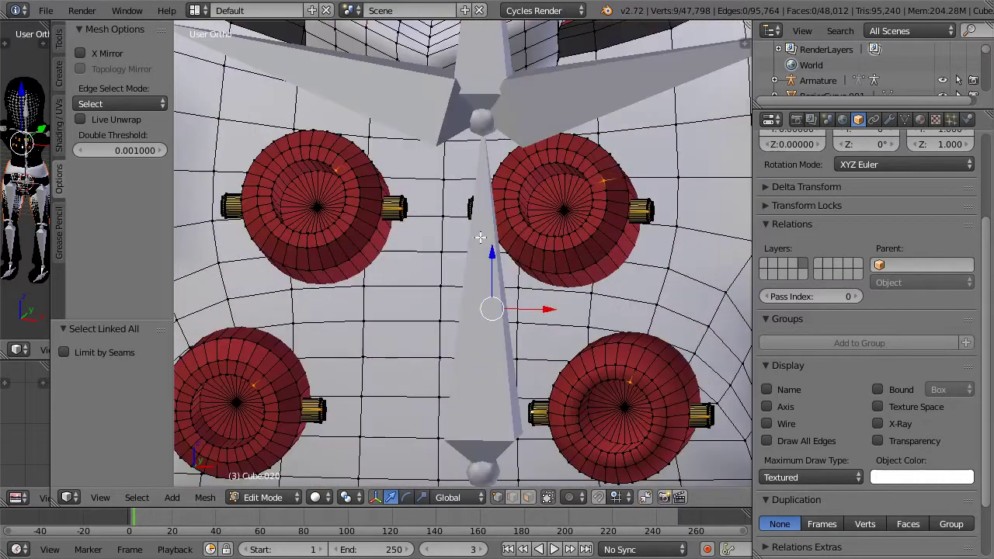
middle_click_drag(404, 190, 519, 204, "shift")
right_click(617, 206, "shift")
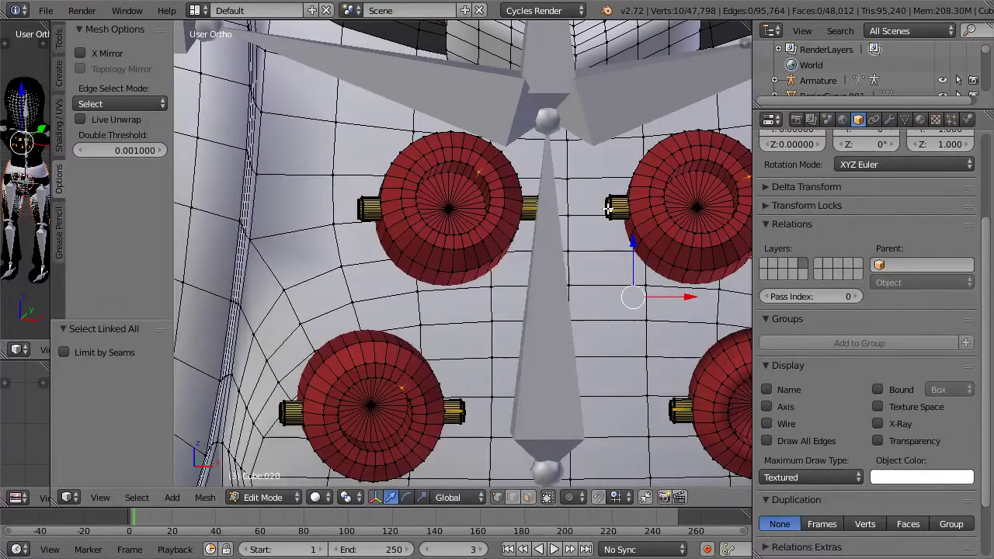
right_click(363, 216, "shift")
right_click(292, 415, "shift")
scroll(489, 342, "down", 3)
key("ctrl+l")
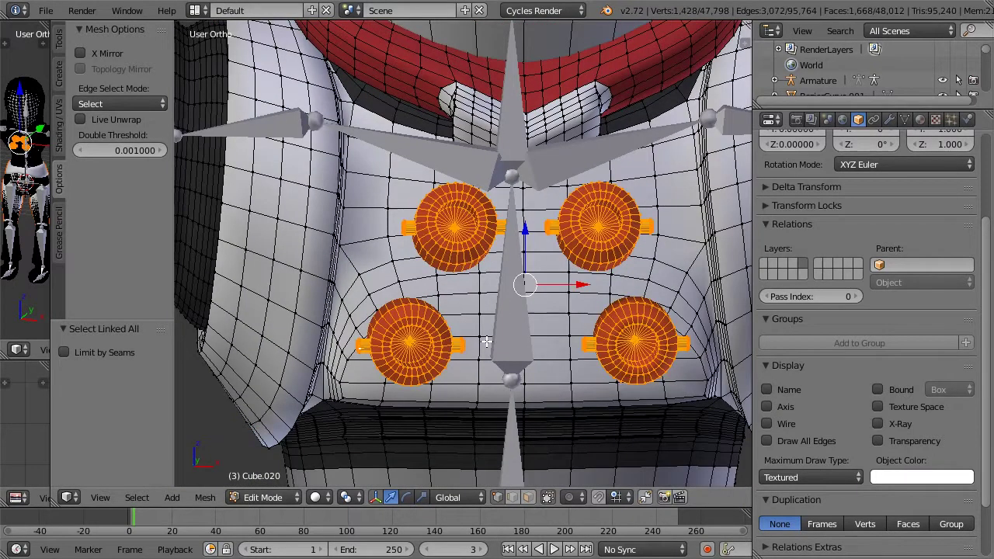
key("p")
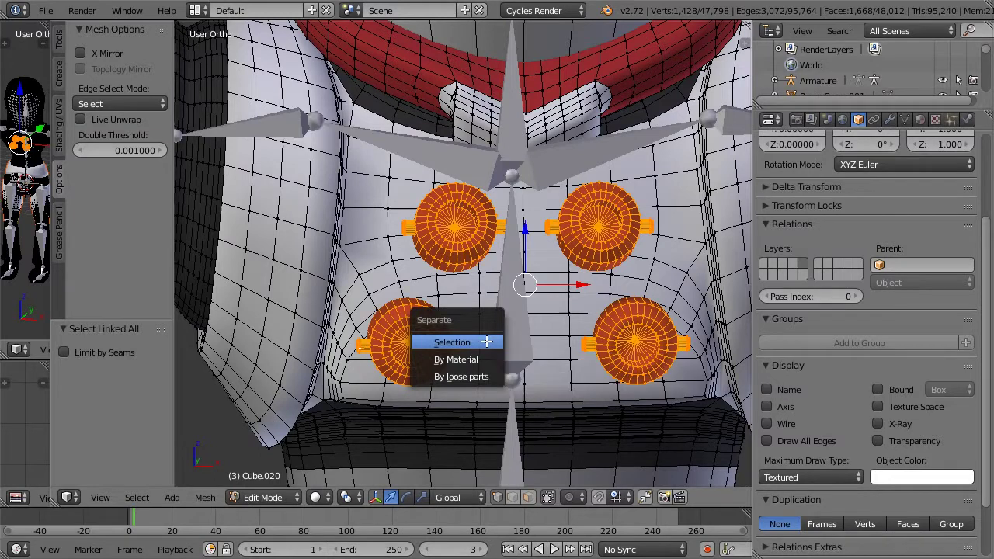
left_click(486, 341)
- Select the helmet shell, visor, red collar, side fitting and front clasp with all their linked geometry
scroll(548, 183, "down", 4)
middle_click_drag(548, 183, 510, 254)
right_click(476, 256)
right_click(494, 174, "shift")
right_click(432, 140, "shift")
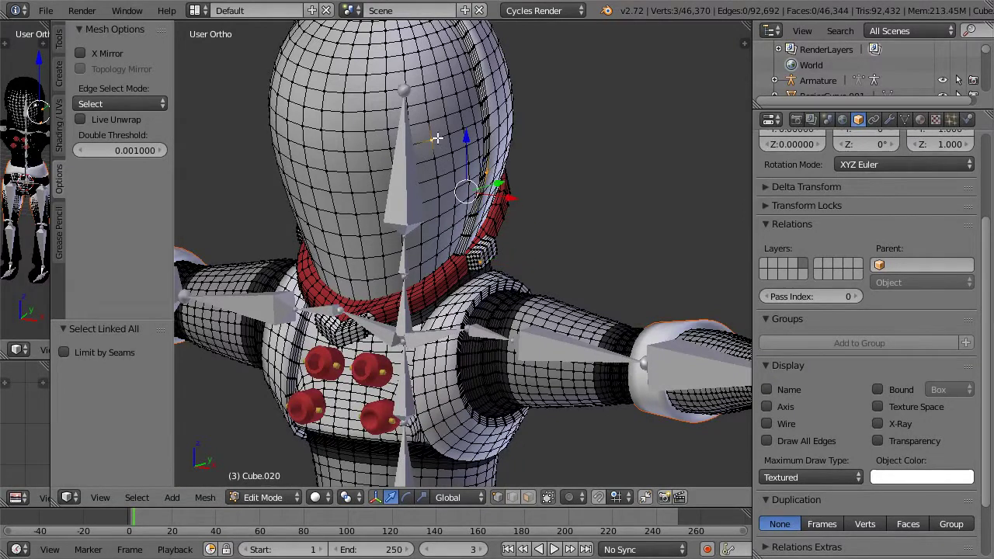
right_click(433, 288, "shift")
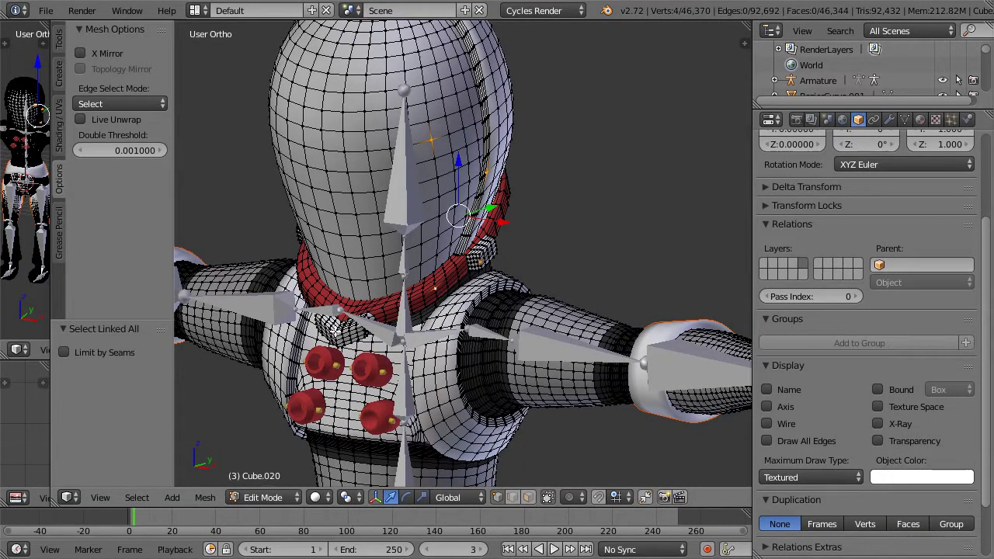
key("ctrl+l")
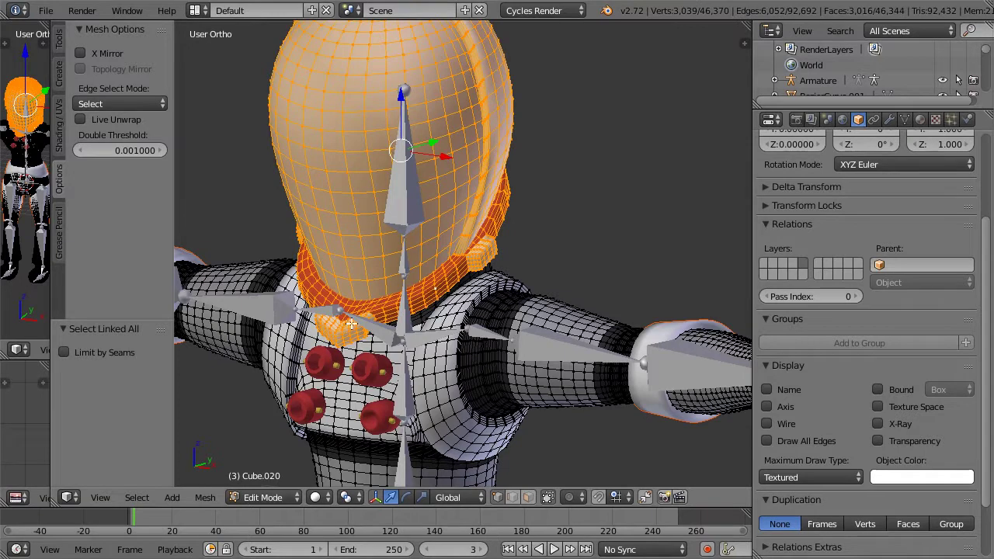
- Examine the helmet selection from behind and in wireframe to check which head parts it includes
middle_click_drag(346, 200, 436, 184)
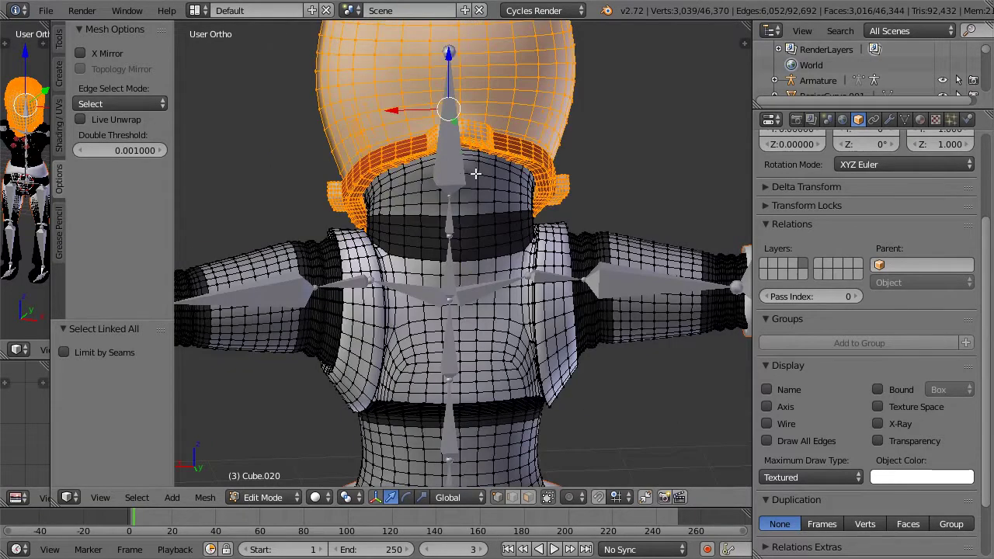
scroll(470, 173, "down", 2)
middle_click_drag(496, 160, 556, 153)
key("z")
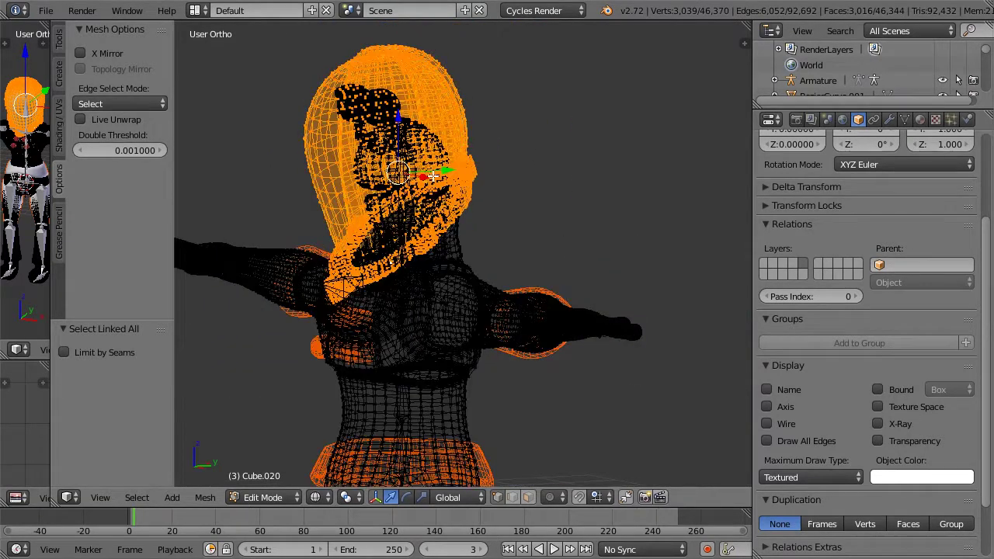
middle_click_drag(457, 168, 376, 189)
middle_click_drag(455, 200, 475, 203)
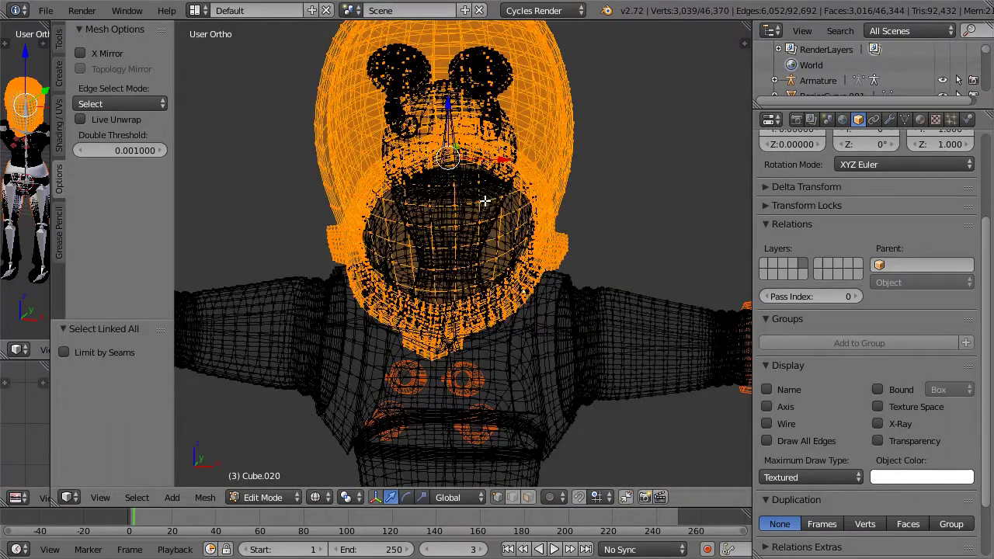
scroll(512, 204, "down", 2)
key("z")
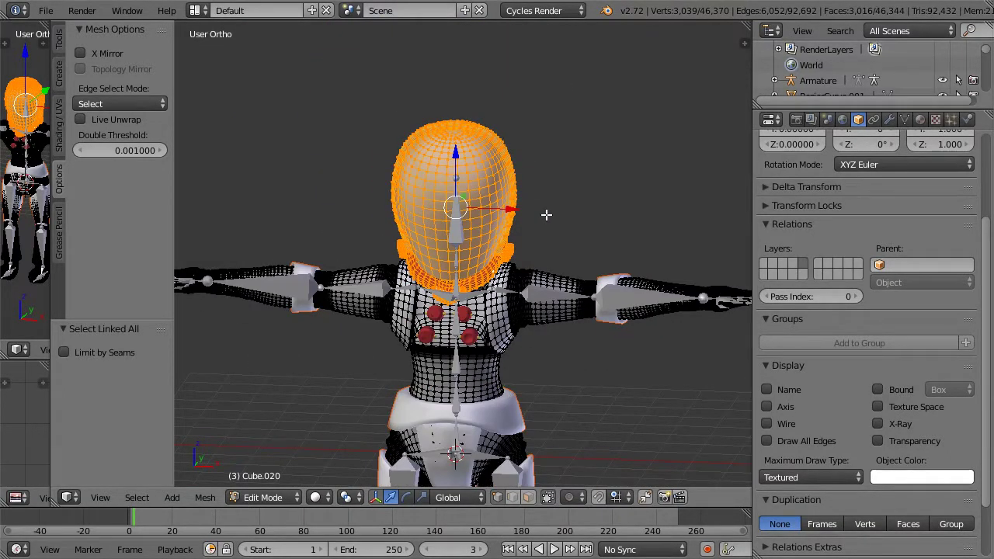
- Separate the selected helmet parts into their own object and return to Object Mode
key("ctrl+p")
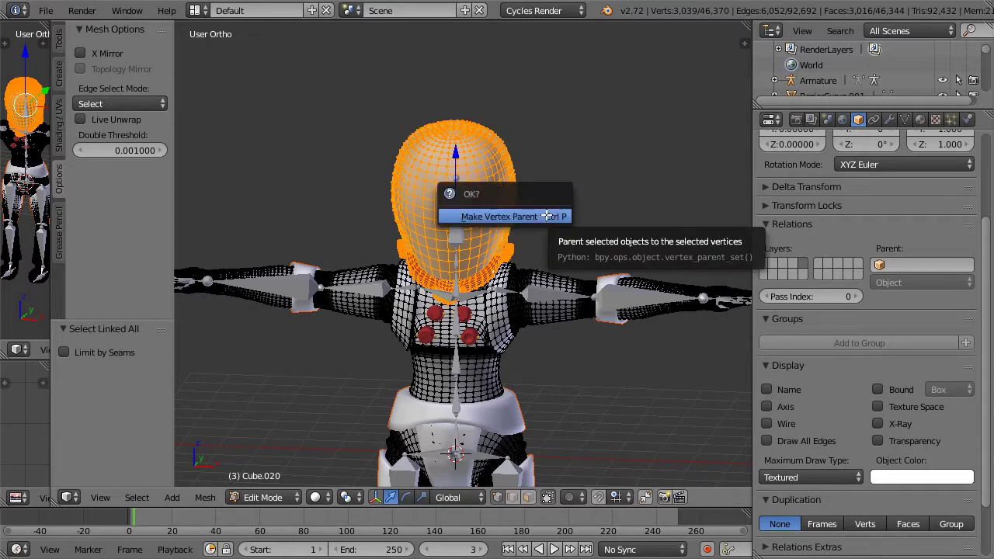
left_click(547, 216)
key("p")
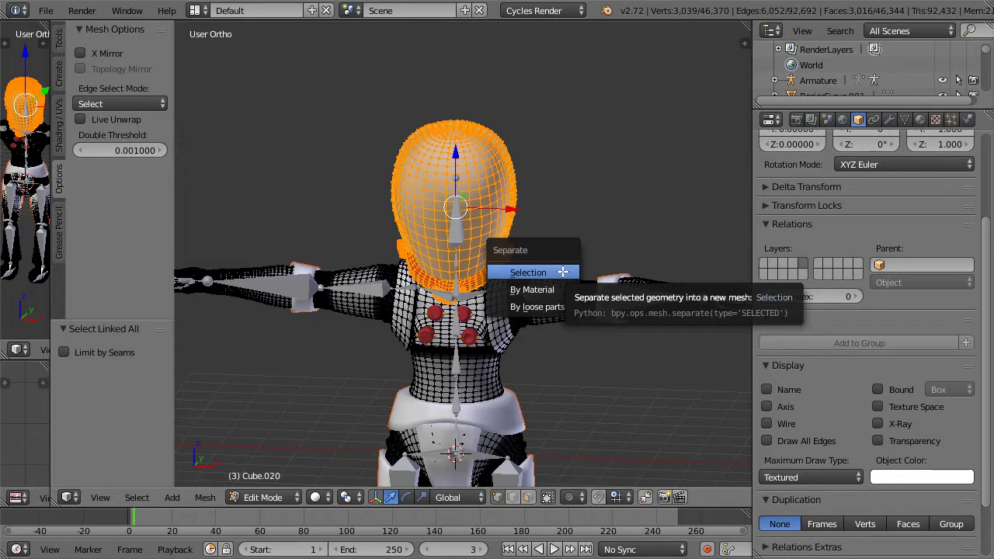
left_click(560, 272)
key("Tab")
- Select the body mesh together with the armature and parent it to the armature with automatic weights
scroll(528, 280, "down", 3)
right_click(491, 228)
right_click(530, 272)
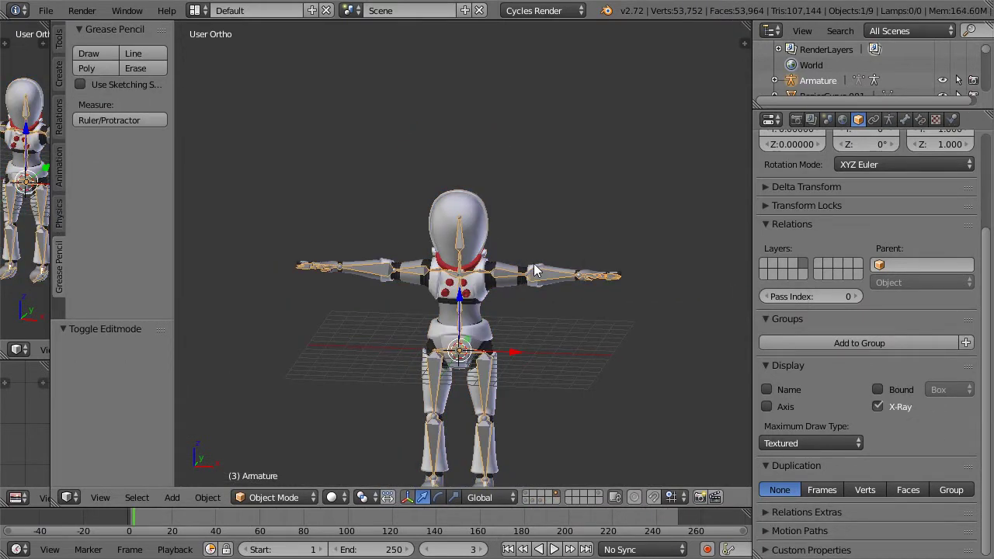
right_click(502, 250)
right_click(482, 237)
right_click(484, 304)
scroll(484, 304, "up", 5)
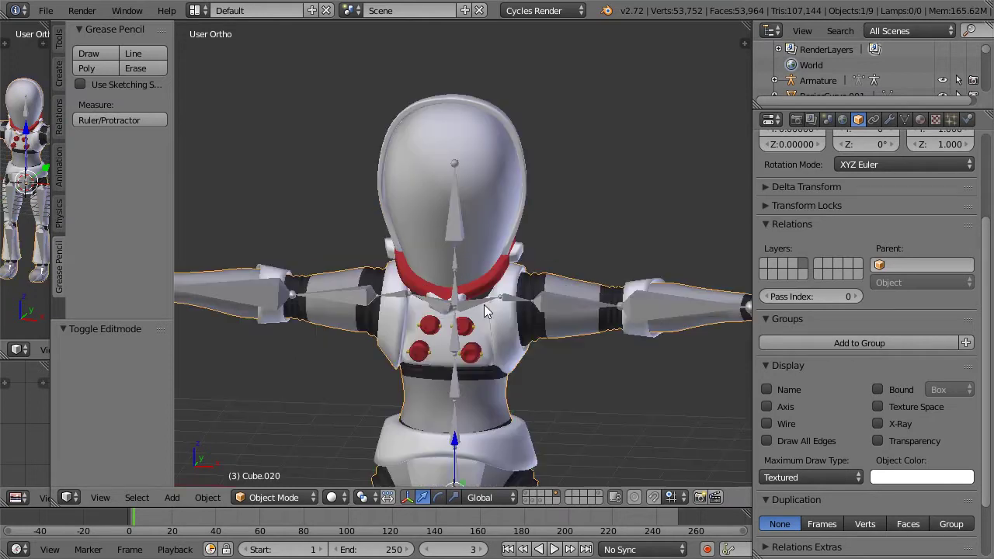
scroll(483, 304, "down", 3)
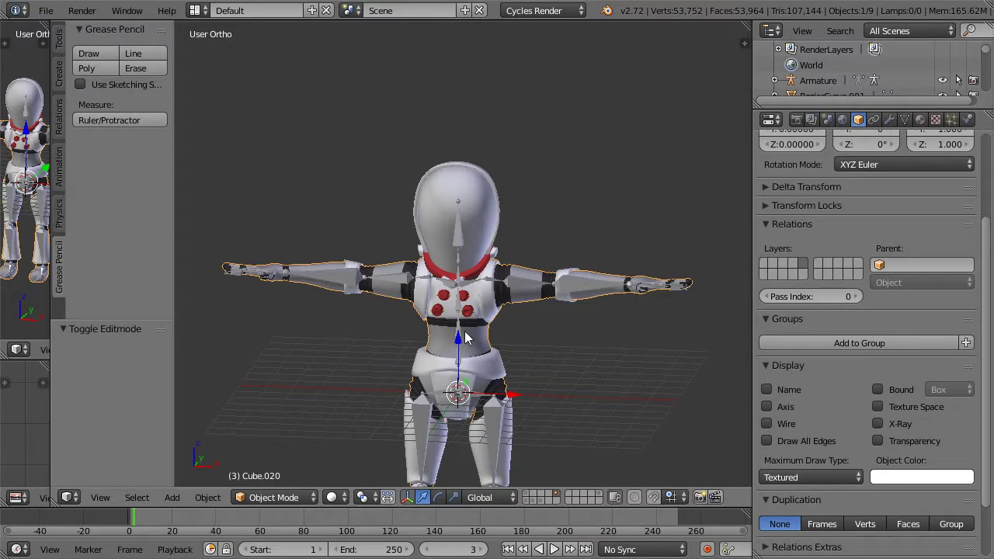
right_click(505, 288, "shift")
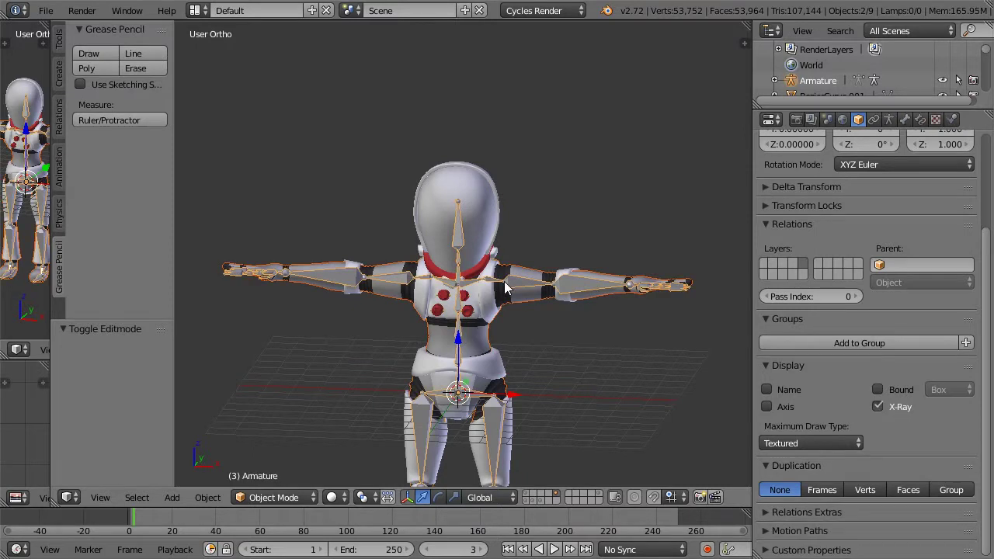
scroll(504, 288, "down", 3)
middle_click_drag(504, 289, 524, 247, "shift")
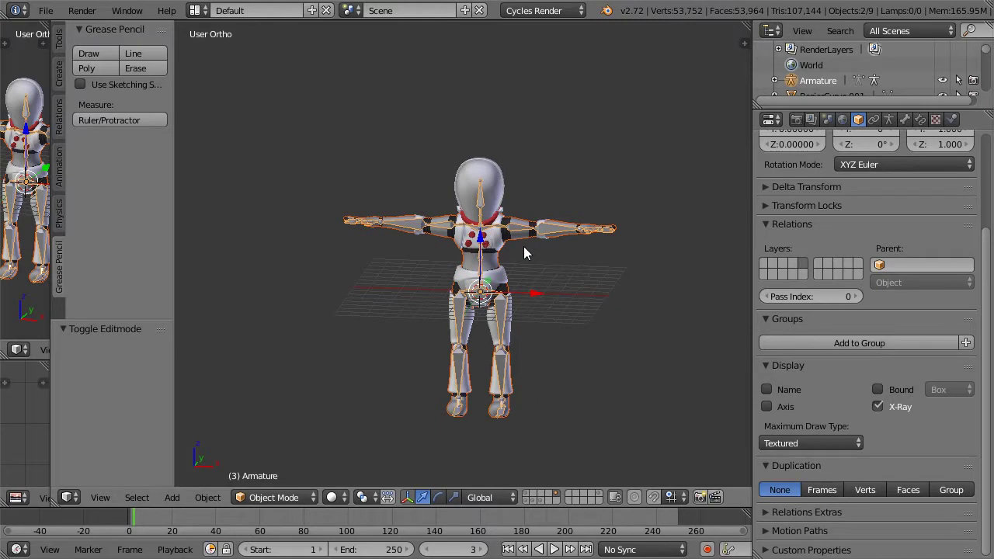
key("ctrl+p")
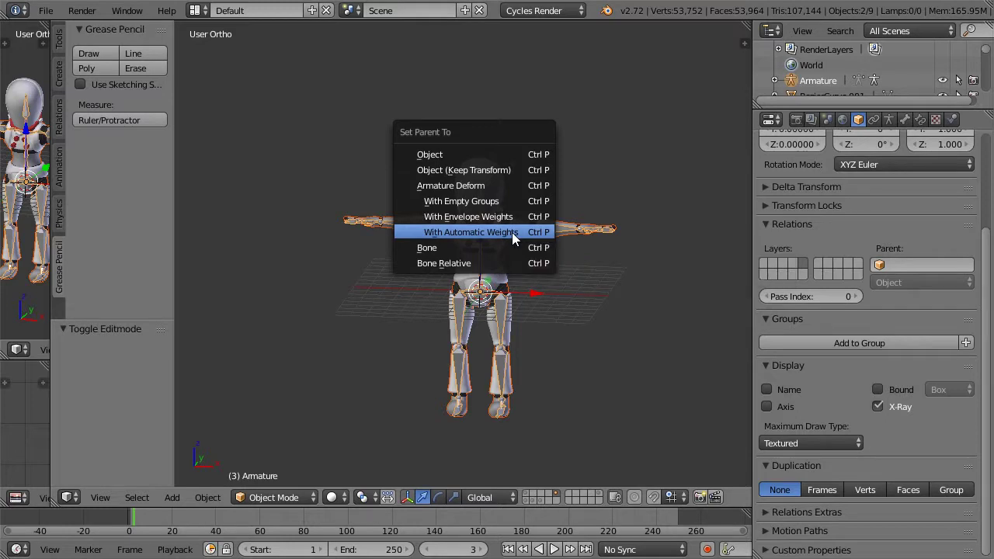
left_click(512, 232)
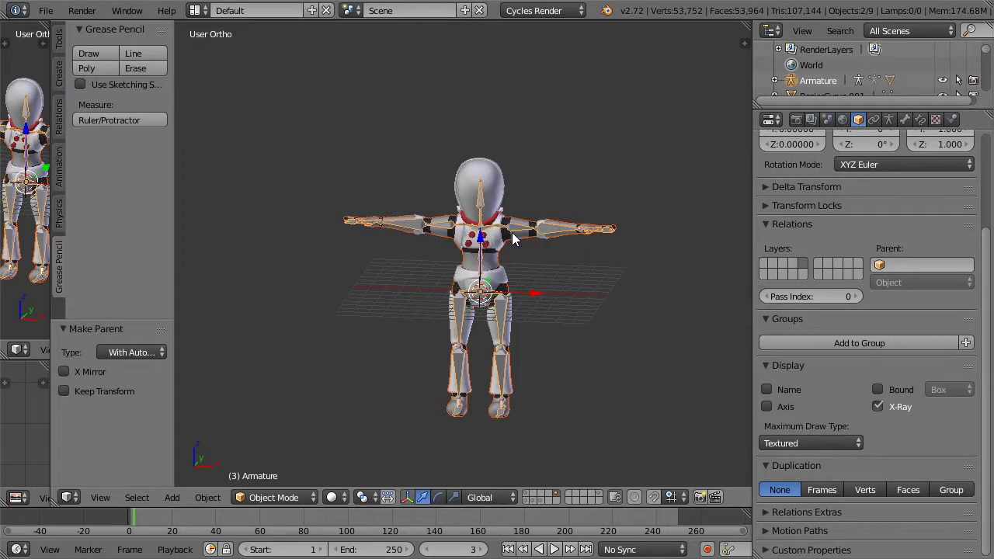
- Switch the armature to Pose Mode and test the deformation by rotating the character's left upper arm bone
scroll(512, 239, "up", 5)
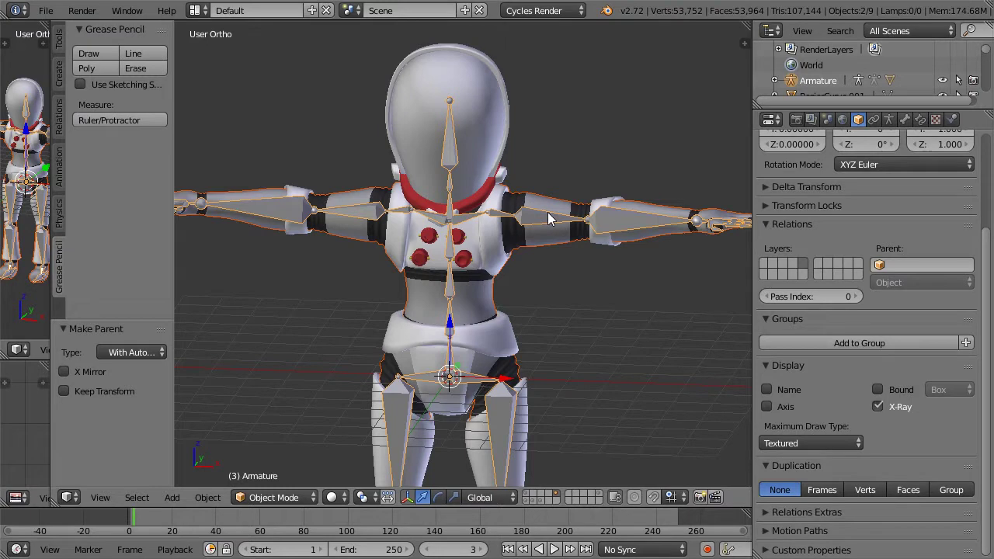
key("ctrl+Tab")
right_click(549, 216)
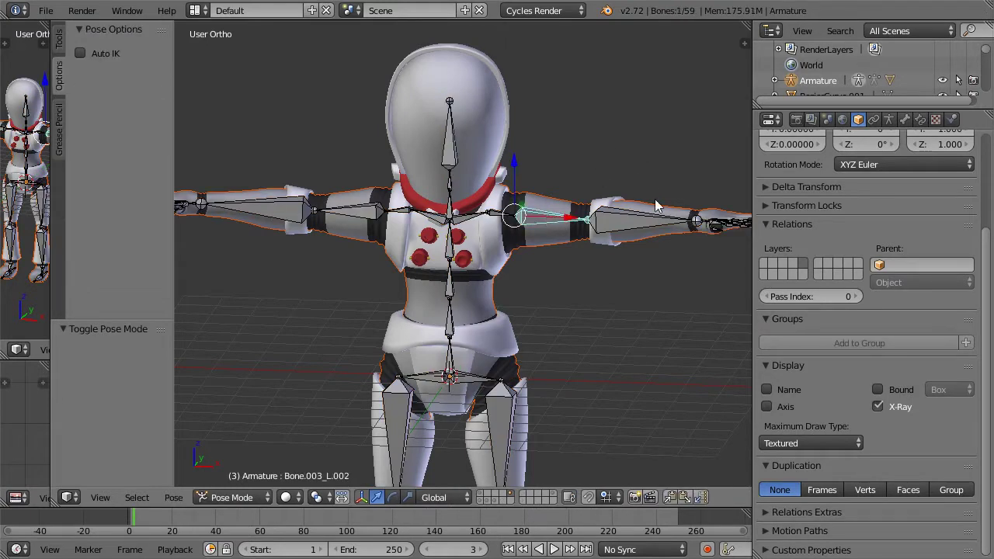
key("r")
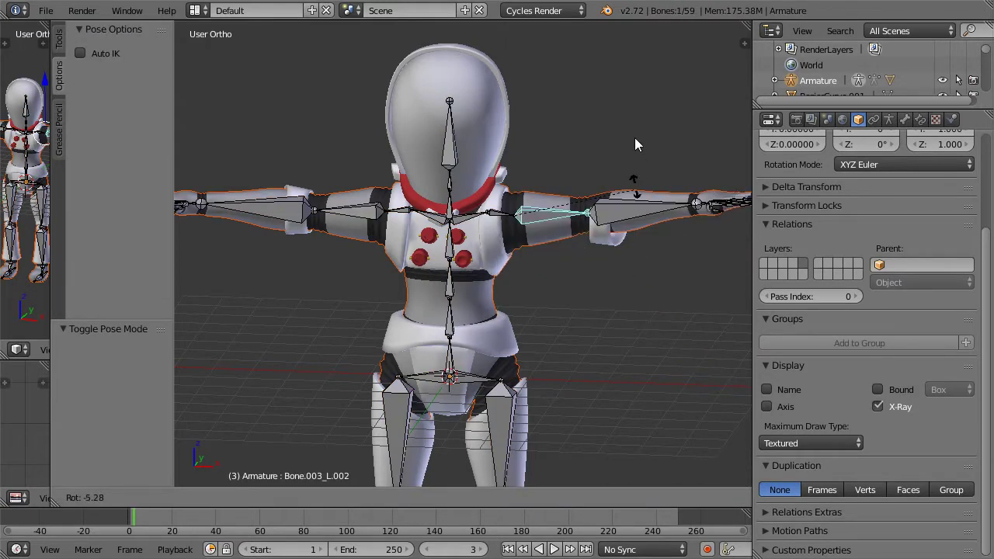
left_click(644, 232)
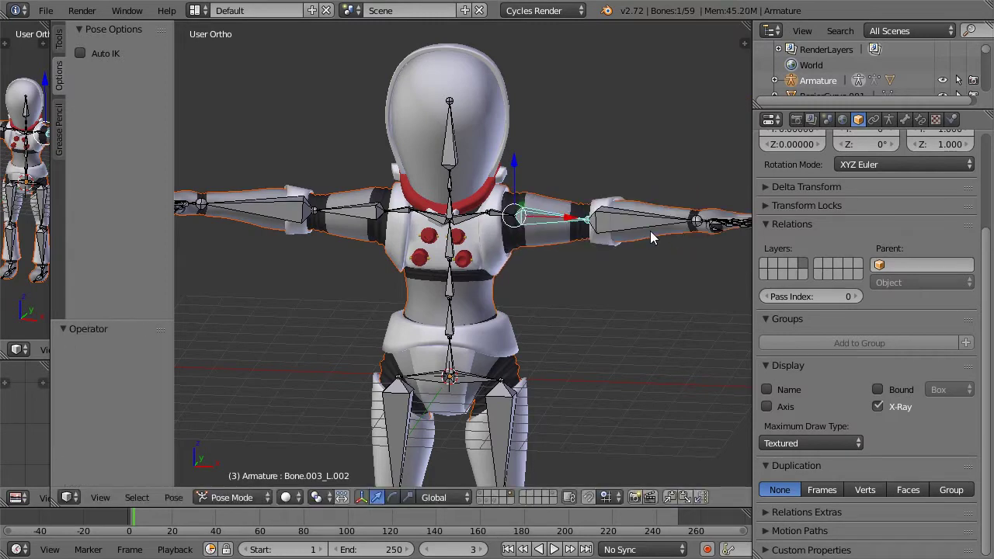
- Test the elbow deformation by rotating the character's left forearm bone, and undo the rotation
scroll(653, 230, "down", 3)
scroll(593, 220, "up", 6)
right_click(601, 215)
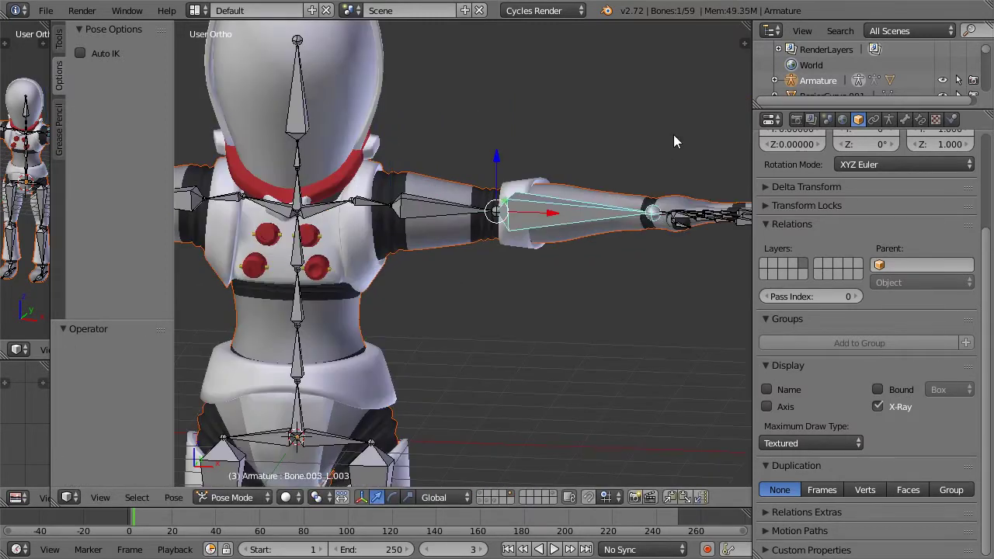
key("r")
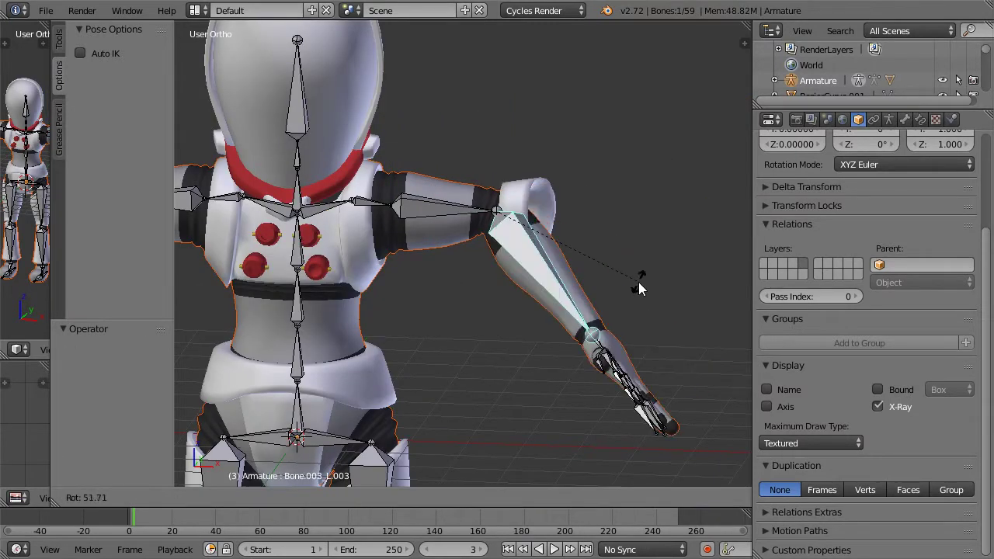
left_click(636, 76)
key("ctrl+z")
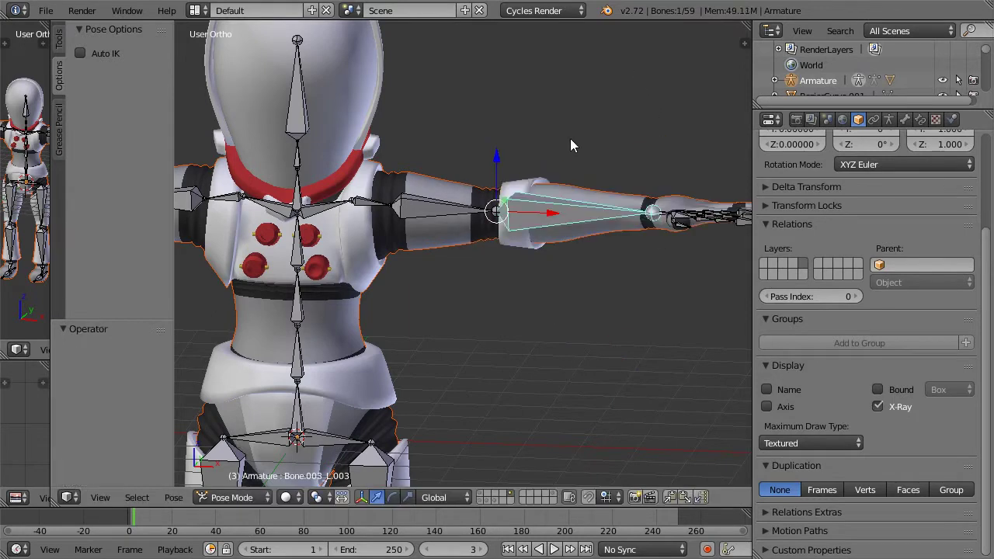
- Test the torso deformation by freely rotating the lower spine bone at the waist, and clear its rotation
scroll(431, 186, "down", 1)
middle_click_drag(430, 185, 470, 171, "shift")
right_click(379, 295)
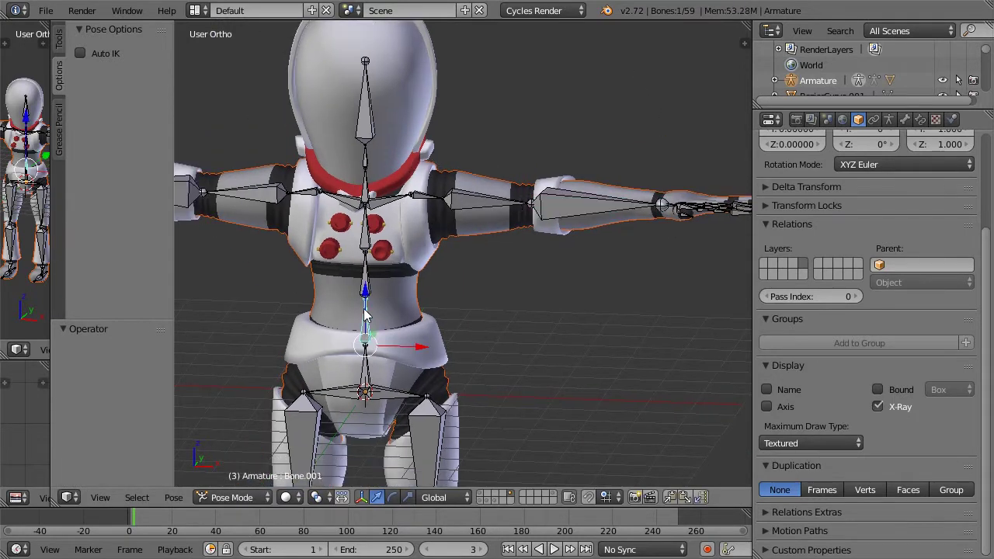
key("r")
key("r")
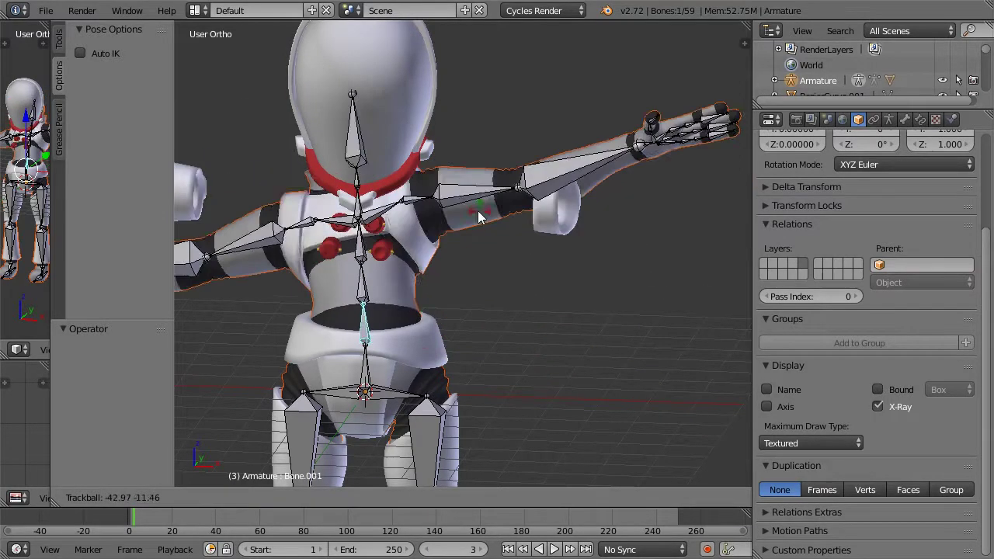
left_click(468, 212)
key("alt+r")
- Test the leg deformation by rotating the character's left hip bone, and undo the rotation
scroll(475, 291, "down", 2)
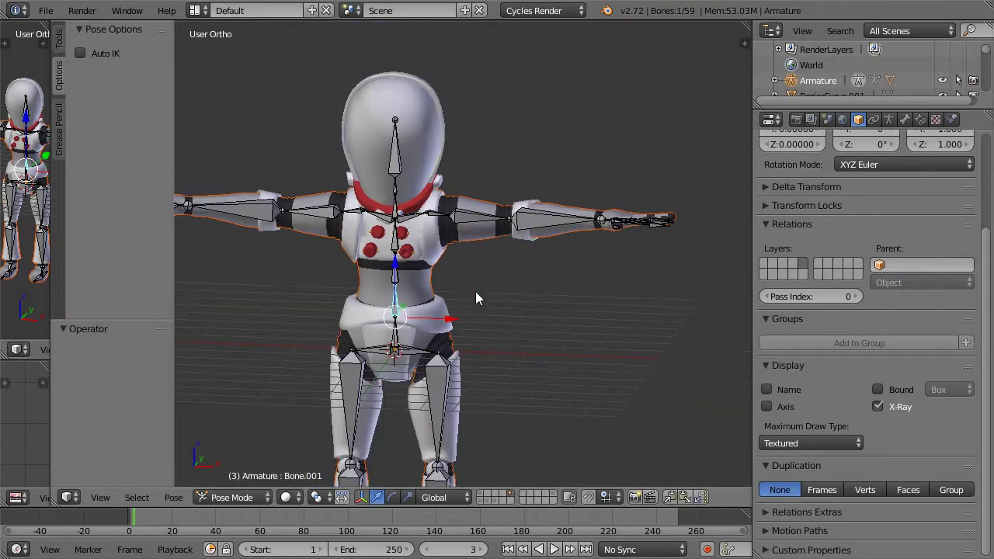
right_click(434, 363)
scroll(603, 205, "up", 1)
middle_click_drag(548, 356, 647, 186, "shift")
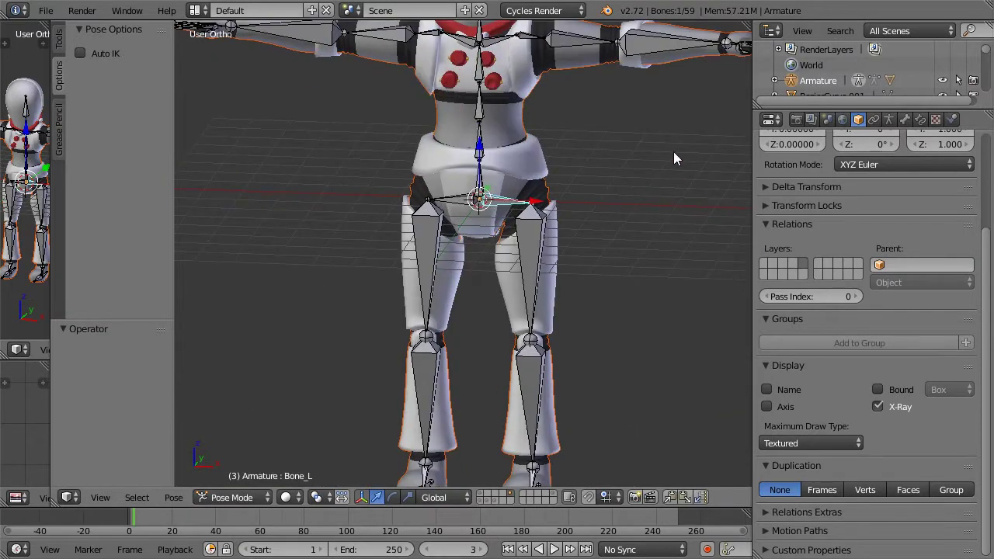
key("r")
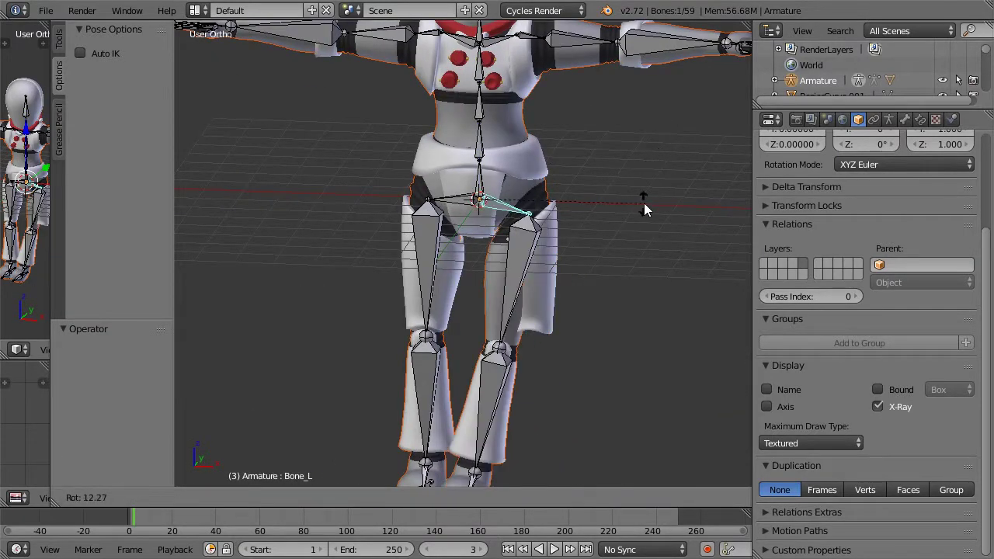
left_click(643, 203)
key("ctrl+z")
- Test the leg deformation by rotating the character's left thigh bone, and cancel the rotation
right_click(539, 239)
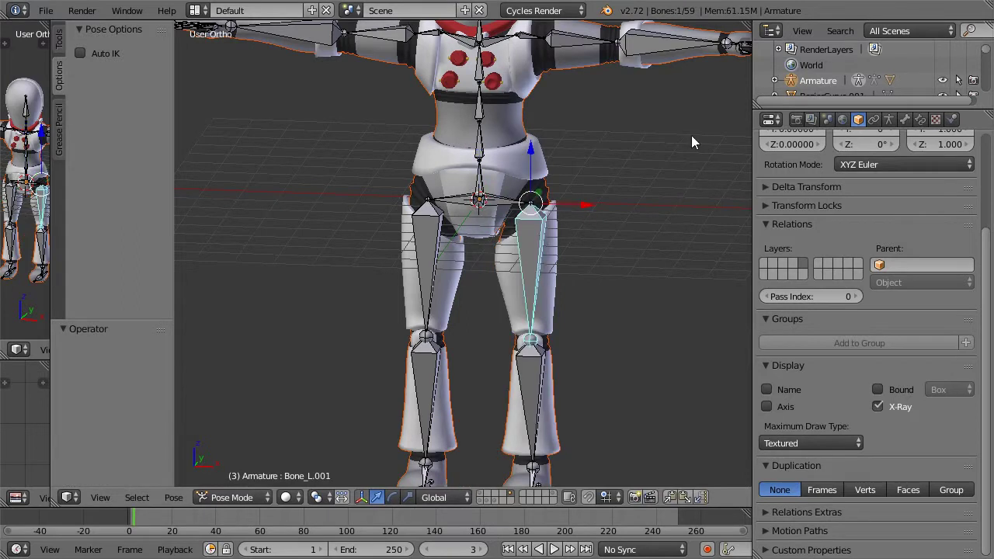
key("r")
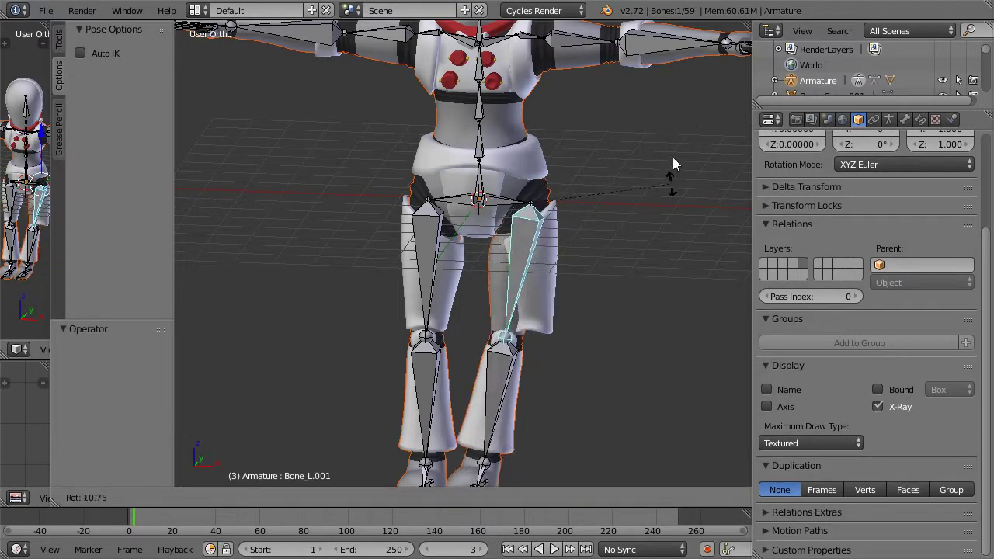
key("Escape")
scroll(613, 193, "down", 3)
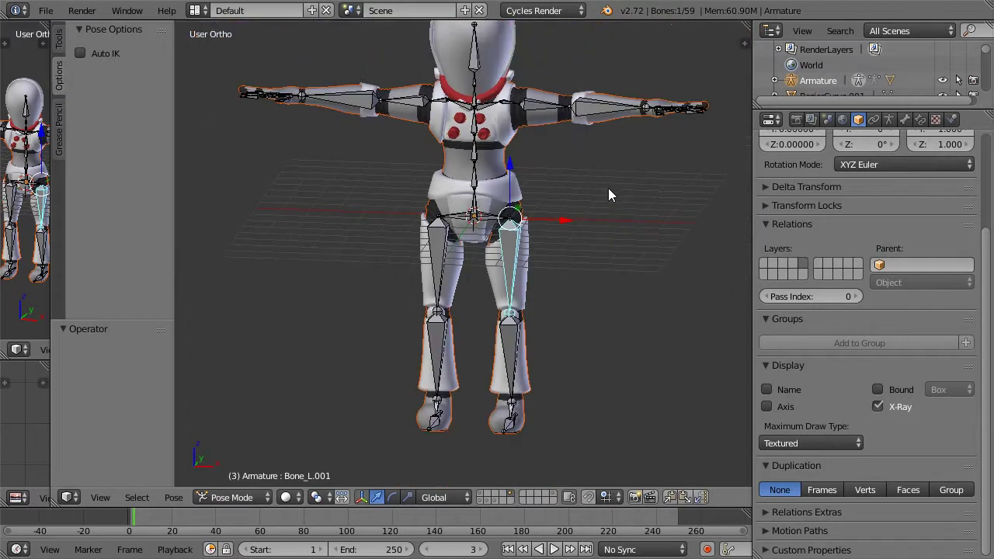
- Test the whole-body deformation by freely rotating the root bone at the pelvis, and undo the rotation
right_click(475, 198)
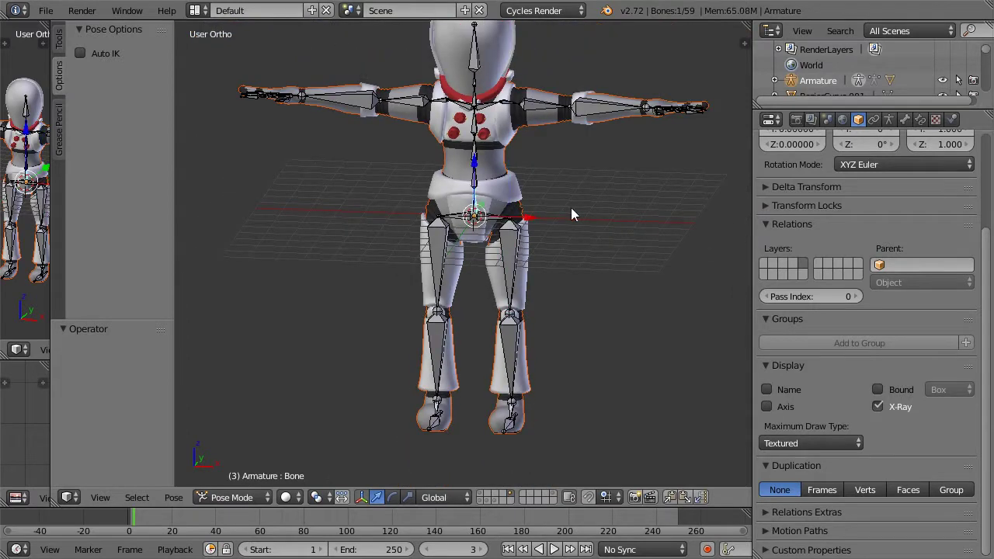
key("r")
key("r")
left_click(661, 181)
key("ctrl+z")
- Test the deformation of the other leg by rotating the character's right thigh bone, and cancel the rotation
right_click(431, 267)
key("r")
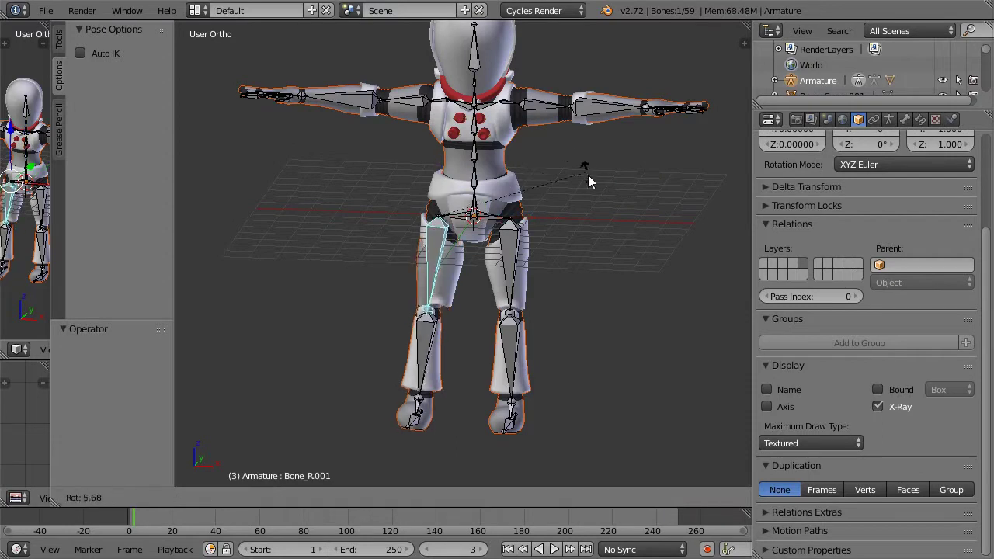
right_click(588, 188)
- Test the shoulder deformation by rotating the character's right upper arm bone, and undo the rotation
right_click(423, 101)
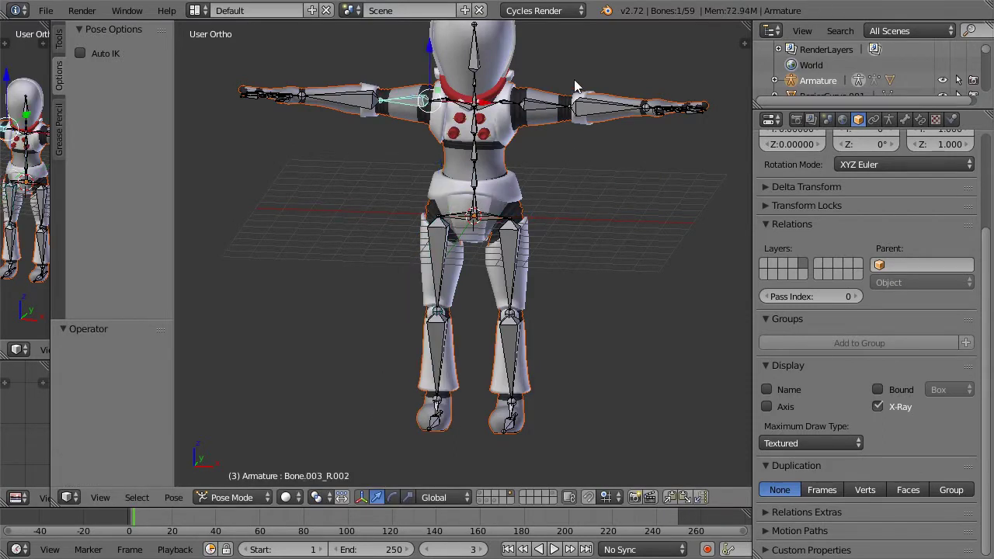
key("r")
left_click(566, 49)
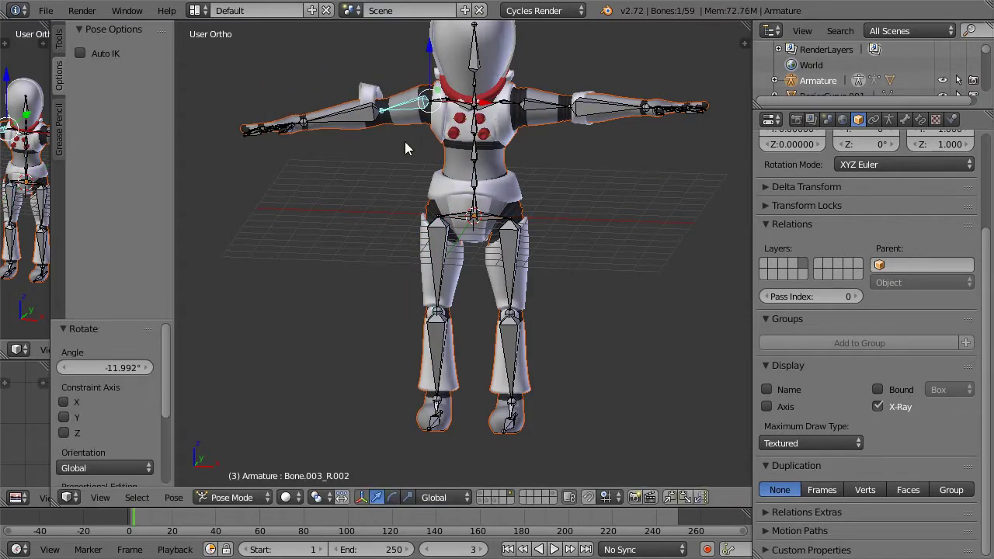
key("ctrl+z")
- Test the torso bend from a side view by rotating the spine bone just above the waist
middle_click_drag(481, 145, 607, 142)
right_click(469, 152)
key("r")
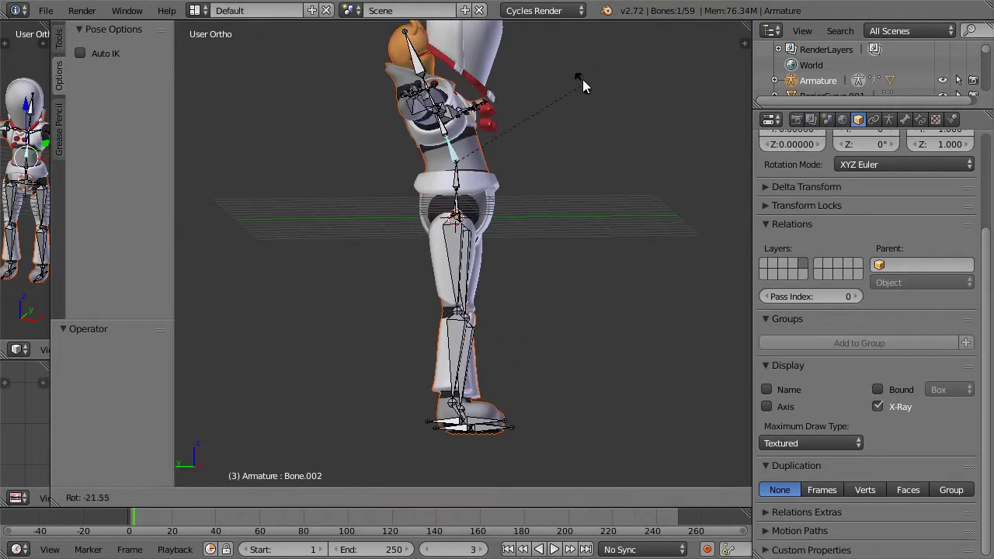
left_click(578, 69)
- Test the head deformation in wireframe display by rotating the head bone, undo the rotation, and return to solid display
middle_click_drag(573, 104, 592, 157)
scroll(566, 175, "up", 2)
key("z")
middle_click_drag(538, 190, 470, 190)
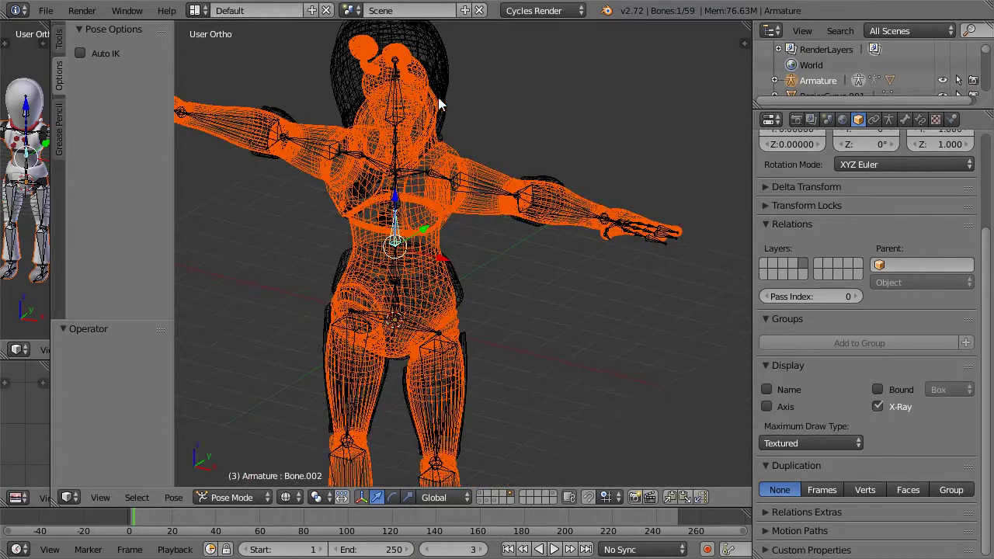
right_click(391, 98)
key("z")
key("z")
key("r")
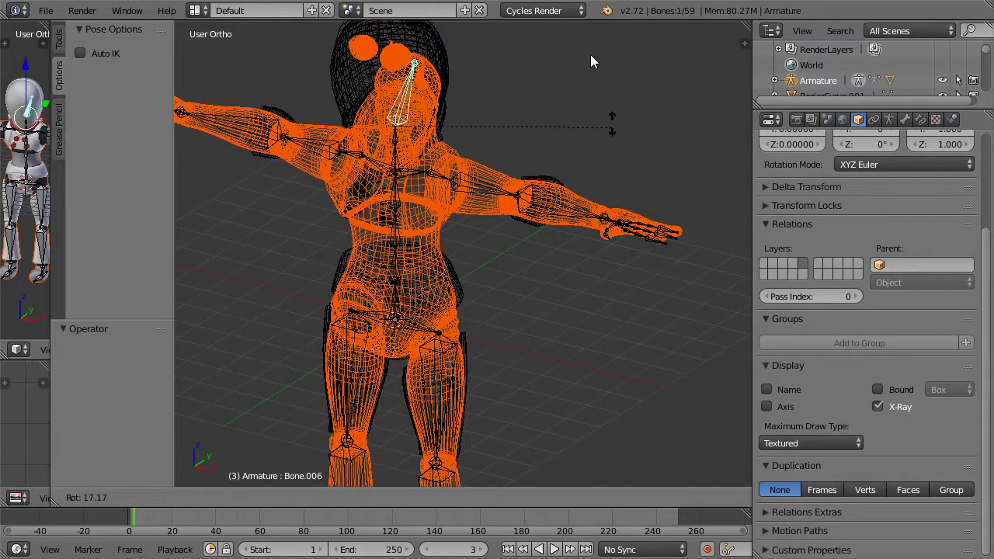
left_click(589, 50)
key("ctrl+z")
scroll(503, 68, "down", 4)
key("z")
- Parent the character's left elbow guard to the left forearm bone with the Bone option
mouse_move(487, 139)
middle_mouse_down()
mouse_move(546, 125)
mouse_move(545, 188)
middle_mouse_up()
scroll(547, 131, "up", 2)
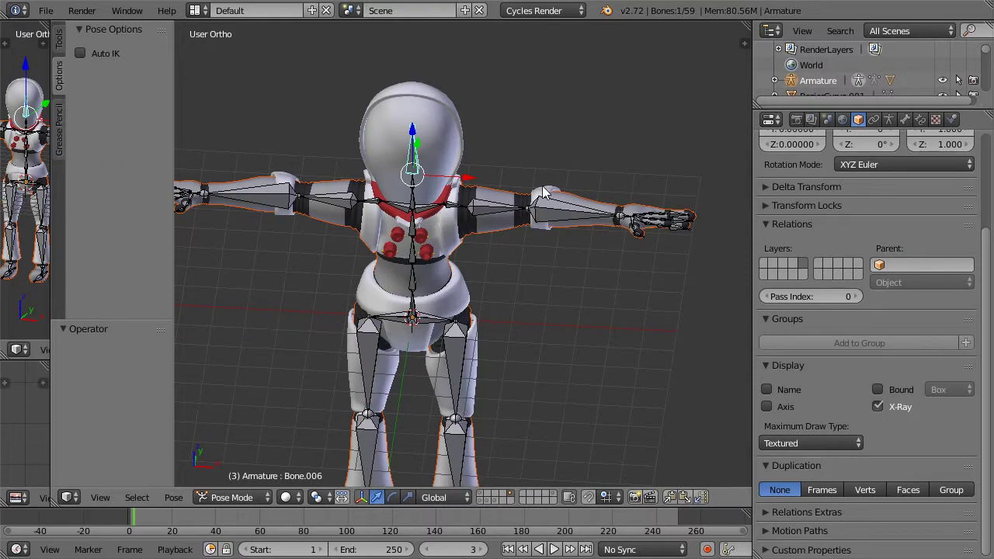
right_click(548, 198)
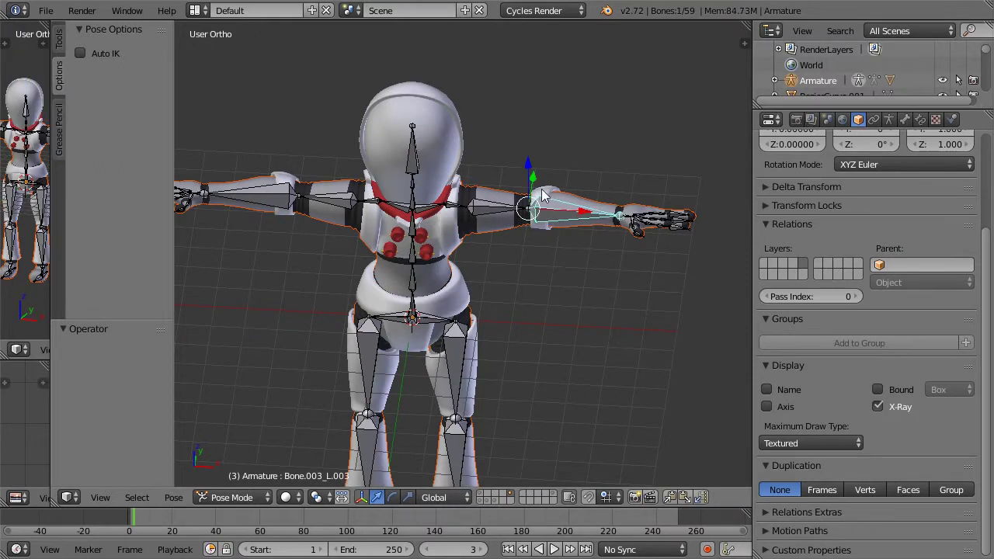
key("ctrl+Tab")
right_click(549, 194)
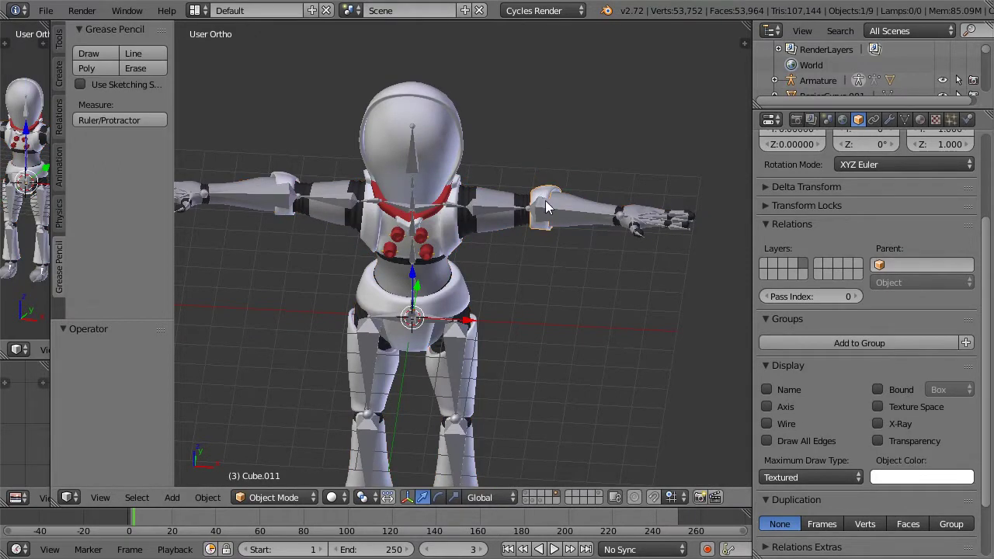
right_click(547, 203)
key("ctrl+Tab")
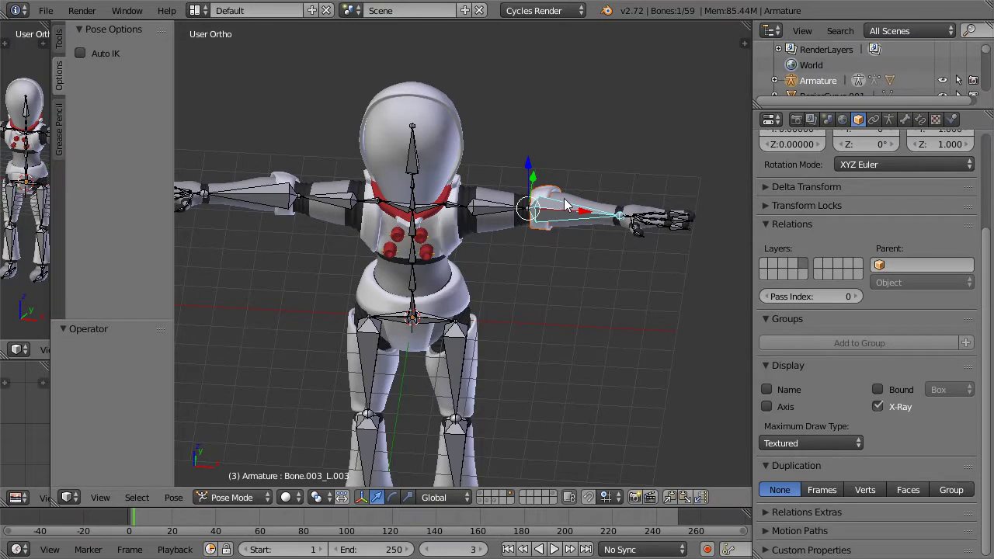
key("ctrl+p")
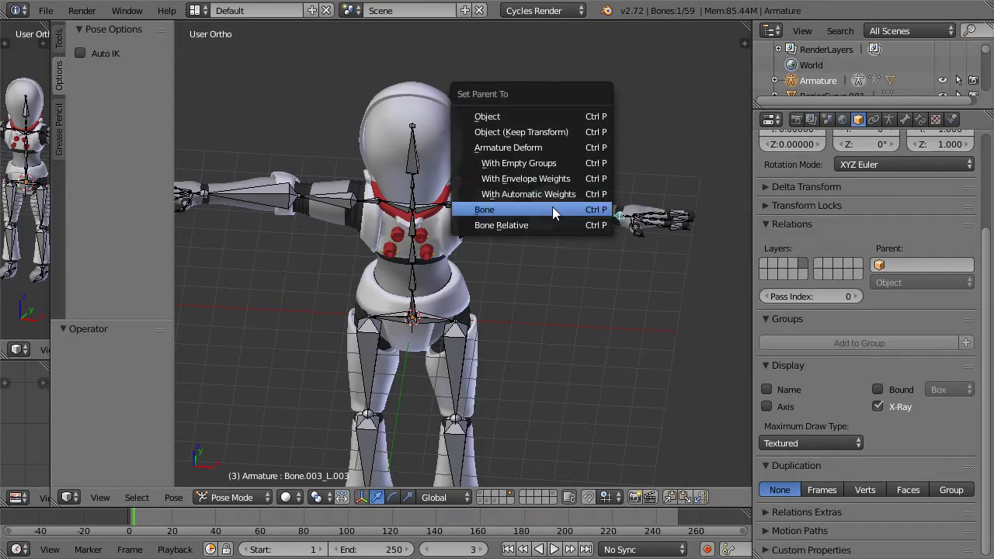
left_click(552, 208)
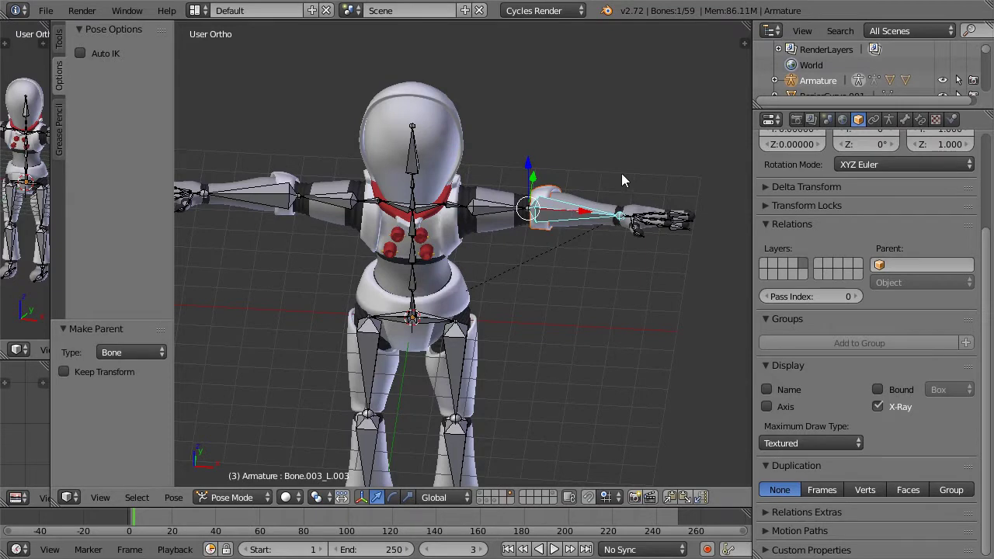
- Test how the elbow guard follows by rotating the left forearm bone, and undo the rotation
middle_click_drag(621, 173, 632, 133)
key("r")
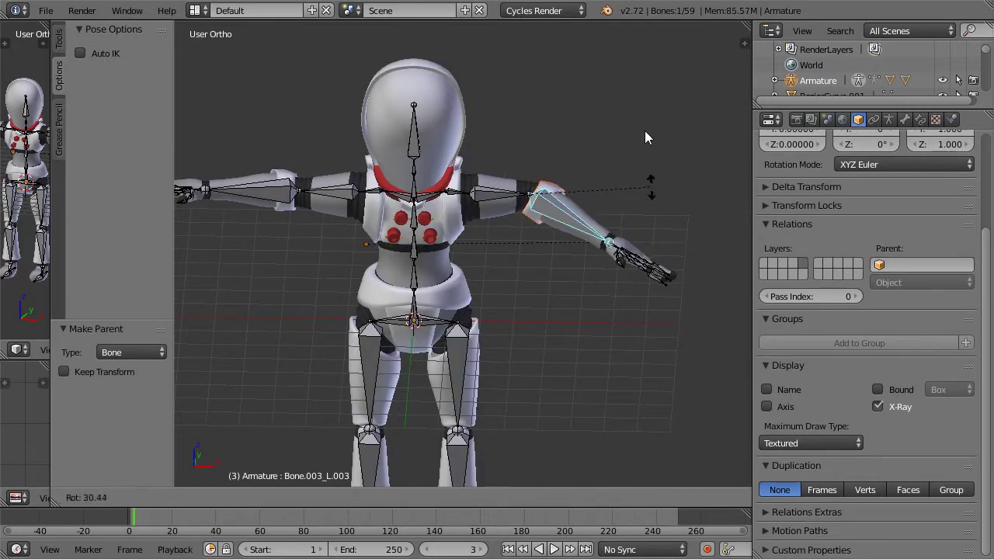
left_click(641, 122)
key("ctrl+z")
- Test how the elbow guard follows by rotating the left upper arm bone, and undo the rotation
right_click(500, 195)
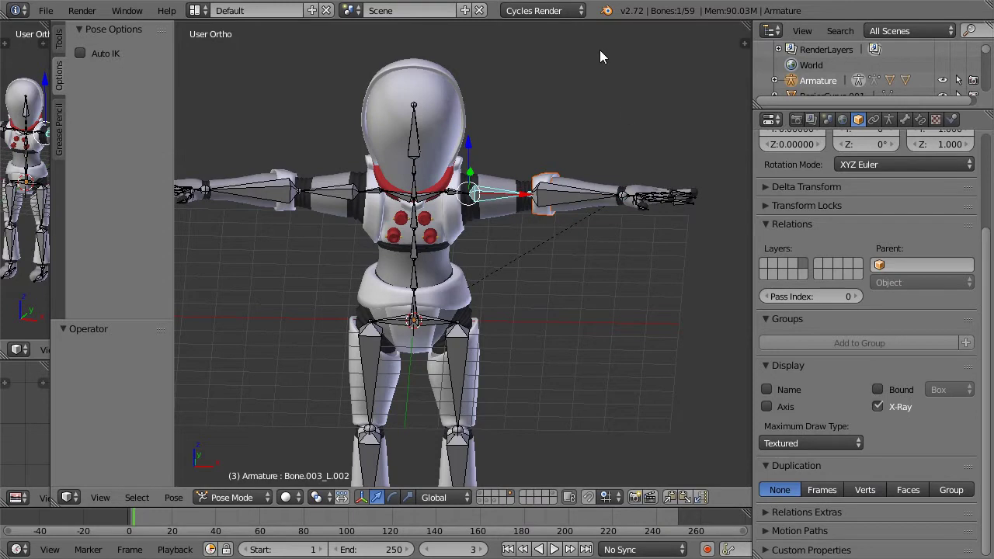
key("r")
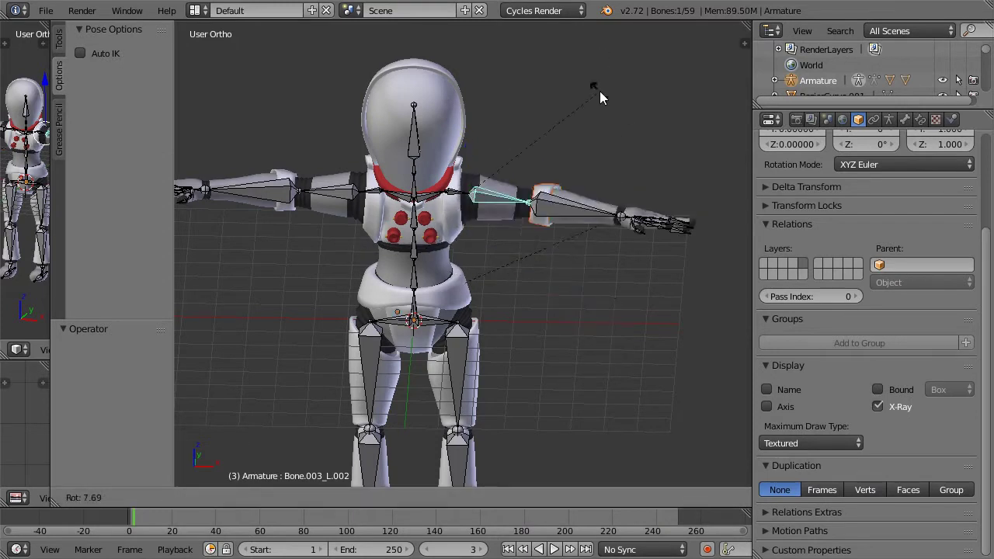
left_click(600, 157)
key("ctrl+z")
- Parent the character's right elbow guard to the right forearm bone with the Bone option
scroll(435, 188, "up", 2)
middle_click_drag(425, 166, 524, 174, "shift")
middle_click_drag(310, 157, 428, 163, "shift")
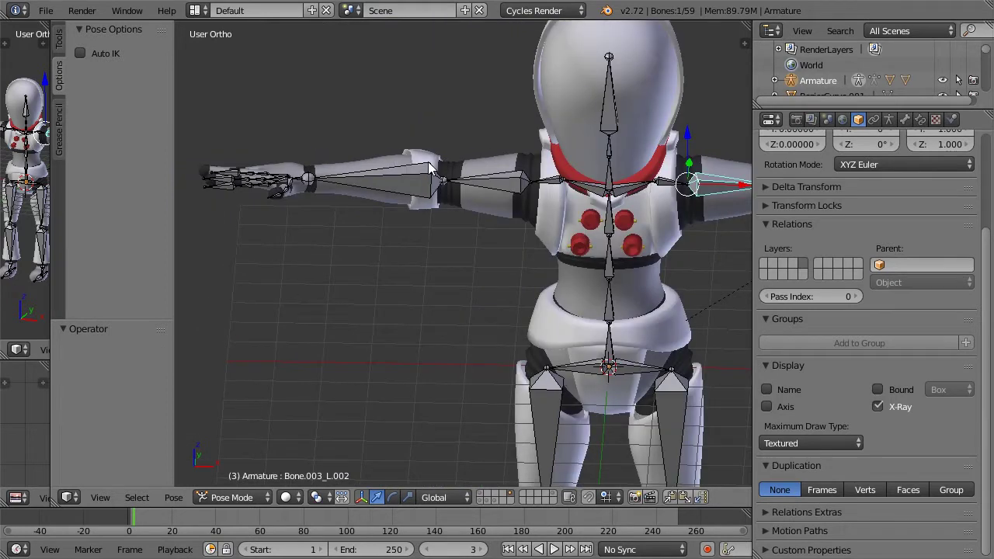
right_click(425, 165)
key("ctrl+Tab")
right_click(417, 155)
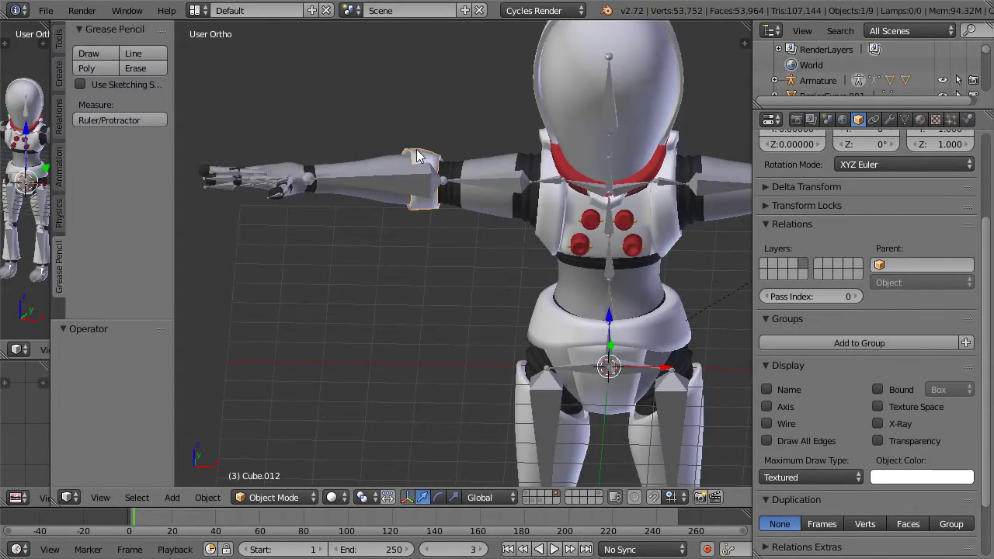
right_click(382, 177, "shift")
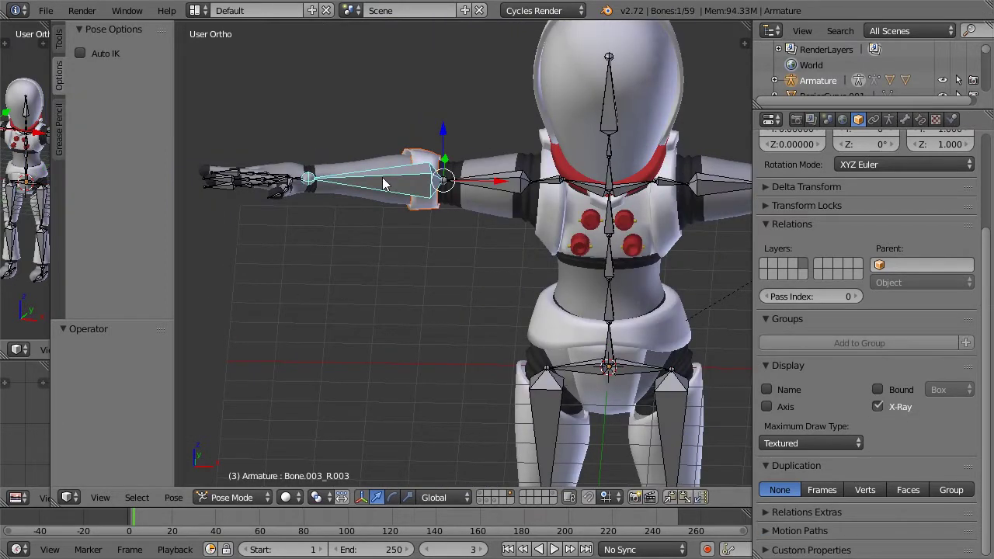
key("ctrl+p")
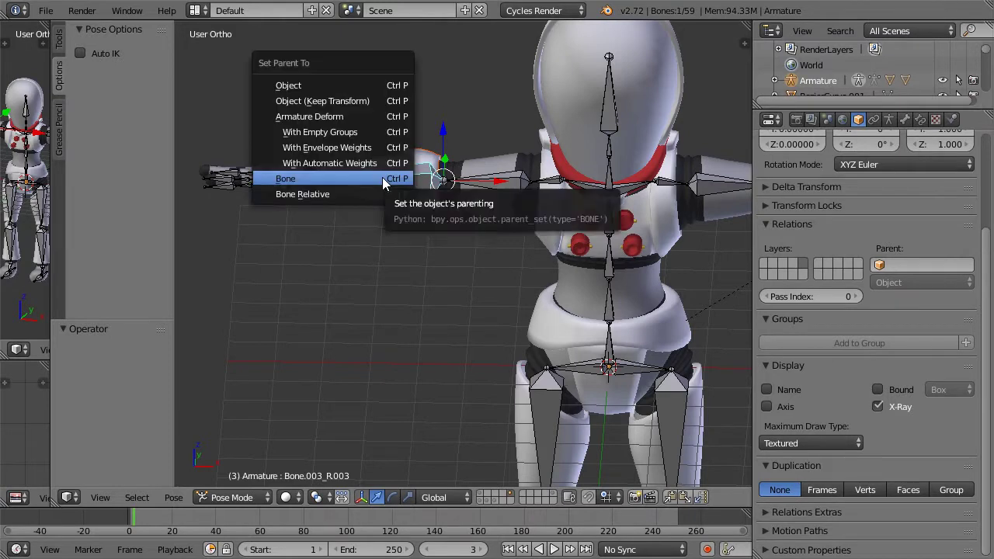
left_click(382, 179)
- Select the character's left thigh armor with the armature and try the left hip bone as the active bone in Pose Mode
scroll(445, 267, "down", 2)
middle_click_drag(418, 248, 330, 138, "shift")
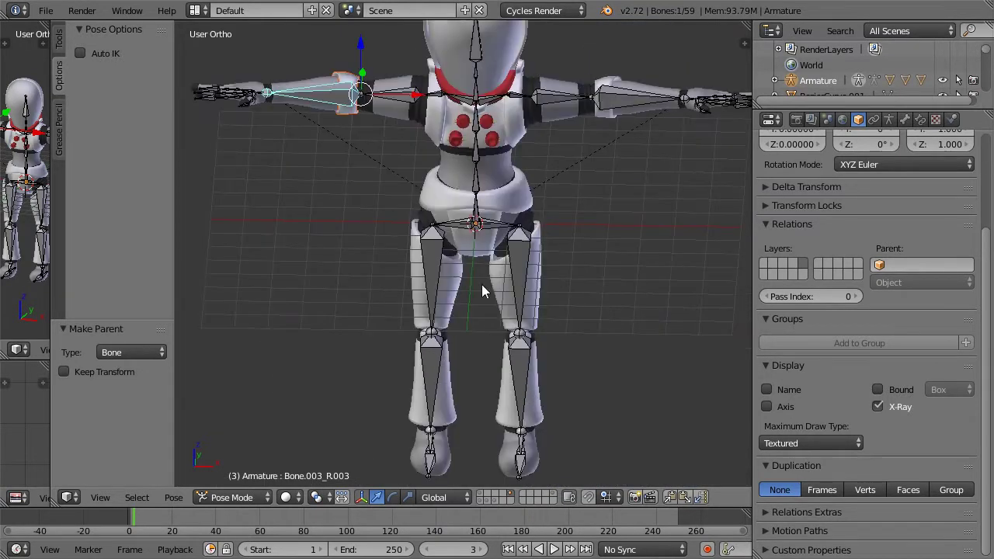
right_click(542, 282)
right_click(541, 268)
right_click(545, 243)
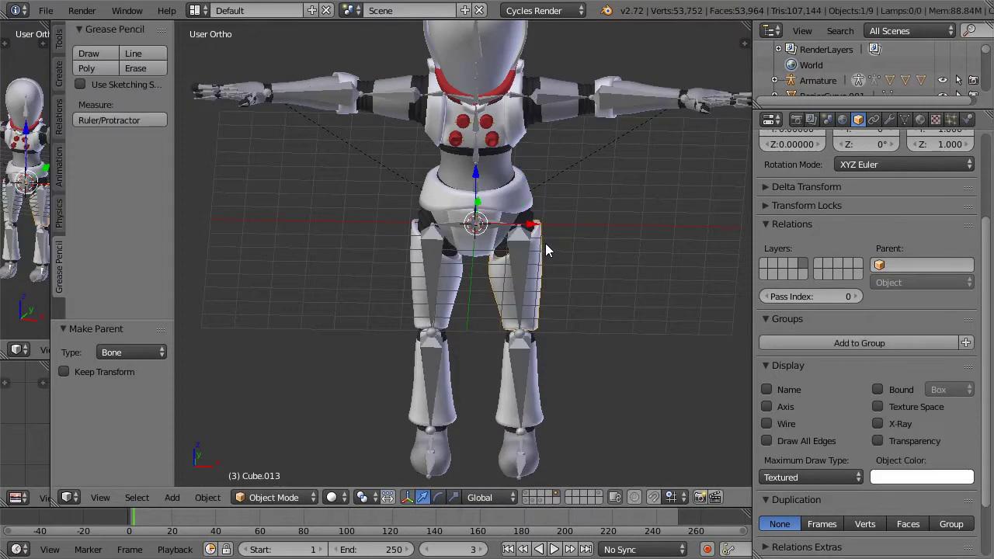
right_click(524, 255, "shift")
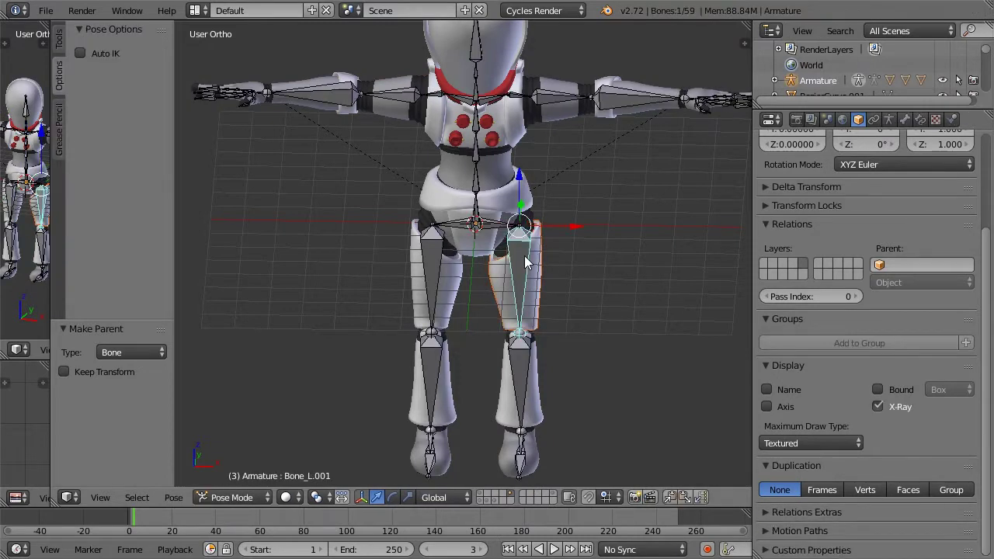
right_click(510, 221)
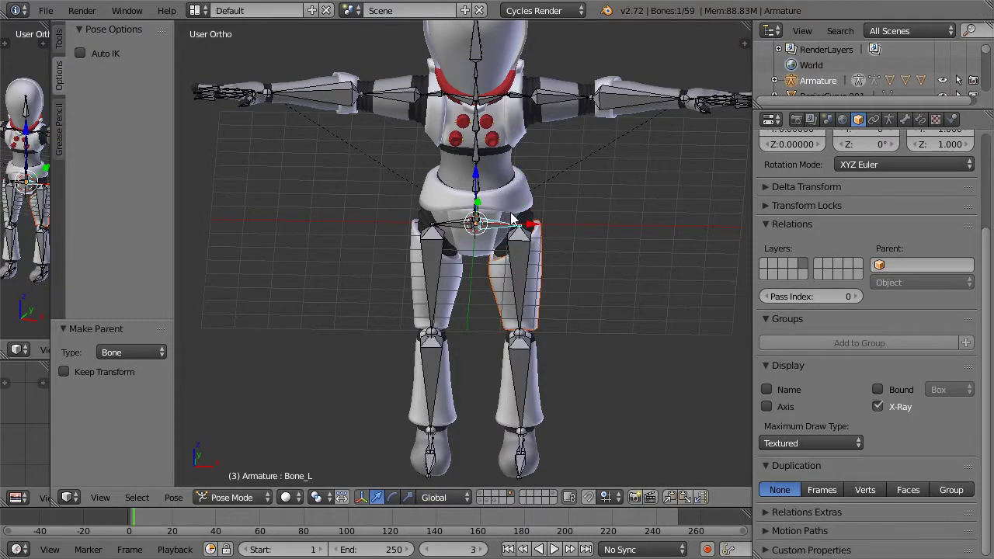
key("ctrl+Tab")
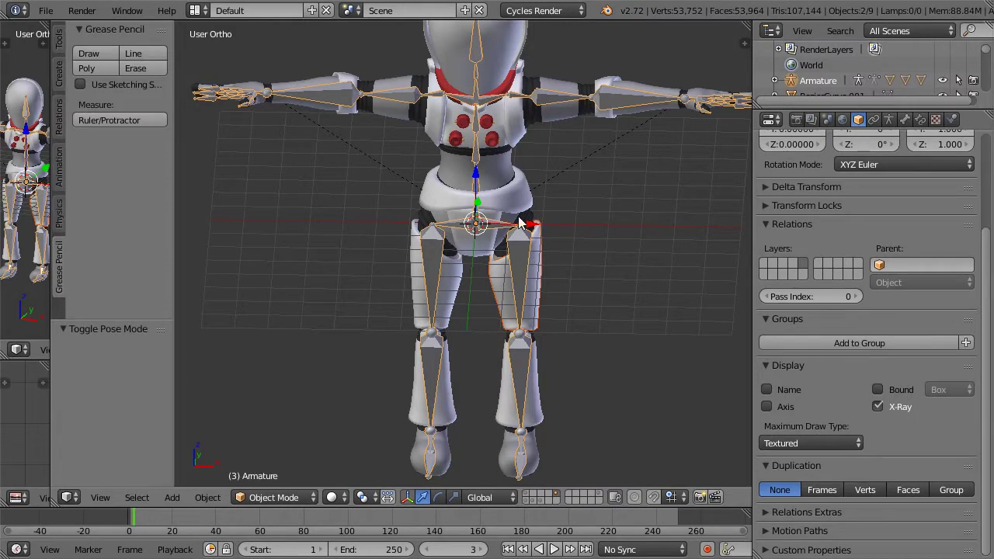
left_click(293, 495)
key("ctrl+Tab")
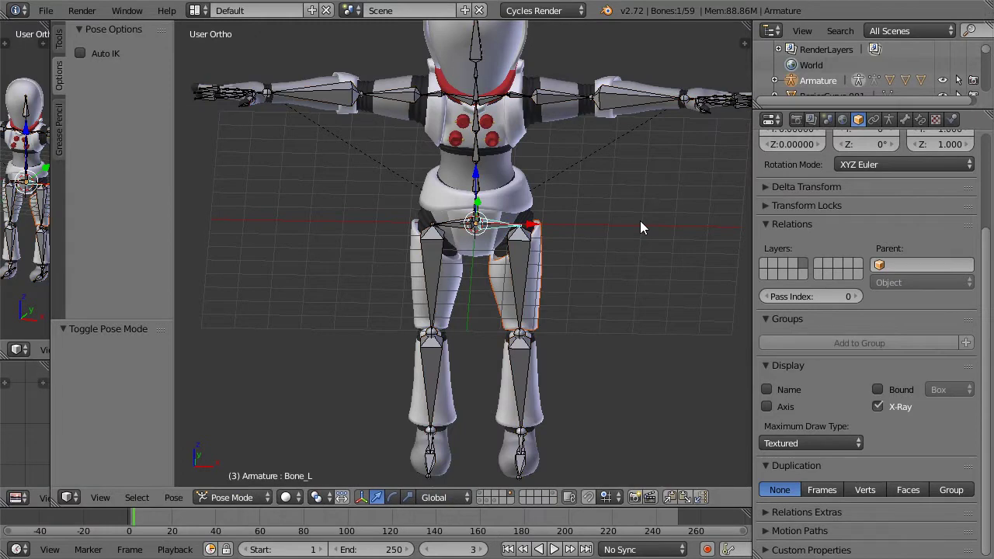
- Make the left thigh bone active and parent the left thigh armor to it with the Bone option
right_click(540, 260)
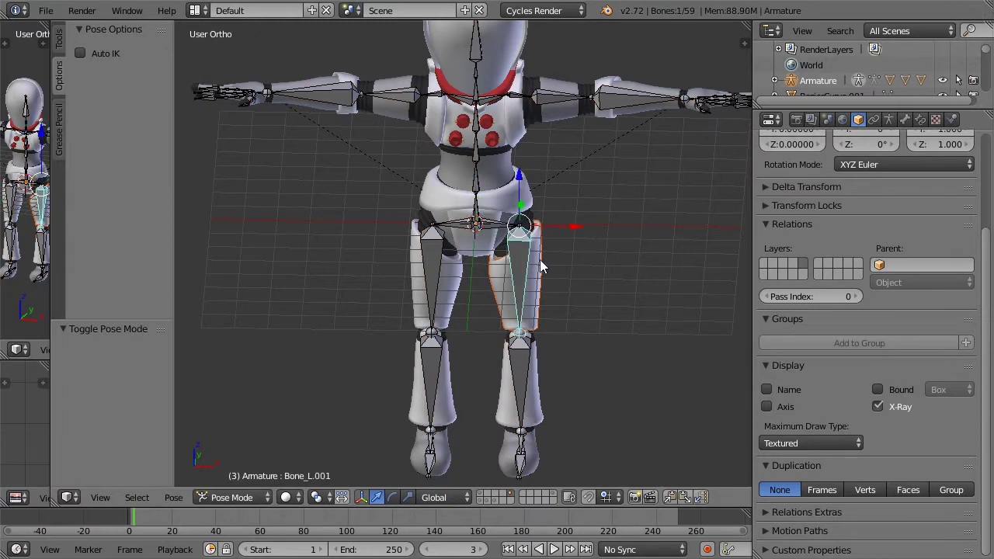
right_click(498, 286)
right_click(504, 286)
key("ctrl+z")
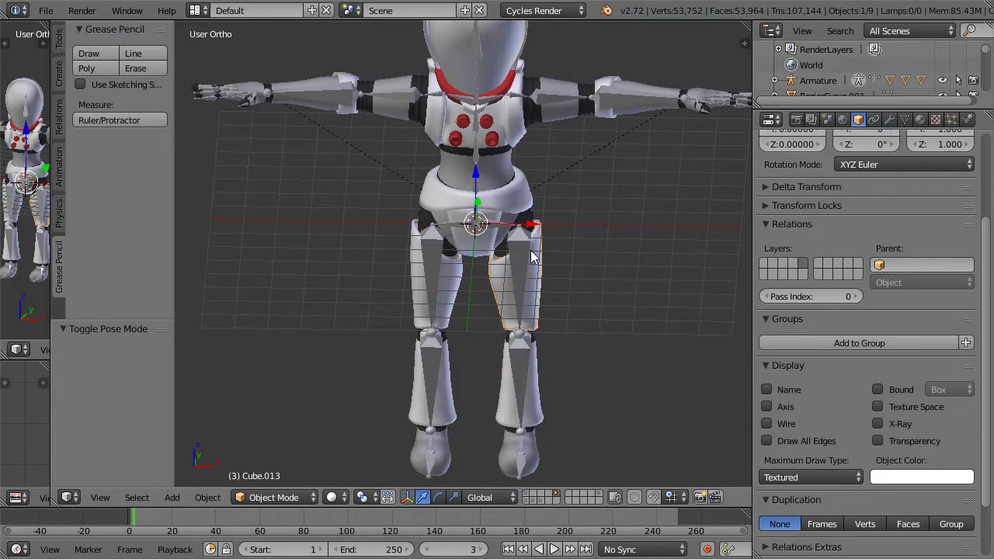
key("ctrl+shift+z")
key("ctrl+p")
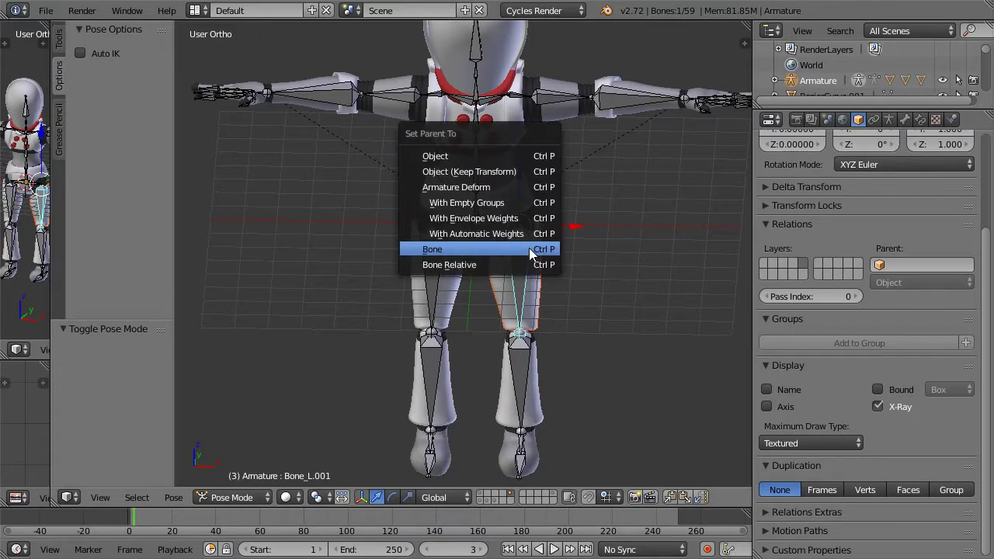
left_click(529, 248)
- Parent the character's right thigh armor to the right thigh bone with the Bone option
right_click(447, 276)
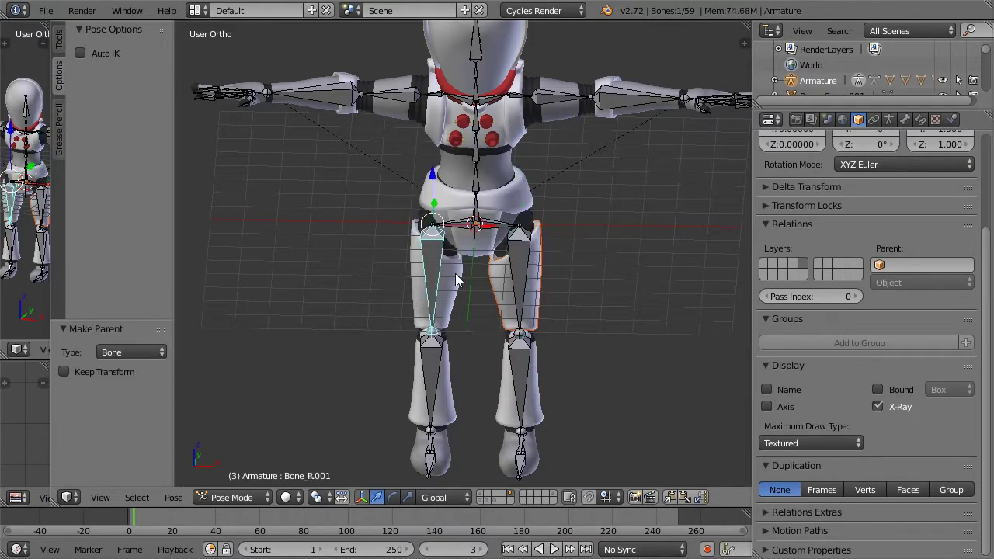
key("ctrl+Tab")
right_click(456, 276)
right_click(438, 261, "shift")
key("ctrl+Tab")
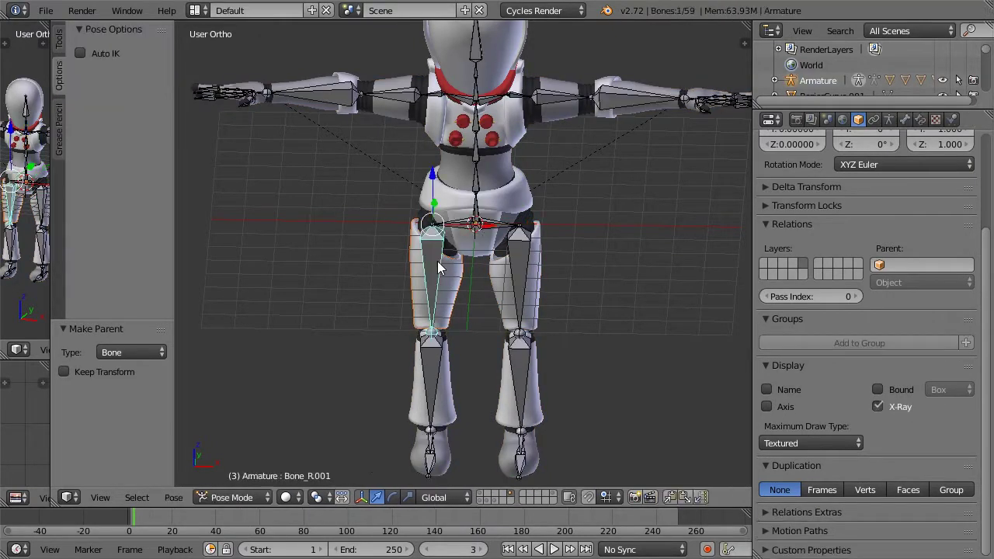
key("ctrl+p")
left_click(437, 261)
- Parent the red chest knobs to the upper chest bone with the Bone option
key("ctrl+Tab")
right_click(459, 145)
scroll(473, 146, "up", 3)
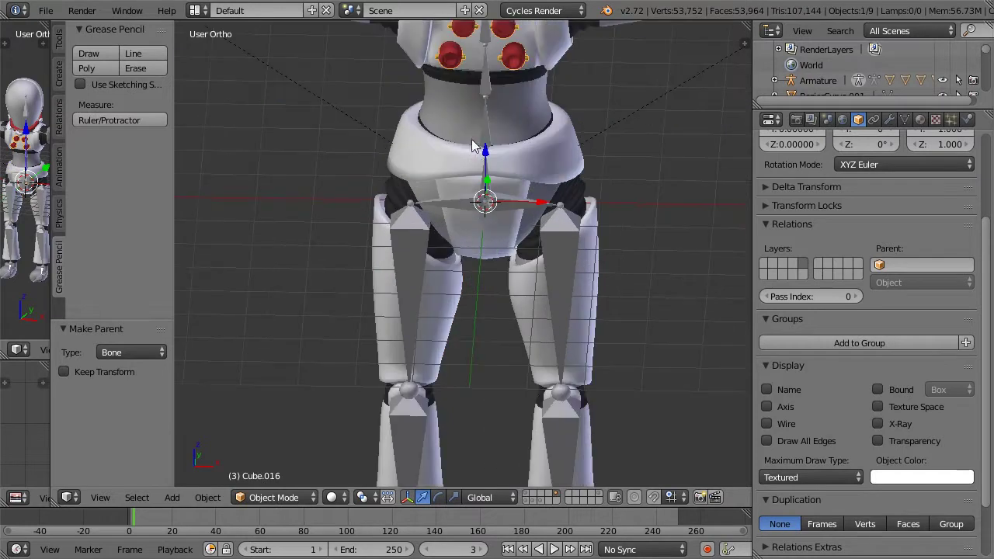
scroll(486, 224, "up", 5, "shift")
key("KP_1")
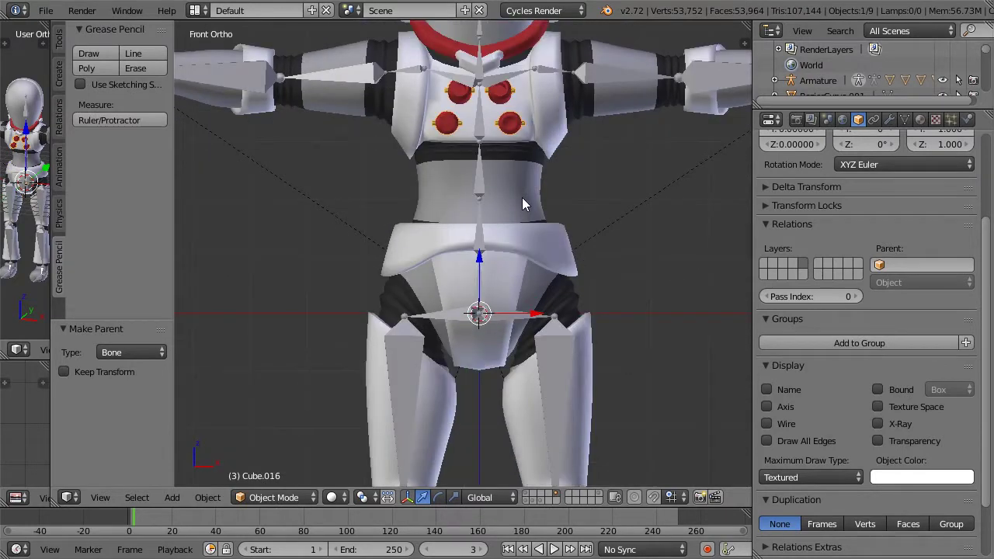
right_click(482, 130, "shift")
key("ctrl+Tab")
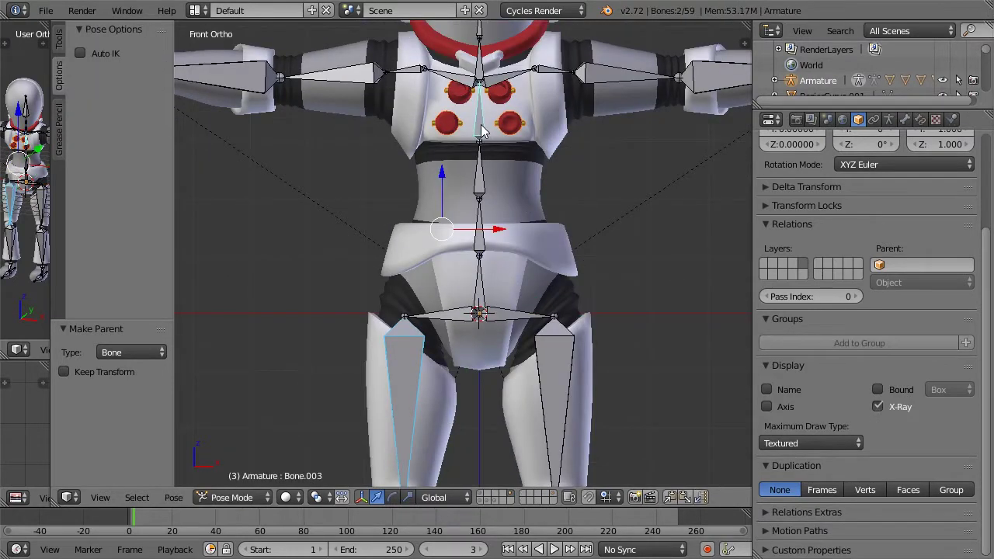
key("ctrl+p")
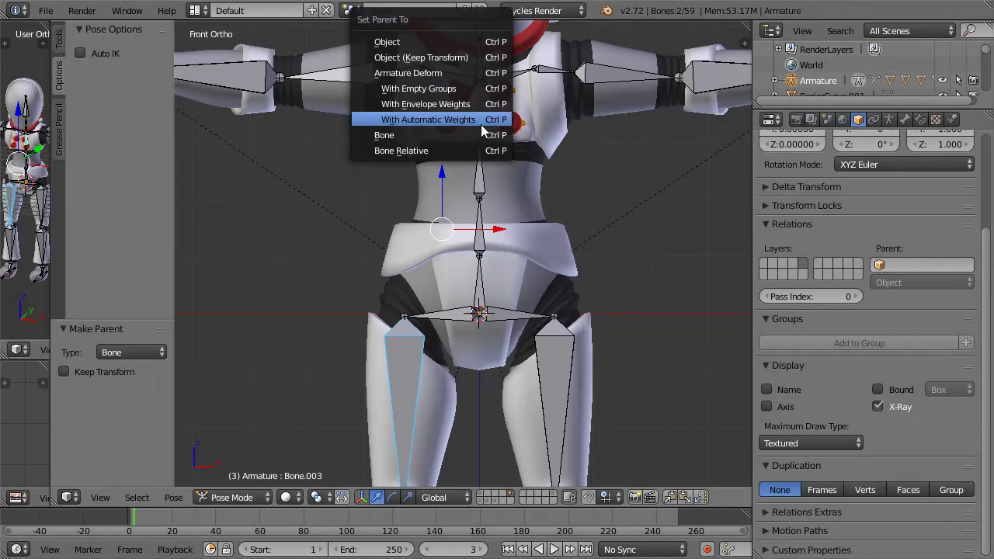
left_click(475, 136)
- Parent the helmet to the lowest neck bone alone, using the Bone option
middle_click_drag(624, 169, 616, 341, "shift")
right_click(525, 155)
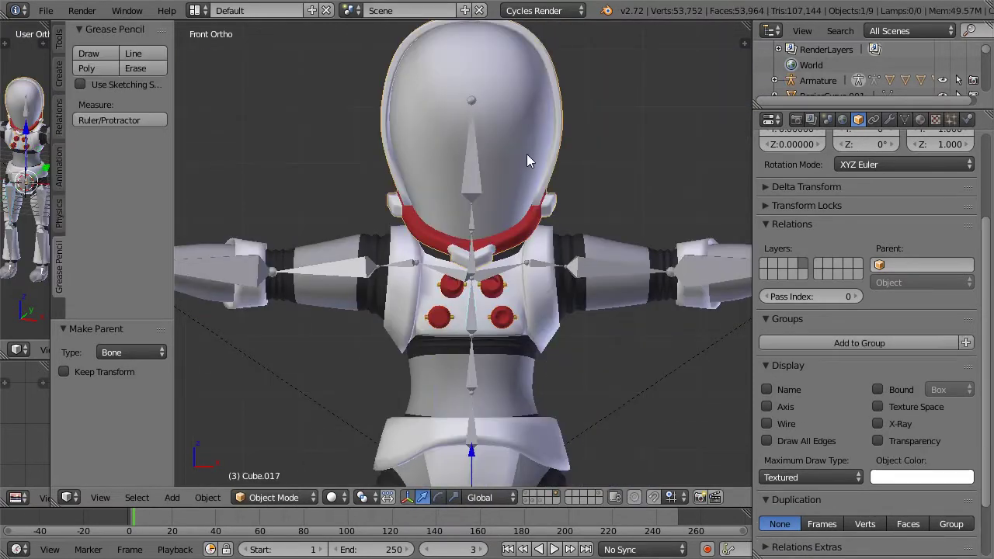
right_click(470, 259, "shift")
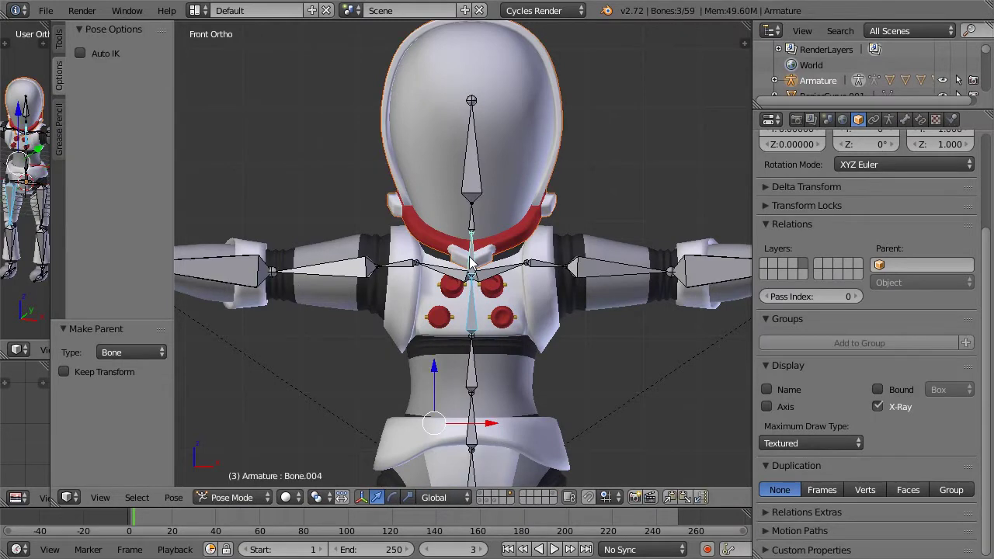
right_click(522, 189)
right_click(473, 257, "shift")
middle_click_drag(473, 256, 444, 260)
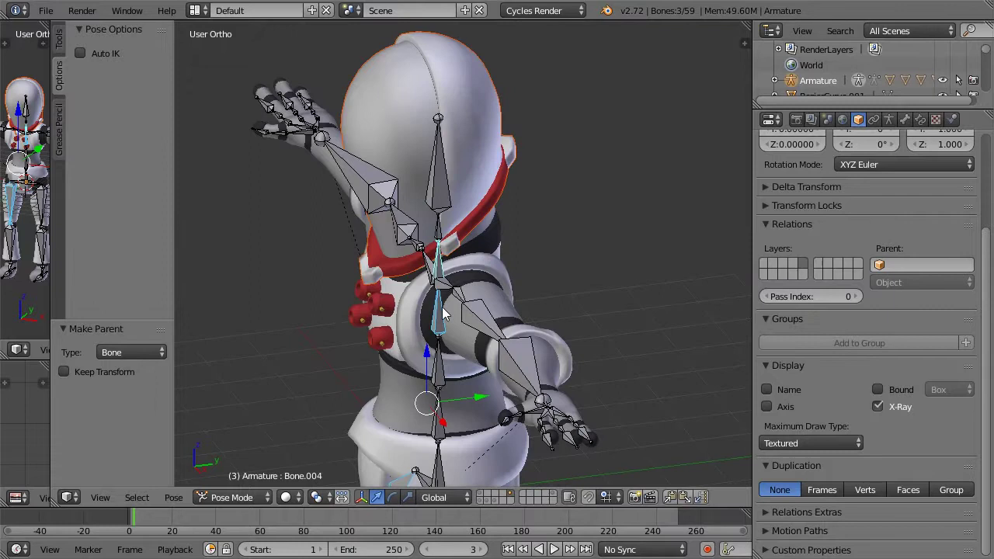
right_click(440, 266)
right_click(439, 263)
middle_click_drag(505, 209, 555, 198)
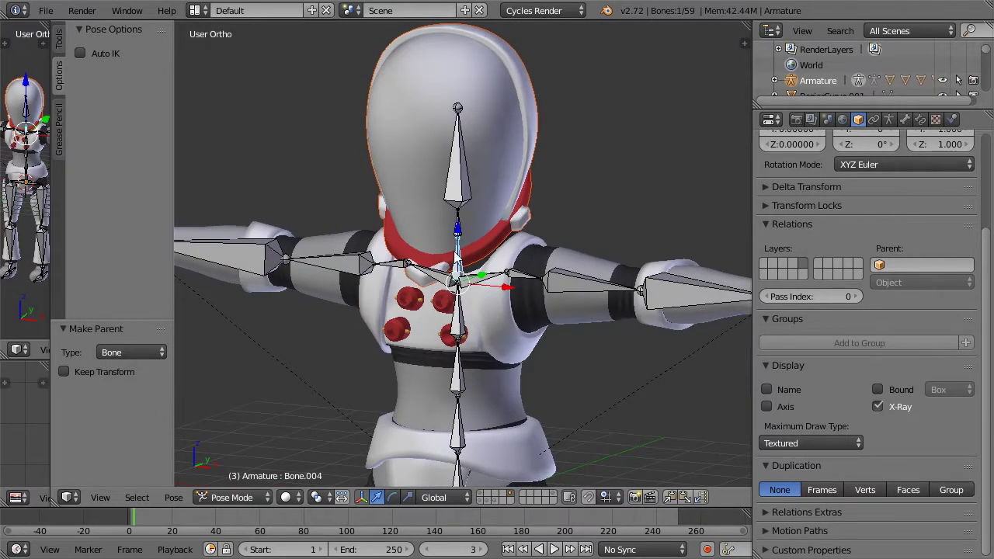
key("ctrl+p")
left_click(530, 202)
- Rotate the lowest neck bone in front view to test the helmet's parenting, and undo the rotation
key("a")
scroll(459, 256, "down", 1)
right_click(458, 260)
middle_click_drag(476, 245, 532, 231)
key("KP_1")
key("r")
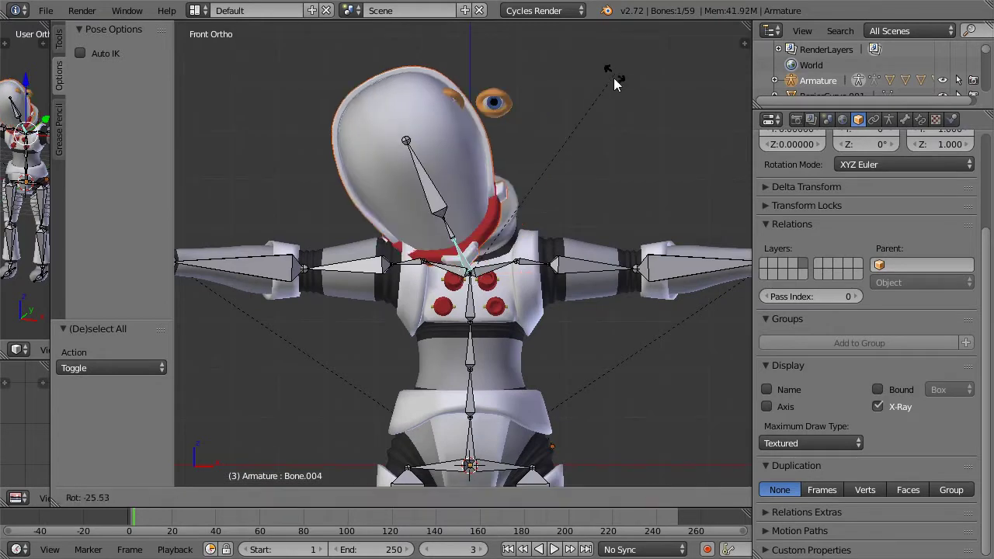
left_click(651, 277)
key("ctrl+z")
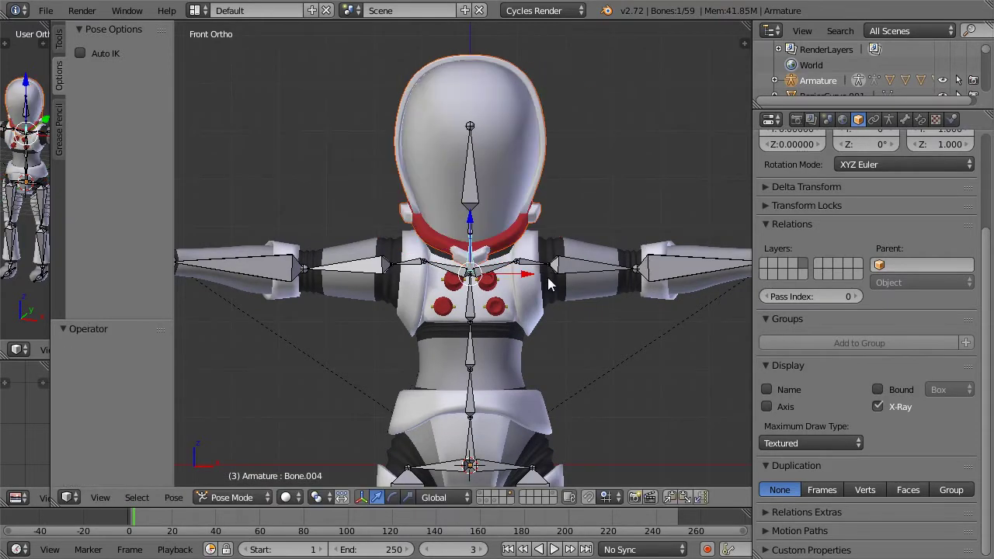
- Rotate the spine bone just above the hips to test the upper body, and undo the rotation
right_click(469, 395)
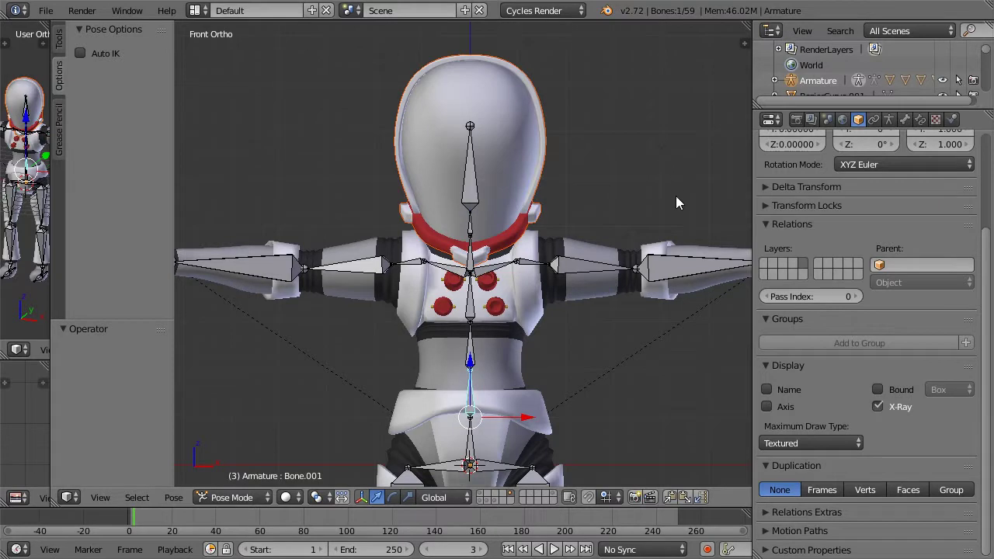
key("r")
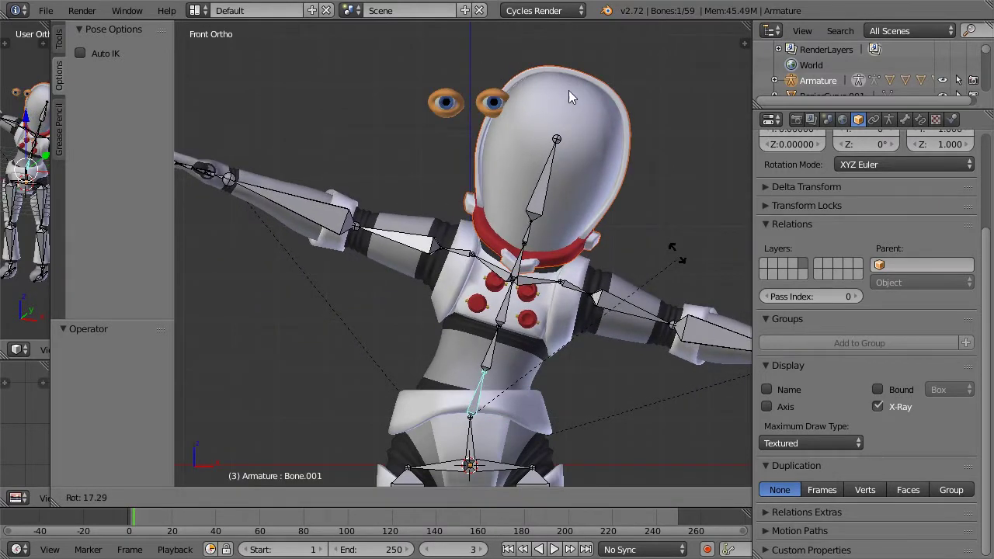
left_click(608, 170)
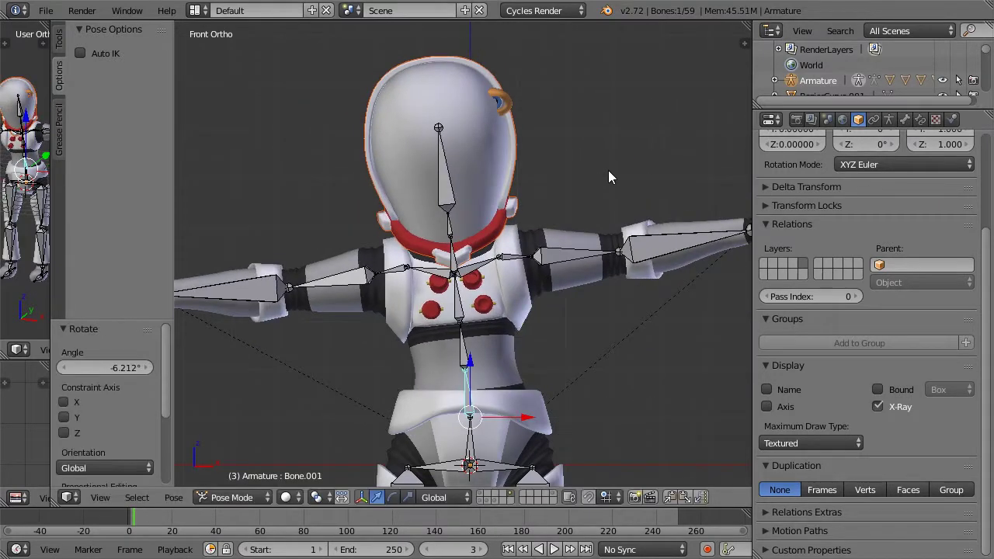
key("ctrl+z")
- Examine the body mesh's head and eye stalks inside the helmet in wireframe, from the front and the right side
key("z")
key("ctrl+Tab")
right_click(499, 110)
right_click(489, 107)
right_click(490, 104)
right_click(489, 102)
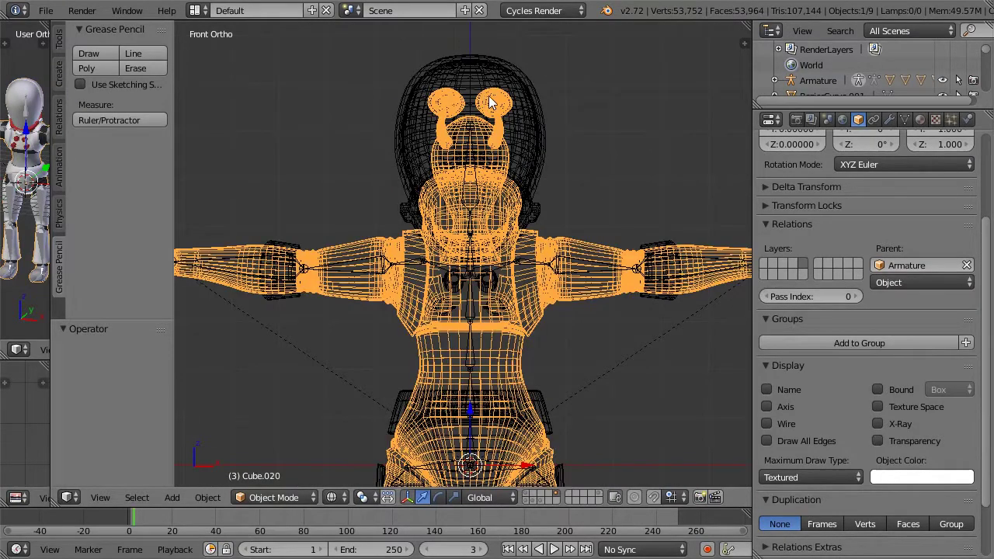
key("Tab")
scroll(548, 102, "up", 3)
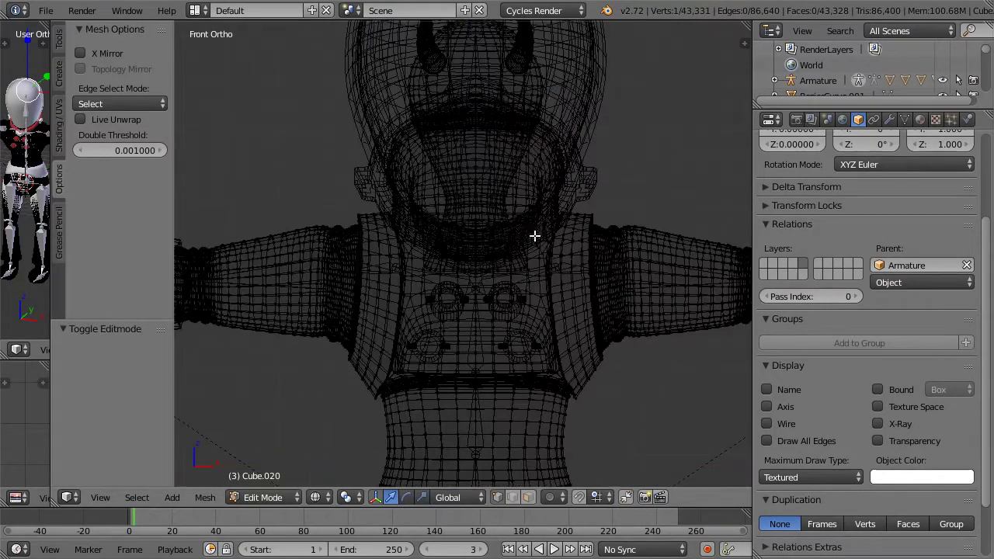
scroll(535, 248, "up", 5, "shift")
key("KP_3")
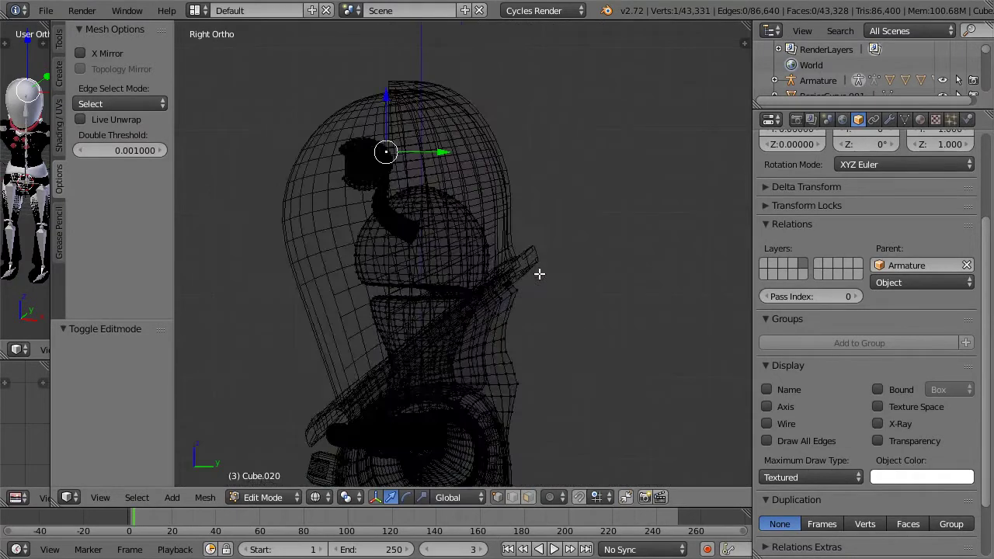
key("z")
scroll(579, 275, "down", 1)
key("Tab")
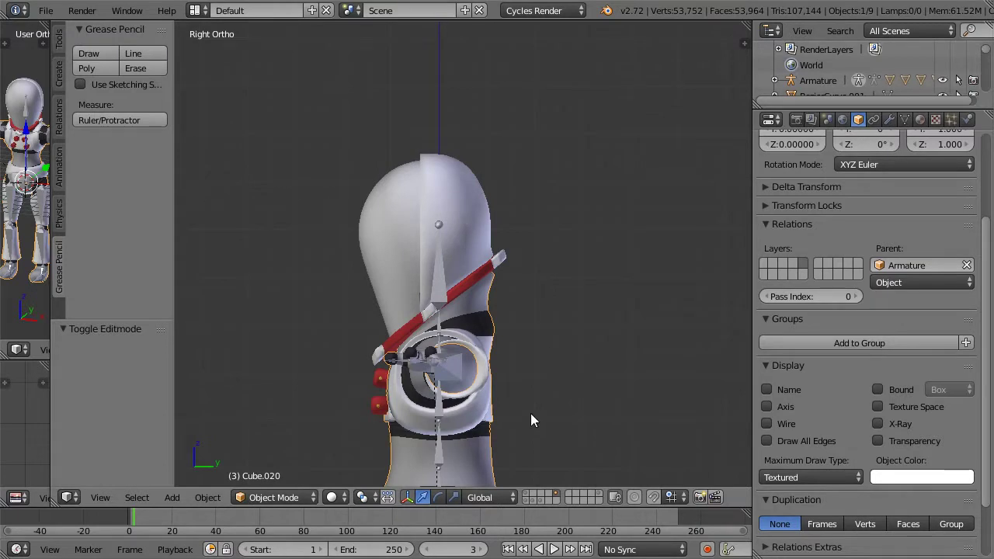
- Select the helmet's linked visor geometry in Edit Mode and hide it to expose the alien's face
right_click(380, 214)
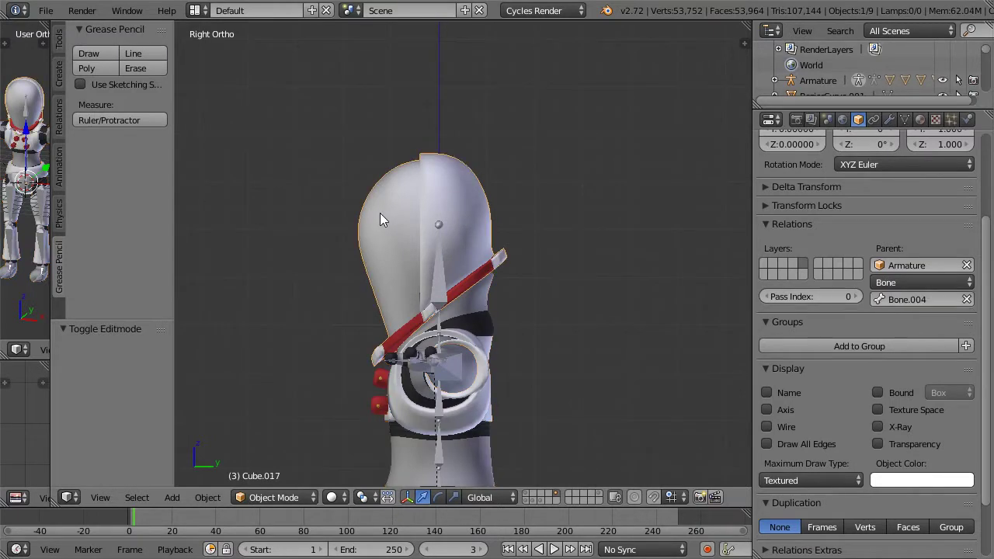
middle_click_drag(363, 224, 470, 242)
key("Tab")
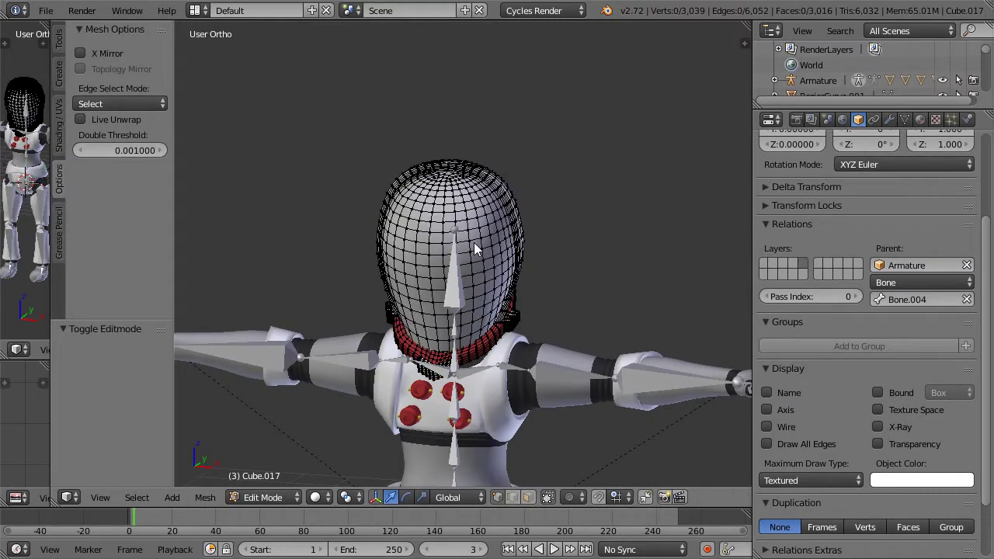
middle_click_drag(424, 215, 504, 229)
right_click(504, 222)
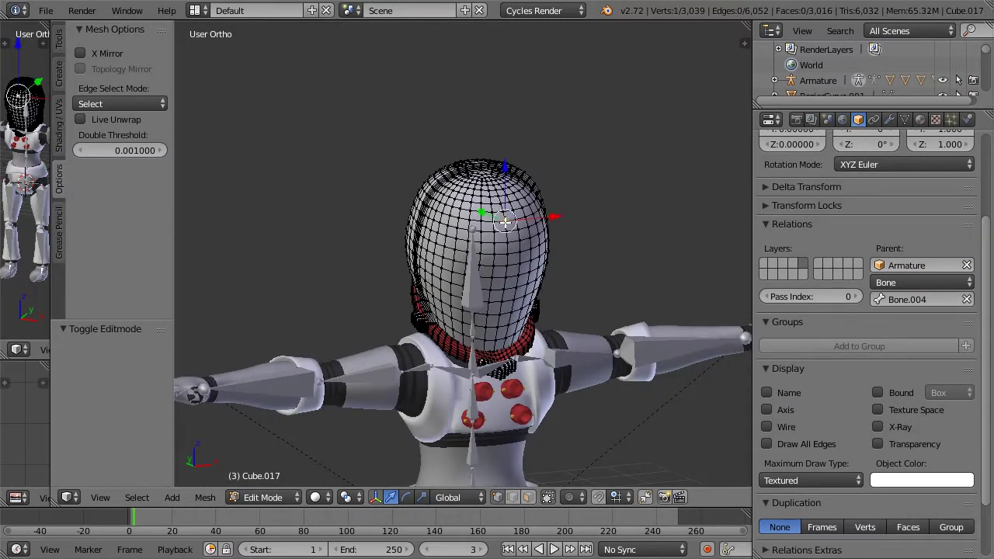
key("ctrl+l")
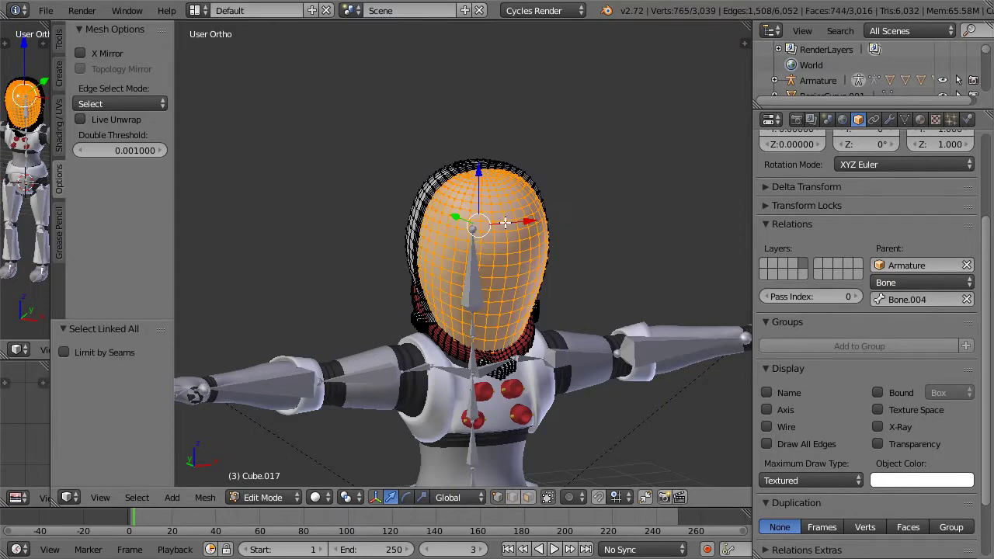
key("h")
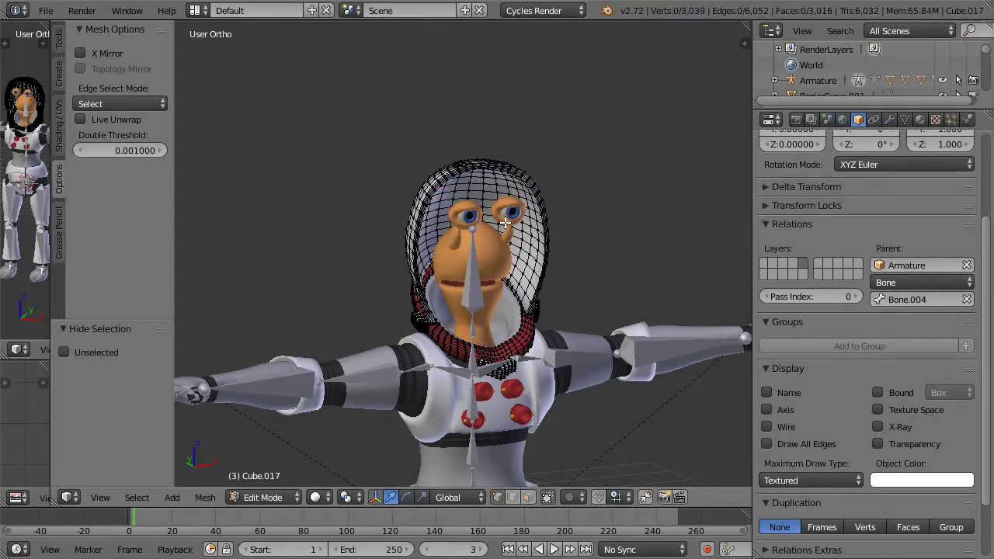
scroll(505, 223, "up", 3)
- Reveal the hidden visor geometry of the helmet and return to Object Mode
key("Tab")
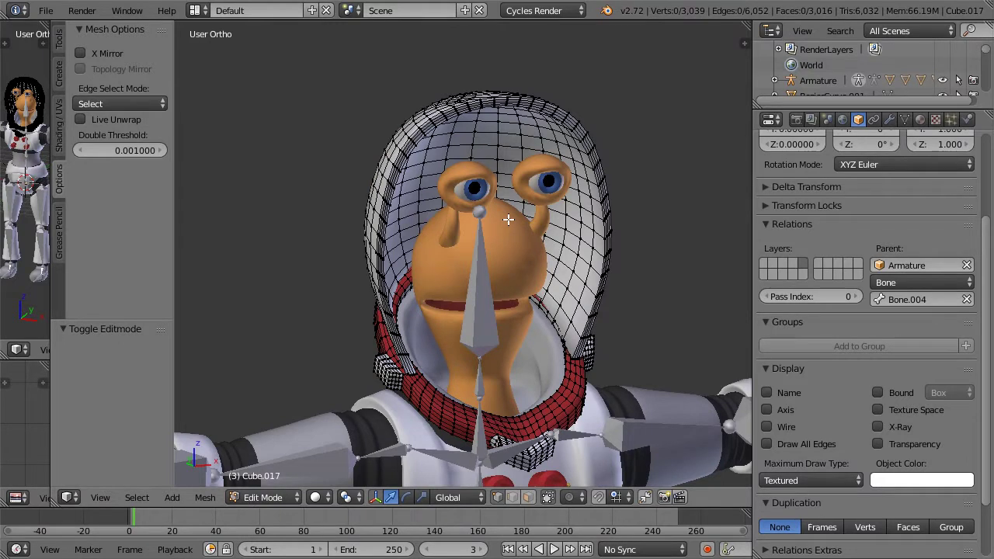
key("Tab")
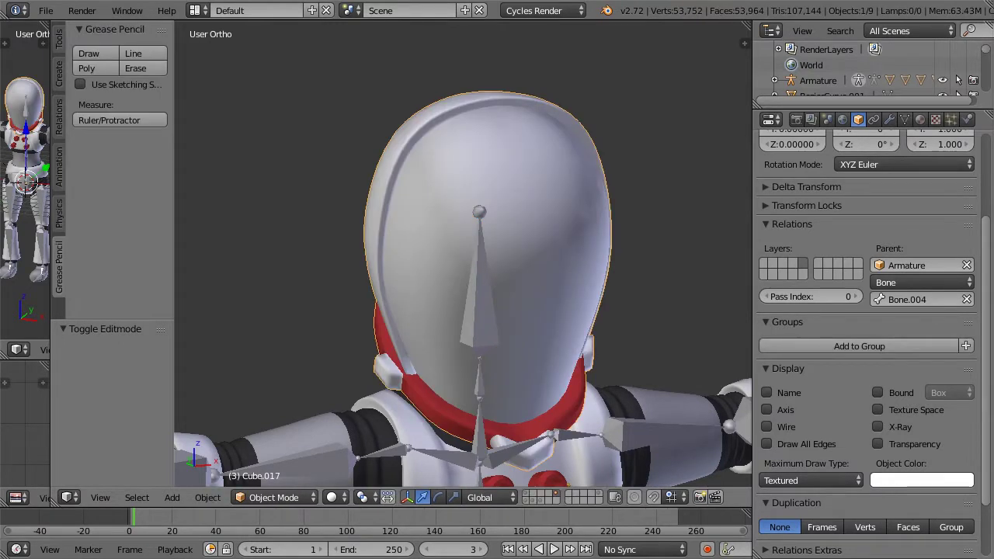
key("Tab")
key("alt+h")
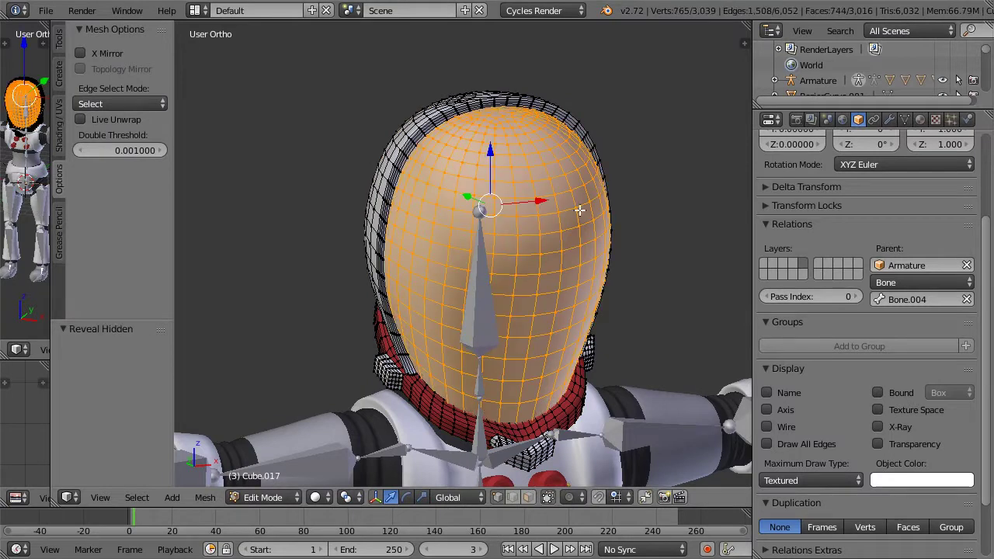
key("Tab")
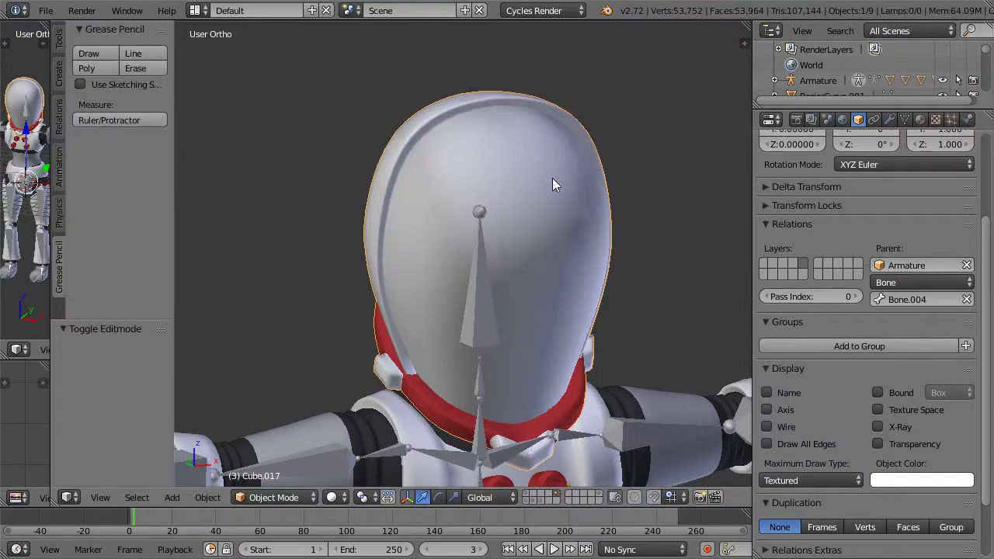
- Move the whole helmet object to another layer, away from the body
key("m")
left_click(715, 217)
left_click(719, 217)
- Select the body mesh and display its vertex groups to check the bone groups
right_click(505, 243)
key("Tab")
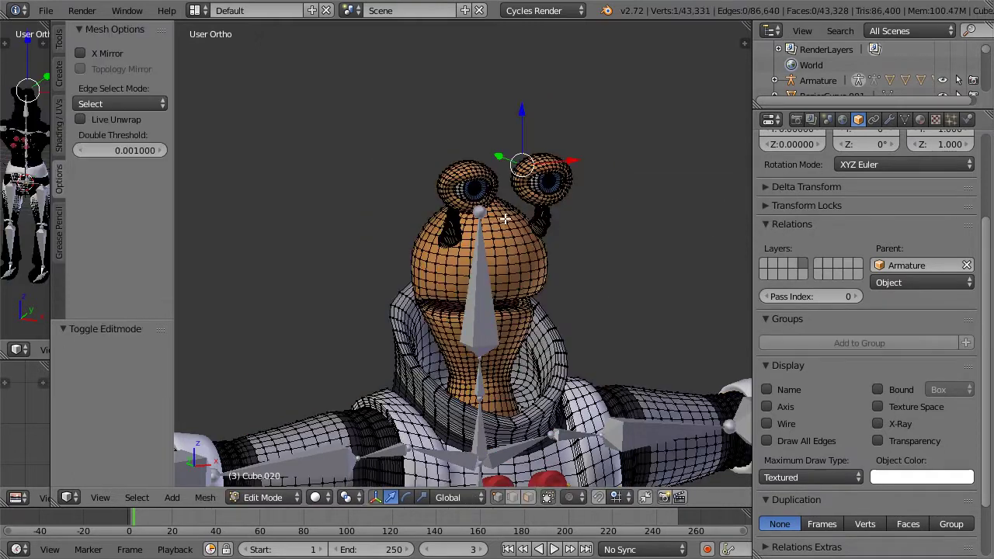
middle_click_drag(441, 183, 450, 179)
scroll(450, 180, "up", 1)
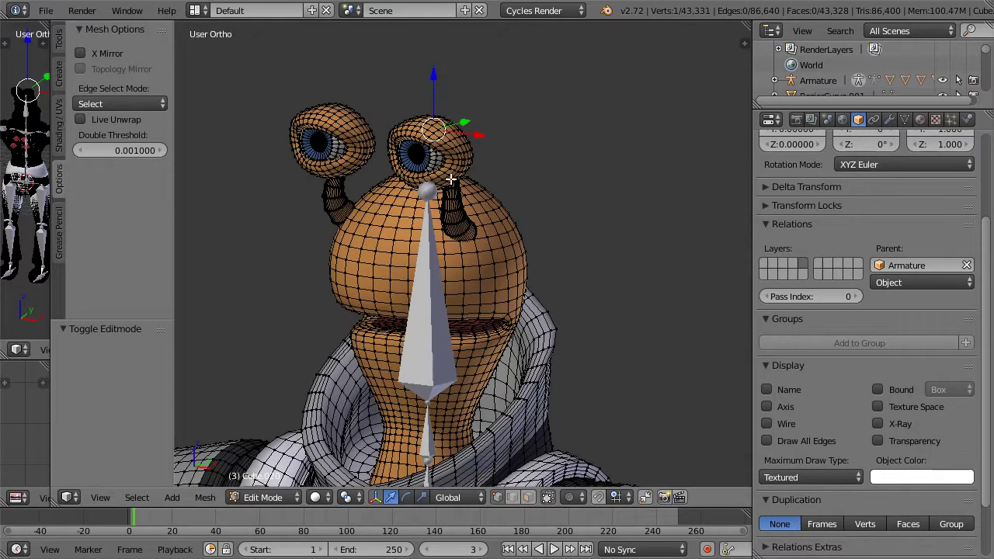
left_click(905, 119)
key("Tab")
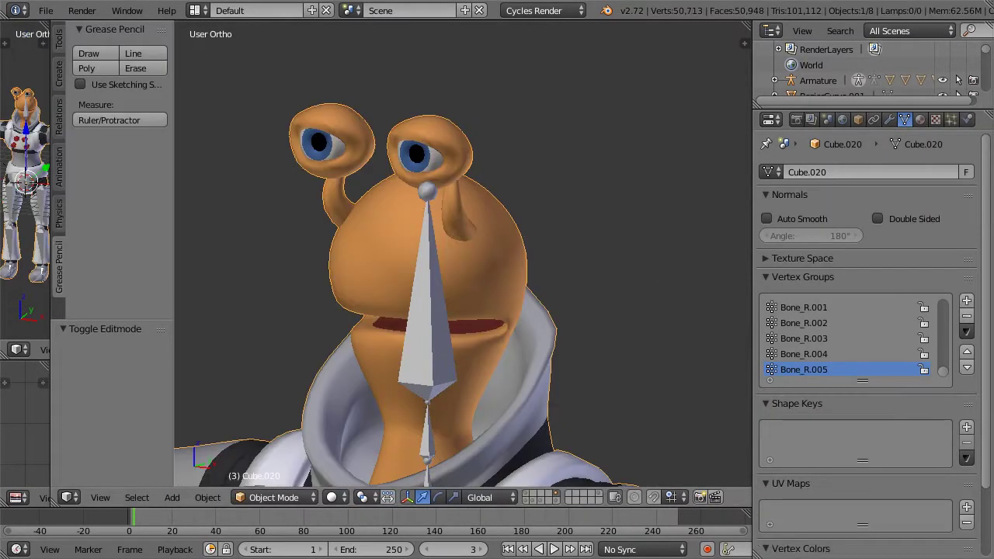
- Select the head bone and display its bone properties to check its name
right_click(431, 295)
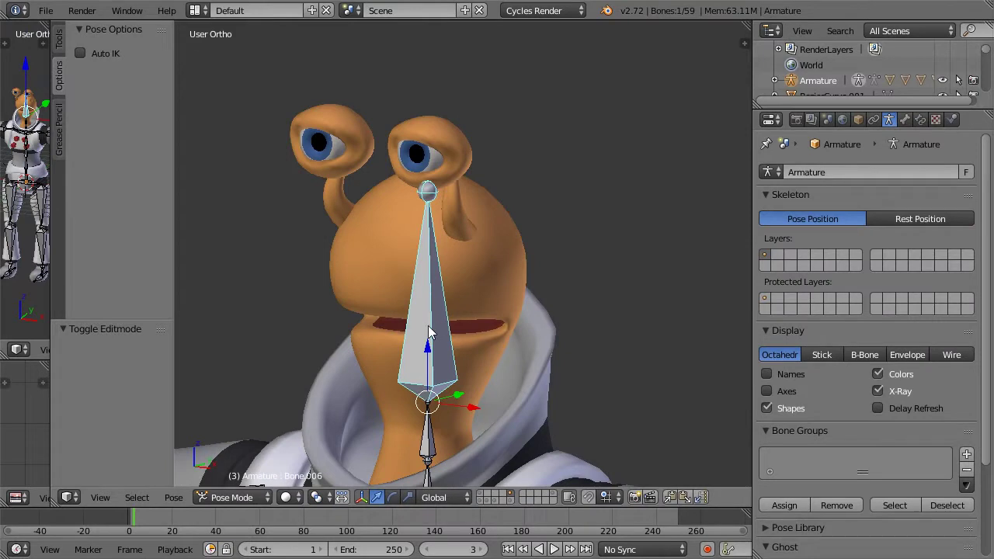
left_click(905, 119)
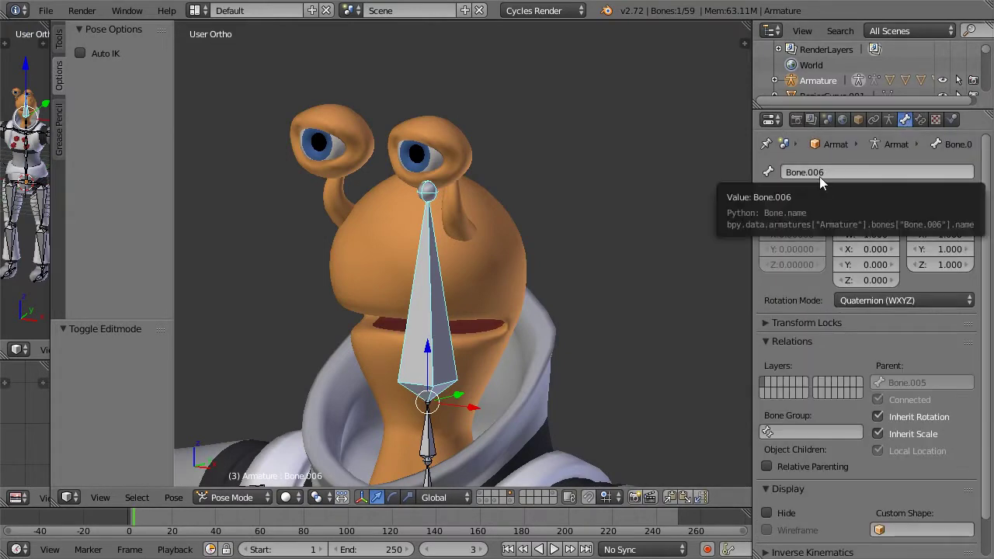
scroll(543, 278, "down", 6)
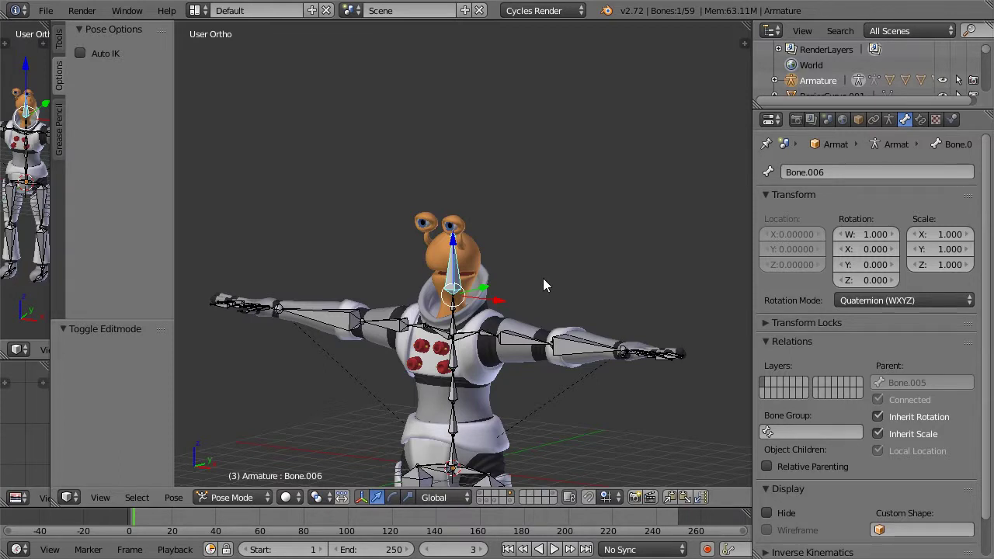
scroll(484, 228, "up", 6)
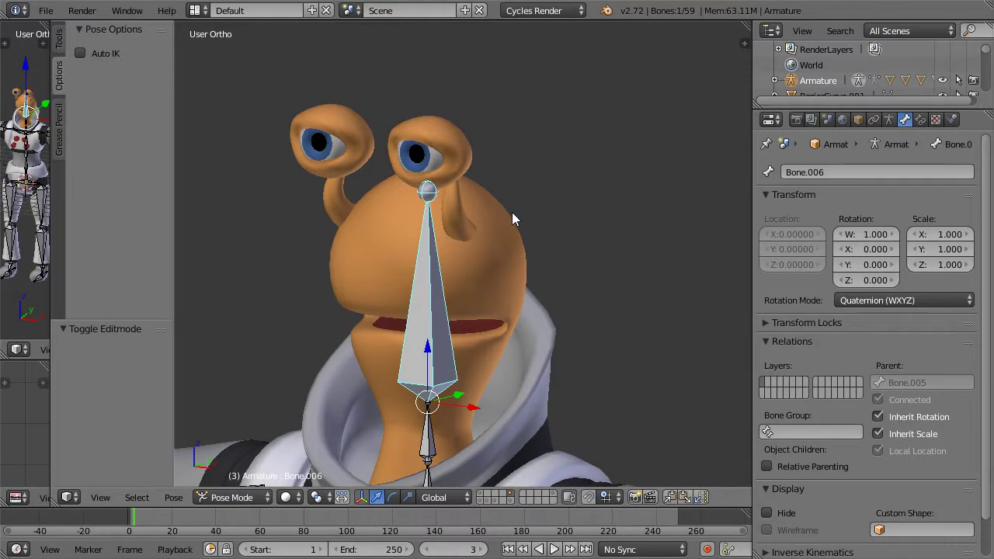
- Select all linked geometry of both alien eyes, eyelids and eyeballs included, in the body mesh in Edit Mode
right_click(450, 147)
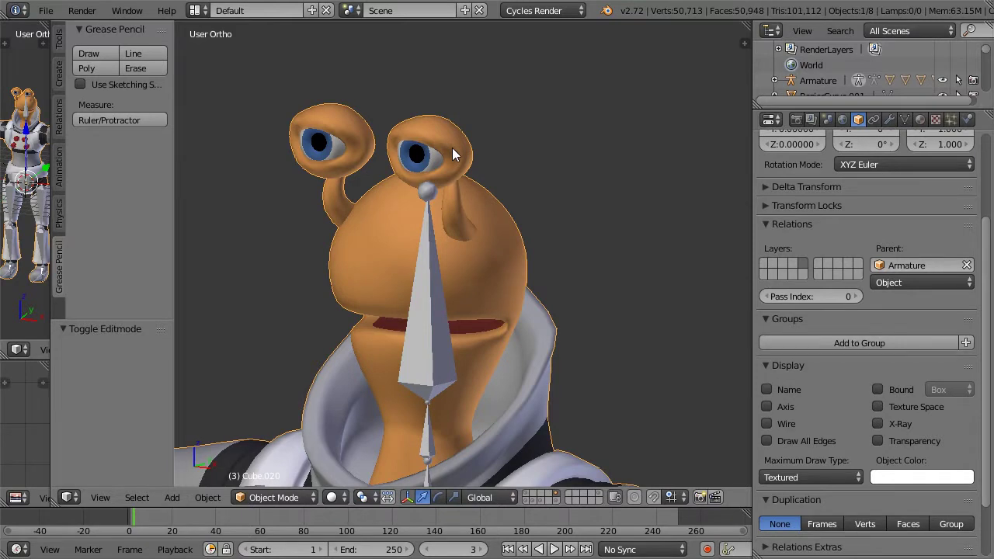
key("Tab")
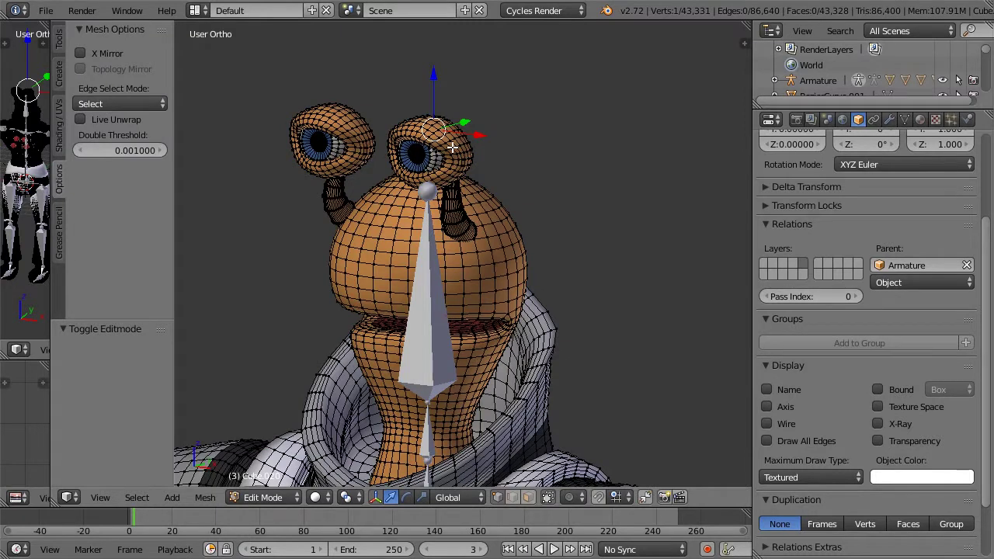
key("ctrl+l")
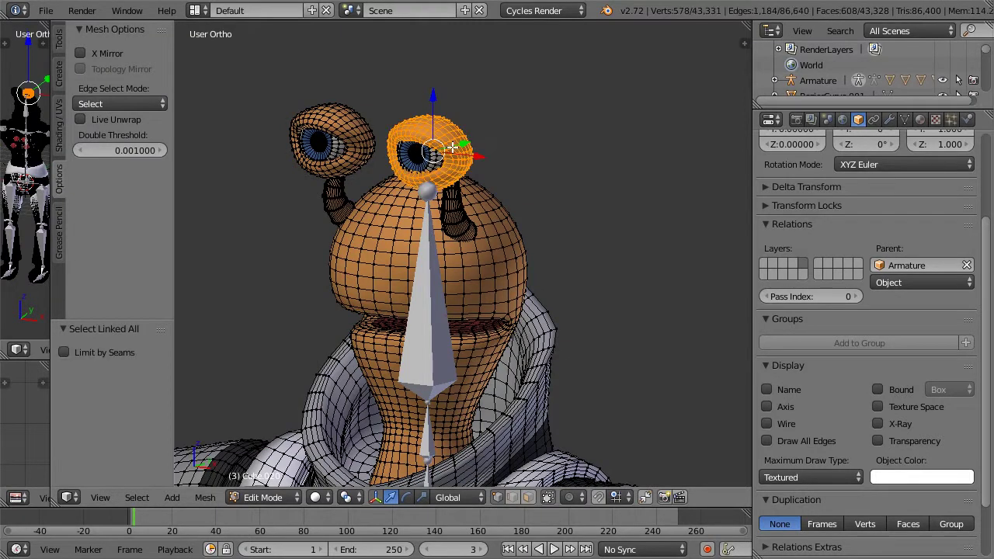
key("l")
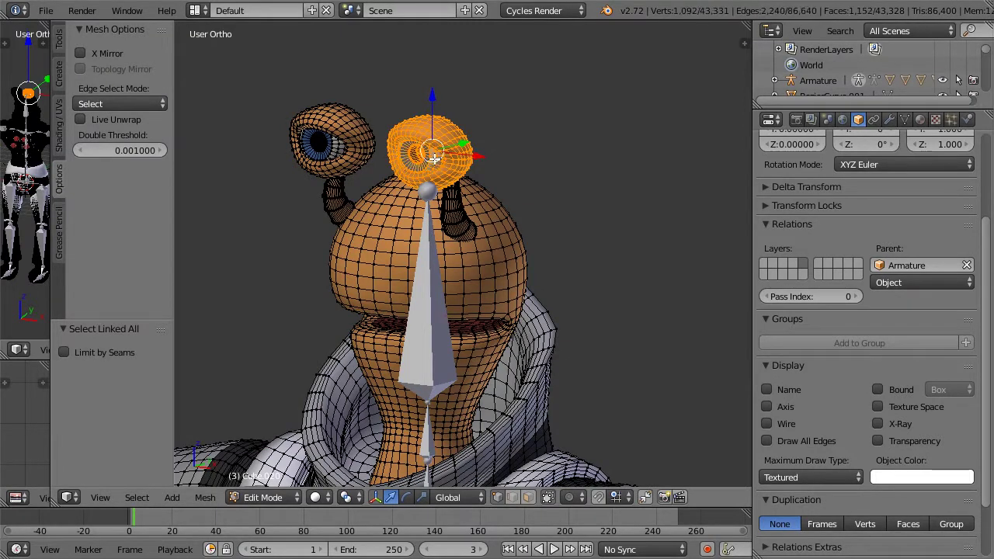
right_click(344, 131, "shift")
key("ctrl+l")
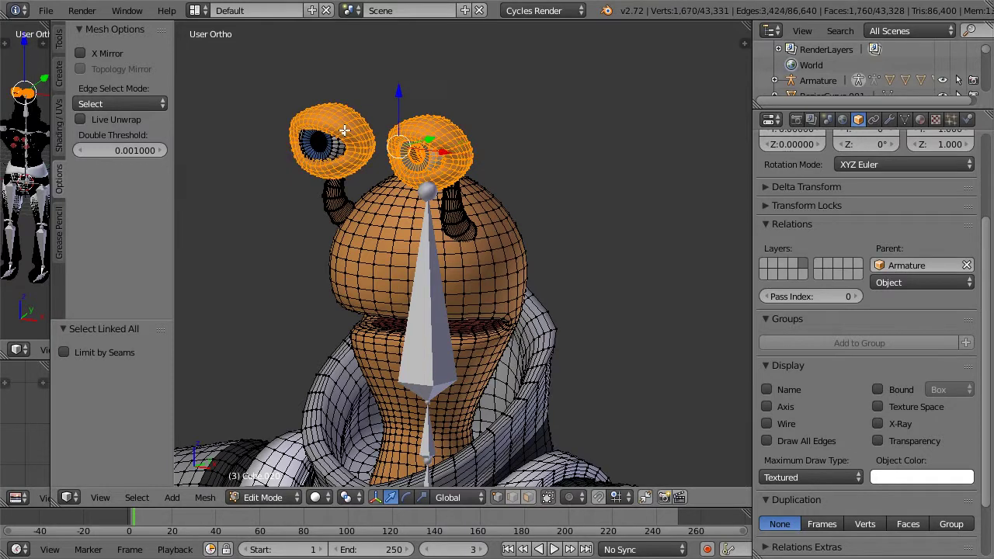
key("l")
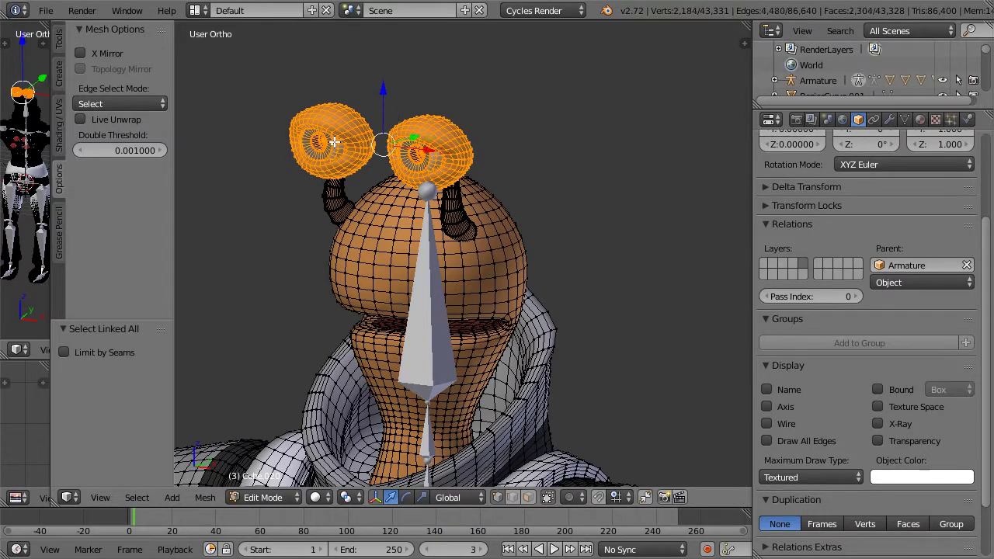
middle_click_drag(347, 135, 289, 122)
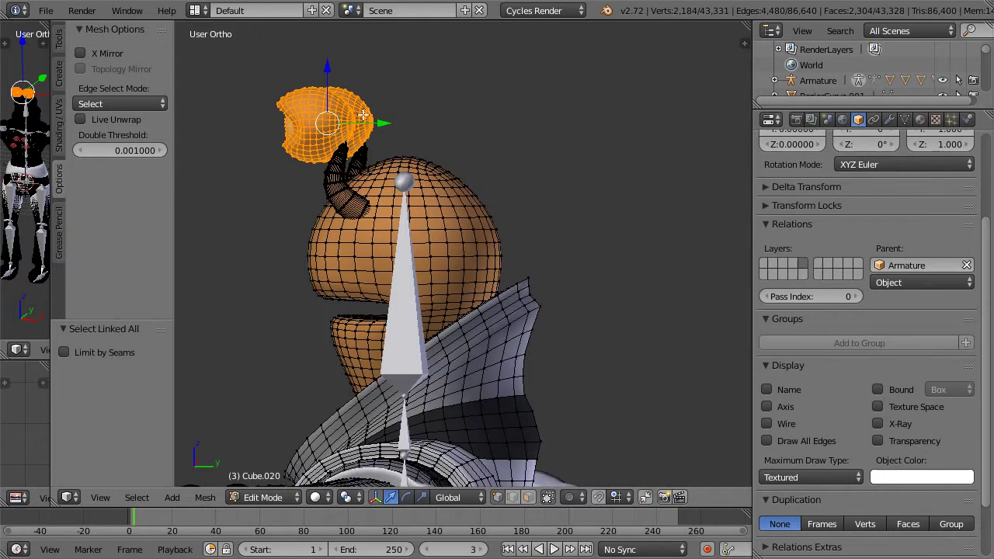
middle_click_drag(363, 115, 442, 124)
- Assign the selected eye geometry to the vertex group Bone.006 with weight 1.000 and return to Object Mode
left_click(904, 120)
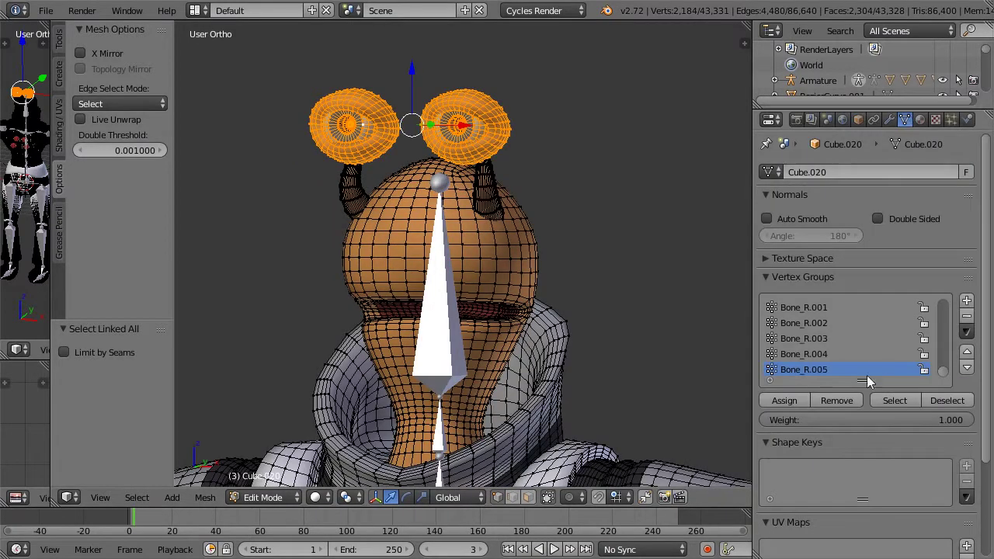
scroll(887, 374, "up", 8)
scroll(887, 375, "up", 5)
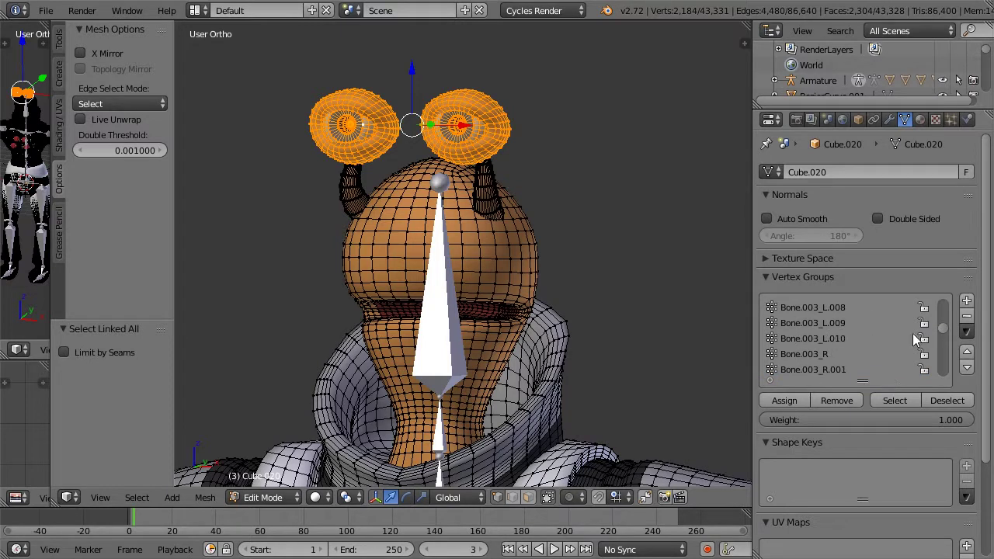
scroll(851, 335, "up", 3)
scroll(853, 337, "up", 15)
scroll(851, 325, "down", 20)
scroll(851, 331, "down", 5)
left_click(824, 341)
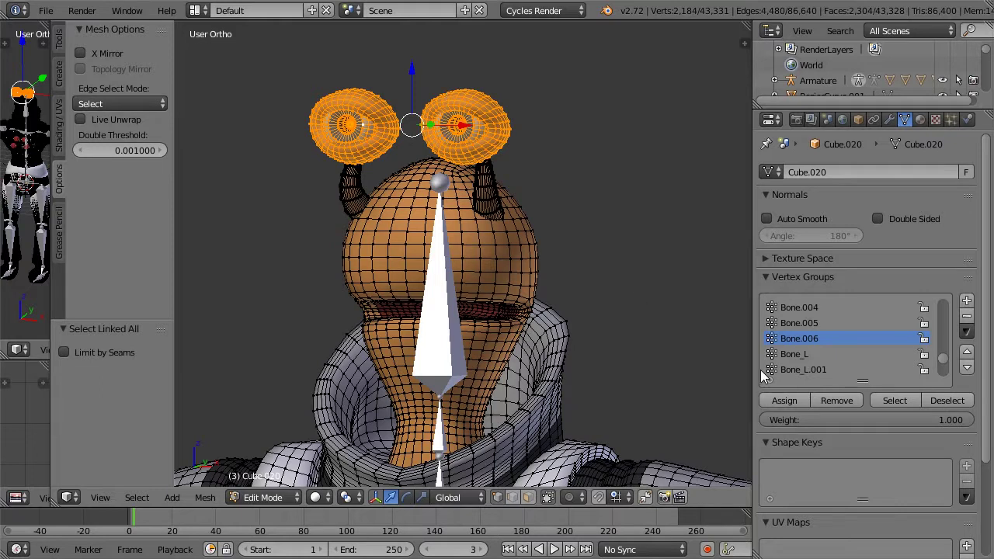
left_click(784, 400)
key("Tab")
- Rotate the head bone about 17° in Pose Mode to test that the eyes follow, and undo the rotation
right_click(450, 276)
key("ctrl+Tab")
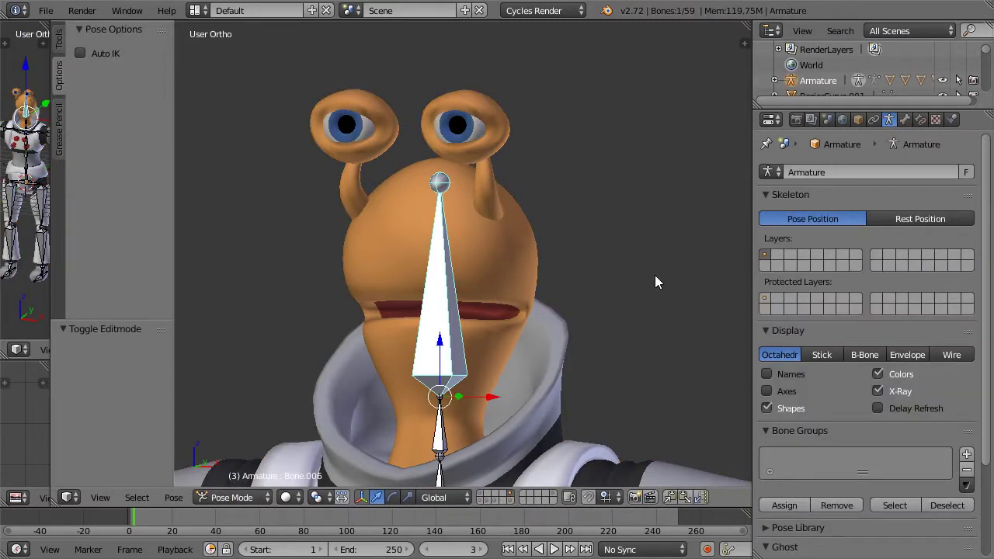
key("r")
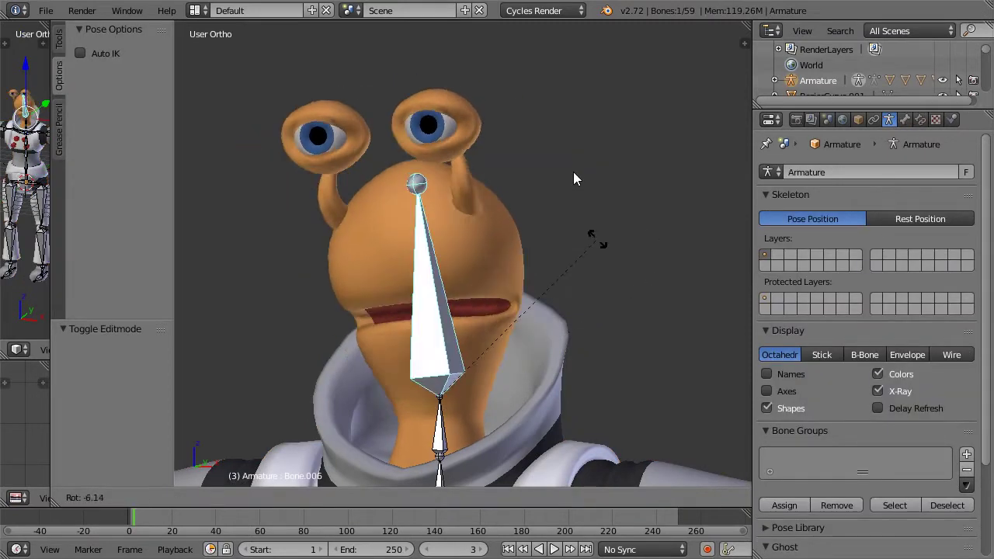
left_click(600, 330)
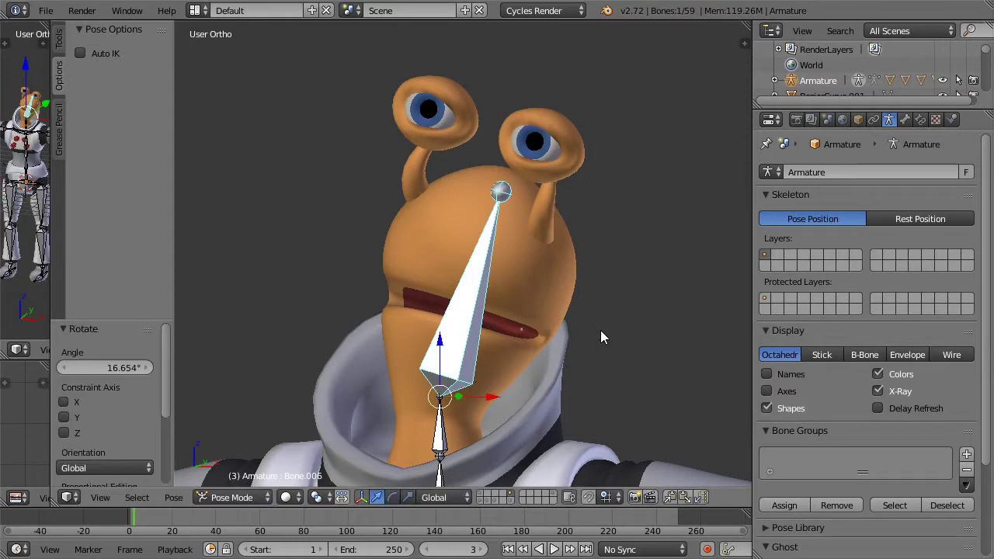
key("ctrl+z")
- Rotate the first bone of the left hand's foremost finger about 40° downward in front view
key("KP_1")
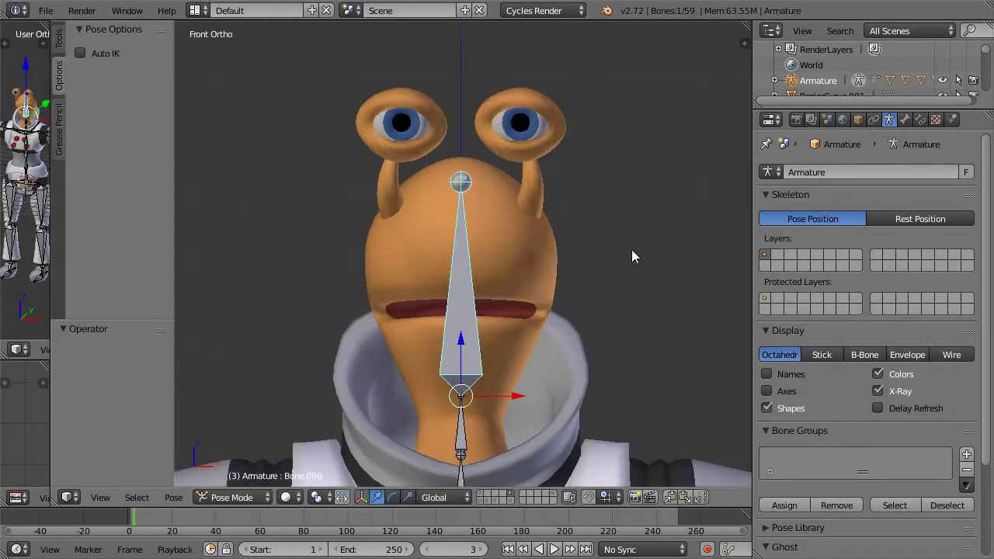
scroll(631, 249, "down", 10)
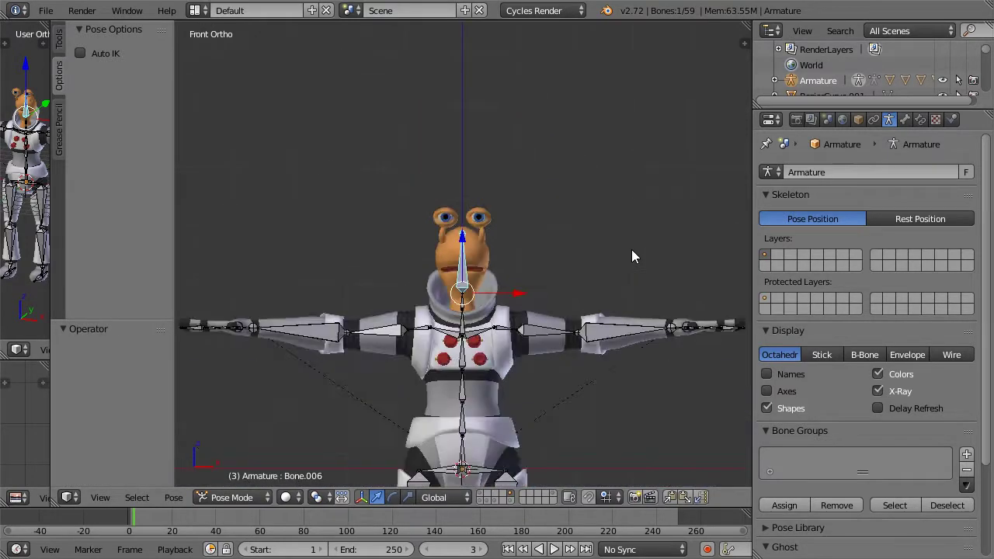
middle_click_drag(637, 150, 623, 268)
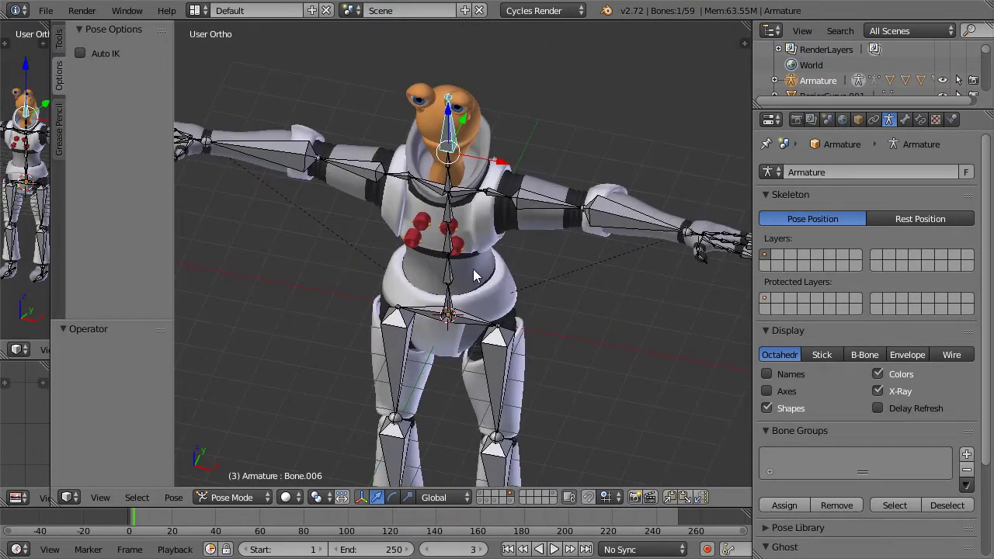
key("KP_Decimal")
scroll(512, 242, "up", 3)
right_click(458, 239)
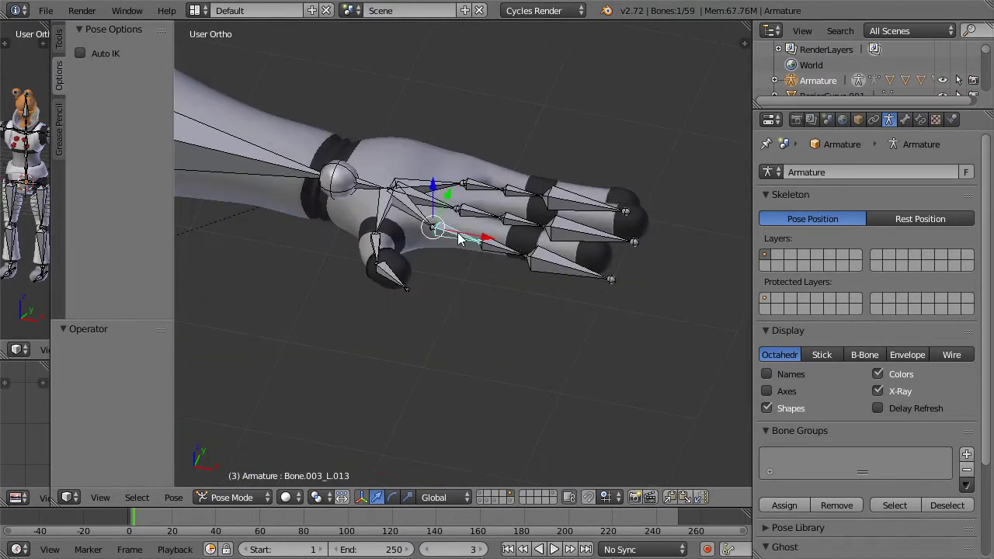
key("KP_1")
key("KP_Decimal")
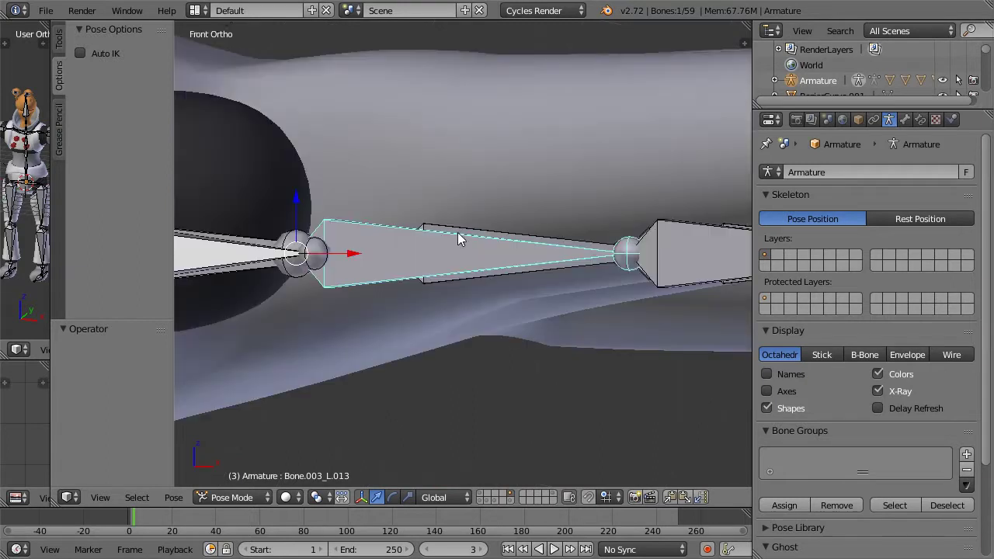
scroll(527, 203, "down", 4)
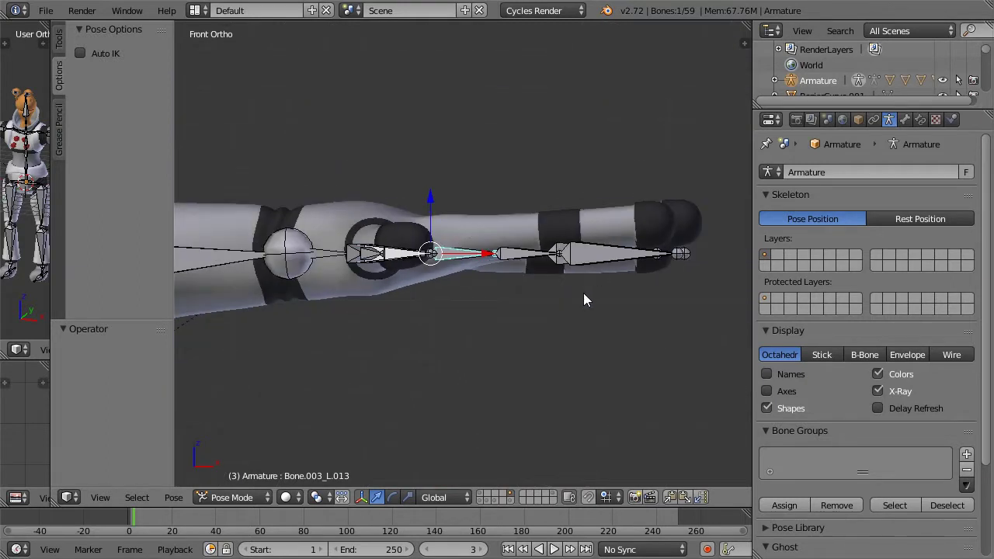
key("r")
left_click(536, 368)
- Curl the same finger by rotating its tip bone about 120° and its middle bone about 75°
right_click(579, 374)
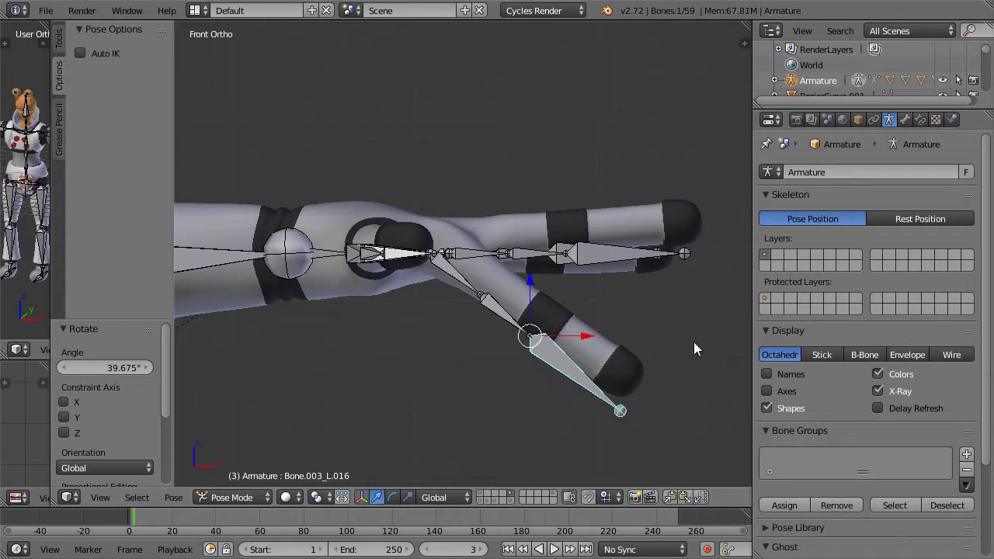
key("r")
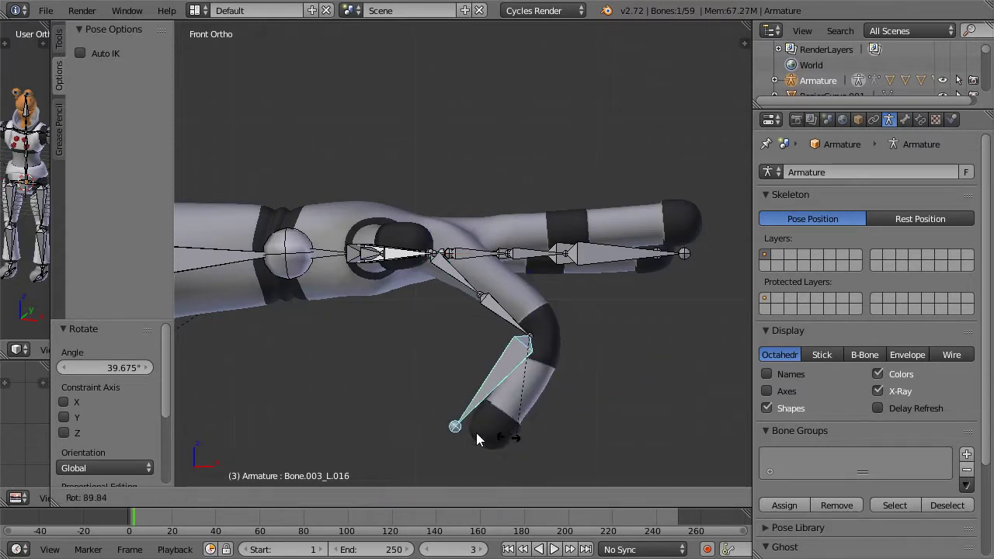
left_click(459, 424)
right_click(488, 304)
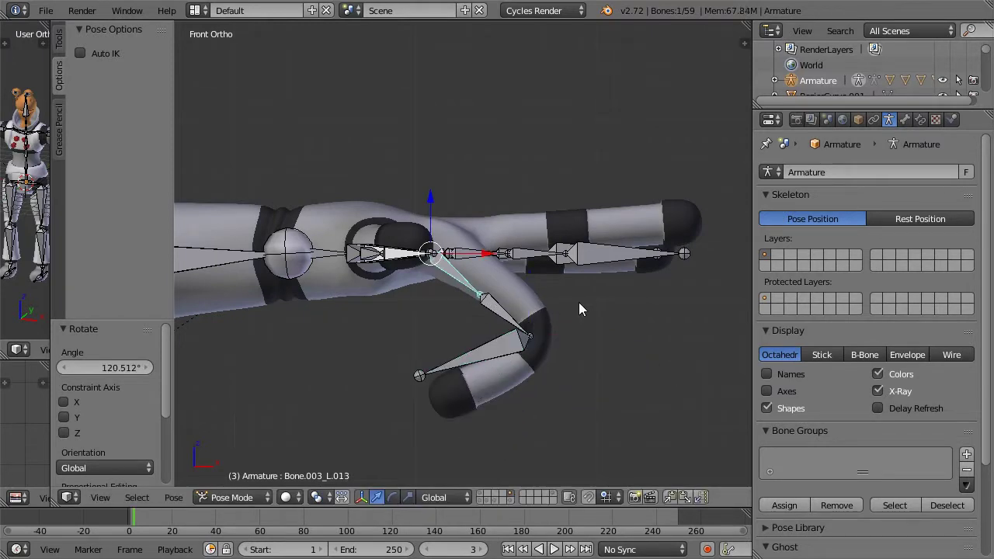
right_click(495, 317)
key("r")
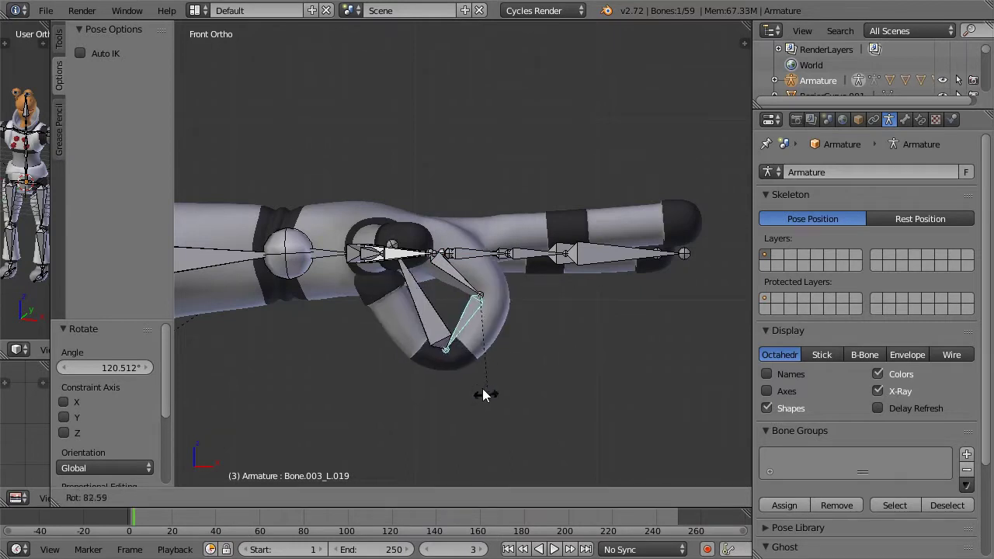
left_click(499, 388)
- Select all bones of the armature and clear their pose rotation, location and scale
scroll(502, 385, "down", 2)
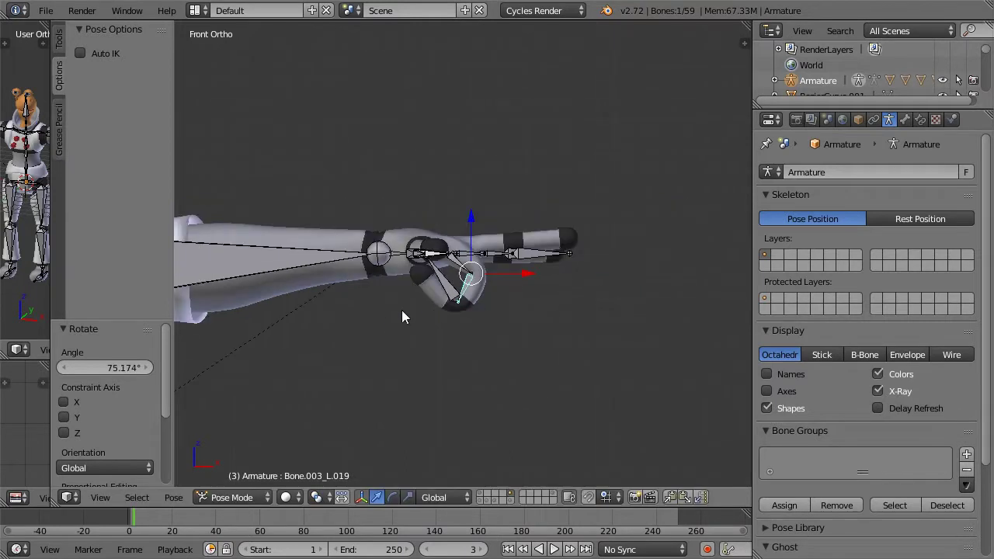
middle_click_drag(401, 310, 381, 320)
middle_click_drag(459, 320, 536, 307)
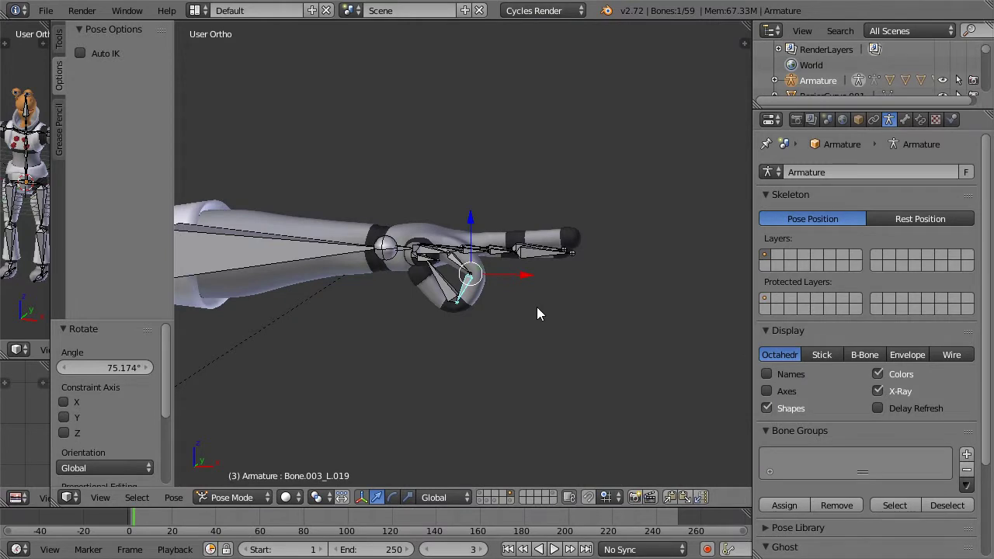
scroll(573, 282, "down", 6)
middle_click_drag(324, 274, 474, 265, "shift")
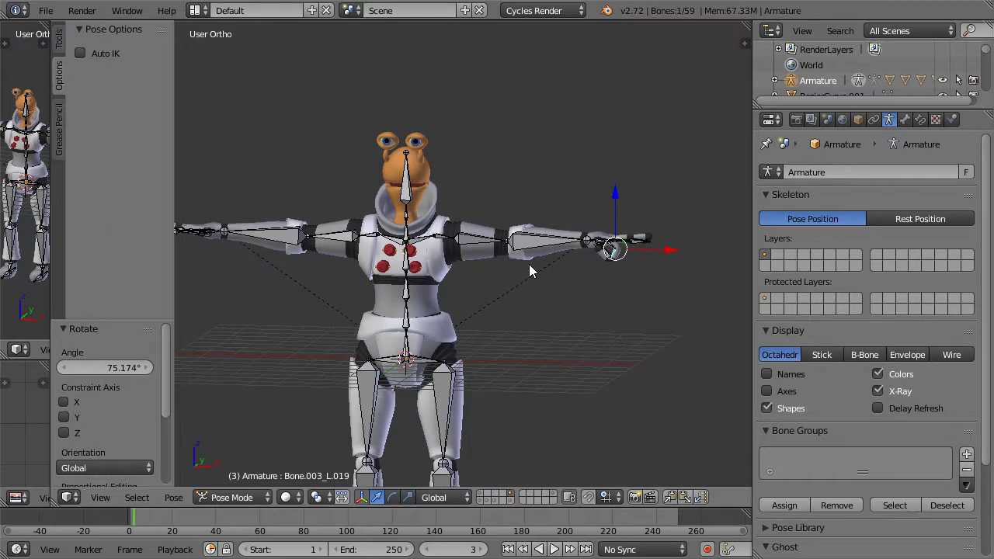
key("a")
key("a")
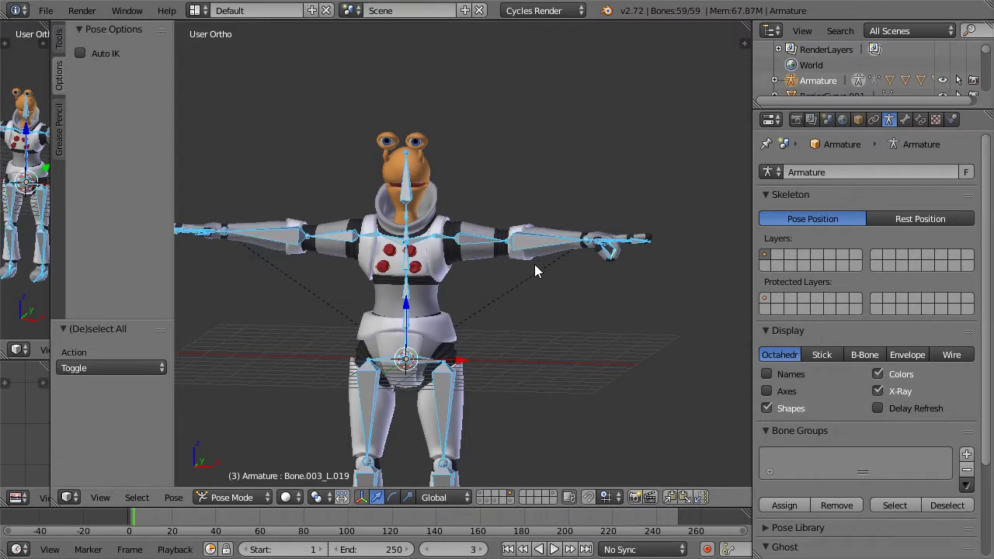
key("alt+r")
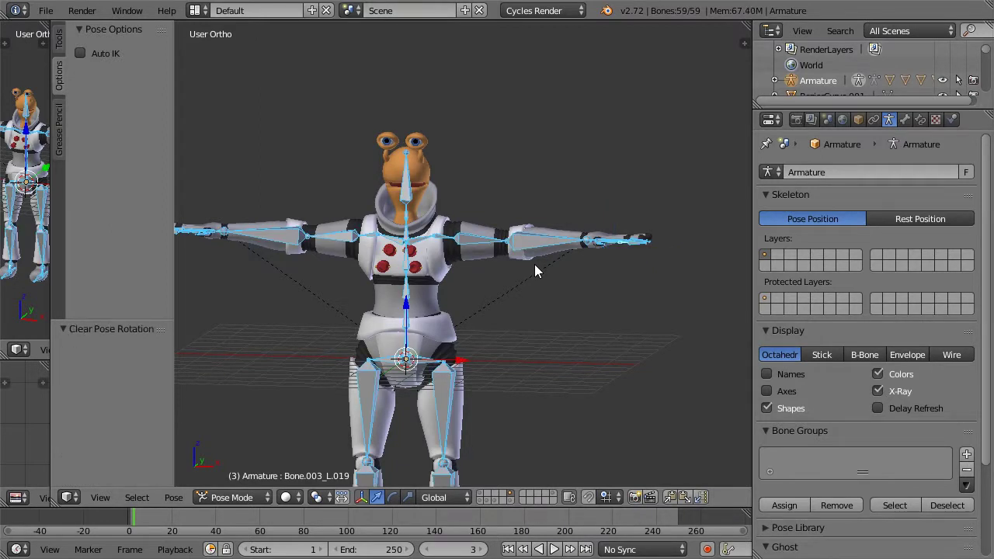
key("alt+g")
key("alt+s")
- Show the helmet's layer together with the body and armature layers
scroll(573, 243, "down", 2)
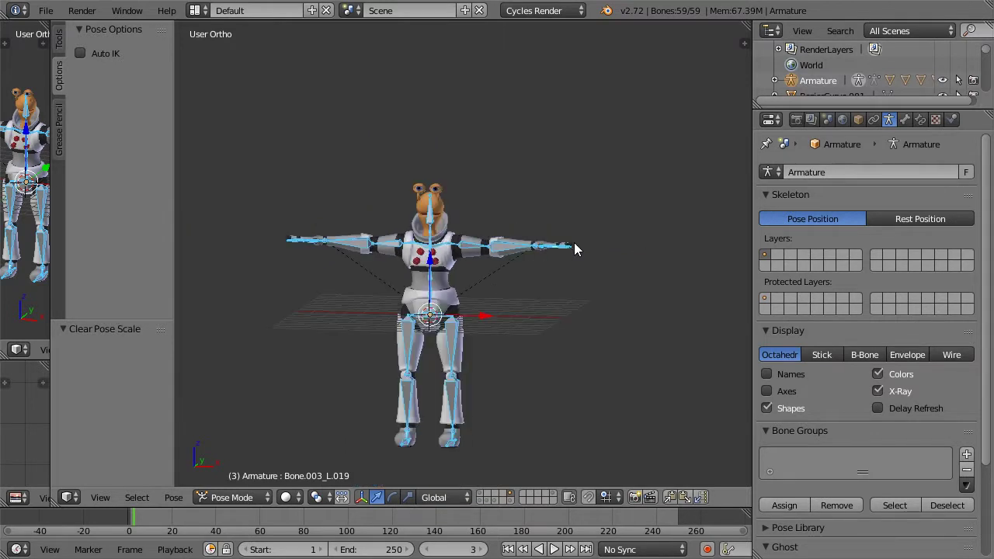
scroll(575, 247, "up", 1)
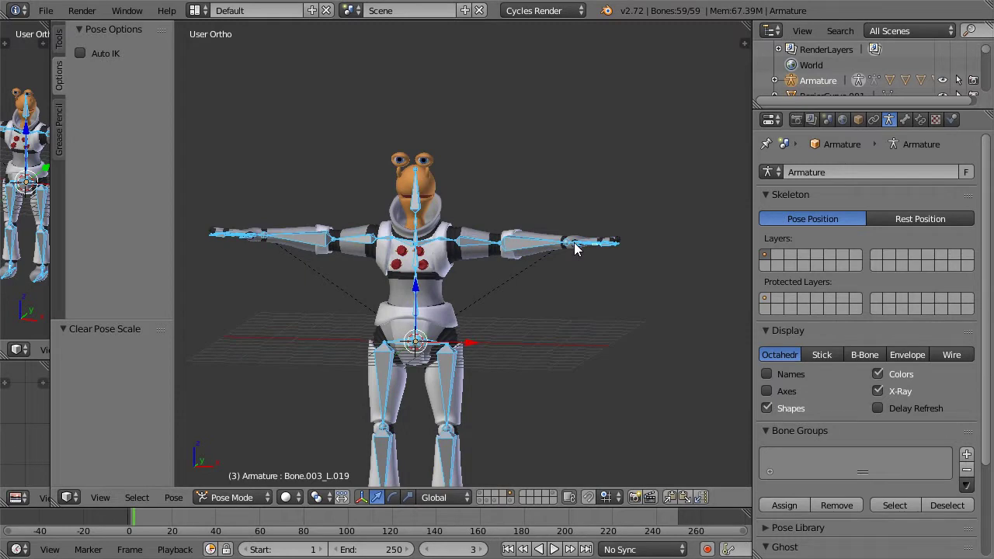
left_click(510, 497)
scroll(552, 281, "down", 2)
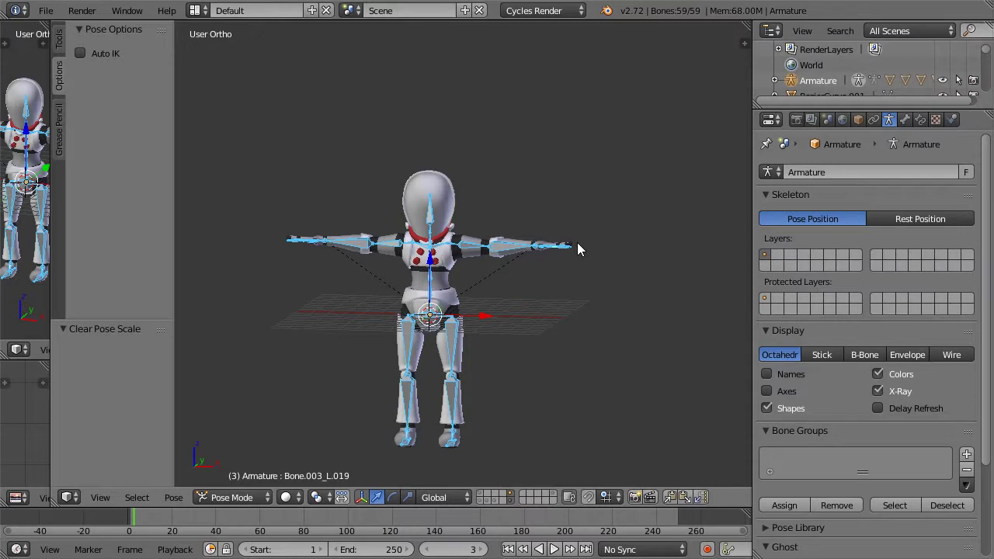
- Hide the tool shelf and enlarge the secondary 3D view and image editor to about half of the workspace
key("t")
mouse_move(51, 189)
left_mouse_down()
mouse_move(332, 191)
mouse_move(52, 195)
left_mouse_up()
key("KP_0")
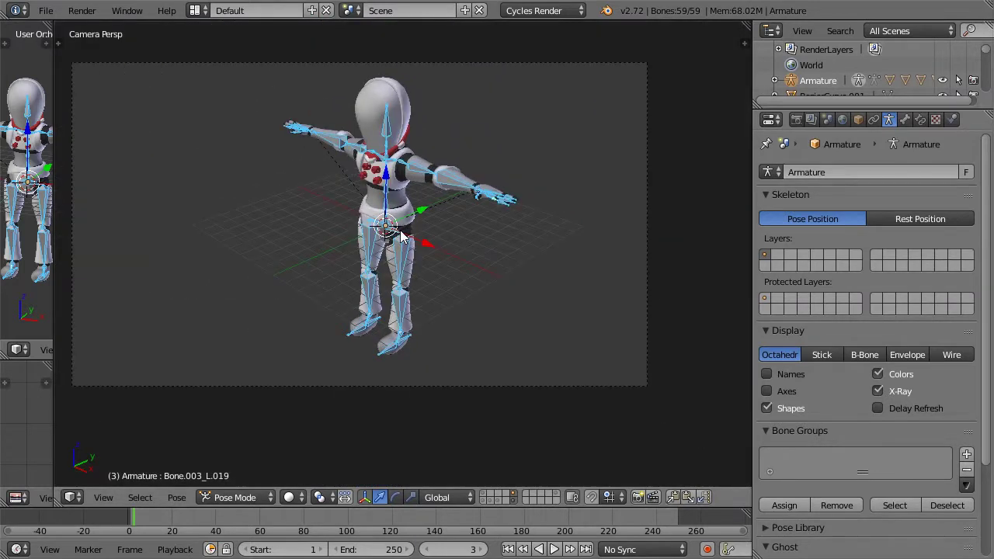
middle_click_drag(389, 218, 438, 211)
scroll(438, 212, "up", 3)
middle_click_drag(496, 222, 462, 235, "shift")
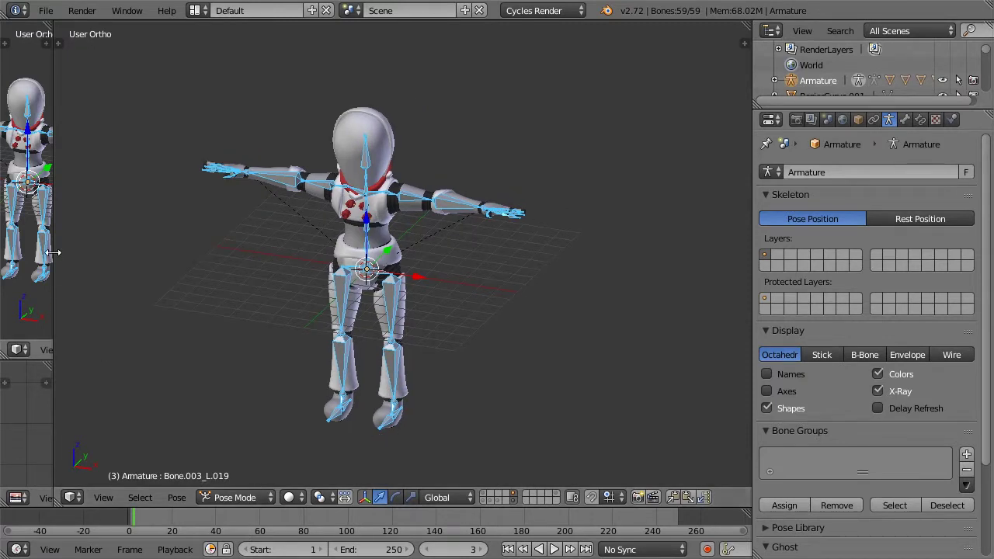
left_click_drag(284, 252, 412, 242)
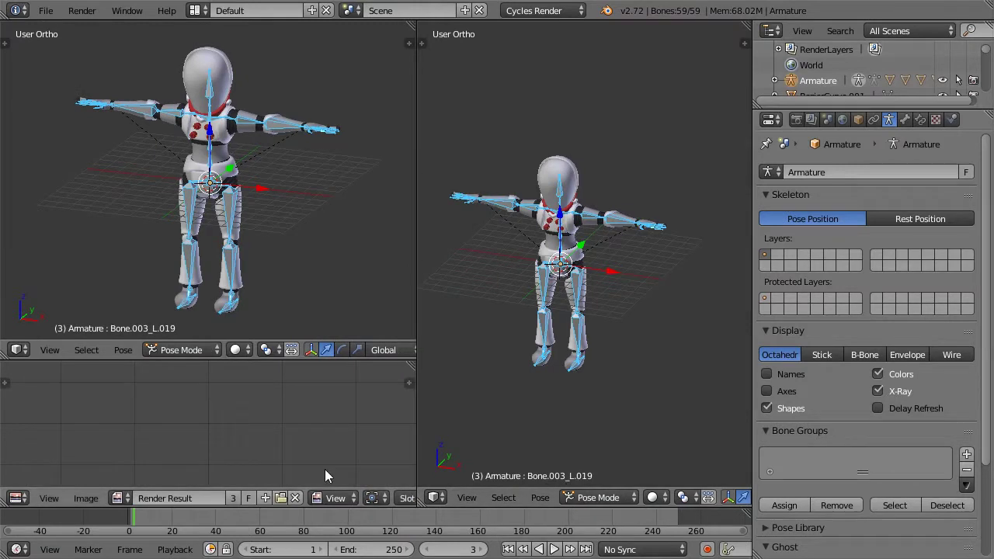
- Show the camera's layer in addition to the visible character layers
middle_click_drag(676, 501, 391, 498)
left_click(634, 491, "shift")
scroll(292, 353, "down", 5)
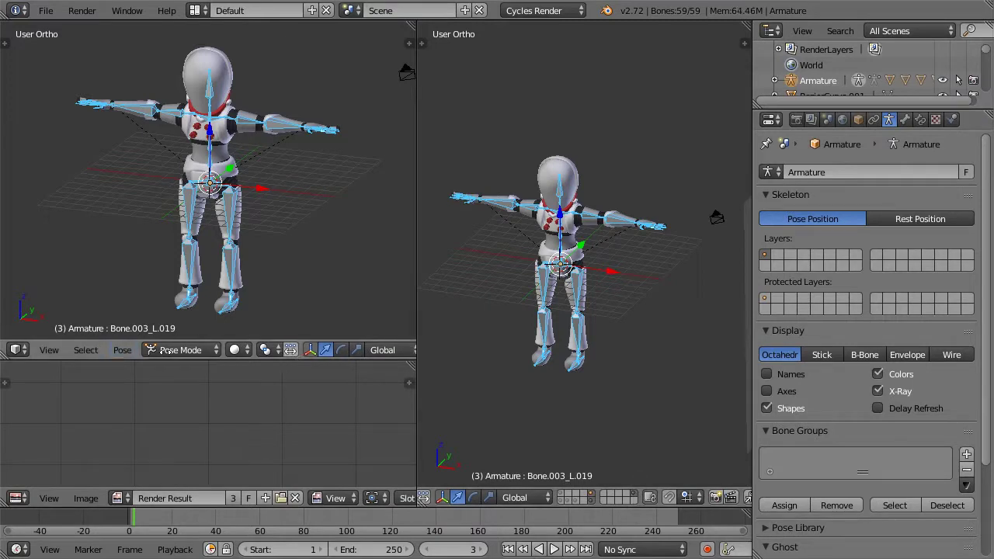
- Set the viewport shading of the smaller 3D view above the image editor to Rendered
scroll(125, 354, "down", 2)
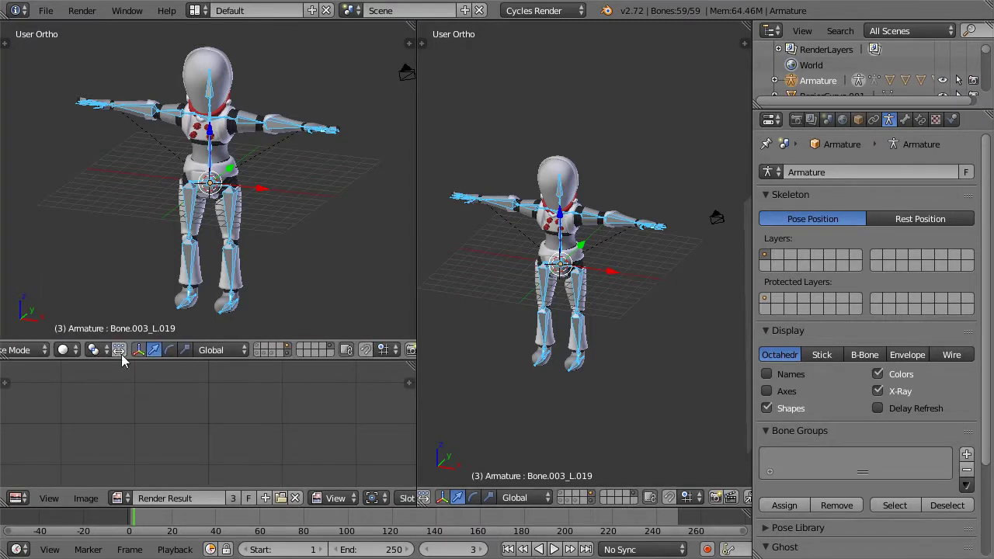
left_click(72, 354)
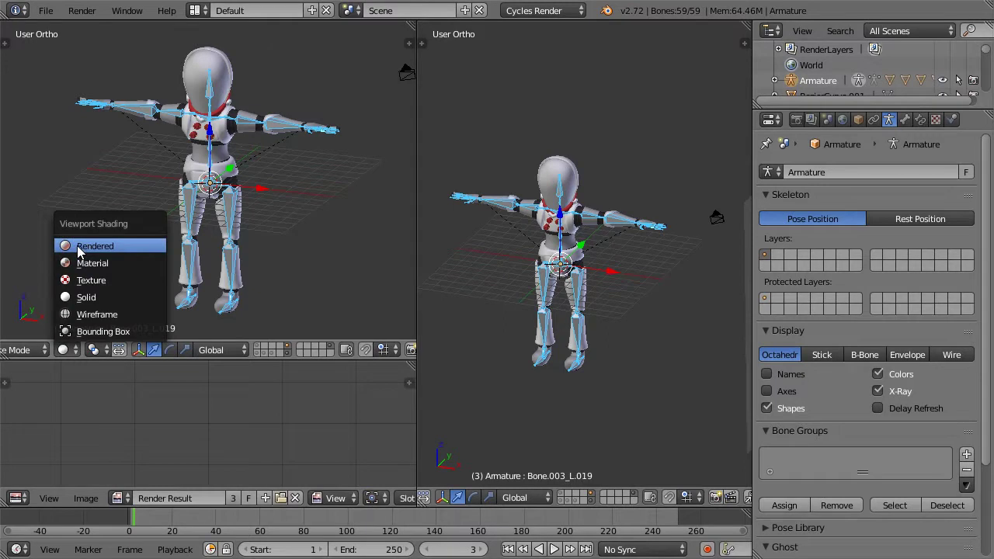
left_click(77, 245)
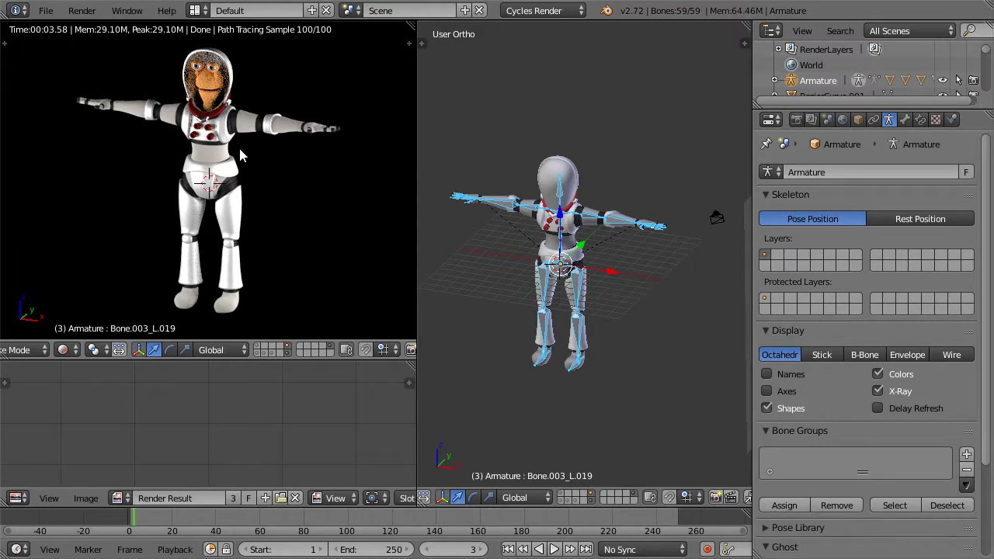
- Rotate the right and left shoulder bones downward in front view, the left one by about 48 degrees
right_click(531, 214)
scroll(532, 214, "up", 4)
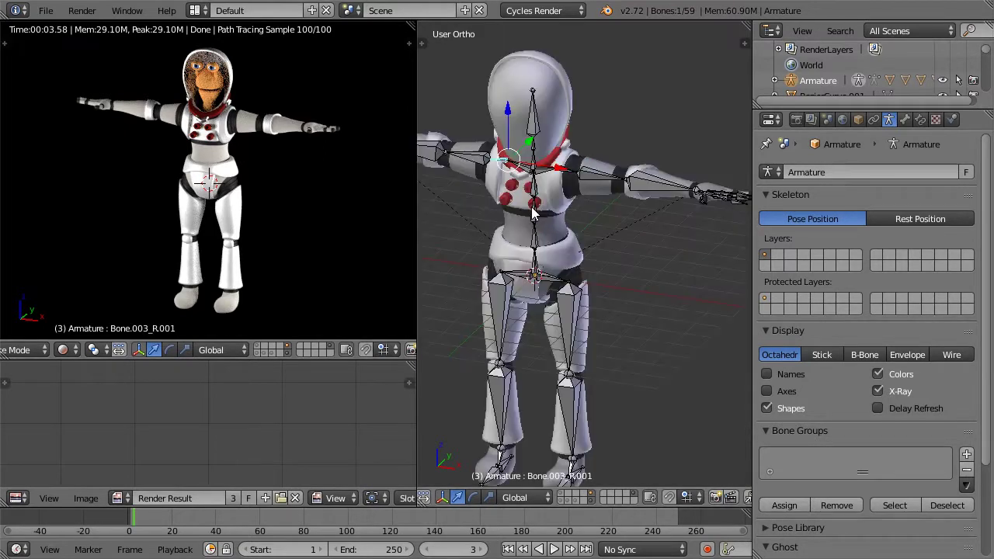
key("KP_1")
middle_click_drag(520, 182, 610, 157, "shift")
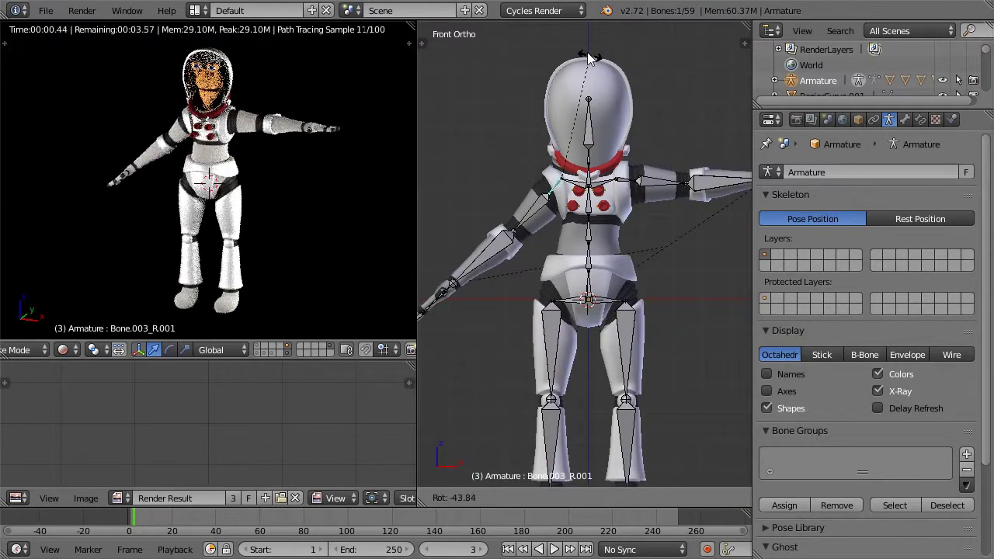
left_click(613, 179)
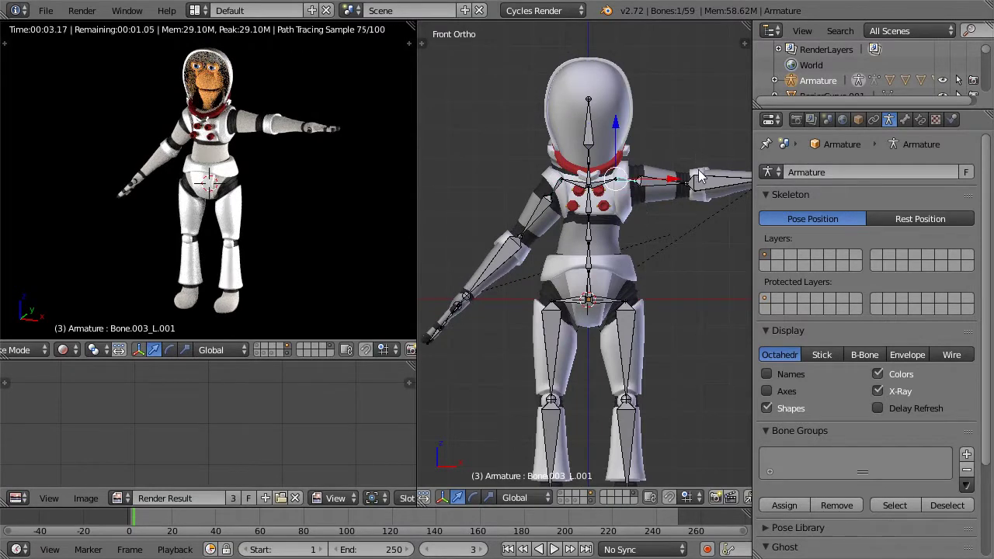
key("r")
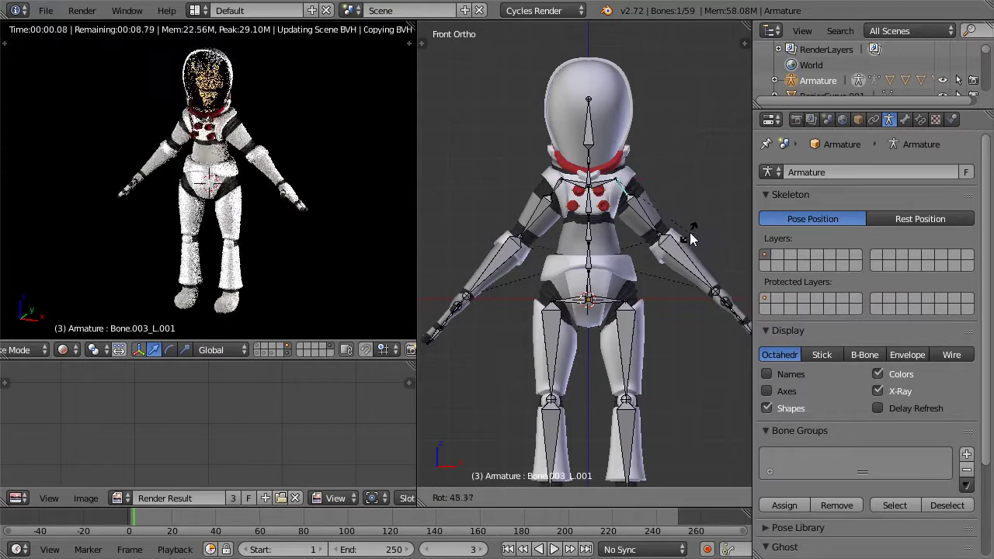
left_click(691, 240)
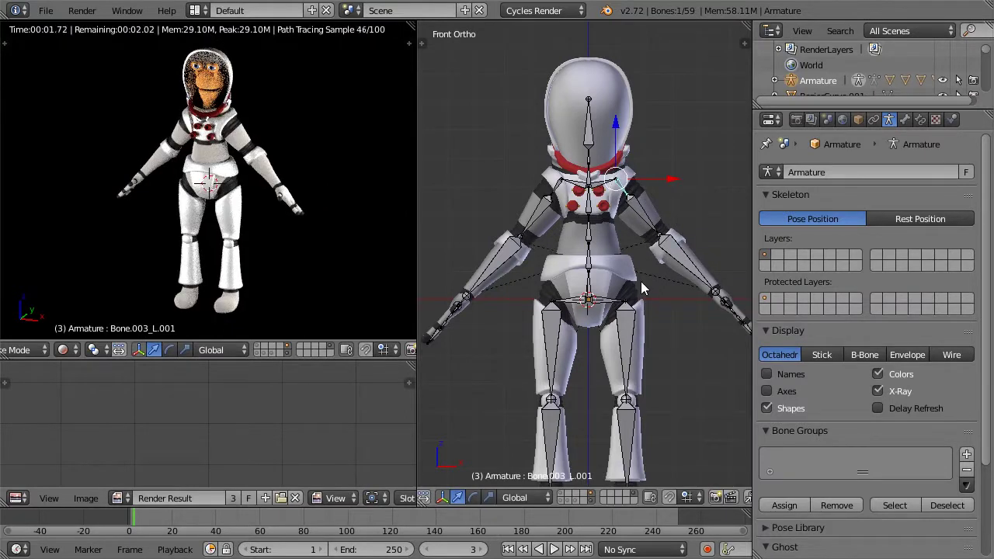
- Rotate both shoulder bones partway back up in front view, the left one by about 30 degrees
key("r")
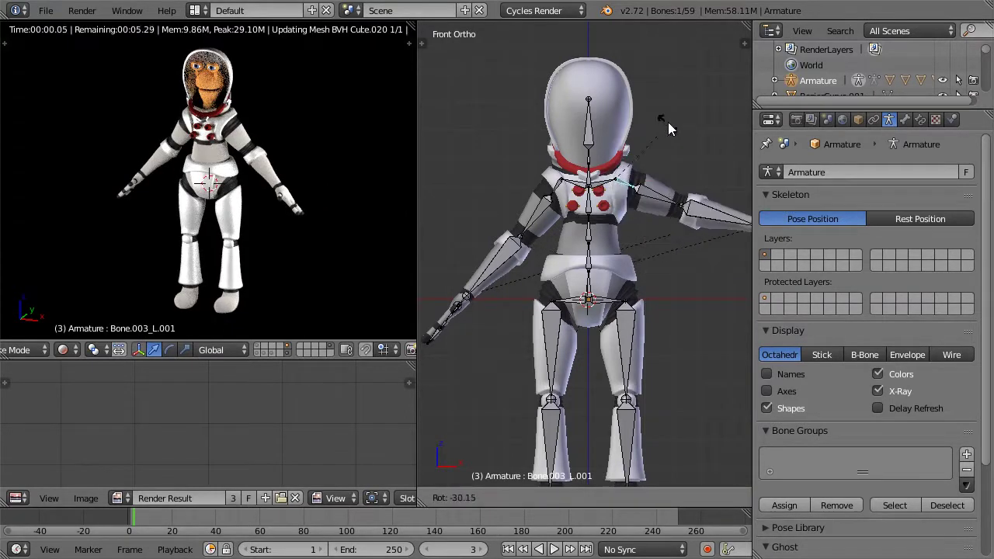
left_click(668, 122)
key("r")
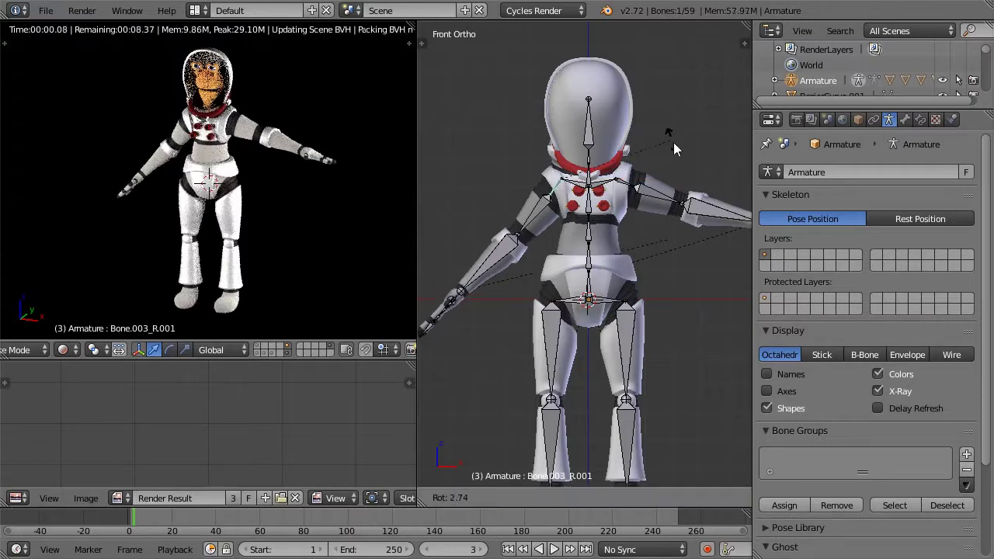
left_click(681, 191)
- Rotate the left and right upper arm bones downward to lower the arms diagonally, the right one by about 24 degrees
right_click(654, 199)
key("r")
left_click(704, 200)
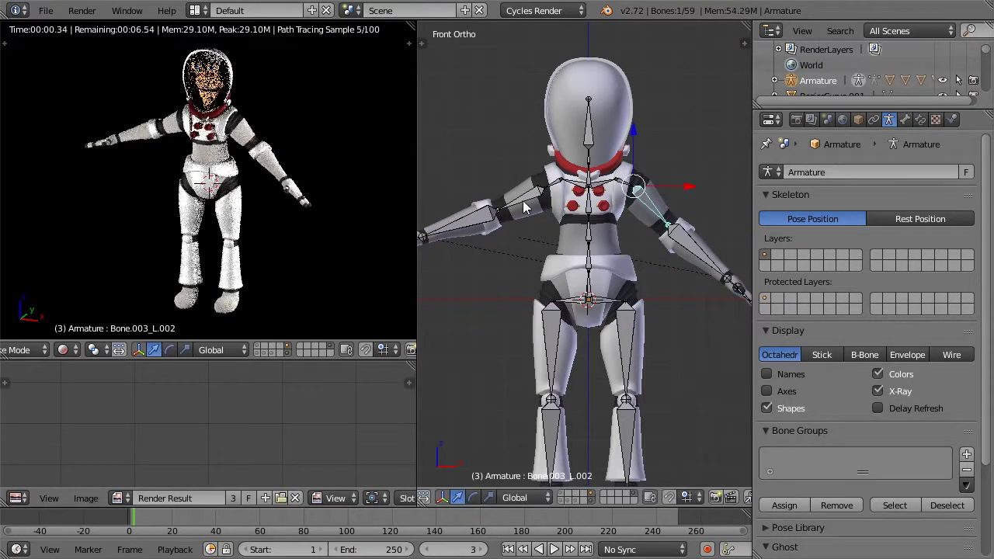
key("r")
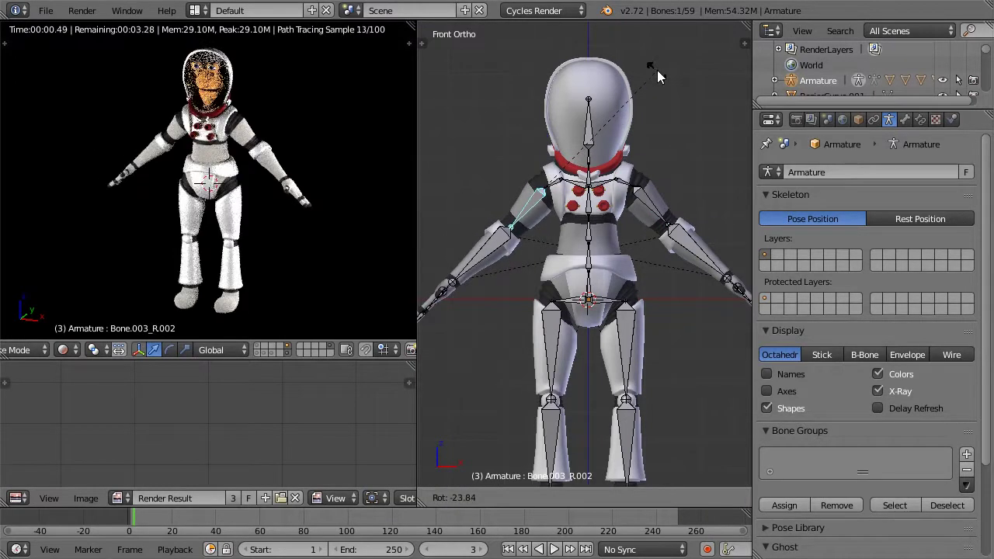
left_click(657, 75)
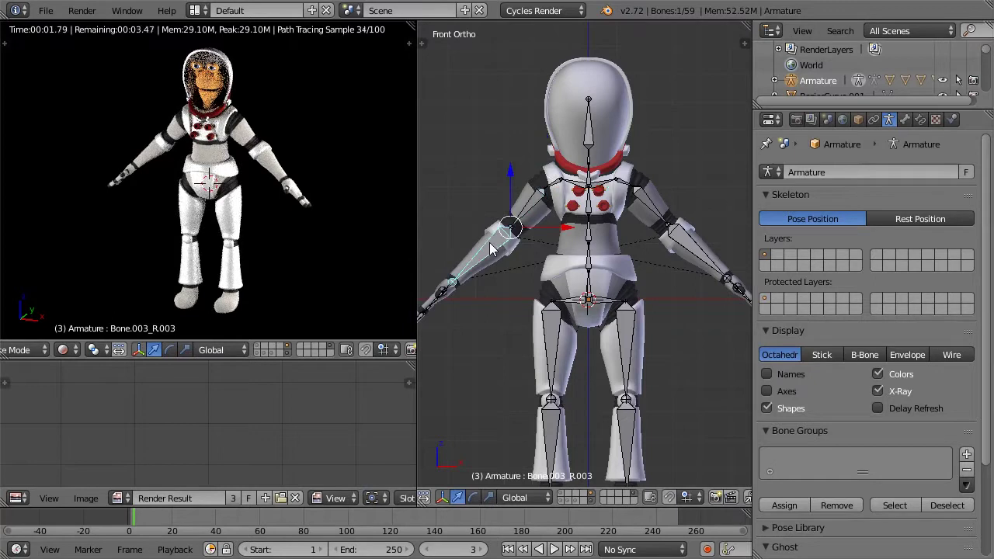
- Show the rotation manipulator for the right forearm bone and set the transform orientation to Normal
key("KP_7")
middle_click_drag(570, 148, 548, 113)
left_click(474, 497)
middle_click_drag(558, 159, 511, 184)
left_click(540, 498)
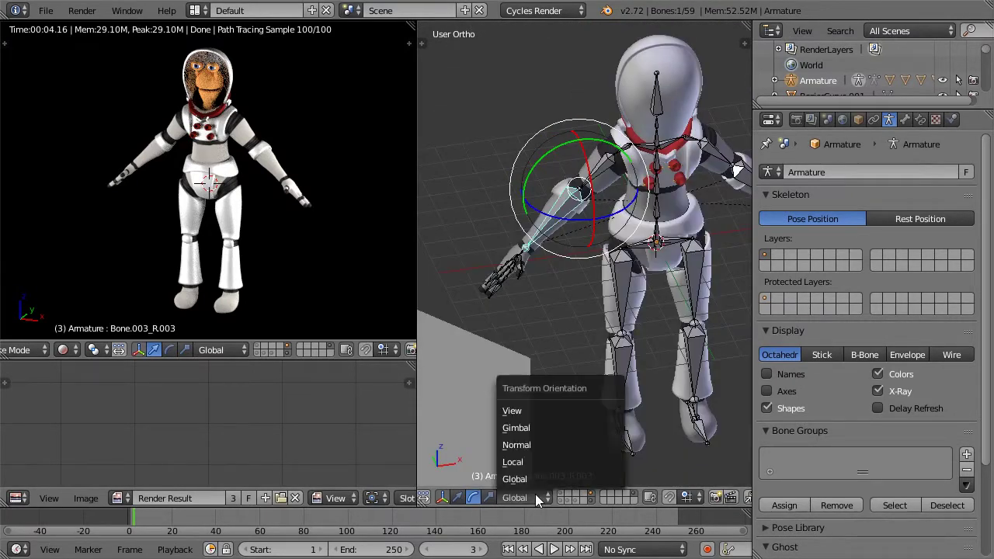
left_click(534, 445)
- Bend the right forearm forward at the elbow and trackball-rotate the right upper arm closer to the body
middle_click_drag(553, 183, 603, 192)
left_click_drag(598, 187, 645, 200)
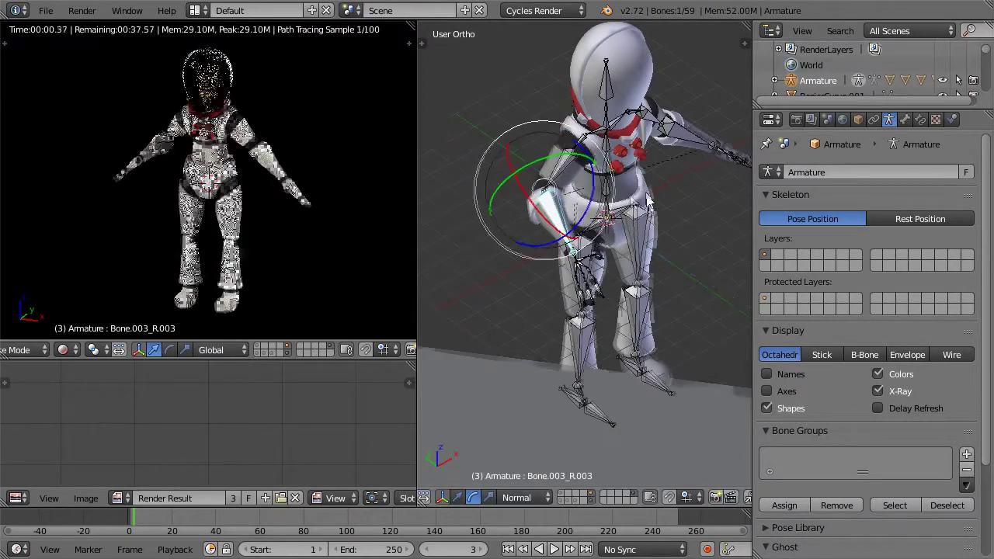
middle_click_drag(648, 200, 666, 152)
key("r")
key("r")
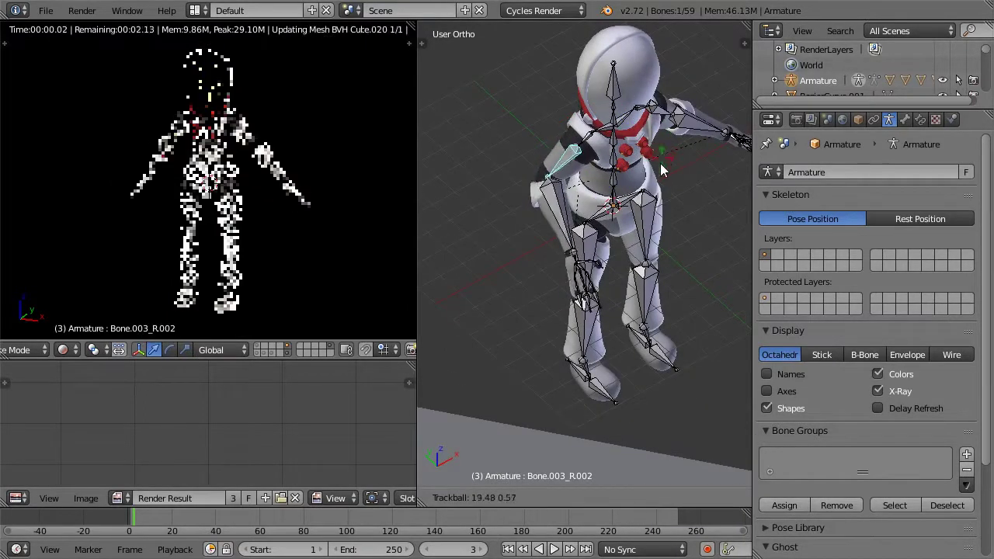
left_click(655, 181)
- Swing the right upper arm slightly outward and rotate it about 9 degrees around its normal Z axis
middle_click_drag(654, 181, 599, 147)
mouse_move(674, 229)
middle_mouse_down()
mouse_move(644, 220)
mouse_move(659, 217)
middle_mouse_up()
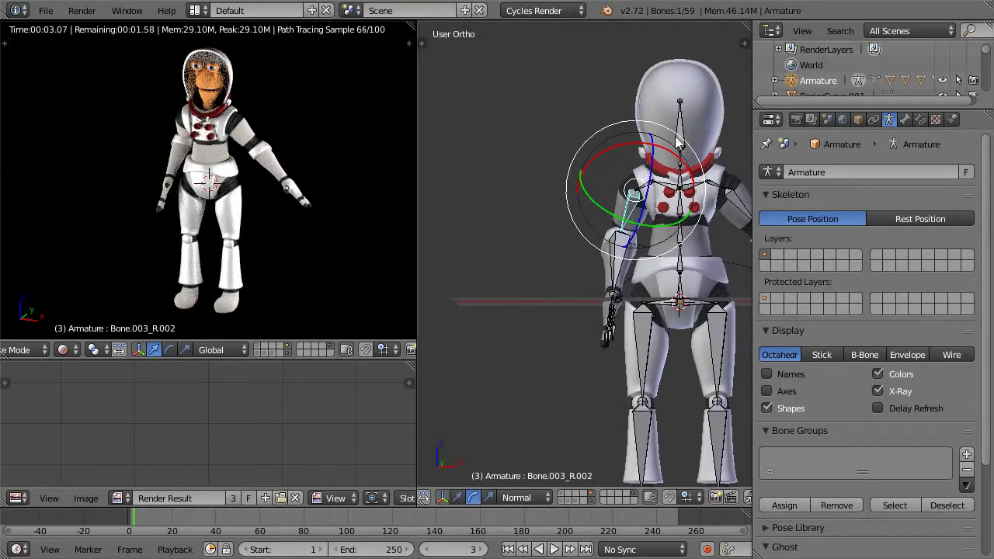
left_click_drag(675, 159, 621, 209)
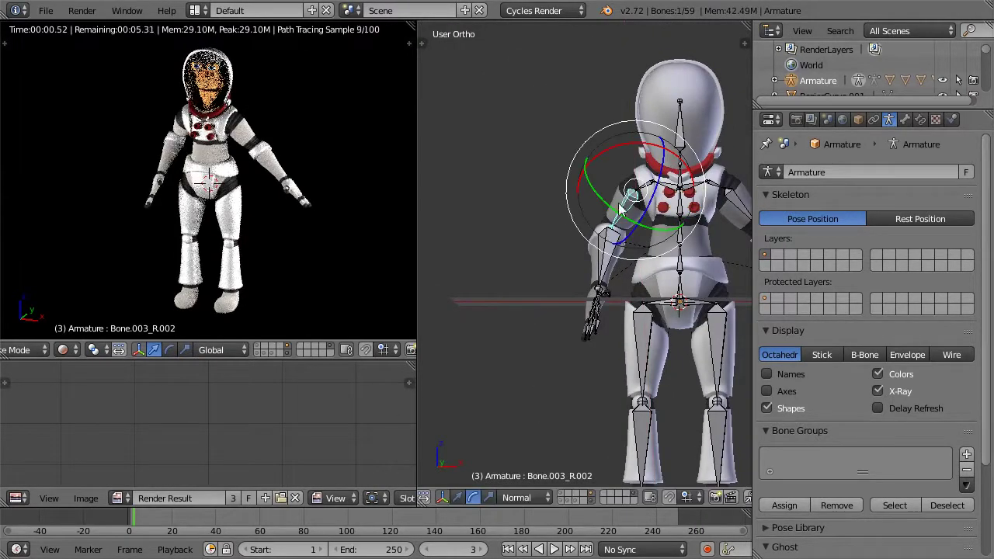
key("r")
key("z")
key("z")
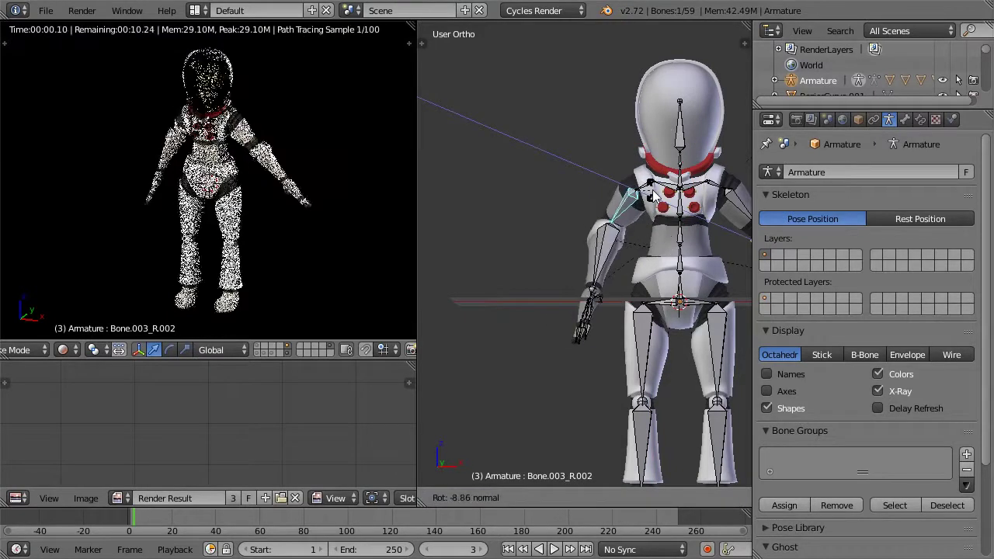
left_click(651, 190)
- Raise the right upper arm outward, moving the elbow away from the torso
right_click(654, 174)
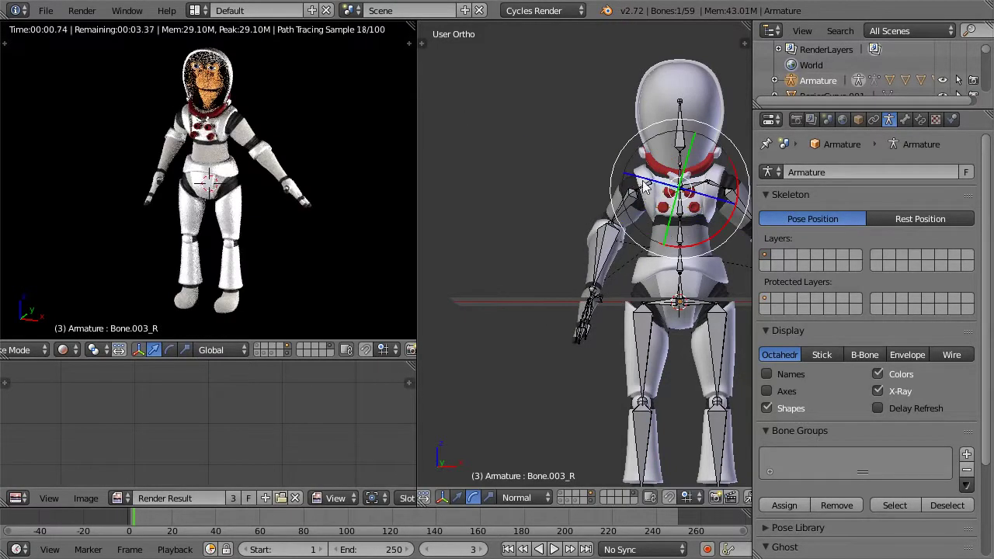
right_click(640, 184)
left_click_drag(673, 117, 628, 194)
right_click(627, 194)
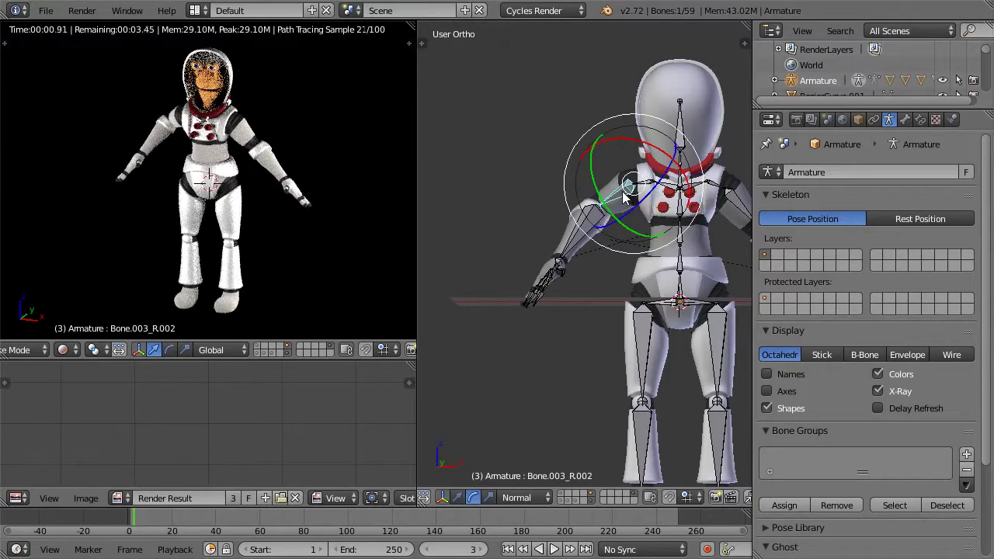
- Adjust the right arm's rotation from the side and bend the forearm inward by about 50 degrees around its normal Z axis
middle_click_drag(648, 150, 584, 142)
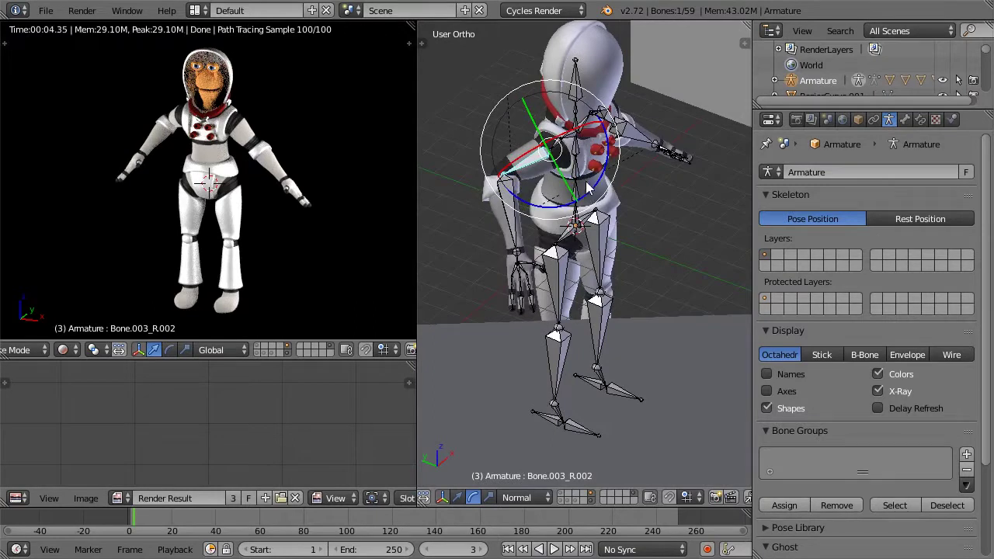
left_click_drag(595, 188, 593, 191)
middle_click_drag(593, 191, 585, 132)
left_click_drag(573, 116, 571, 133)
middle_click_drag(554, 180, 528, 146)
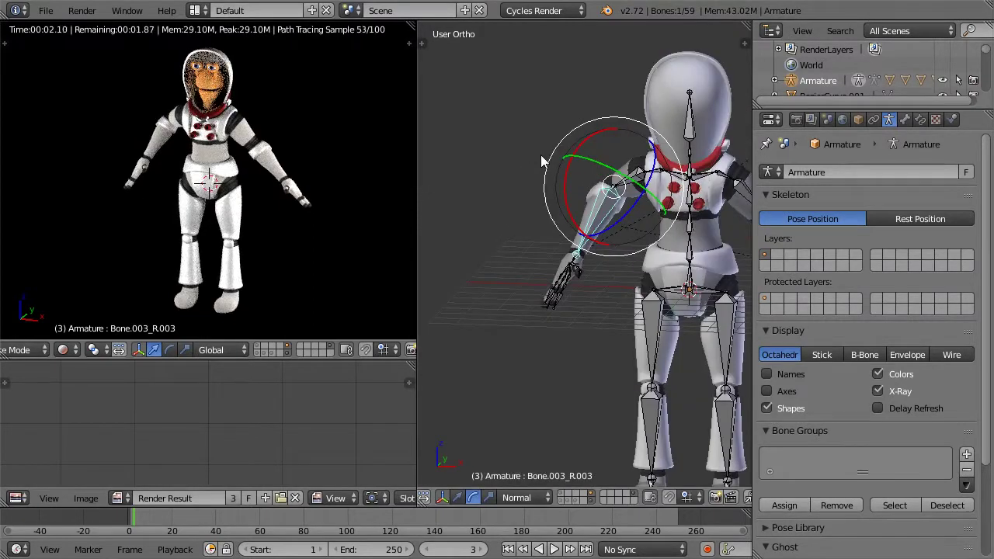
key("r")
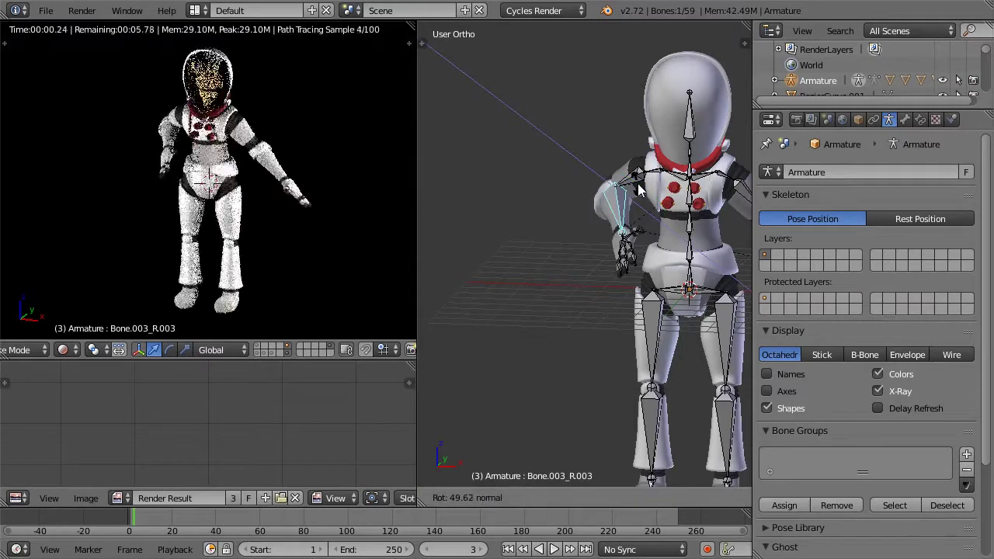
left_click(638, 190)
- Rotate the right upper arm around its normal axes to bring the hand beside the hip, and check it in the rendered view
middle_click_drag(638, 191, 551, 164)
mouse_move(581, 144)
left_mouse_down()
mouse_move(578, 165)
mouse_move(584, 134)
left_mouse_up()
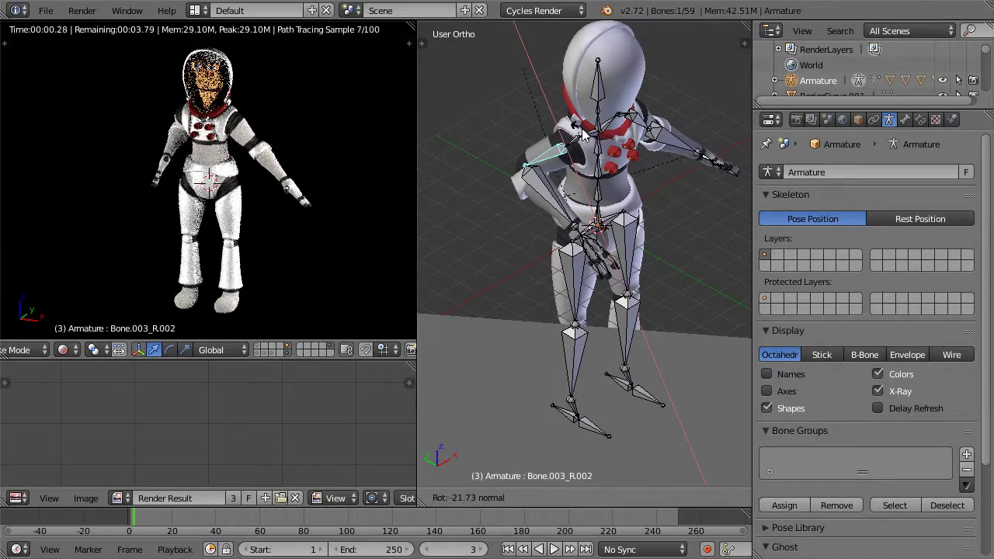
left_click_drag(614, 163, 614, 163)
middle_click_drag(621, 188, 527, 157)
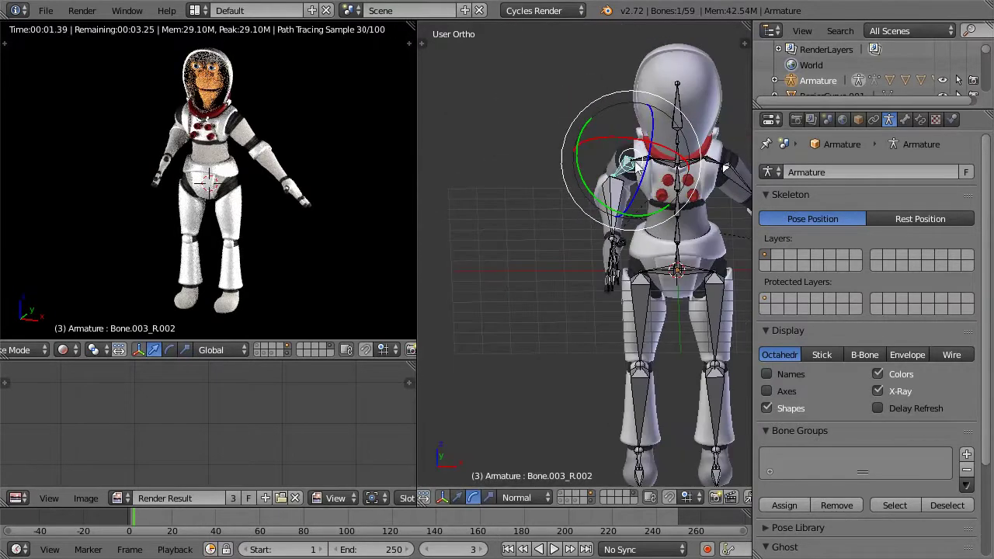
left_click_drag(643, 188, 632, 229)
scroll(223, 159, "up", 6)
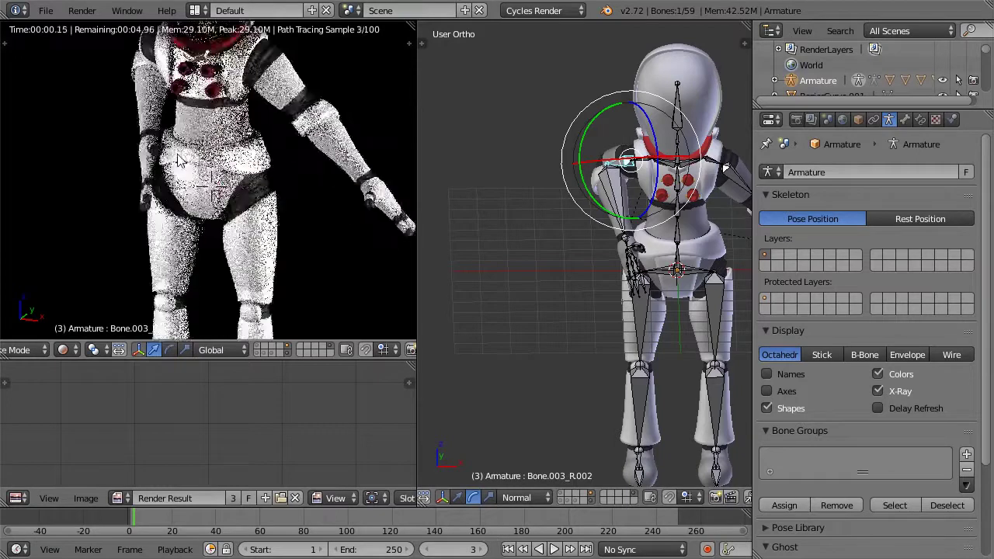
scroll(300, 137, "down", 3)
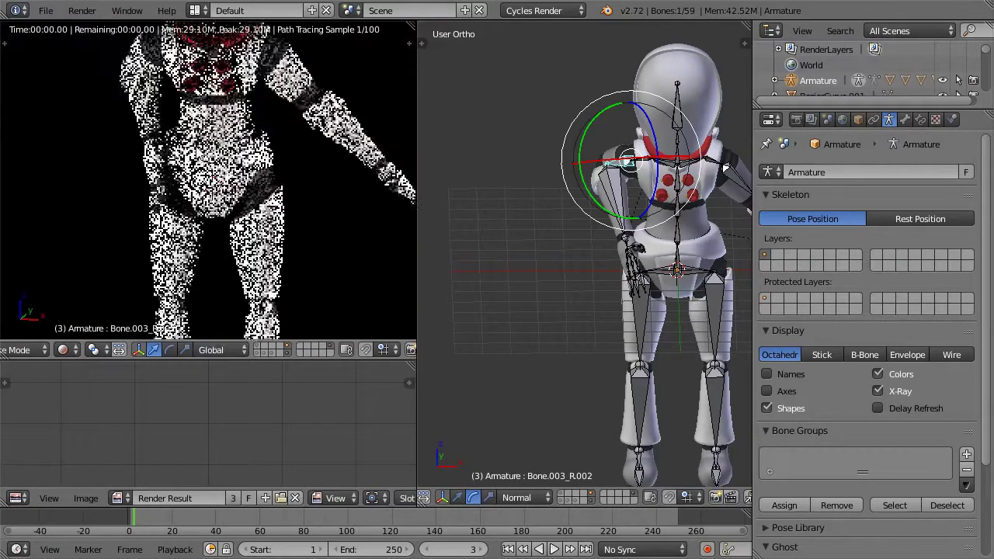
scroll(656, 231, "up", 4)
scroll(718, 285, "down", 3)
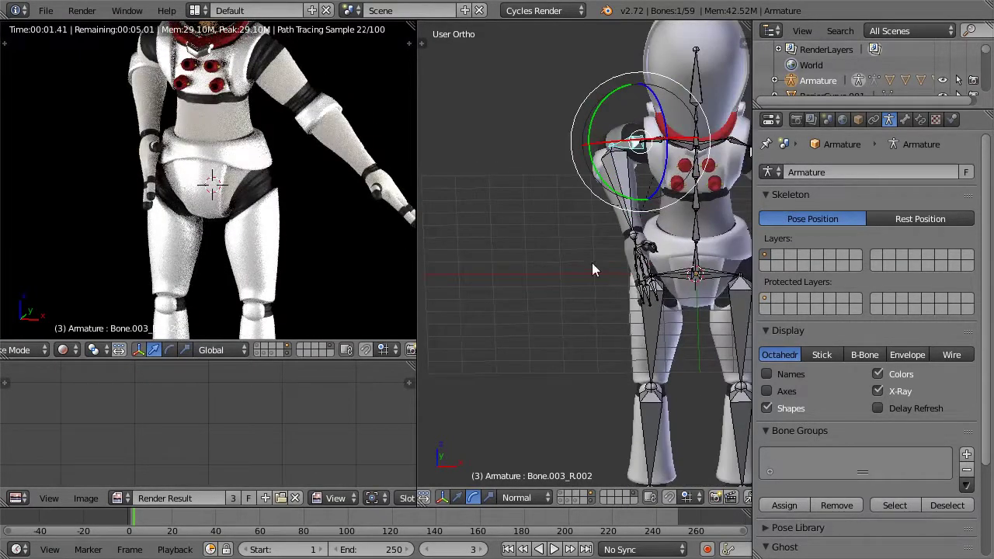
- Tilt the lowest spine bone slightly toward the character's right in front view
key("KP_1")
scroll(593, 267, "down", 2)
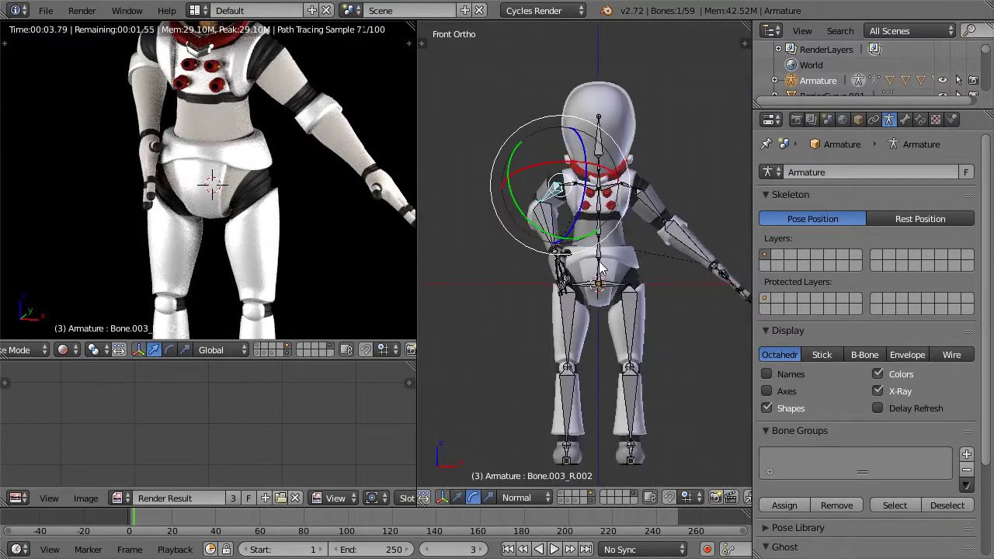
middle_click_drag(643, 306, 590, 281, "shift")
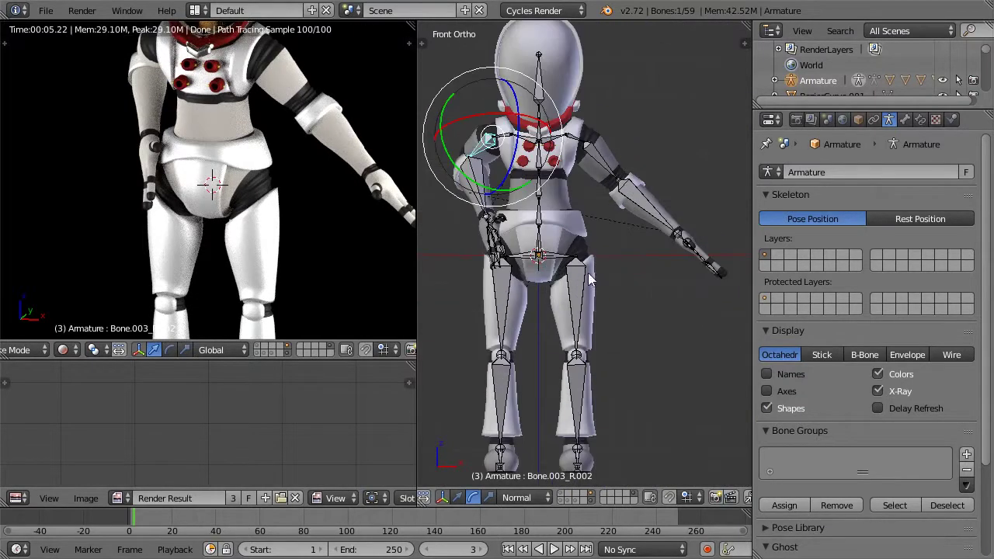
right_click(538, 247)
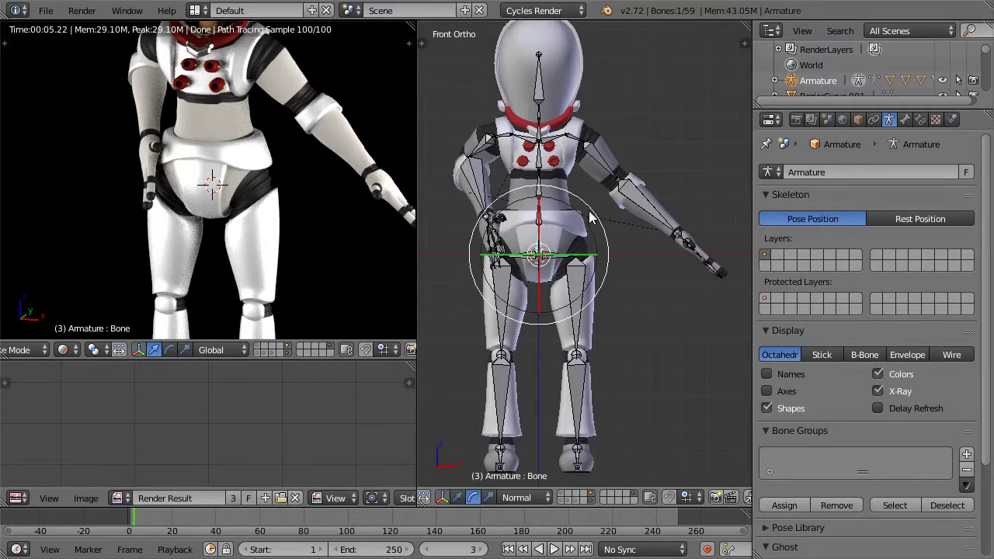
key("r")
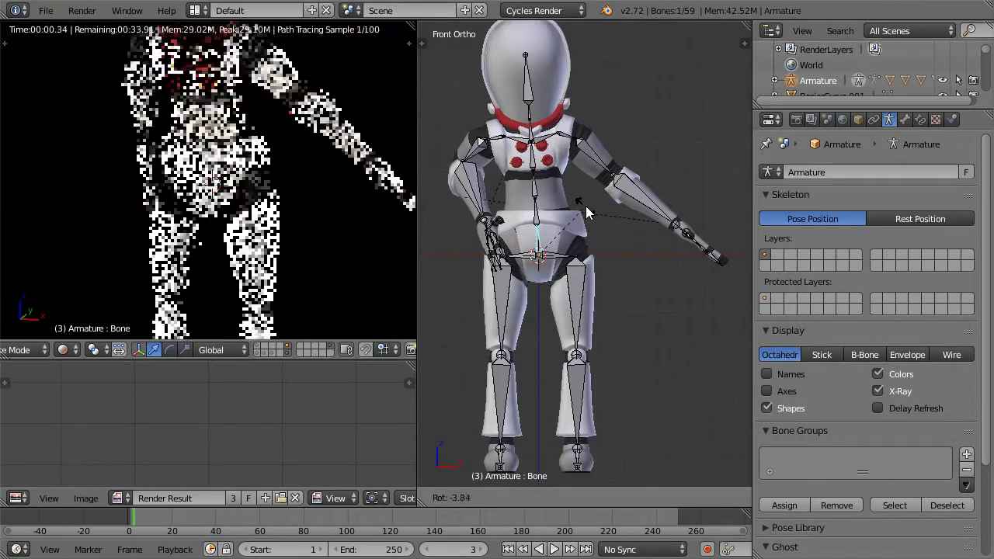
left_click(587, 215)
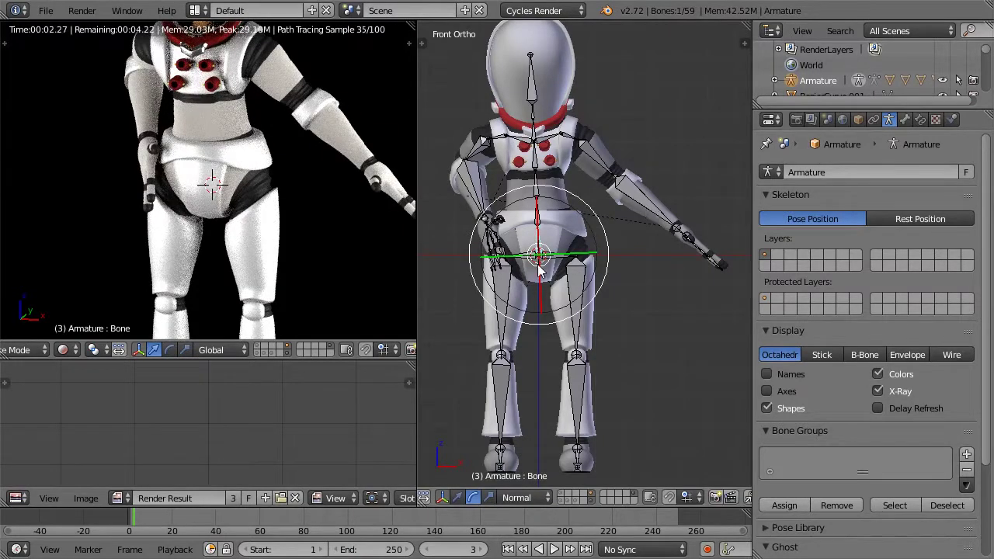
- Rotate all bones of the armature together by about 7 degrees in front view, leaning the whole character sideways
scroll(576, 253, "up", 3)
middle_click_drag(574, 252, 541, 260)
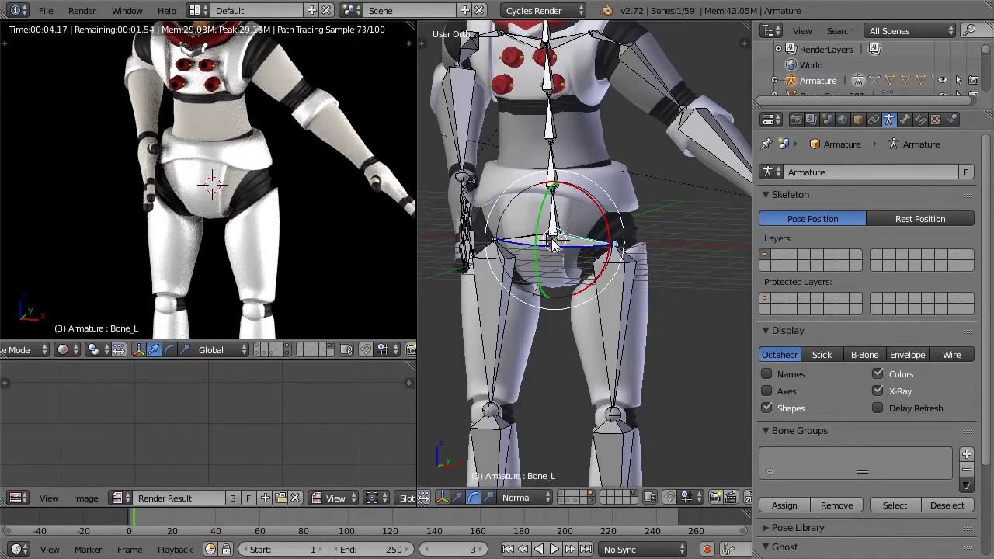
right_click(550, 180)
right_click(549, 217)
key("KP_1")
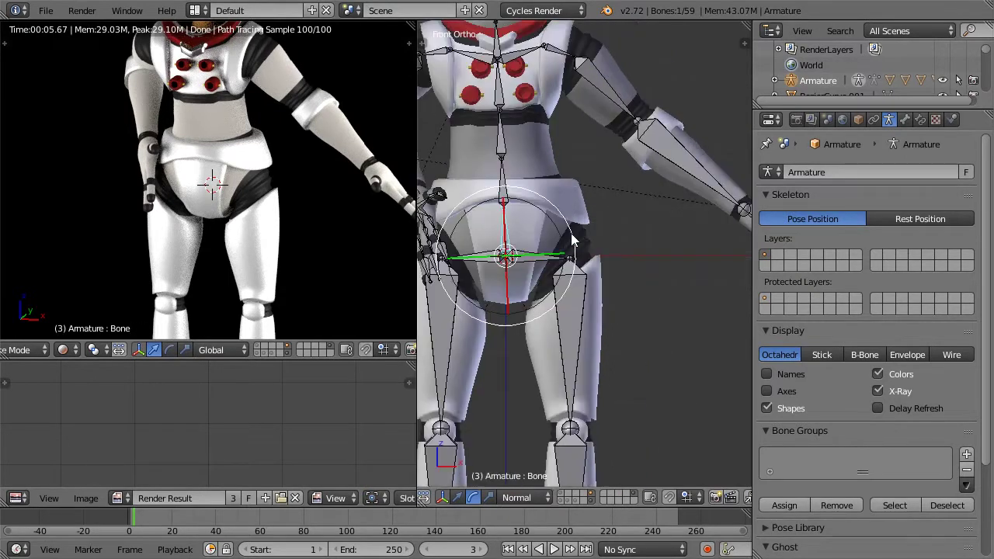
scroll(572, 241, "down", 5)
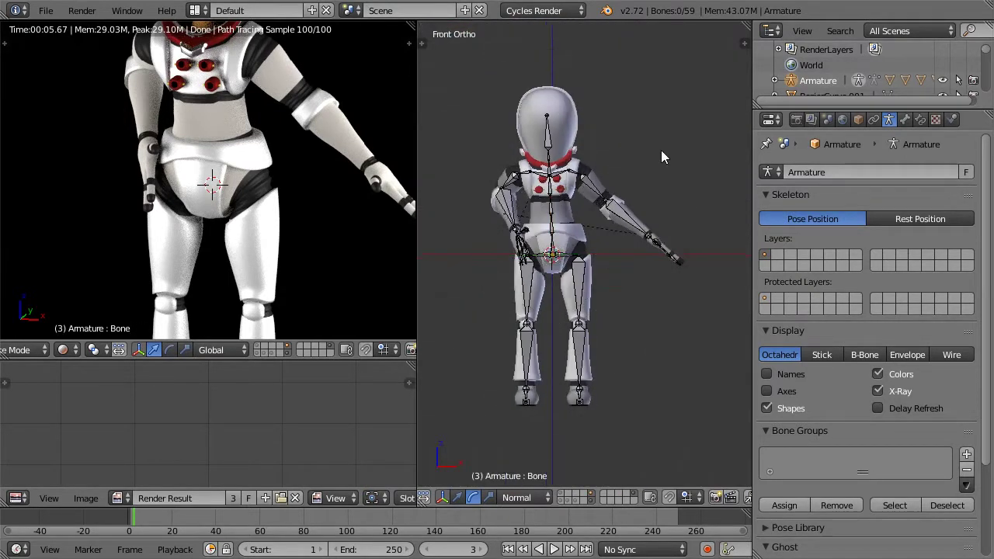
key("a")
key("r")
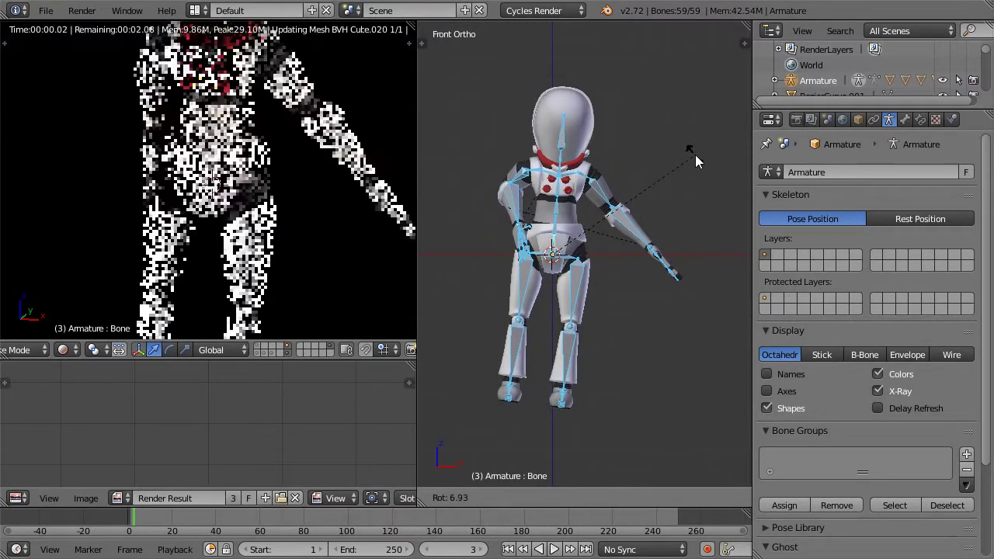
left_click(695, 155)
- Rotate the left thigh outward by about 9 degrees in front view so the leg stands upright
right_click(581, 294)
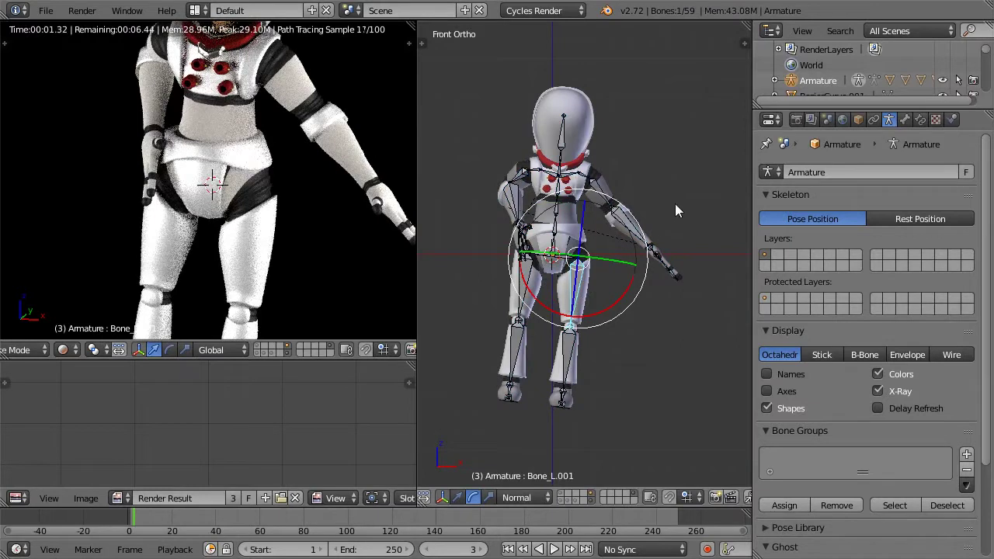
key("r")
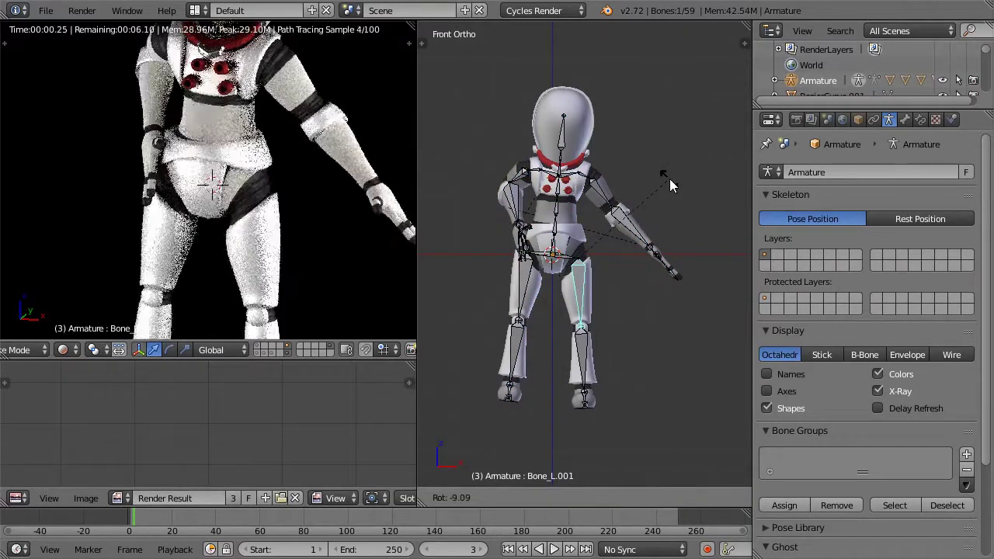
left_click(669, 180)
- Swing the right thigh slightly forward, working from a side angle
right_click(534, 270)
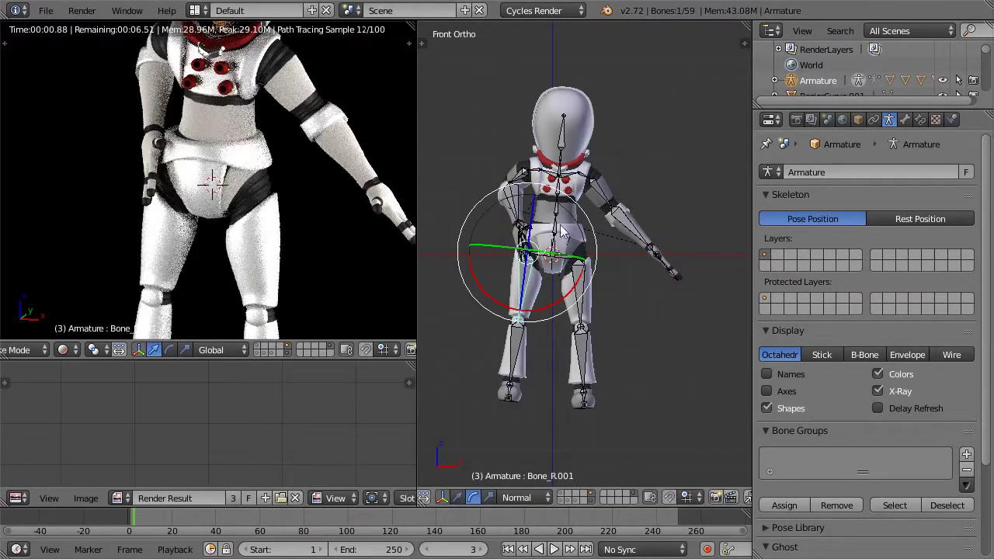
middle_click_drag(565, 250, 604, 283)
middle_click_drag(528, 289, 460, 268)
middle_click_drag(515, 240, 486, 222)
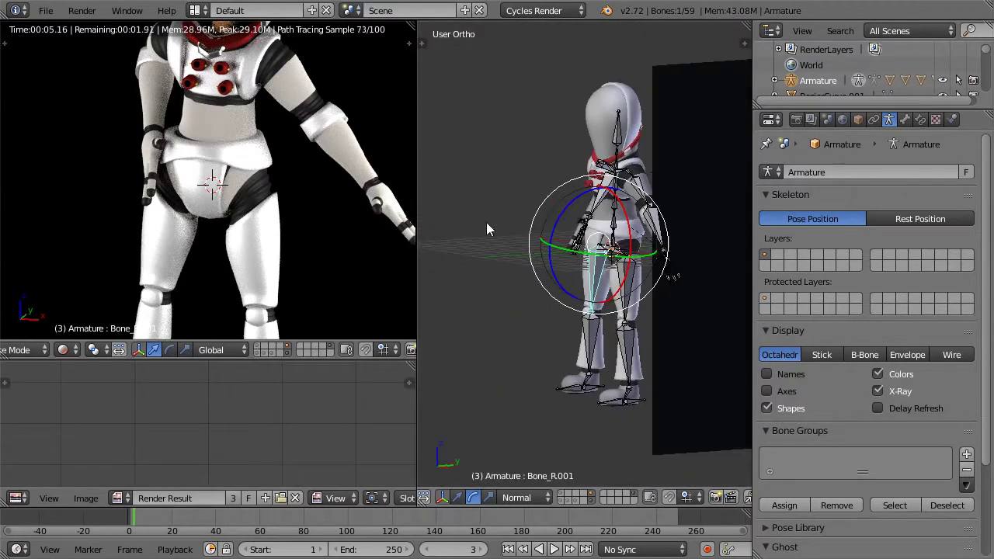
key("r")
left_click_drag(574, 193, 573, 193)
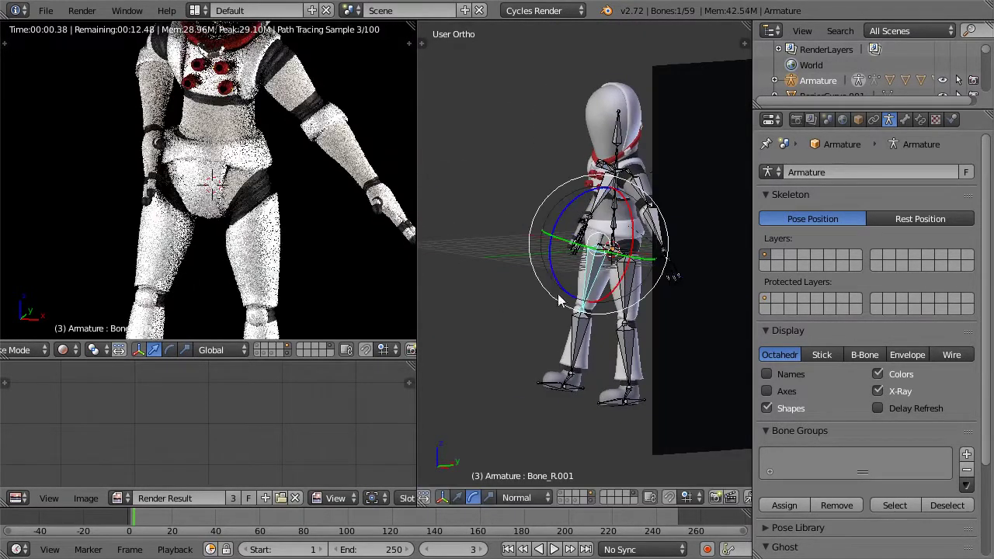
- Bend the right shin backward at the knee to bring the foot back under the leg
right_click(578, 336)
left_click_drag(547, 280, 550, 299)
middle_click_drag(549, 299, 656, 305)
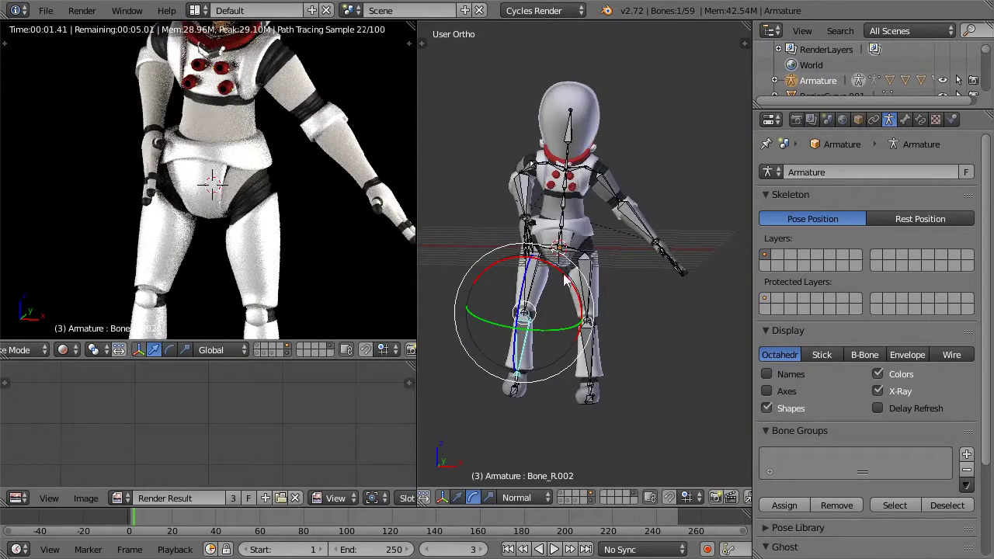
- Rotate the right thigh around its normal axis so the leg stands more upright beneath the hip
right_click(533, 274)
key("r")
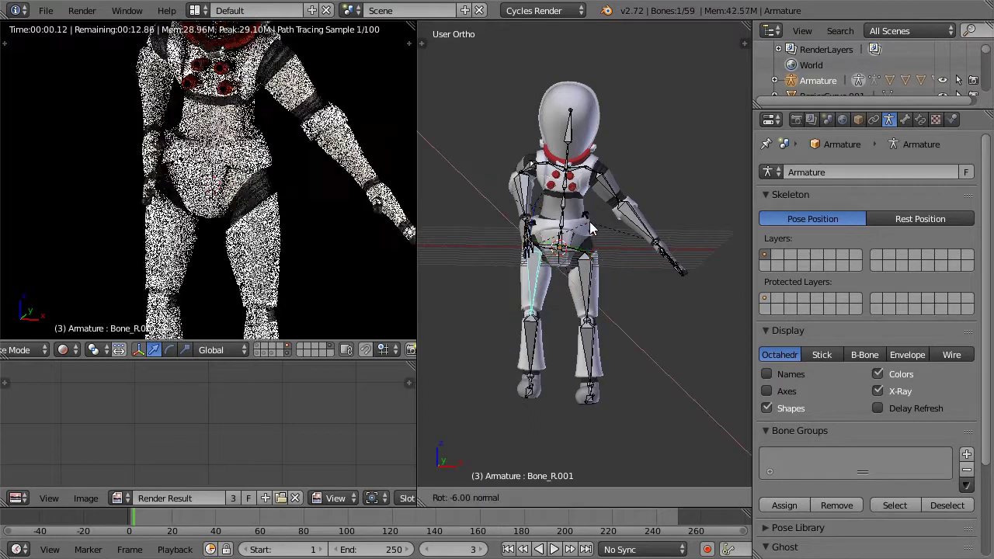
left_click(616, 300)
middle_click_drag(616, 299, 613, 330)
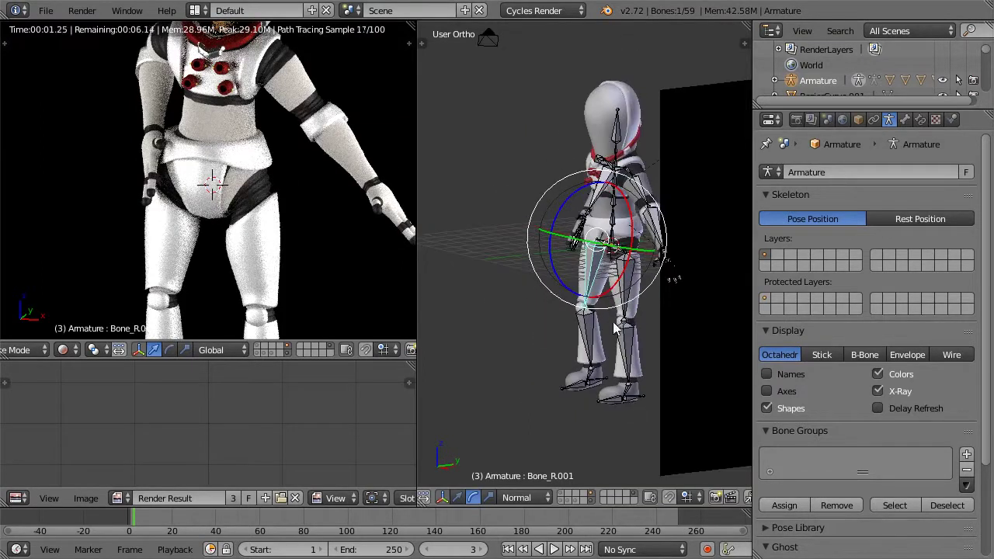
- Adjust the left thigh and shin in front view until the leg is vertical, and check it from the side
right_click(626, 284)
key("KP_1")
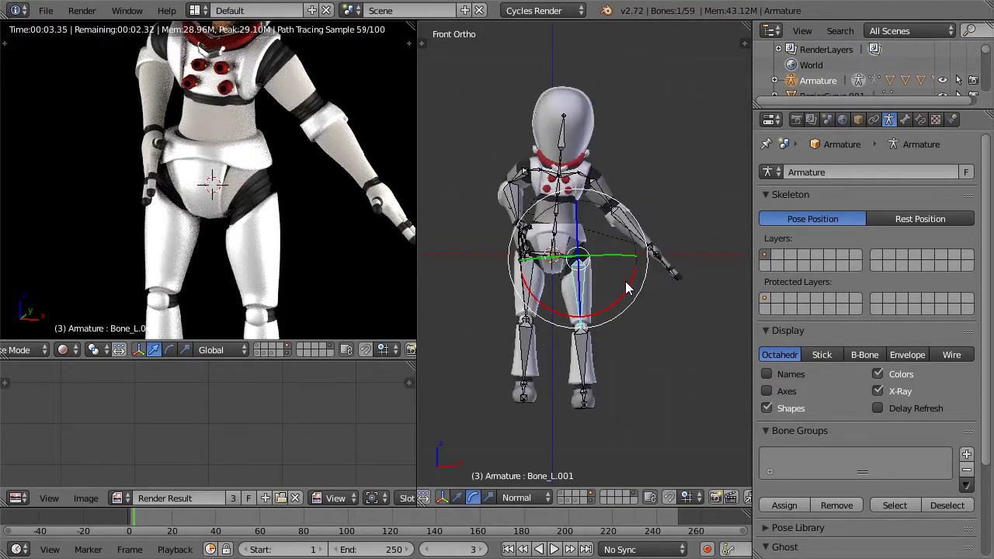
scroll(628, 281, "up", 2)
middle_click_drag(632, 289, 533, 298, "shift")
right_click(637, 321)
key("KP_1")
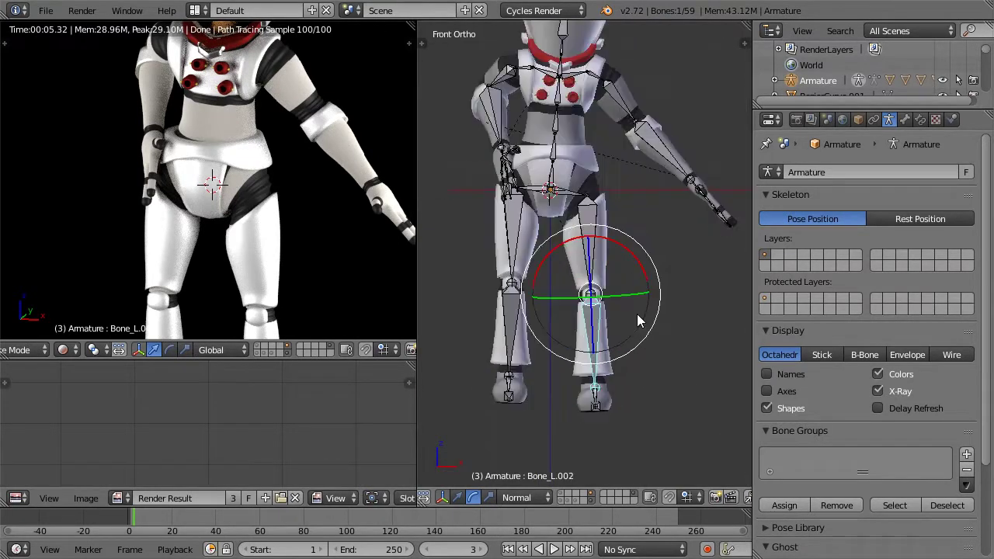
left_click_drag(636, 223, 631, 226)
right_click(593, 316)
right_click(600, 233)
right_click(586, 392)
scroll(597, 392, "up", 2)
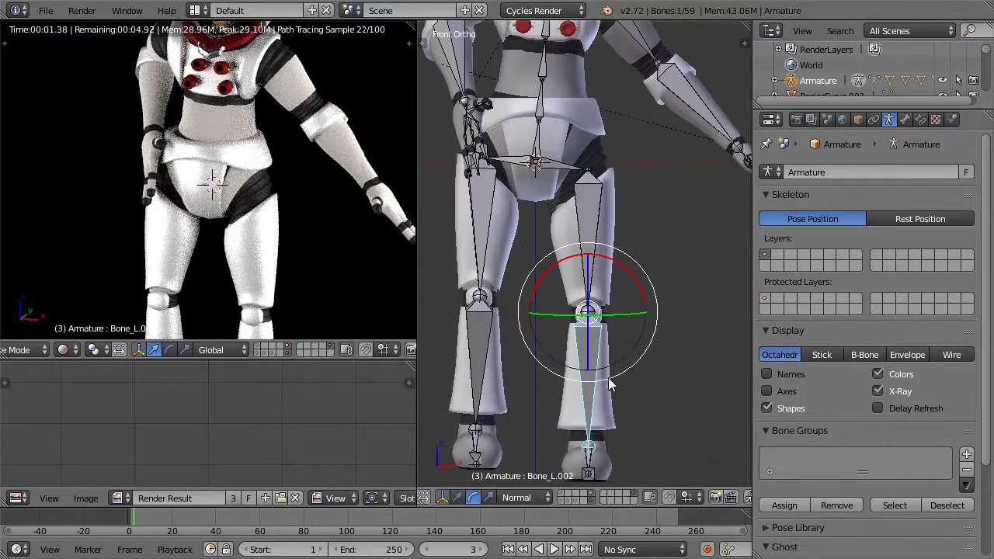
key("KP_3")
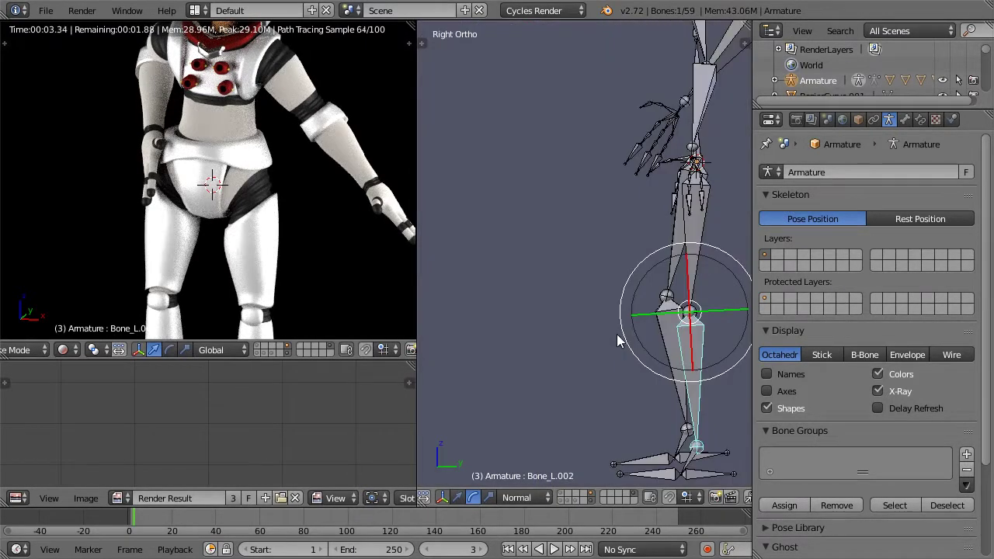
- Raise the right upper arm outward so the elbow moves away from the torso
middle_click_drag(731, 262, 597, 267)
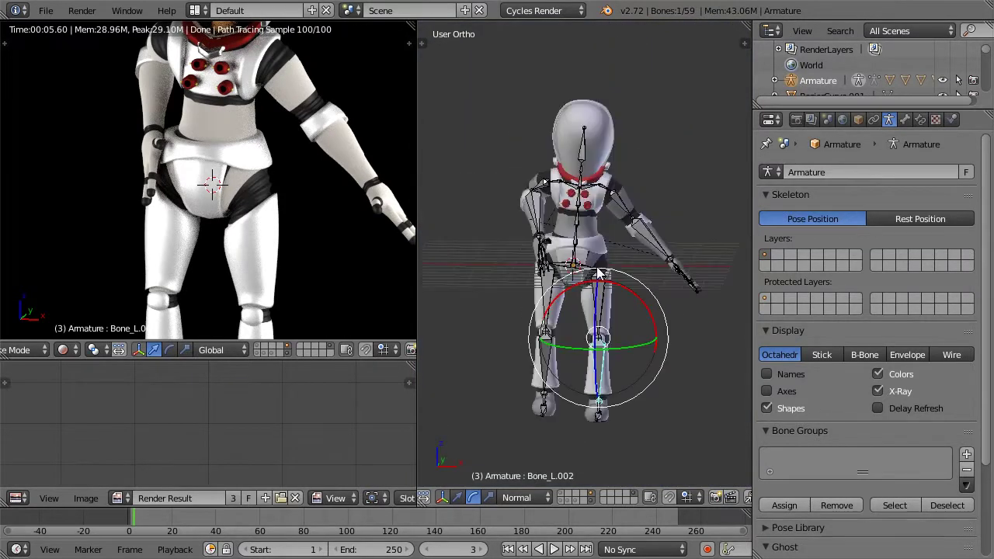
scroll(558, 190, "up", 3)
right_click(520, 140)
middle_click_drag(520, 140, 528, 186)
left_click_drag(514, 167, 513, 160)
right_click(486, 133)
middle_click_drag(506, 201, 509, 211)
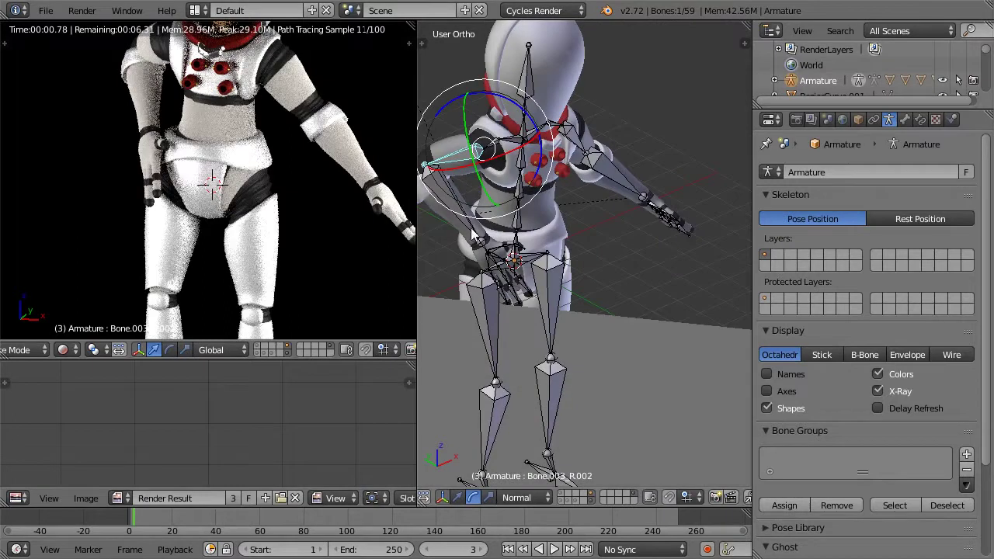
- Rotate the right hand inward over the hip by about 33 degrees around its normal X axis
right_click(483, 251)
right_click(492, 256)
middle_click_drag(491, 256, 499, 231)
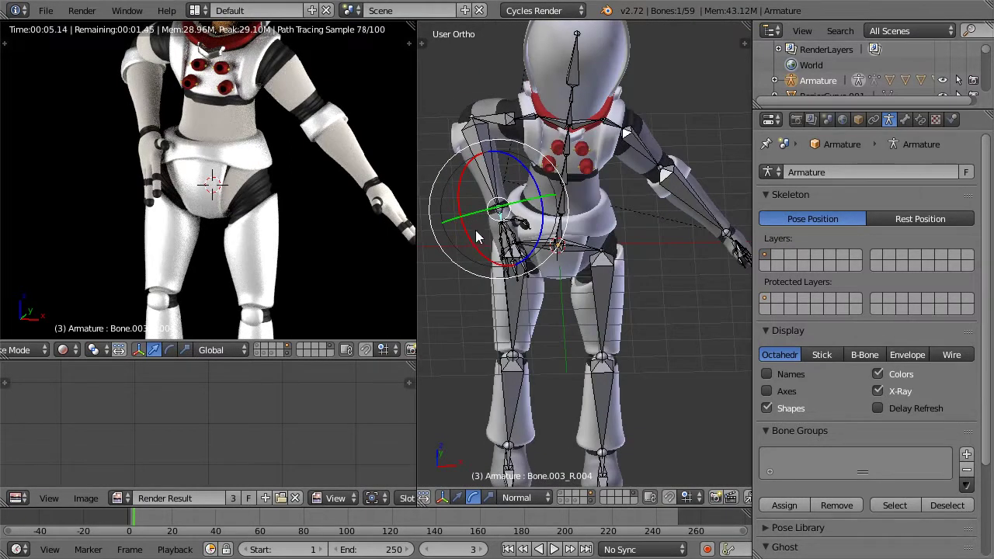
key("r")
key("x")
key("x")
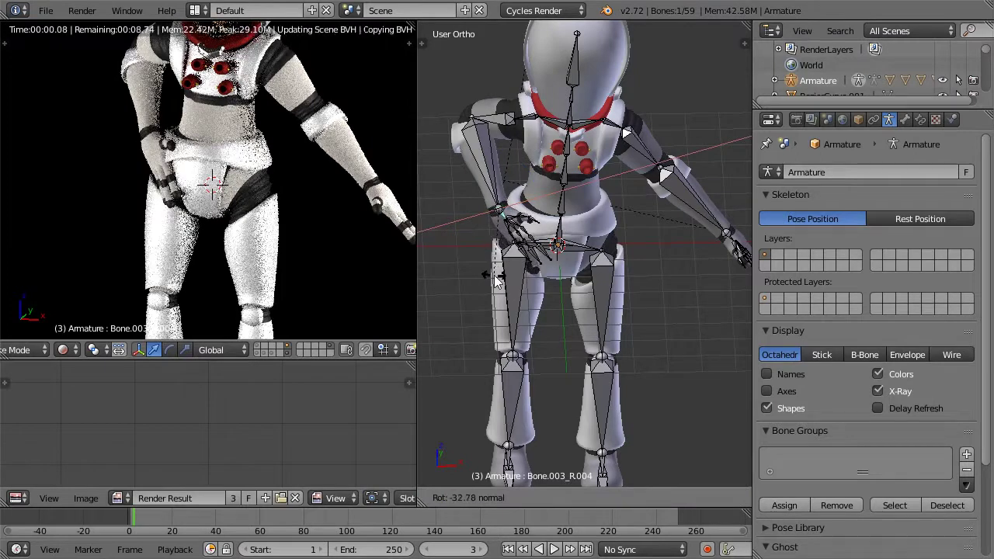
left_click(489, 279)
- Adjust the right upper arm to push the elbow slightly farther out from the torso
right_click(501, 120)
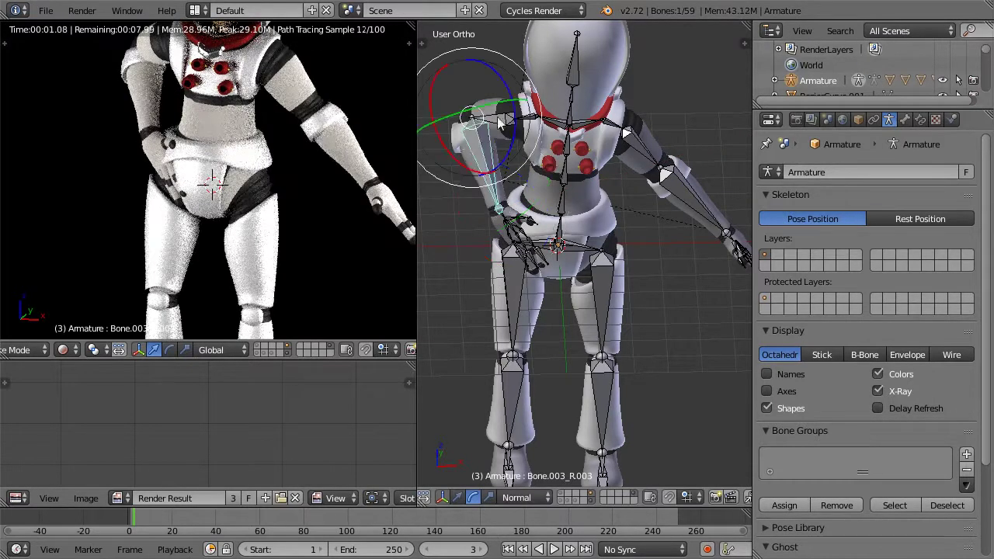
right_click(509, 118)
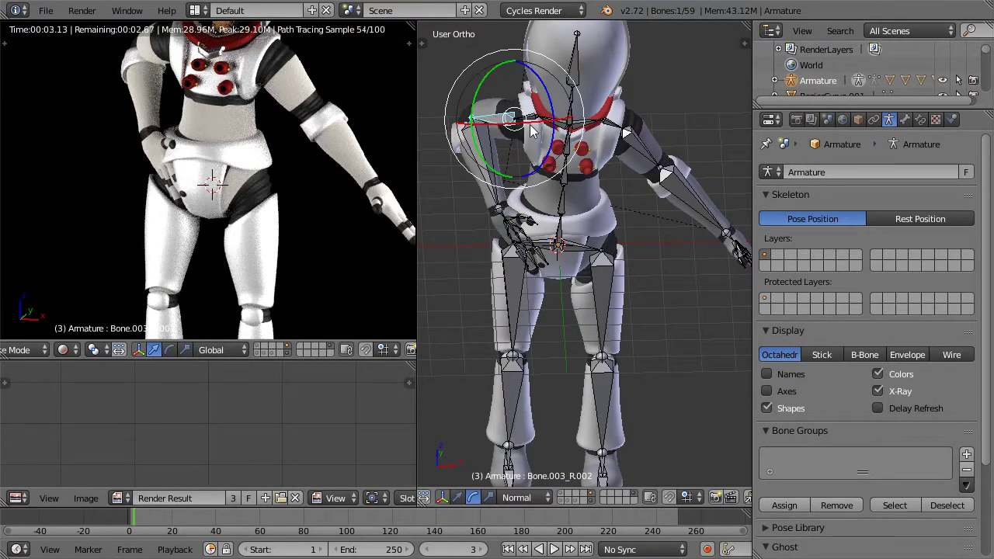
key("r")
left_click(457, 220)
scroll(458, 220, "up", 1)
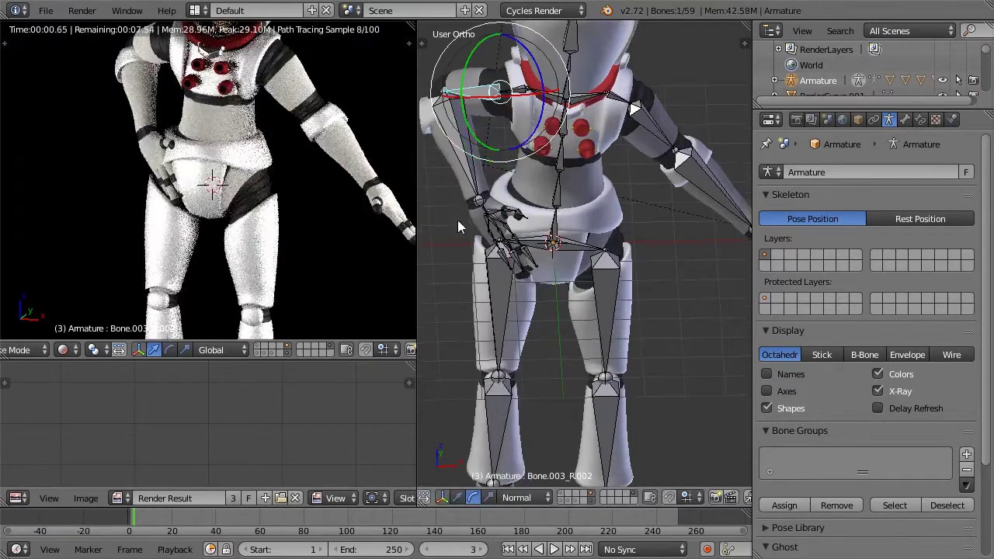
- Swing the right forearm outward so the hand moves off the hip
middle_click_drag(583, 198, 544, 156)
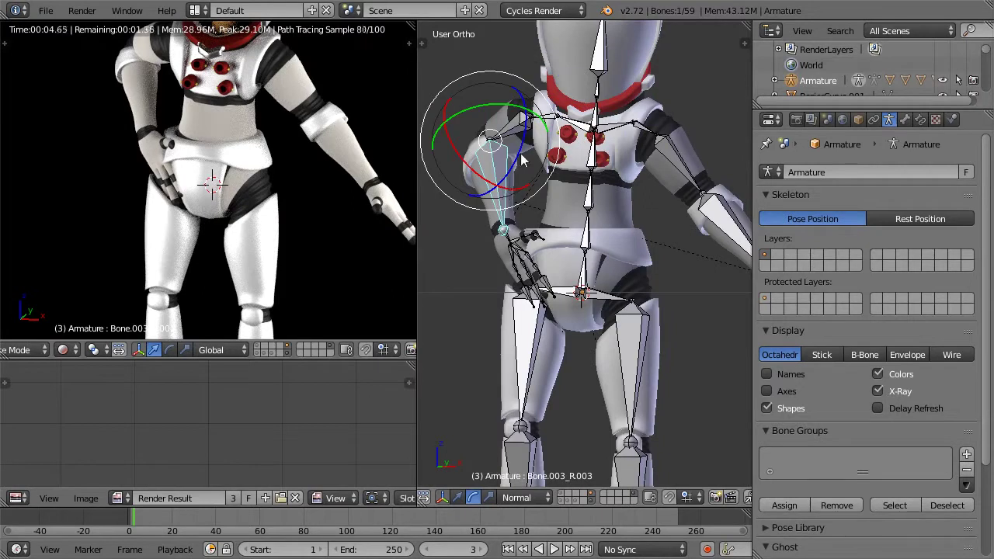
key("r")
left_click(510, 192)
- Rework the right upper arm's rotation so the arm hangs diagonally beside the torso, and show more of the body in the rendered view
right_click(514, 127)
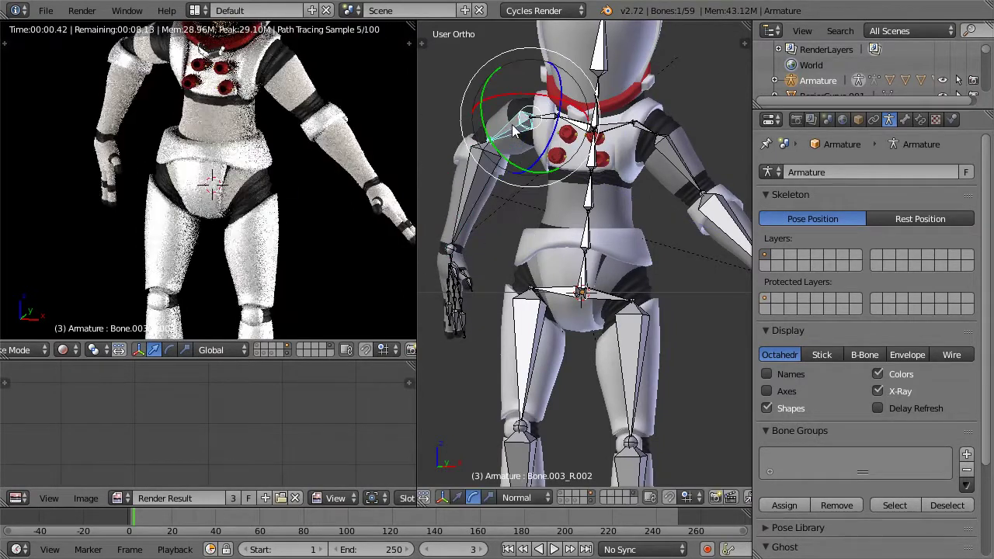
left_click_drag(561, 115, 552, 91)
middle_click_drag(560, 161, 626, 196)
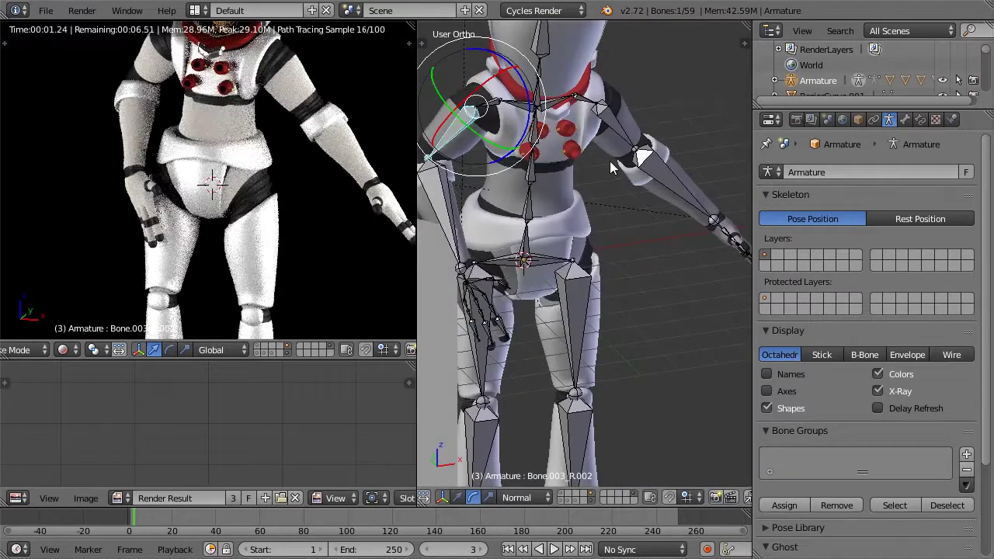
key("ctrl+z")
middle_click_drag(598, 155, 564, 70)
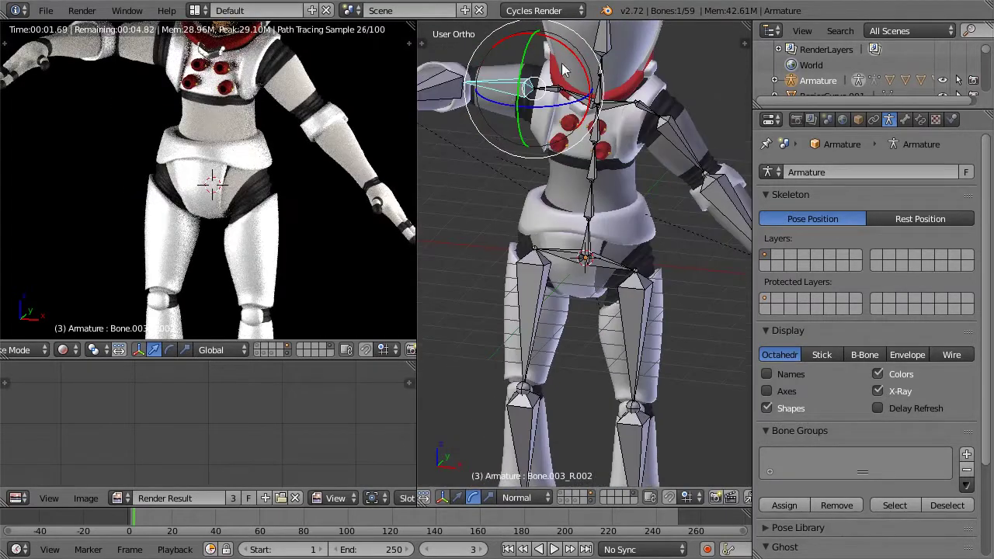
left_click_drag(576, 65, 524, 31)
scroll(227, 128, "down", 2)
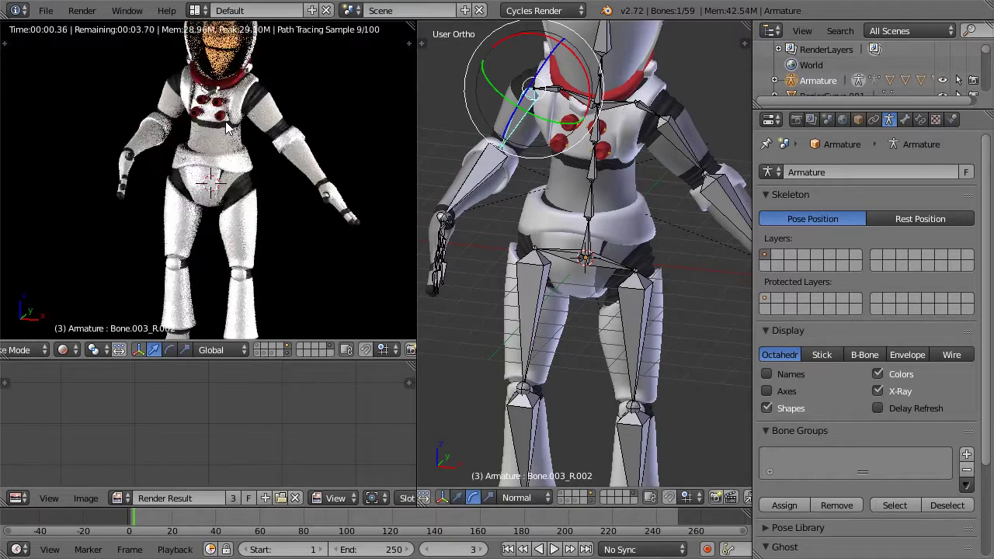
- Rotate the right forearm at the elbow to lower it from its forward bend
middle_click_drag(619, 176, 481, 220)
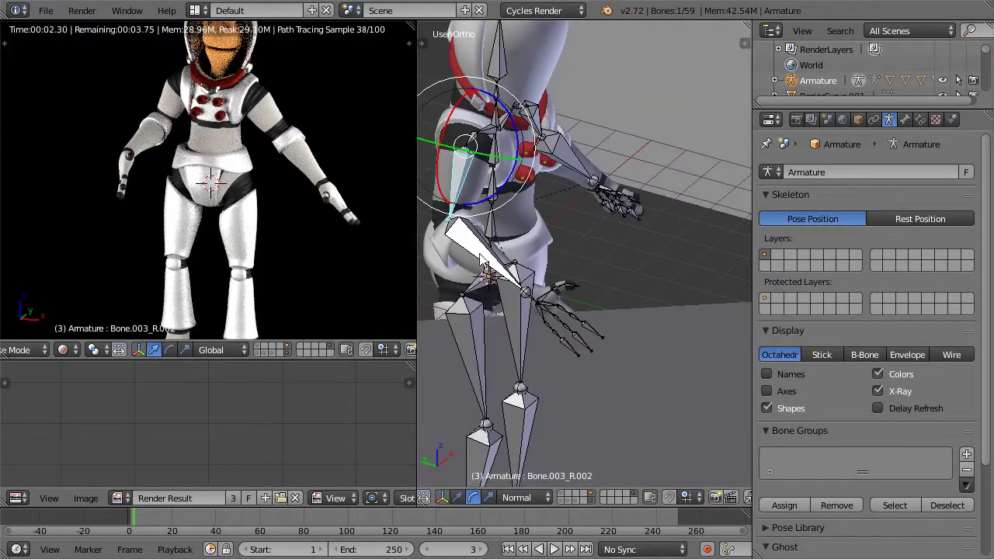
right_click(481, 244)
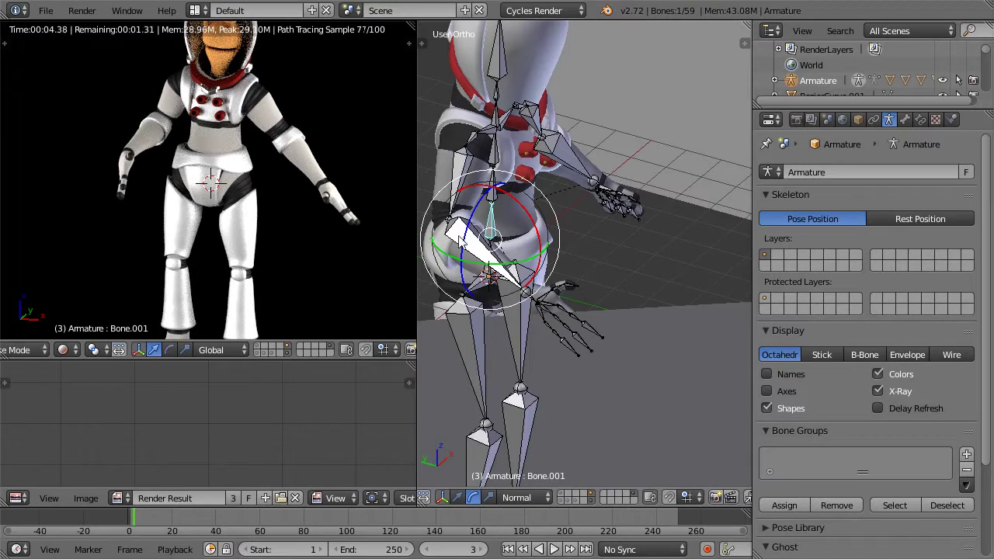
right_click(460, 242)
left_click_drag(501, 208, 496, 242)
- Rotate the right hand slightly outward at the wrist around its normal axis to line it up with the forearm
middle_click_drag(578, 234, 555, 233)
scroll(528, 257, "up", 4)
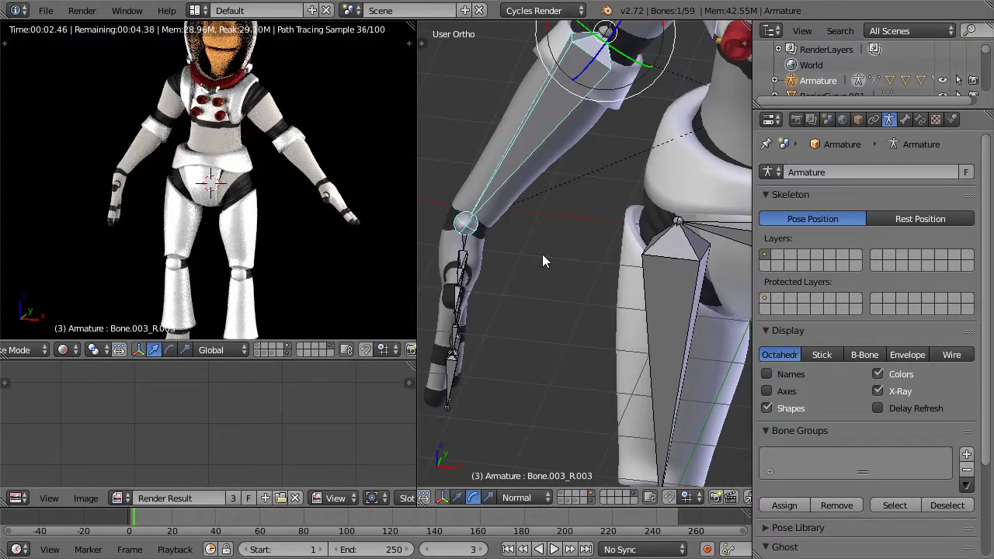
middle_click_drag(477, 247, 529, 247)
scroll(478, 251, "down", 3)
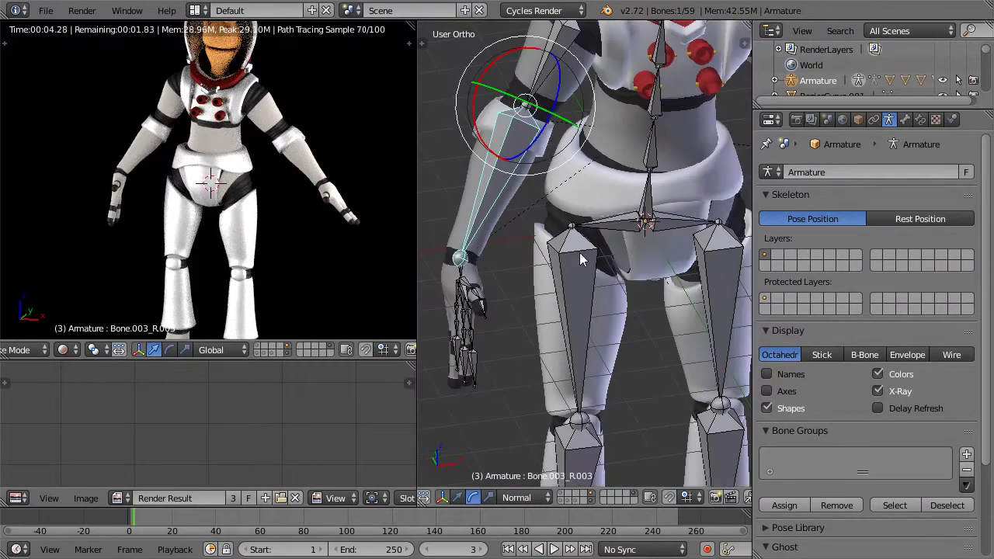
middle_click_drag(441, 264, 544, 272, "shift")
scroll(544, 272, "up", 3)
right_click(546, 304)
middle_click_drag(634, 278, 575, 229)
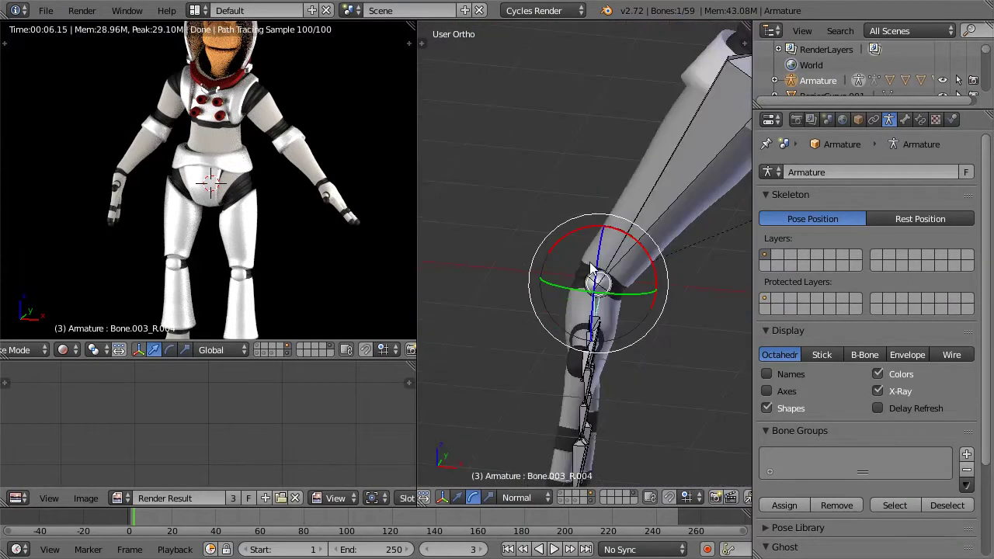
key("r")
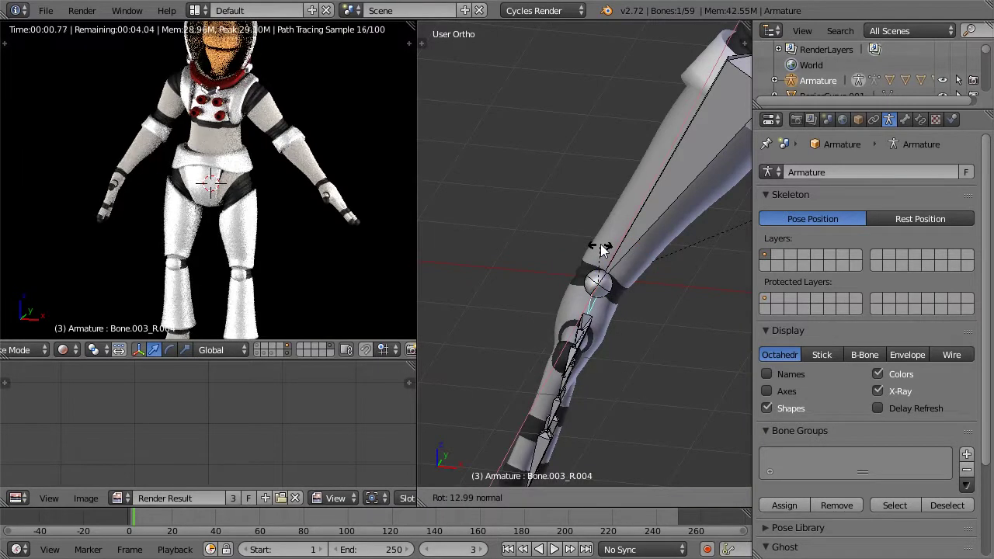
left_click(596, 230)
- Rotate the right thumb's base bone around its normal Z axis, and by about 10 degrees around its normal X axis
middle_click_drag(596, 230, 587, 356)
right_click(556, 323)
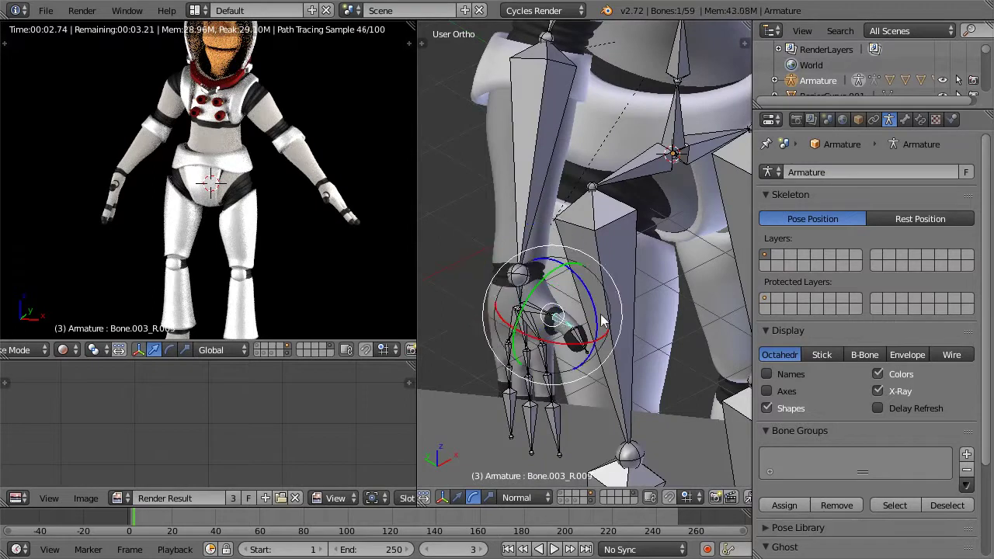
key("KP_Decimal")
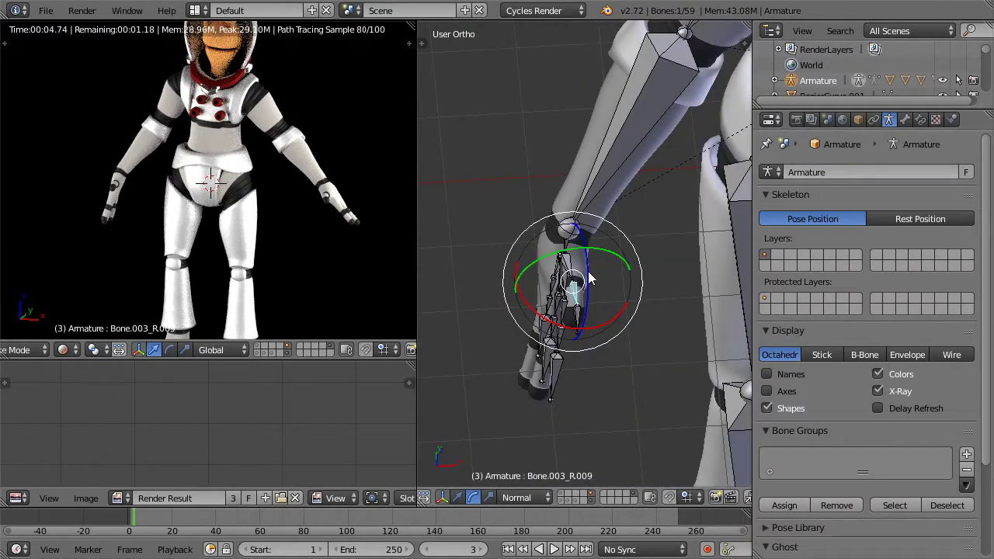
key("r")
key("z")
key("z")
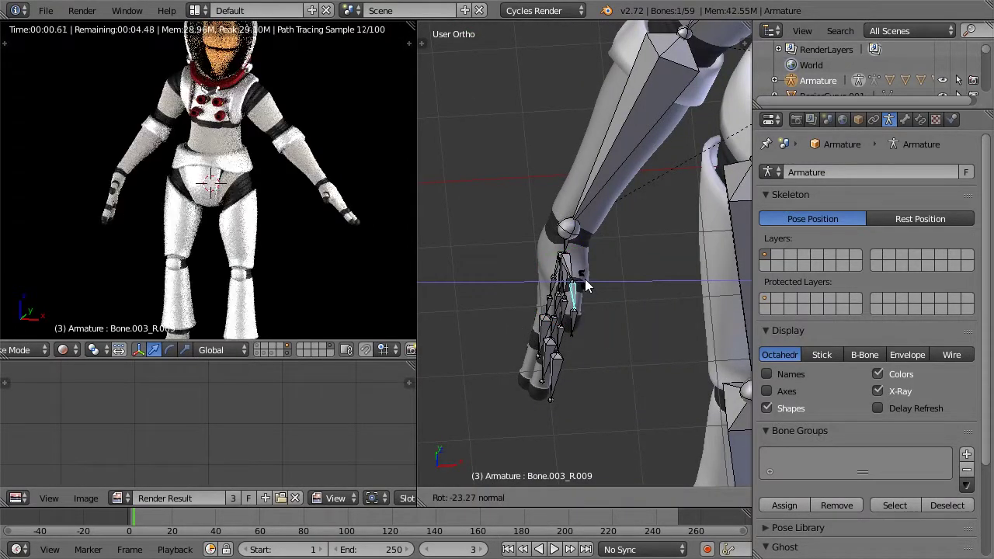
left_click(594, 272)
key("r")
key("x")
key("x")
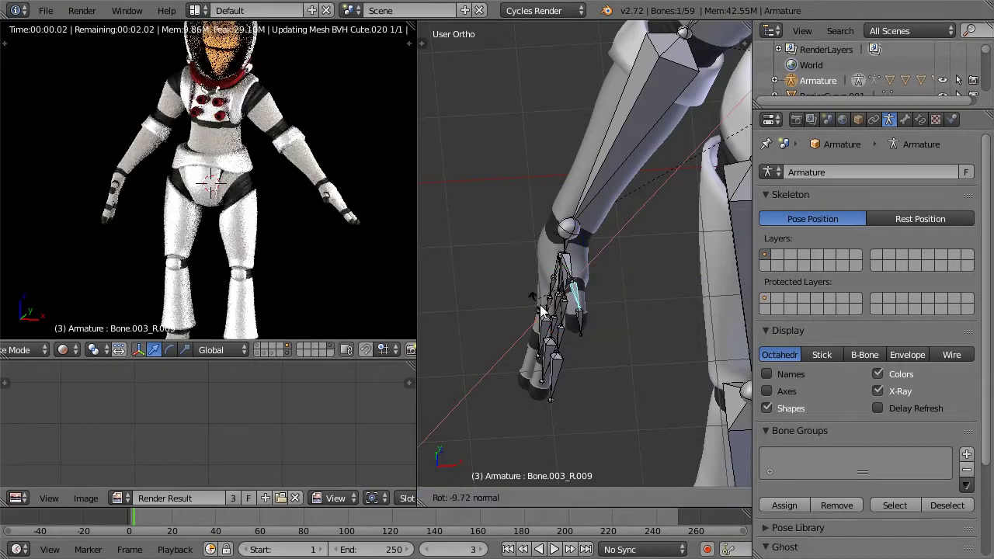
left_click(532, 305)
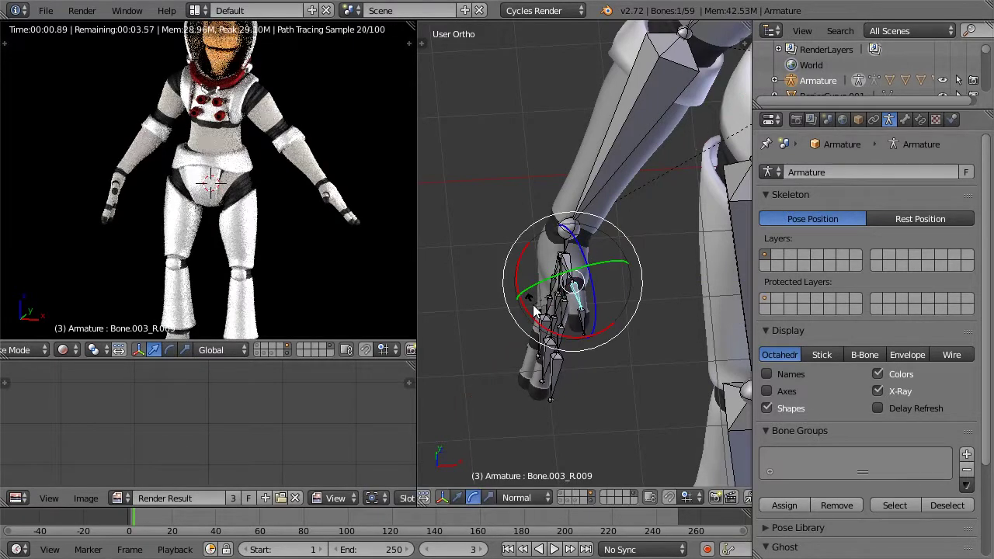
- Rotate the base bone of the right thumb (Bone.003_R.008) outward, away from the palm
right_click(538, 289)
right_click(569, 272)
right_click(569, 272)
scroll(573, 272, "up", 2)
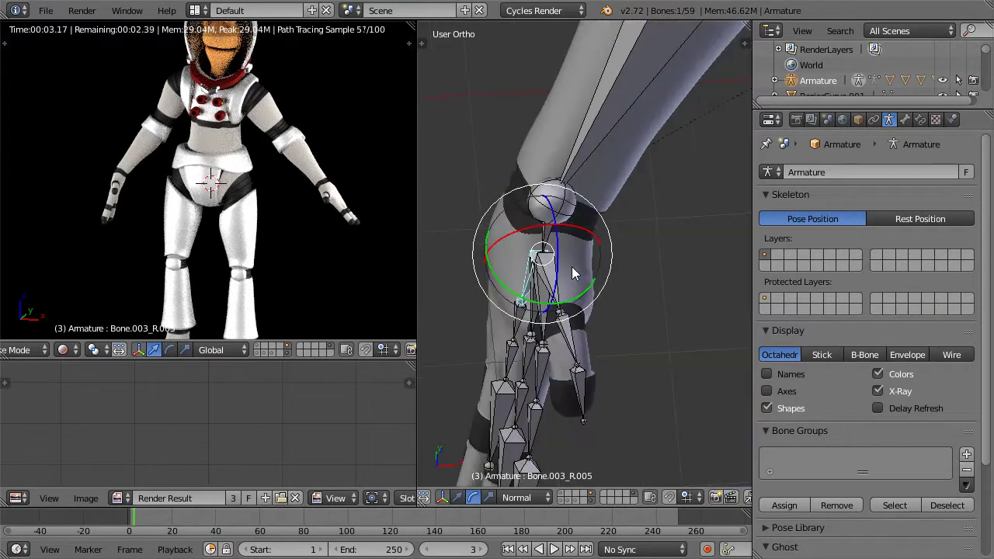
right_click(550, 287)
left_click_drag(519, 292, 513, 315)
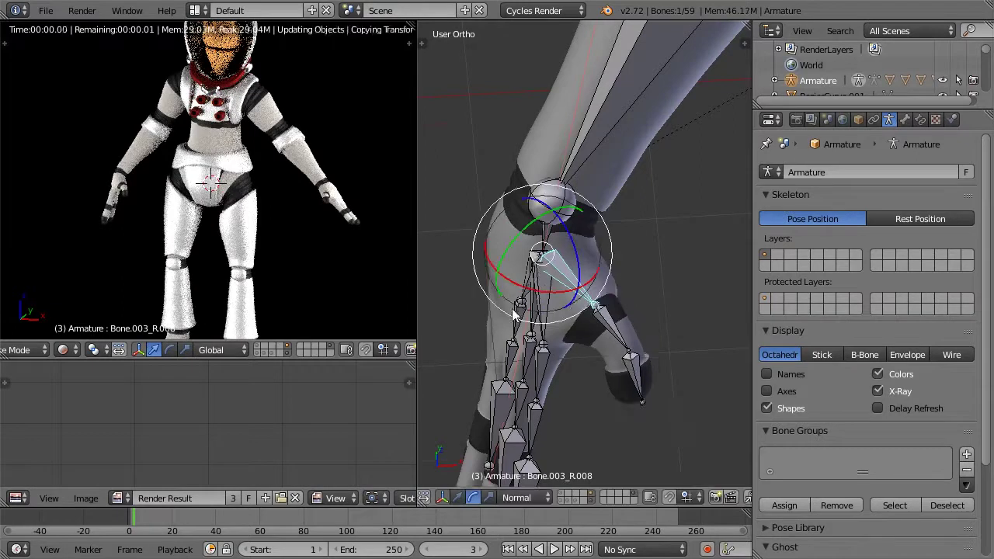
- Select the three finger base bones of the right hand and rotate them together inward in front view
scroll(514, 311, "down", 1)
right_click(548, 346)
middle_click_drag(551, 344, 614, 292)
scroll(614, 292, "down", 3)
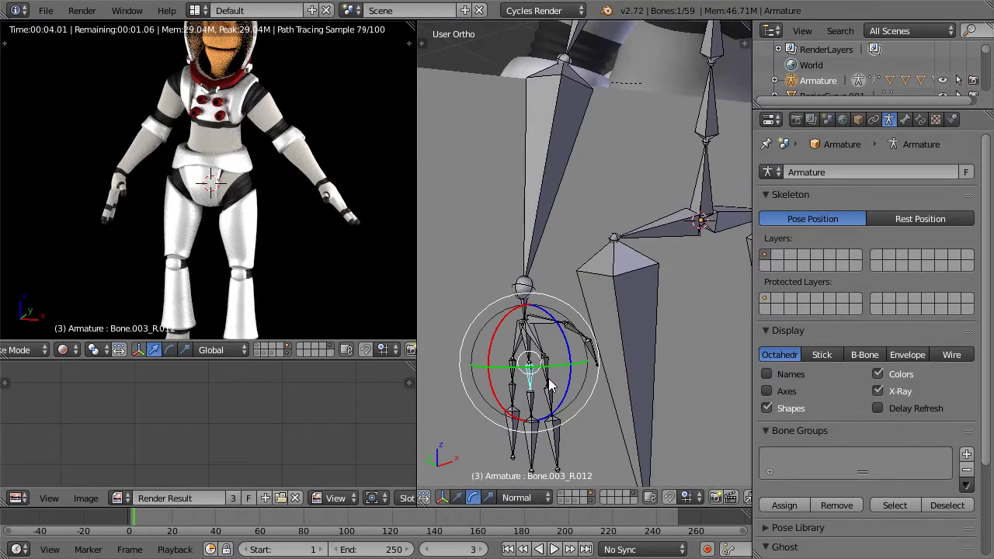
right_click(543, 378, "shift")
right_click(512, 382, "shift")
key("KP_1")
key("KP_3")
key("KP_1")
left_click_drag(516, 411, 536, 426)
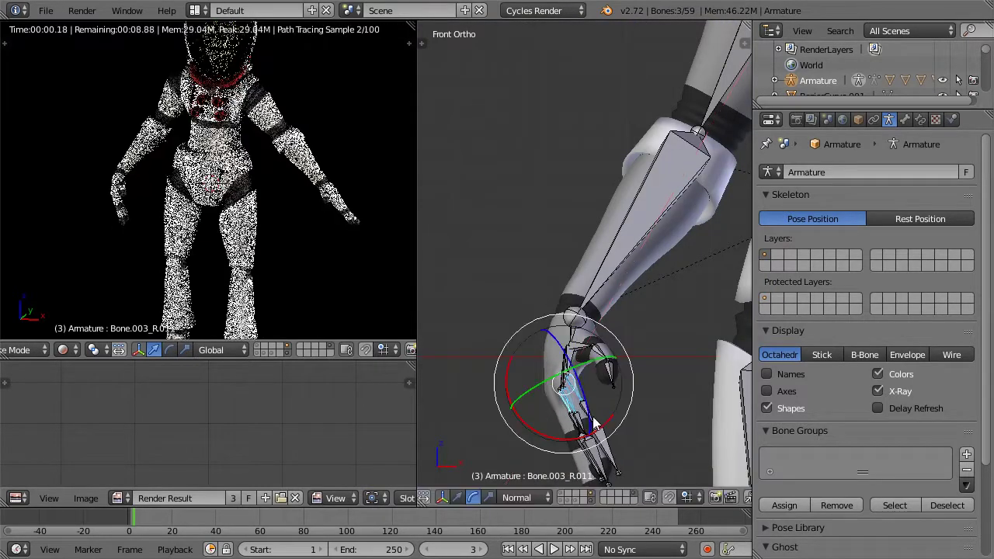
right_click(584, 425)
right_click(587, 419, "shift")
right_click(589, 413, "shift")
scroll(589, 396, "up", 1)
middle_click_drag(602, 437, 565, 313, "shift")
scroll(564, 314, "up", 3)
right_click(520, 364, "shift")
right_click(483, 354, "shift")
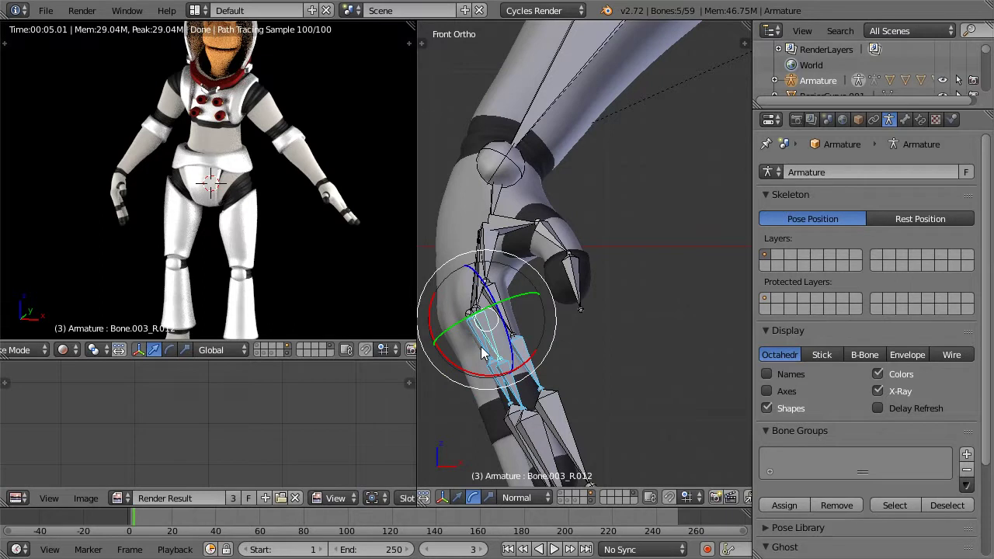
right_click(479, 340, "shift")
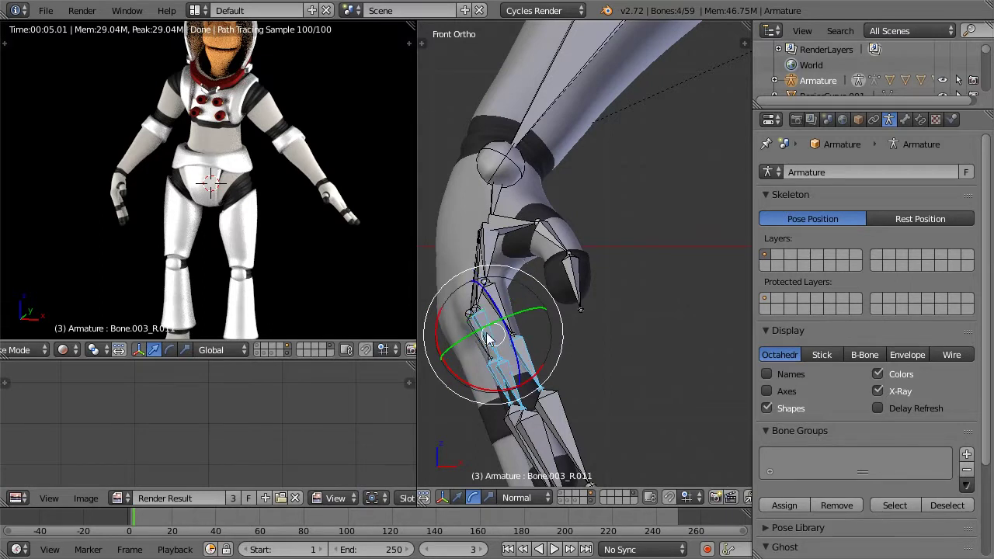
right_click(481, 320, "shift")
right_click(481, 321, "shift")
right_click(481, 325, "shift")
right_click(485, 341)
- Select the middle bones of the three right-hand fingers and rotate them together to curl the fingers toward the thumb
right_click(503, 378)
right_click(509, 388, "shift")
right_click(531, 371, "shift")
left_click_drag(484, 404, 575, 481)
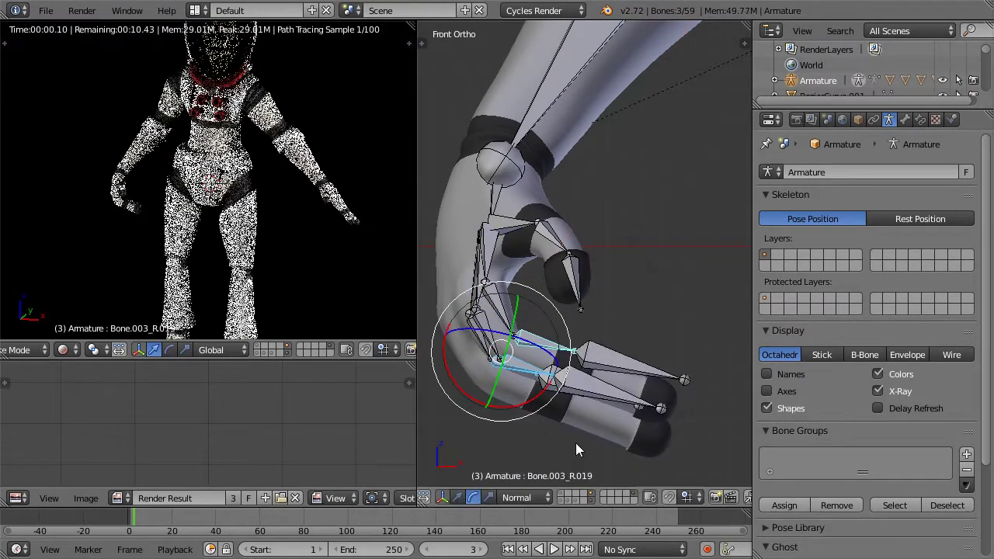
- Select the three fingertip bones of the right hand and rotate them together to curl the tips upward
right_click(600, 359)
right_click(593, 389, "shift")
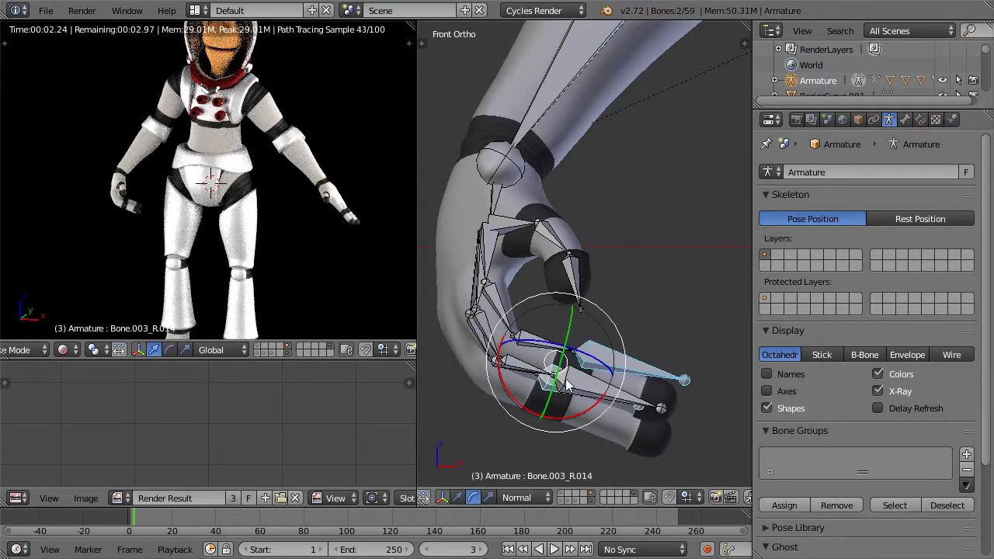
right_click(576, 394, "shift")
left_click_drag(557, 421, 640, 410)
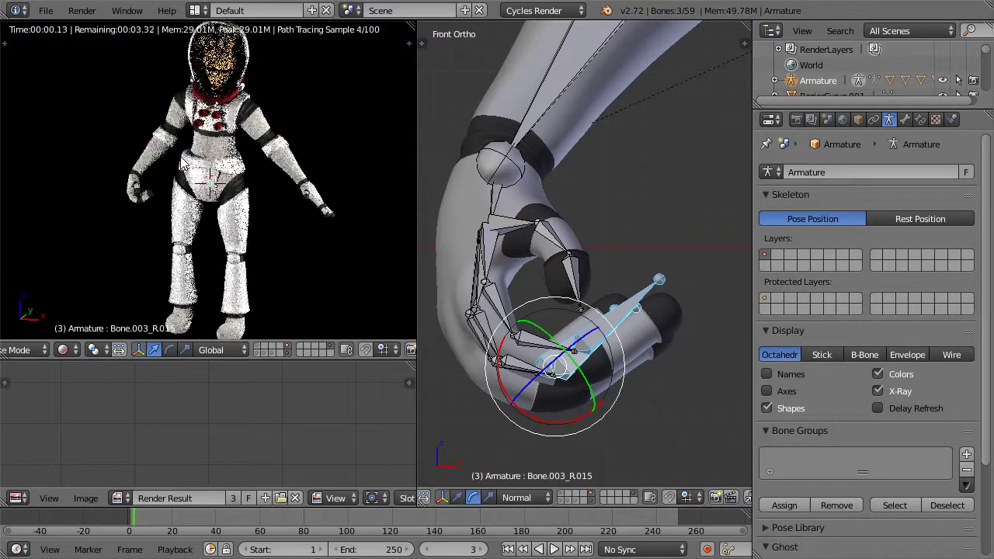
- Rotate the lower spine bone (Bone.001) about -3.4 degrees and the spine bone above it (Bone.002) very slightly in front view
scroll(596, 177, "down", 5)
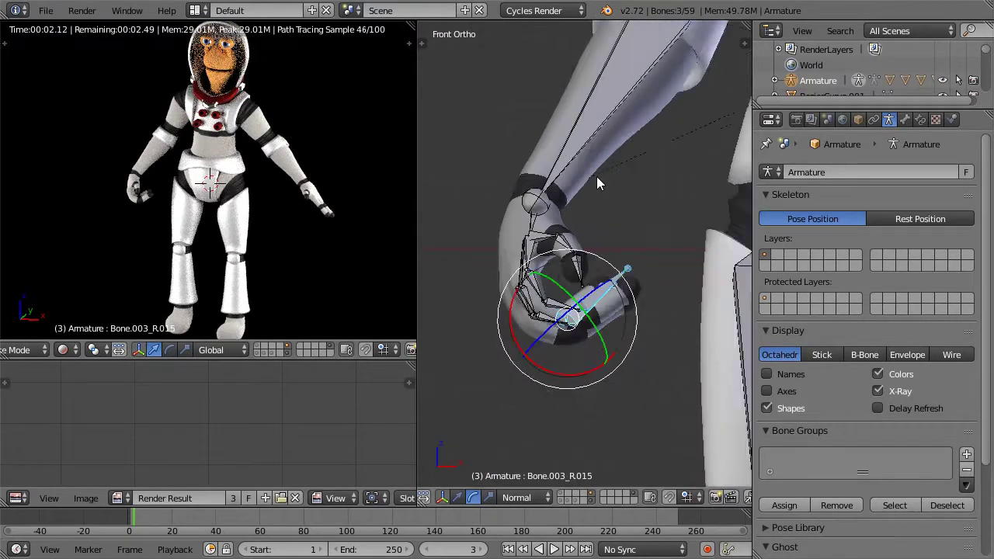
middle_click_drag(681, 172, 482, 236, "shift")
scroll(482, 236, "down", 4)
scroll(574, 225, "down", 3)
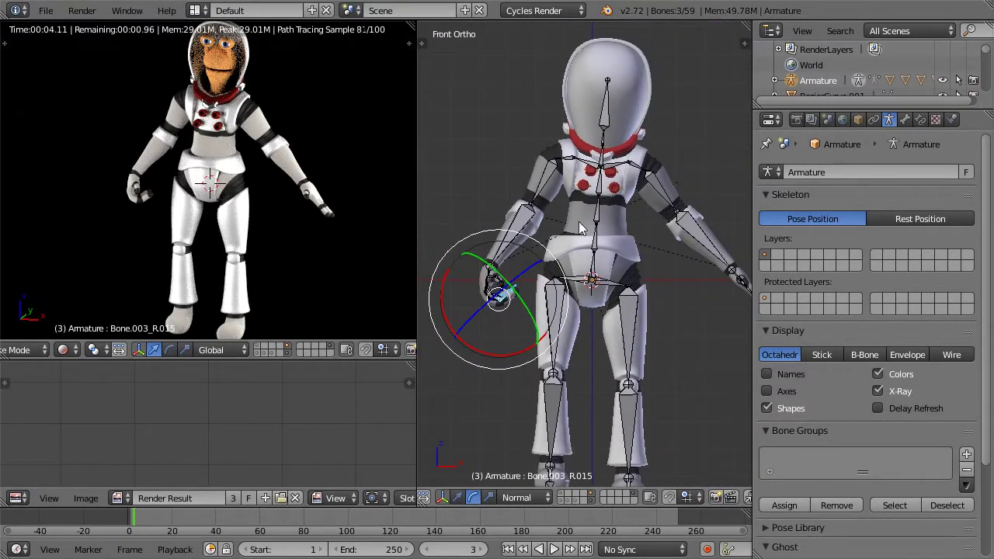
right_click(569, 280)
scroll(574, 261, "up", 1)
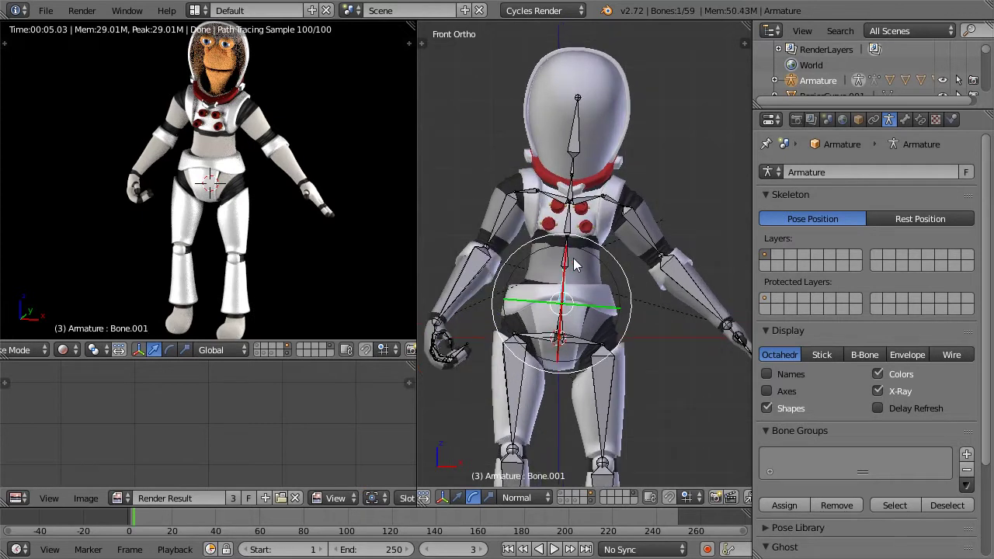
key("r")
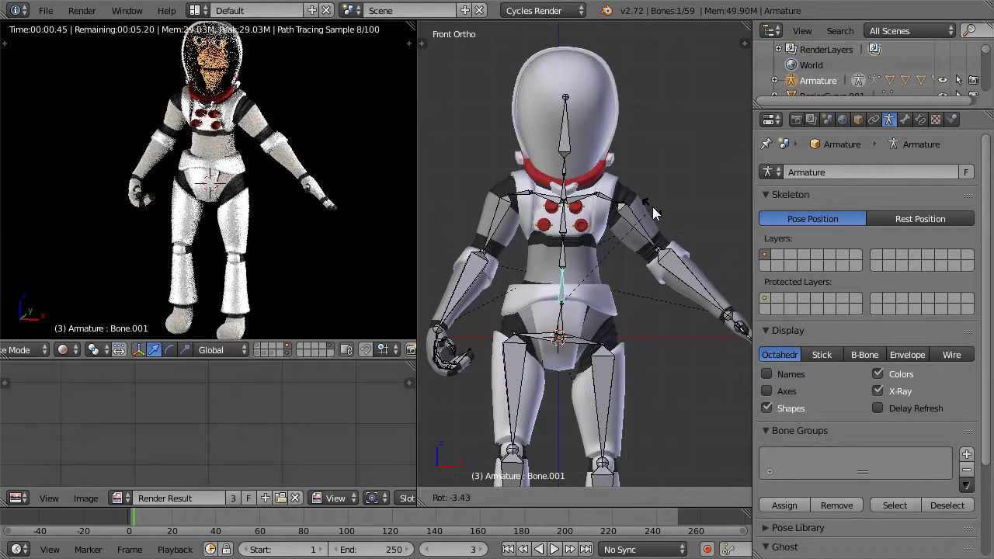
left_click(652, 206)
right_click(571, 247)
key("r")
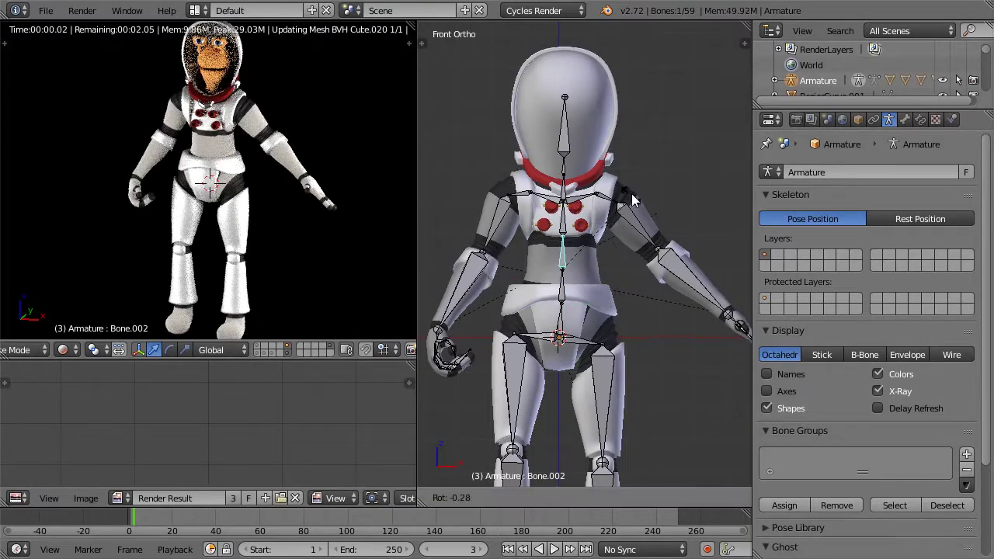
left_click(629, 196)
- Tilt the neck bone (Bone.005) about 1.4 degrees and twist it about its own lengthwise axis to turn the head
right_click(565, 163)
key("r")
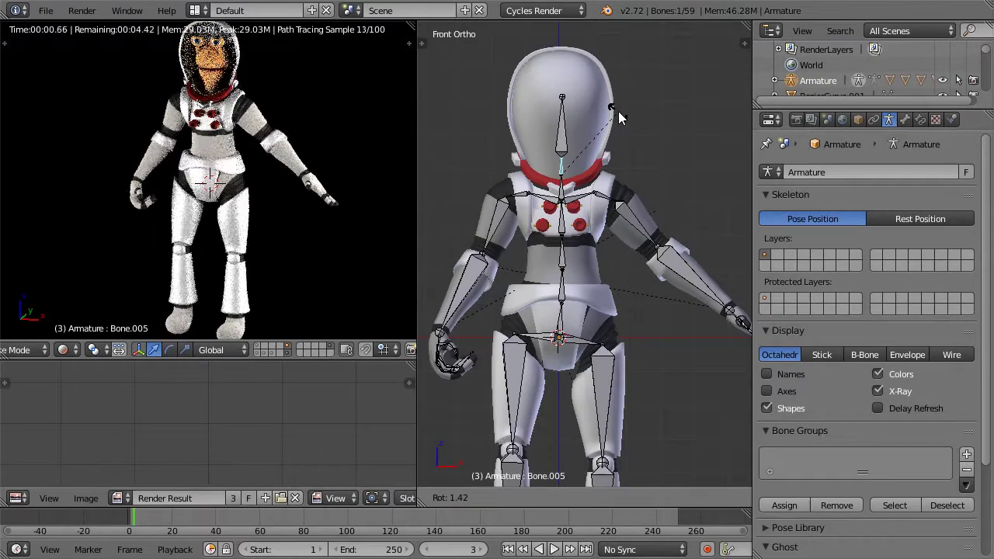
left_click(619, 110)
left_click_drag(599, 175, 619, 200)
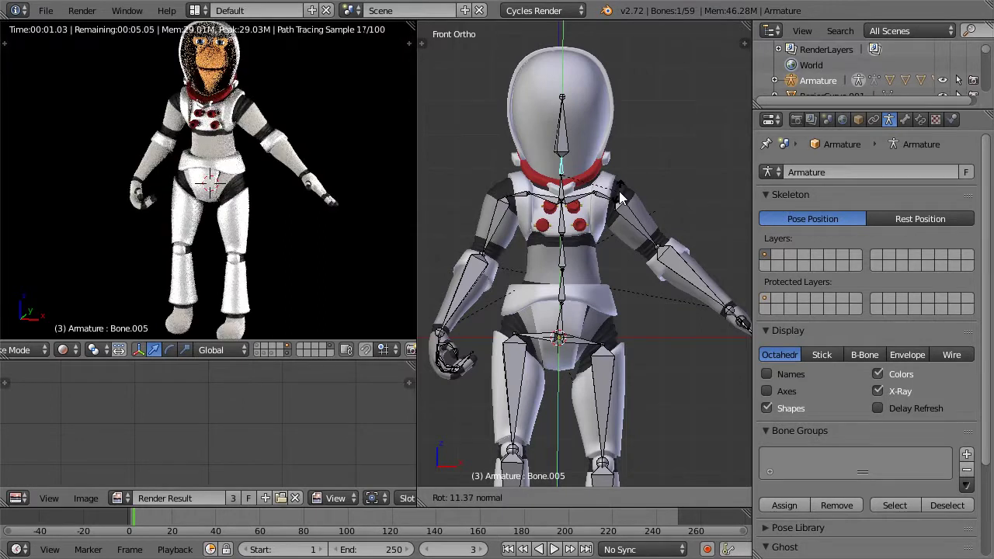
left_click(443, 171)
- Turn the head further with a trackball rotation of the neck bone of about -4 and 22 degrees, checking the face in the rendered view
middle_click_drag(240, 120, 304, 171)
key("KP_Decimal")
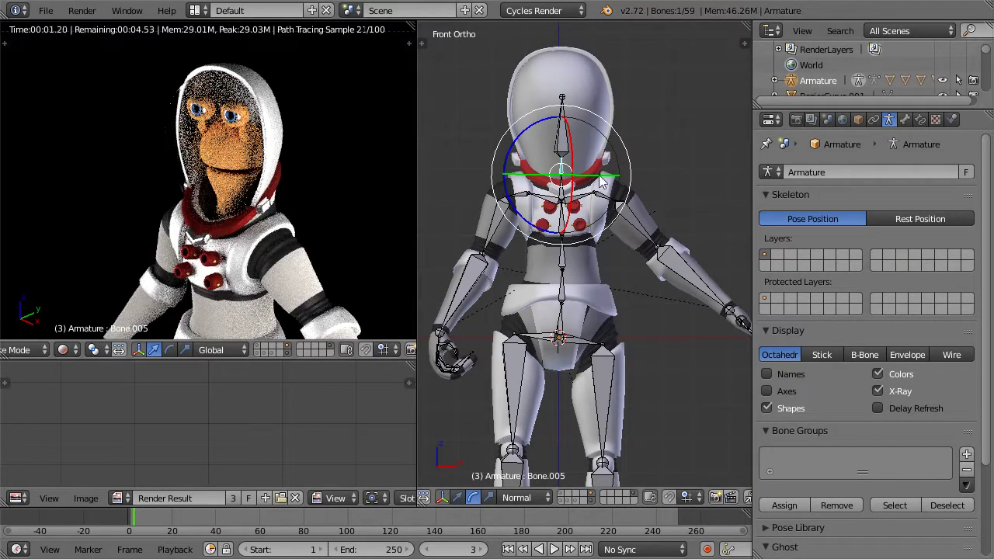
key("r")
key("r")
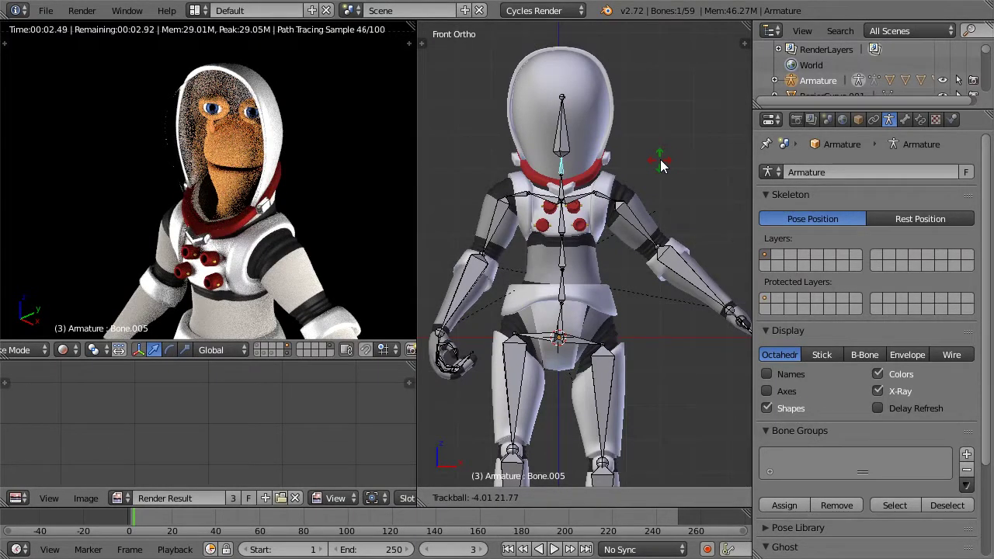
left_click(659, 167)
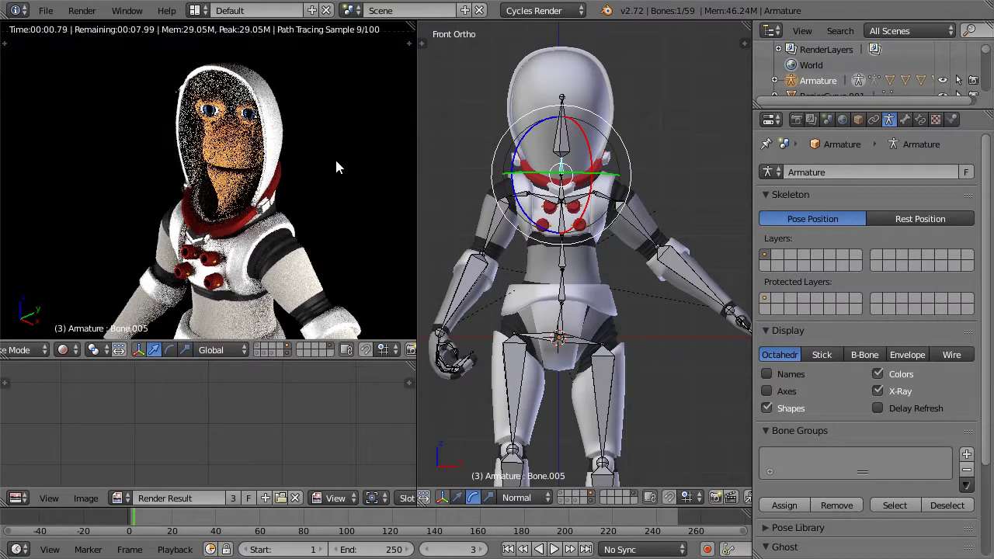
- Twist the left thigh bone (Bone_L.001) about its local Y axis to point the foot outward, and rotate it about 7 degrees around local X
scroll(564, 218, "down", 3)
scroll(338, 224, "down", 1)
middle_click_drag(335, 210, 331, 139, "shift")
scroll(331, 140, "down", 1)
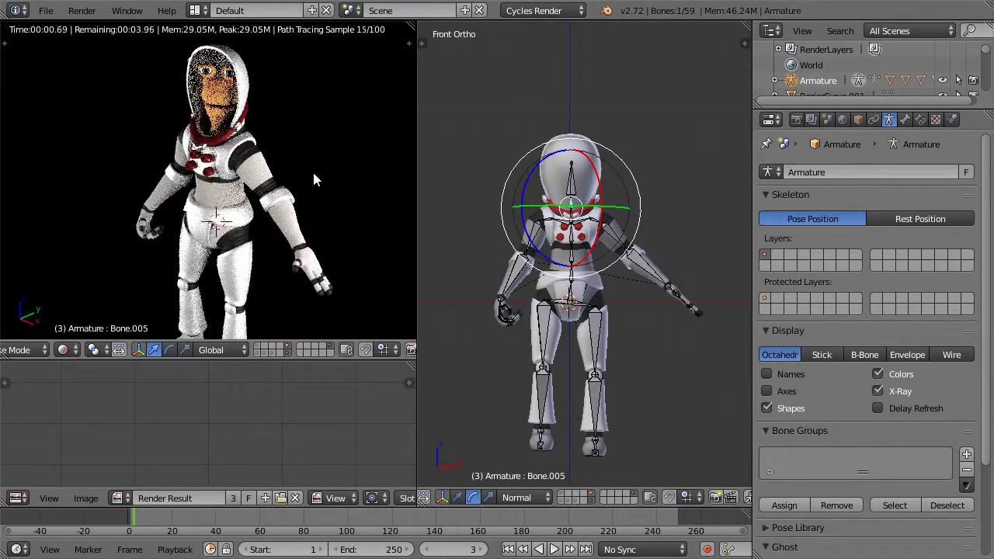
middle_click_drag(313, 187, 310, 151, "shift")
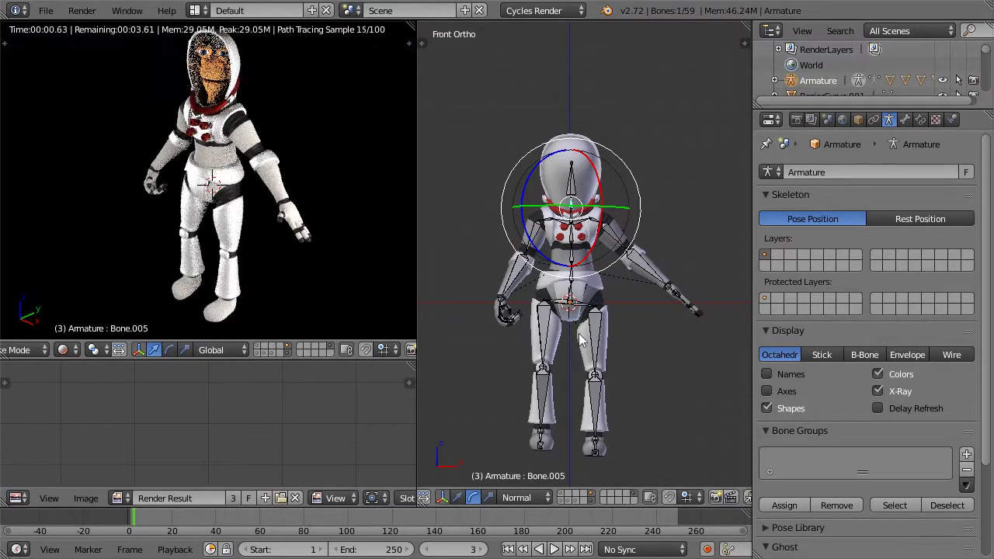
right_click(603, 336)
key("r")
key("y")
key("y")
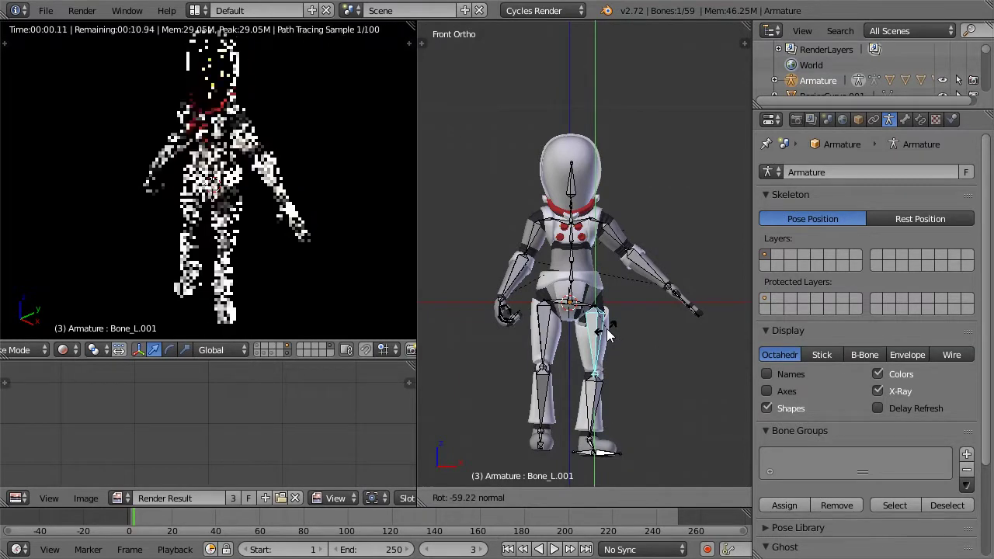
left_click_drag(606, 324, 569, 329)
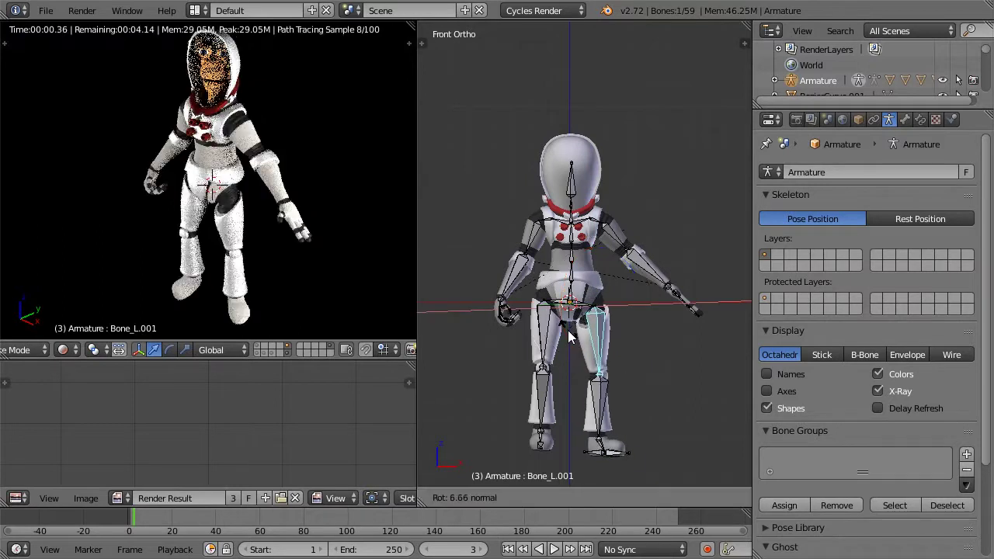
left_click(569, 336)
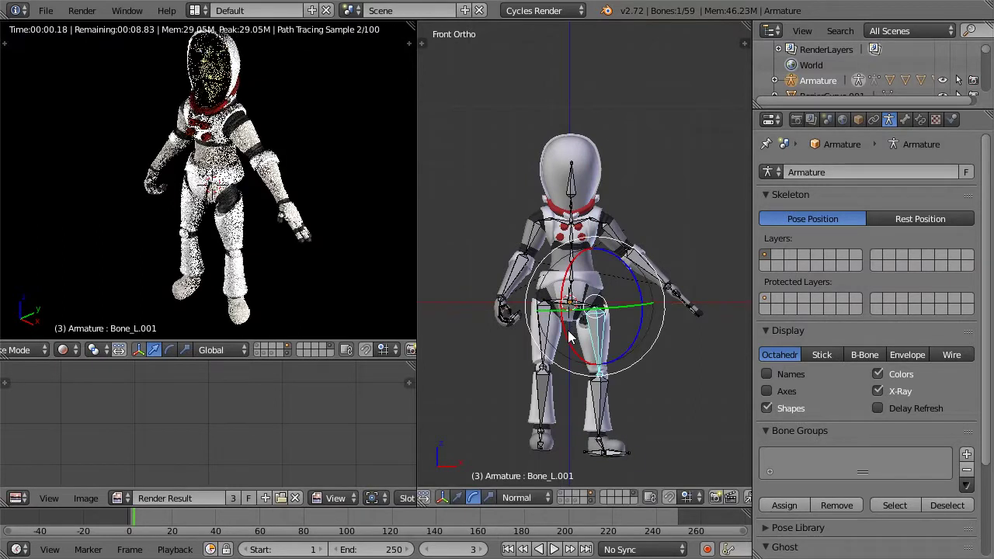
- Lower the left upper arm bone (Bone.003_L.002) about 9 degrees toward the body and swing it backward in side view
right_click(621, 244)
key("r")
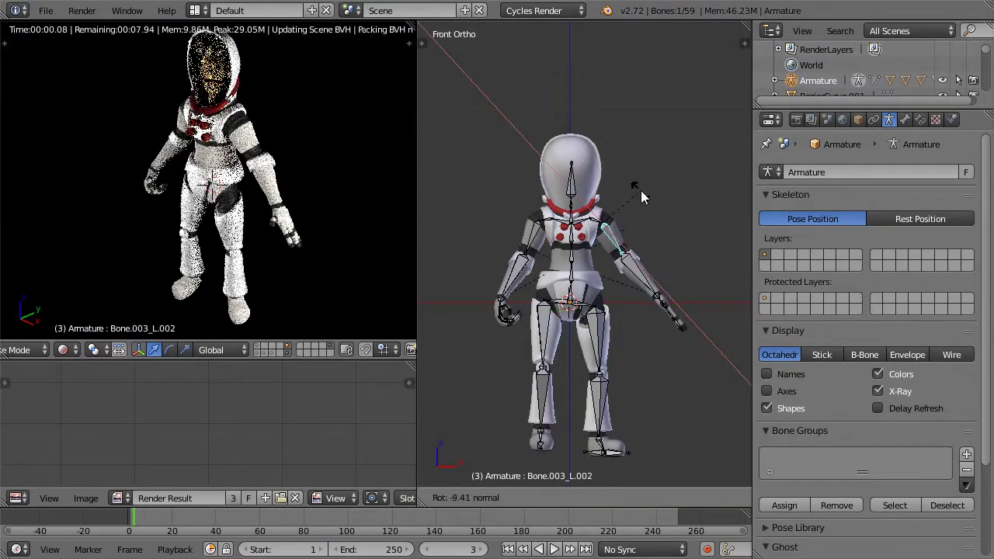
left_click(640, 190)
scroll(652, 284, "up", 5)
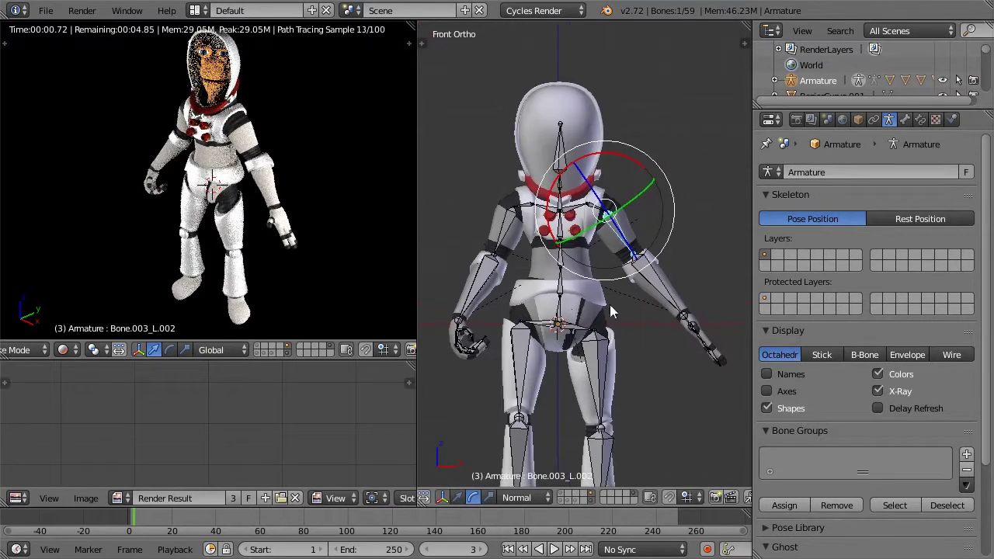
middle_click_drag(525, 270, 469, 264)
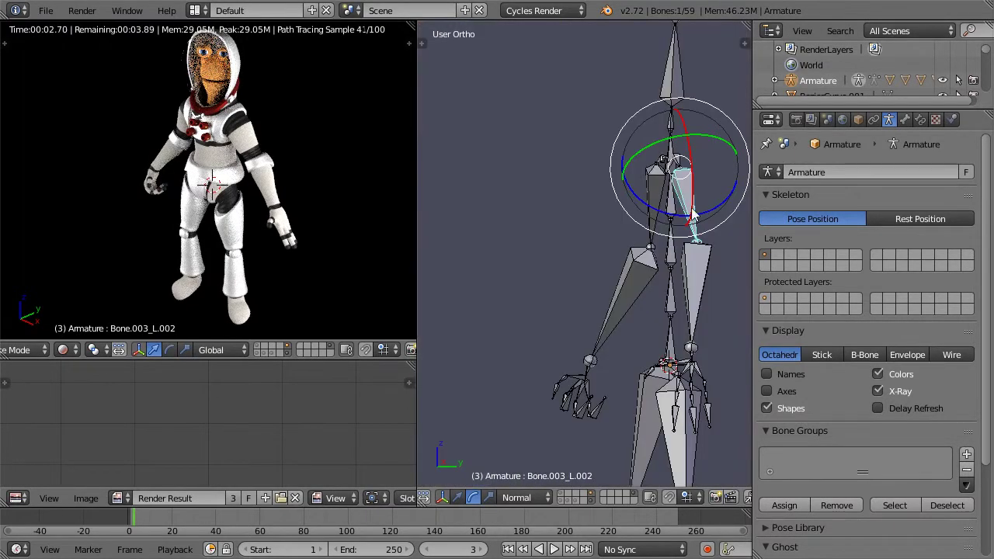
left_click_drag(643, 204, 664, 222)
scroll(727, 276, "up", 1)
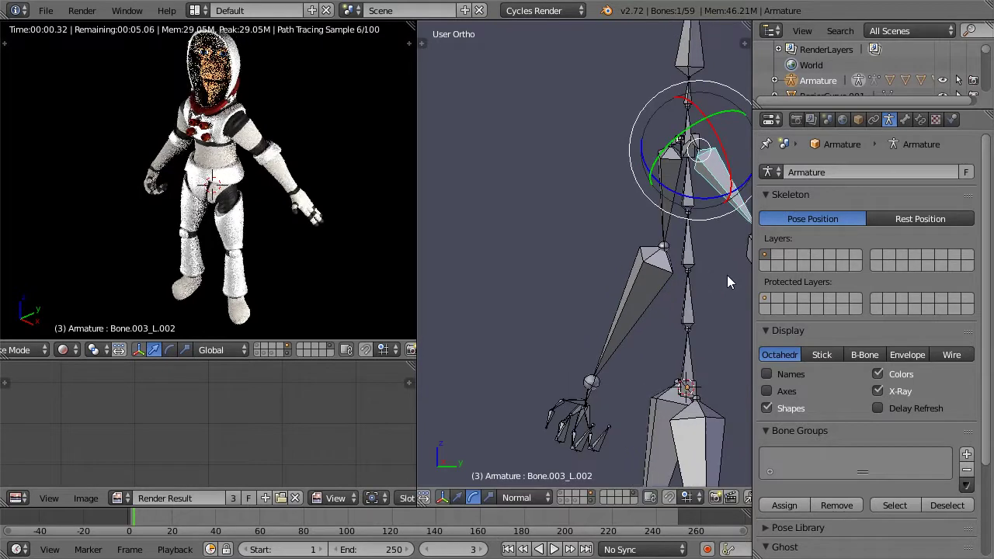
- Rotate the left forearm bone (Bone.003_L.003) forward to bend the elbow
scroll(647, 279, "down", 3)
right_click(624, 268)
scroll(652, 271, "up", 2)
left_click_drag(646, 273, 611, 253)
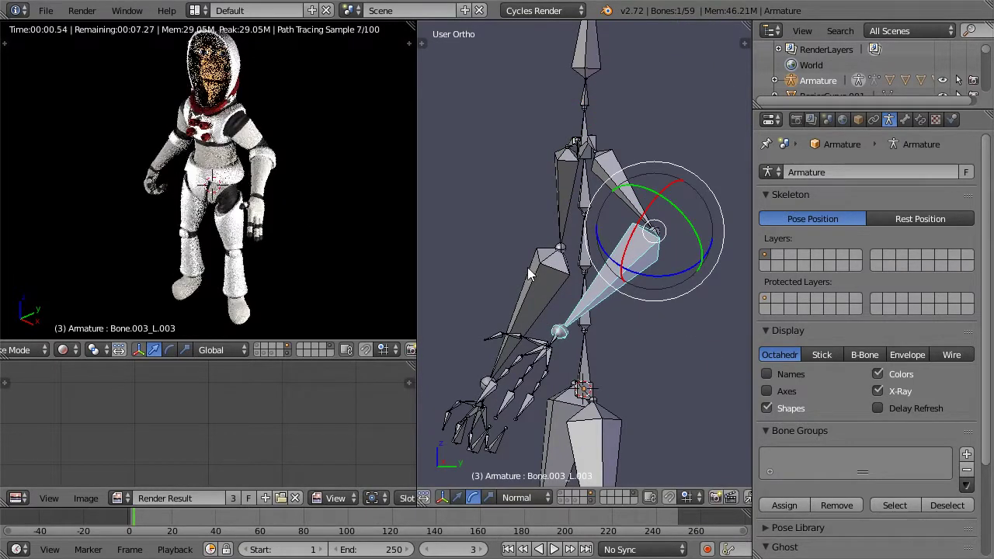
- Rotate the base bone of the left thumb (Bone.003_L.008) outward, away from the palm
middle_click_drag(522, 285, 563, 342)
scroll(566, 344, "up", 3)
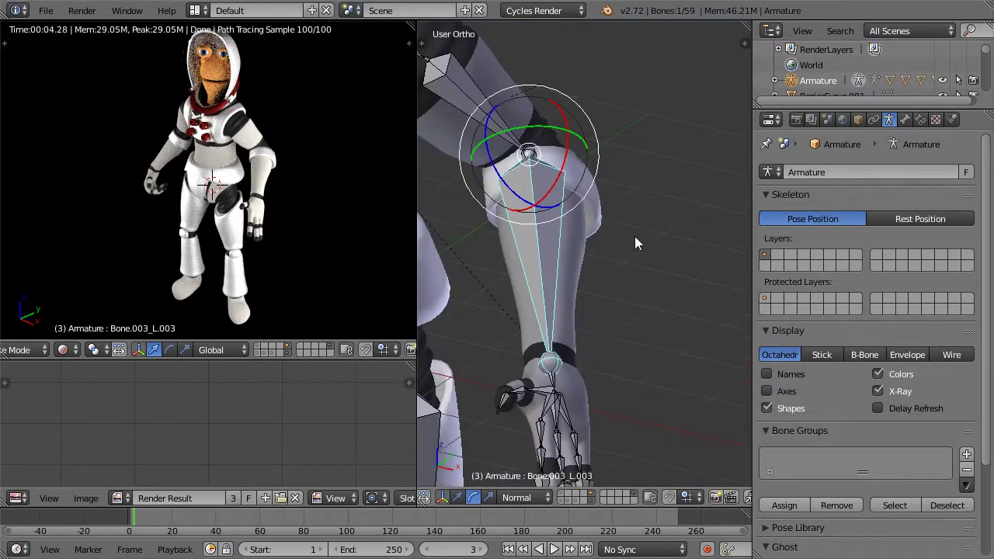
middle_click_drag(635, 236, 666, 126, "shift")
middle_click_drag(614, 288, 577, 296)
right_click(534, 294)
mouse_move(507, 270)
left_mouse_down()
mouse_move(520, 299)
mouse_move(513, 276)
left_mouse_up()
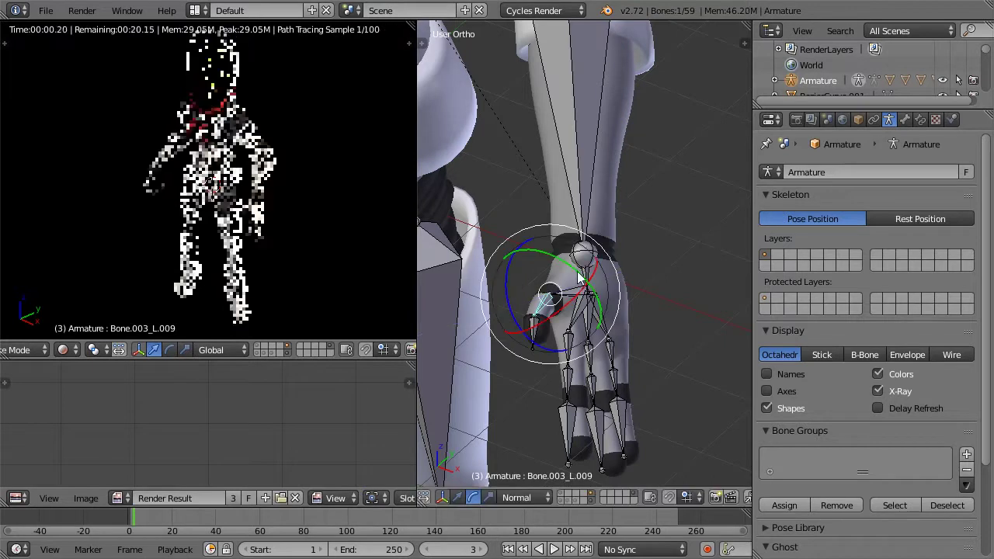
right_click(569, 291)
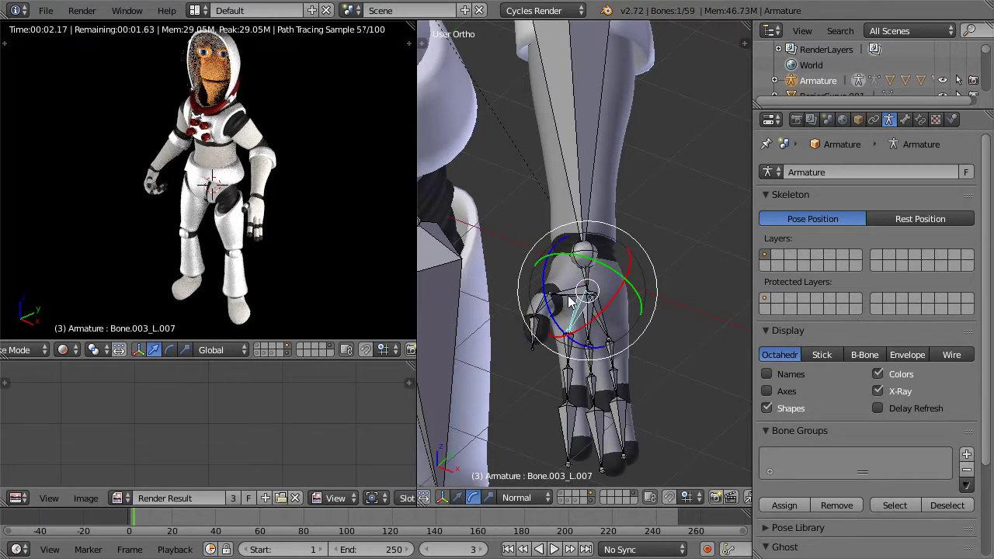
left_click_drag(587, 291, 588, 290)
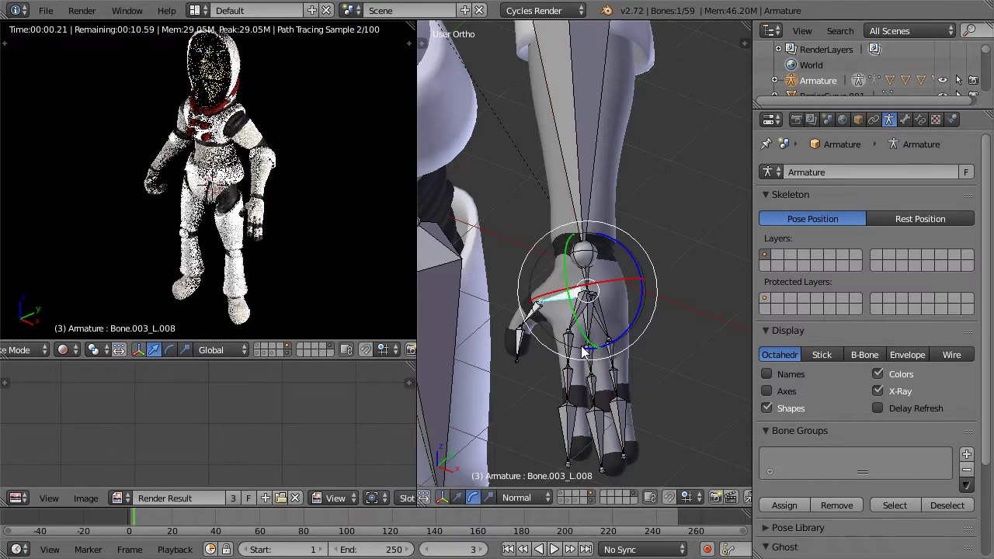
- Select the middle and tip bones of all three fingers on the left hand
right_click(567, 382)
right_click(564, 396)
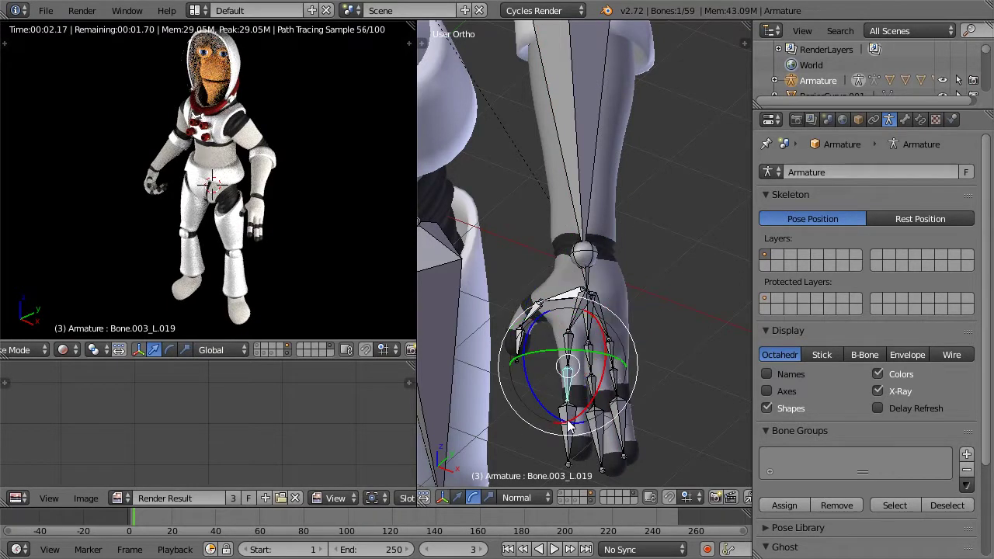
right_click(597, 417, "shift")
right_click(599, 392, "shift")
right_click(621, 396, "shift")
- Try to rotate the six selected finger bones together and to add a base finger bone to the selection
left_click_drag(627, 386, 627, 398)
key("ctrl+z")
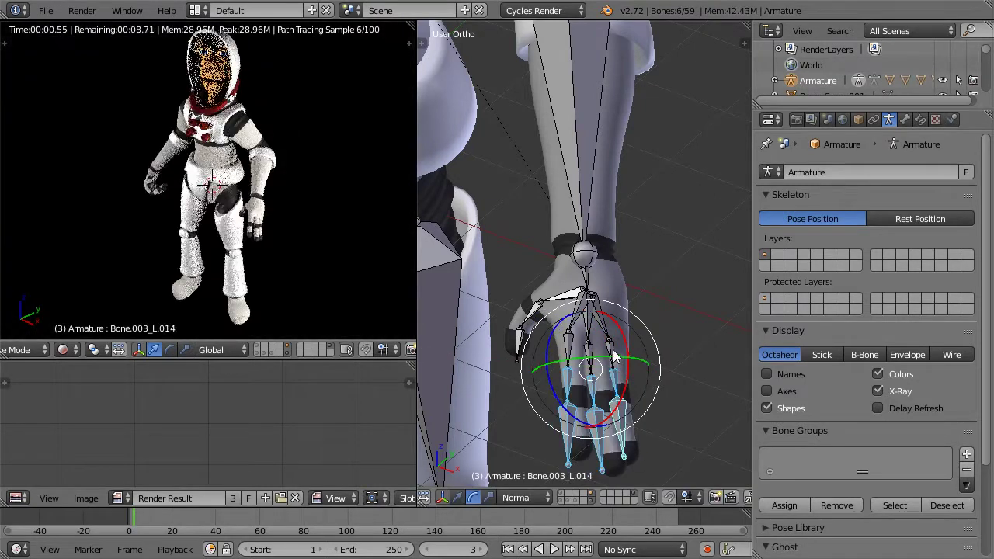
right_click(607, 353, "shift")
key("ctrl+z")
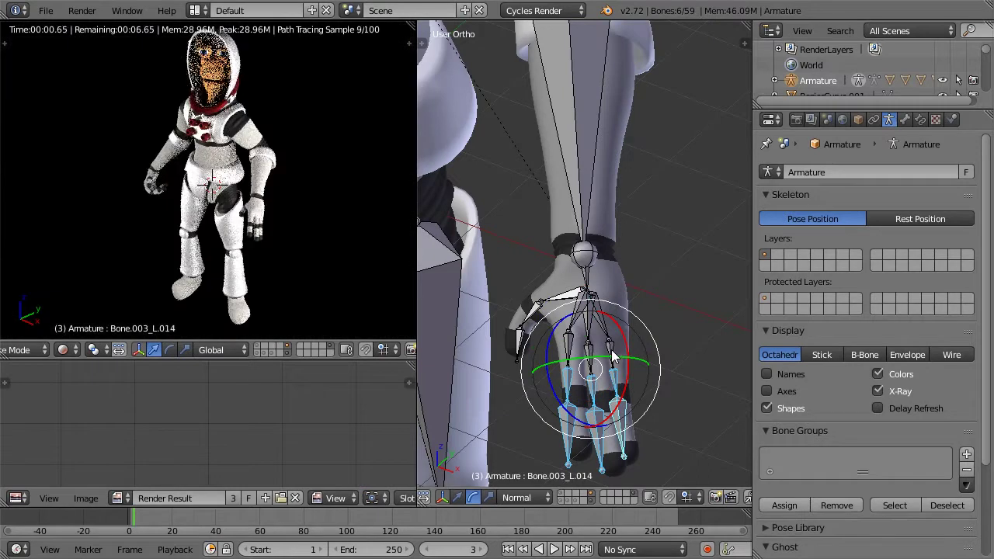
right_click(611, 350, "shift")
key("ctrl+z")
- Set the pivot point to Individual Origins
scroll(529, 497, "down", 3)
scroll(528, 497, "up", 7)
left_click(500, 499)
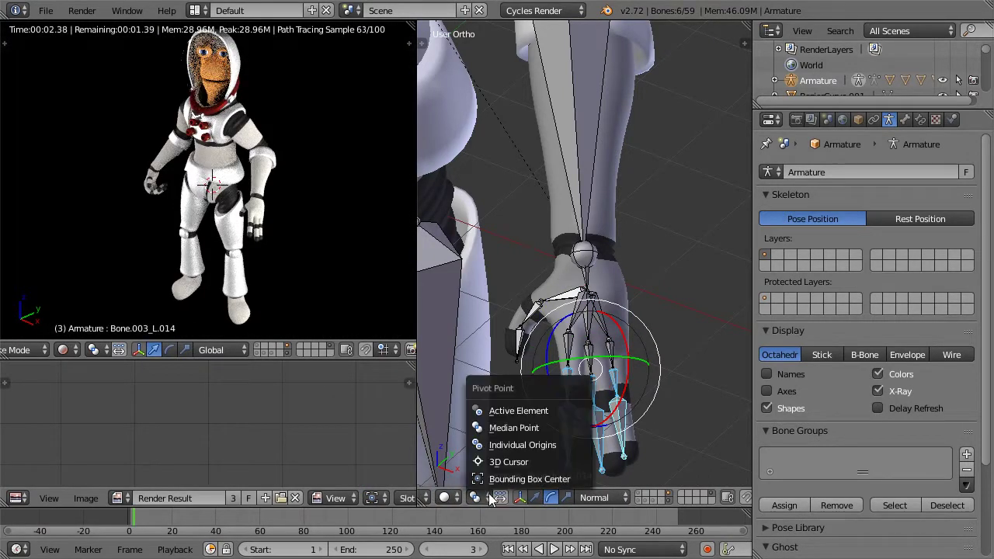
left_click(501, 447)
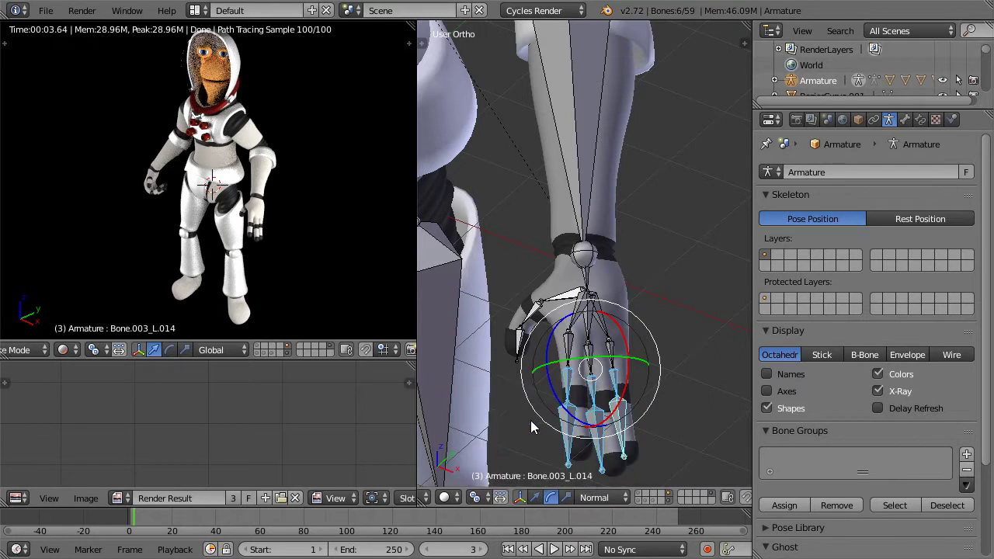
- Add the three base finger bones of the left hand to the selection and rotate all nine bones to curl the fingers inward
right_click(569, 354, "shift")
right_click(592, 364, "shift")
right_click(613, 355, "shift")
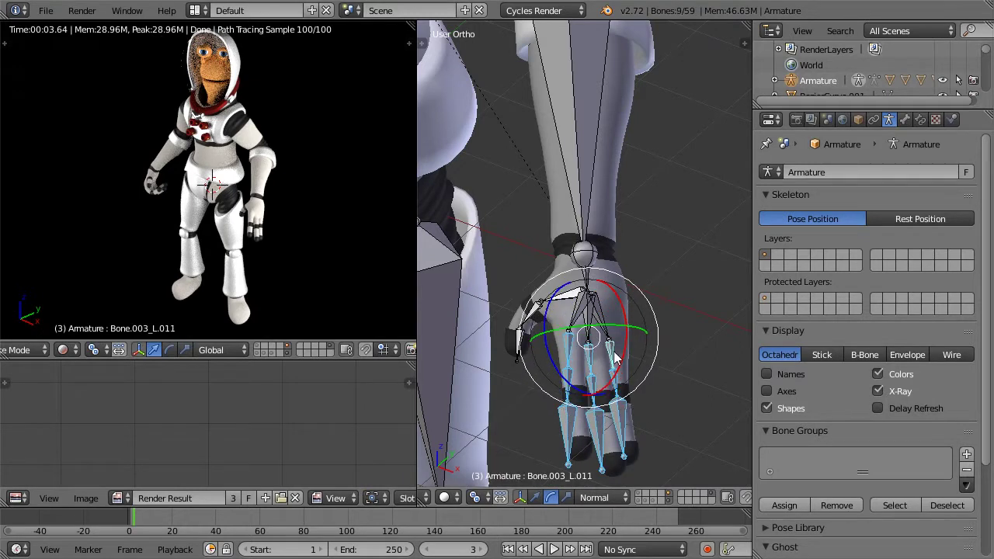
left_click_drag(622, 340, 589, 356)
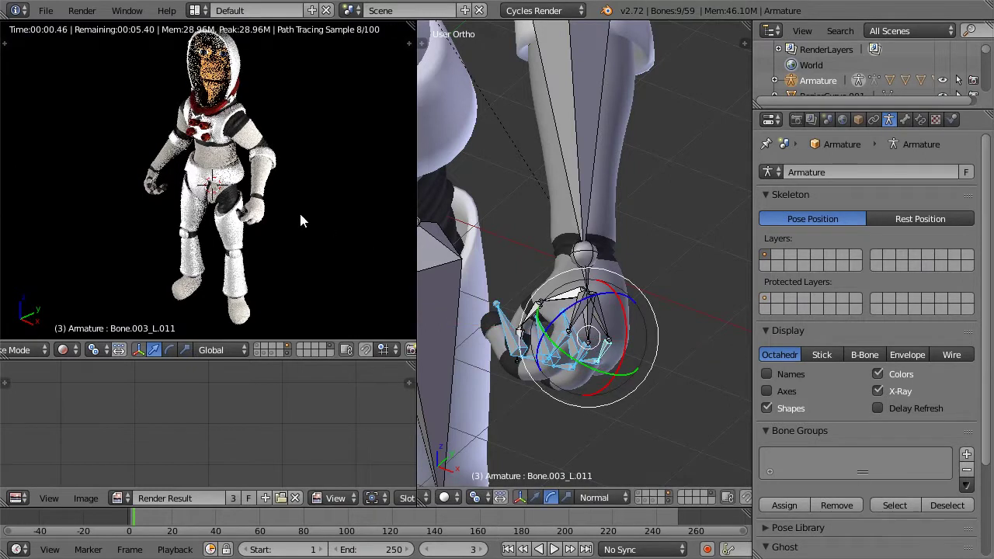
scroll(301, 215, "up", 2)
scroll(300, 215, "up", 1)
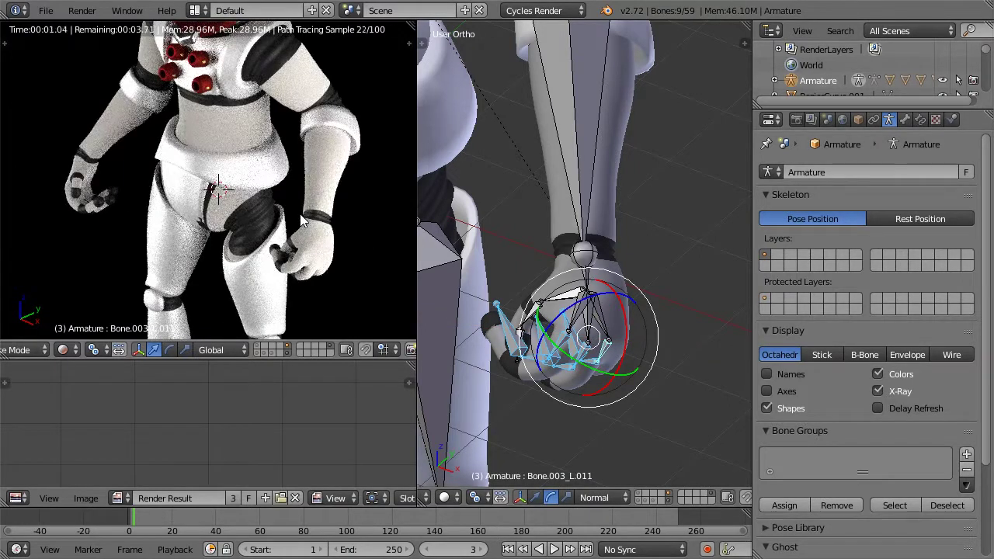
scroll(301, 215, "down", 4)
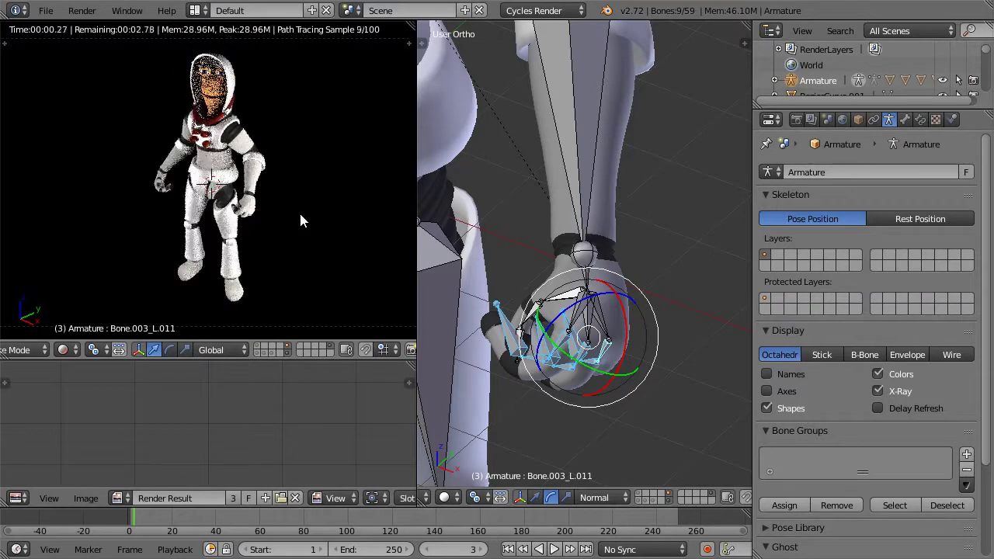
scroll(301, 194, "up", 1)
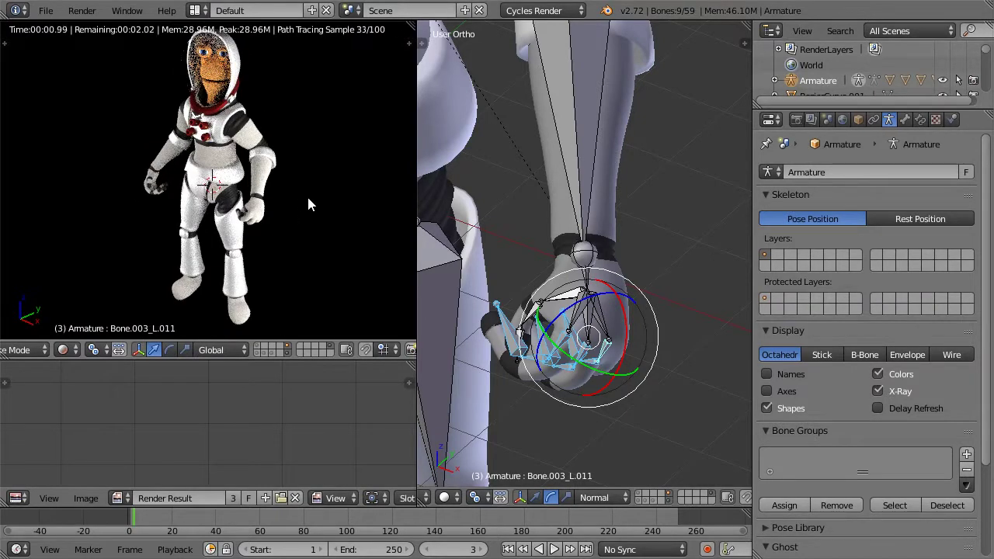
- Rotate the root spine bone (Bone) in right side view to lean the upper body slightly backward
scroll(614, 217, "down", 5)
middle_click_drag(634, 216, 550, 197)
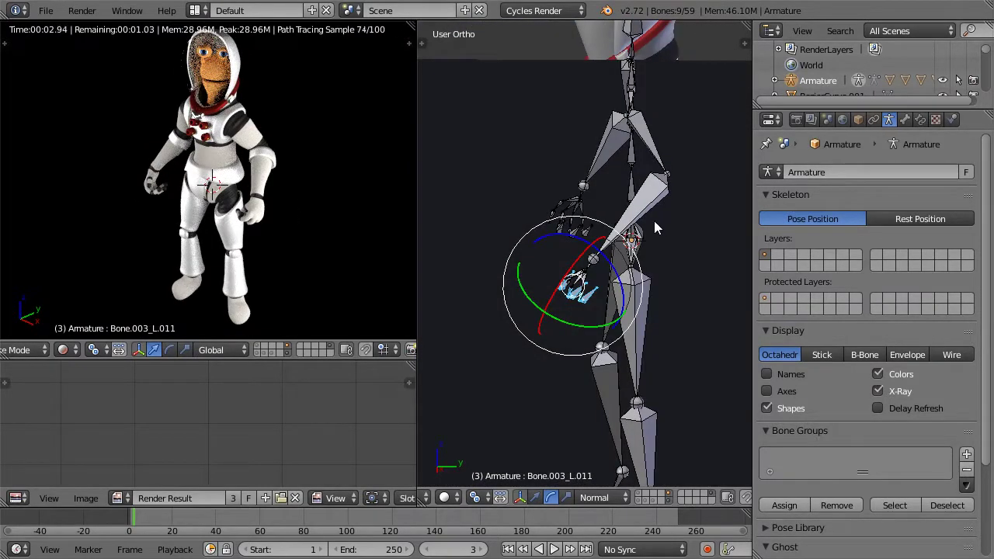
middle_click_drag(718, 220, 649, 239)
scroll(649, 239, "down", 2)
middle_click_drag(710, 226, 537, 304, "shift")
middle_click_drag(596, 293, 575, 314)
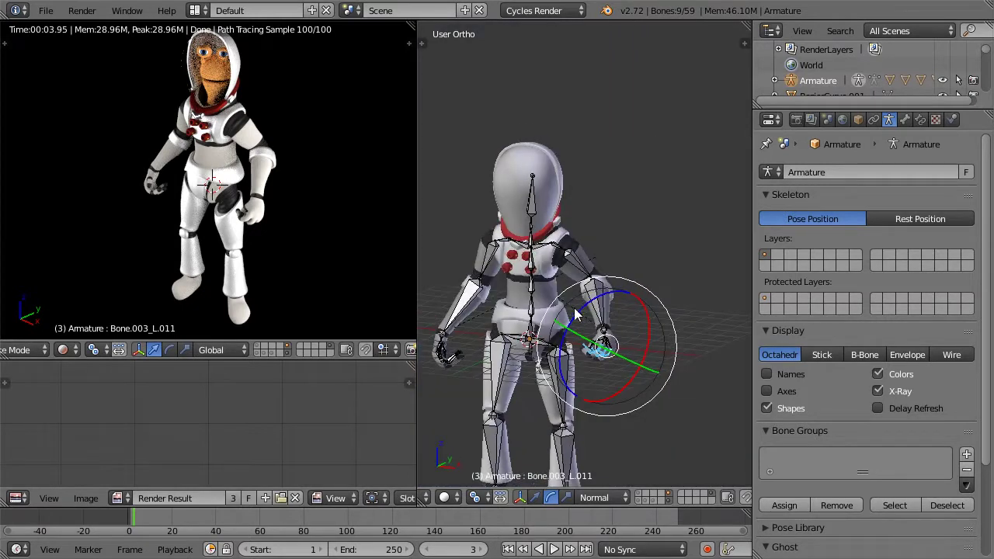
right_click(532, 334)
key("KP_1")
key("KP_3")
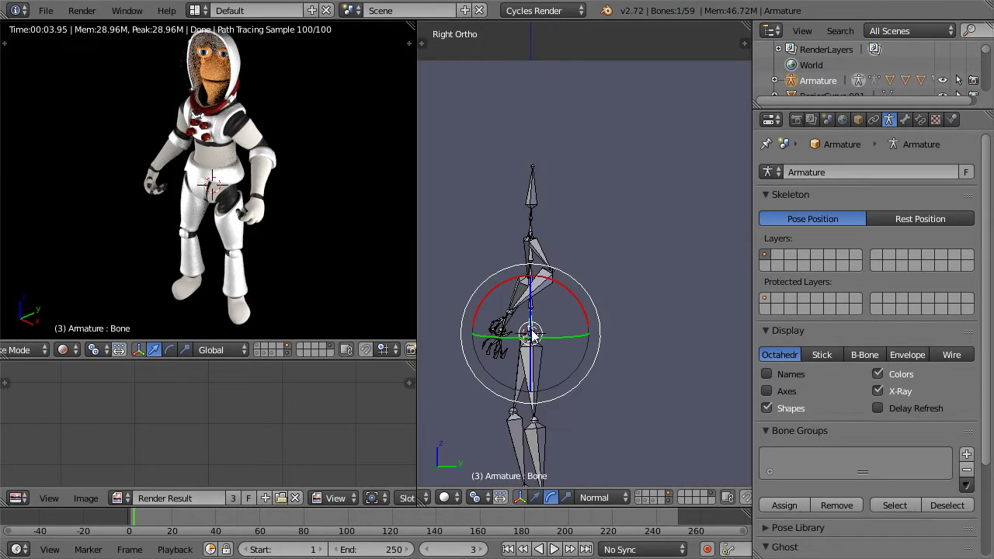
left_click_drag(582, 299, 550, 301)
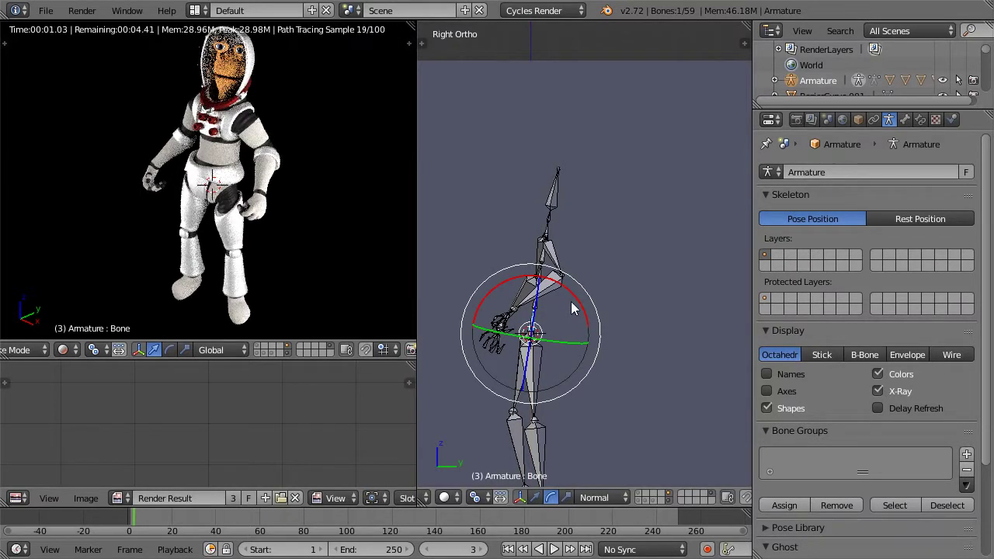
- Rotate the lower spine bone (Bone.001) forward in side view and rotate the spine bone above it
scroll(437, 206, "up", 2)
right_click(507, 347)
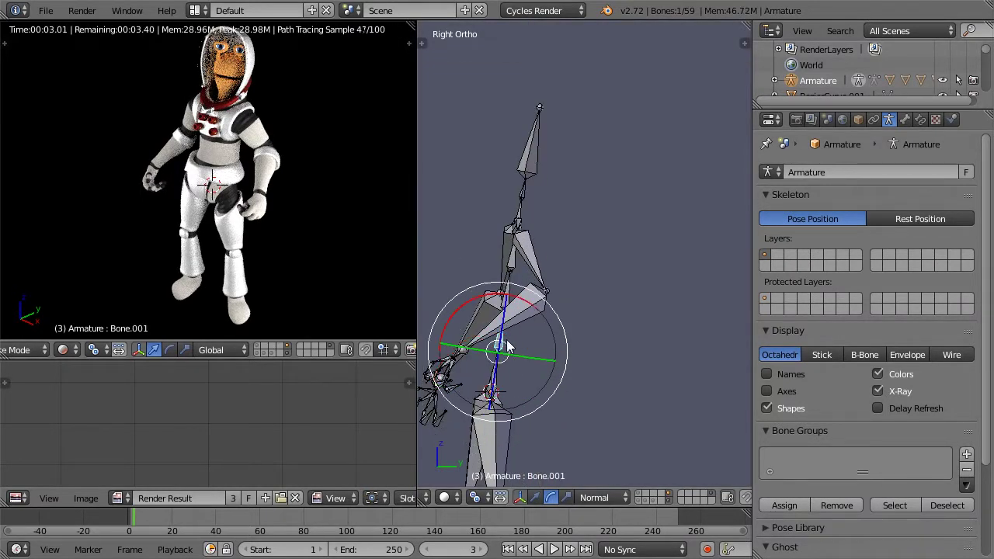
left_click_drag(525, 306, 525, 306)
middle_click_drag(477, 272, 585, 279)
middle_click_drag(494, 288, 641, 342)
right_click(636, 337)
left_click_drag(657, 320, 669, 296)
- Try to rotate the upper spine bone at the base of the neck (Bone.004)
right_click(636, 306)
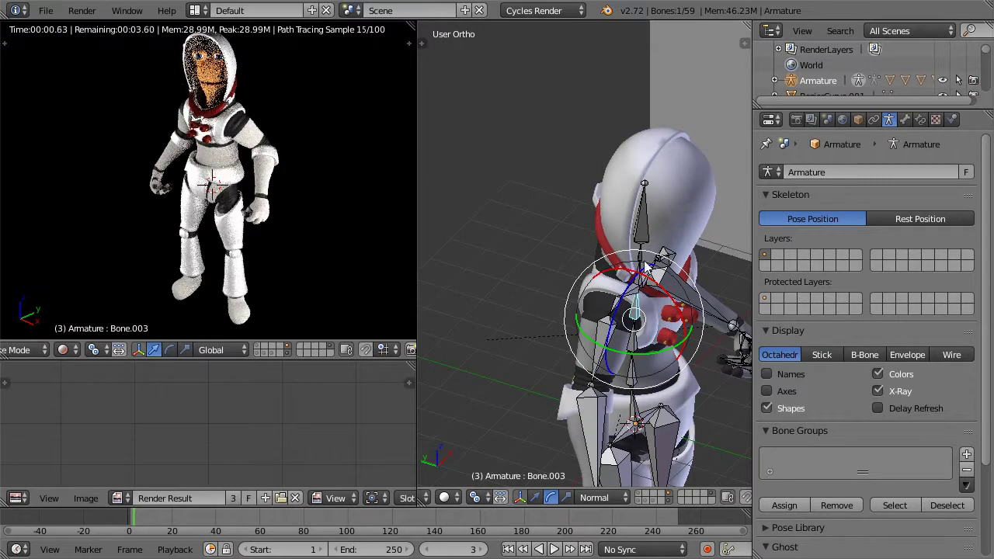
right_click(646, 277)
right_click(643, 281)
right_click(640, 281)
right_click(636, 281)
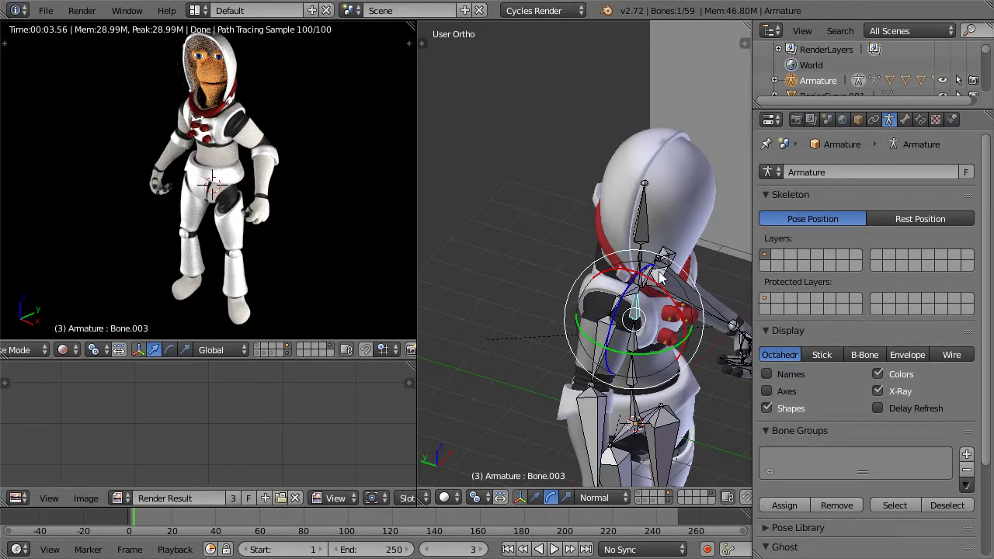
scroll(266, 161, "down", 2)
scroll(265, 160, "up", 5)
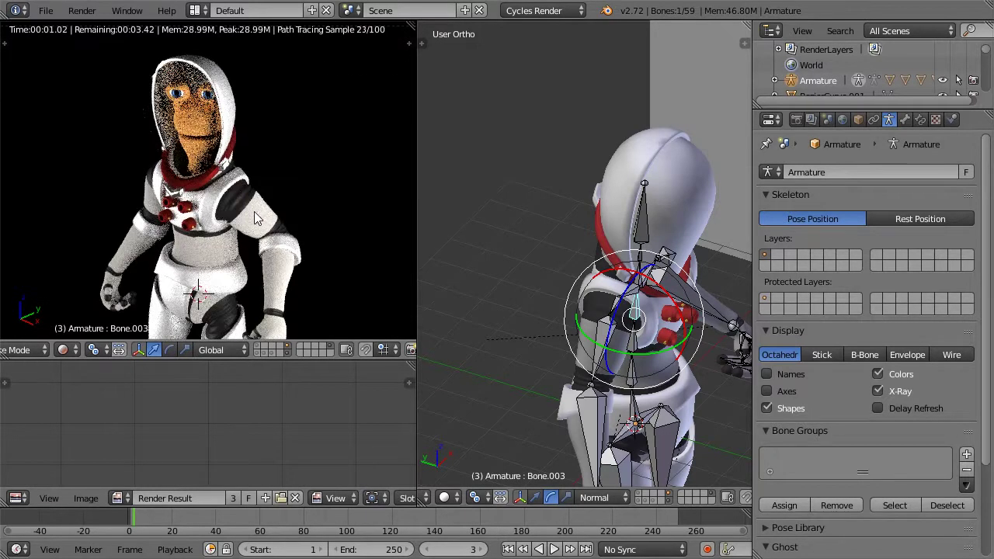
right_click(642, 261)
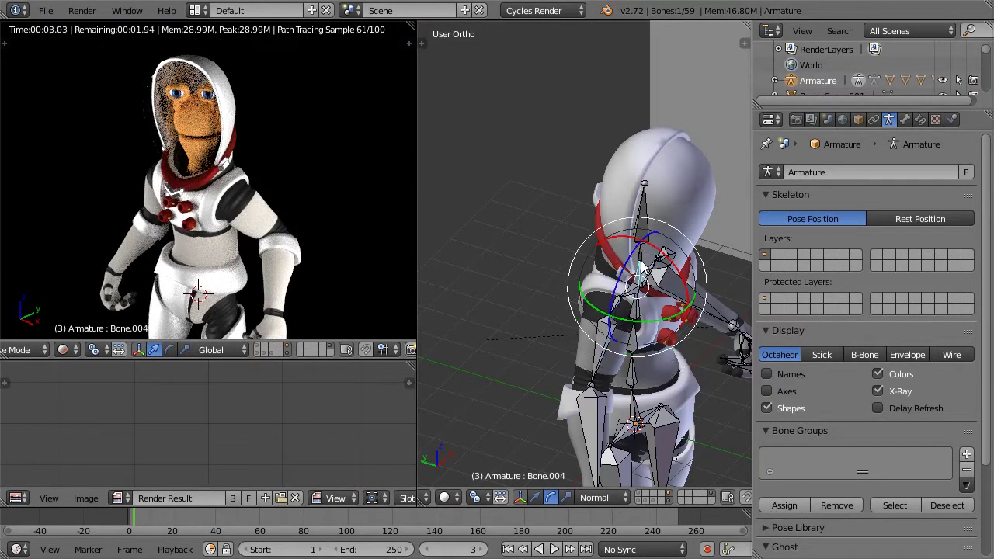
mouse_move(674, 264)
left_mouse_down()
mouse_move(682, 288)
mouse_move(673, 272)
left_mouse_up()
key("ctrl+z")
- Rotate the neck bone (Bone.005) to turn the head slightly
right_click(652, 254)
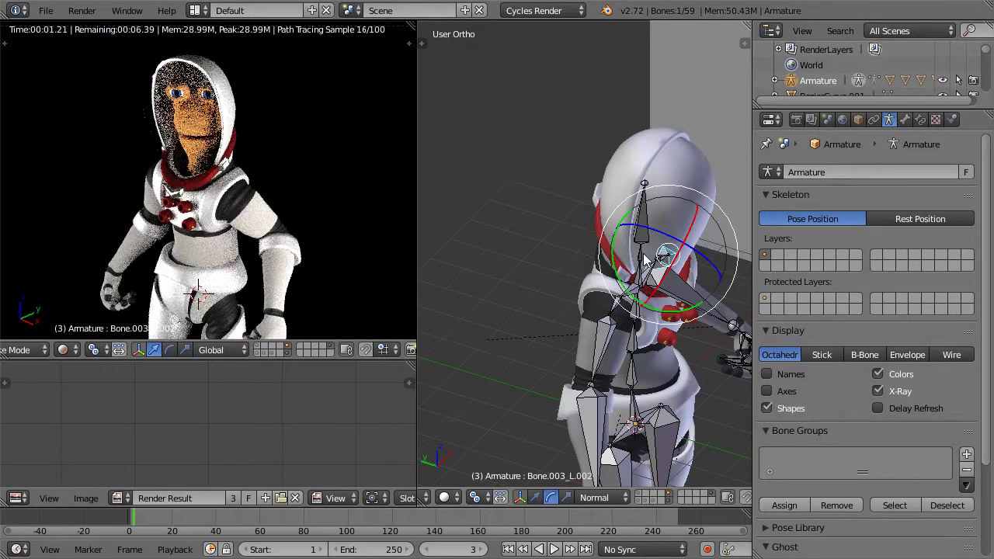
right_click(646, 260)
right_click(669, 262)
left_click_drag(678, 231, 674, 228)
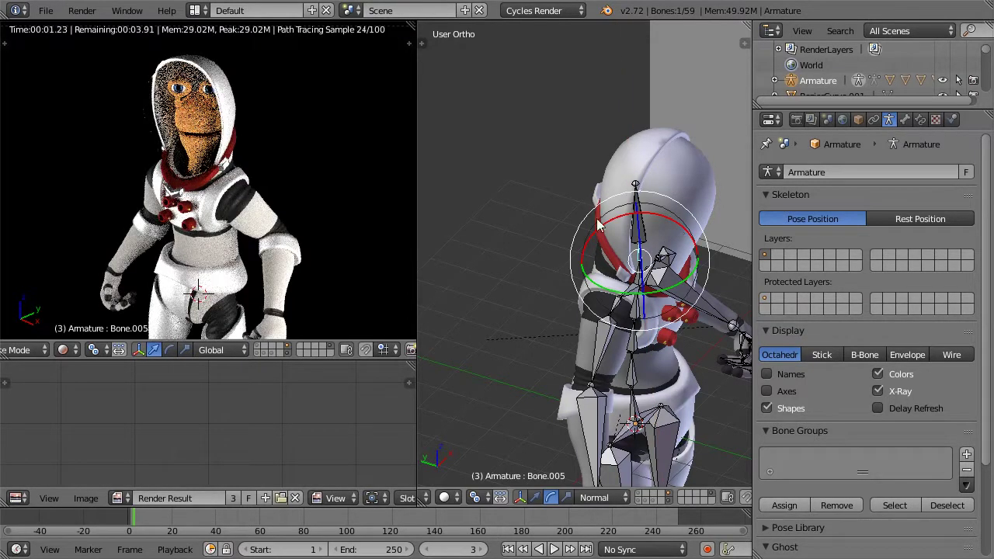
middle_click_drag(548, 217, 383, 287)
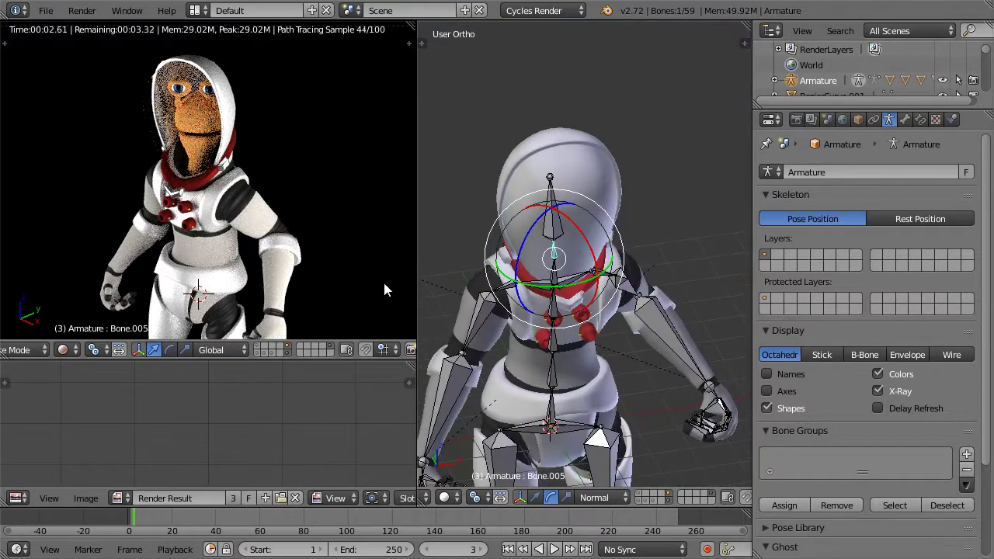
- View the objects on the other scene layers and return to the layer with the posed character
left_click(273, 352)
left_click(296, 354, "shift")
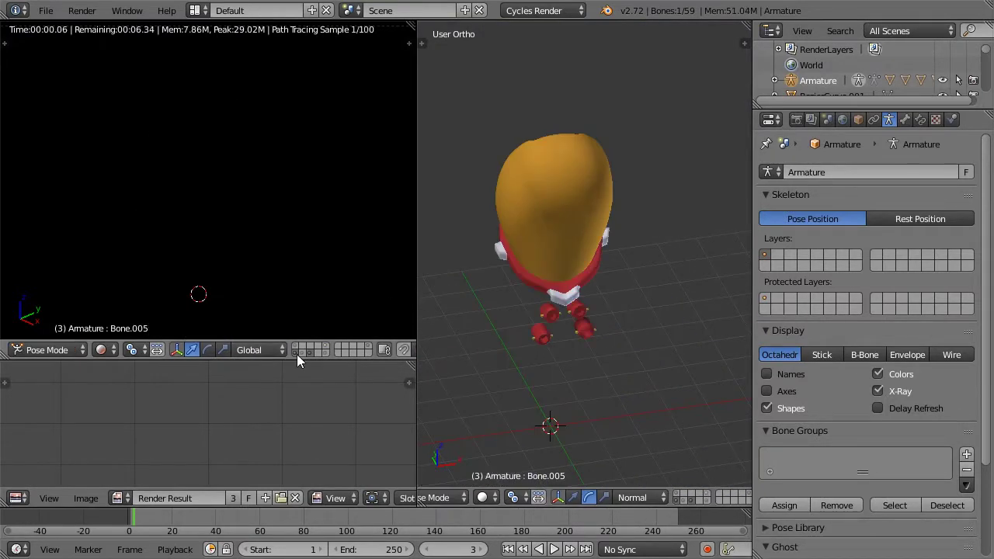
left_click(300, 351, "shift")
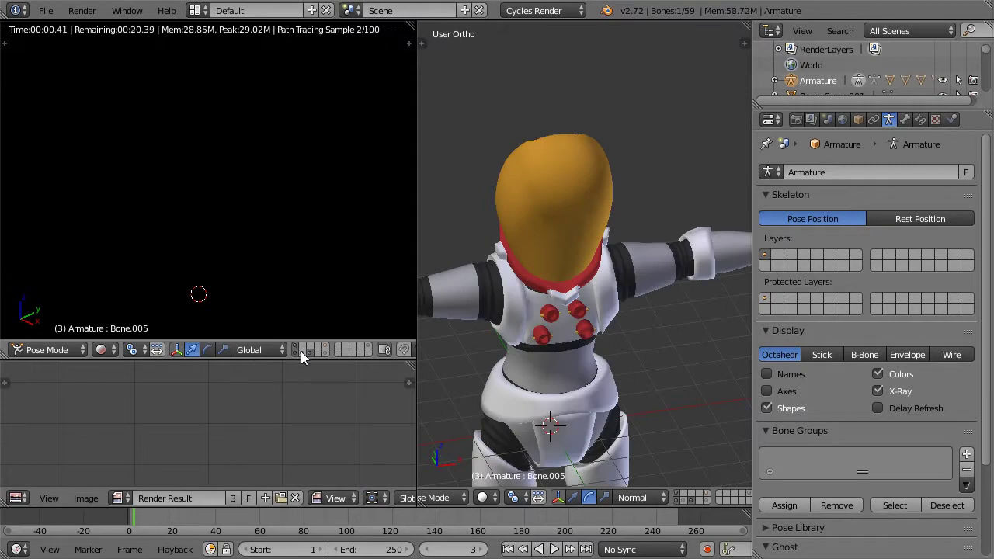
left_click(318, 349)
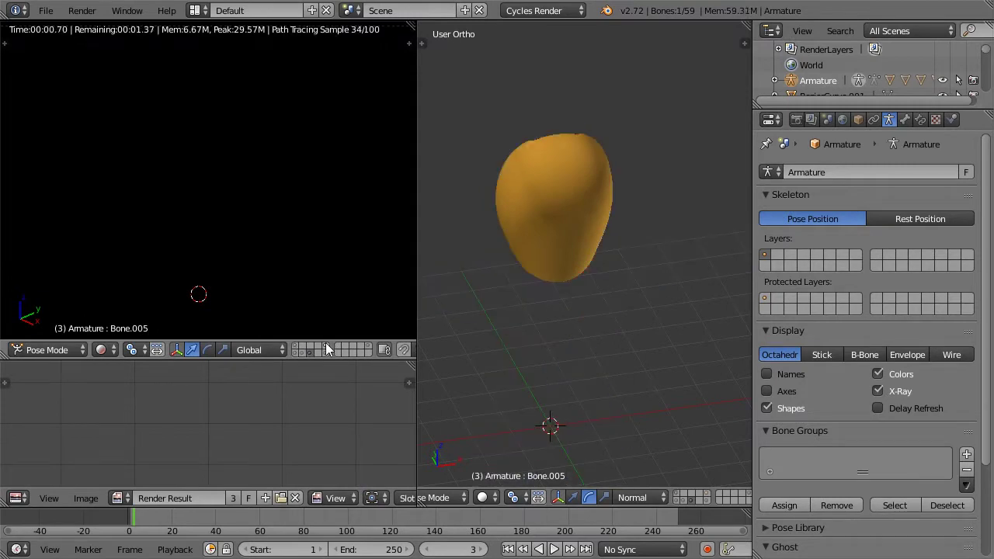
left_click(326, 350, "shift")
left_click(286, 353, "shift")
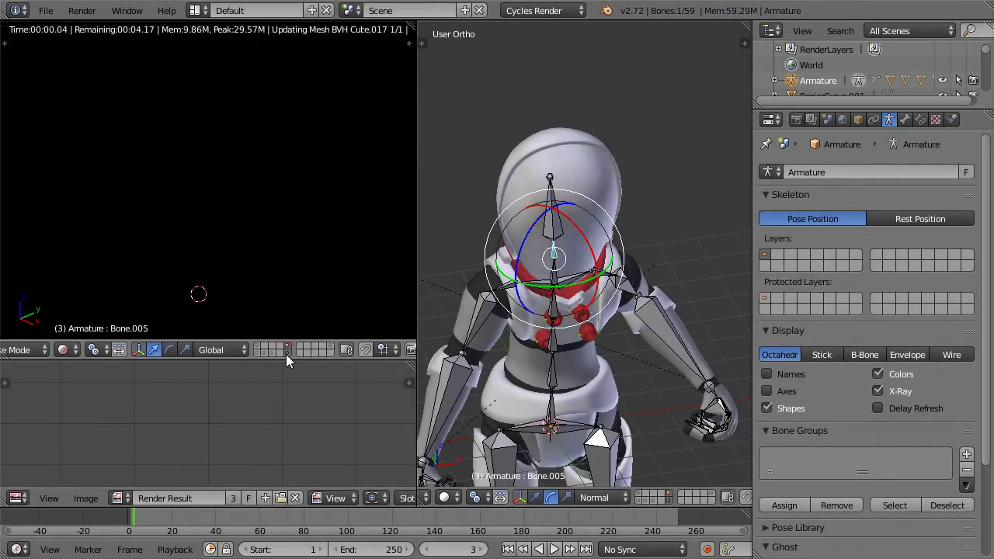
left_click(332, 349)
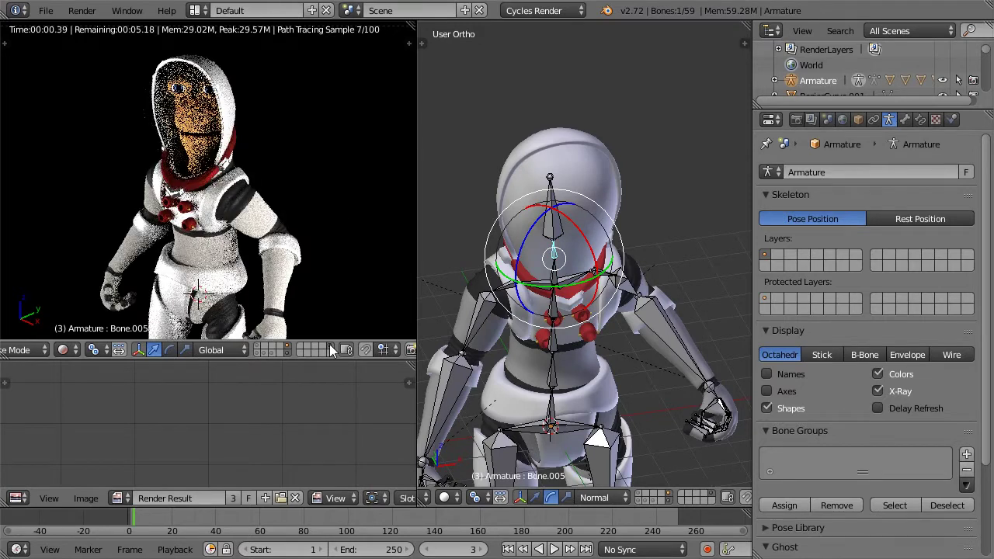
- Examine the character's full pose in the rendered preview and from the front in the 3D view
scroll(309, 132, "up", 2)
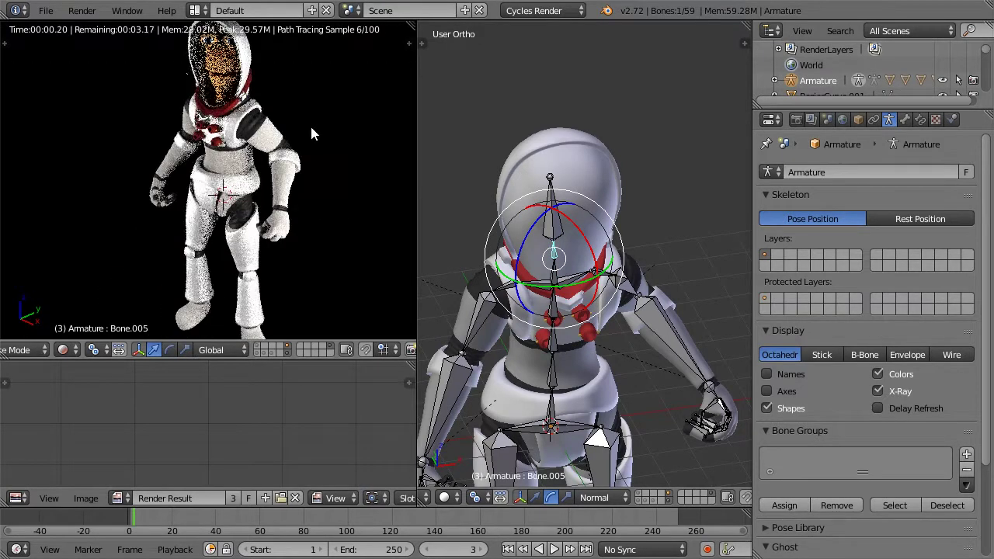
scroll(312, 187, "up", 2)
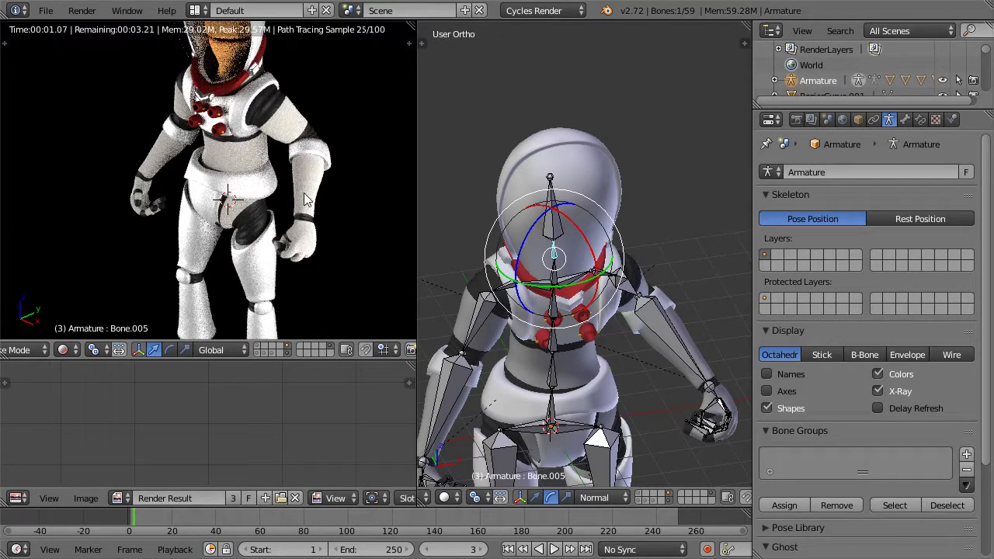
scroll(305, 200, "down", 3)
scroll(546, 349, "down", 1)
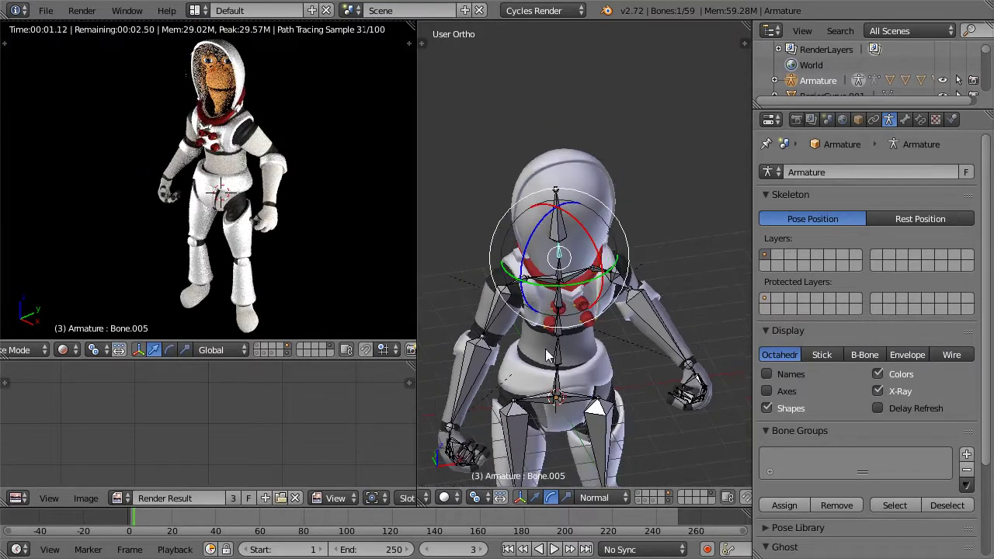
middle_click_drag(598, 365, 567, 242, "shift")
middle_click_drag(561, 290, 576, 270)
right_click(542, 263)
scroll(543, 263, "down", 3)
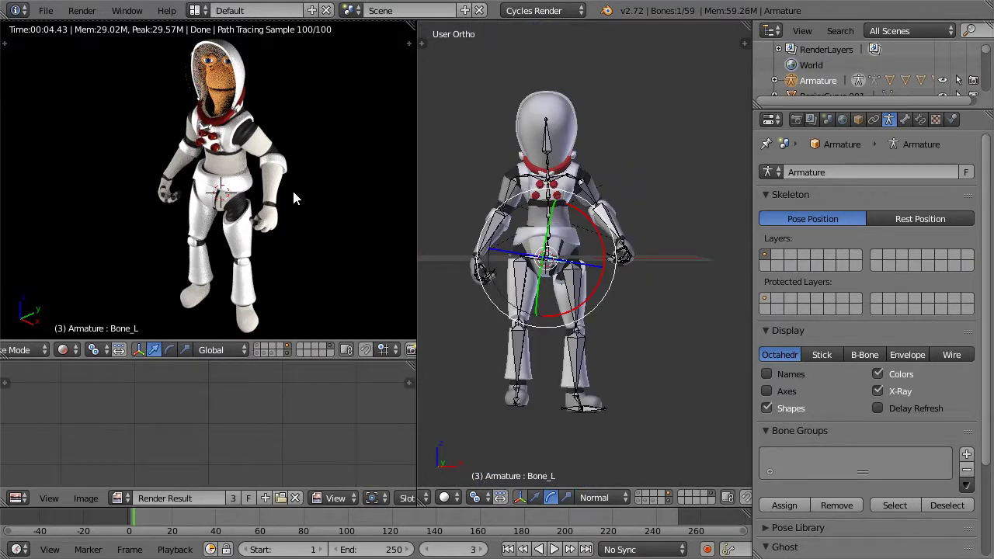
scroll(293, 192, "down", 1)
scroll(293, 193, "up", 1)
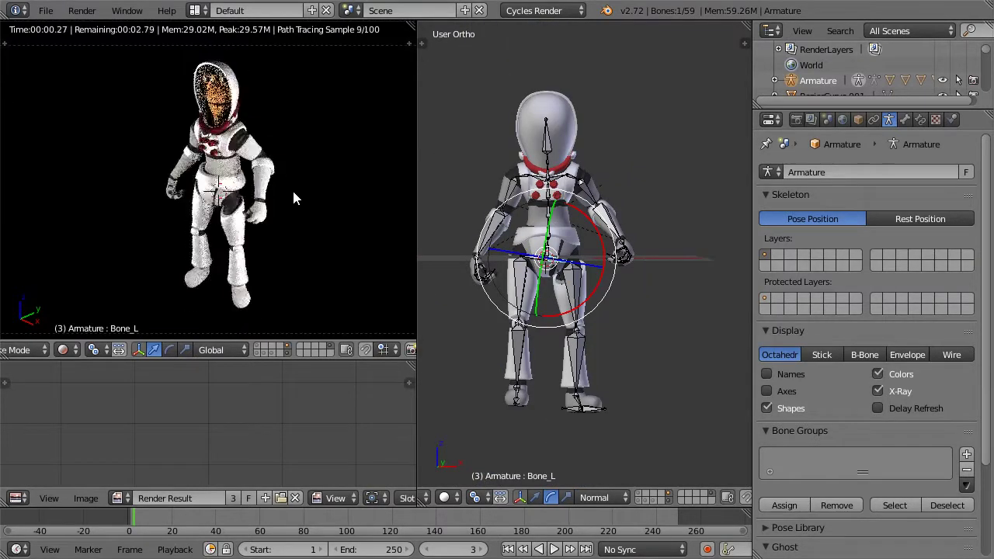
scroll(293, 198, "down", 2)
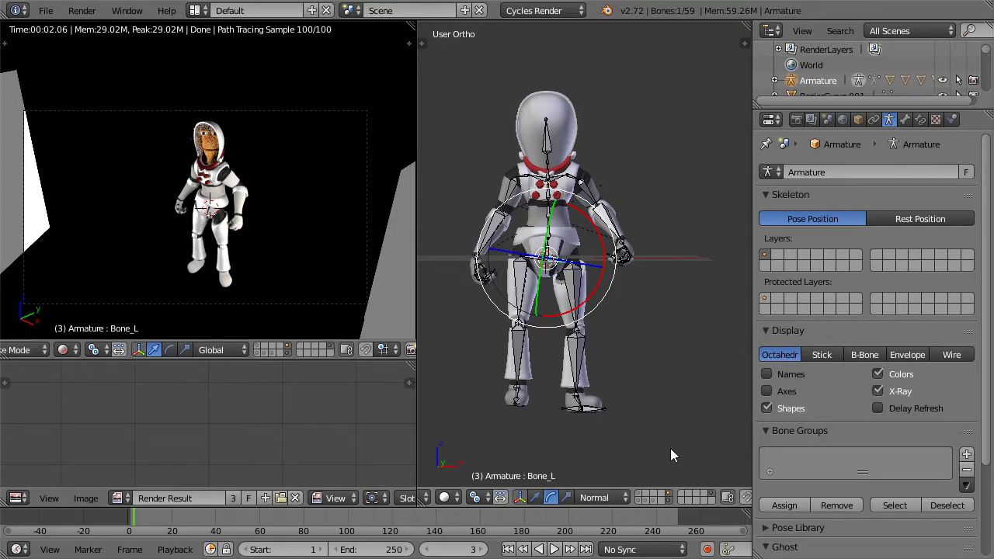
- Switch to an empty scene layer and add a mesh plane at the 3D cursor
left_click(683, 492)
middle_click_drag(597, 282, 597, 287)
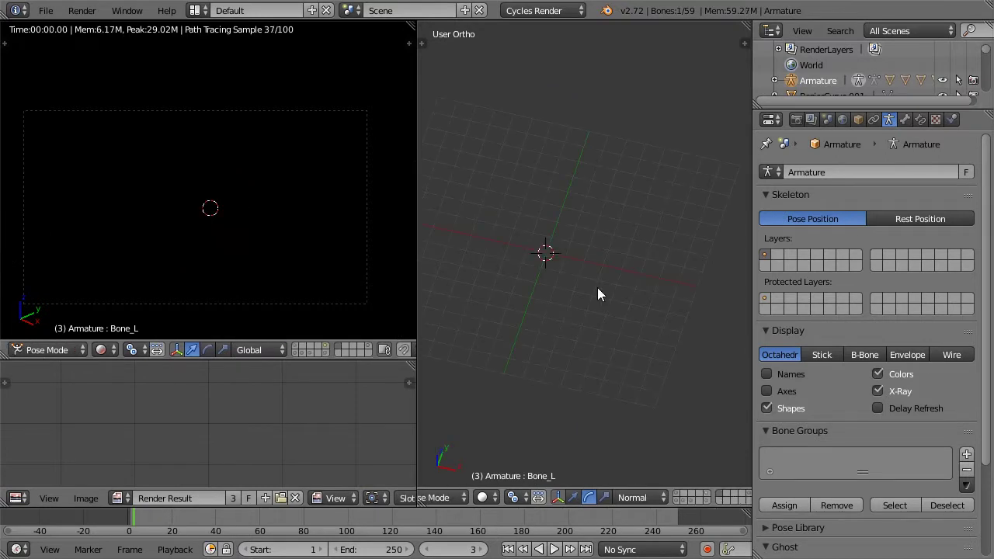
key("shift+a")
mouse_move(598, 290)
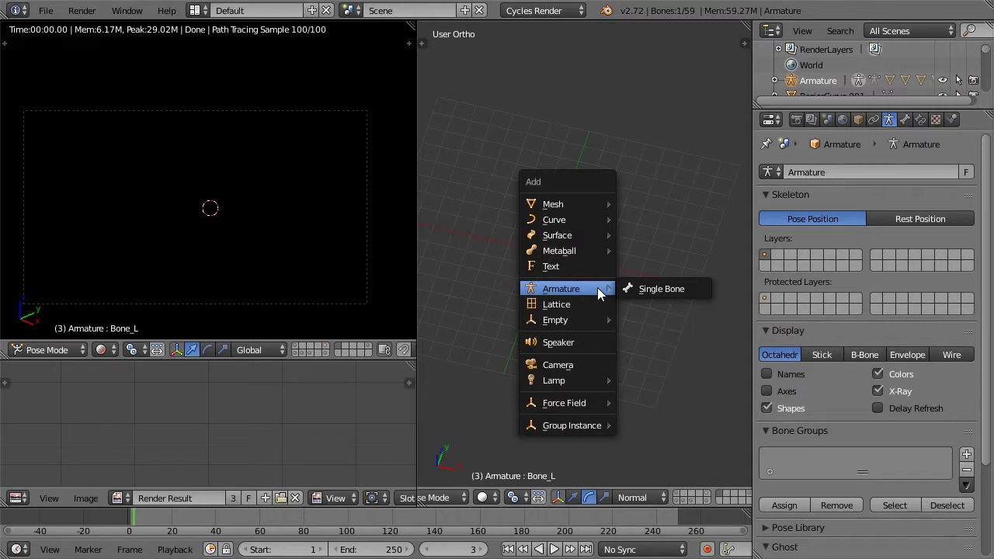
mouse_move(588, 204)
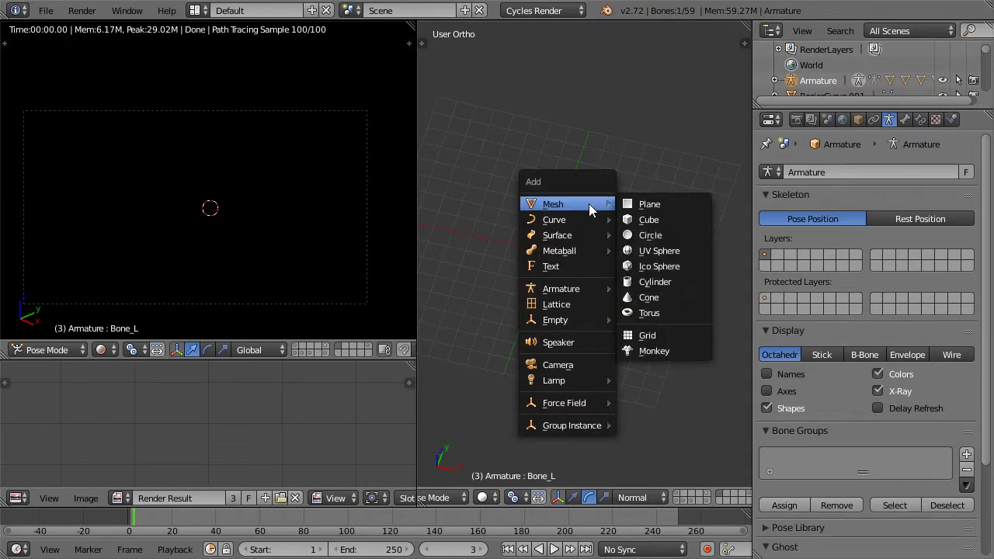
left_click(637, 206)
- Scale up the new plane's geometry in Edit Mode
key("Tab")
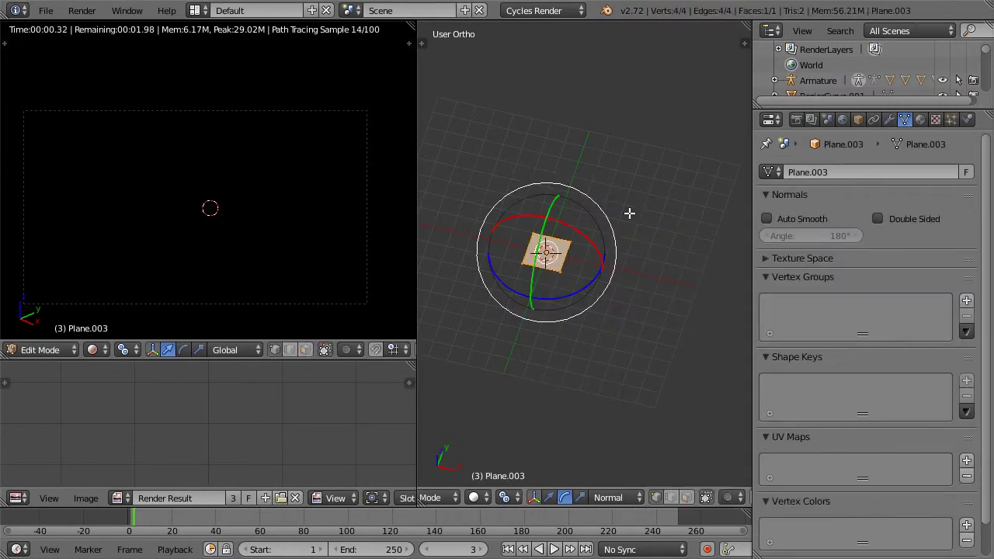
key("s")
left_click(639, 259)
key("s")
left_click(689, 264)
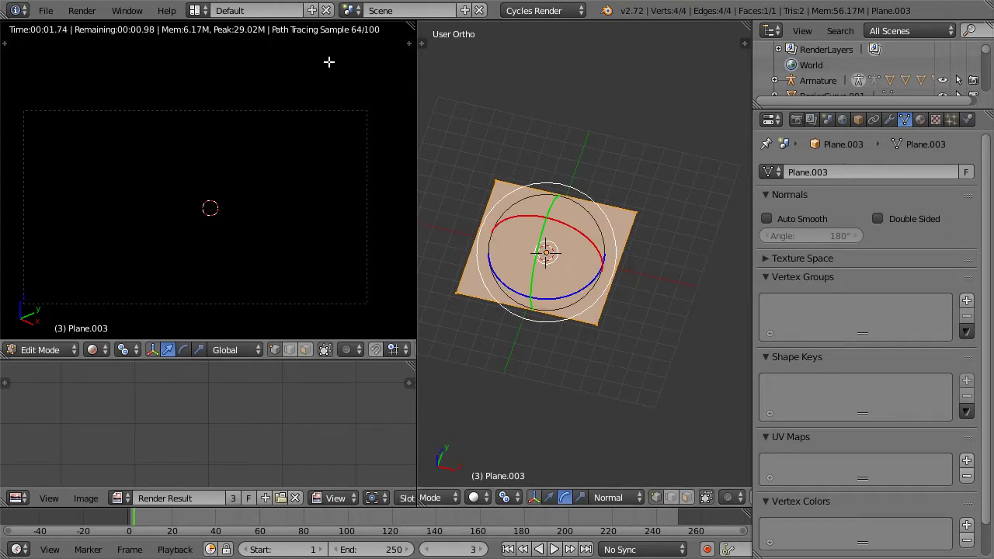
- Set the camera viewport to Solid shading and join the adjoining editor areas into one large 3D view
left_click(99, 349)
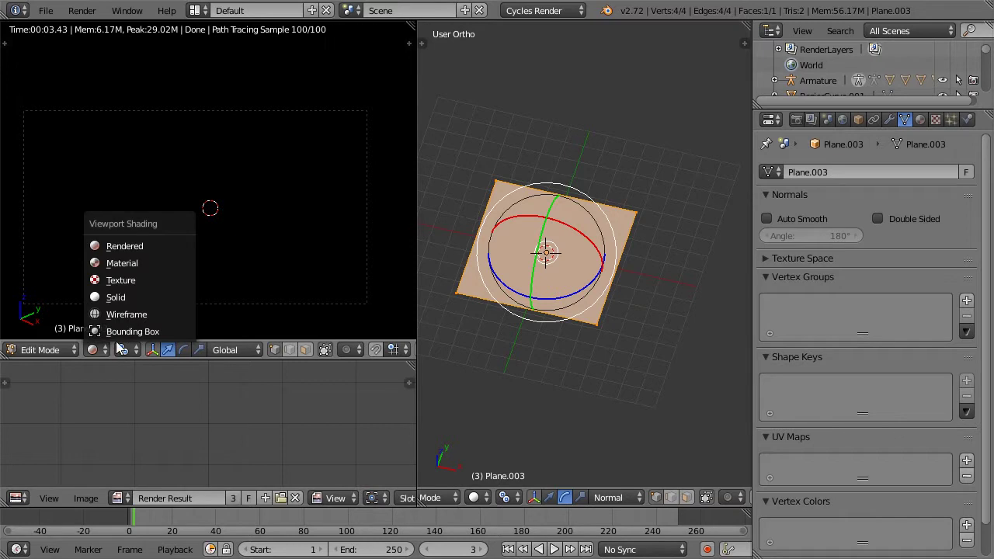
left_click(135, 304)
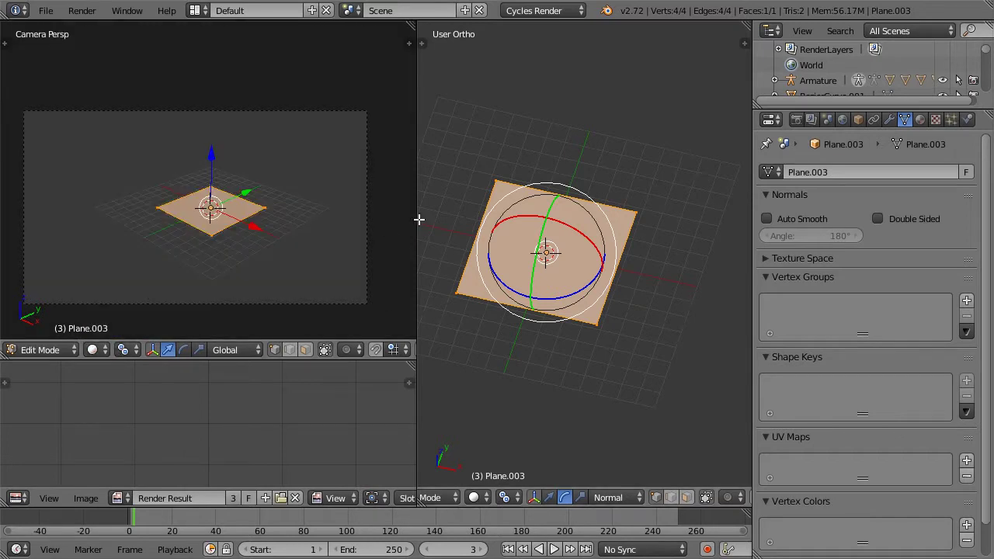
right_click(353, 358)
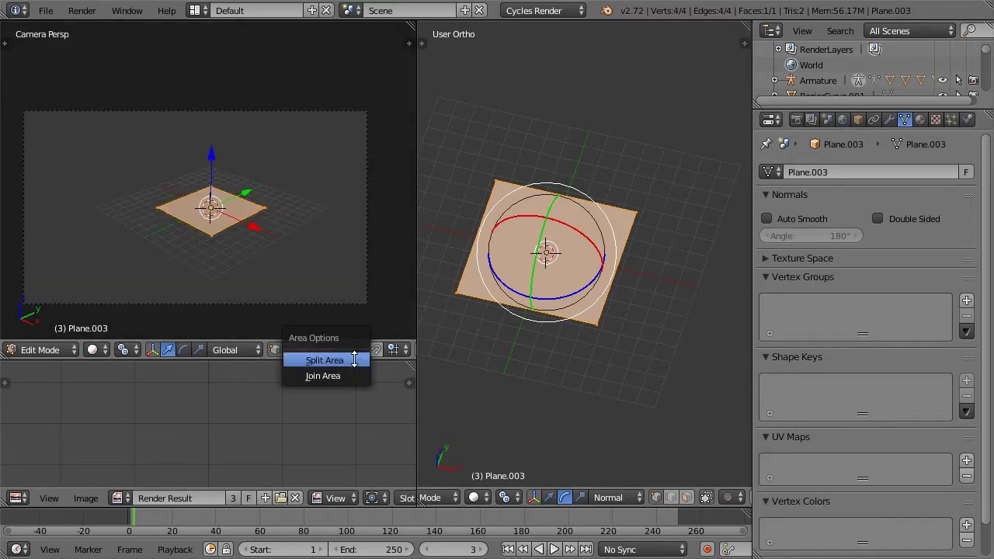
left_click(349, 378)
left_click(349, 364)
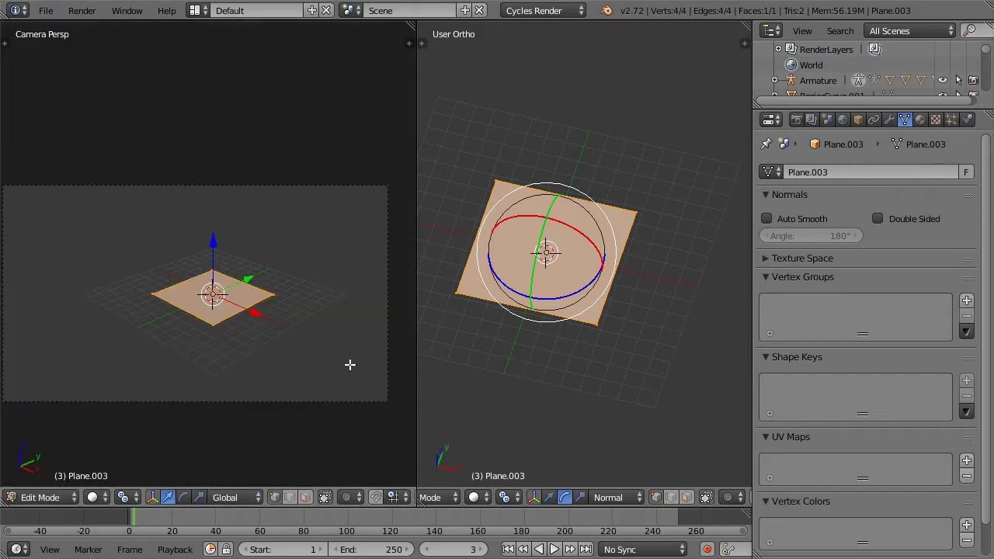
right_click(416, 255)
left_click(399, 255)
left_click(373, 253)
- Enlarge the plane evenly to roughly double its size in the widened 3D view
scroll(425, 255, "down", 1)
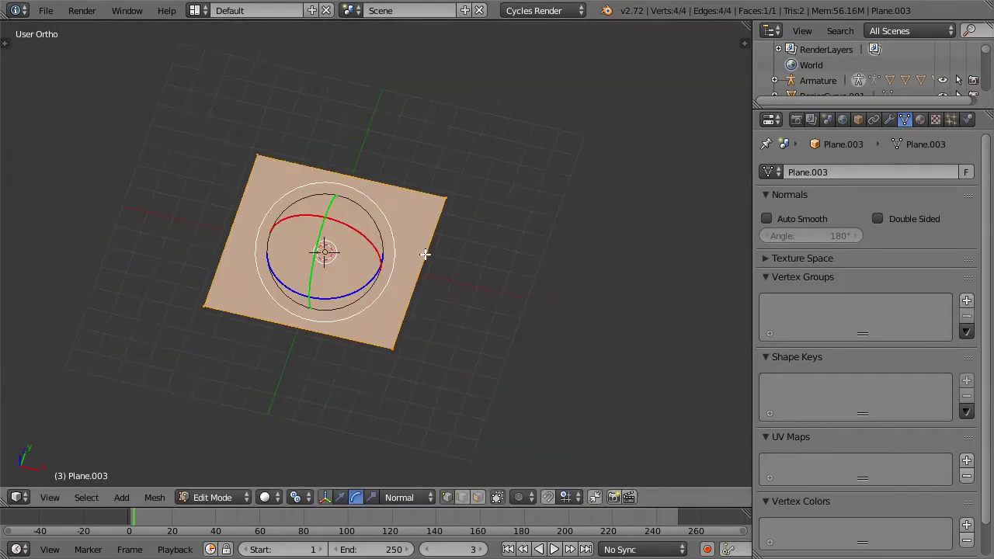
middle_click_drag(425, 258, 528, 251, "shift")
scroll(528, 268, "down", 2)
key("s")
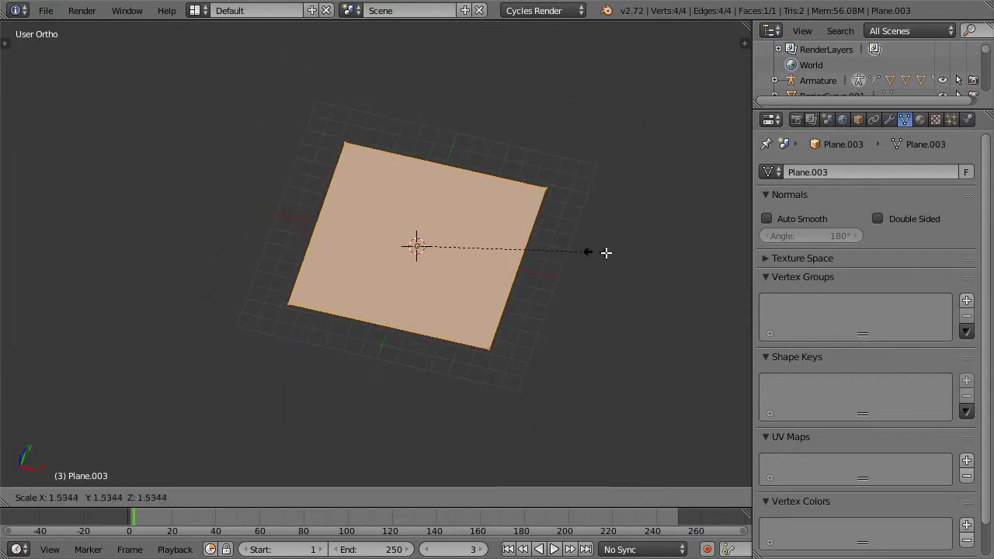
left_click(671, 258)
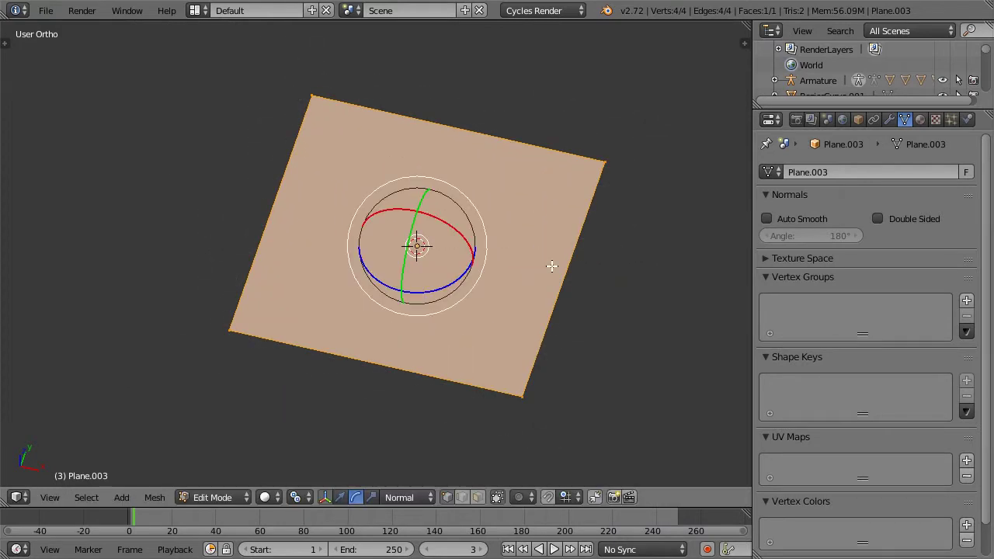
- Scale the plane by about 2.7 in camera view so it covers most of the camera frame
key("KP_0")
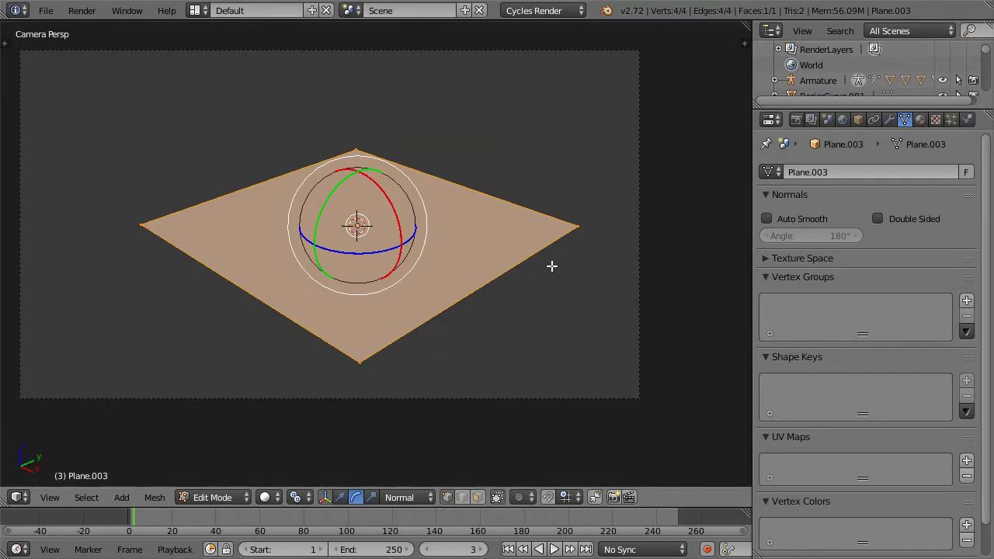
scroll(551, 266, "down", 4)
key("s")
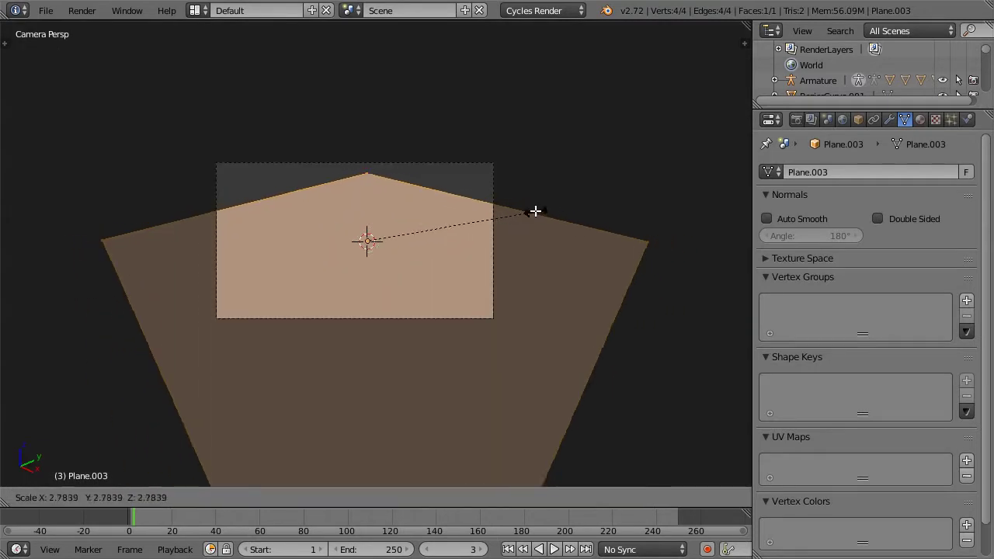
left_click(535, 210)
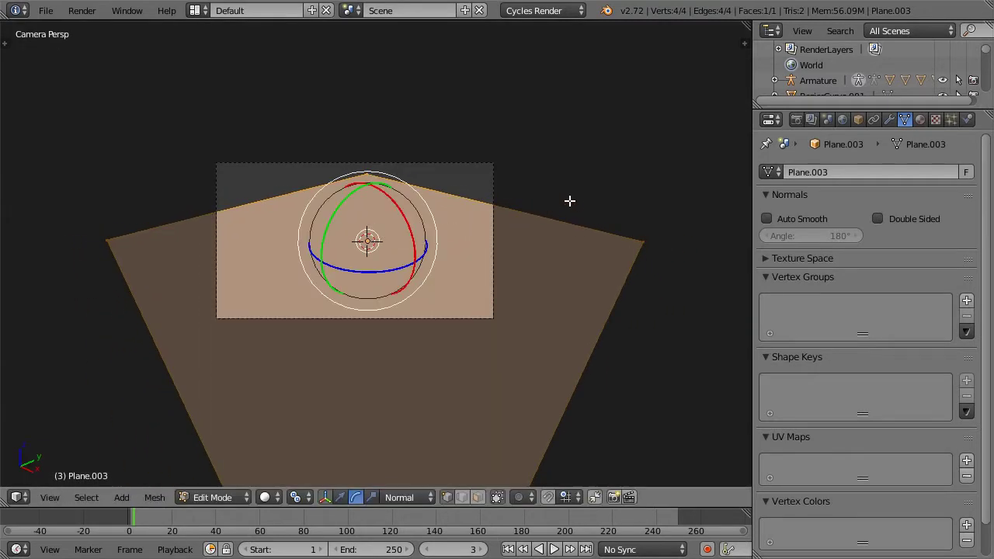
- Rotate the plane about 50 degrees in top view so its far edge runs nearly horizontally across the camera frame
key("KP_7")
scroll(569, 201, "down", 4)
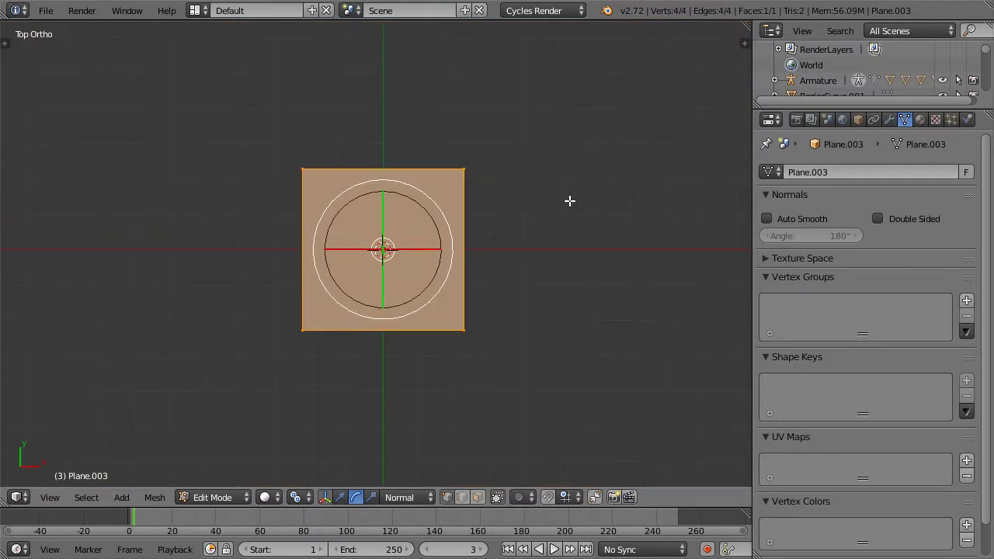
key("r")
left_click(480, 92)
key("KP_0")
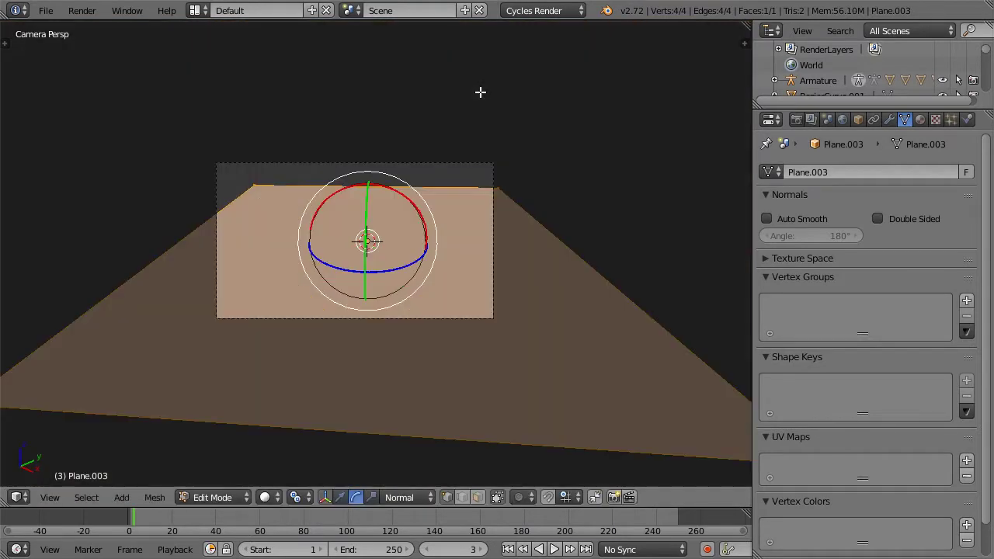
key("KP_7")
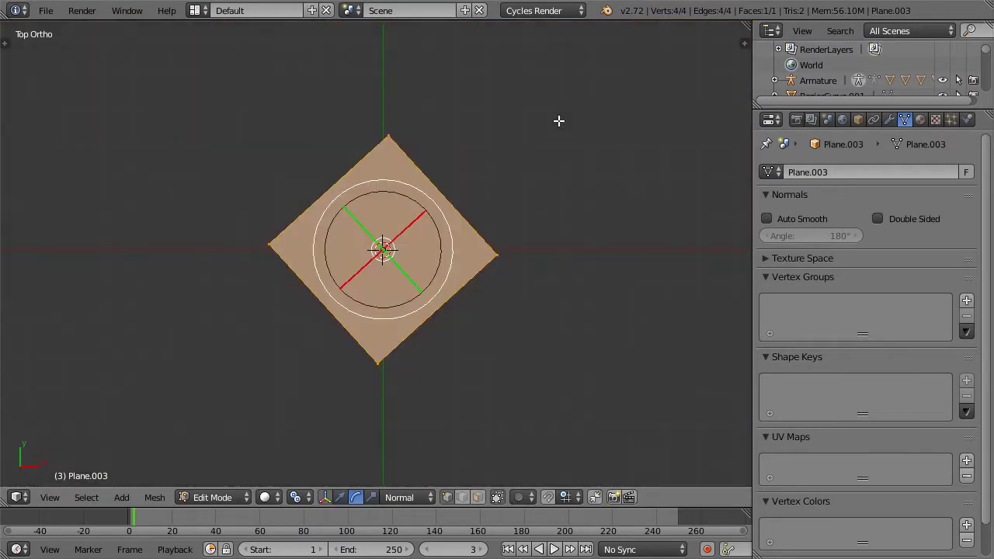
key("r")
left_click(544, 92)
key("Right")
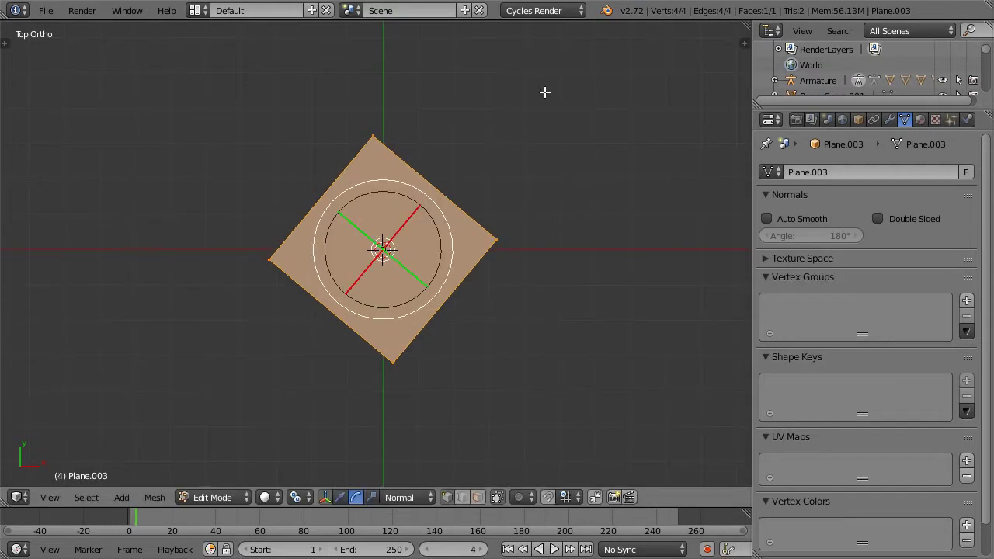
key("KP_0")
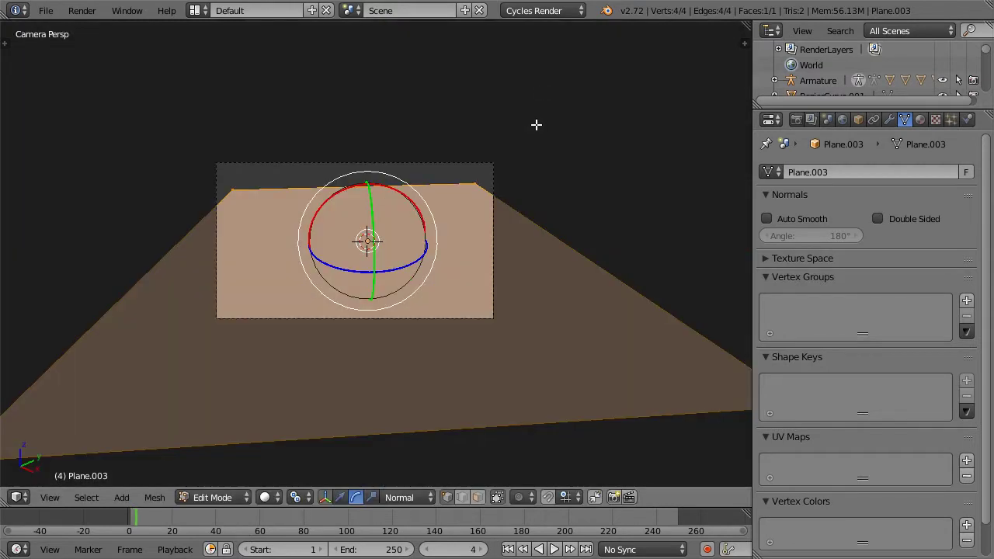
- Scale the plane by about 1.3 so its far edge spans the full width of the camera frame
key("s")
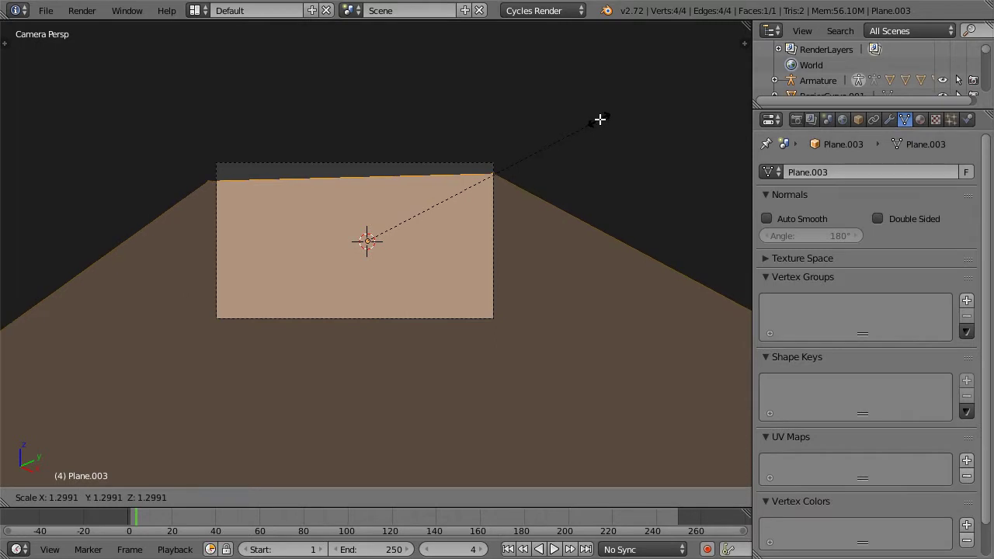
left_click(599, 118)
key("w")
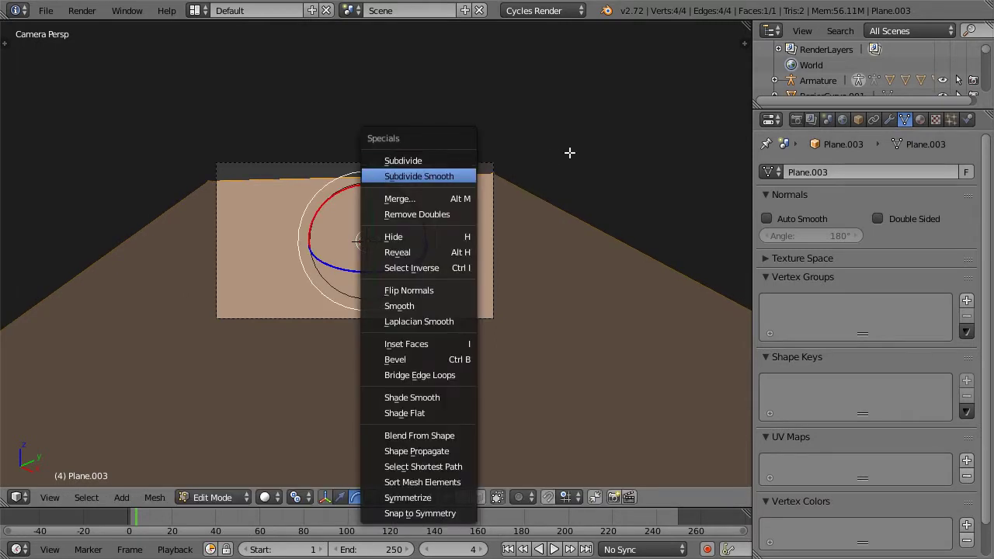
key("Escape")
scroll(468, 202, "down", 2)
scroll(448, 273, "up", 3)
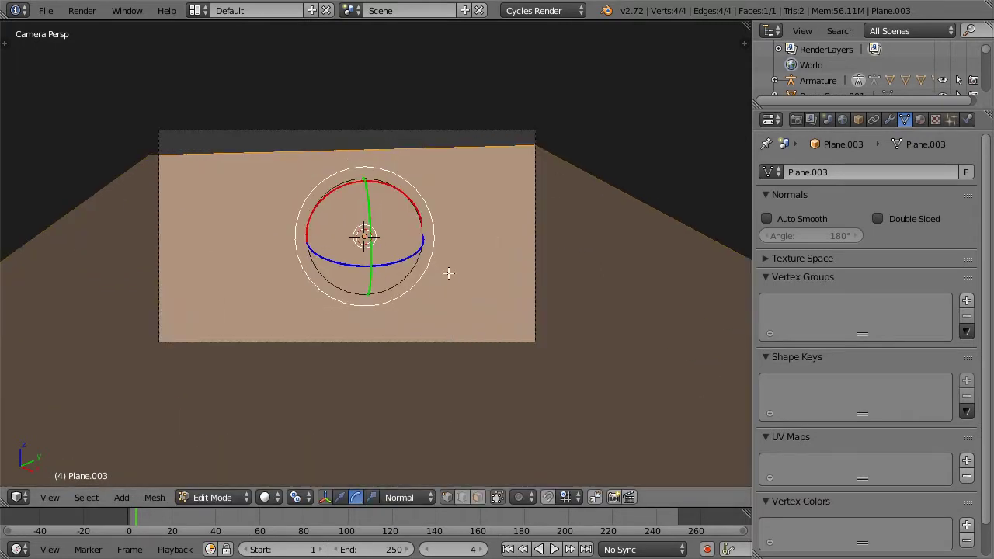
- Return to Object Mode and display the posed character's layer together with the plane
key("Tab")
left_click(506, 496, "shift")
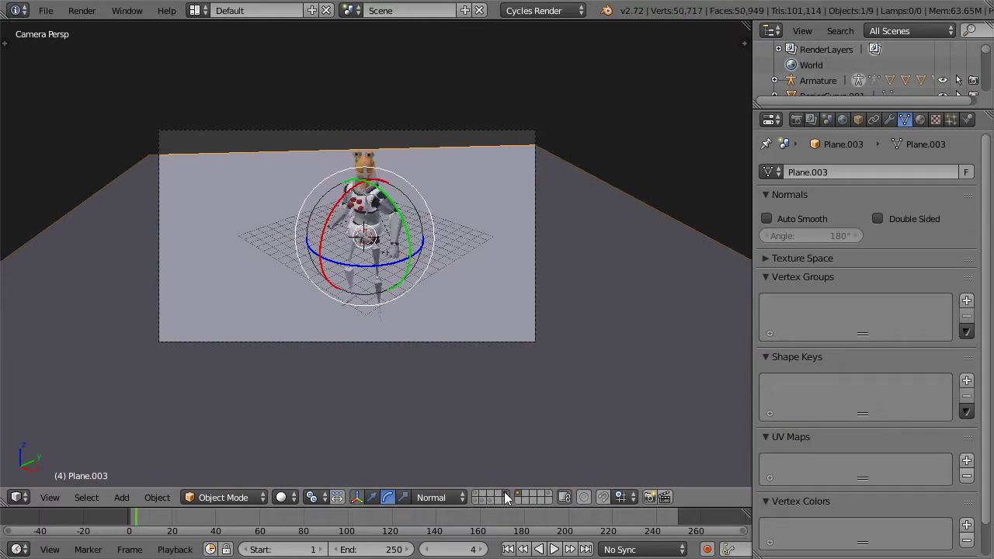
scroll(442, 313, "up", 3)
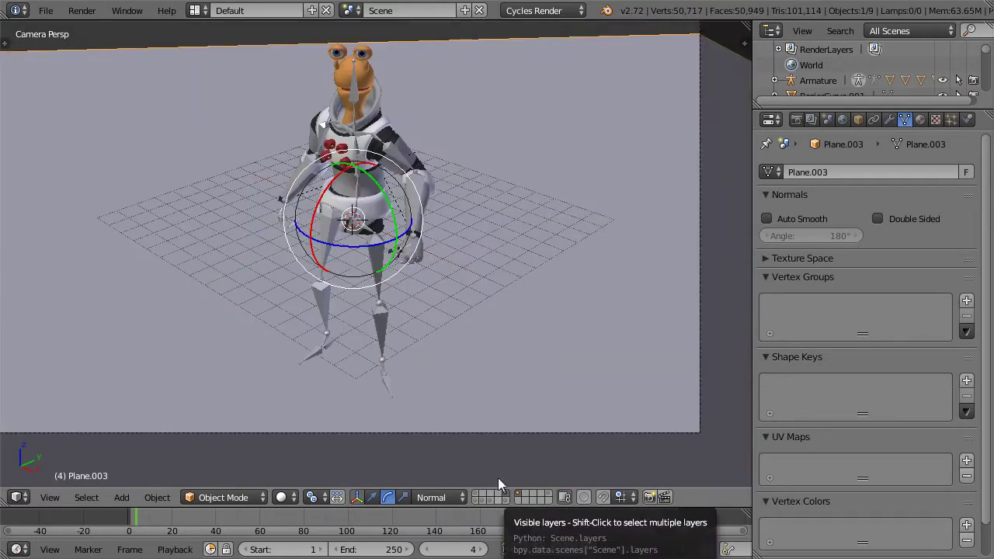
scroll(428, 230, "down", 5)
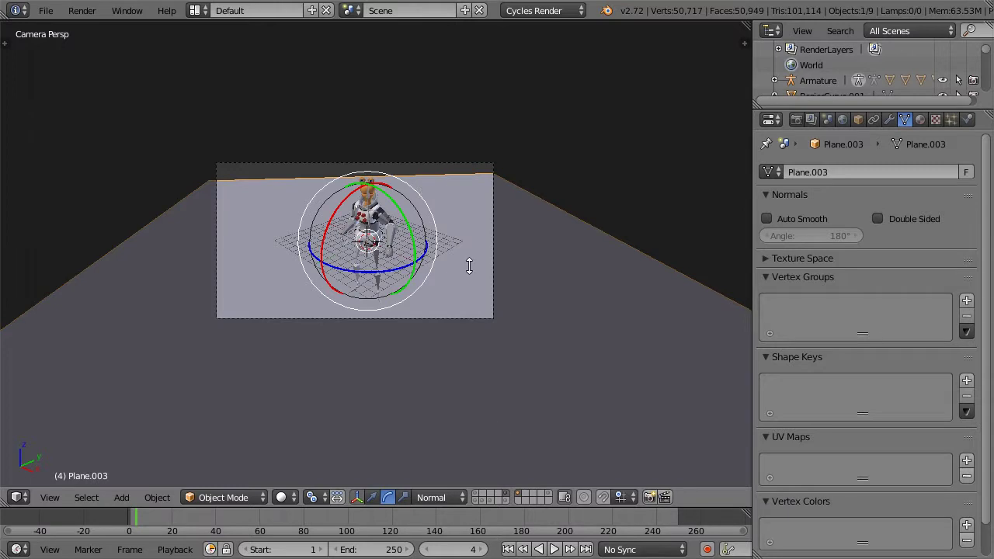
- Lower the plane along Z to the level of the character's feet, checking the contact up close
left_click(374, 497)
mouse_move(378, 223)
left_mouse_down()
mouse_move(373, 255)
mouse_move(376, 242)
left_mouse_up()
scroll(392, 311, "up", 7)
middle_click_drag(394, 325, 428, 198, "shift")
scroll(416, 258, "up", 2)
middle_click_drag(467, 262, 373, 278)
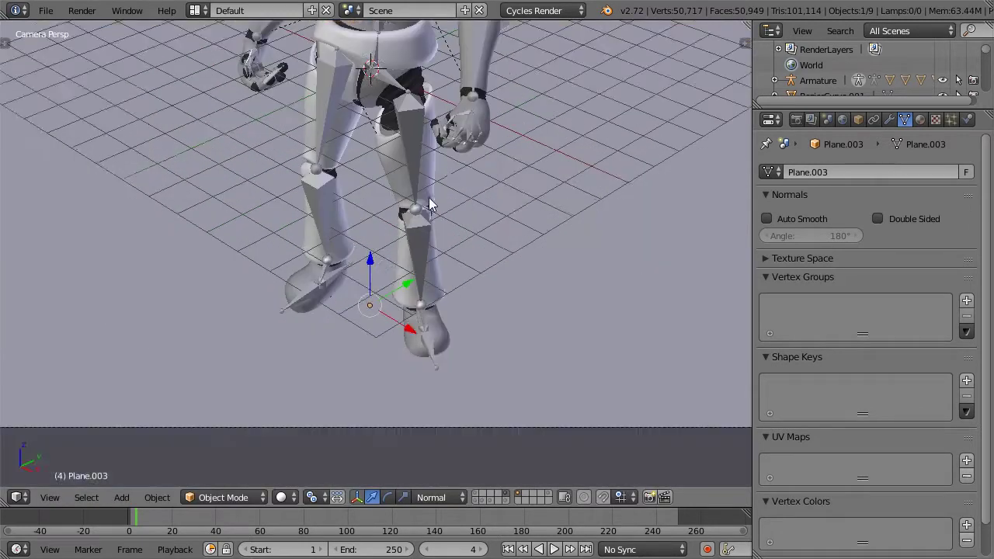
scroll(372, 278, "up", 4)
middle_click_drag(504, 359, 525, 289)
scroll(453, 378, "up", 3)
scroll(396, 365, "down", 5)
key("KP_0")
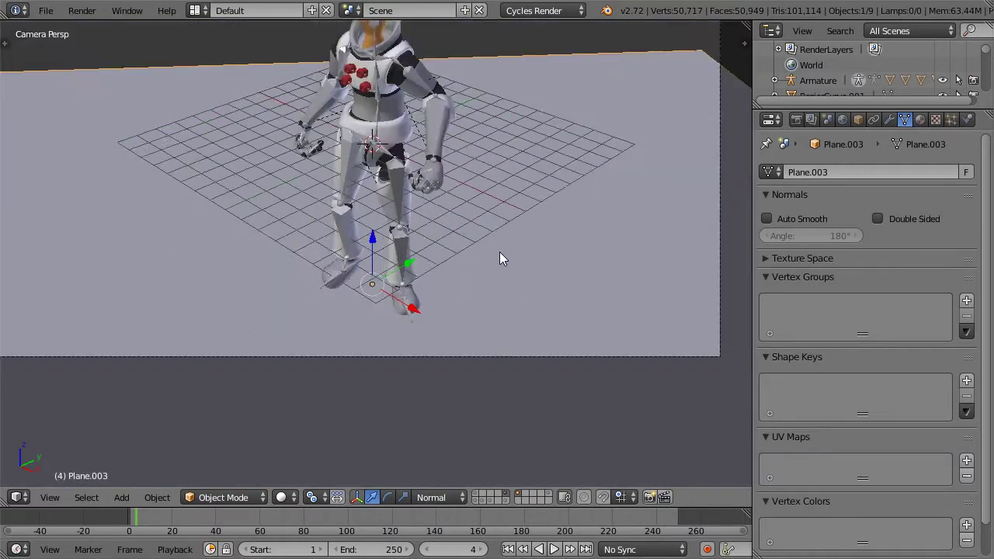
- Move the plane's right-hand edge outward, away from the character, in Edit Mode
scroll(499, 259, "down", 3)
key("Tab")
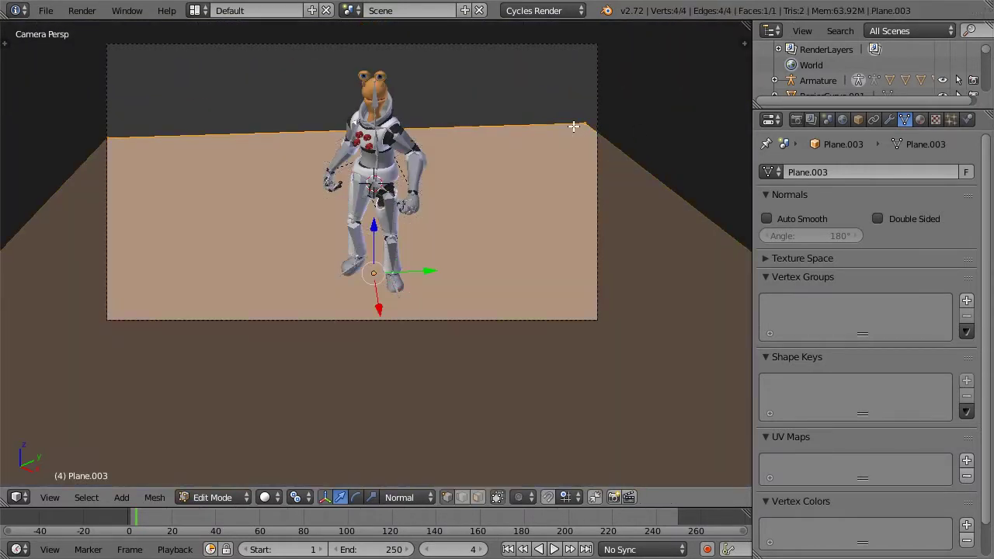
right_click(590, 126)
scroll(590, 136, "down", 5)
scroll(651, 340, "down", 2)
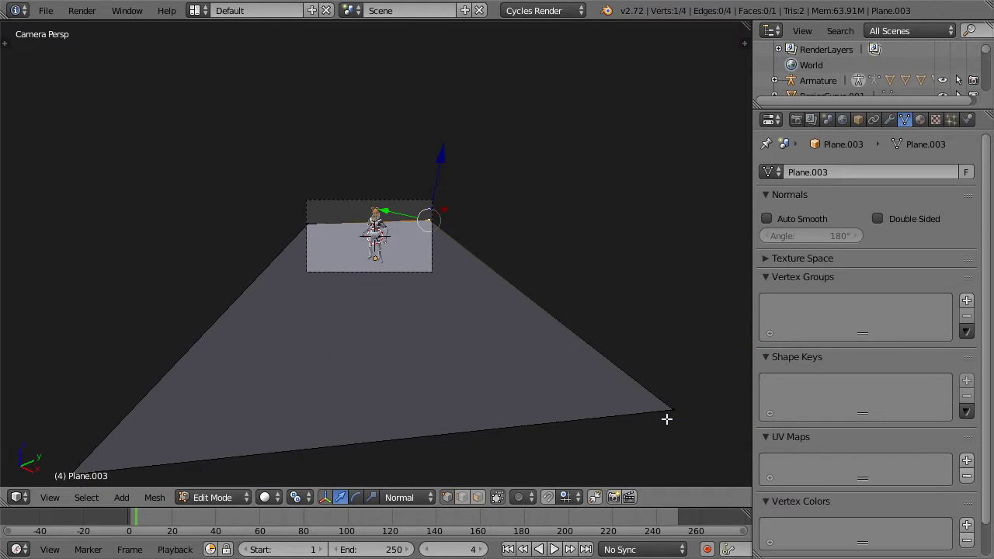
right_click(666, 418, "shift")
left_click_drag(508, 252, 545, 245)
- Move the plane's left-hand edge outward beyond the camera frame
right_click(304, 216)
right_click(94, 463, "shift")
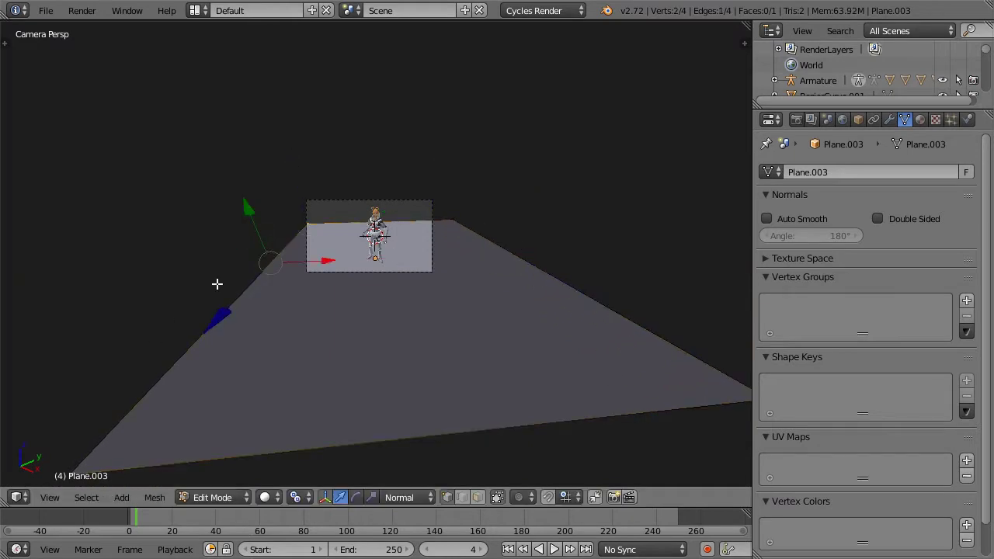
left_click_drag(317, 264, 289, 266)
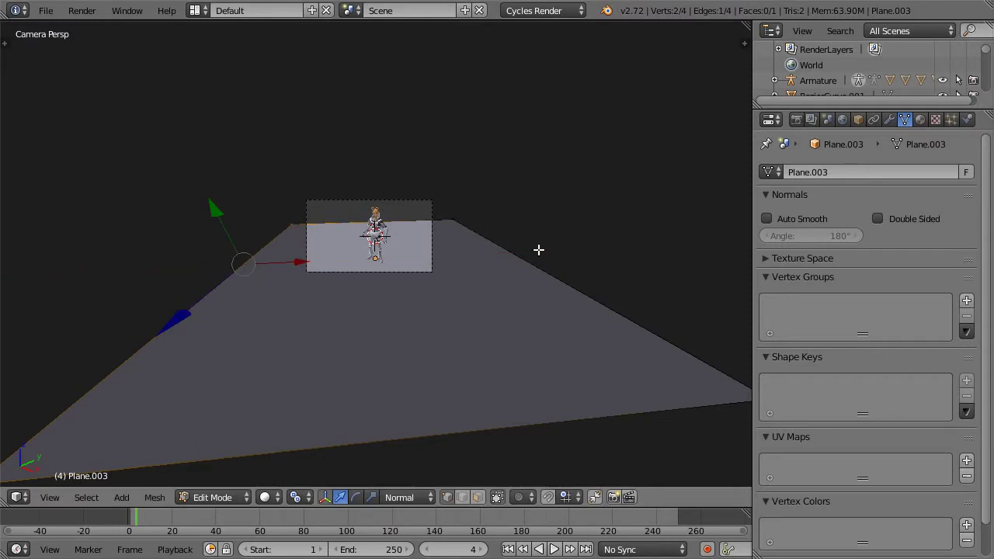
- Pull the plane's front edge in toward the character, keeping it just outside the camera frame
middle_click_drag(590, 254, 590, 285)
scroll(590, 284, "down", 8)
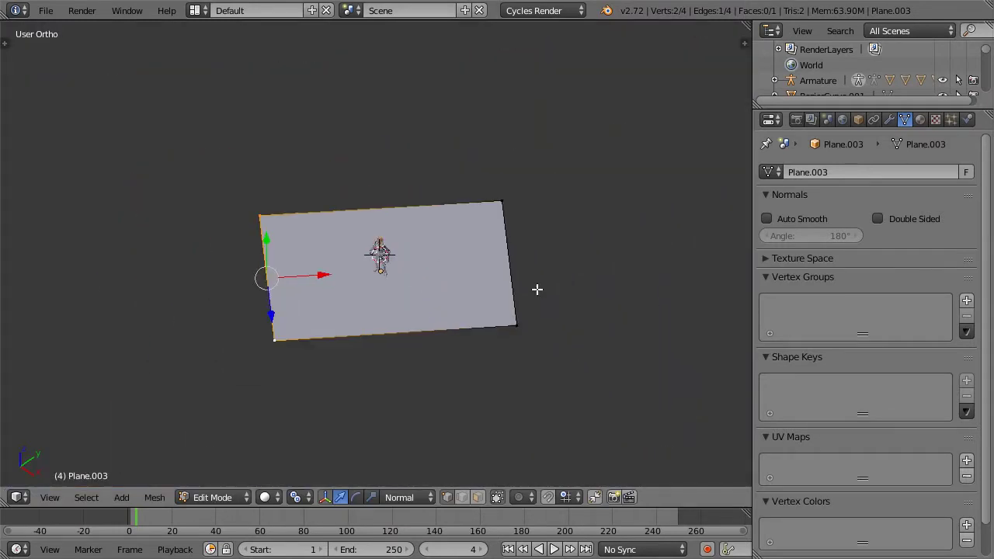
right_click(291, 332)
right_click(515, 322, "shift")
key("KP_0")
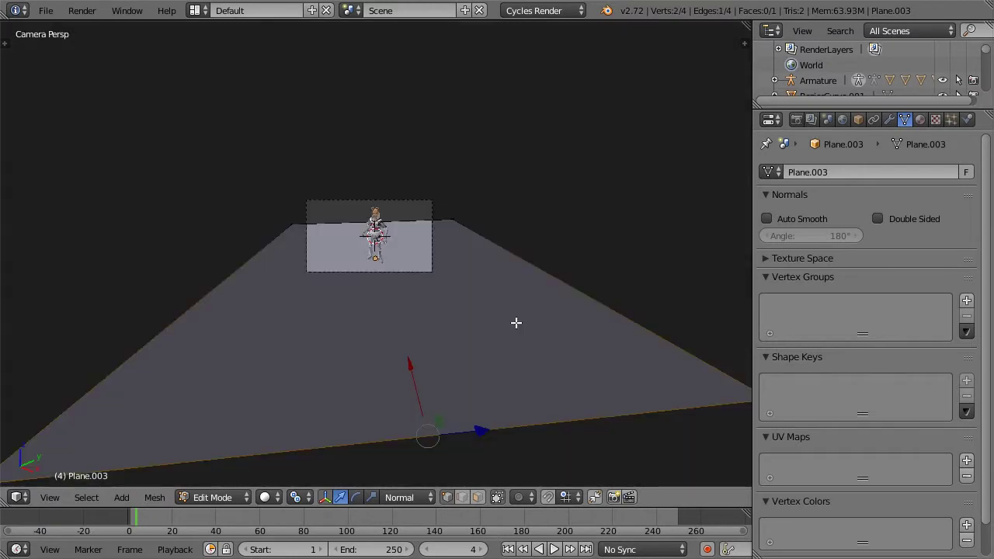
left_click_drag(410, 365, 395, 237)
left_click(394, 232)
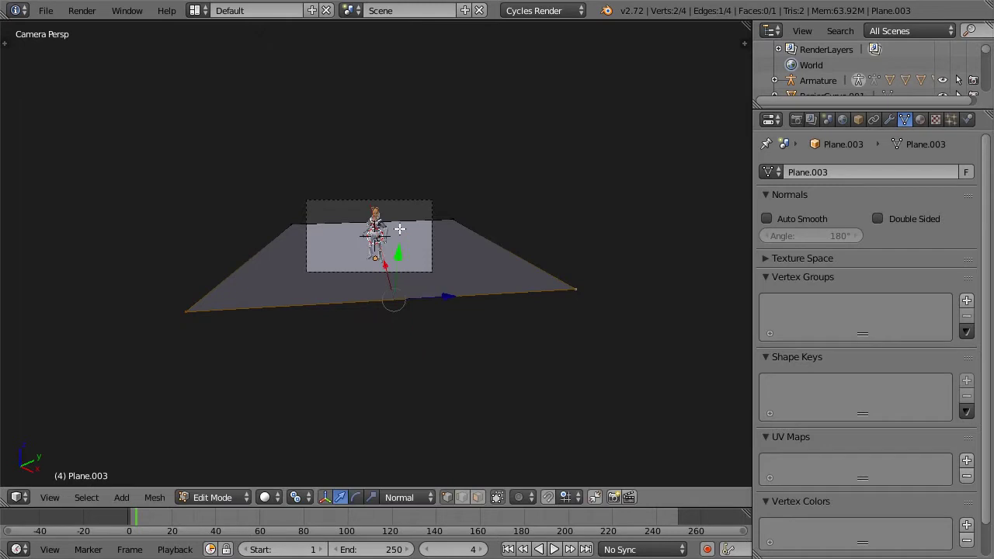
- Leave Edit Mode on the ground plane and return to Object Mode
scroll(399, 228, "up", 4)
scroll(399, 228, "down", 1)
key("Tab")
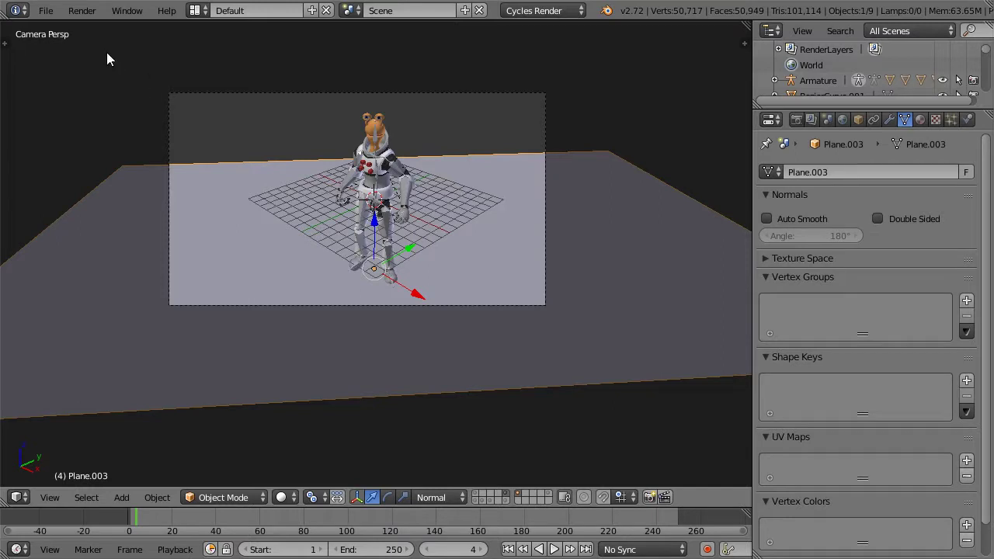
left_click(51, 11)
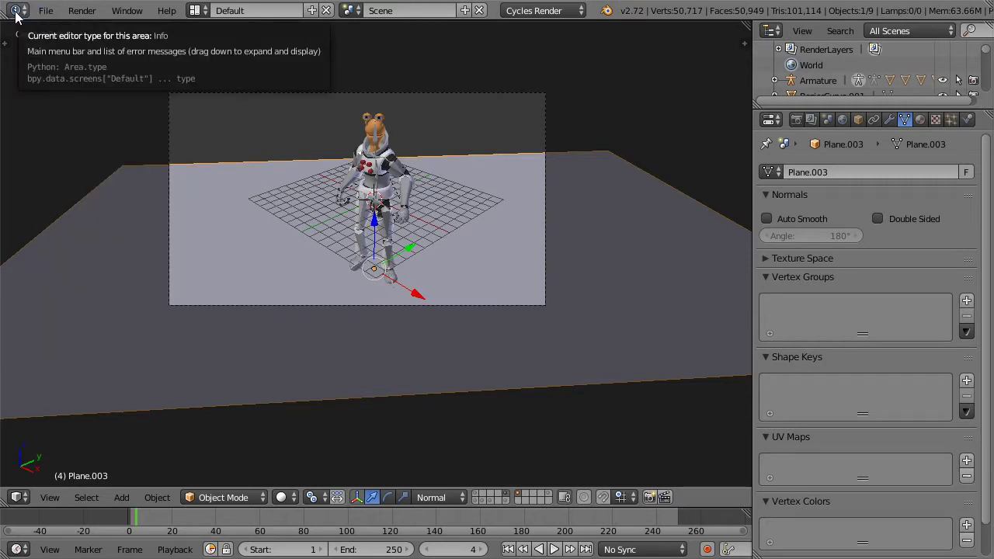
left_click(20, 16)
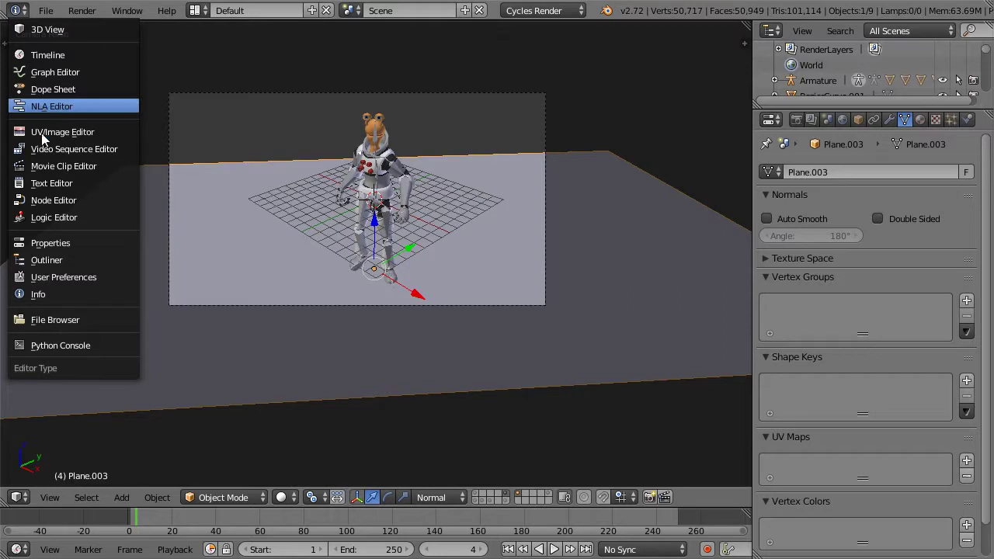
left_click(64, 281)
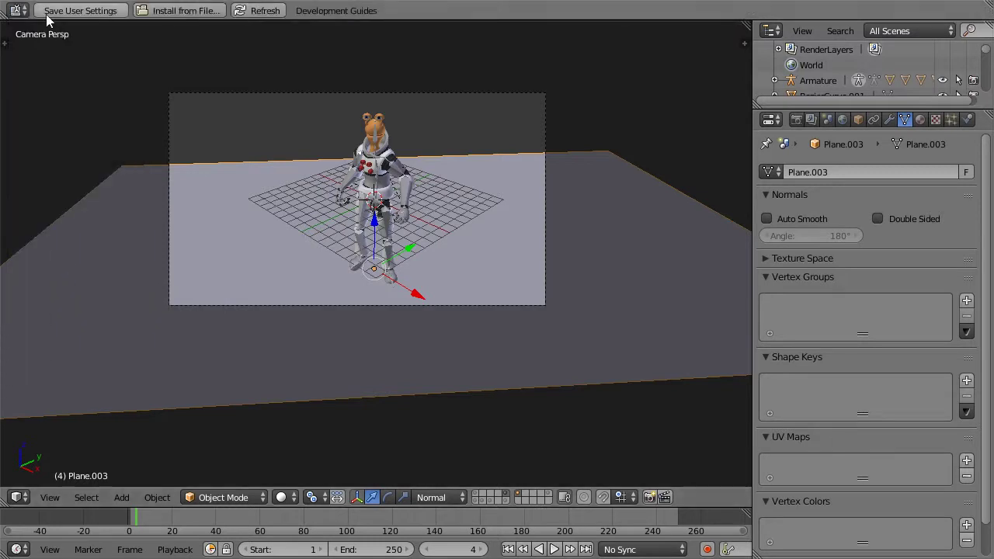
left_click(16, 10)
left_click(47, 245)
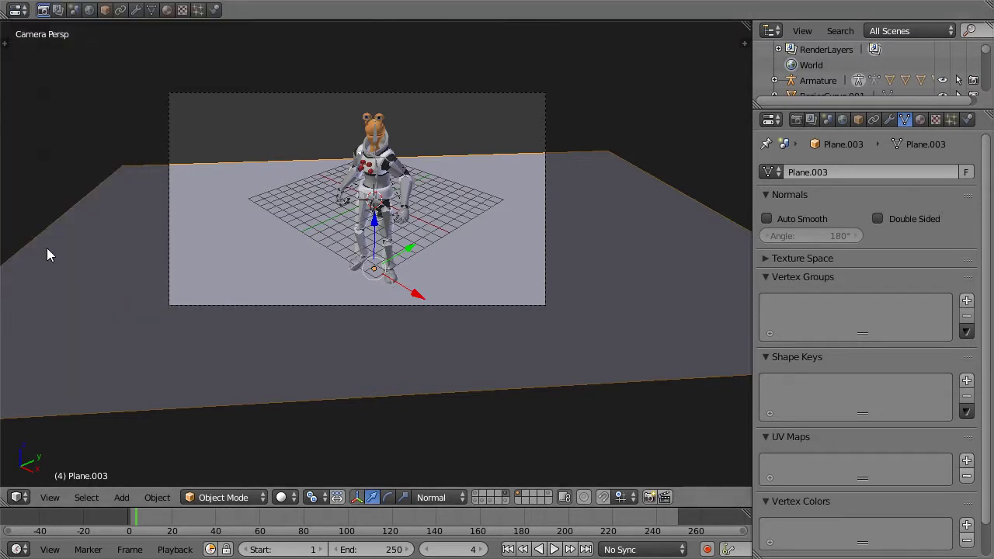
left_click(15, 14)
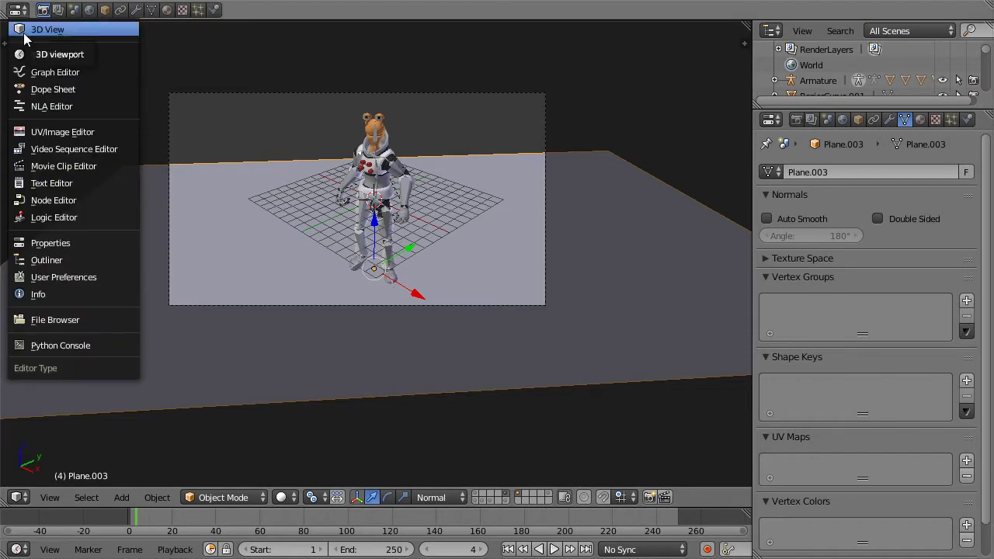
left_click(33, 294)
- Check the compute device in the System section of the User Preferences and close the window
left_click(46, 10)
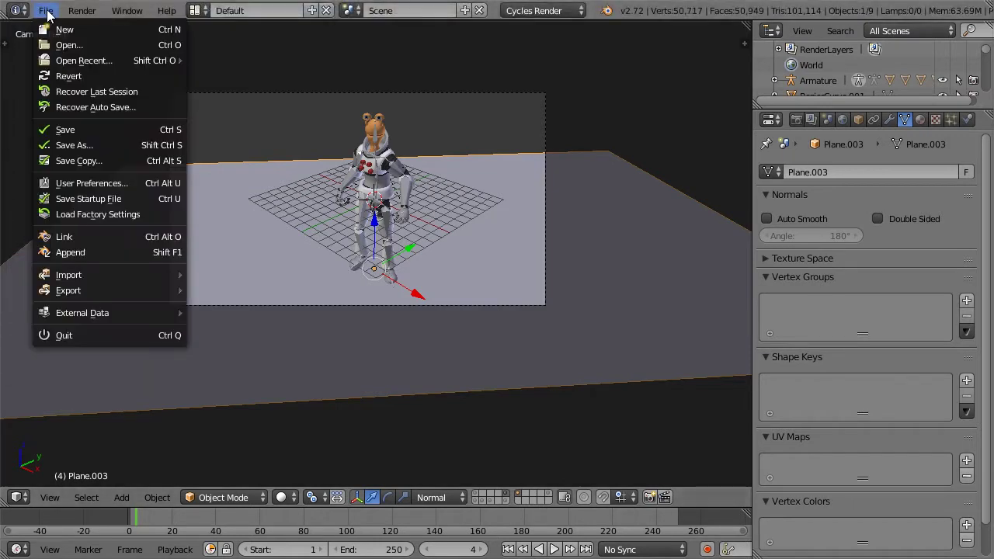
left_click(81, 184)
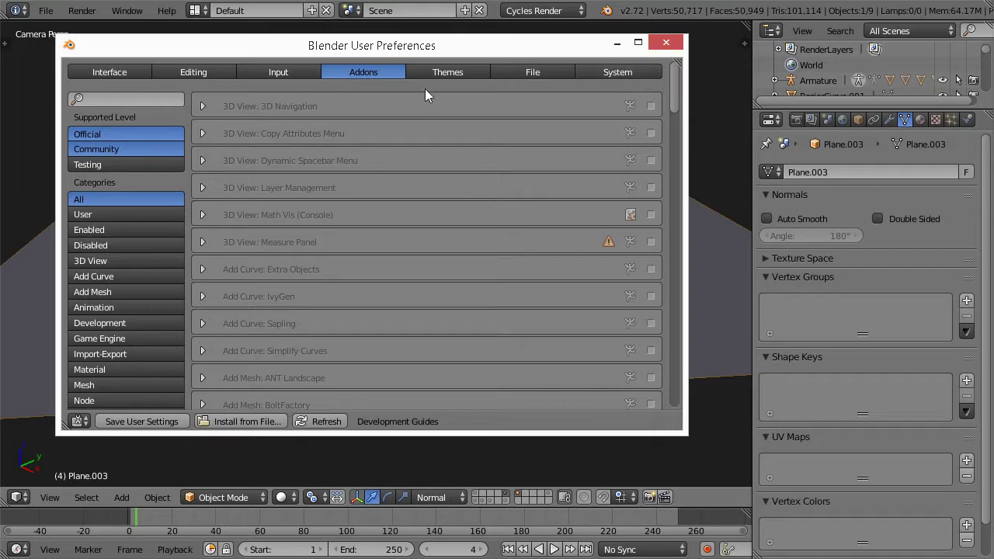
left_click(599, 70)
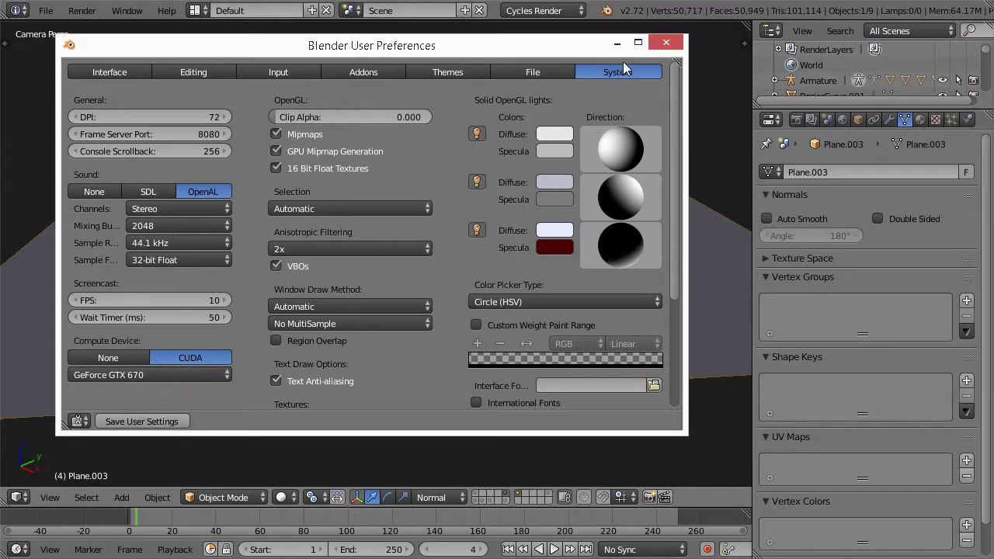
left_click(665, 44)
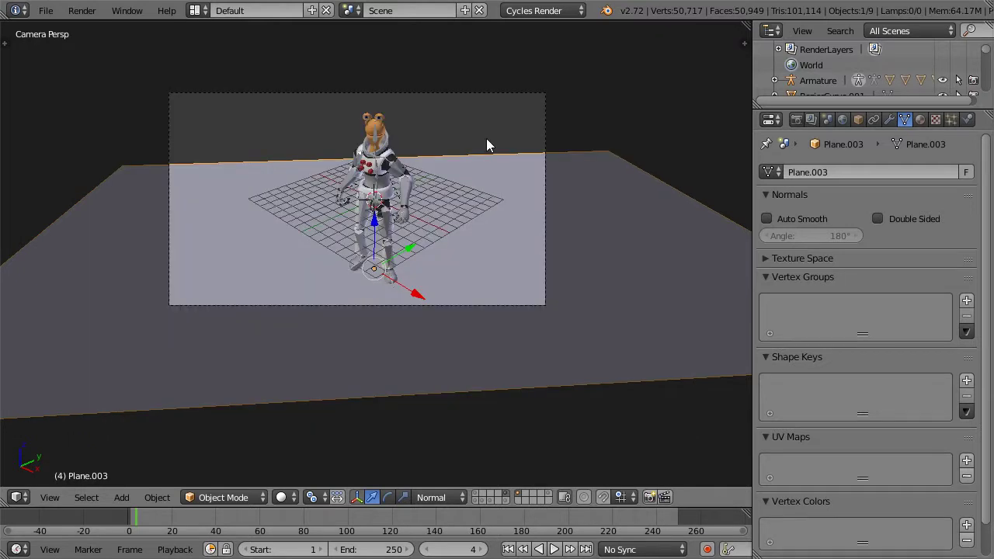
- Switch the plane to Sculpt Mode and enable Dyntopo in the sculpting tools
left_click(240, 497)
left_click(232, 444)
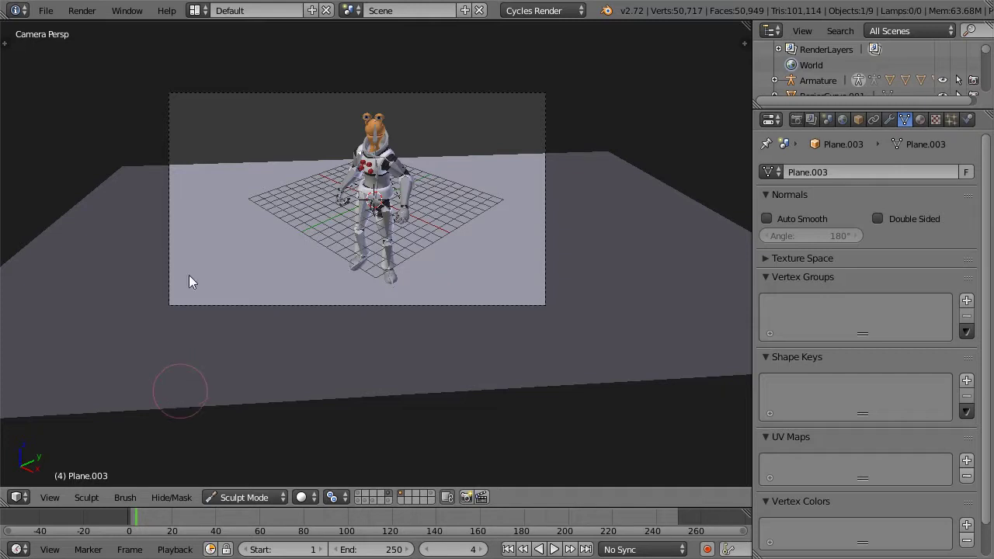
left_click(9, 47)
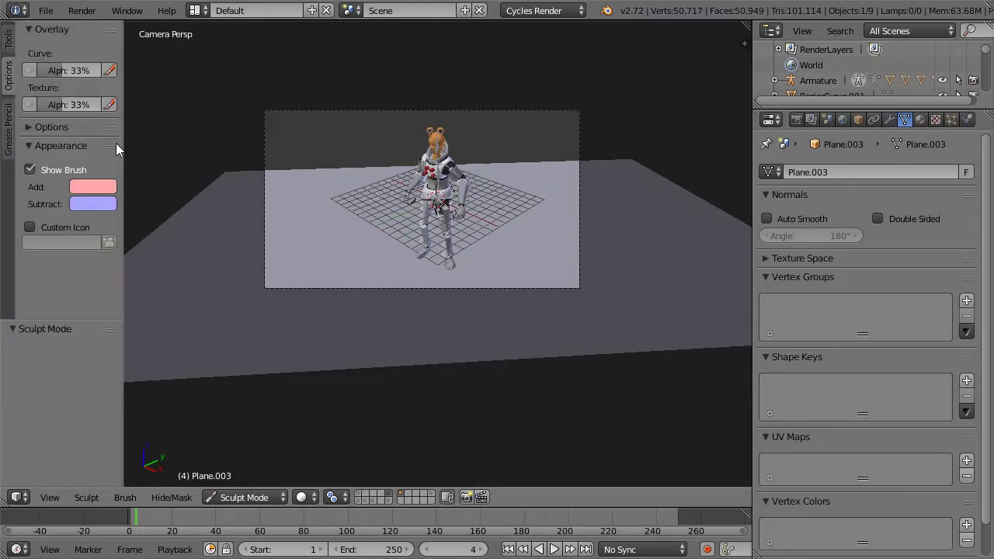
left_click(10, 43)
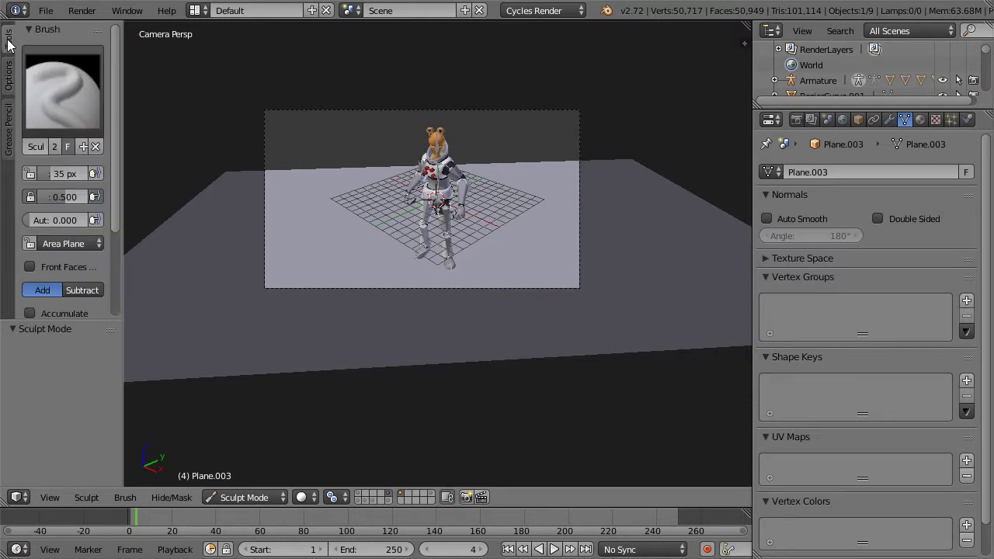
scroll(90, 172, "down", 4)
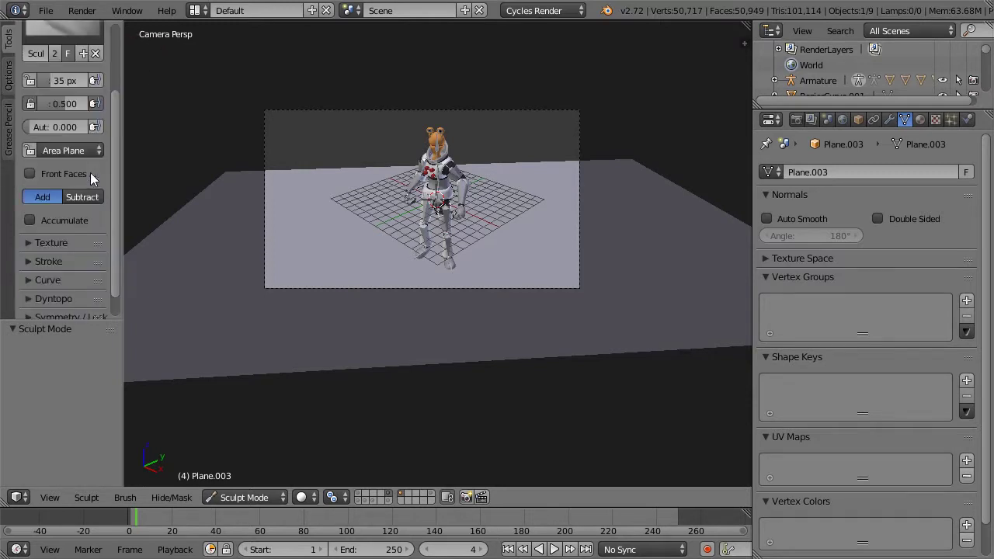
left_click(25, 271)
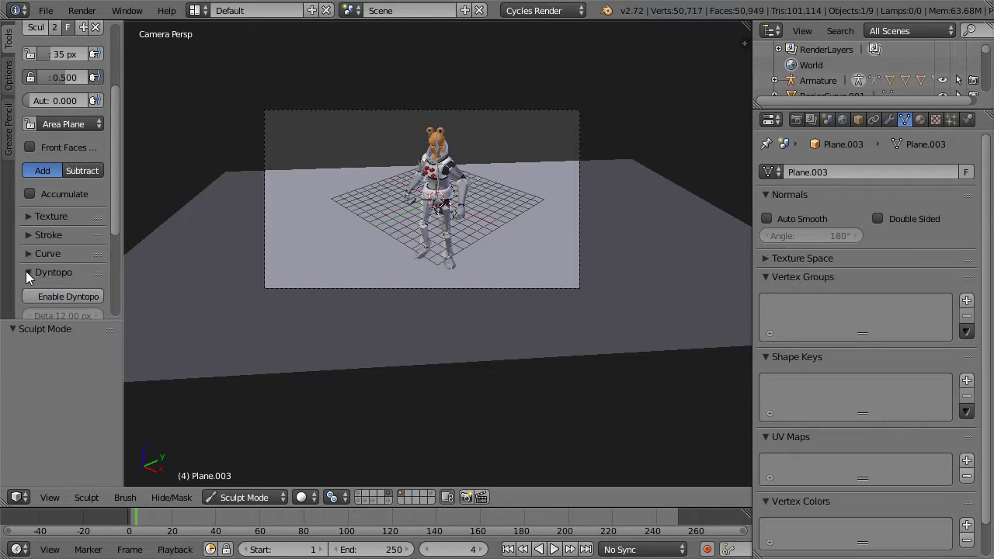
scroll(61, 252, "down", 4)
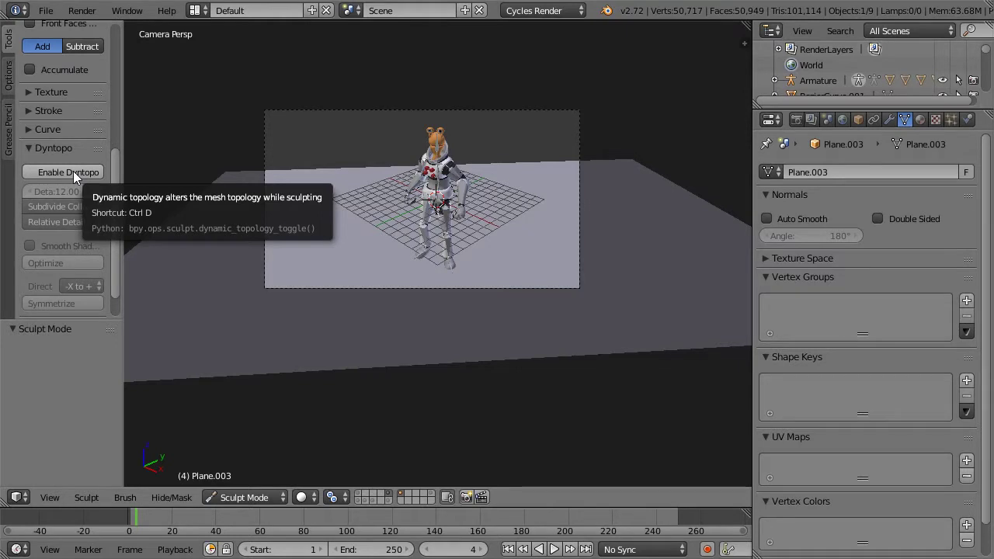
left_click(73, 170)
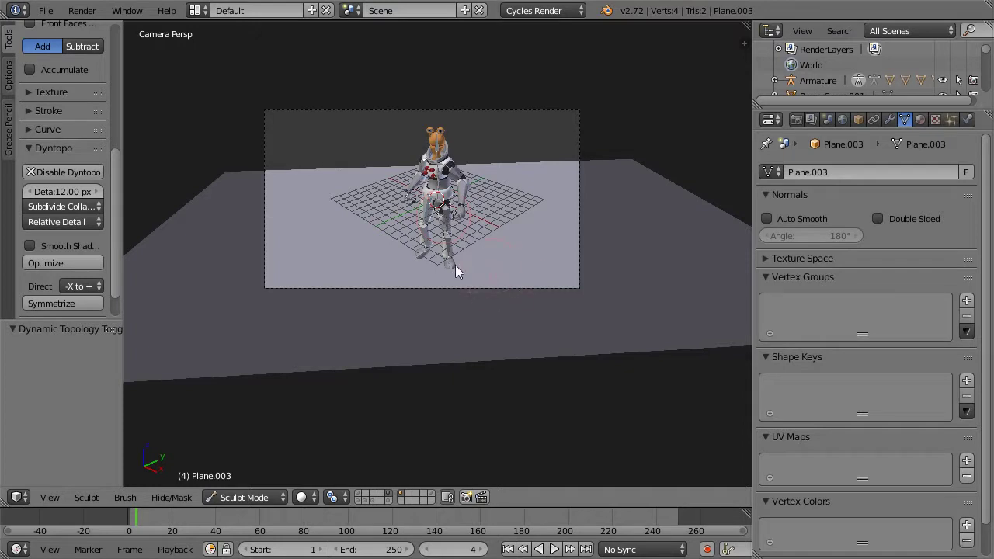
- Try a sculpt stroke on the ground around the character's feet and undo it
mouse_move(400, 247)
left_mouse_down()
mouse_move(382, 249)
mouse_move(437, 262)
mouse_move(511, 256)
mouse_move(485, 237)
mouse_move(466, 244)
left_mouse_up()
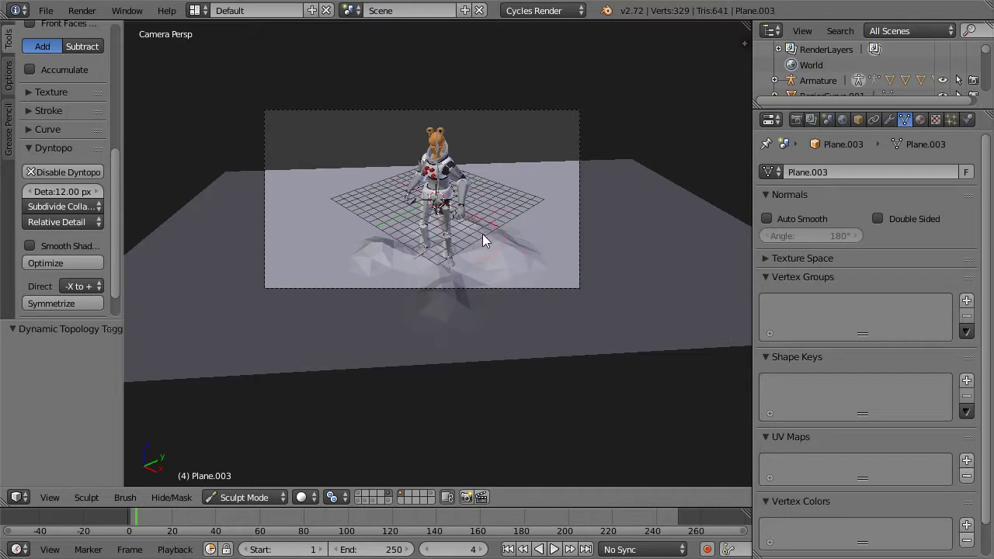
key("ctrl+z")
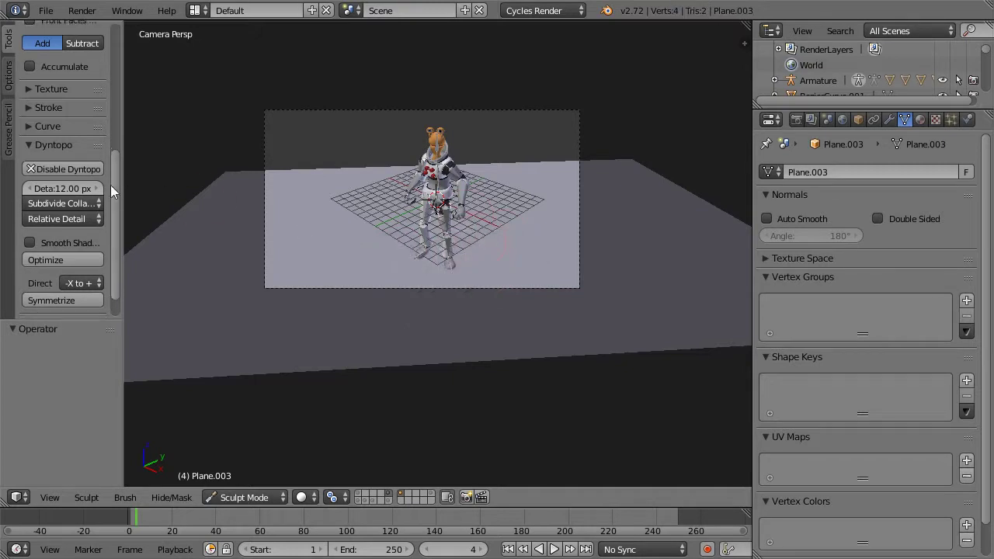
- Open the sculpting Symmetry / Lock settings and leave mirroring off on X, Y and Z
scroll(112, 202, "down", 2)
left_click(27, 291)
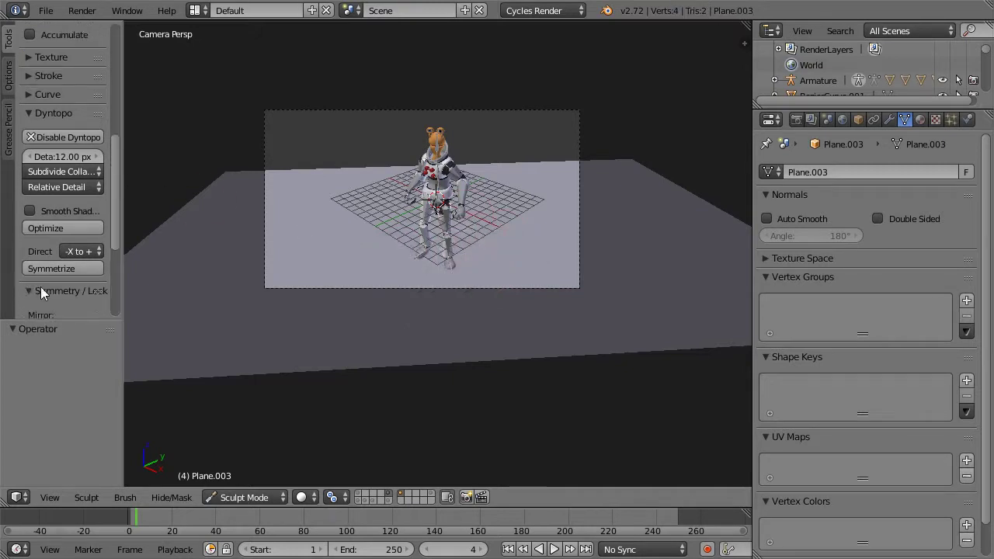
scroll(111, 238, "down", 4)
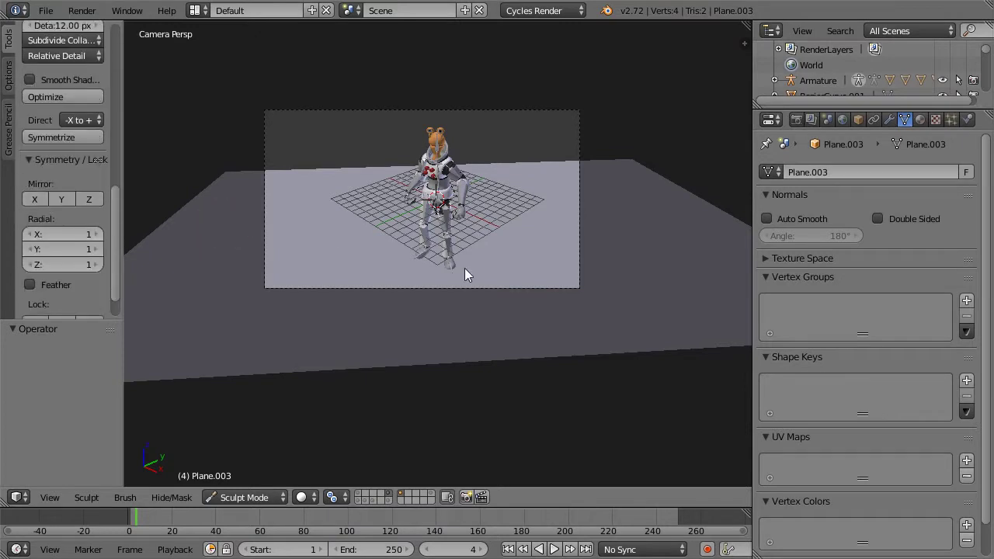
scroll(116, 203, "up", 4)
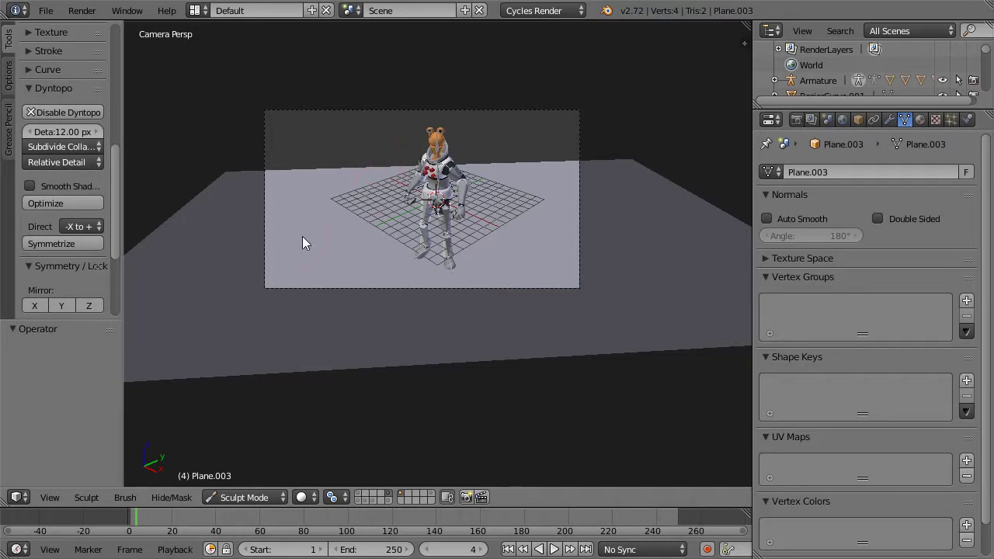
- Sculpt hills around the character with an 88 px brush, keeping the ground at the feet fairly flat, and undo the last stray stroke
left_click_drag(361, 215, 396, 230)
left_click(396, 224)
mouse_move(338, 204)
left_mouse_down()
mouse_move(344, 177)
mouse_move(278, 195)
mouse_move(300, 168)
mouse_move(385, 128)
mouse_move(468, 217)
mouse_move(427, 283)
mouse_move(592, 243)
mouse_move(666, 199)
mouse_move(579, 150)
mouse_move(437, 179)
mouse_move(327, 175)
mouse_move(242, 186)
mouse_move(261, 226)
mouse_move(167, 284)
mouse_move(306, 328)
mouse_move(559, 317)
mouse_move(675, 297)
mouse_move(628, 267)
mouse_move(636, 188)
mouse_move(572, 159)
mouse_move(535, 170)
mouse_move(583, 166)
mouse_move(479, 163)
mouse_move(492, 151)
mouse_move(587, 168)
mouse_move(338, 168)
mouse_move(200, 209)
mouse_move(353, 187)
mouse_move(337, 175)
mouse_move(268, 182)
mouse_move(284, 197)
mouse_move(241, 195)
mouse_move(546, 180)
mouse_move(566, 155)
mouse_move(583, 215)
mouse_move(676, 209)
mouse_move(652, 218)
left_mouse_up()
key("ctrl+z")
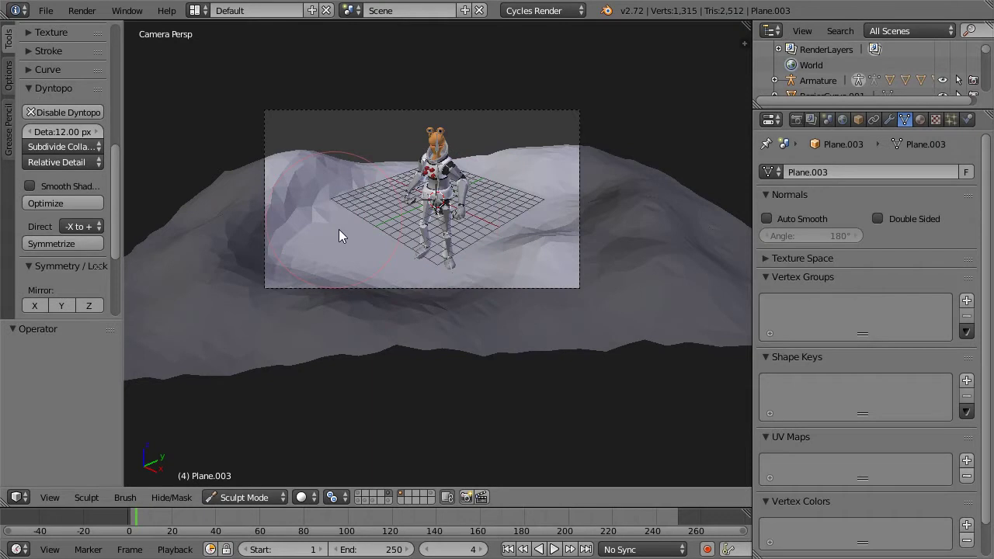
- Try sculpting a mound in close-up beside the character's right foot and undo it
scroll(341, 233, "up", 6)
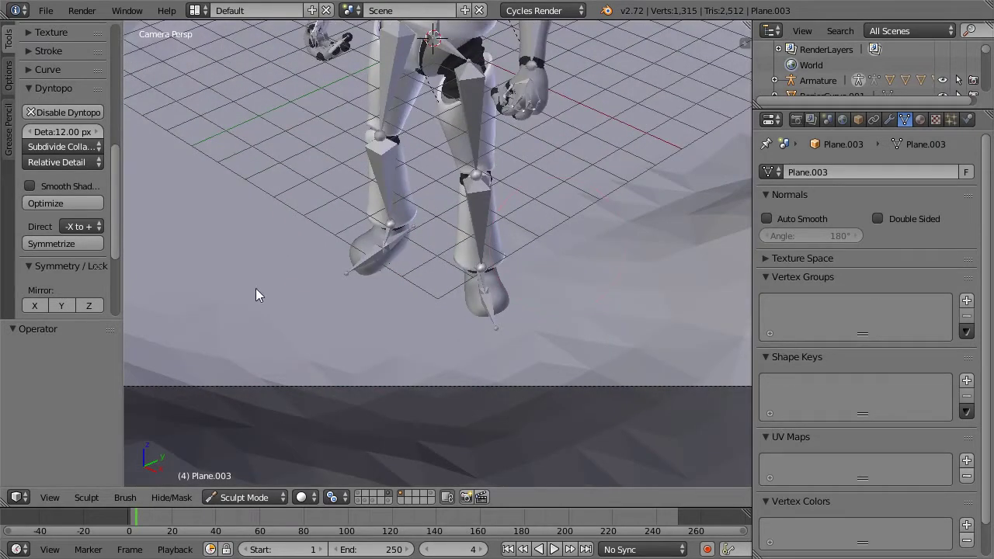
mouse_move(259, 295)
left_mouse_down()
mouse_move(271, 275)
mouse_move(222, 304)
mouse_move(395, 261)
left_mouse_up()
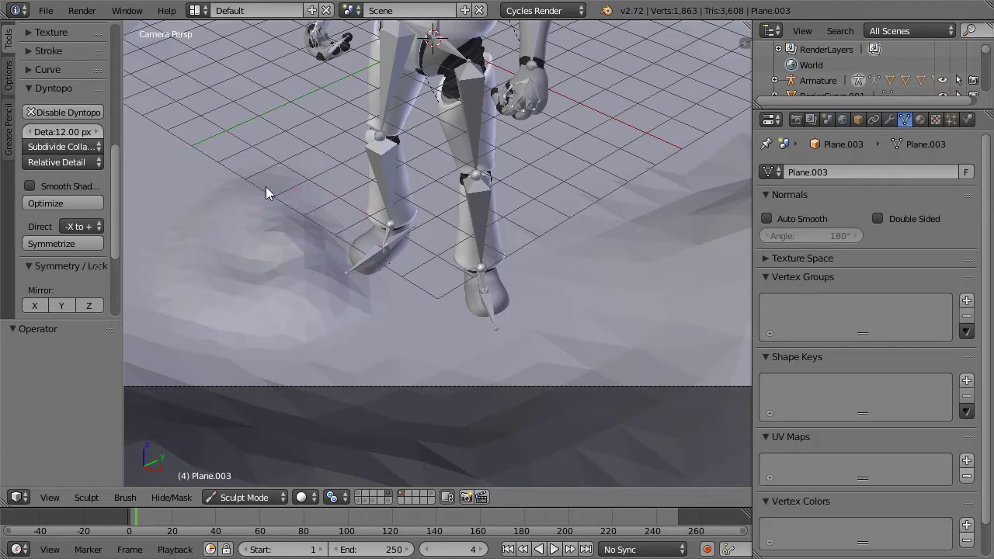
key("ctrl+z")
scroll(477, 260, "down", 5)
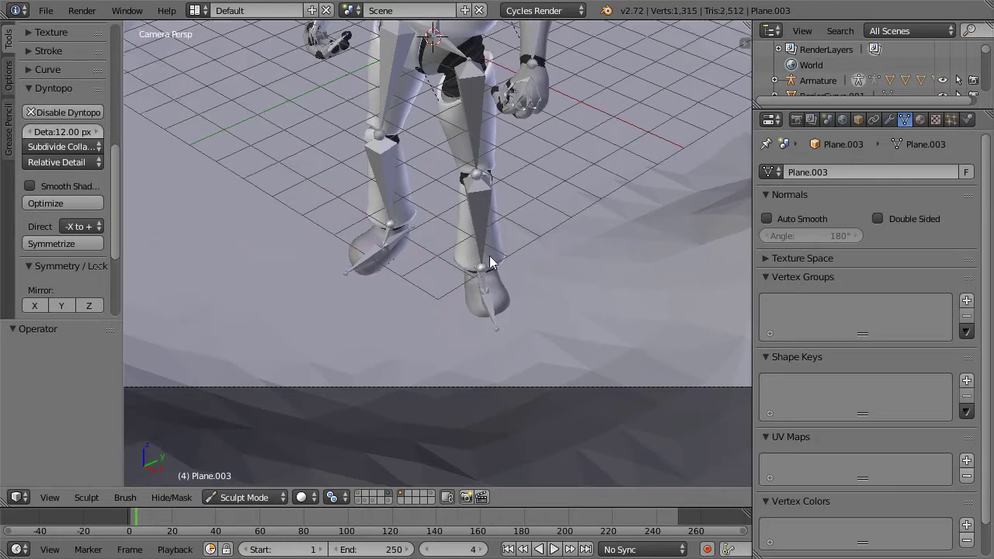
scroll(560, 231, "down", 4)
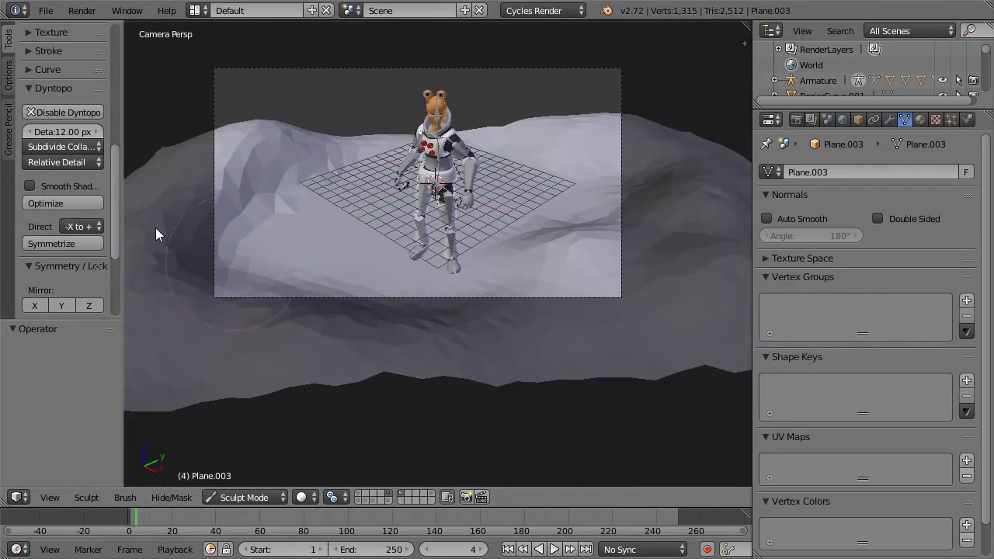
- Set the Dyntopo detail size to 6 px and rework the hills around the character with finer strokes
left_click(62, 131)
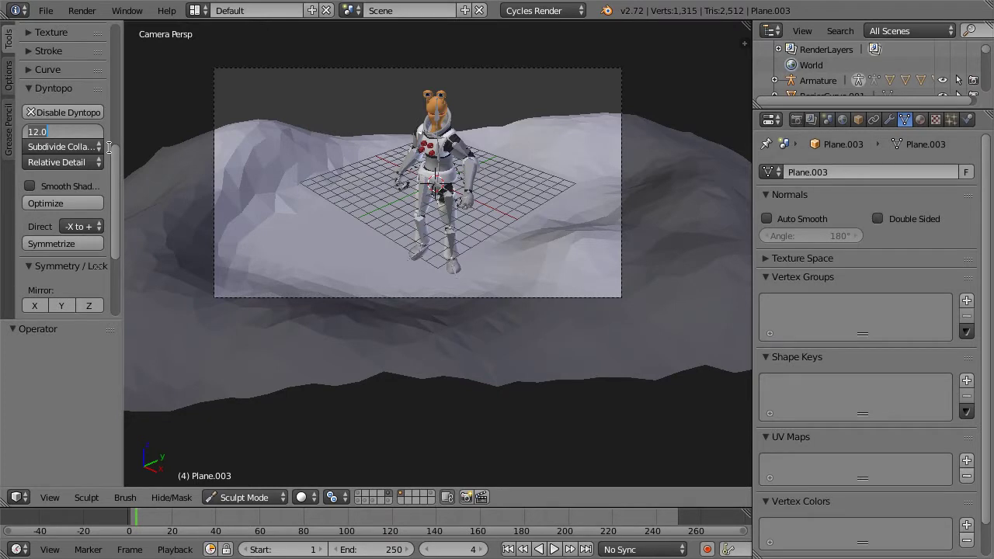
type("6")
key("Return")
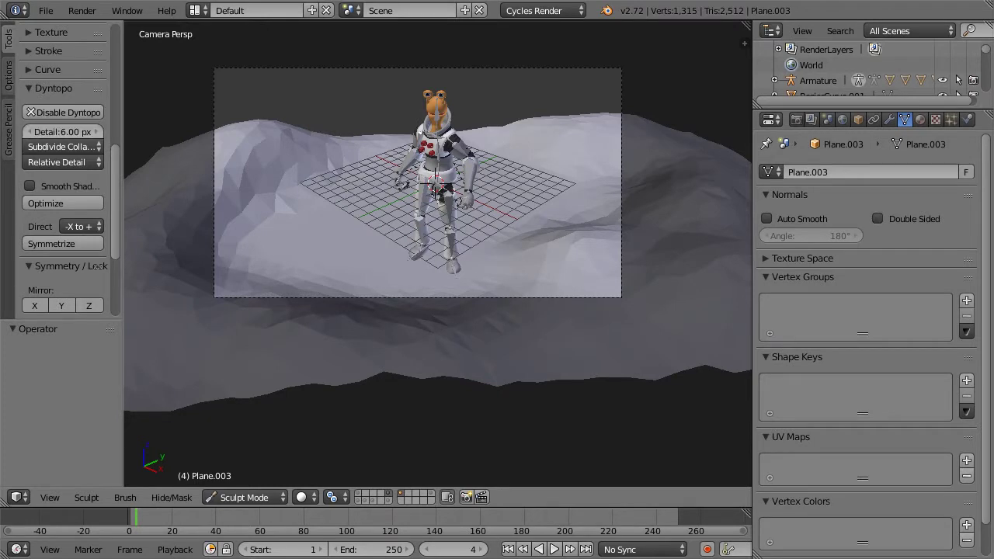
mouse_move(290, 193)
left_mouse_down()
mouse_move(239, 204)
mouse_move(215, 286)
mouse_move(288, 326)
mouse_move(486, 318)
mouse_move(645, 222)
mouse_move(587, 136)
mouse_move(473, 109)
mouse_move(393, 116)
mouse_move(311, 85)
left_mouse_up()
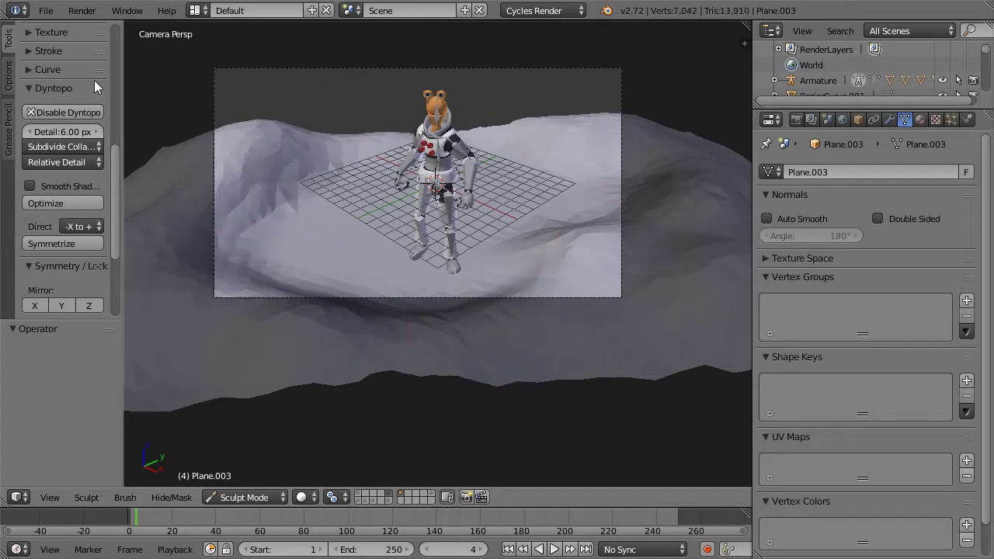
- Try a sculpt stroke along the ridge behind the character's shoulder and undo it
scroll(94, 80, "up", 6)
left_click_drag(113, 70, 109, 47)
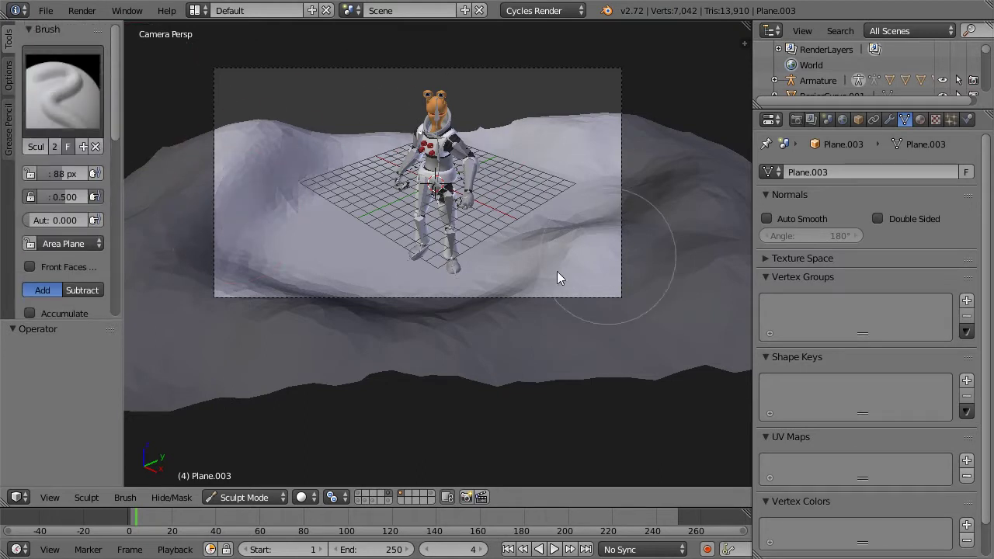
mouse_move(475, 121)
left_mouse_down()
mouse_move(478, 134)
mouse_move(503, 130)
mouse_move(473, 124)
mouse_move(522, 126)
left_mouse_up()
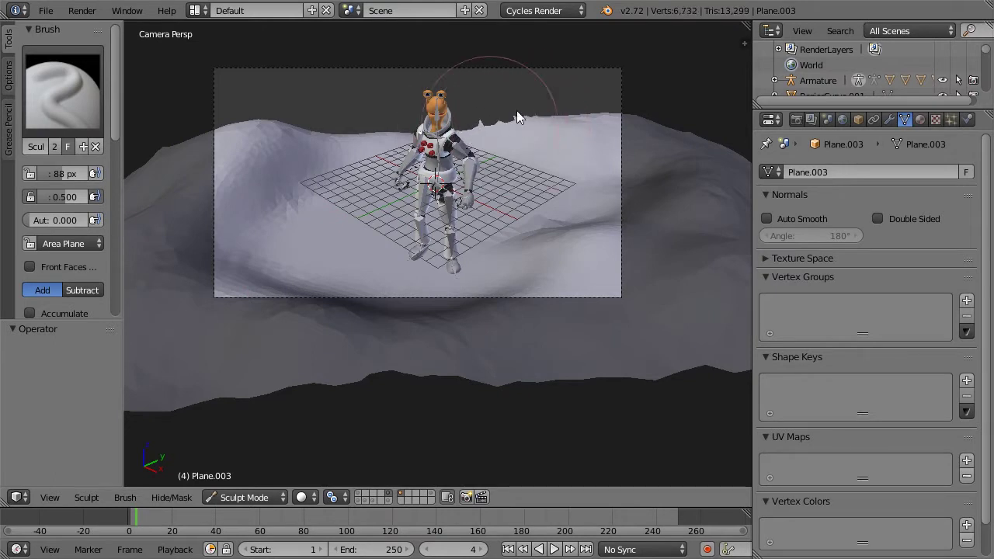
key("ctrl+z")
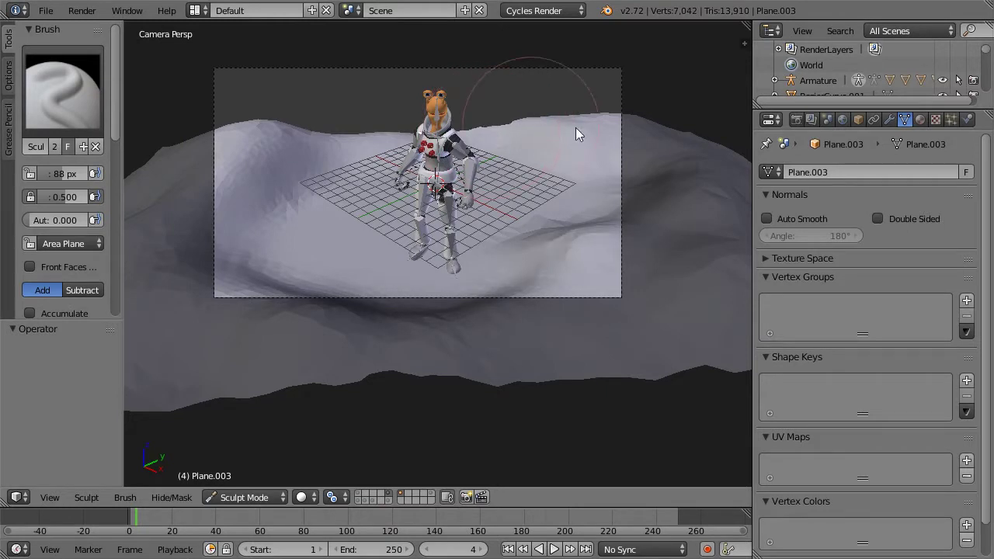
- Sculpt the slope on the character's left side, from the hill down to the foreground
mouse_move(613, 224)
left_mouse_down()
mouse_move(490, 300)
mouse_move(328, 301)
mouse_move(497, 281)
left_mouse_up()
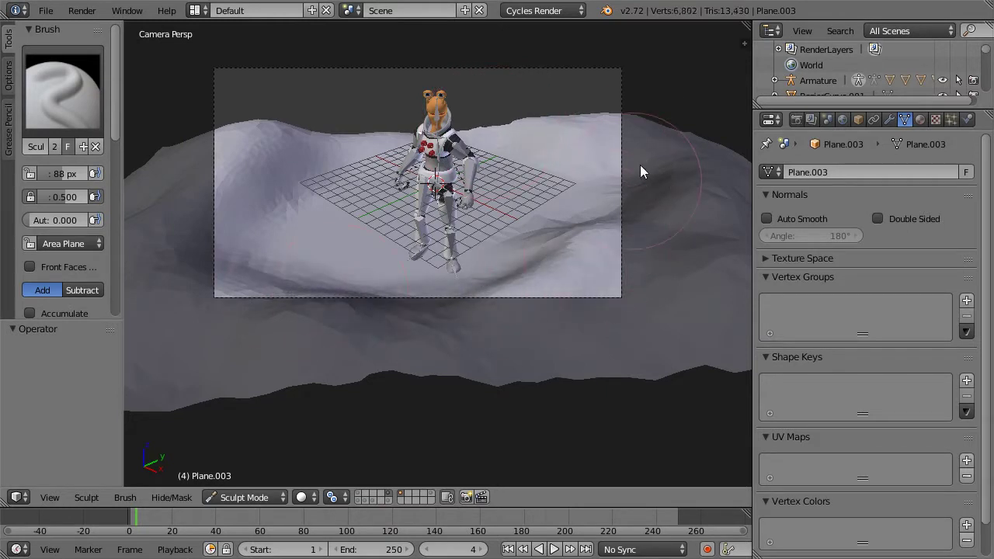
mouse_move(548, 201)
left_mouse_down()
mouse_move(446, 251)
mouse_move(438, 265)
mouse_move(446, 253)
left_mouse_up()
- Sculpt the ground around the character's feet and raise folds and dents on its right side in close-up
middle_click_drag(396, 268, 610, 189)
middle_click_drag(573, 253, 587, 149, "shift")
middle_click_drag(594, 211, 455, 327)
left_click_drag(456, 332, 497, 353)
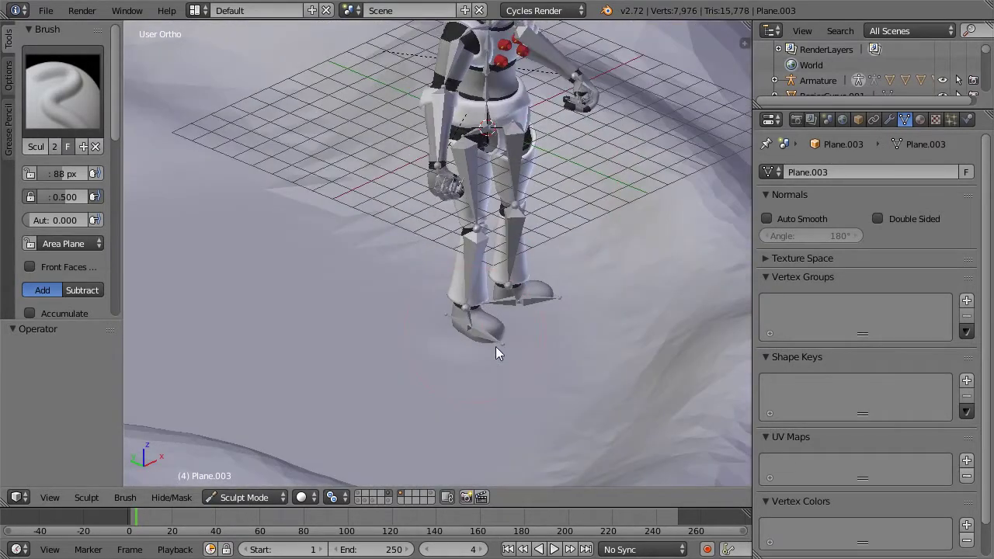
middle_click_drag(567, 308, 455, 323)
left_click_drag(414, 403, 273, 339)
mouse_move(273, 339)
middle_mouse_down()
mouse_move(331, 286)
mouse_move(278, 351)
middle_mouse_up()
mouse_move(362, 216)
left_mouse_down()
mouse_move(383, 102)
mouse_move(496, 186)
mouse_move(215, 329)
mouse_move(273, 191)
mouse_move(435, 195)
mouse_move(356, 368)
mouse_move(288, 342)
mouse_move(356, 305)
mouse_move(339, 285)
mouse_move(332, 204)
mouse_move(358, 182)
left_mouse_up()
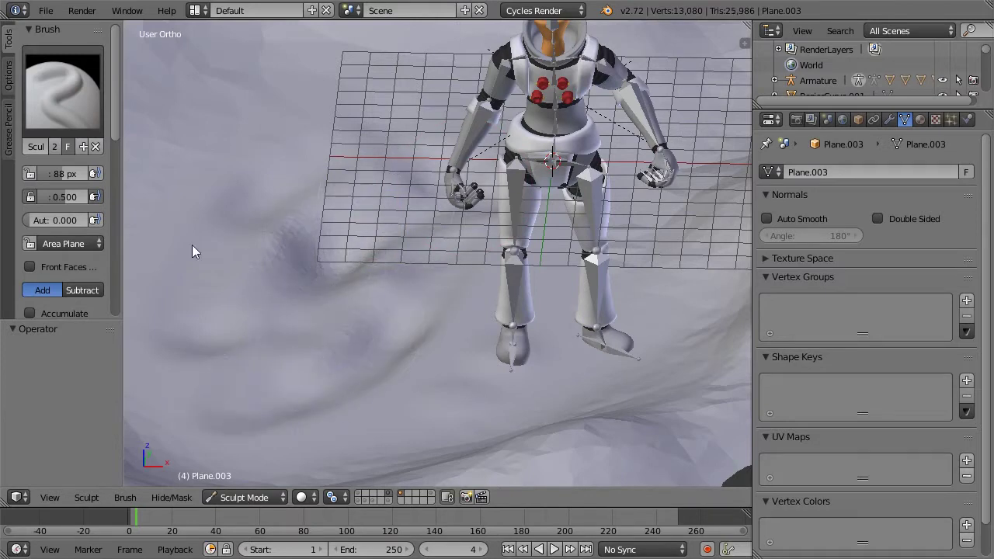
- Set the Dyntopo detail size to 4.10 px and sculpt finer folds into the slopes on both sides of the character
middle_click_drag(491, 187, 420, 319)
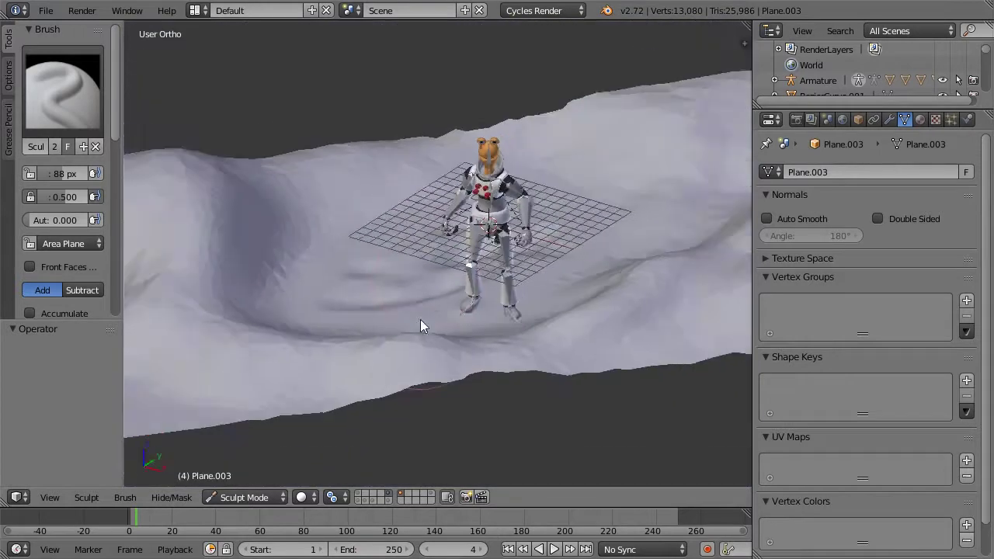
scroll(422, 303, "up", 2)
middle_click_drag(572, 217, 420, 228)
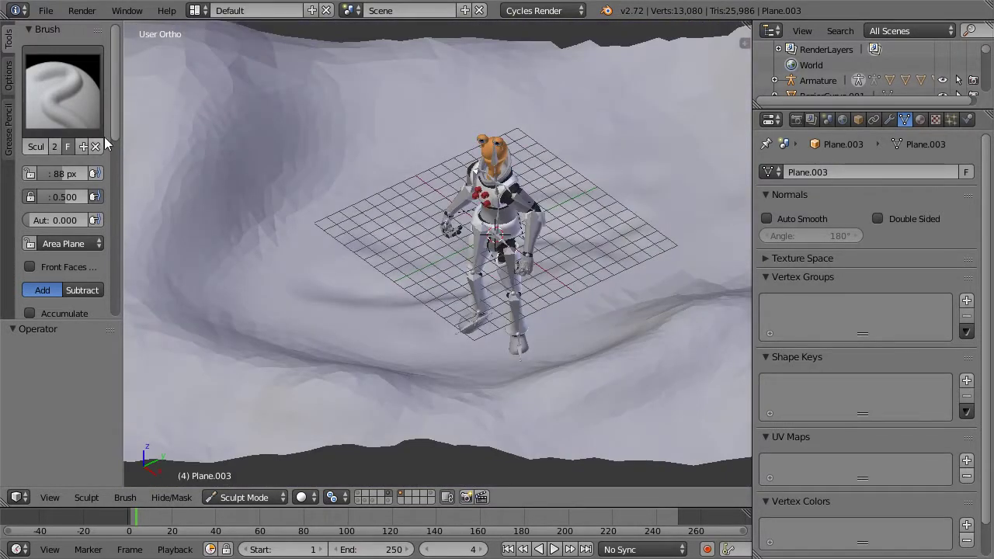
scroll(109, 163, "down", 3)
scroll(116, 183, "down", 4)
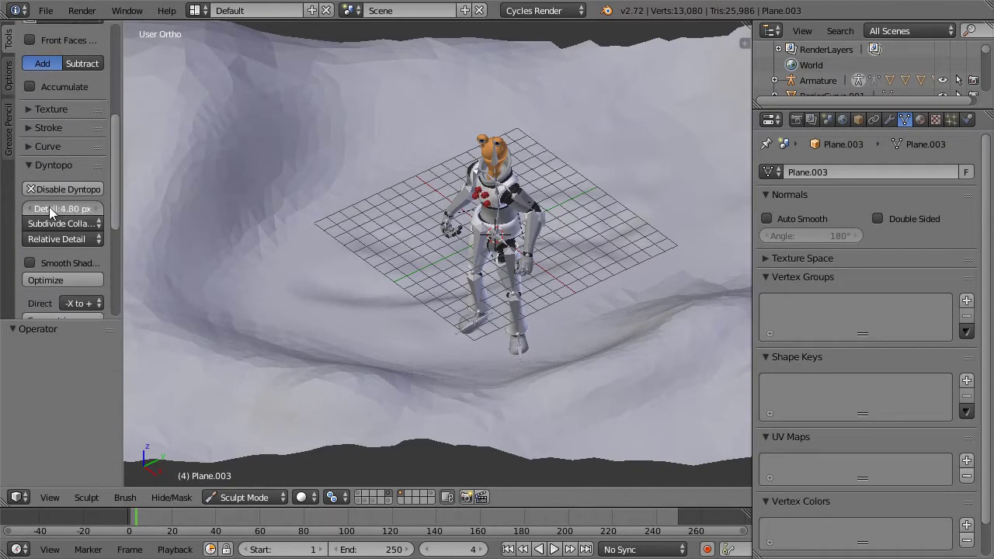
mouse_move(351, 226)
left_mouse_down()
mouse_move(295, 162)
mouse_move(413, 117)
left_mouse_up()
mouse_move(264, 195)
left_mouse_down()
mouse_move(257, 162)
mouse_move(244, 326)
mouse_move(521, 411)
mouse_move(693, 355)
mouse_move(622, 297)
left_mouse_up()
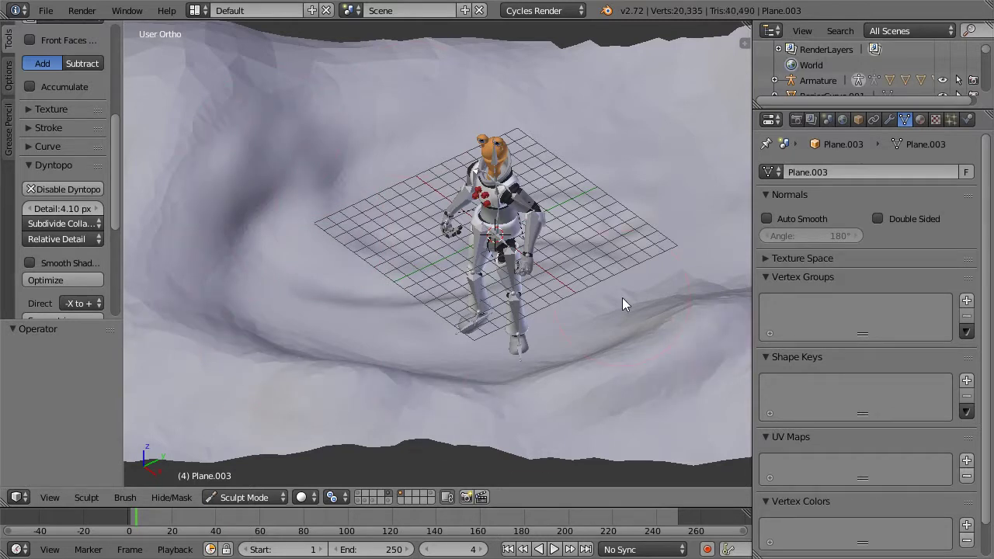
- In camera view, smooth the ridge on the character's left side and rework the slope on its right side down to the foreground
key("KP_0")
mouse_move(627, 166)
left_mouse_down("shift")
mouse_move(612, 177)
mouse_move(617, 161)
mouse_move(605, 167)
mouse_move(592, 200)
mouse_move(626, 163)
mouse_move(611, 200)
mouse_move(626, 177)
mouse_move(620, 191)
mouse_move(557, 223)
mouse_move(591, 190)
left_mouse_up("shift")
mouse_move(252, 204)
left_mouse_down()
mouse_move(247, 259)
mouse_move(262, 280)
mouse_move(546, 282)
mouse_move(399, 310)
mouse_move(519, 282)
mouse_move(629, 222)
mouse_move(559, 132)
mouse_move(599, 155)
mouse_move(612, 148)
mouse_move(477, 259)
mouse_move(267, 222)
mouse_move(246, 284)
mouse_move(501, 282)
mouse_move(394, 262)
left_mouse_up()
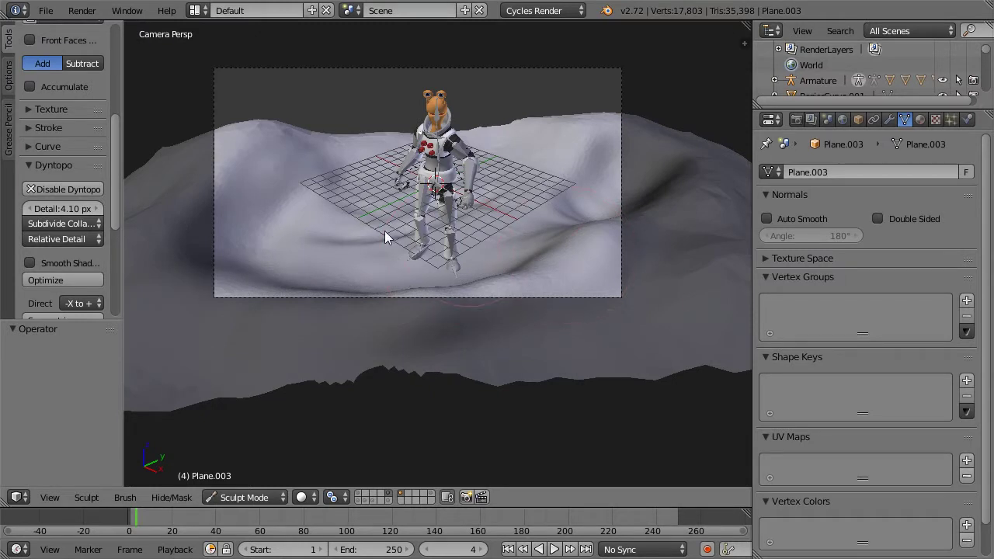
- Reduce the brush radius and sculpt small bumps and dents across the hills and foreground around the character
key("f")
left_click(314, 240)
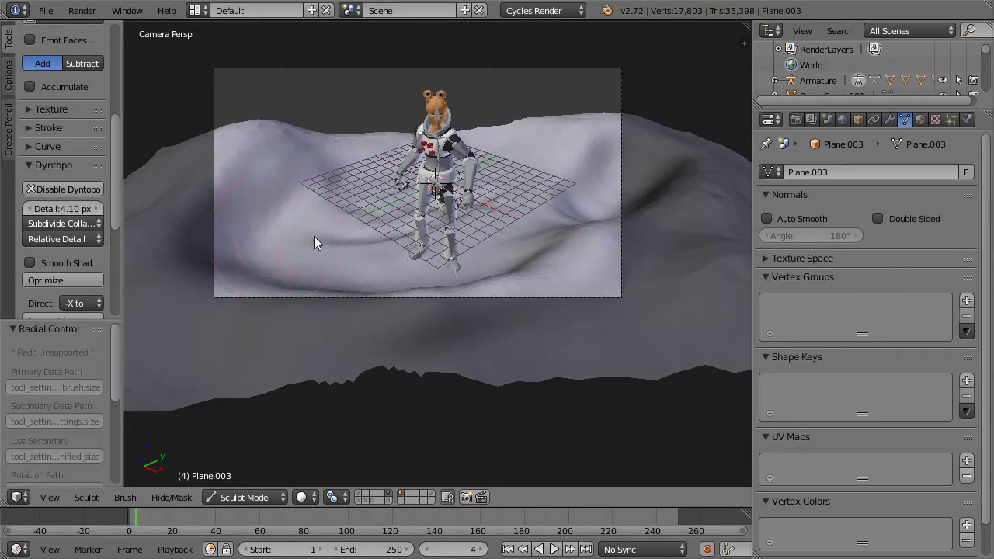
mouse_move(299, 263)
left_mouse_down()
mouse_move(308, 225)
mouse_move(355, 257)
mouse_move(377, 228)
mouse_move(349, 224)
mouse_move(342, 189)
mouse_move(380, 263)
mouse_move(445, 260)
mouse_move(517, 239)
mouse_move(590, 157)
left_mouse_up()
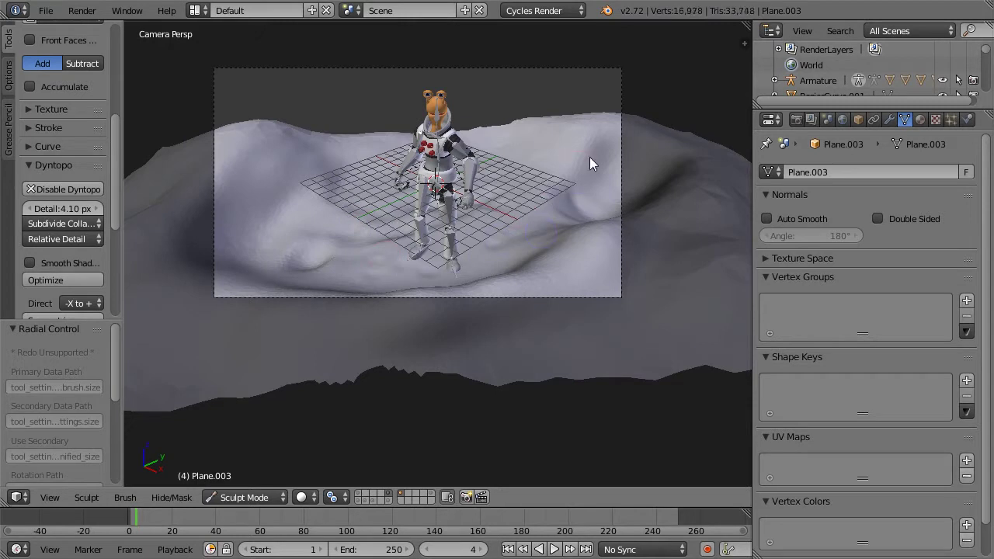
mouse_move(582, 122)
left_mouse_down()
mouse_move(547, 160)
mouse_move(512, 149)
left_mouse_up()
mouse_move(276, 148)
left_mouse_down()
mouse_move(245, 223)
mouse_move(239, 174)
left_mouse_up()
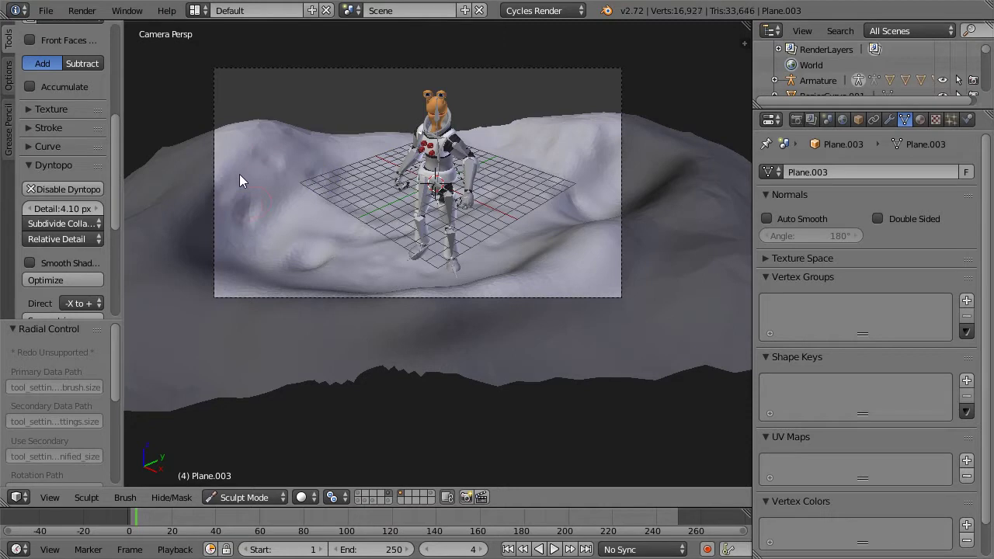
mouse_move(230, 137)
left_mouse_down()
mouse_move(273, 175)
mouse_move(403, 150)
mouse_move(297, 224)
left_mouse_up()
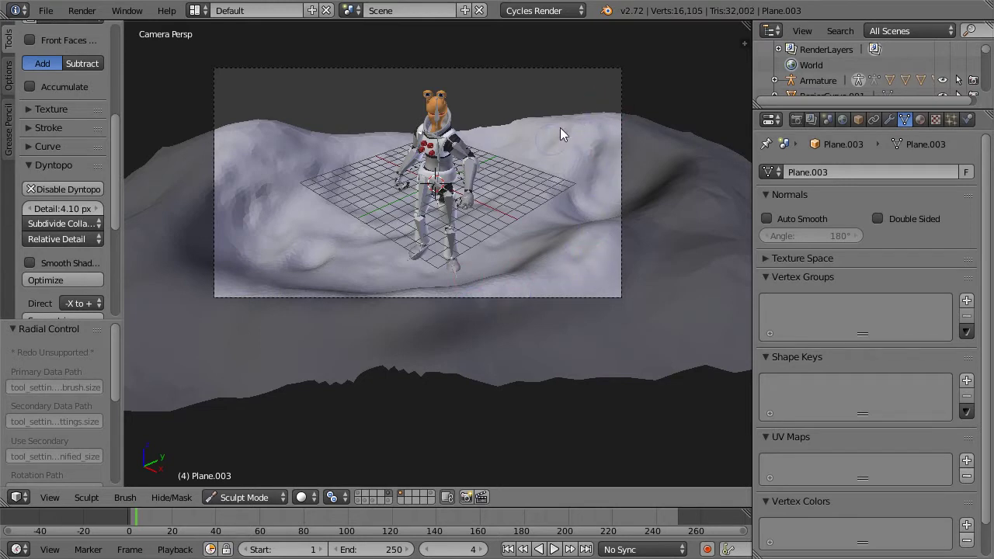
mouse_move(533, 204)
left_mouse_down()
mouse_move(516, 238)
mouse_move(483, 217)
mouse_move(485, 290)
left_mouse_up()
mouse_move(388, 304)
left_mouse_down()
mouse_move(321, 300)
mouse_move(331, 256)
left_mouse_up()
mouse_move(347, 172)
left_mouse_down()
mouse_move(318, 159)
mouse_move(276, 163)
left_mouse_up()
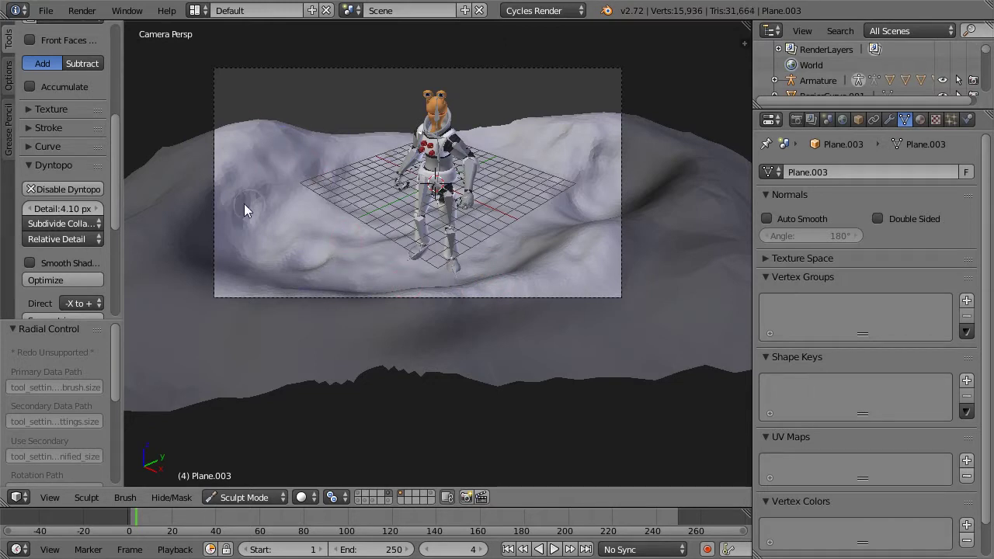
- Keep the Subdivide Collapse refine method, set the Dyntopo detail size to 1.80 px and sculpt finer bumps across the terrain
left_click(70, 222)
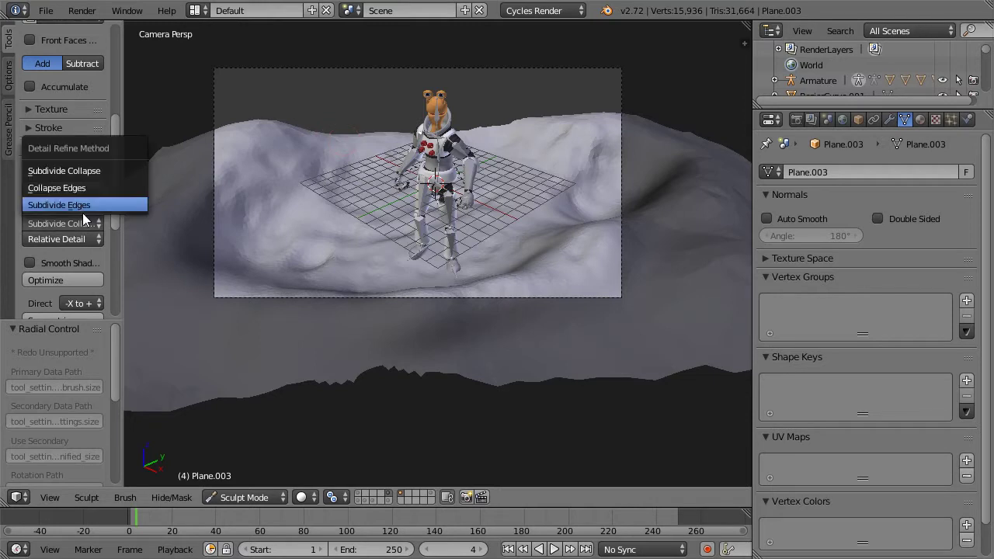
left_click(80, 170)
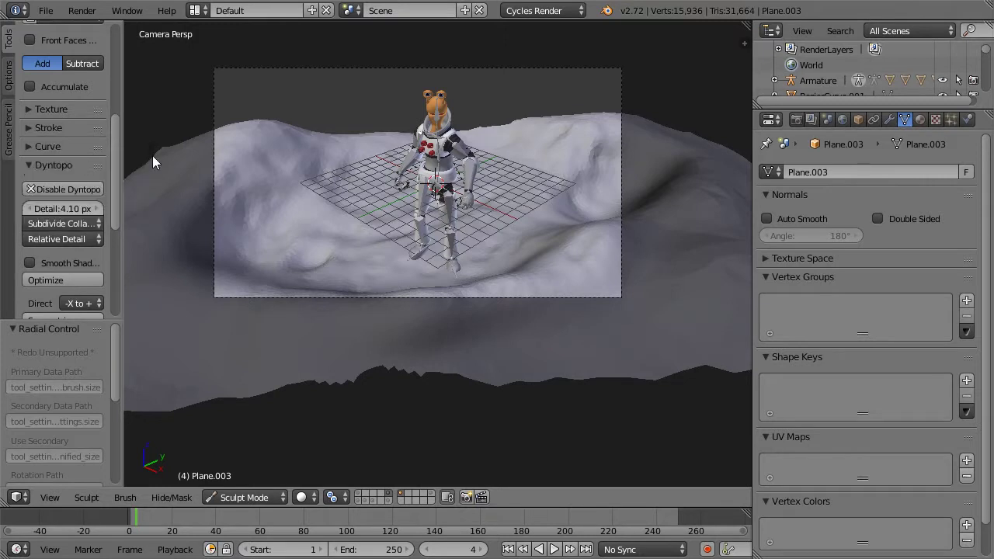
left_click_drag(80, 204, 25, 208)
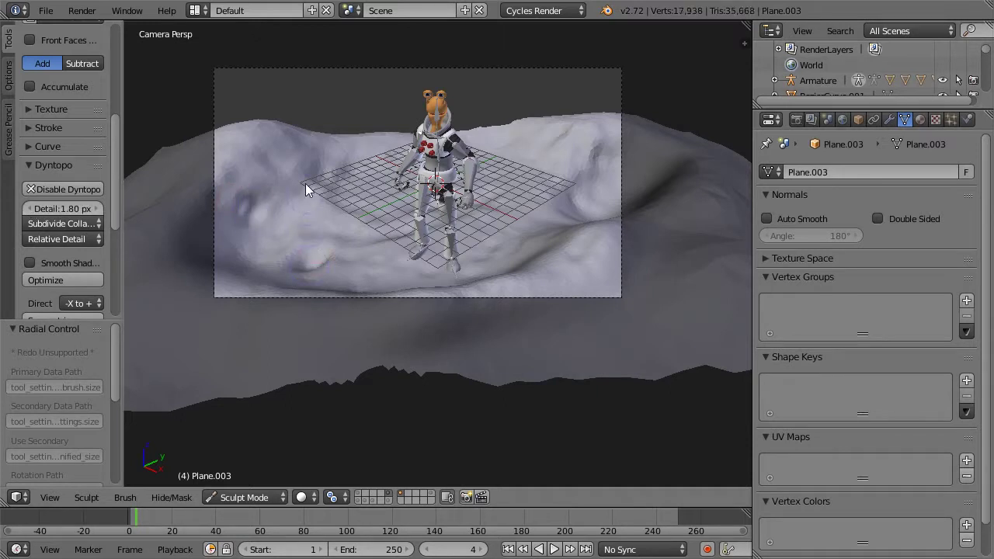
left_click(245, 162)
mouse_move(272, 166)
left_mouse_down()
mouse_move(295, 167)
mouse_move(264, 215)
mouse_move(300, 249)
mouse_move(431, 268)
mouse_move(608, 215)
mouse_move(597, 160)
mouse_move(590, 236)
mouse_move(540, 296)
left_mouse_up()
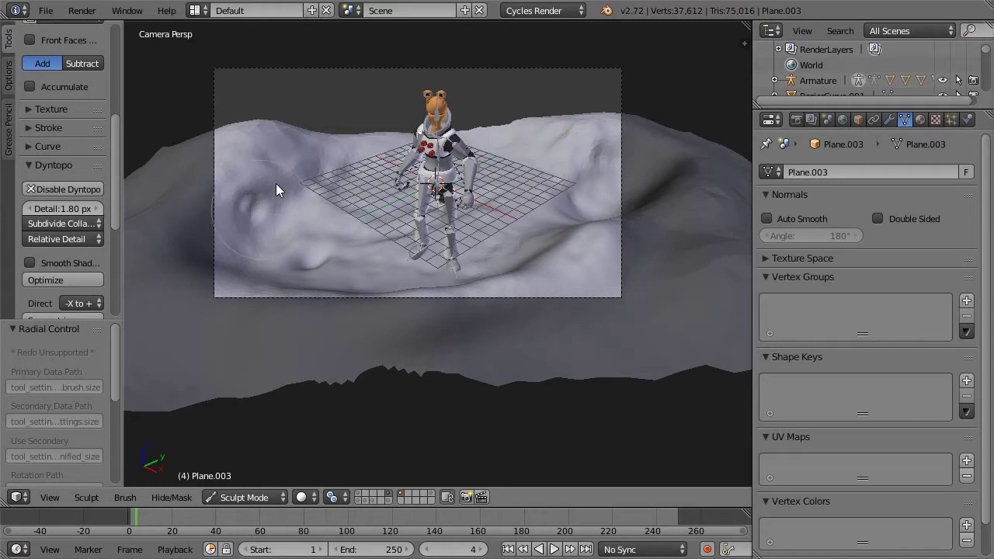
mouse_move(529, 200)
left_mouse_down()
mouse_move(362, 195)
mouse_move(337, 166)
mouse_move(569, 185)
left_mouse_up()
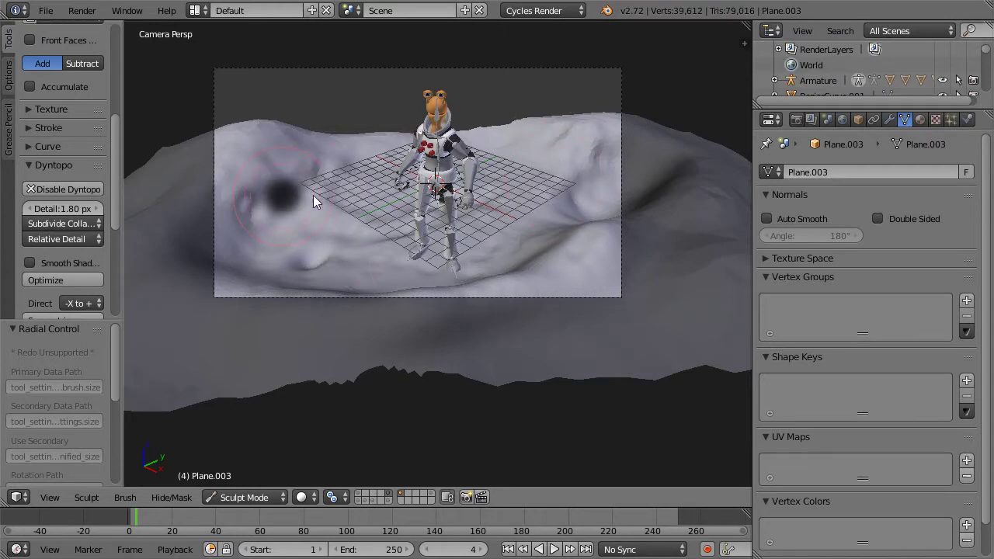
mouse_move(315, 212)
left_mouse_down()
mouse_move(353, 177)
mouse_move(524, 159)
mouse_move(609, 122)
mouse_move(594, 252)
mouse_move(540, 276)
mouse_move(321, 281)
mouse_move(265, 257)
mouse_move(252, 199)
left_mouse_up()
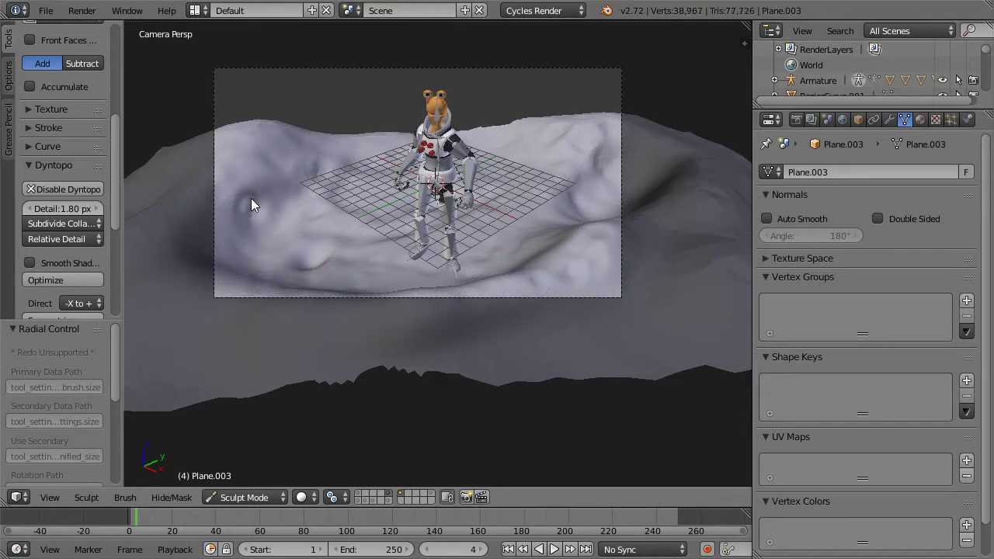
mouse_move(229, 153)
left_mouse_down()
mouse_move(261, 132)
mouse_move(243, 145)
mouse_move(368, 159)
left_mouse_up()
- Add a new texture to the sculpt brush
mouse_move(115, 129)
left_mouse_down()
mouse_move(122, 91)
mouse_move(120, 216)
mouse_move(126, 124)
left_mouse_up()
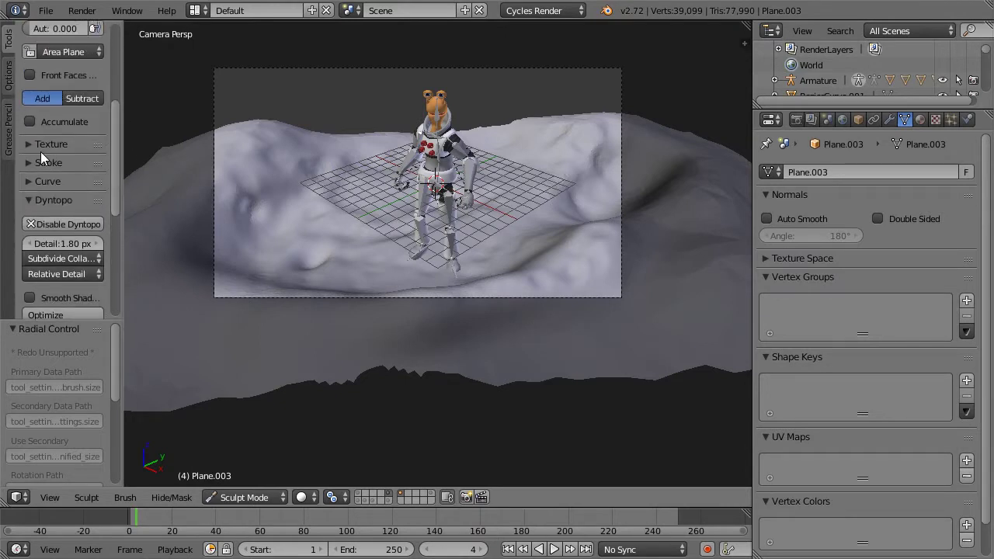
left_click(43, 147)
left_click(59, 261)
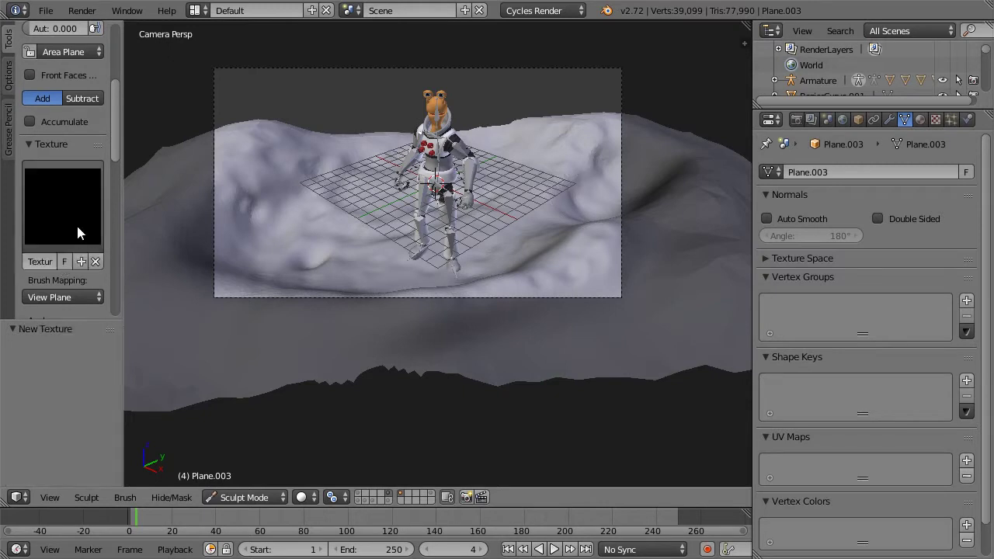
left_click_drag(123, 187, 140, 160)
scroll(99, 147, "down", 4)
left_click(69, 88)
left_click(99, 108)
- Set the brush texture's type to Noise
left_click(937, 119)
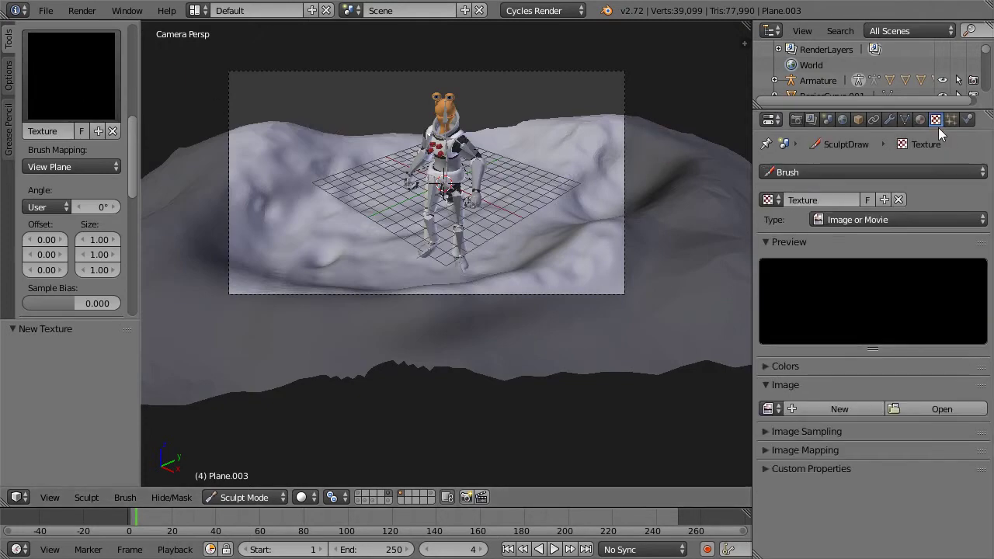
left_click(851, 219)
left_click(835, 224)
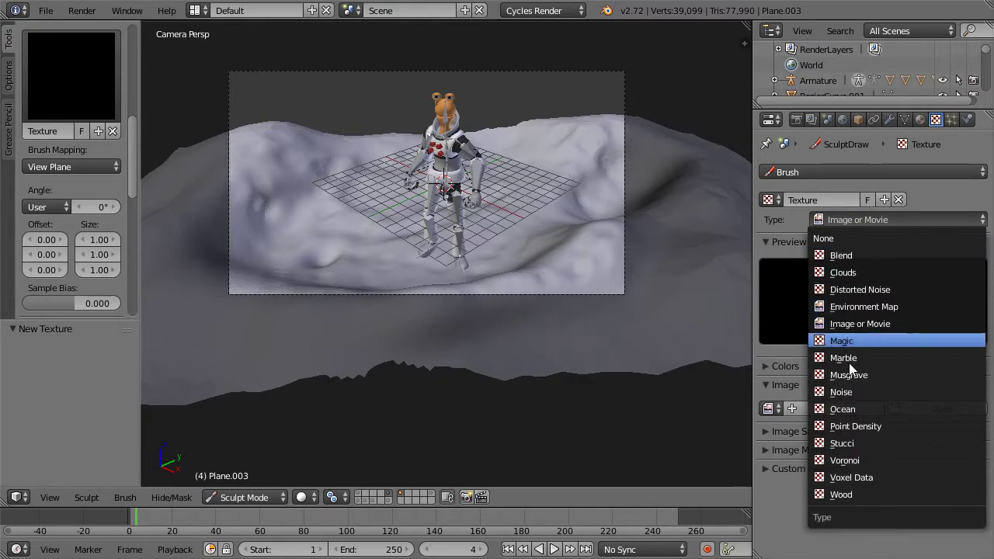
left_click(842, 392)
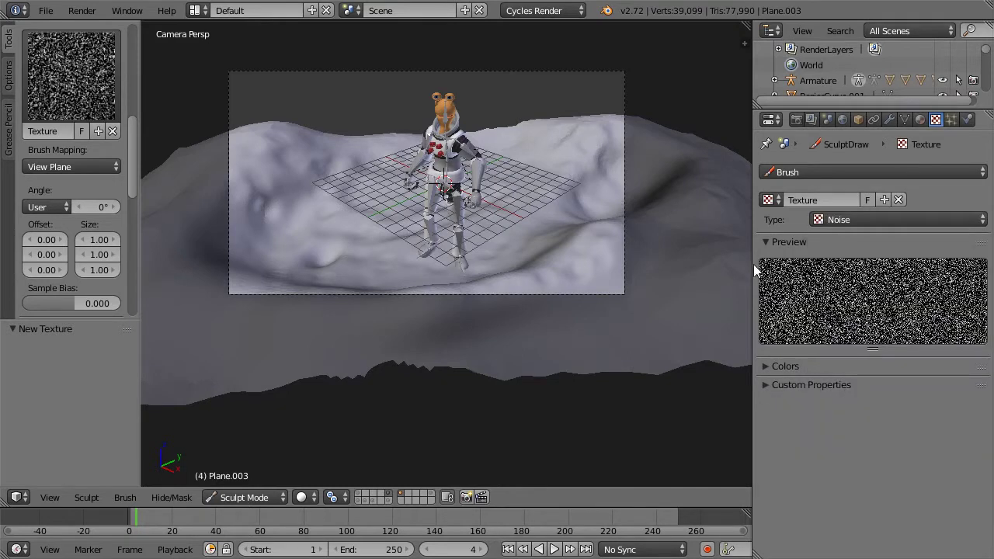
- Sculpt noise-textured roughness over the hills and foreground around the character with a resized brush, and undo the last stroke
mouse_move(281, 186)
left_mouse_down()
mouse_move(301, 200)
mouse_move(287, 180)
left_mouse_up()
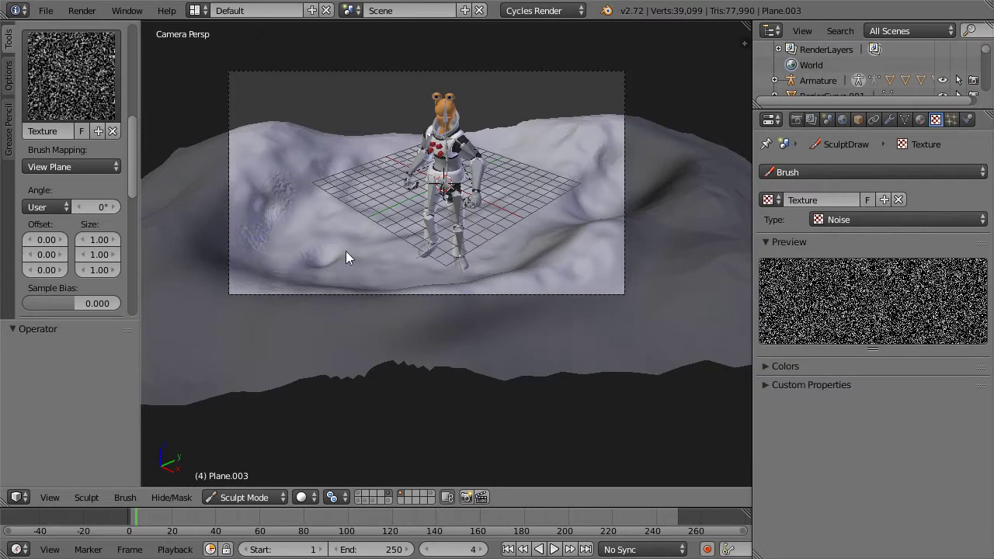
mouse_move(277, 156)
left_mouse_down()
mouse_move(356, 170)
mouse_move(385, 264)
mouse_move(550, 262)
mouse_move(568, 177)
left_mouse_up()
left_click(381, 181)
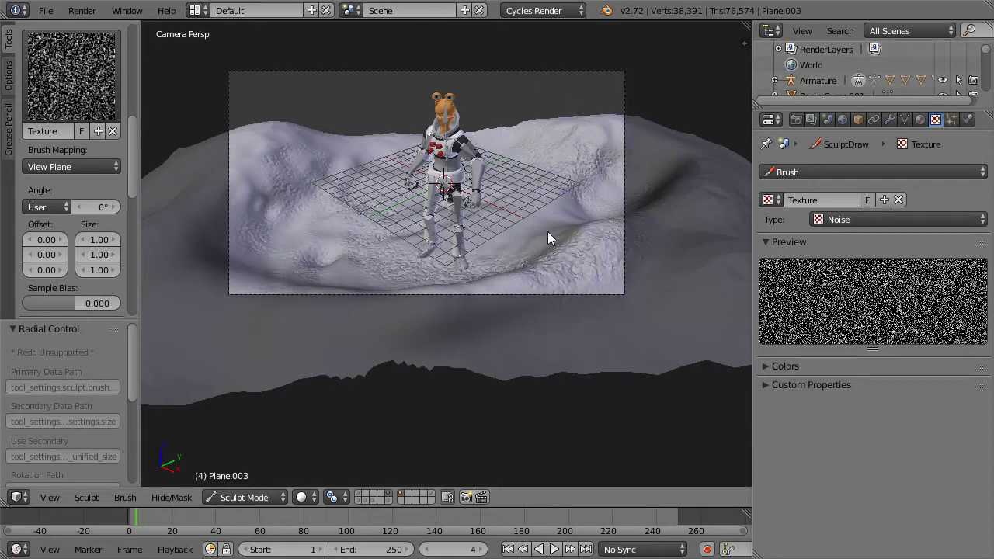
mouse_move(283, 234)
left_mouse_down()
mouse_move(293, 294)
mouse_move(222, 222)
mouse_move(214, 176)
mouse_move(279, 274)
mouse_move(541, 311)
mouse_move(605, 188)
left_mouse_up()
mouse_move(580, 135)
left_mouse_down()
mouse_move(442, 129)
mouse_move(312, 152)
mouse_move(508, 137)
left_mouse_up()
mouse_move(612, 135)
left_mouse_down("ctrl")
mouse_move(595, 130)
mouse_move(639, 245)
mouse_move(595, 246)
left_mouse_up("ctrl")
mouse_move(517, 286)
left_mouse_down()
mouse_move(604, 232)
mouse_move(554, 184)
mouse_move(548, 160)
left_mouse_up()
mouse_move(354, 223)
left_mouse_down()
mouse_move(265, 225)
mouse_move(254, 240)
mouse_move(333, 180)
mouse_move(277, 222)
left_mouse_up()
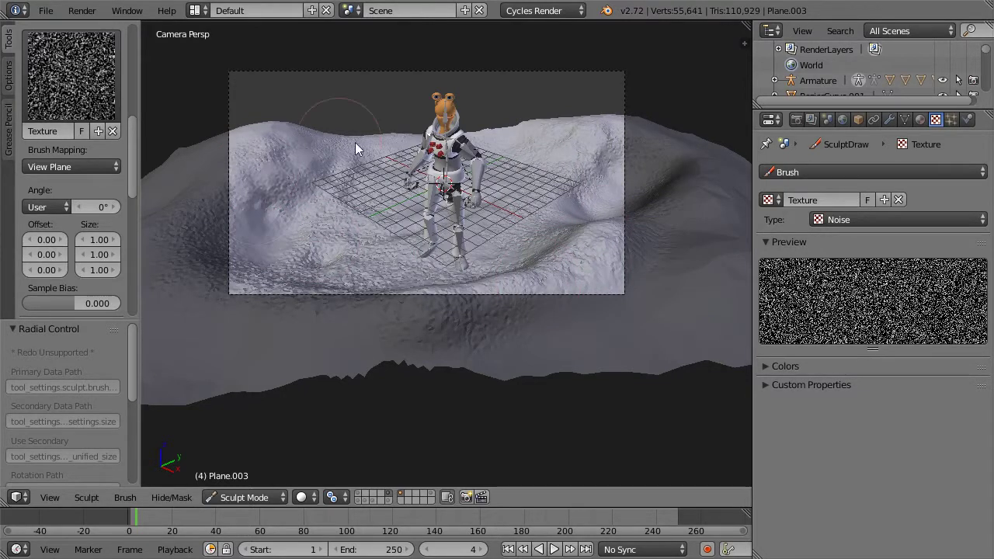
key("ctrl+z")
- Set the Dyntopo refine method to Subdivide Edges and soften the rough texture on the ground around the character
left_click_drag(127, 143, 132, 221)
scroll(128, 219, "up", 2)
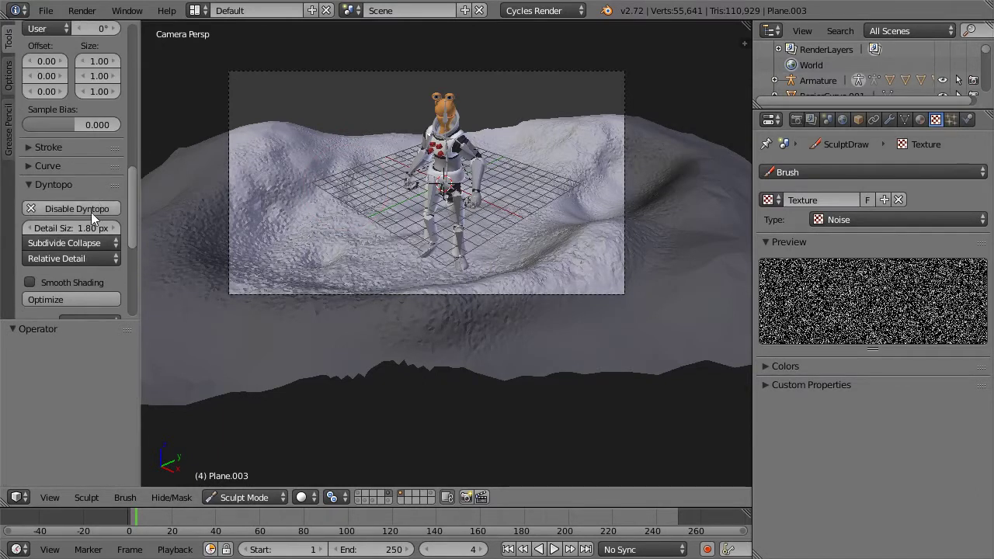
left_click(91, 242)
left_click(88, 188)
left_click(91, 243)
left_click(94, 225)
left_click_drag(299, 287, 313, 290)
mouse_move(298, 245)
left_mouse_down()
mouse_move(275, 160)
mouse_move(320, 144)
mouse_move(340, 271)
mouse_move(264, 254)
left_mouse_up()
left_click_drag(576, 254, 591, 170)
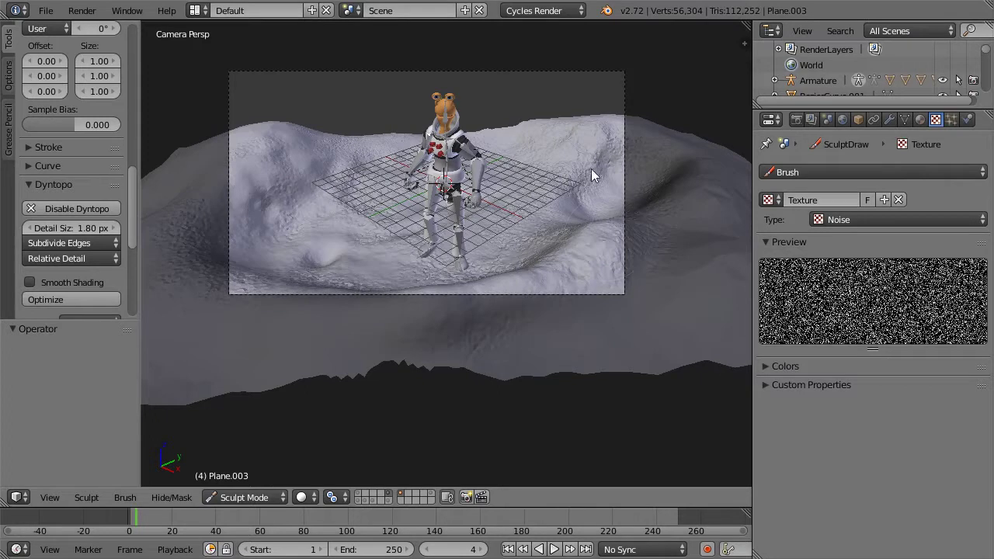
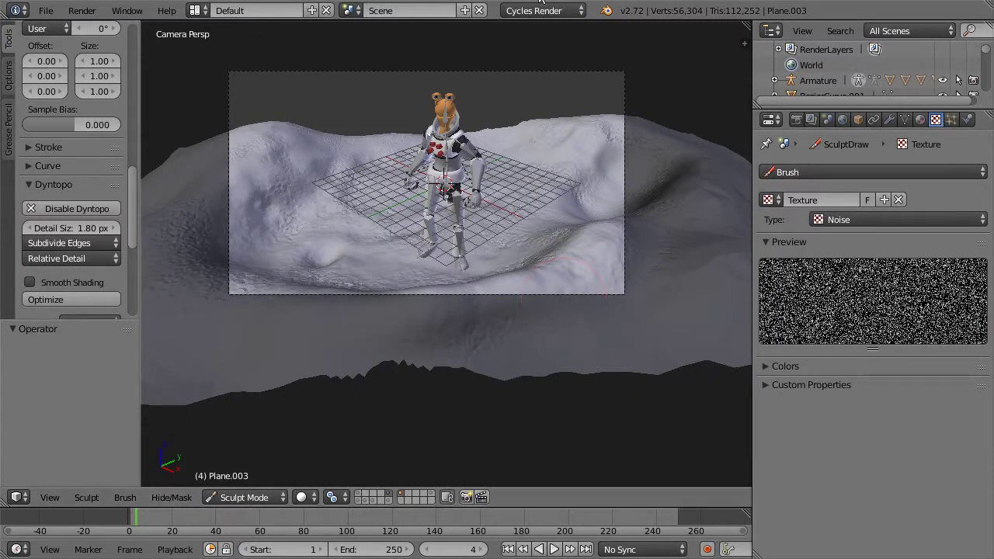
- Switch the terrain to Object Mode and snap the 3D cursor to the scene's center
left_click(244, 497)
key("Return")
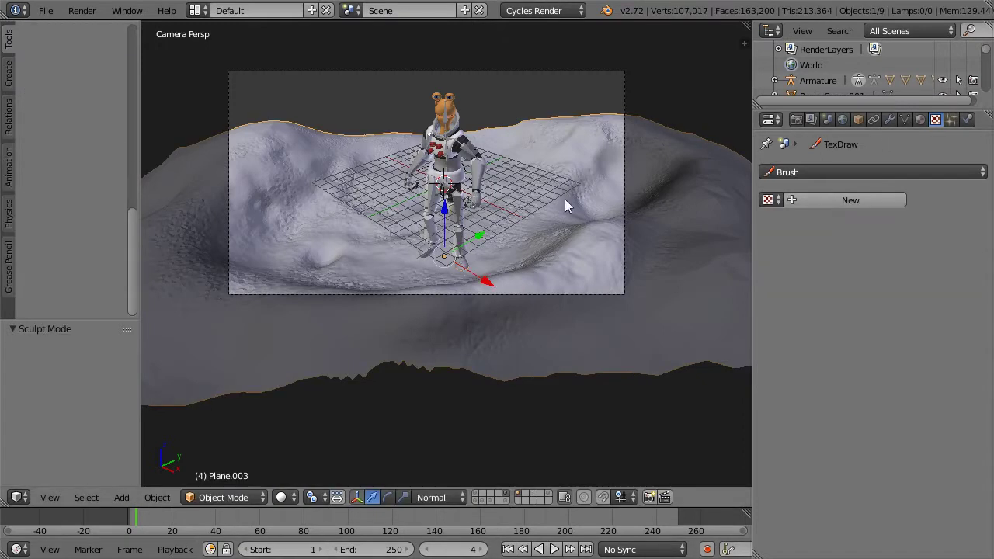
key("shift+s")
left_click(483, 182)
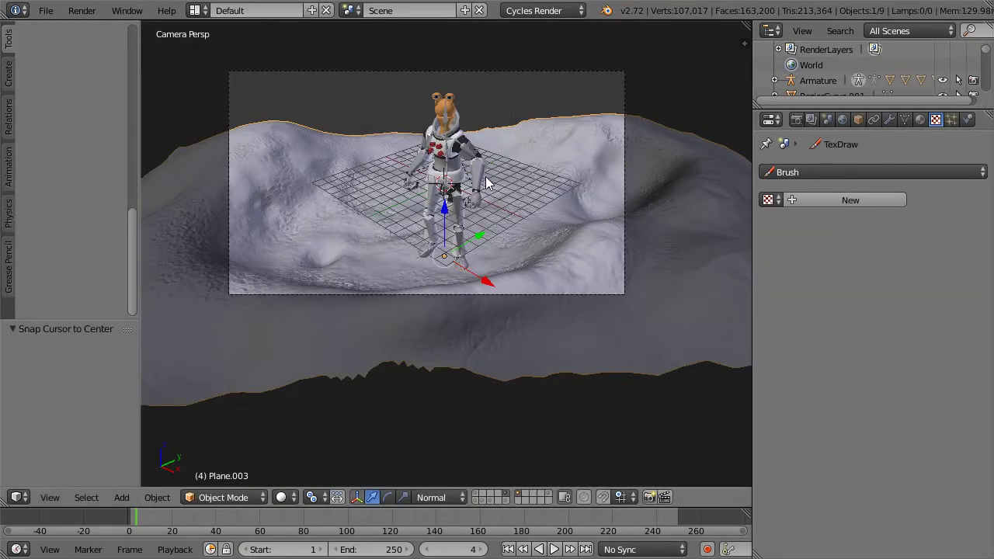
- Add a UV sphere with 32 segments, 16 rings and size 1.000, and shade it smooth
key("shift+a")
mouse_move(486, 178)
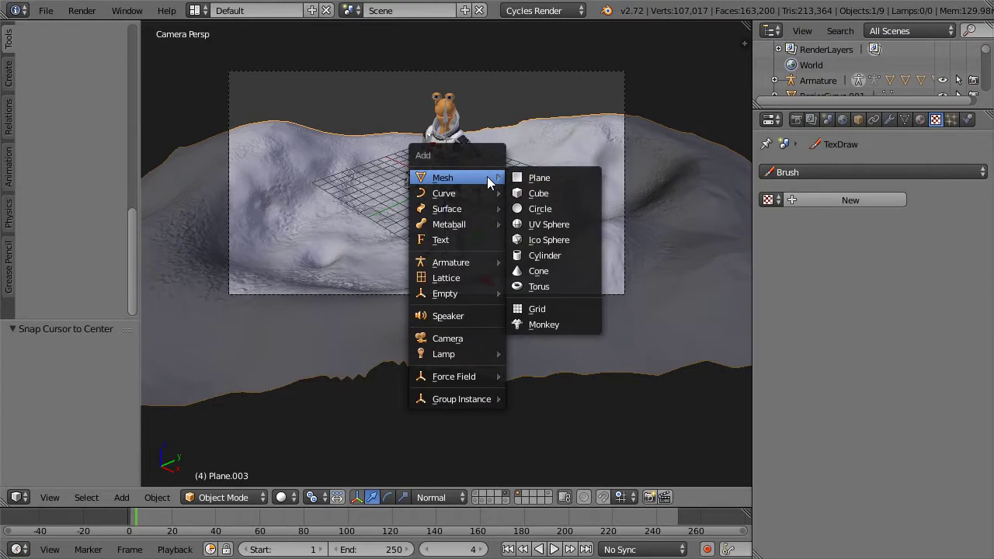
left_click(545, 226)
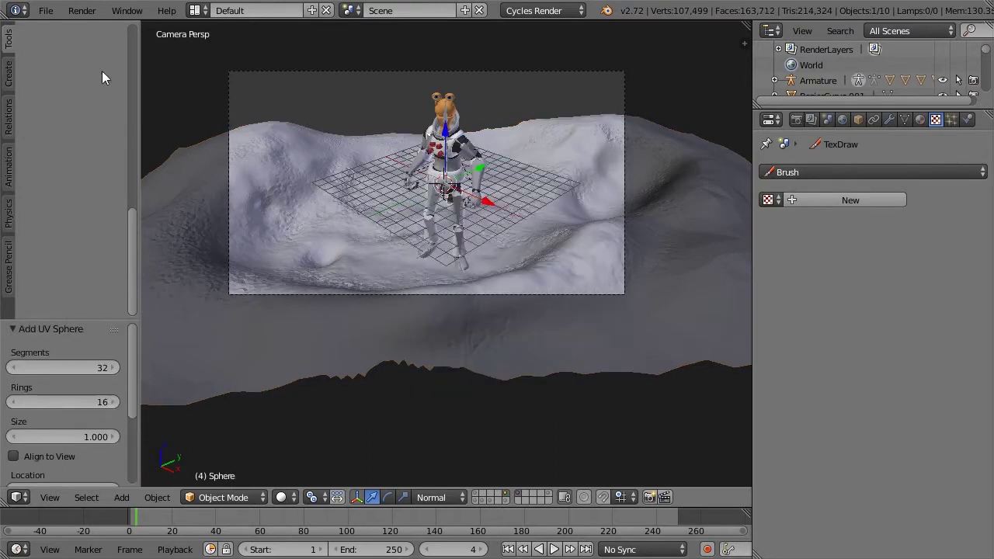
scroll(52, 141, "up", 5)
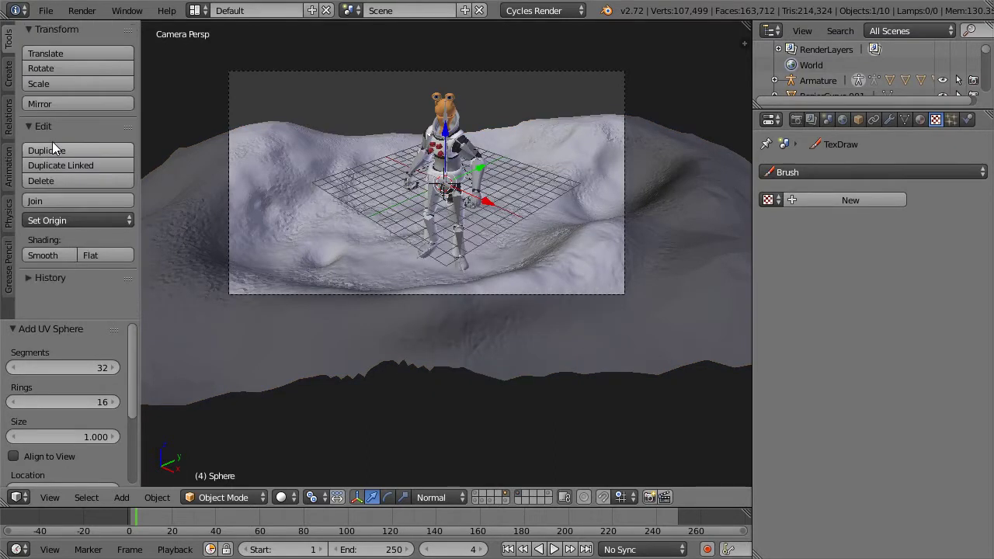
left_click(38, 255)
- Move the sphere into the sky near the camera frame's upper-left corner and scale it to 0.470
left_click_drag(488, 207, 350, 74)
key("s")
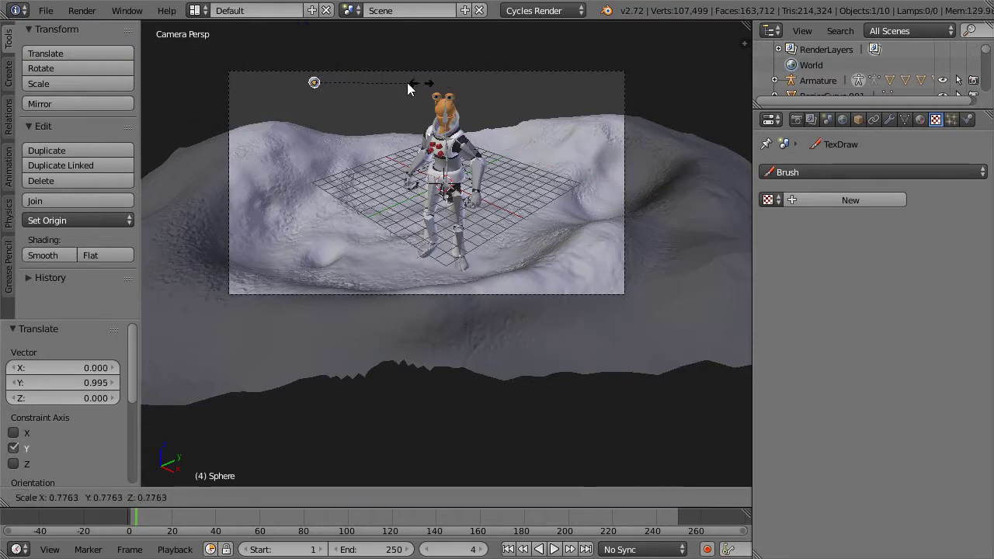
left_click(380, 86)
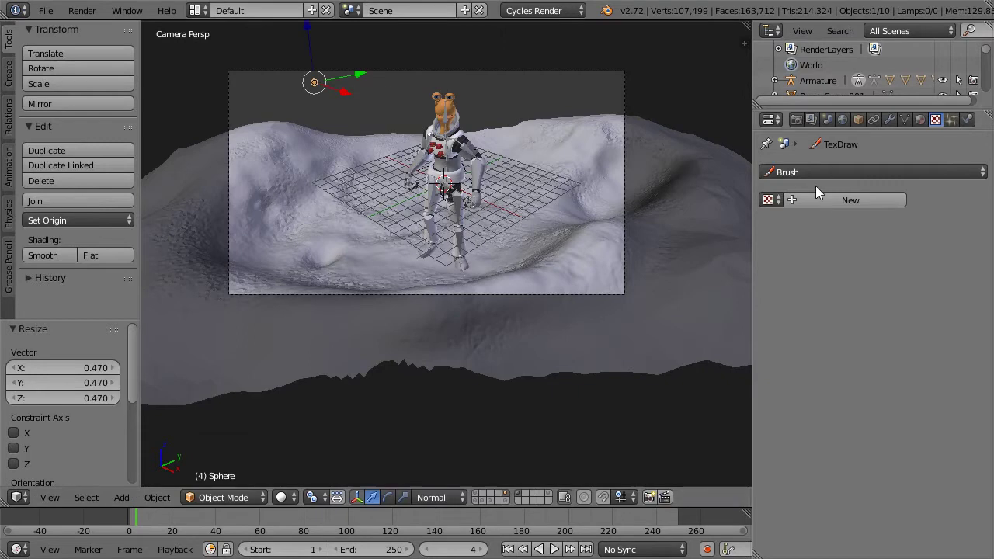
- Assign the existing light material to the sphere
left_click(920, 120)
left_click(768, 241)
scroll(798, 326, "down", 9)
scroll(798, 327, "up", 14)
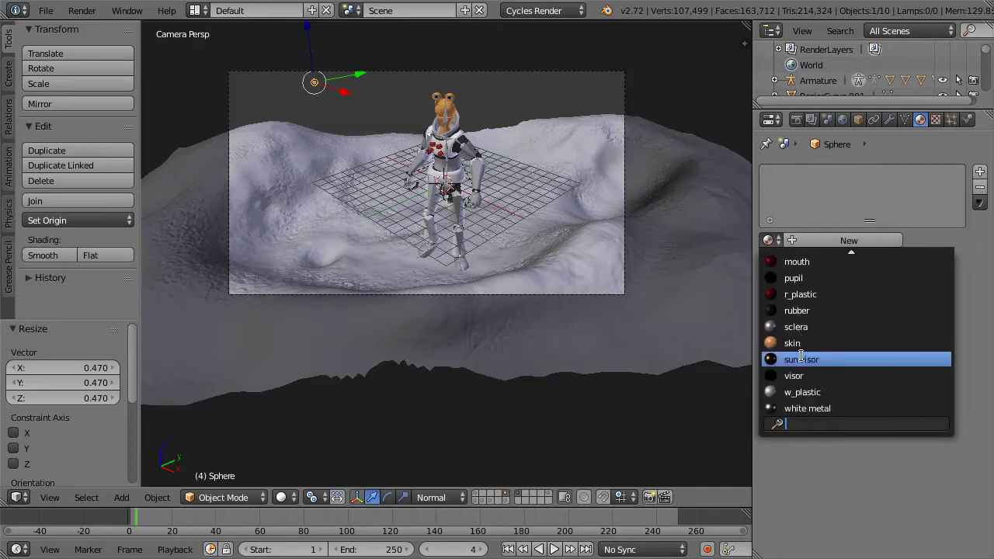
left_click(795, 327)
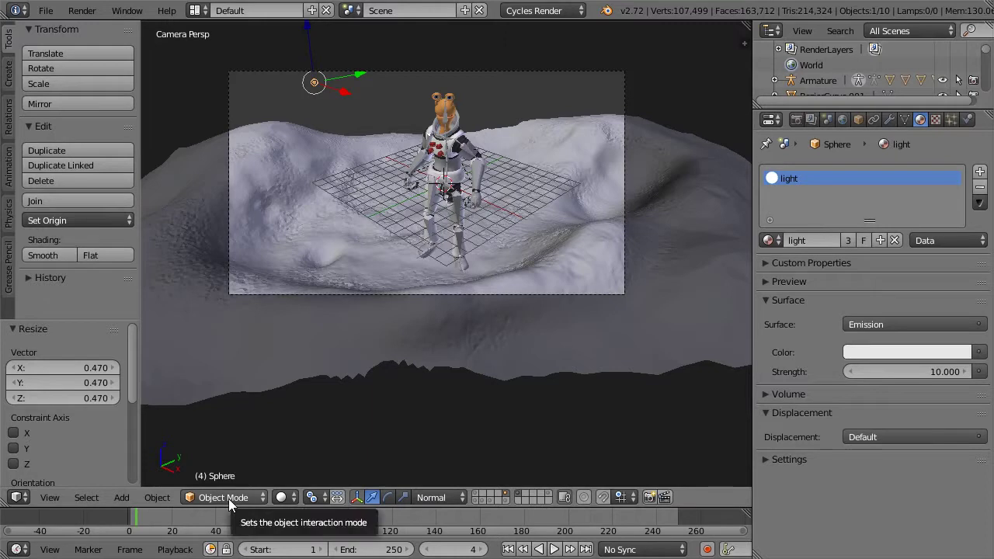
- Show the layer containing the light planes as well, and move the left plane about 3 units outward along its local Z axis
left_click(548, 494, "shift")
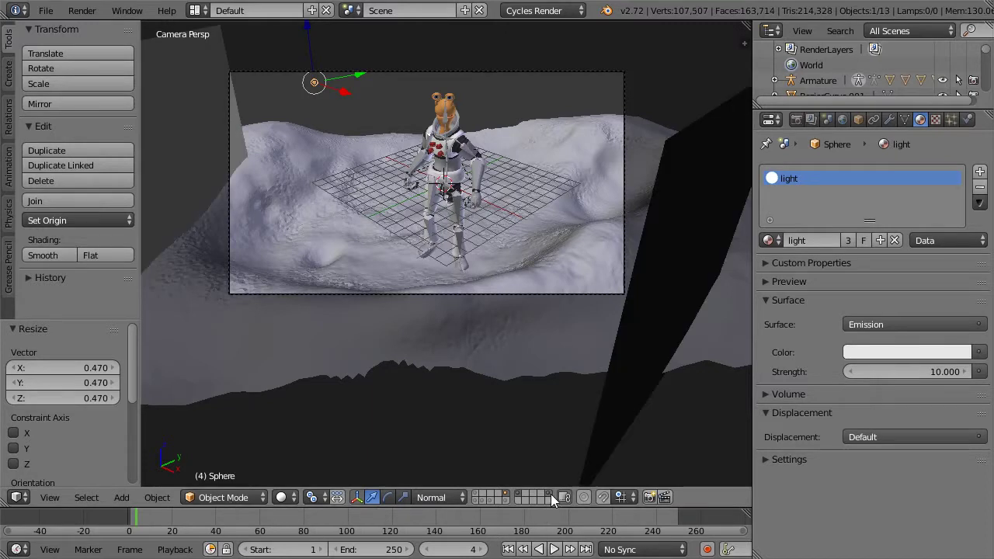
right_click(172, 87)
key("g")
key("z")
key("z")
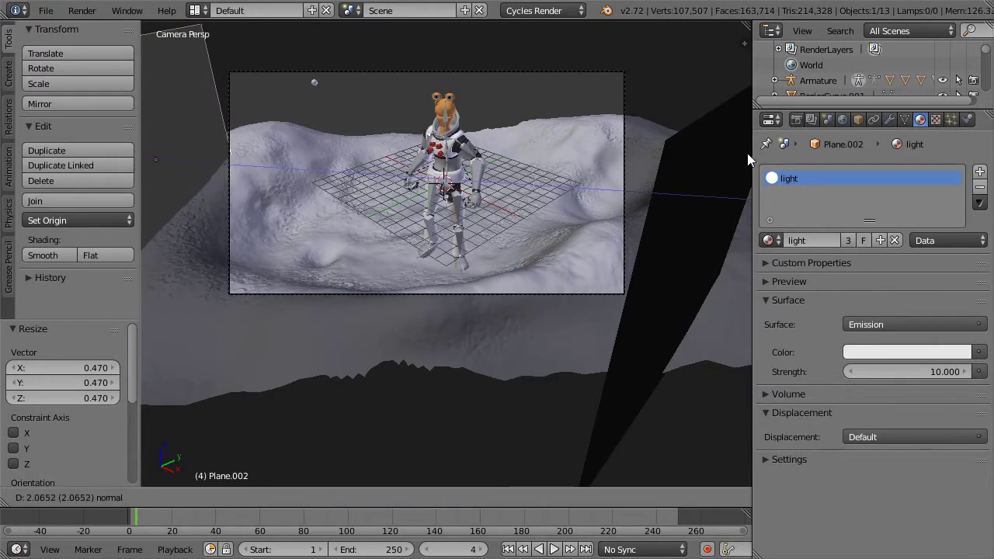
left_click(738, 154)
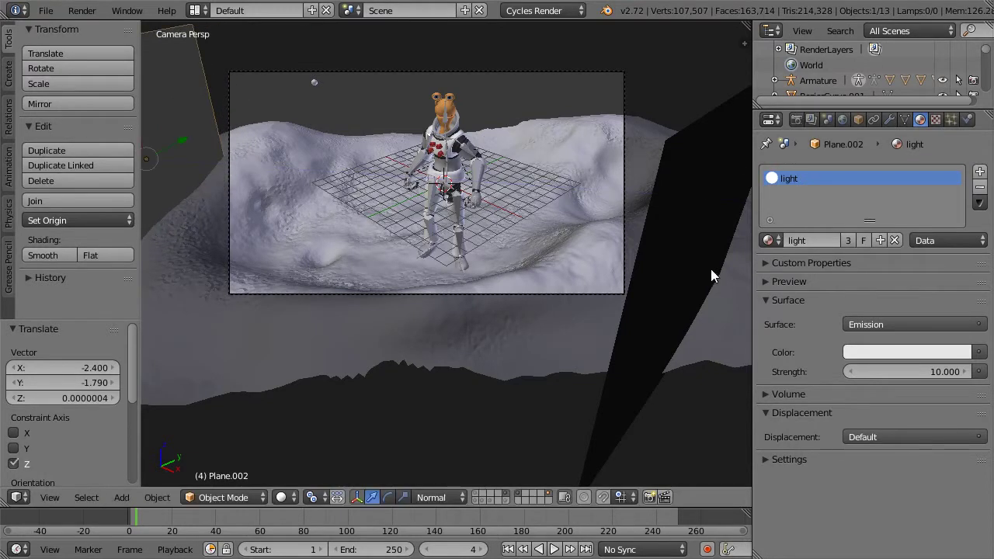
- Preview the scene with Rendered viewport shading and select the light plane on the right of the character
left_click(288, 498)
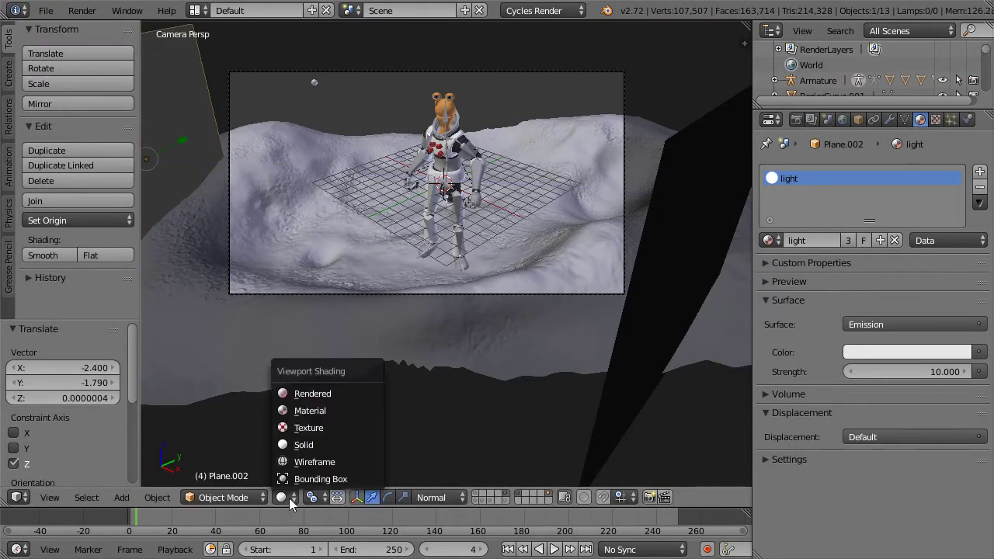
left_click(292, 398)
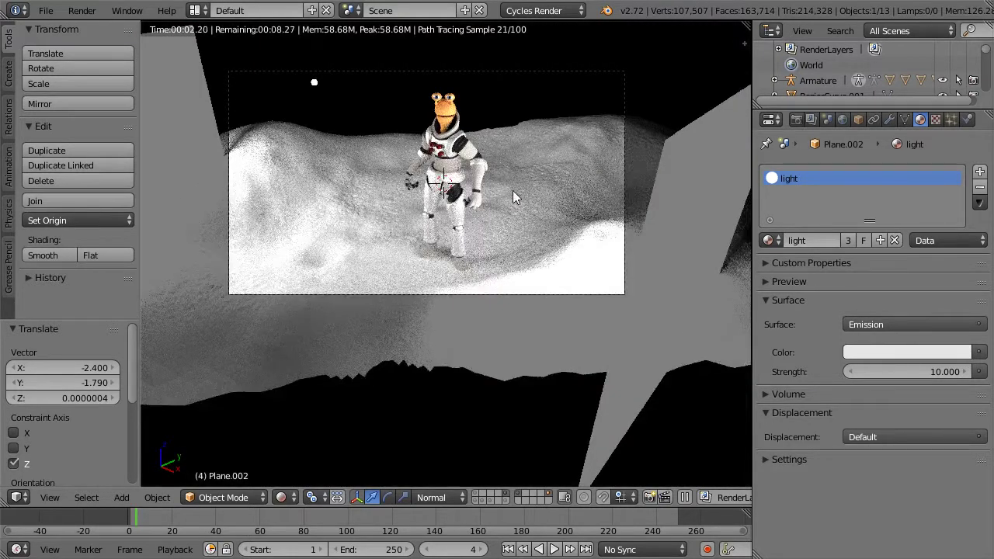
right_click(699, 181)
scroll(551, 205, "down", 5)
scroll(543, 205, "up", 4)
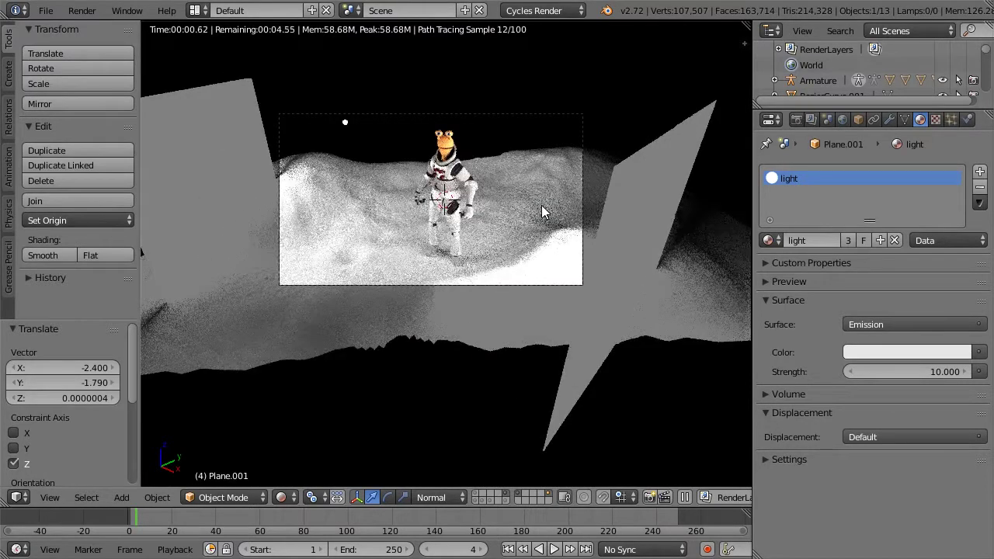
scroll(542, 204, "down", 4)
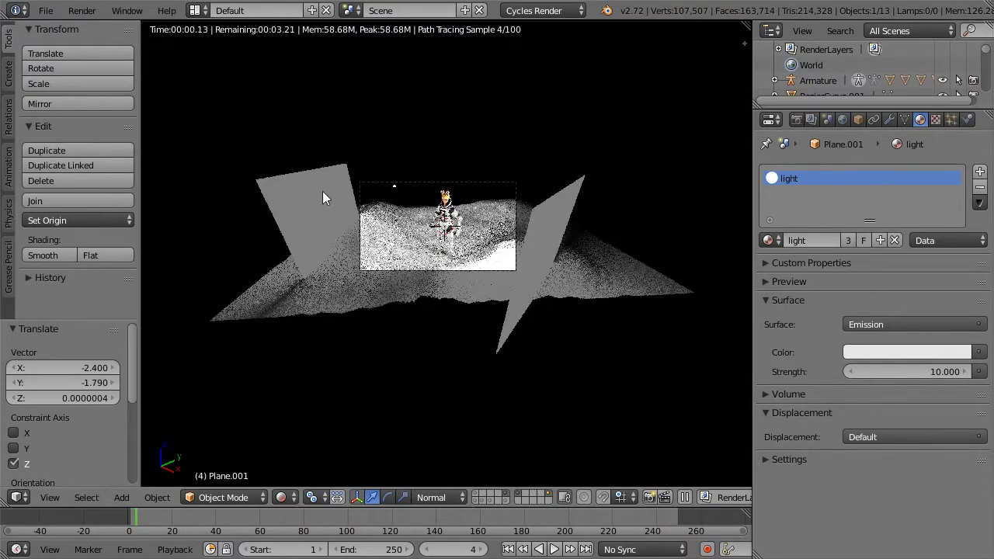
- Split the 3D view into two side-by-side views and hide the tool shelf in both
right_click(400, 507)
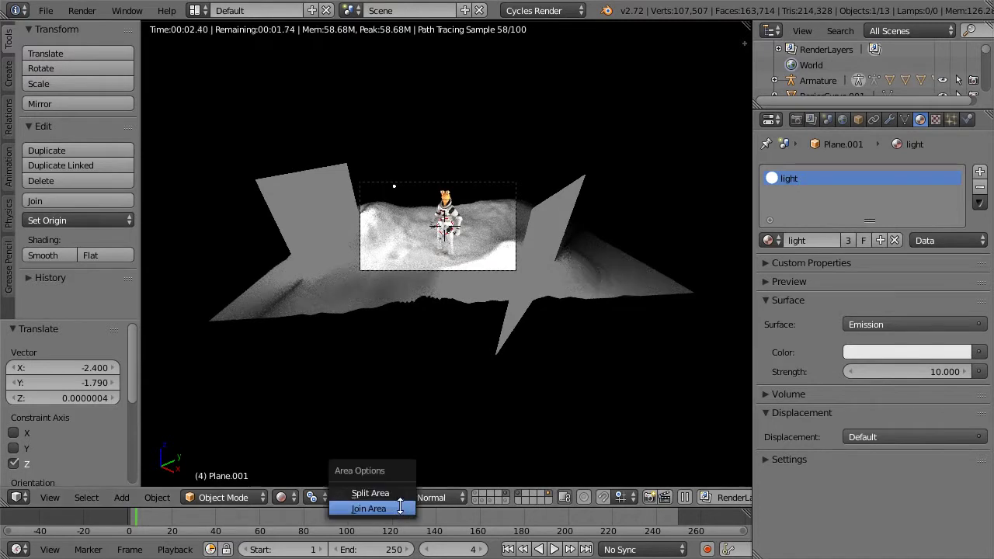
left_click(370, 493)
left_click(378, 280)
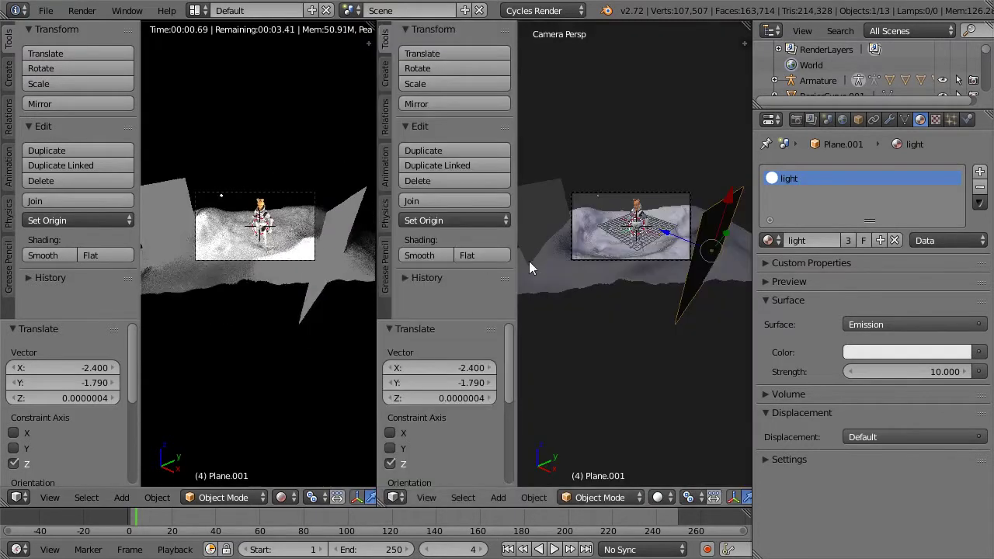
scroll(535, 240, "up", 5)
key("t")
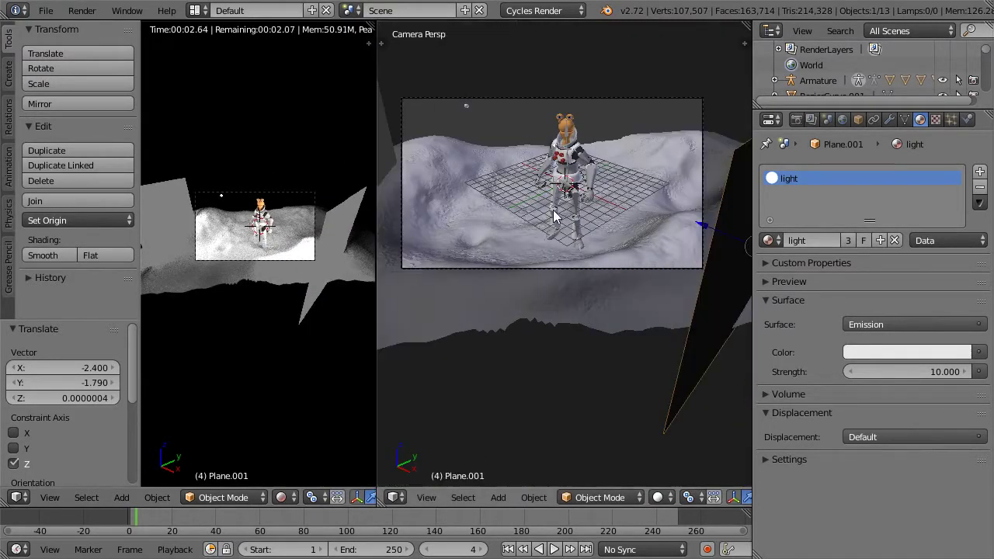
key("t")
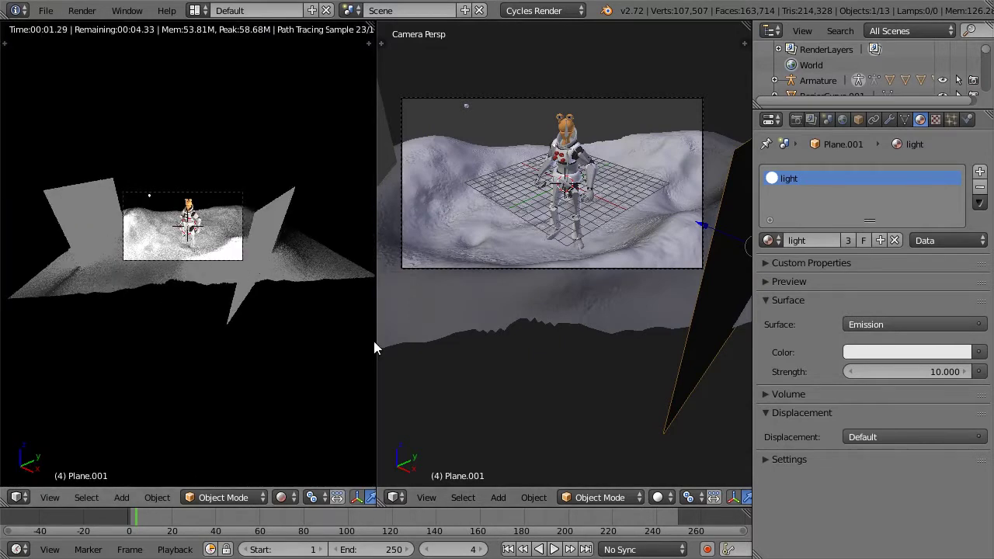
- Split the rendered view into upper and lower areas and change the lower one to the UV/Image Editor
right_click(377, 342)
left_click(373, 342)
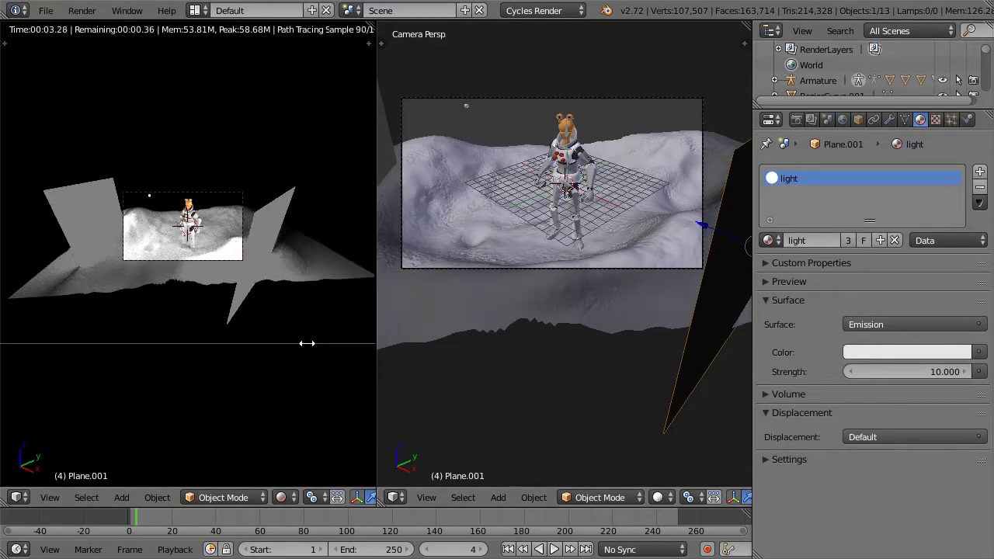
left_click(353, 323)
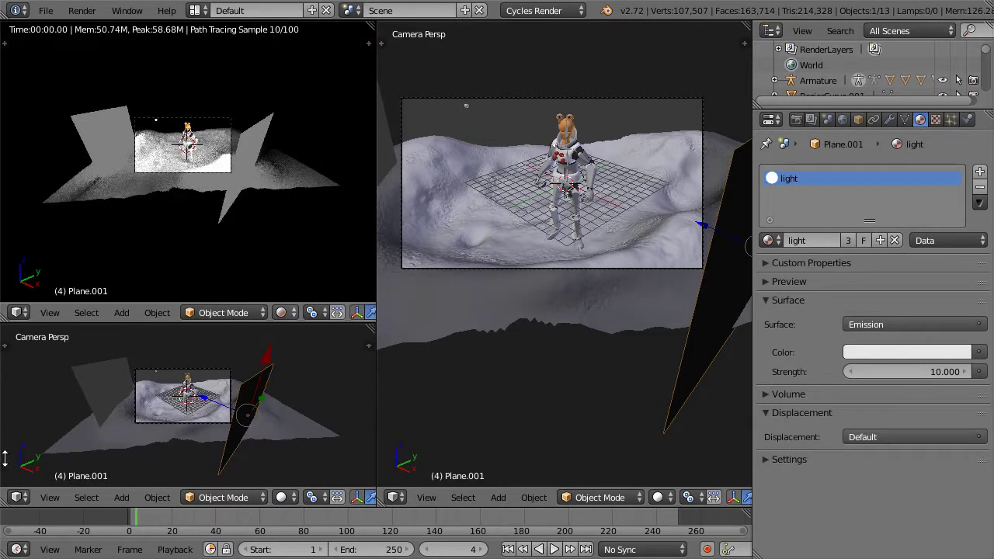
left_click(18, 496)
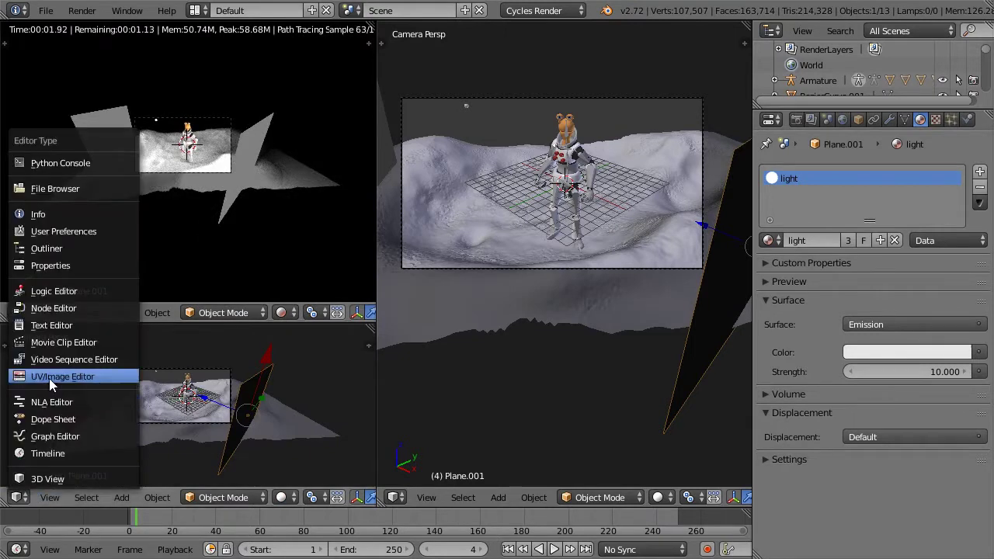
left_click(48, 378)
- Raise the light plane on the character's right-hand side of the view and move it farther from the camera frame
scroll(208, 178, "up", 3)
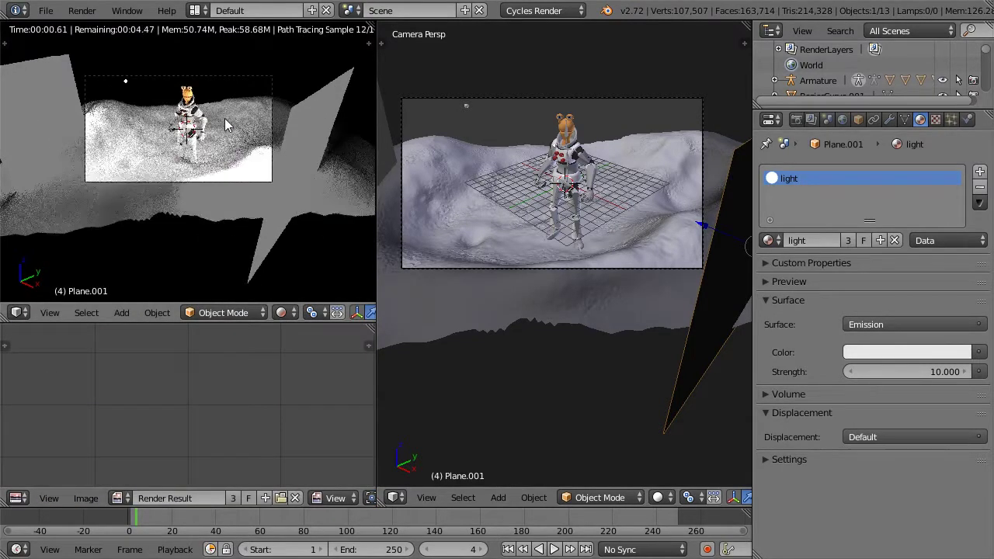
scroll(233, 166, "up", 3)
scroll(233, 165, "up", 2)
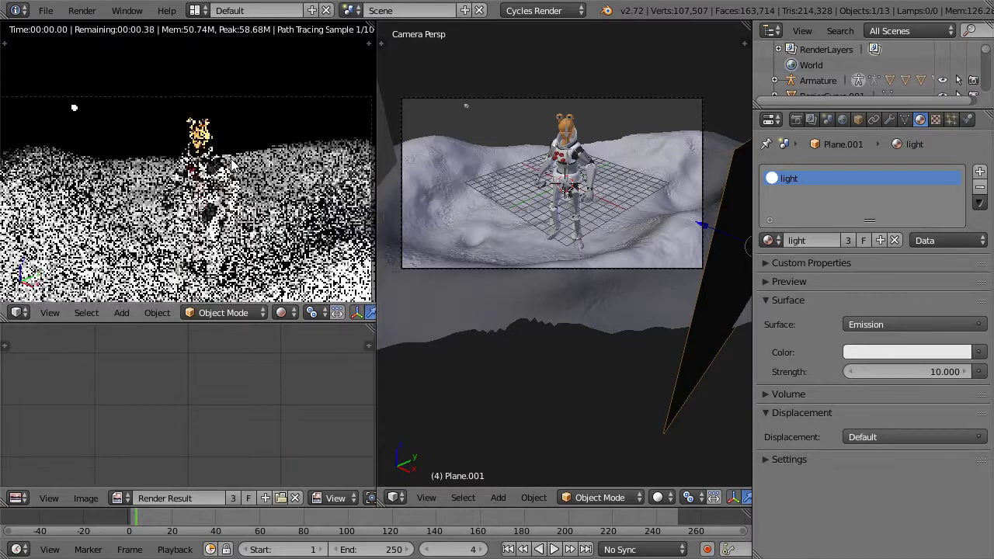
scroll(230, 174, "down", 4)
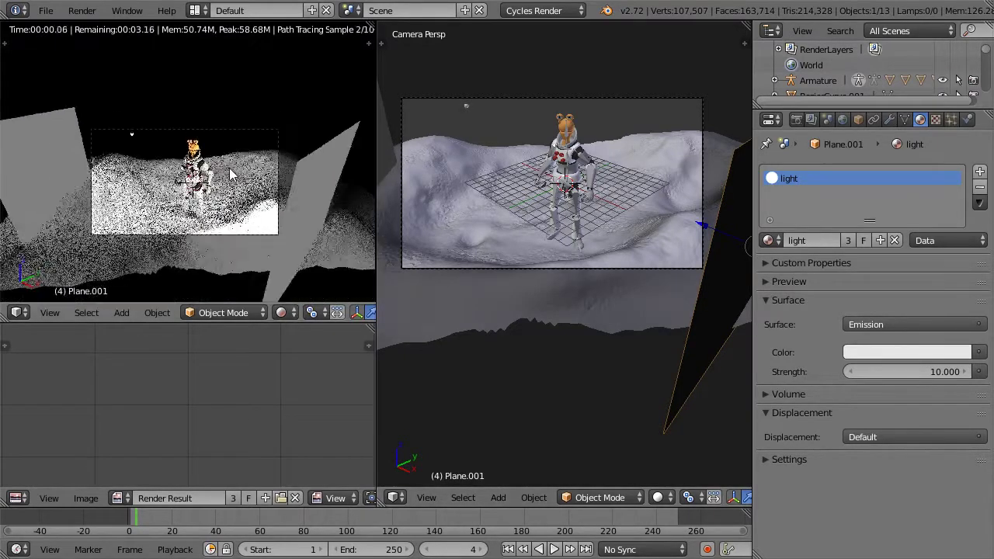
right_click(326, 181)
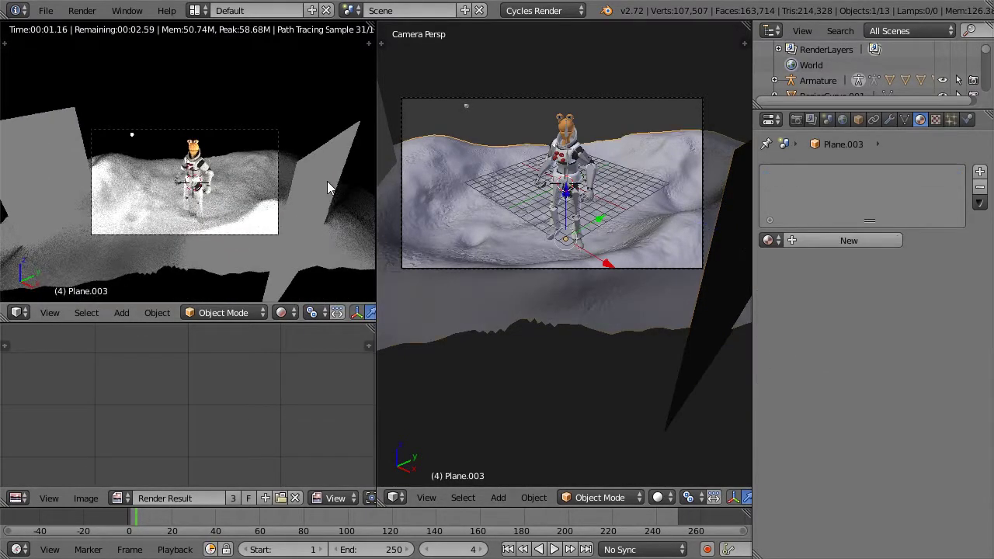
scroll(327, 181, "down", 2)
scroll(645, 202, "down", 3)
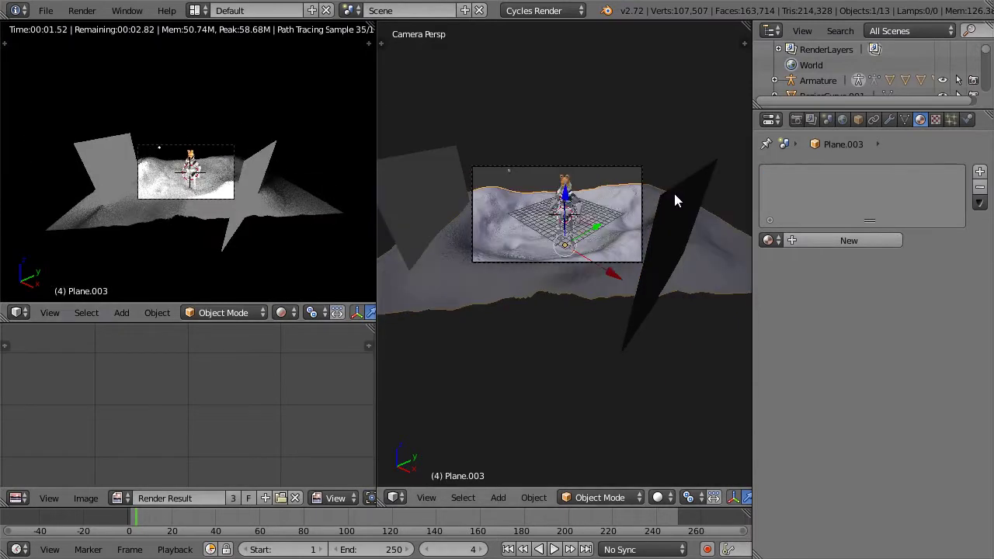
right_click(673, 192)
left_click_drag(682, 198, 684, 104)
left_click_drag(637, 172, 682, 194)
- Raise the left light plane above the hills, try shifting it along its facing direction, and undo that last shift
right_click(408, 181)
left_click_drag(426, 152, 414, 114)
left_click_drag(387, 157, 716, 144)
key("ctrl+z")
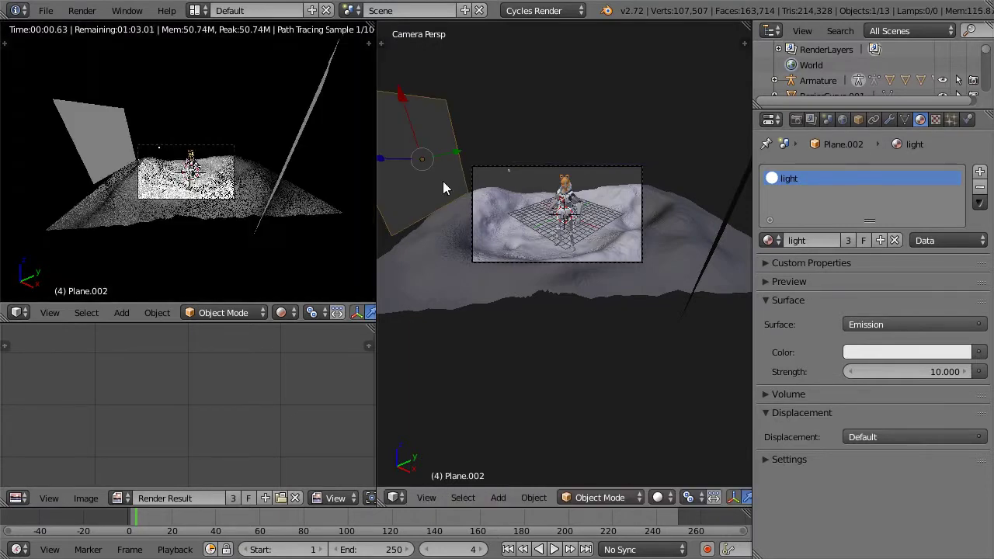
- Move the left light plane outward along its local Z axis, beyond the terrain's edge
scroll(448, 183, "down", 2)
middle_click_drag(479, 193, 483, 207)
scroll(204, 180, "up", 4)
scroll(204, 180, "up", 3)
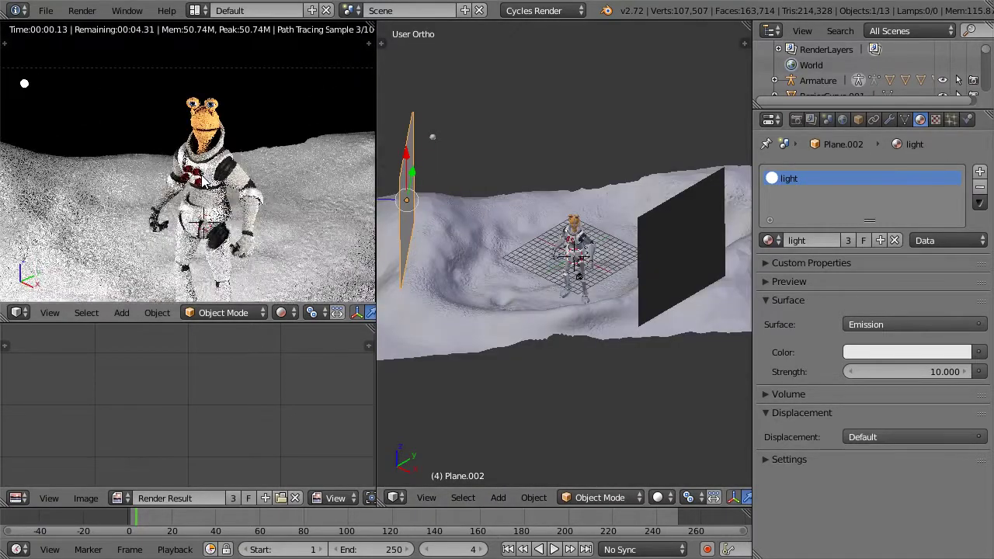
middle_click_drag(547, 153, 558, 192)
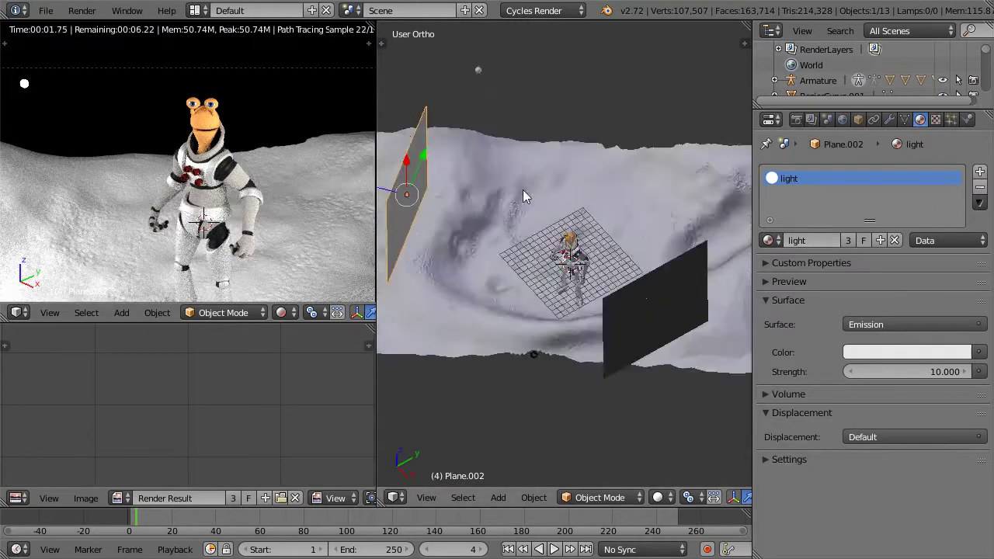
scroll(509, 190, "down", 2)
left_click_drag(486, 195, 481, 192)
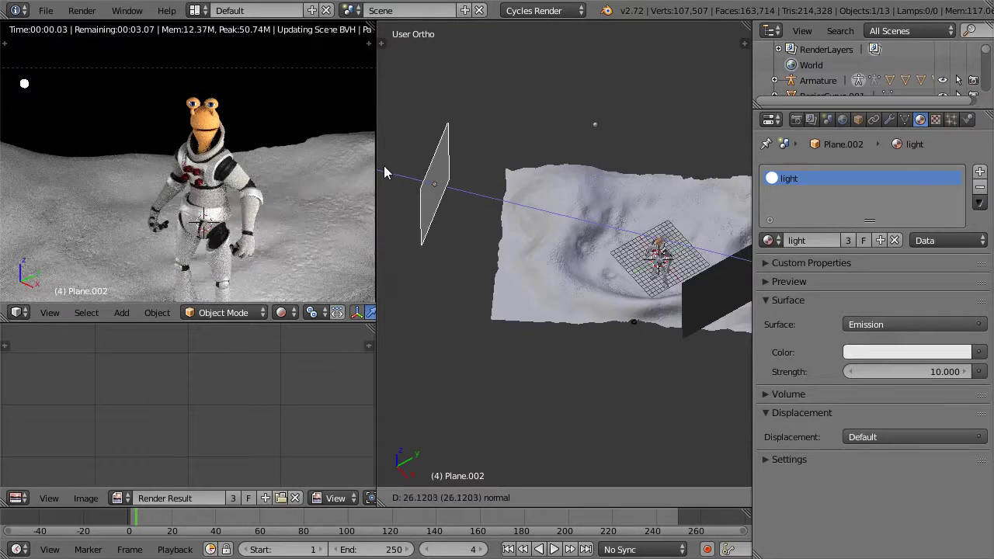
left_click(560, 230)
scroll(560, 230, "down", 1)
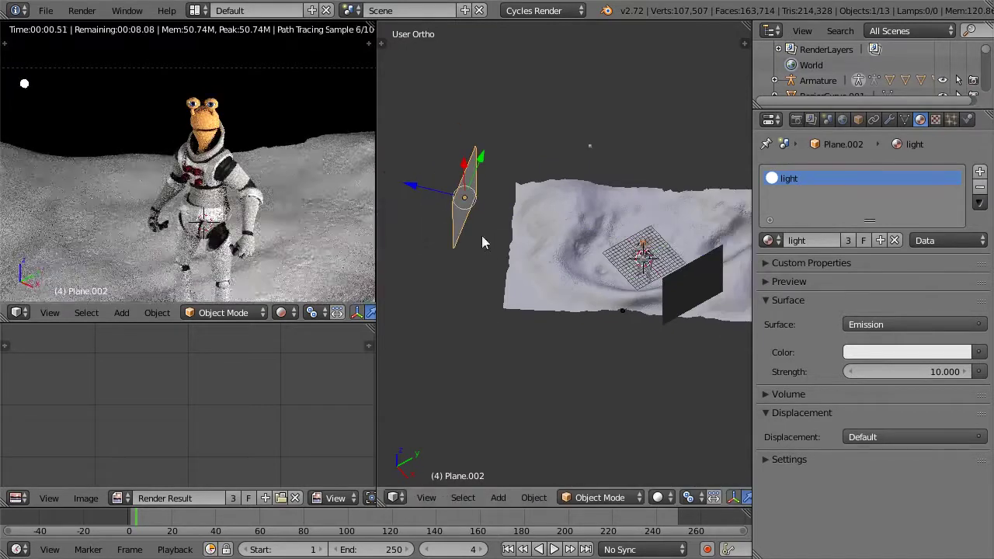
scroll(182, 209, "down", 3)
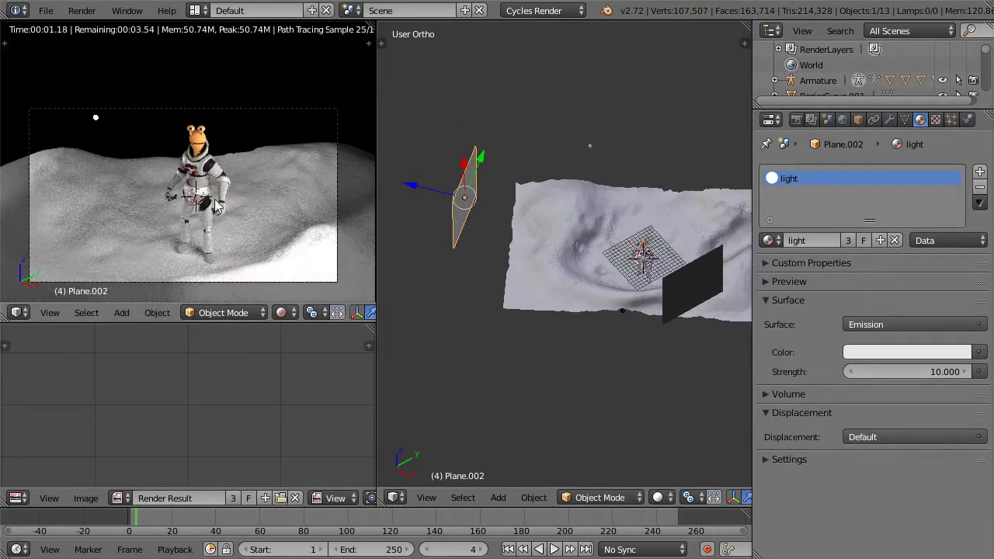
- Create a new material for the terrain and name it moon
middle_click_drag(563, 197, 543, 169)
right_click(515, 184)
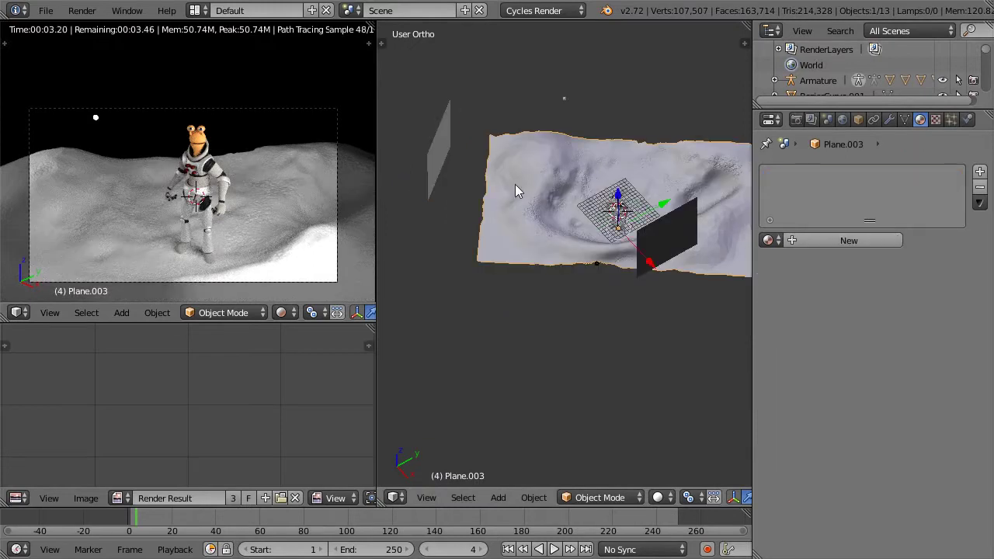
left_click(821, 239)
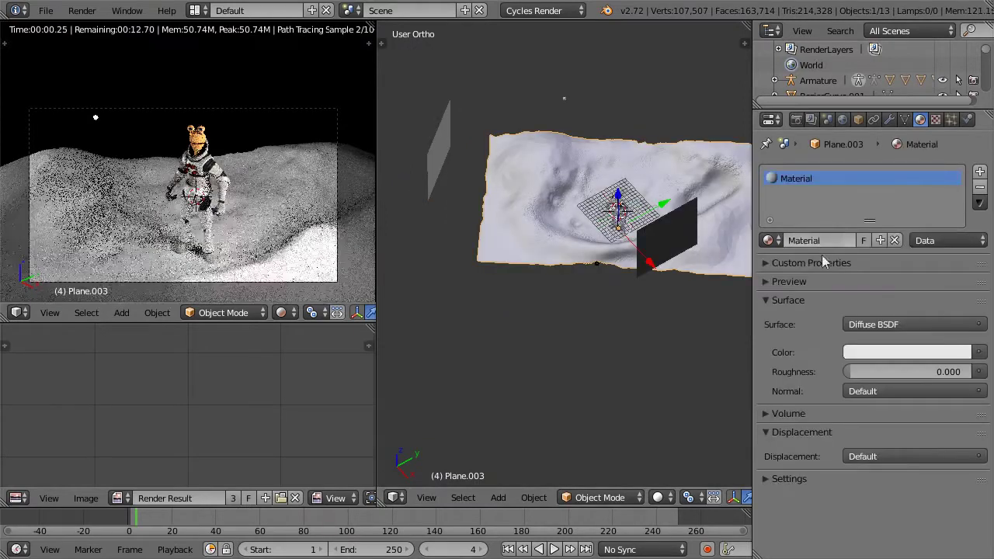
type("moon")
key("Return")
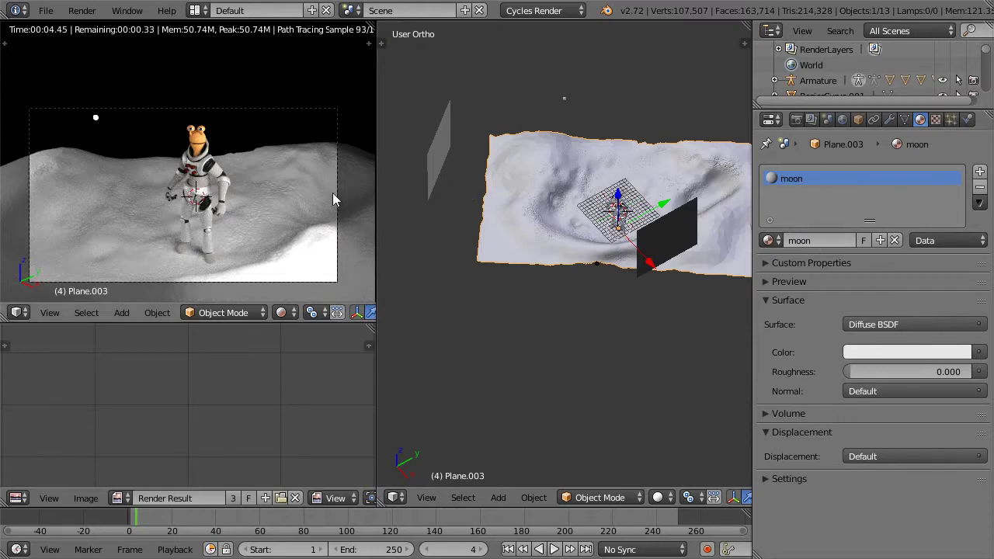
- Darken the moon material's diffuse color to a dark gray
scroll(332, 193, "up", 3)
scroll(332, 192, "down", 3)
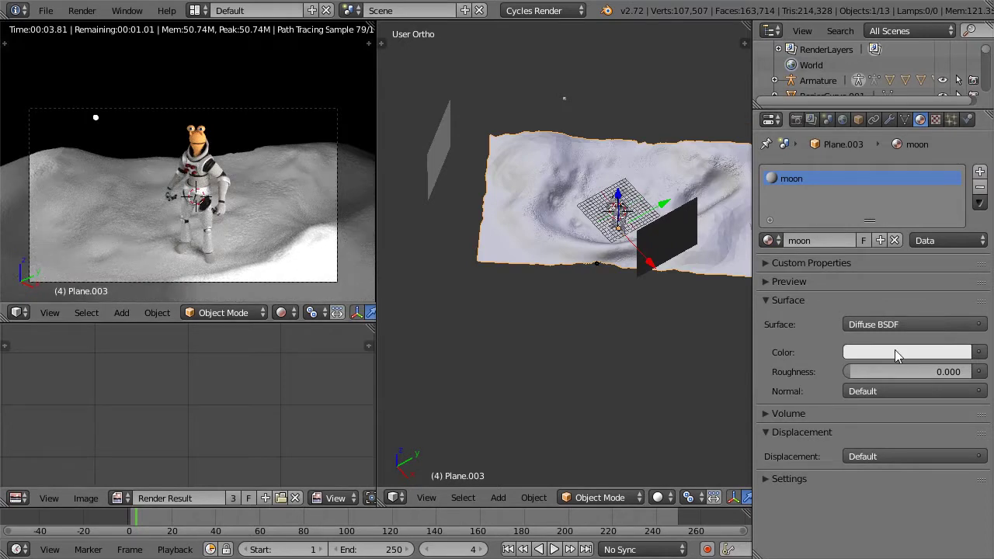
left_click(926, 354)
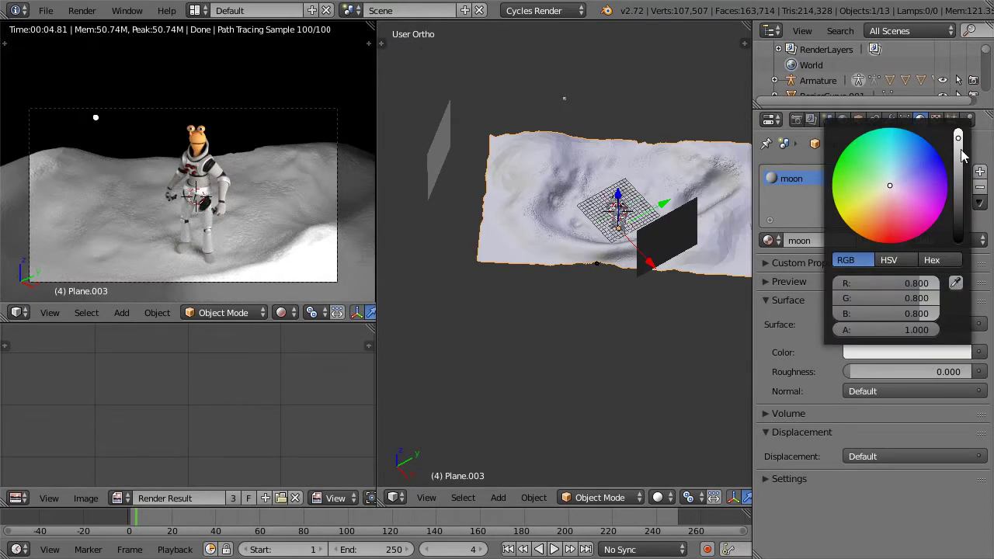
mouse_move(962, 189)
left_mouse_down()
mouse_move(959, 216)
mouse_move(957, 203)
left_mouse_up()
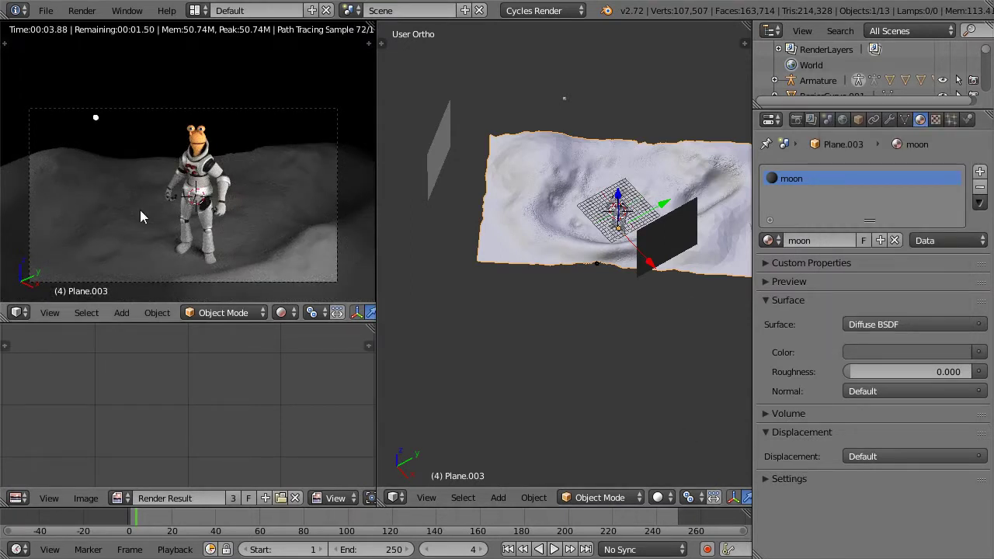
- Scale the glowing sphere down slightly while looking at the scene from the top
right_click(568, 97)
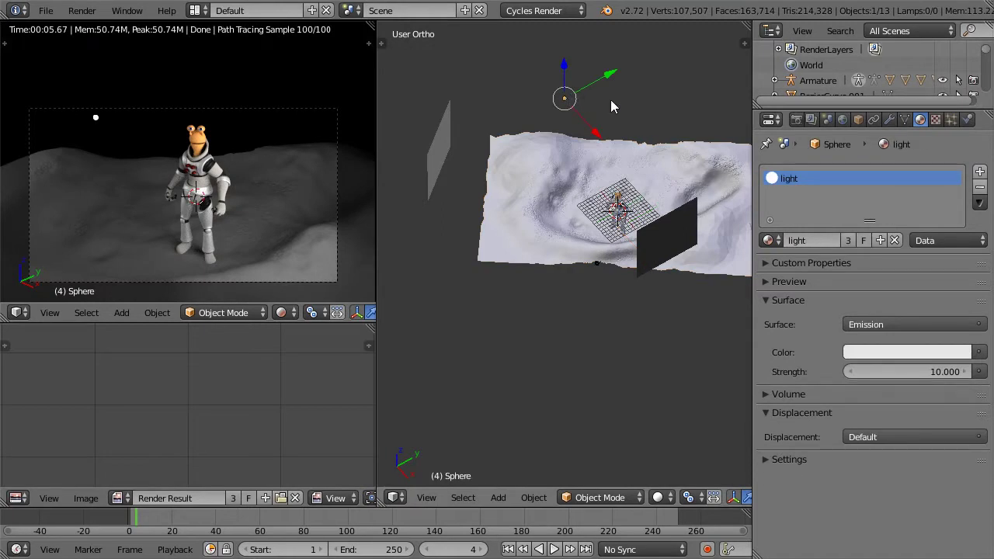
key("KP_7")
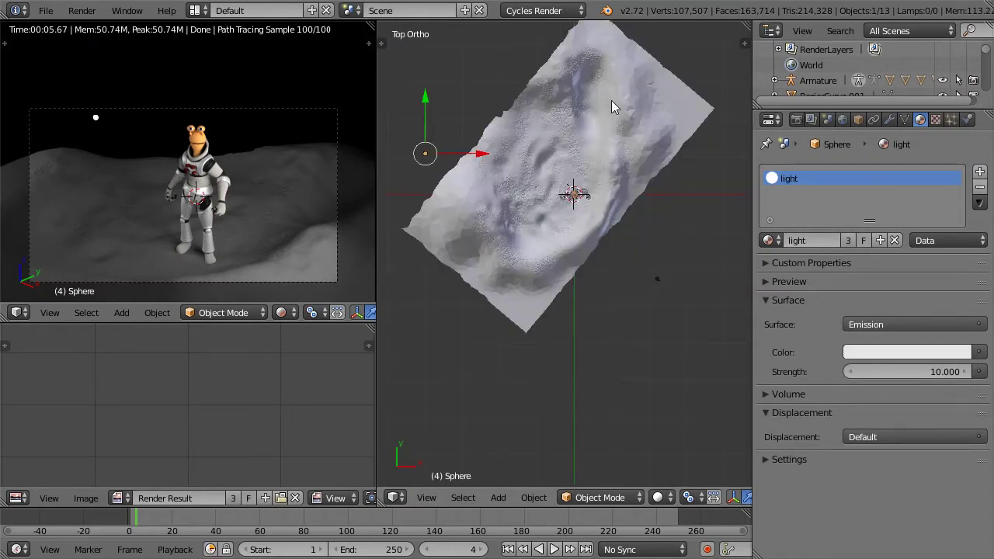
key("s")
left_click(577, 104)
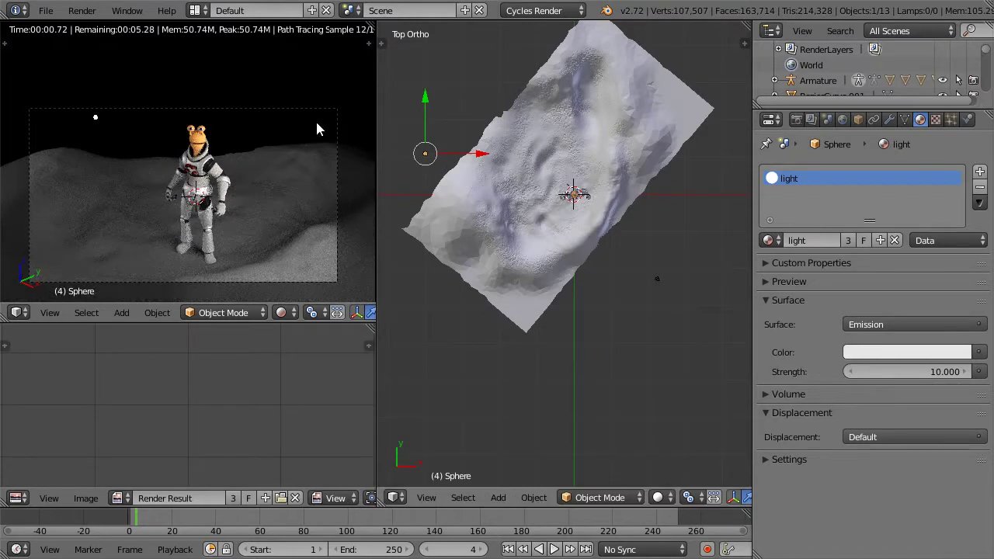
- Try placing a duplicate of the glowing sphere along the terrain's far edge, and delete the copy
middle_click_drag(469, 95, 554, 123, "shift")
key("shift+d")
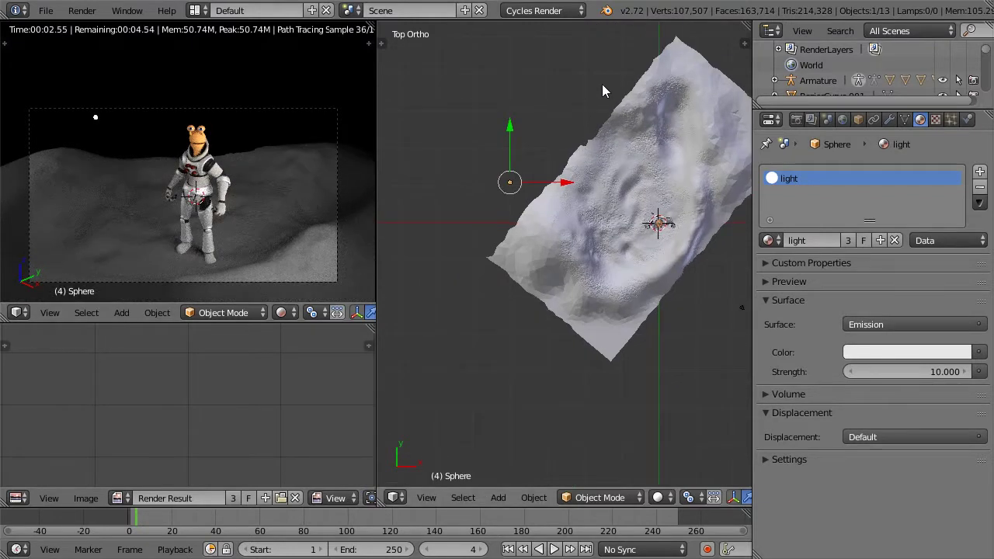
left_click(605, 81)
key("x")
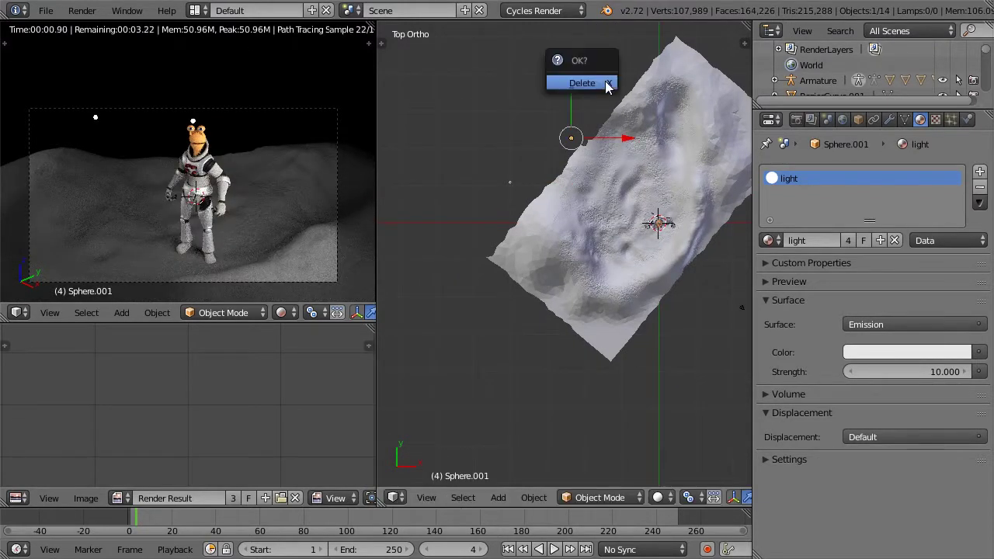
left_click(604, 82)
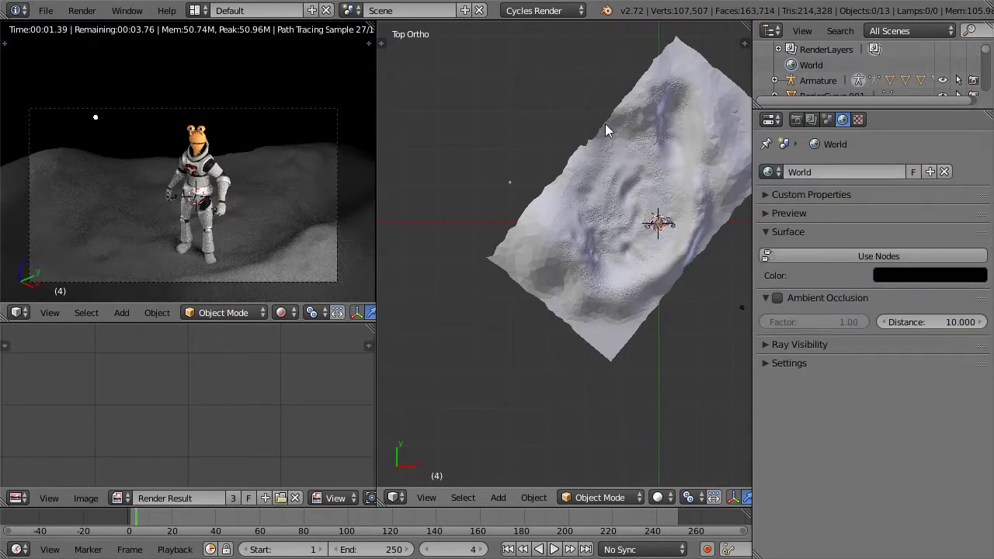
- Add a mesh plane and move it behind the terrain in top view
middle_click_drag(548, 125, 524, 101)
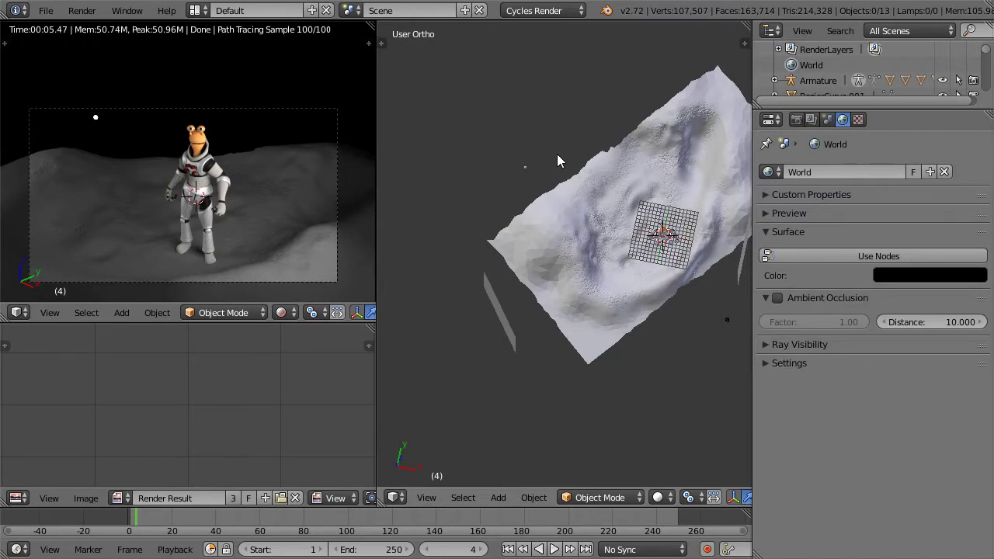
key("KP_7")
scroll(559, 154, "down", 3)
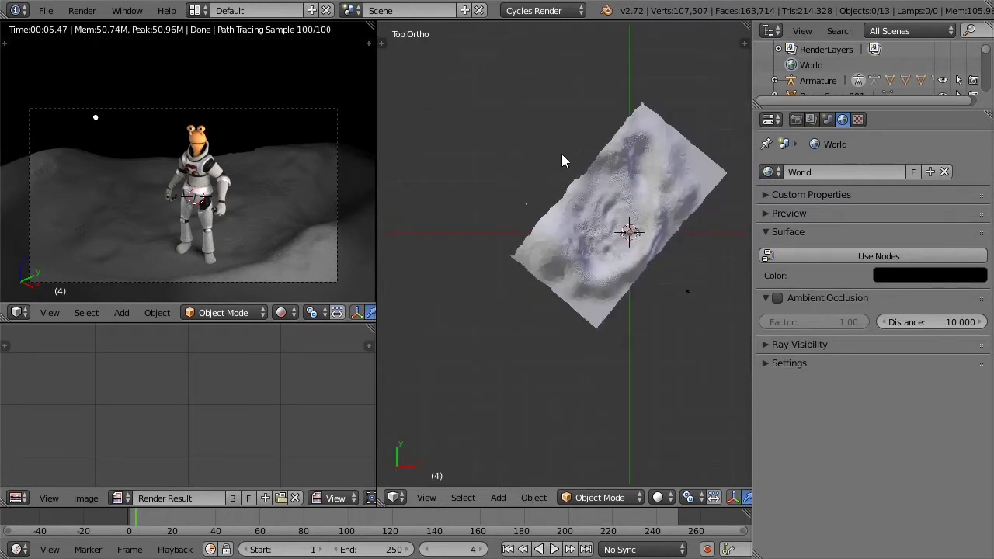
key("shift+a")
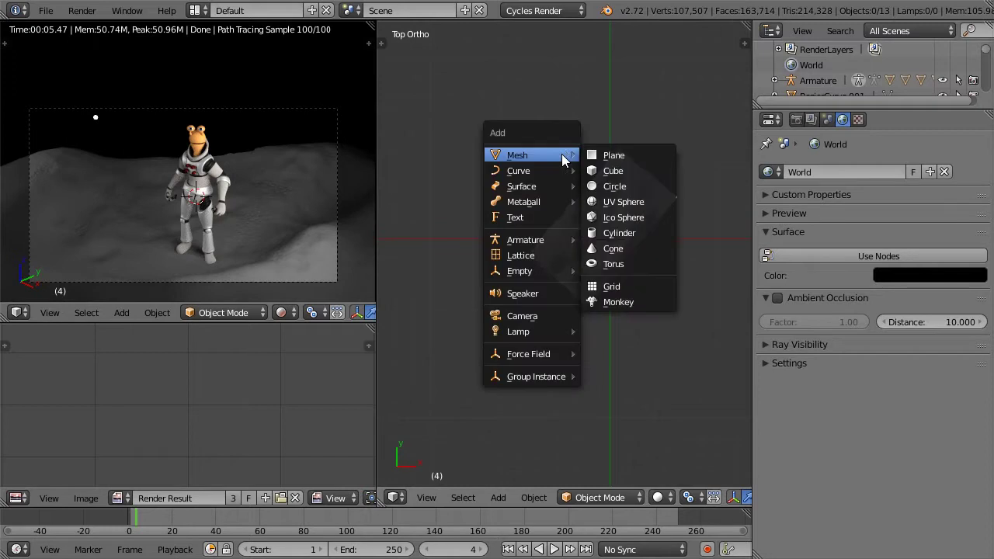
left_click(610, 154)
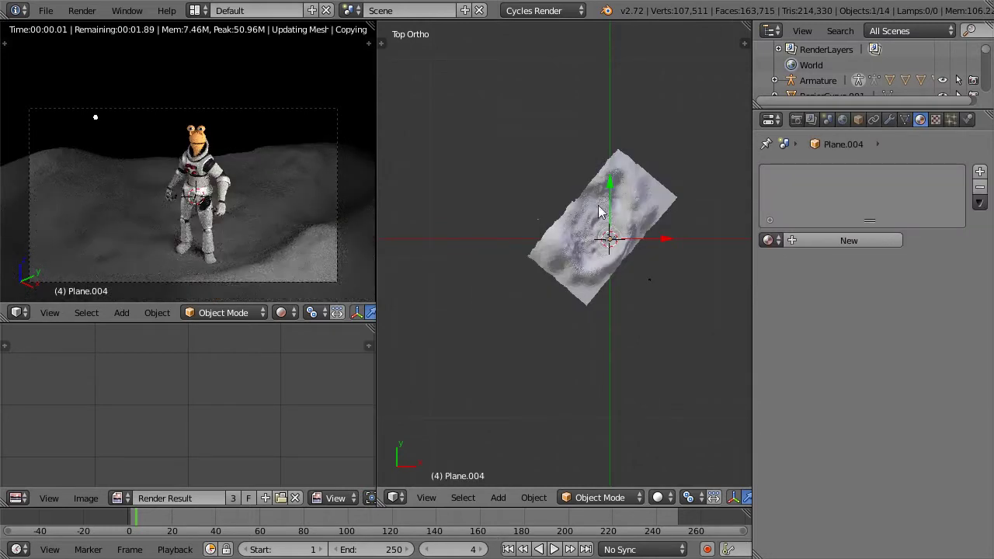
key("g")
left_click(573, 193)
- Isolate and check the new plane in wireframe, and rotate it 90° in front view so it stands upright
key("KP_1")
key("z")
key("KP_3")
key("KP_7")
scroll(573, 193, "up", 10)
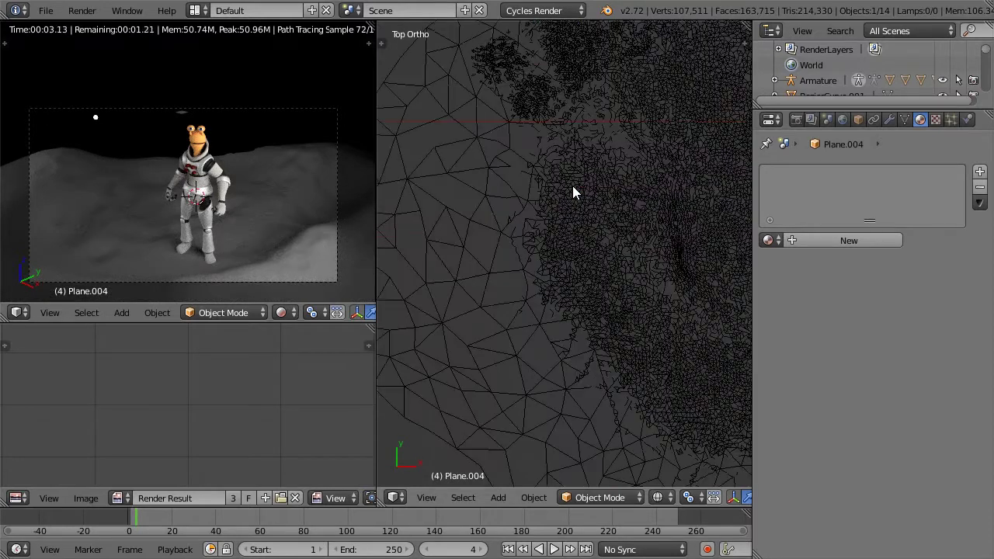
key("KP_Divide")
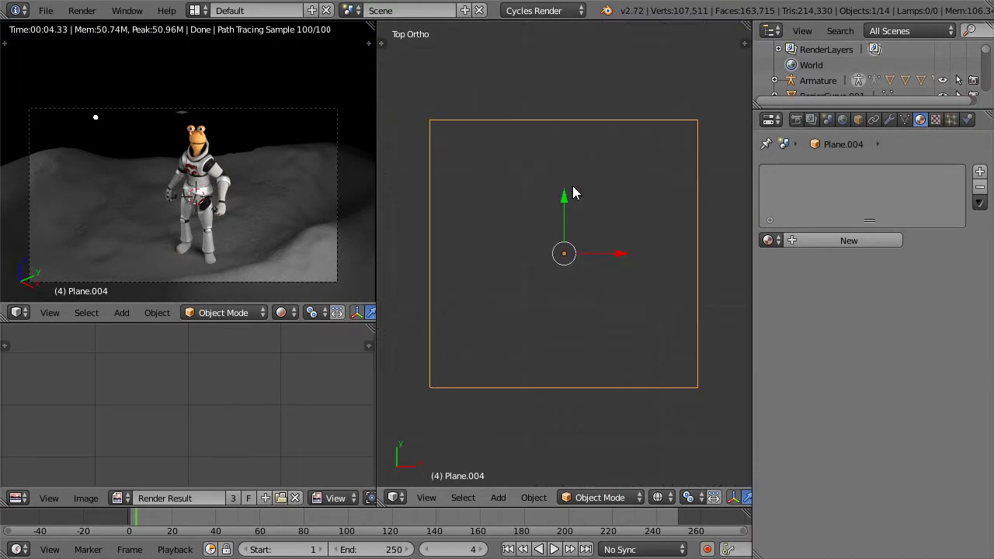
key("KP_1")
scroll(573, 187, "down", 7)
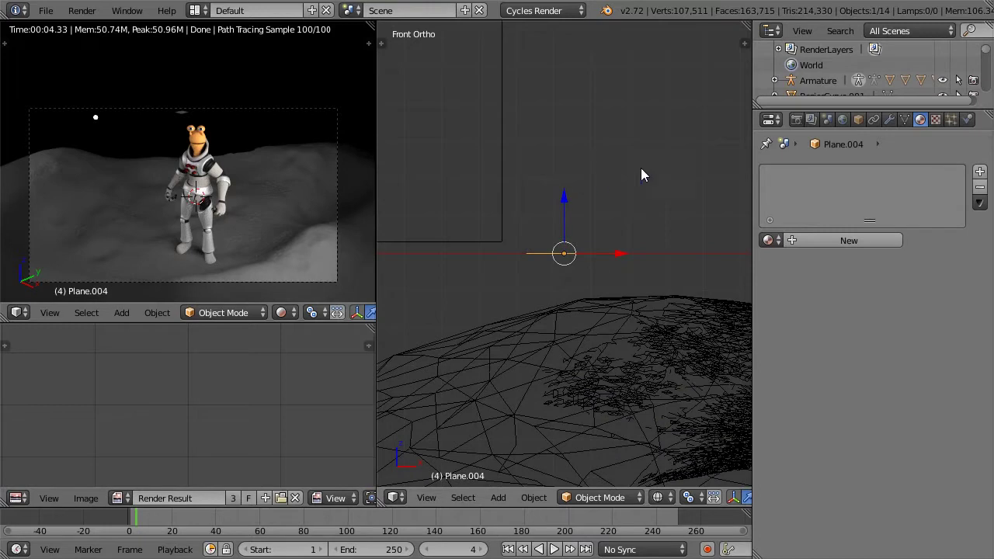
type("r90")
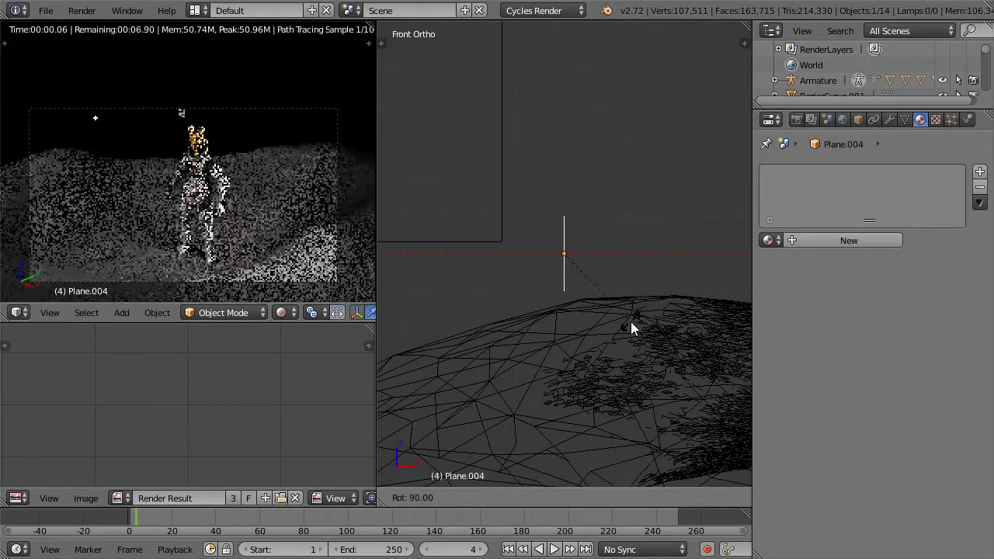
key("Return")
- Rotate the upright plane 45° in top view so it runs parallel to the terrain's far edge
key("KP_7")
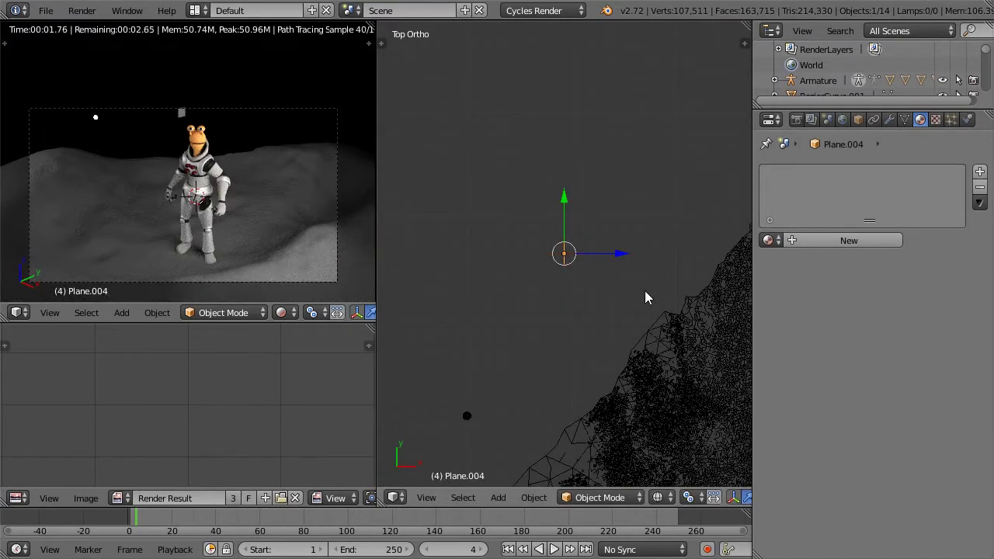
type("r50")
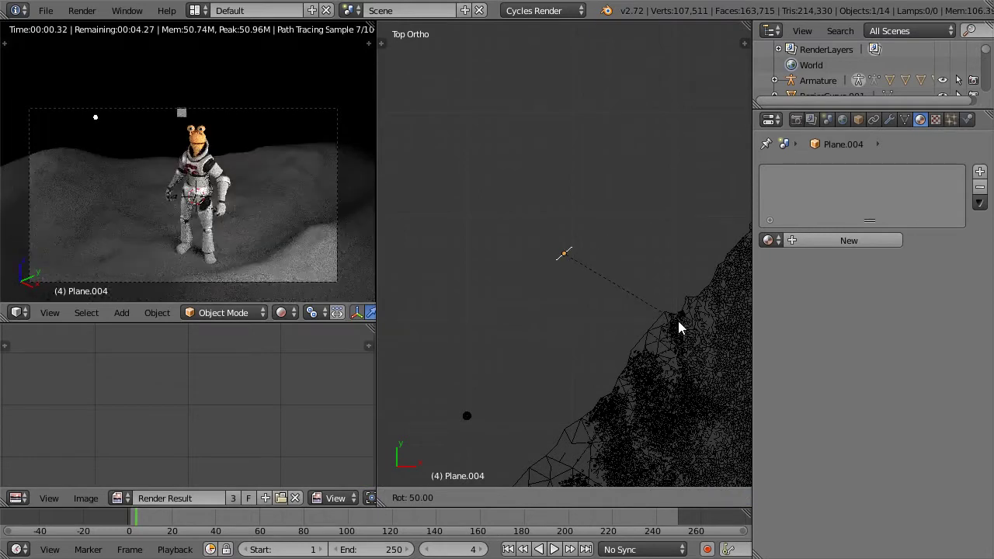
key("Return")
- Scale the plane up to about 46 times its original size so it spans the sky behind the terrain
key("s")
key("2")
key("Return")
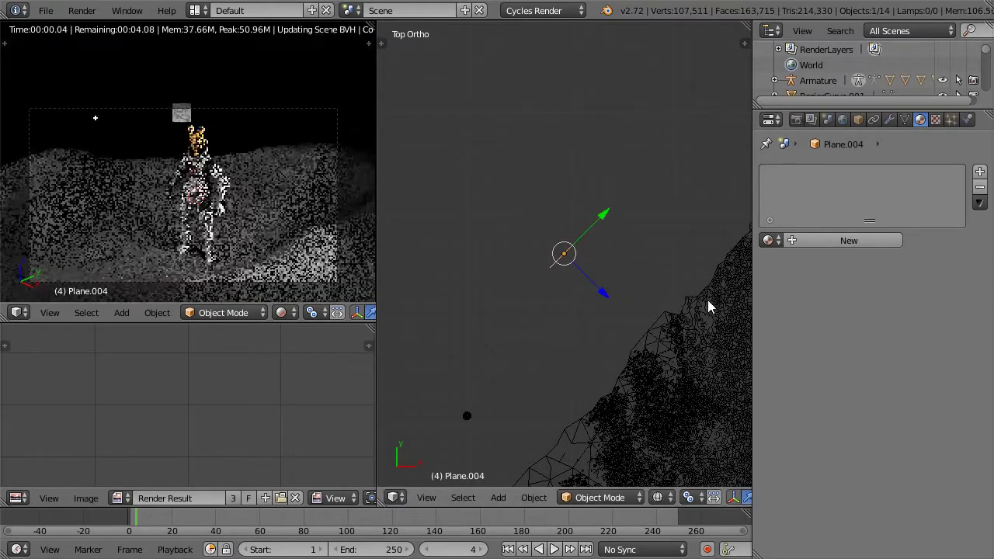
scroll(707, 299, "down", 8)
key("s")
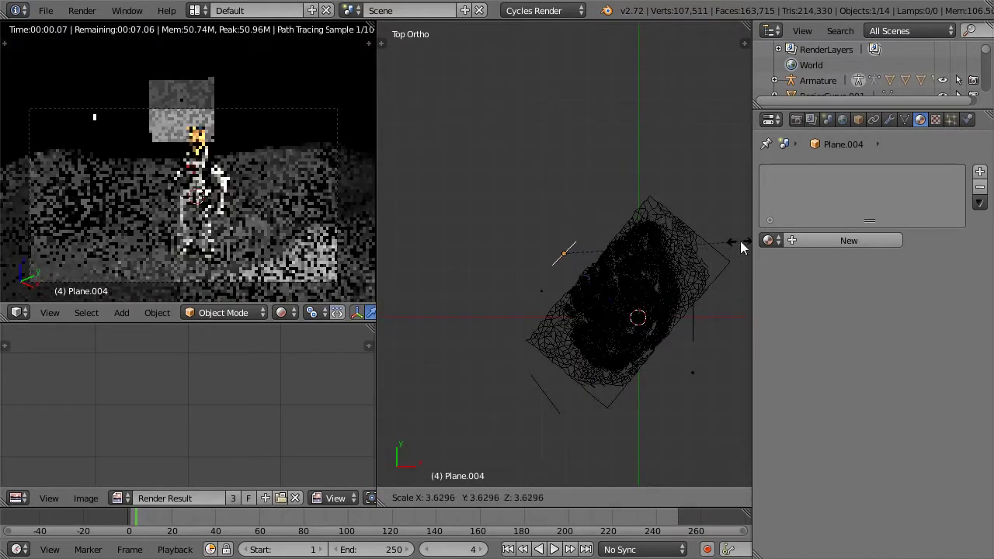
left_click(740, 241)
key("s")
left_click(656, 232)
key("s")
left_click(682, 232)
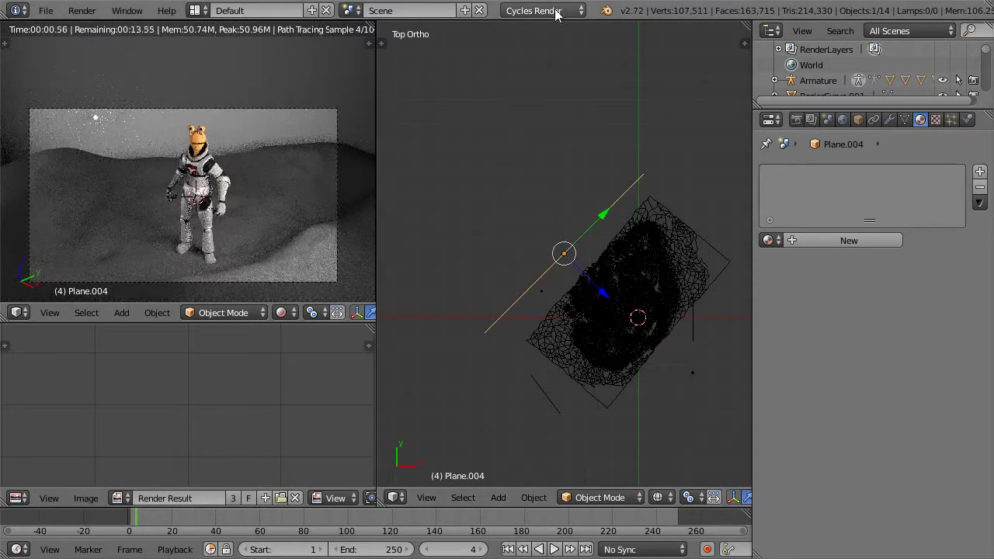
- Switch the camera view to solid shading and move the large plane farther from the terrain along its local Z axis
left_click(284, 311)
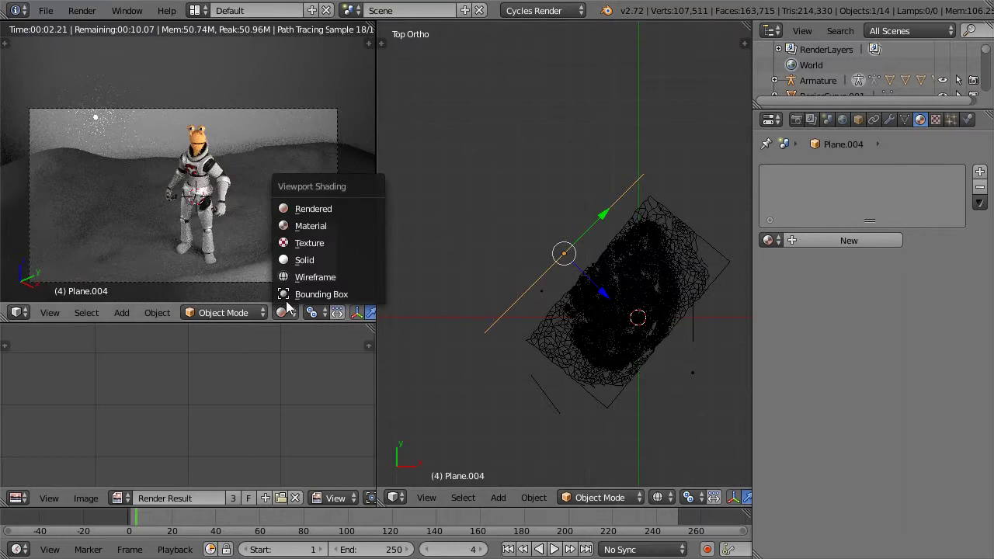
left_click(295, 260)
key("g")
key("z")
key("z")
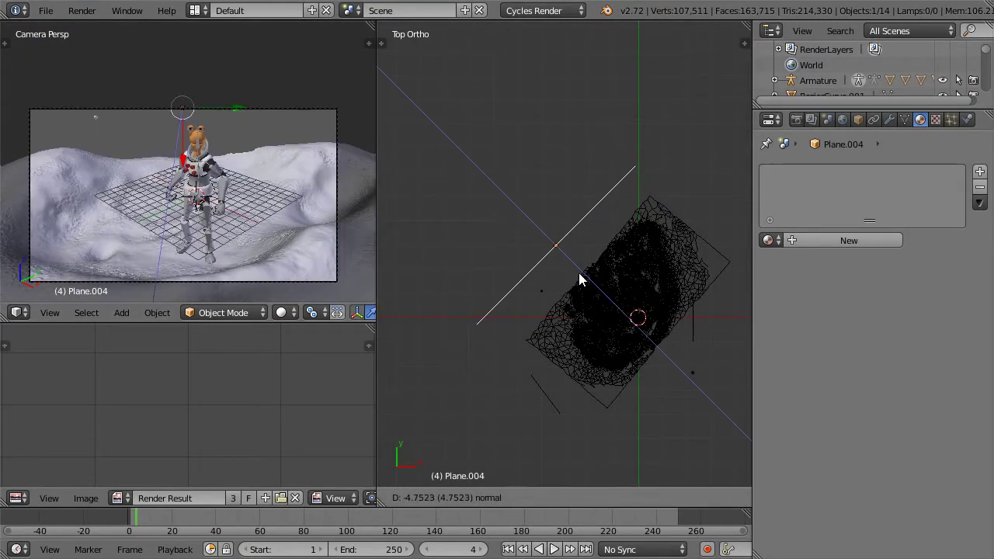
left_click(560, 256)
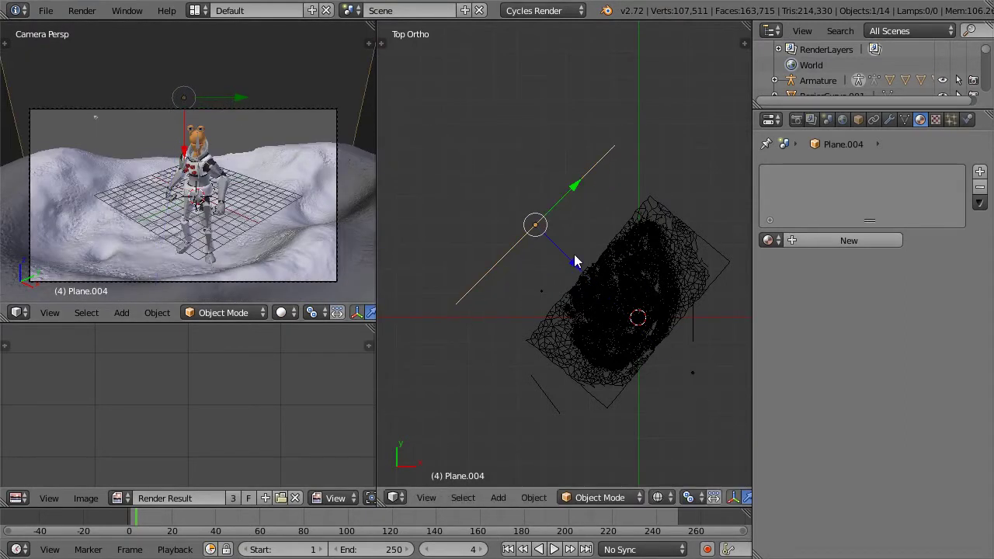
- Add a particle system to the large plane and name its settings stars
left_click(951, 120)
left_click(875, 204)
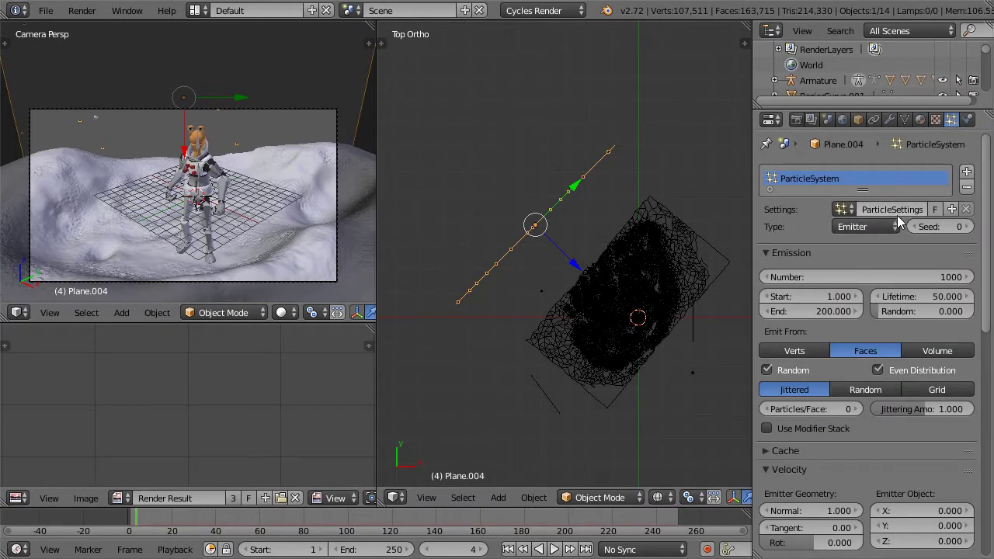
double_click(896, 210)
type("stars")
key("Return")
scroll(905, 271, "down", 10)
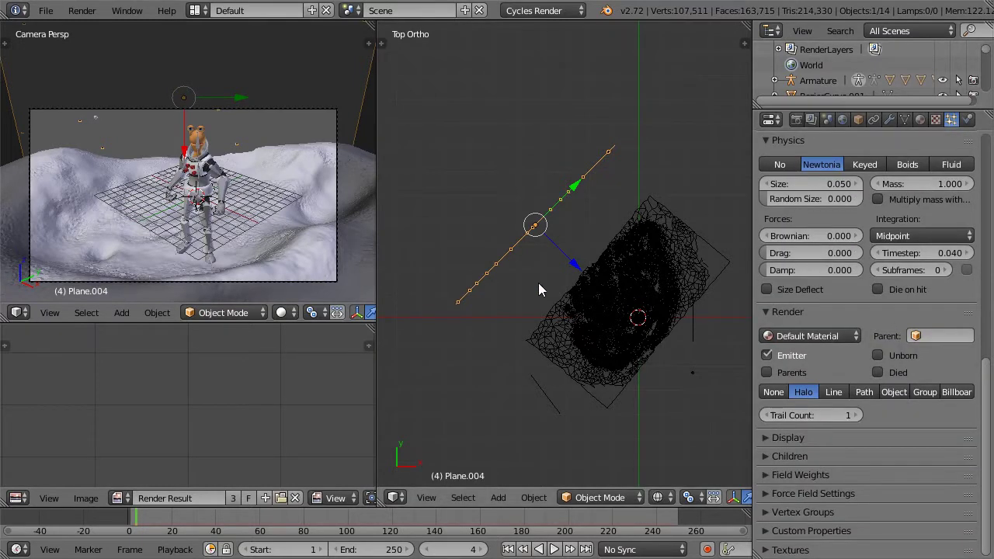
- Rename the small glowing sphere object to star
right_click(541, 291)
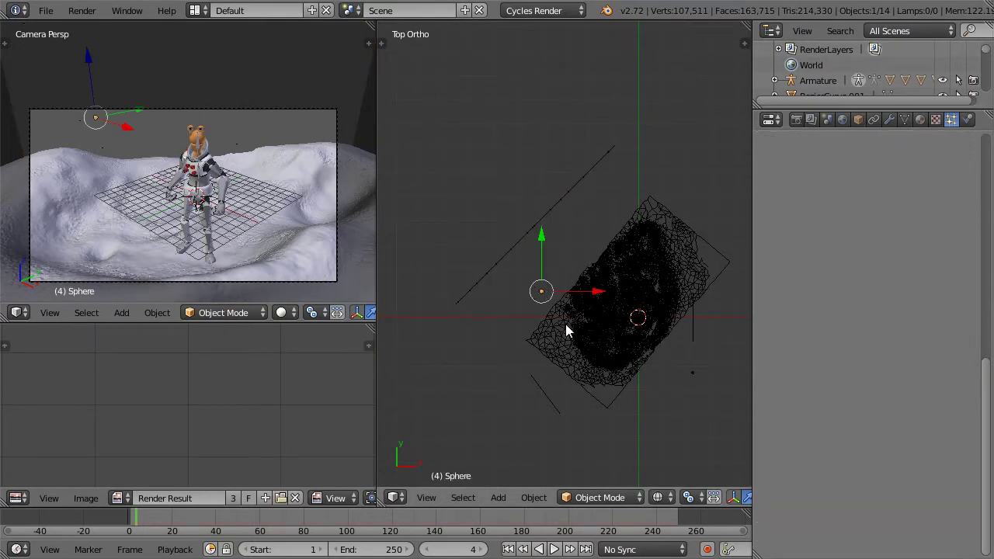
left_click(920, 119)
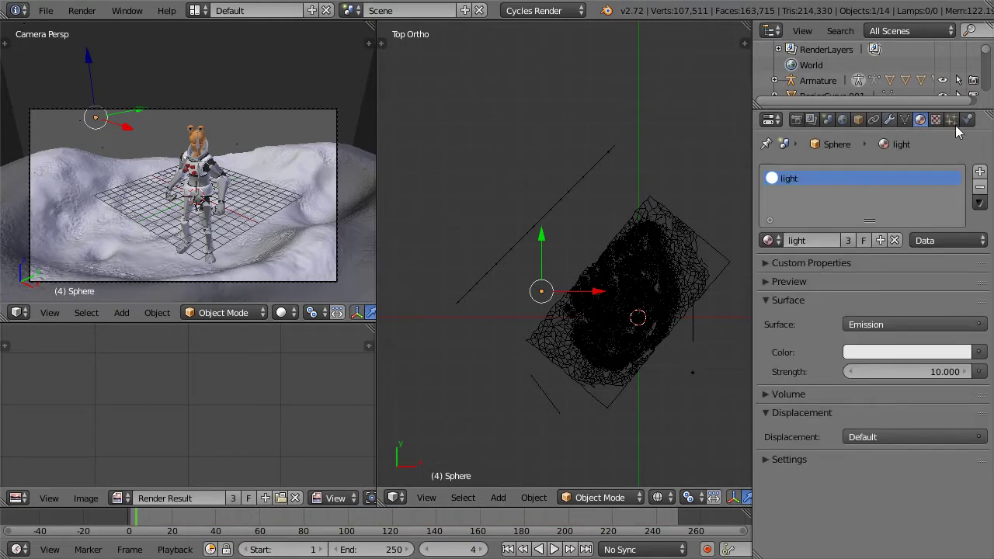
left_click(857, 119)
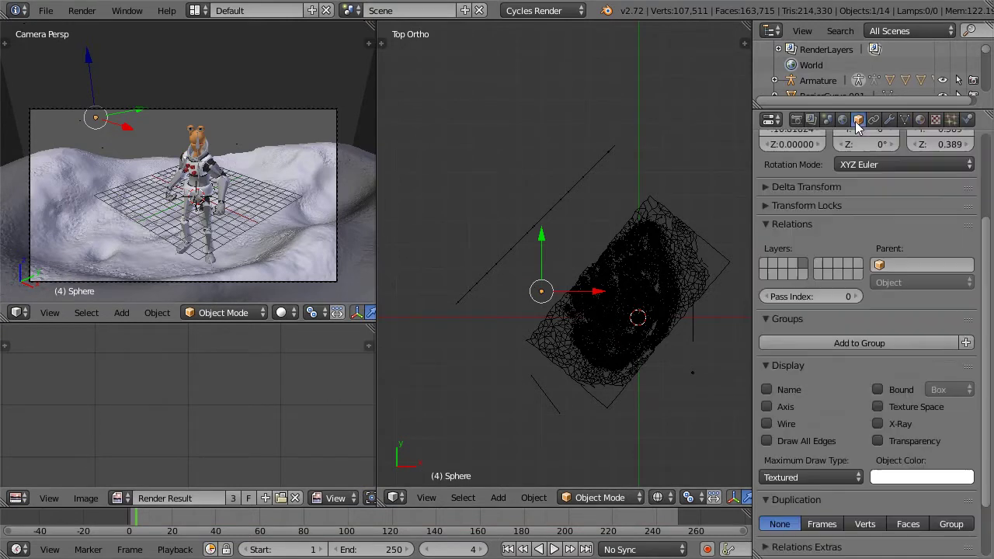
scroll(828, 183, "up", 4)
left_click(825, 171)
type("star")
key("Return")
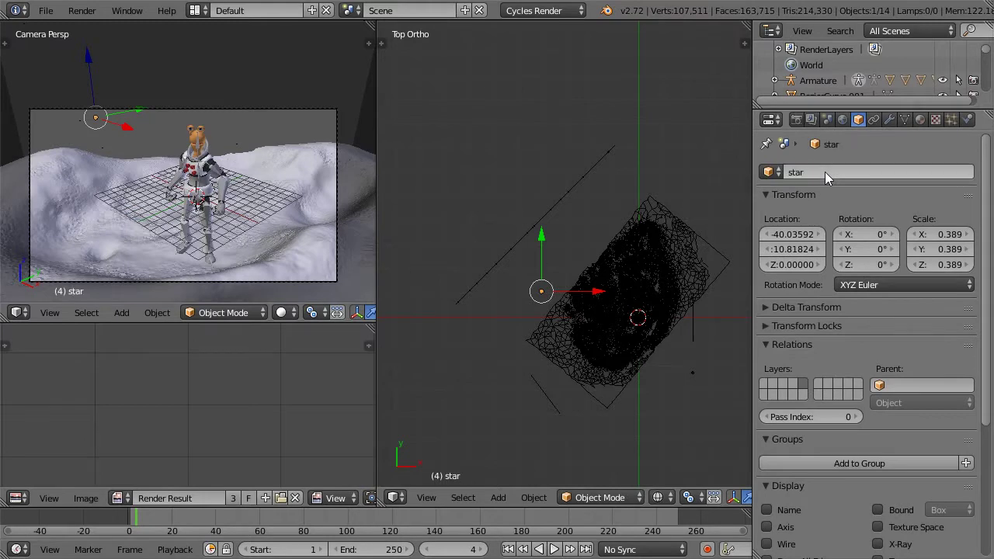
- Set the particle lifetime of the large sky plane's stars system to 500
right_click(561, 198)
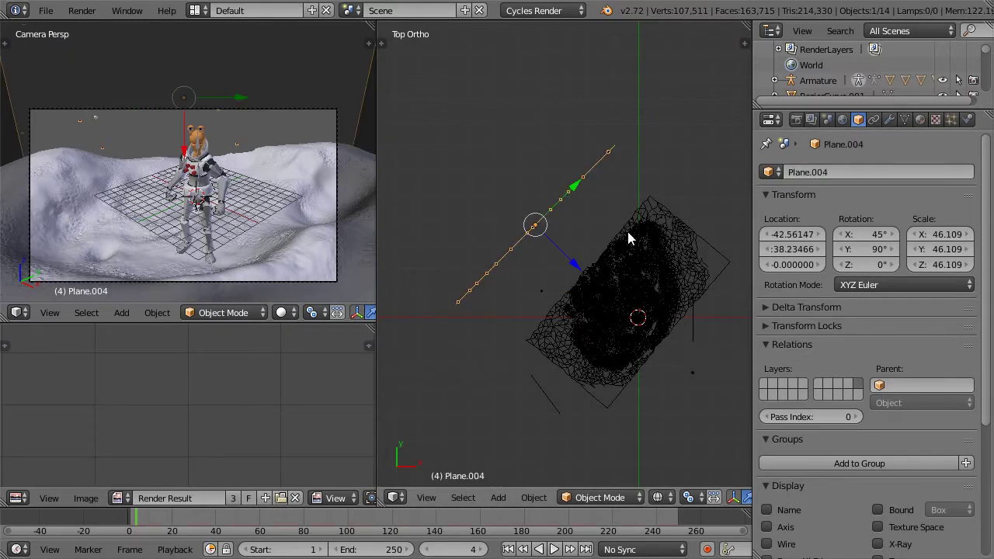
middle_click_drag(563, 153, 552, 136)
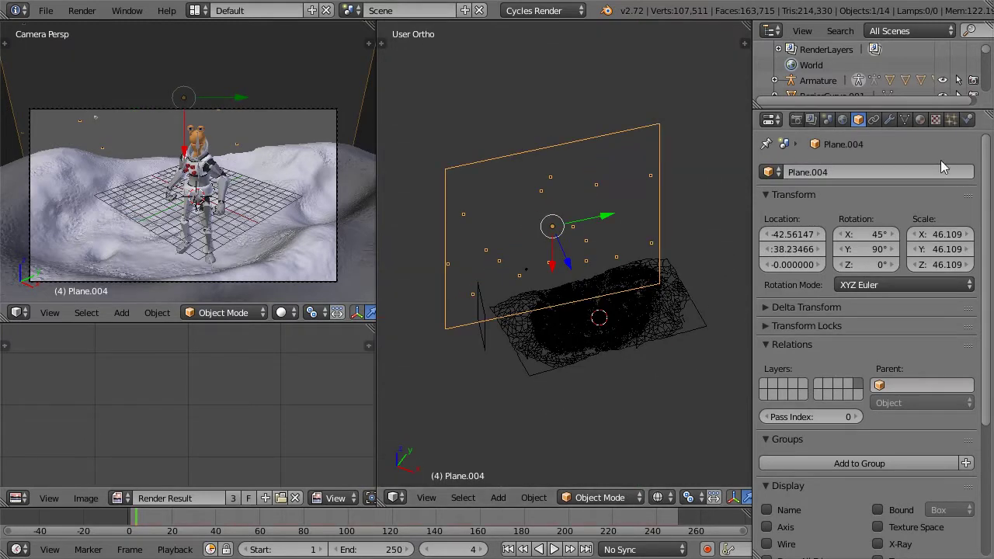
left_click(951, 119)
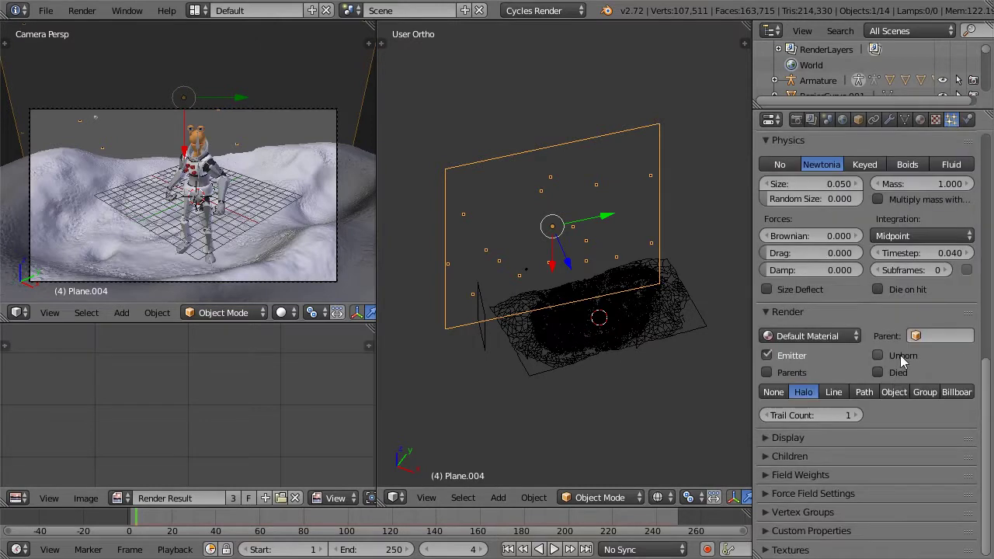
scroll(902, 352, "up", 8)
scroll(926, 326, "up", 3)
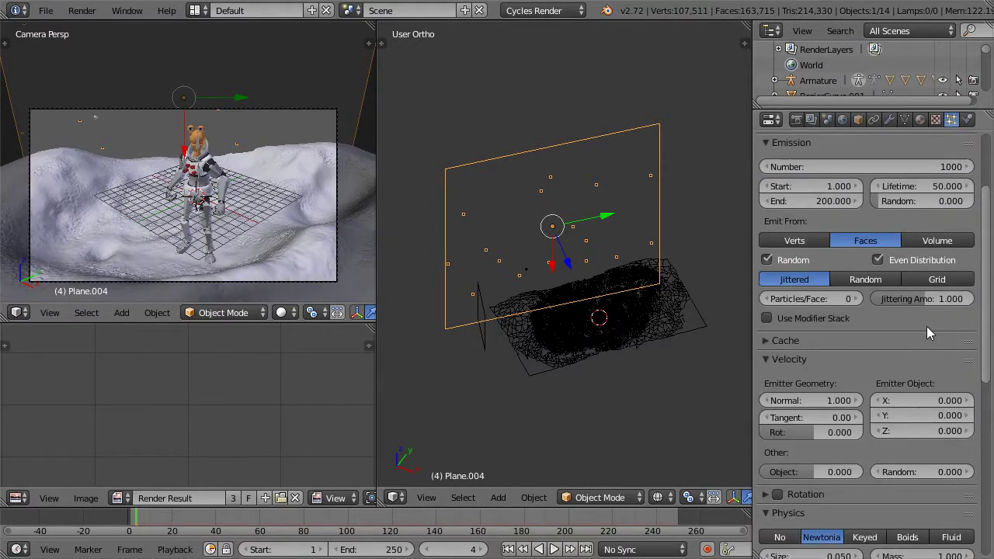
scroll(926, 326, "down", 5)
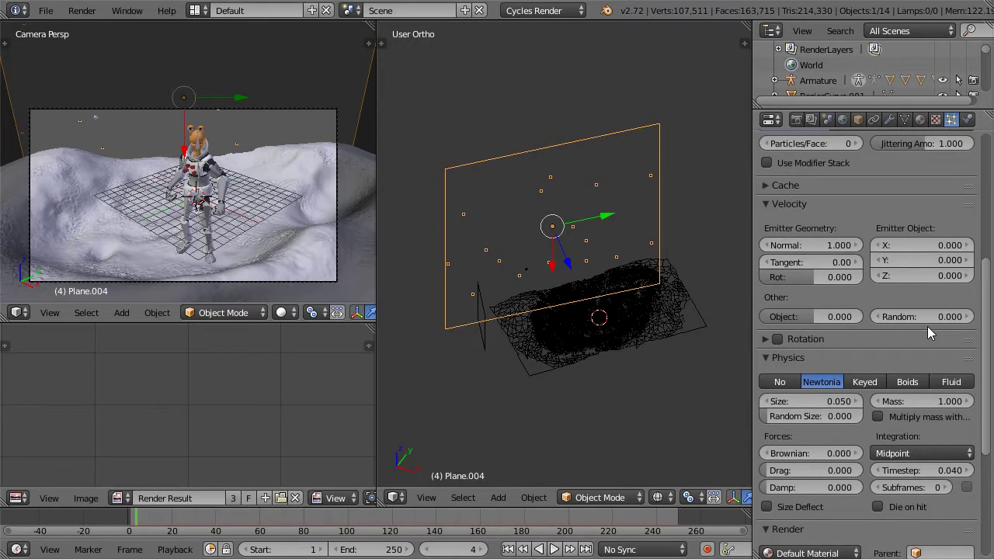
scroll(927, 326, "down", 3)
scroll(927, 326, "up", 10)
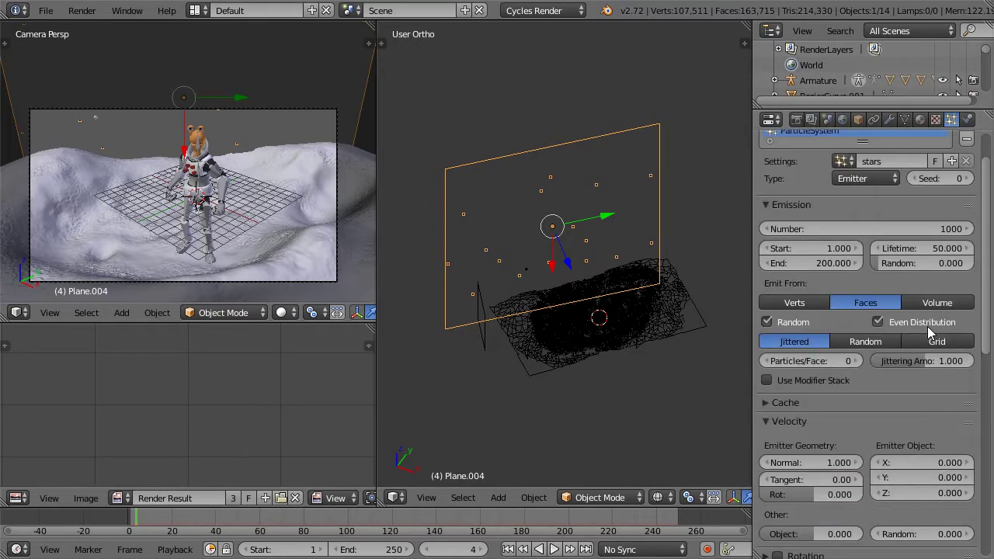
scroll(927, 326, "up", 1)
left_click(922, 279)
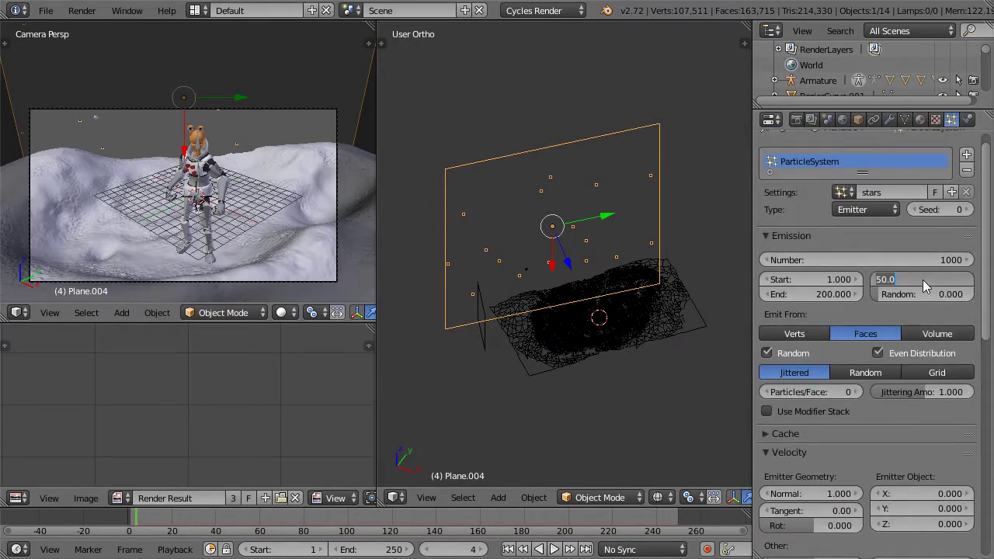
type("500")
key("Return")
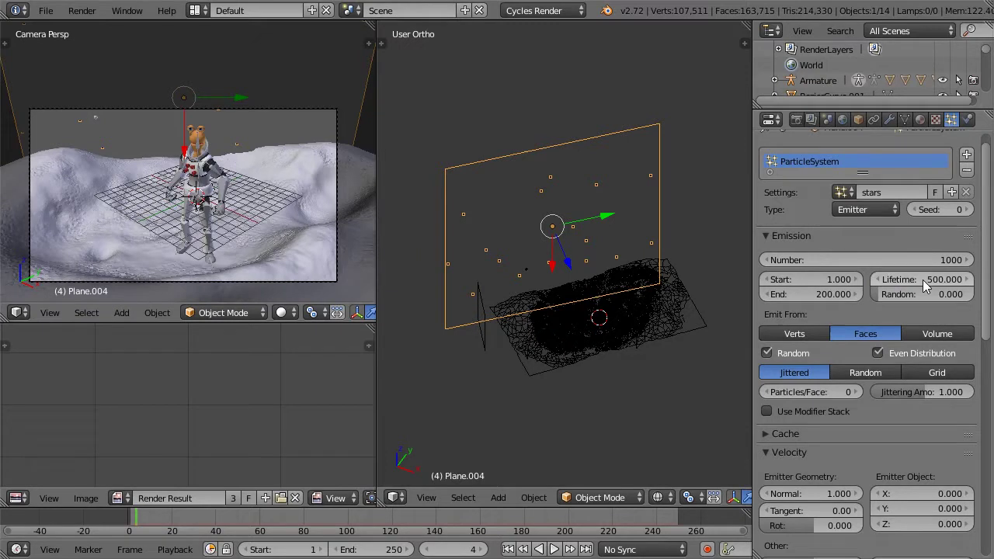
- Set the particle emission end to frame 1 and return the timeline to frame 1
left_click(829, 299)
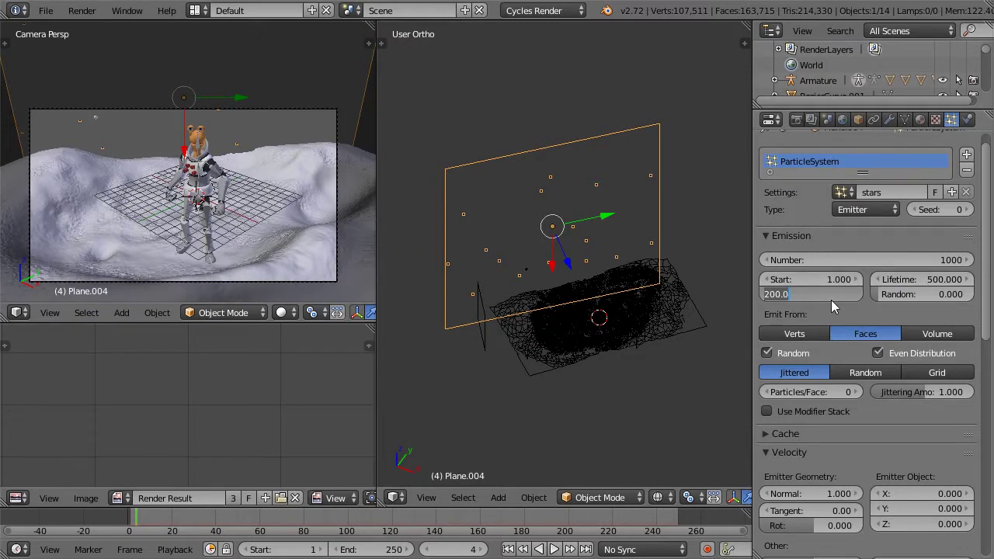
type("1")
key("Return")
mouse_move(130, 518)
left_mouse_down()
mouse_move(116, 520)
mouse_move(145, 517)
mouse_move(156, 543)
mouse_move(180, 537)
mouse_move(129, 534)
left_mouse_up()
- Set the gravity field weight of the star particles to 0
scroll(743, 461, "down", 5)
scroll(854, 427, "down", 15)
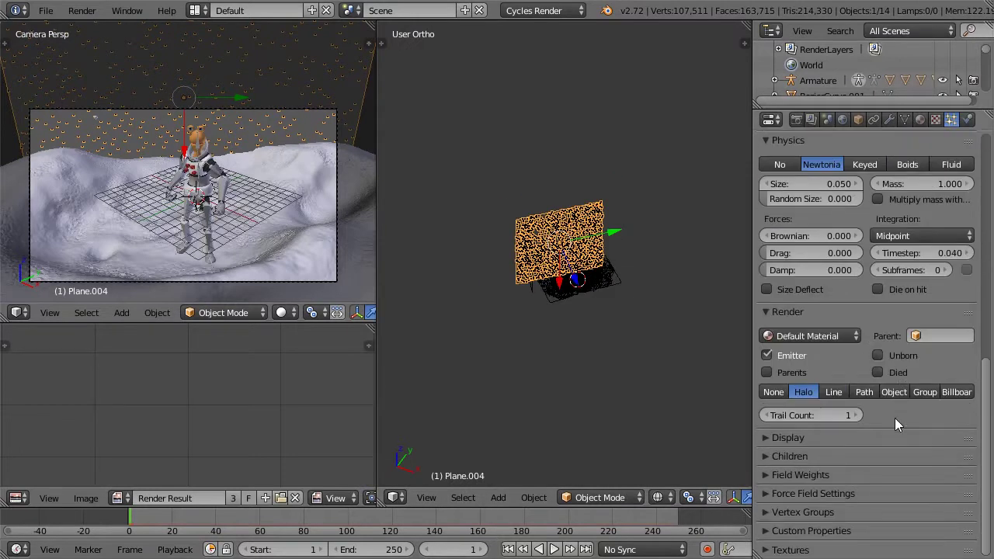
left_click(765, 473)
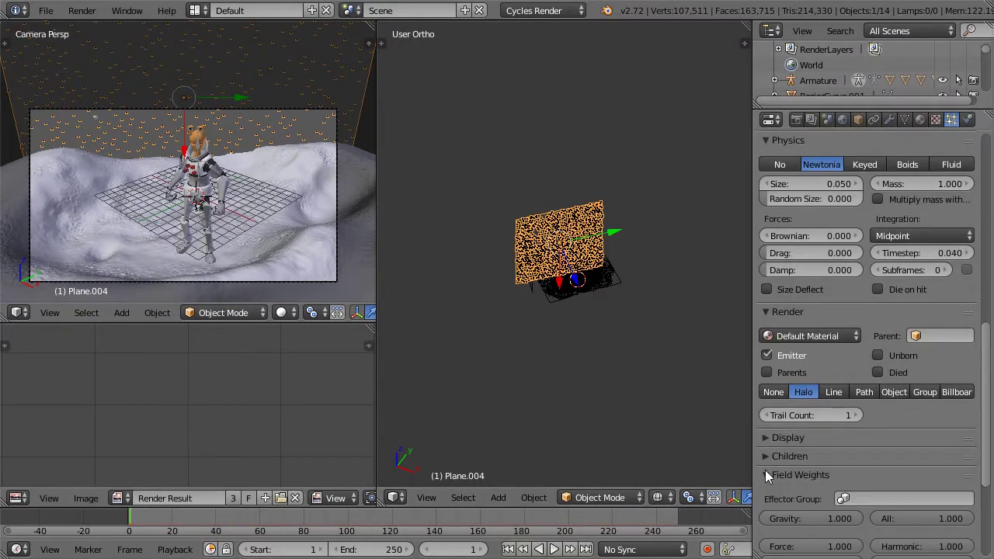
scroll(765, 470, "down", 2)
left_click_drag(810, 456, 552, 444)
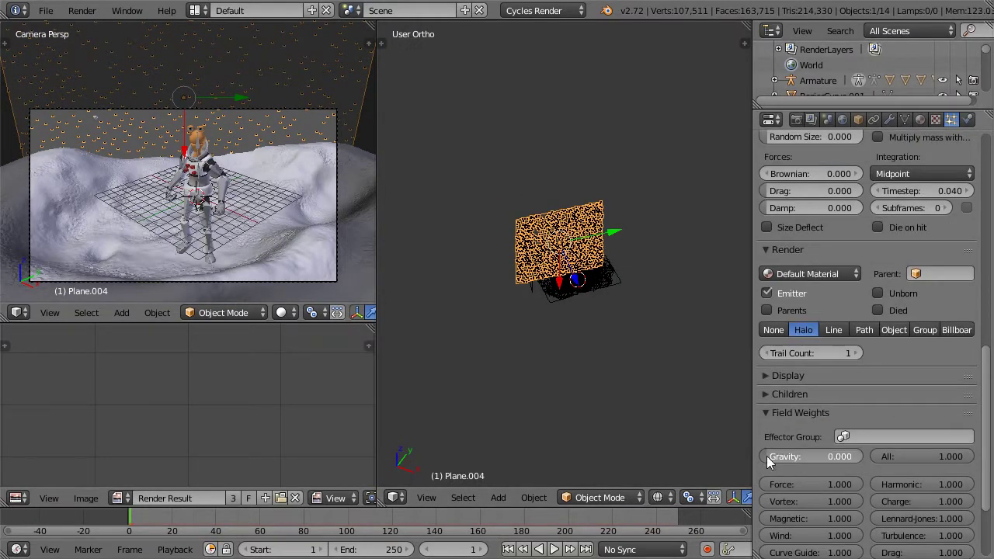
- Set the particle physics type to No and scrub the timeline to frame 26 to check the particles
scroll(805, 278, "up", 3)
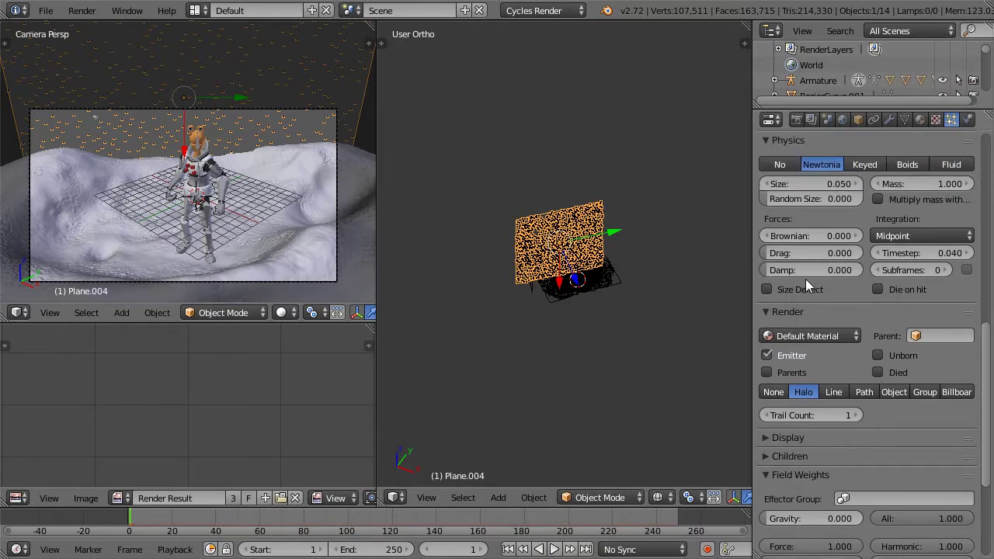
left_click(779, 259)
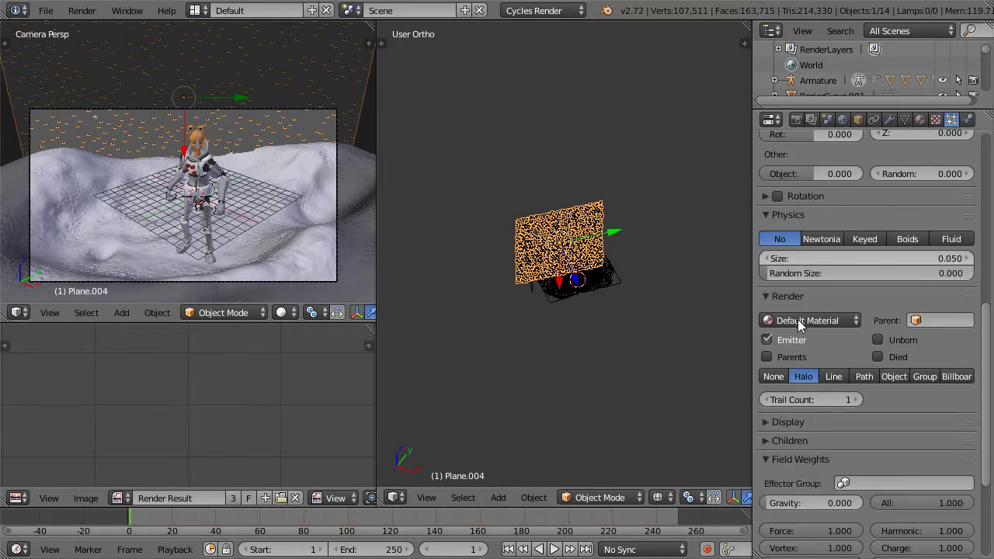
left_click_drag(136, 512, 185, 511)
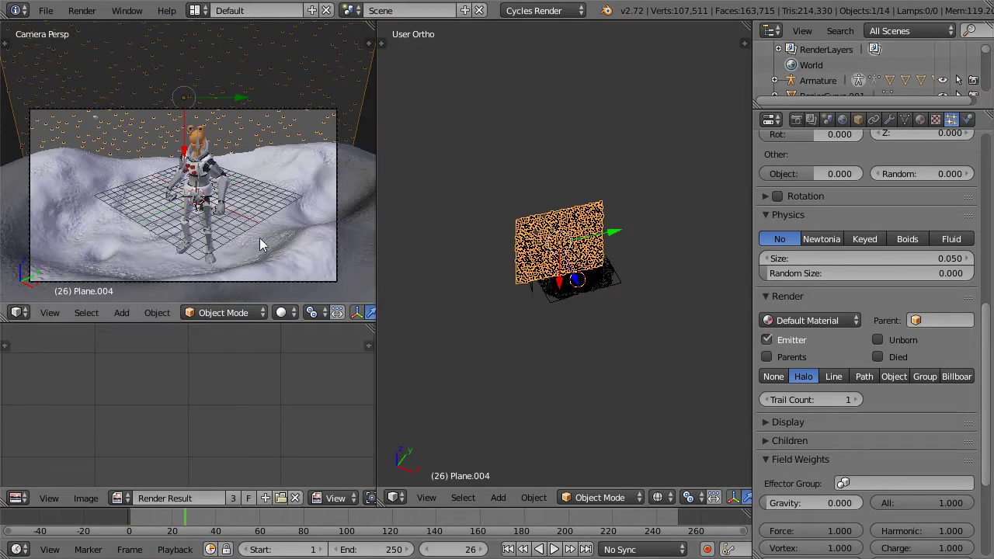
- Disable rendering of the emitter plane and render the particles as copies of the star object
scroll(953, 308, "down", 5)
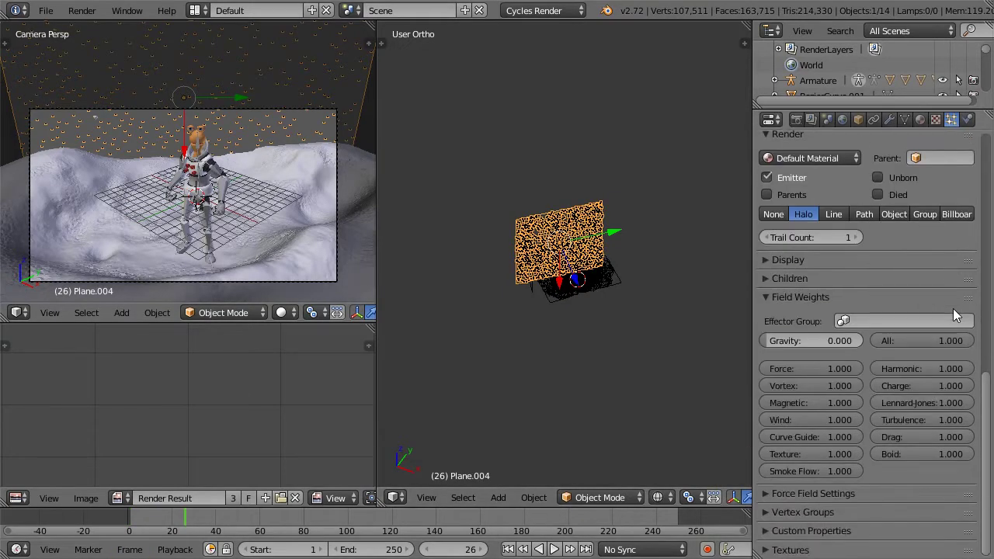
scroll(780, 177, "up", 2)
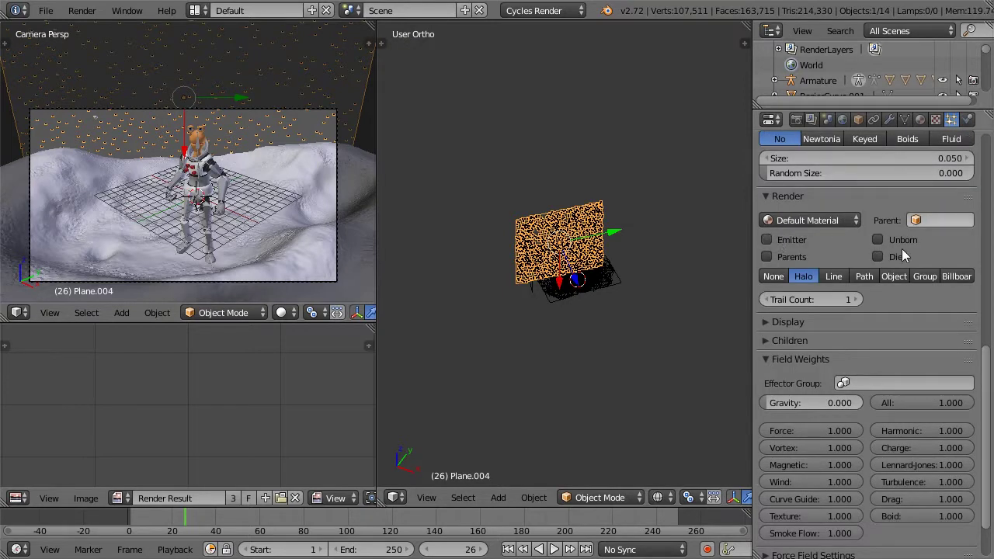
left_click(890, 278)
left_click(851, 297)
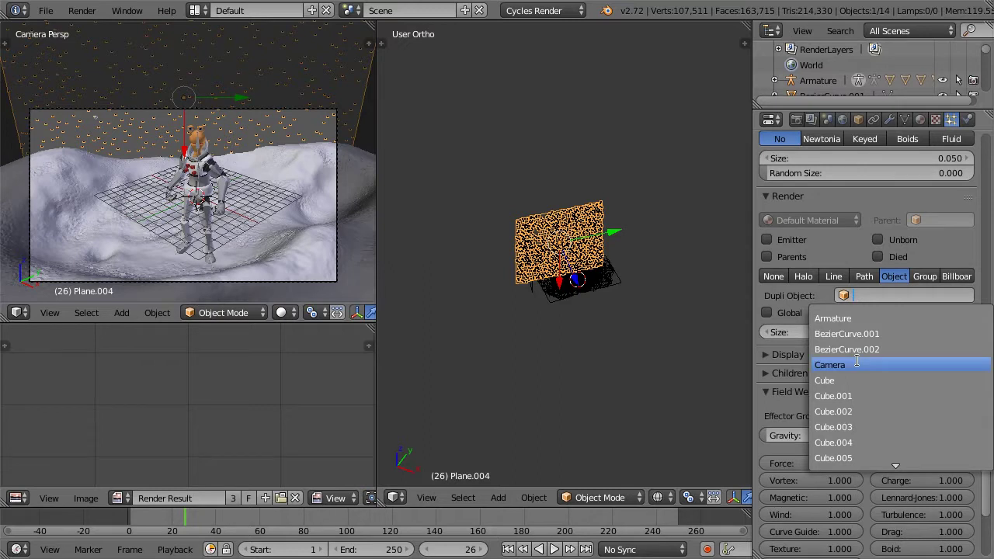
type("star")
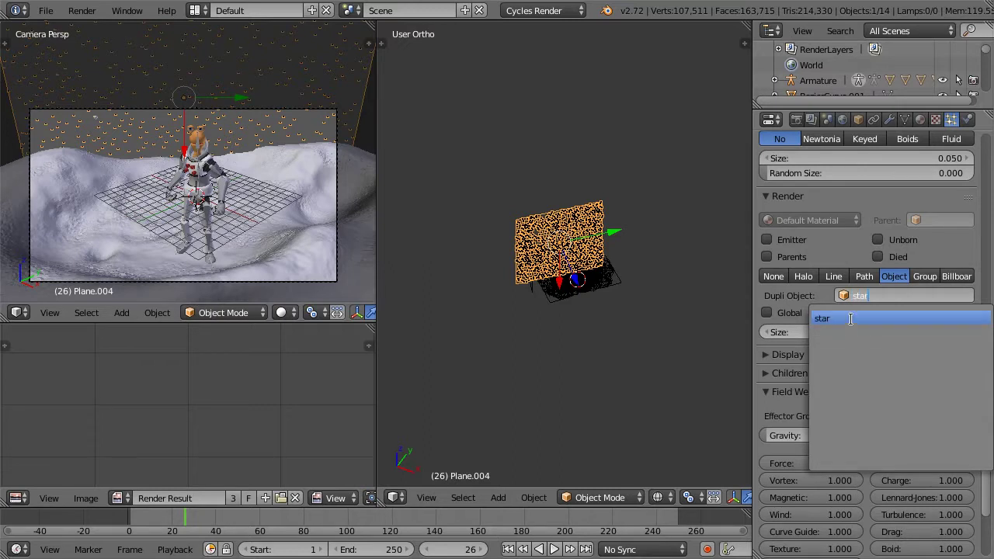
left_click(850, 318)
scroll(476, 237, "up", 5)
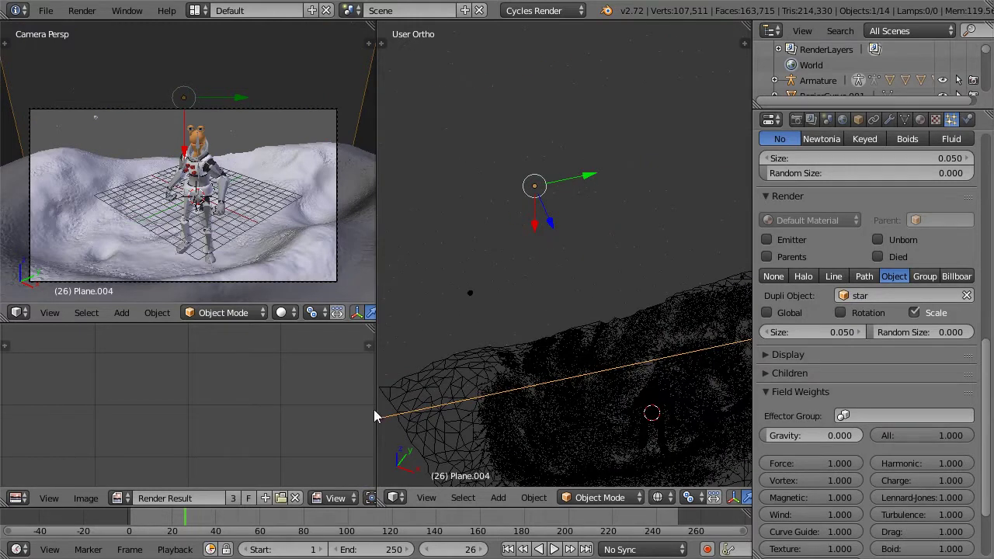
- Set the star particle size to 1 and place the timeline at frame 8
left_click_drag(181, 524, 126, 519)
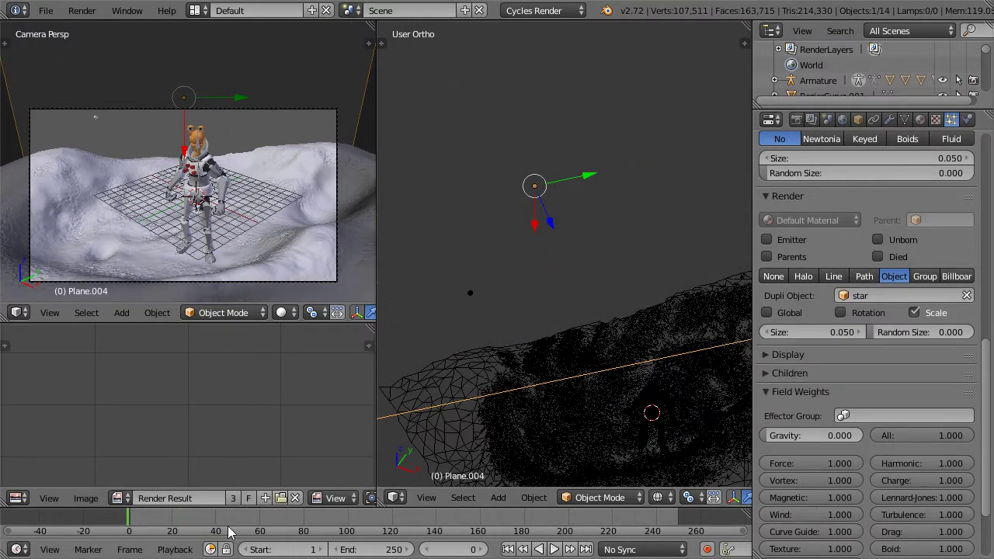
key("alt+a")
key("Escape")
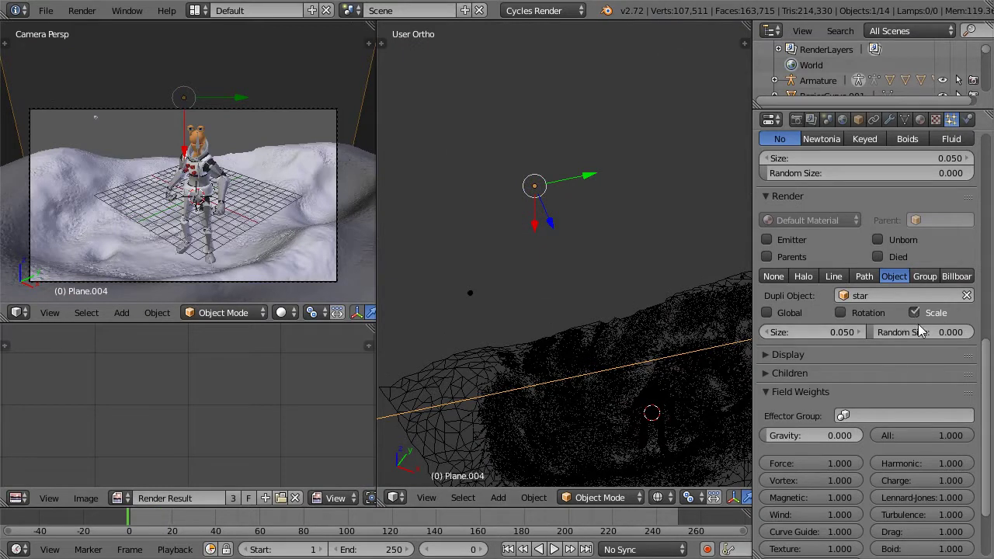
left_click(839, 333)
type("1")
key("Return")
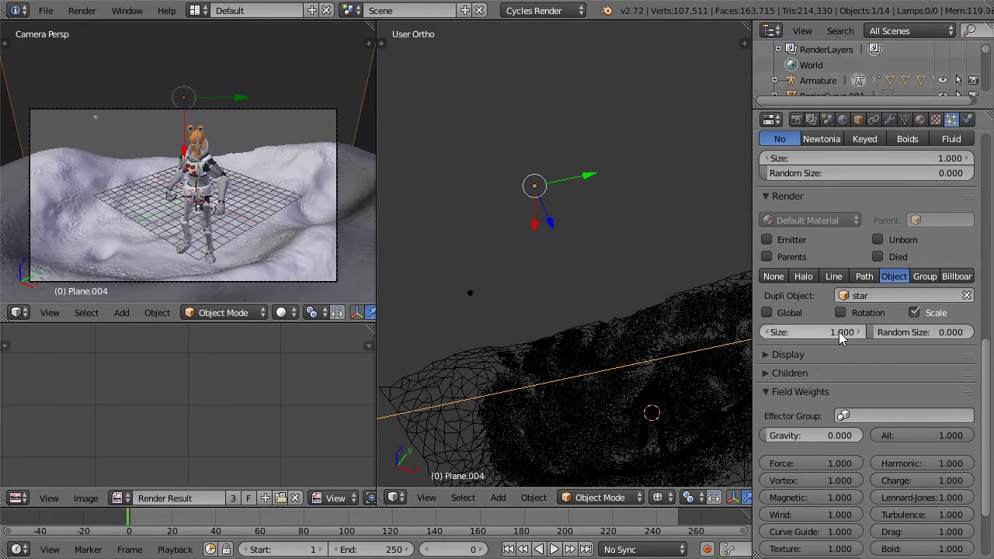
left_click(146, 526)
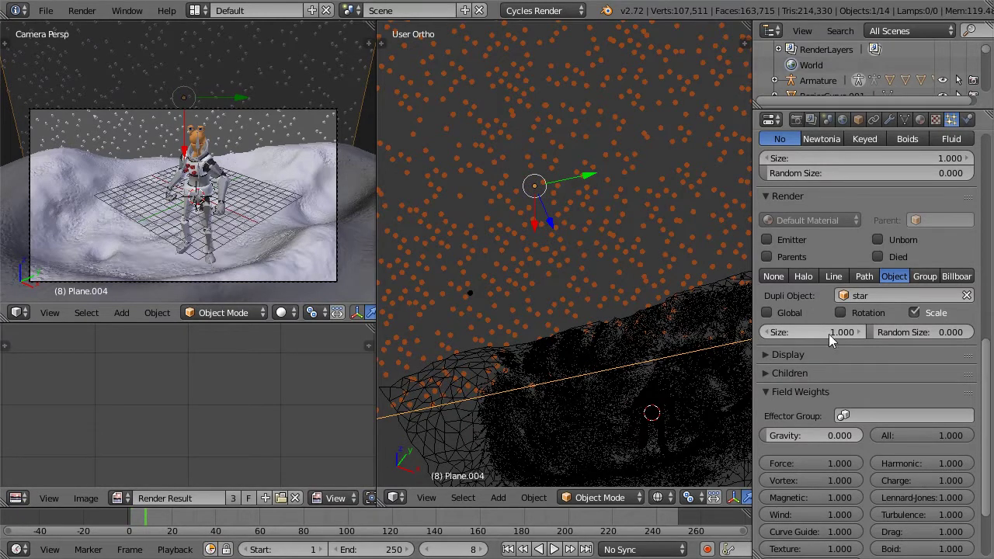
- Set the random size of the star particles to 1 and switch the camera view to rendered shading
left_click(936, 332)
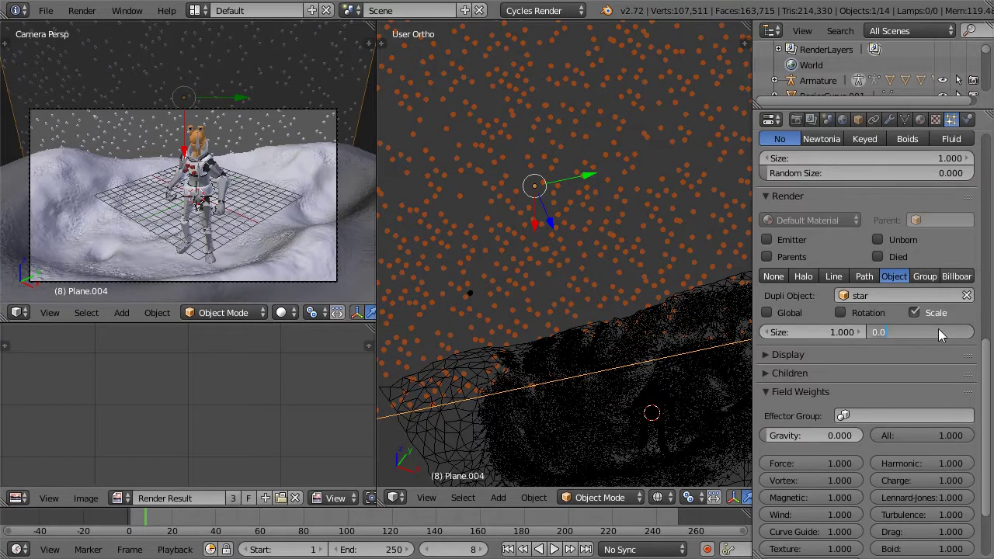
type("1")
key("Return")
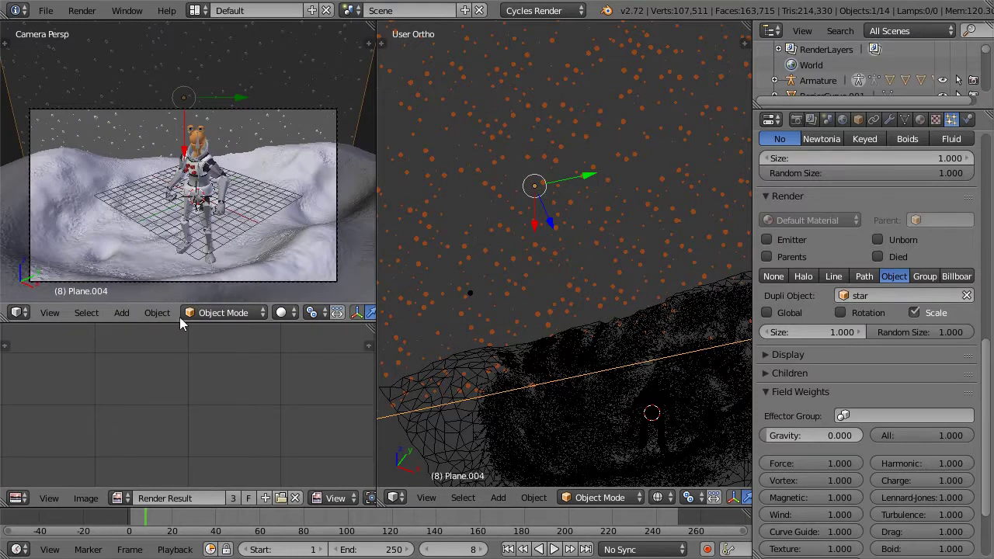
left_click(280, 312)
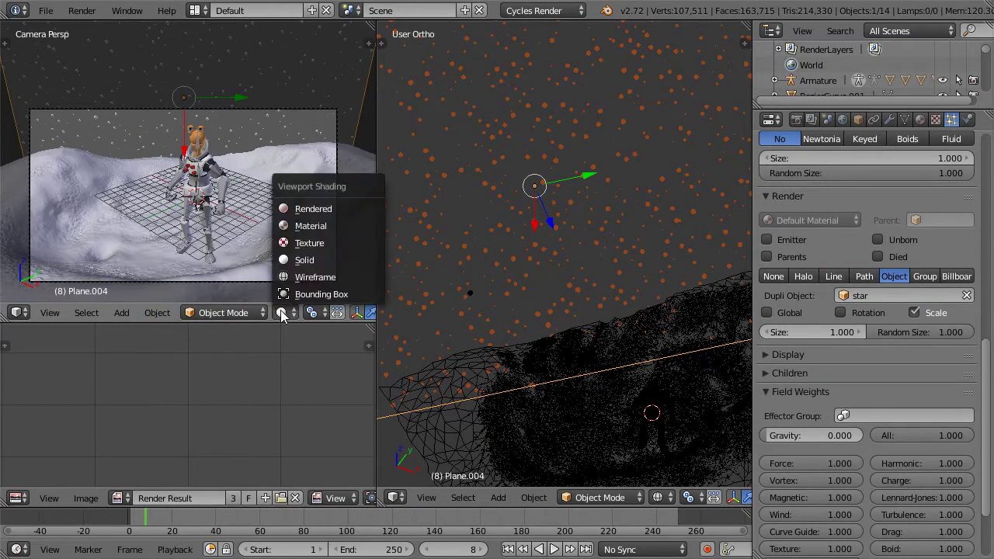
left_click(299, 211)
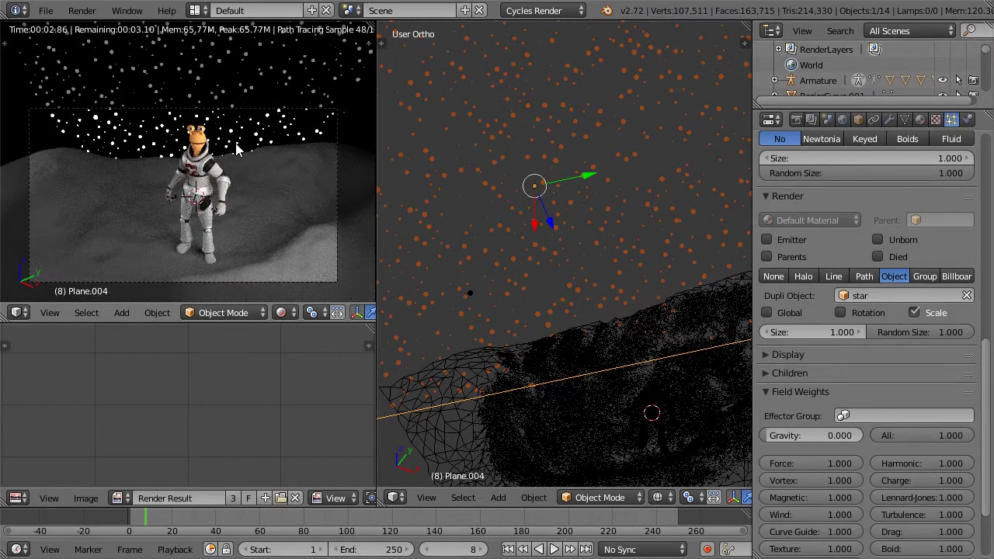
scroll(237, 150, "up", 3)
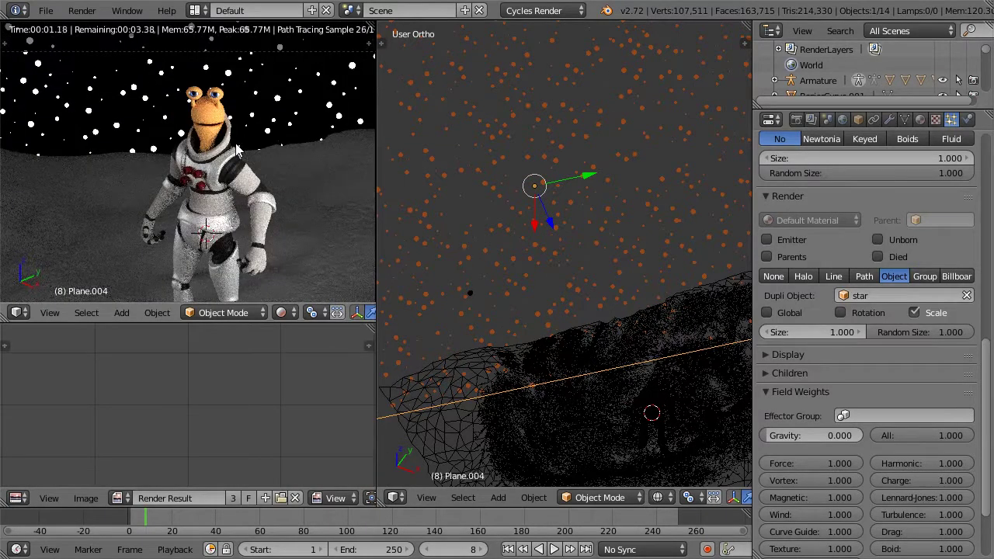
- Reduce the star particle size to 0.5
left_click(850, 331)
type("1.0")
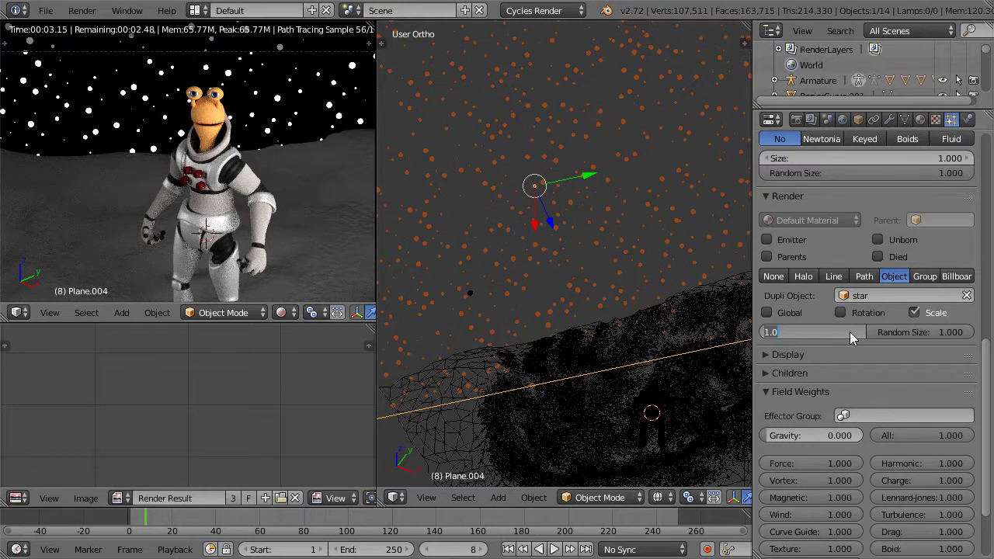
type("0.5")
key("Return")
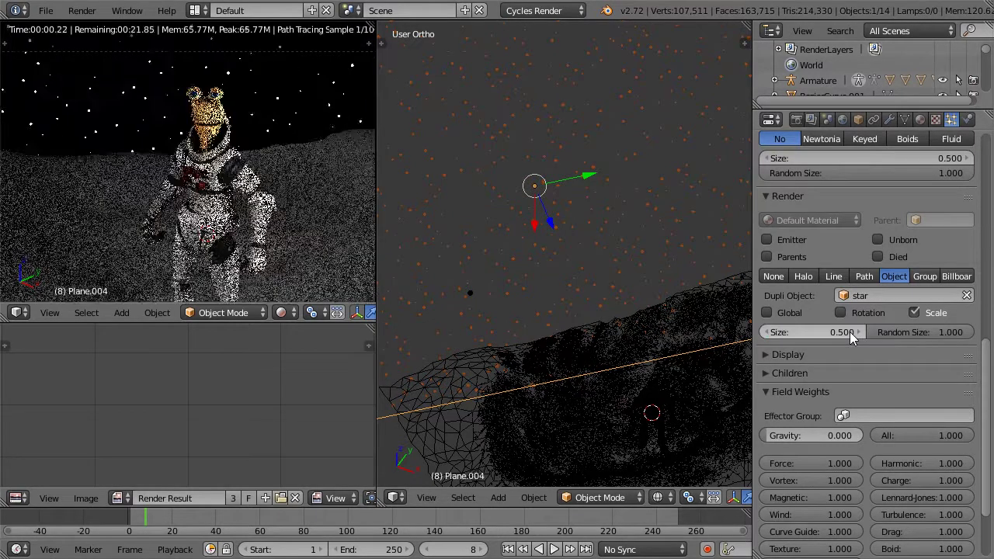
- Set the star particle size to 0.2 and check the star field in the rendered camera view
left_click(850, 331)
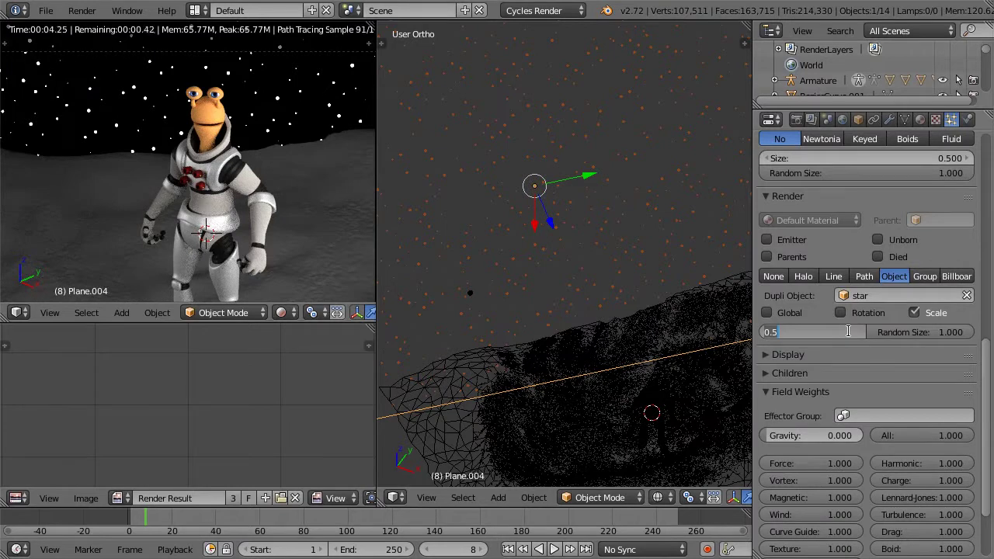
key("BackSpace")
type(".2")
key("Return")
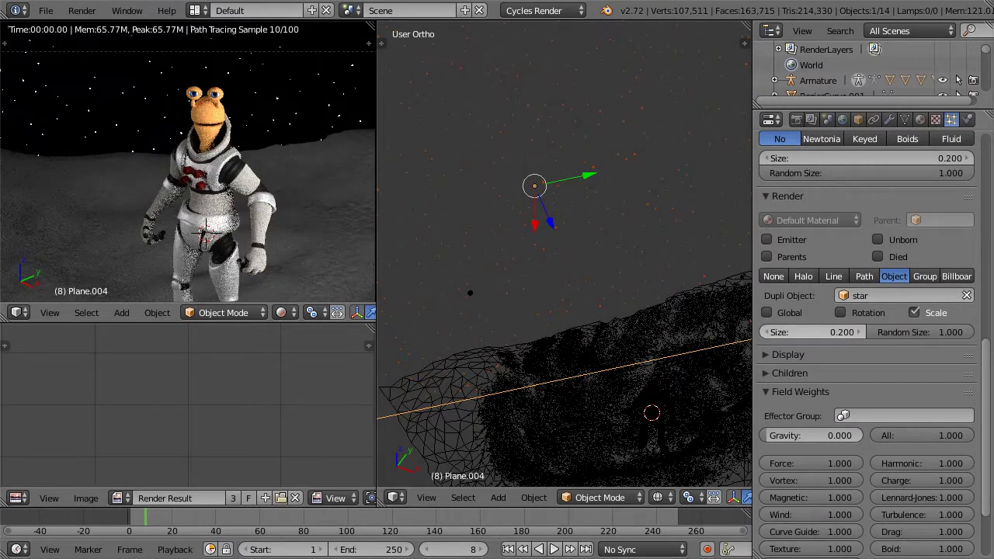
scroll(190, 147, "down", 2)
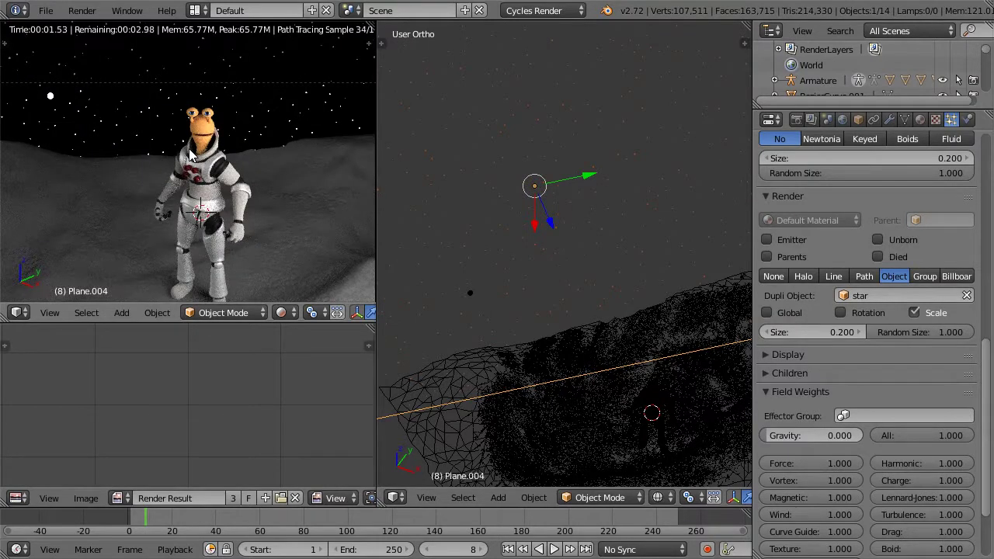
scroll(183, 125, "down", 2)
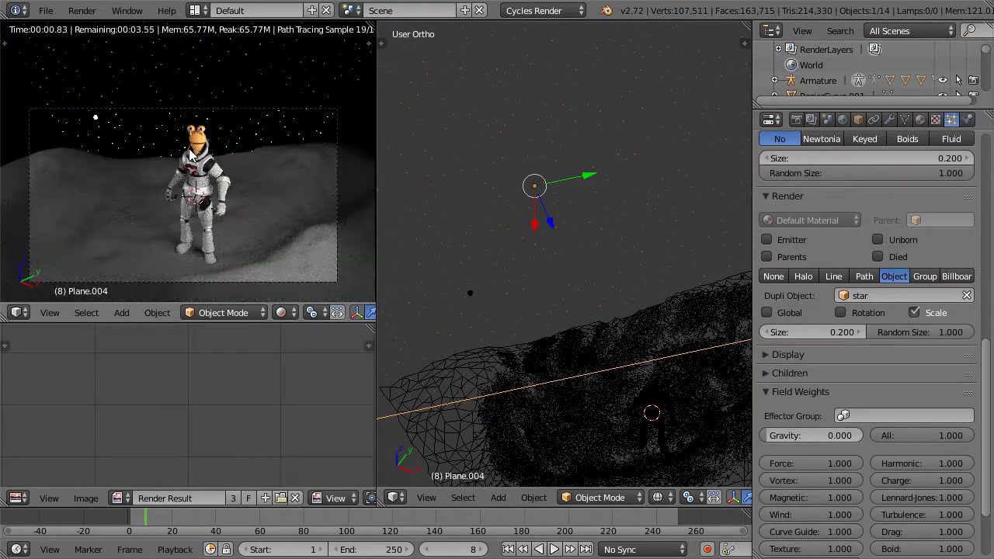
- Give the star object its own copy of the light material and name it starlight
left_click(919, 119)
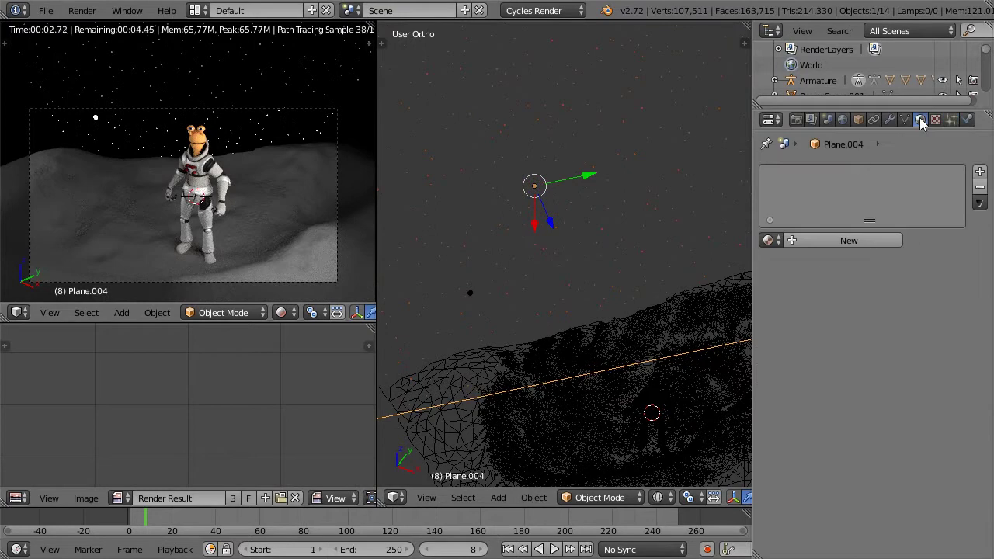
right_click(94, 119)
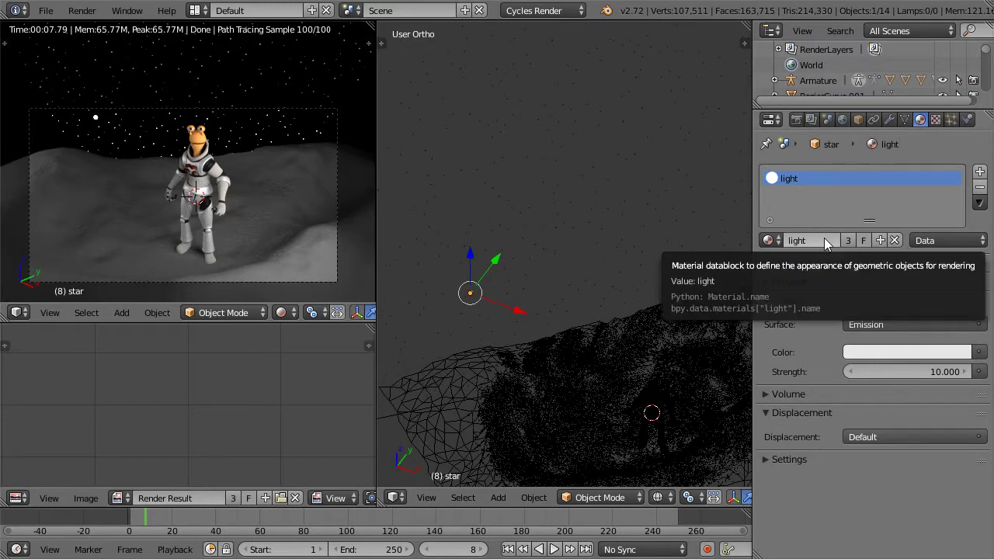
left_click(880, 240)
left_click(822, 240)
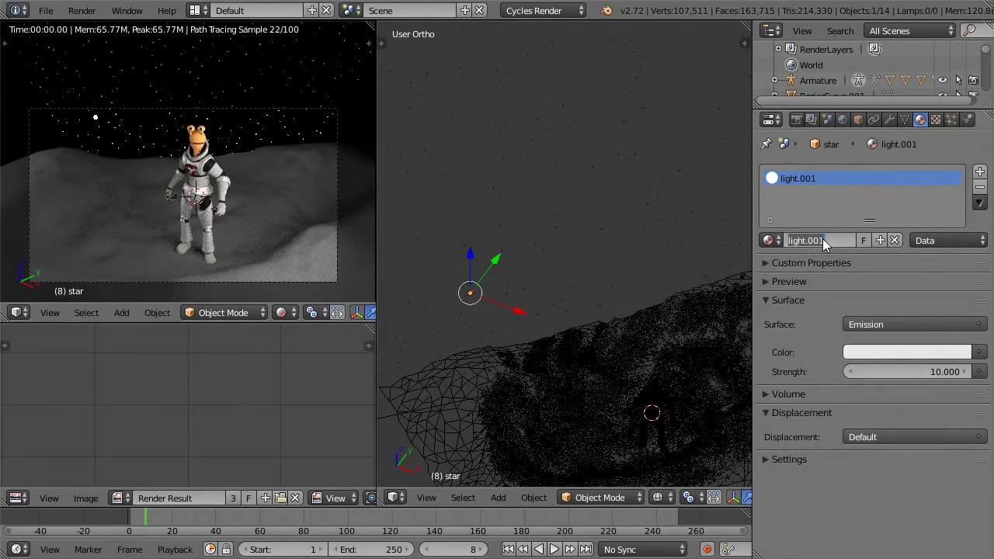
type("starlight")
key("Return")
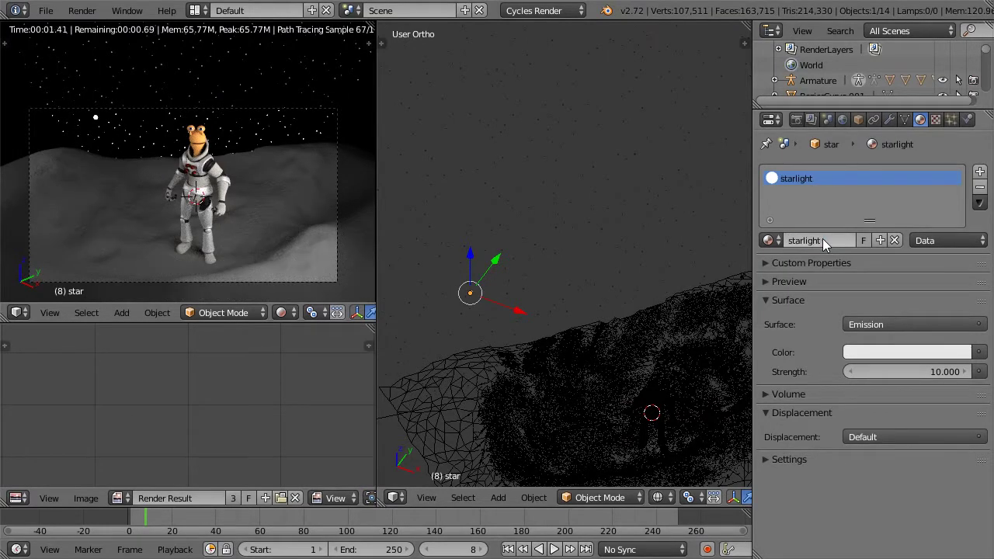
- Tint the starlight emission color a pale warm orange (R 0.800, G 0.667, B 0.485) and check the stars in the rendered view
left_click(897, 350)
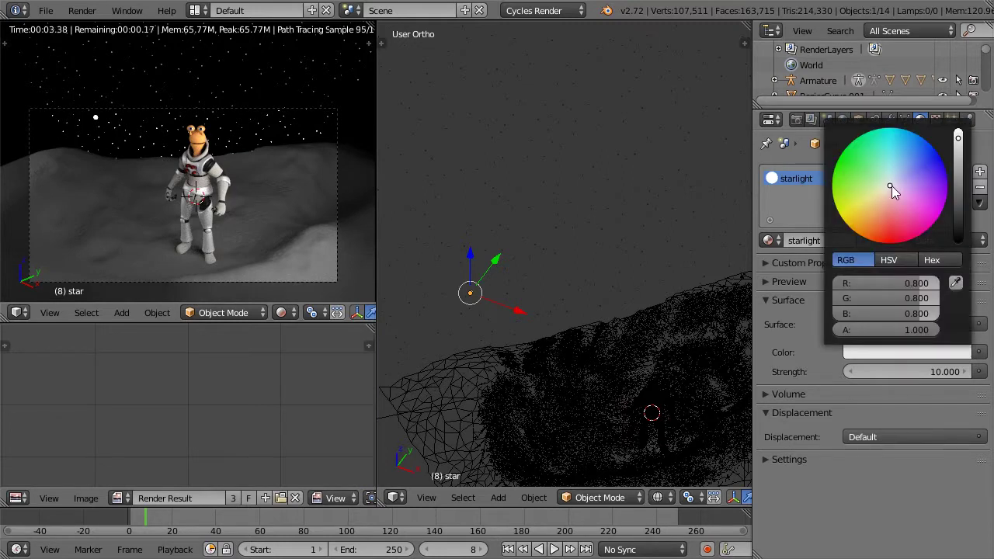
left_click(885, 189)
left_click_drag(885, 189, 883, 194)
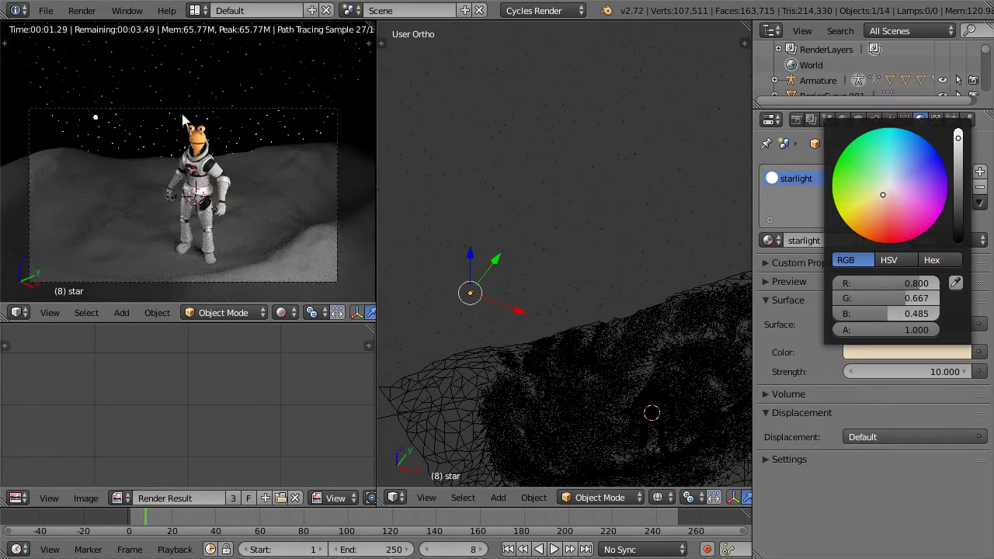
scroll(177, 115, "up", 5)
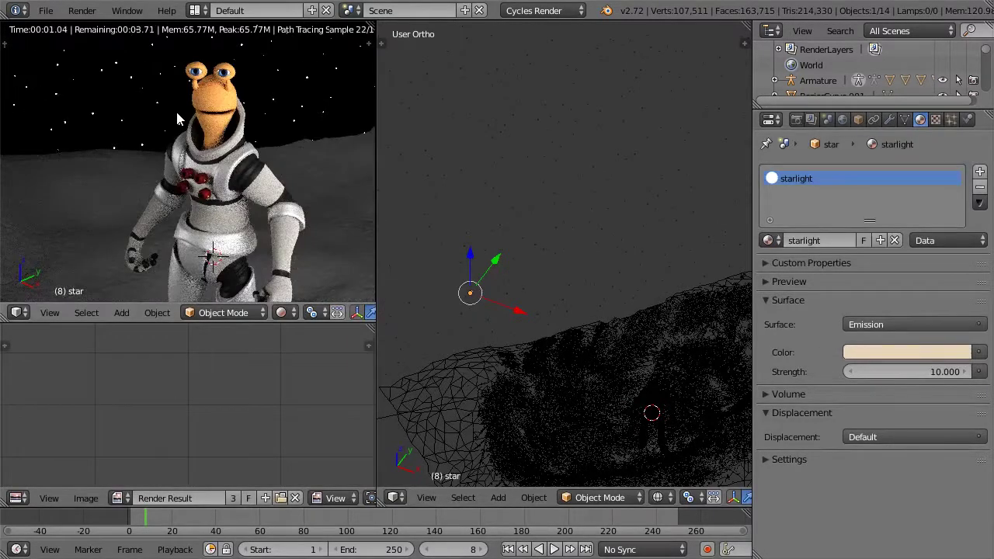
scroll(176, 110, "down", 5)
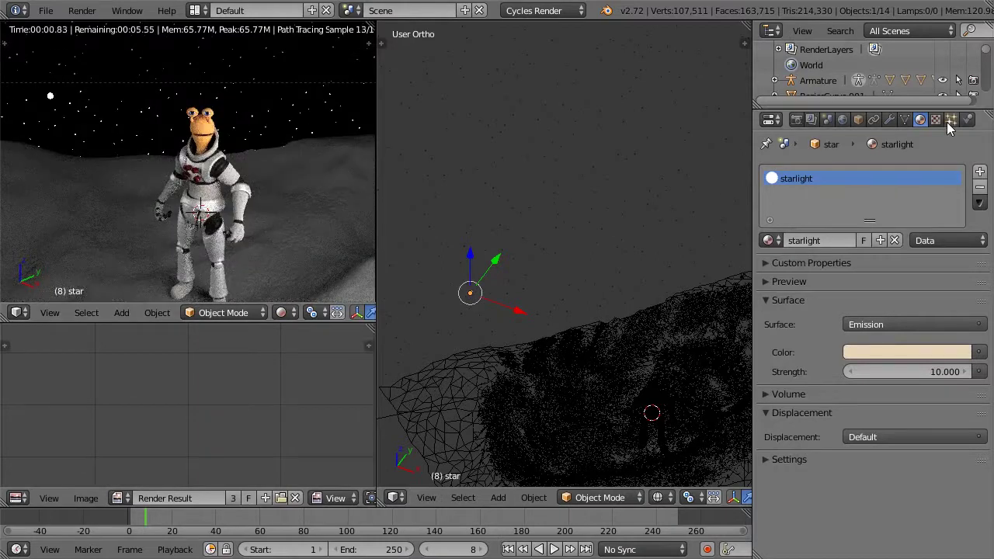
- Select the star emitter plane, set its particle size to 0.02 and check the star field in the rendered view
left_click(948, 122)
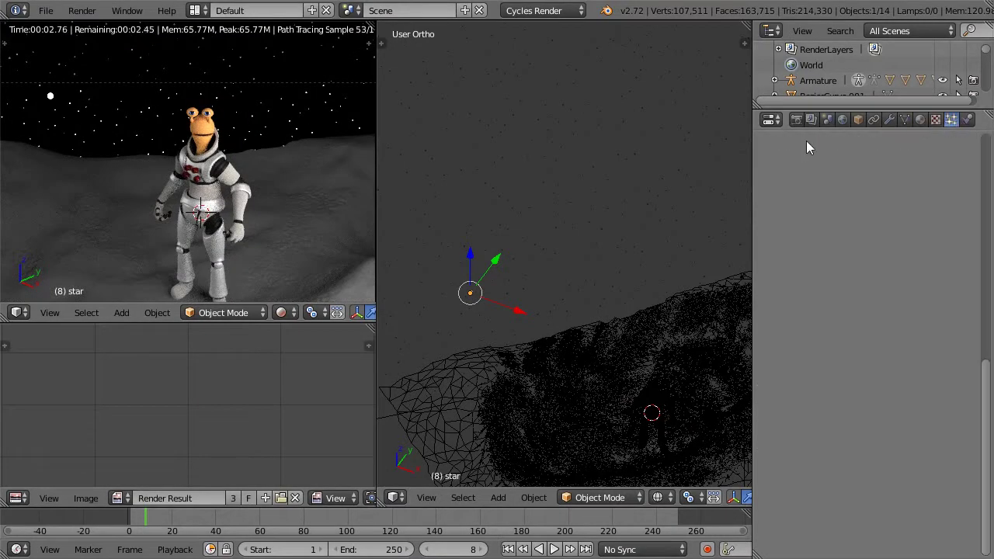
right_click(262, 110)
scroll(945, 375, "down", 5)
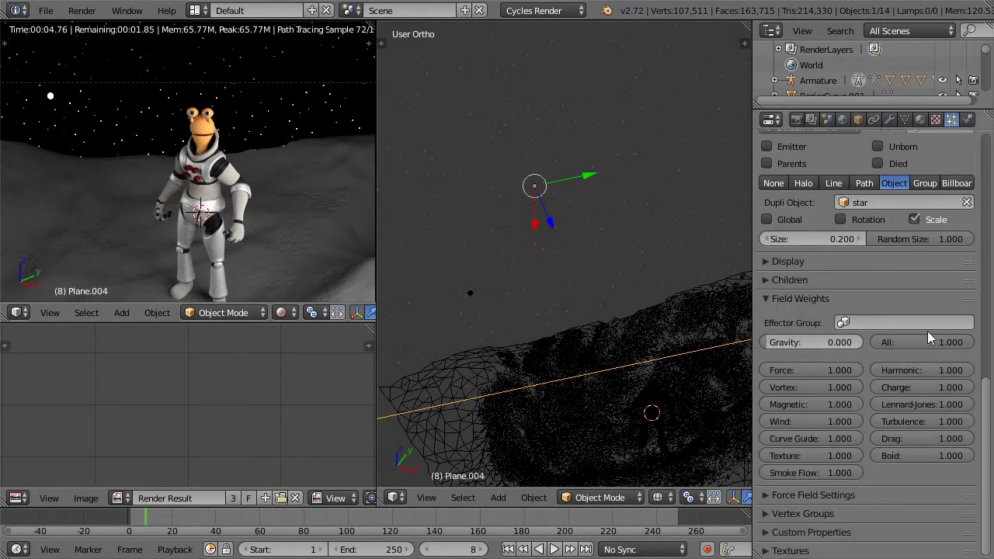
left_click(835, 240)
key("BackSpace")
type(".02")
key("Return")
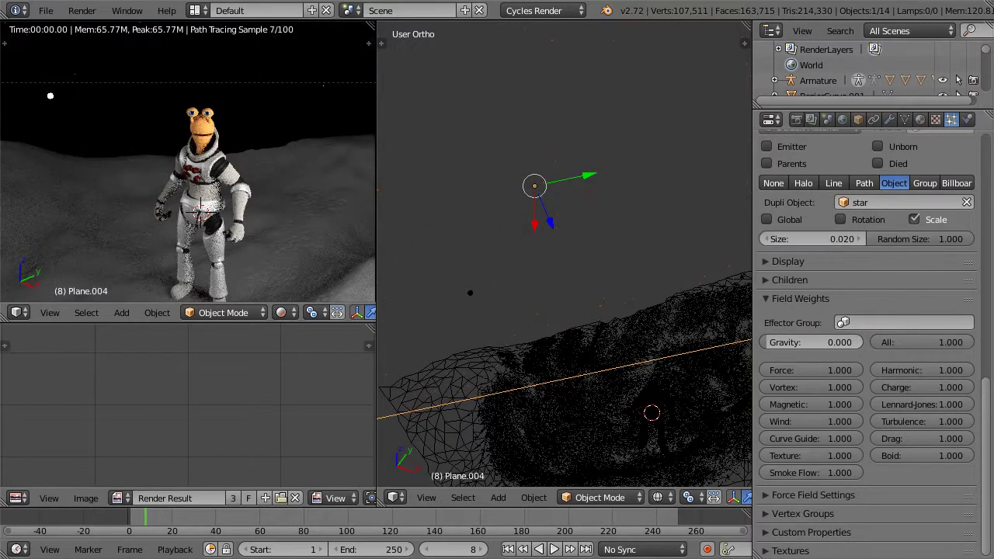
scroll(217, 192, "up", 3)
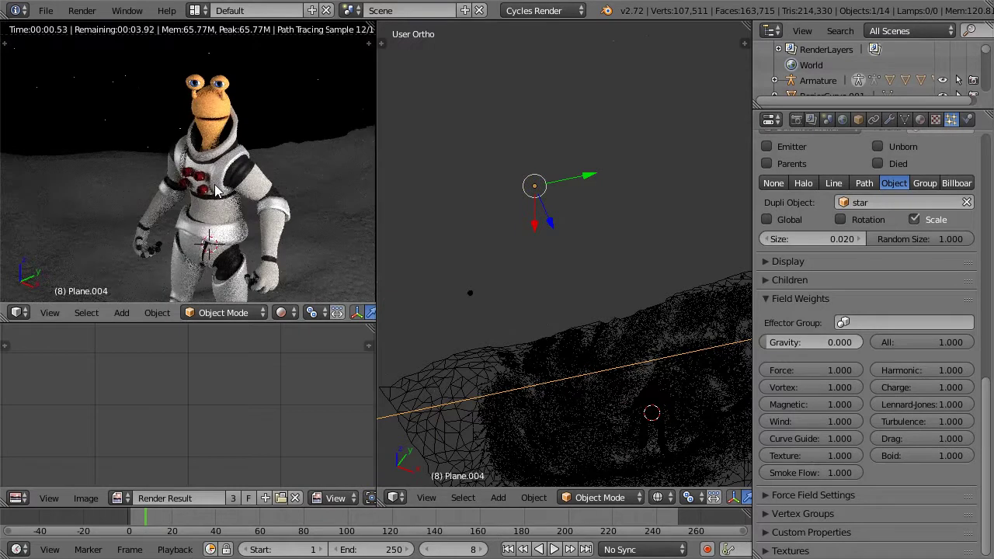
- Set the star particle size to 0.05 and inspect the stars in the rendered camera view
left_click(839, 235)
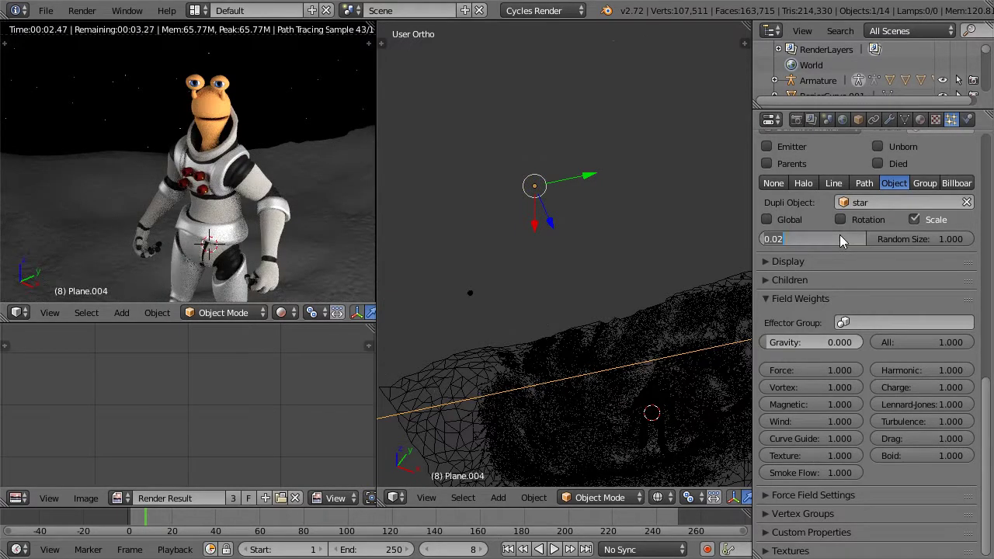
key("BackSpace")
type(".05")
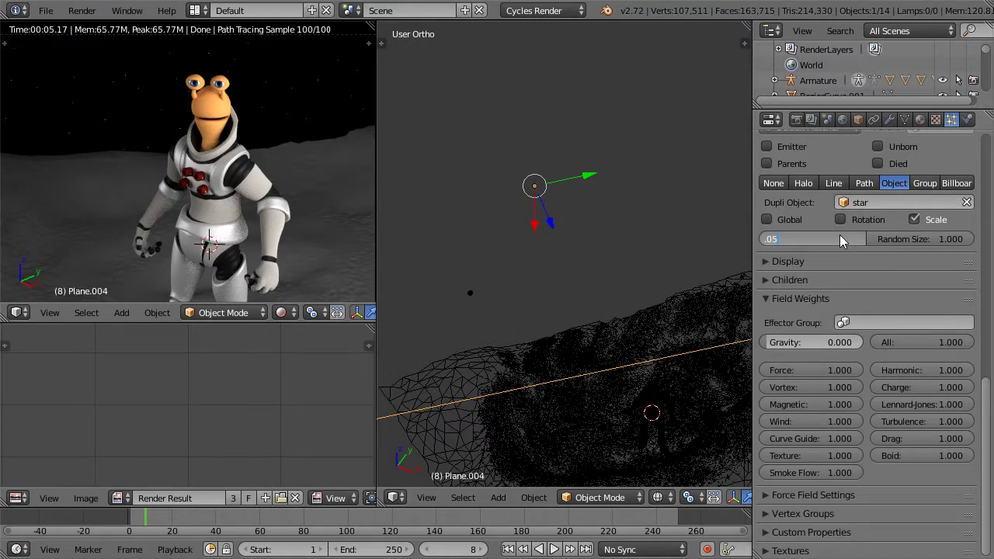
key("Return")
middle_click_drag(132, 133, 253, 149, "shift")
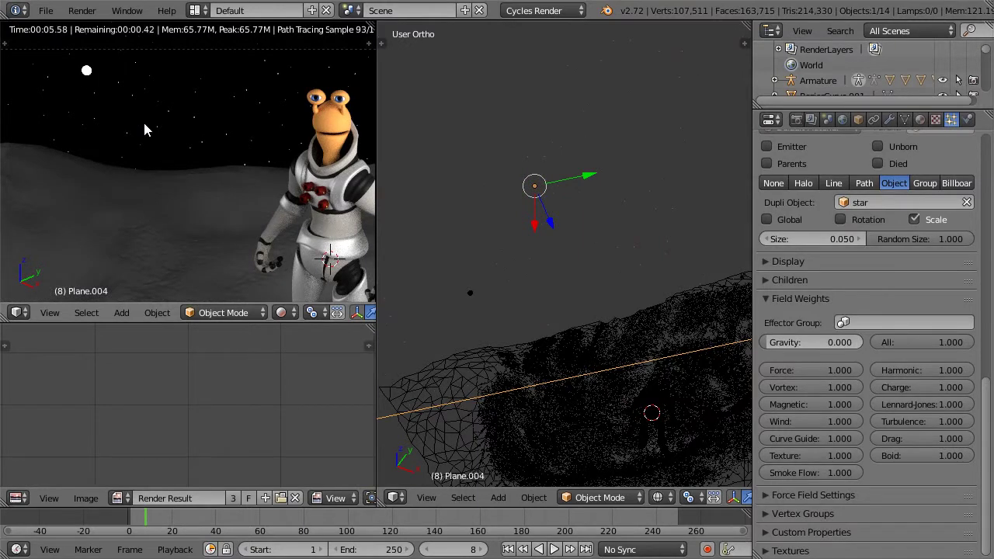
key("KP_0")
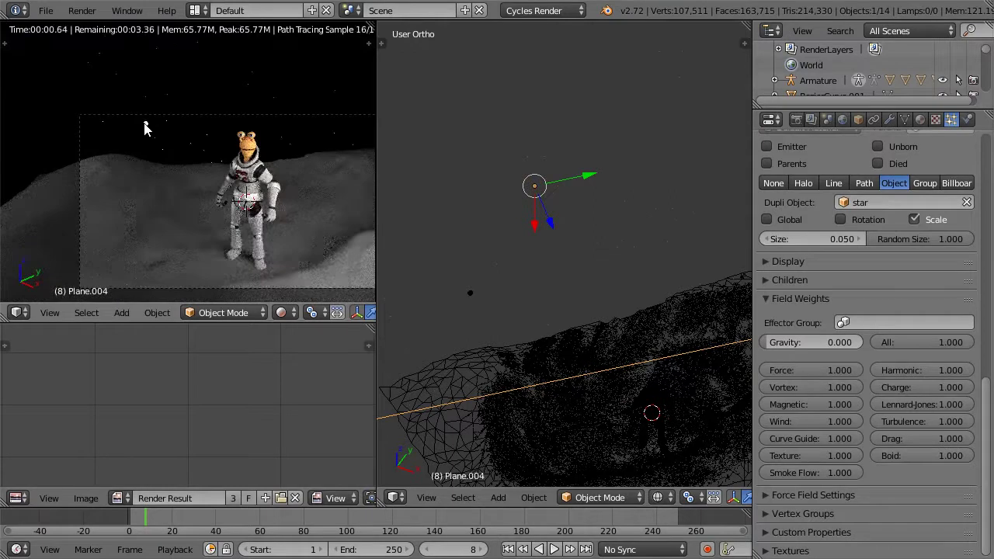
scroll(162, 133, "down", 5)
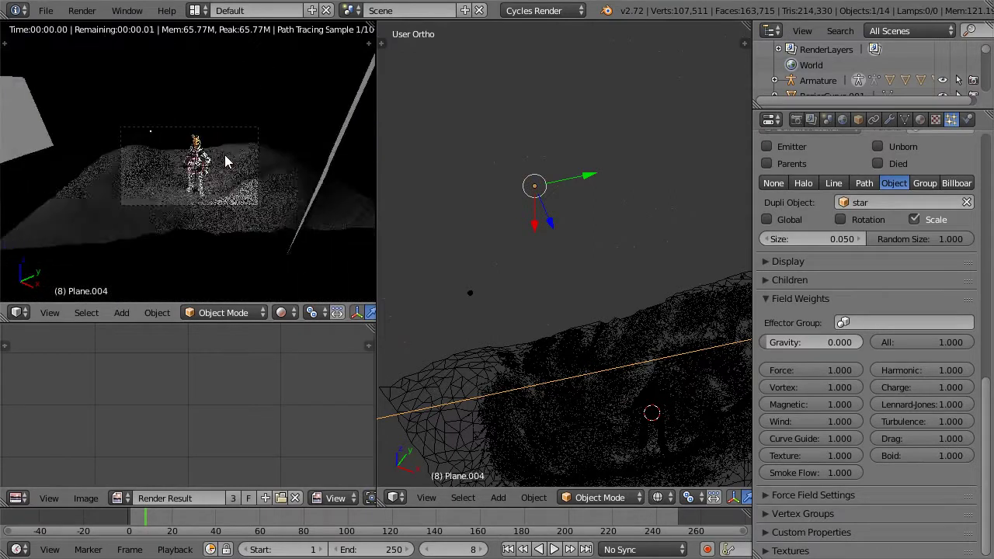
key("Home")
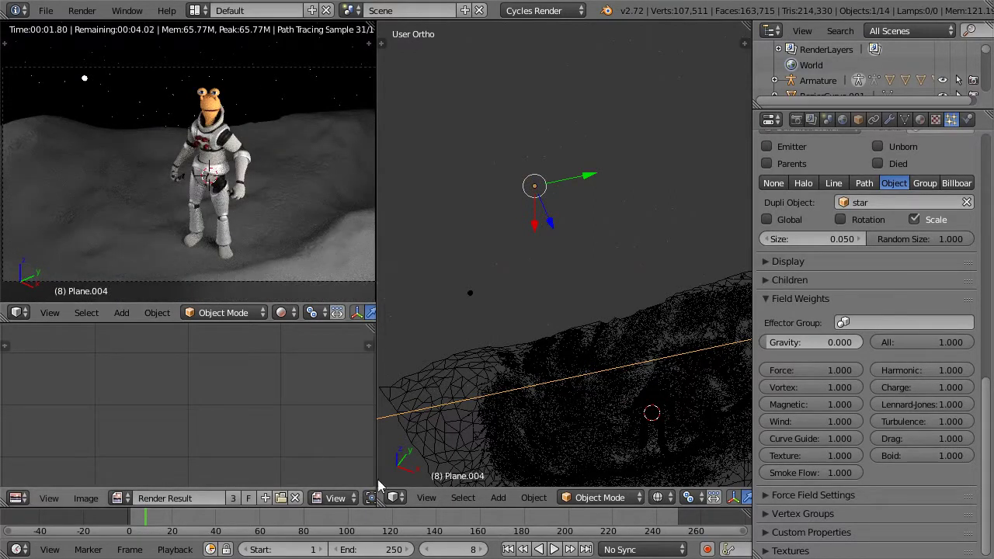
- Show the helmet's layer together with the active layers and check the helmeted astronaut in the rendered camera view
scroll(459, 498, "down", 4)
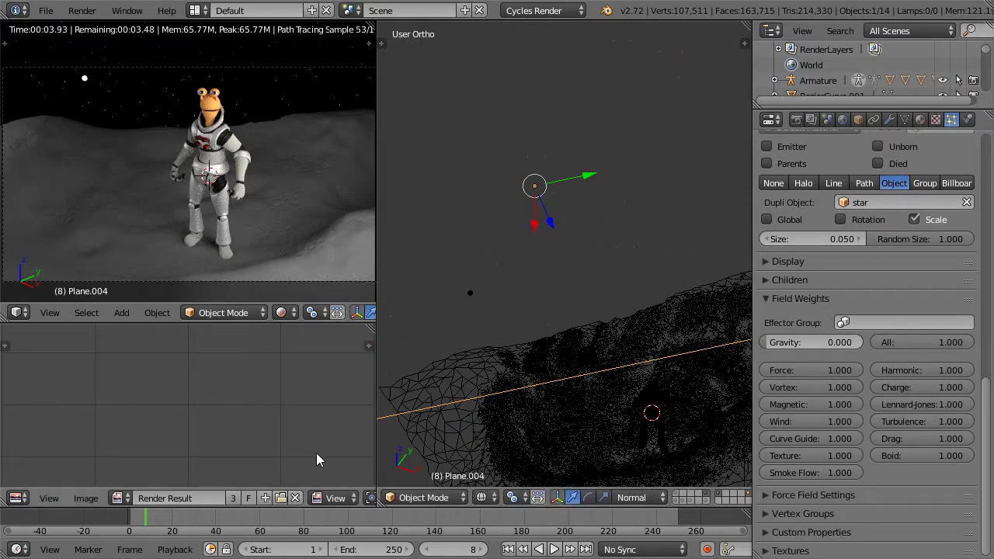
scroll(674, 501, "down", 2)
left_click(649, 502, "shift")
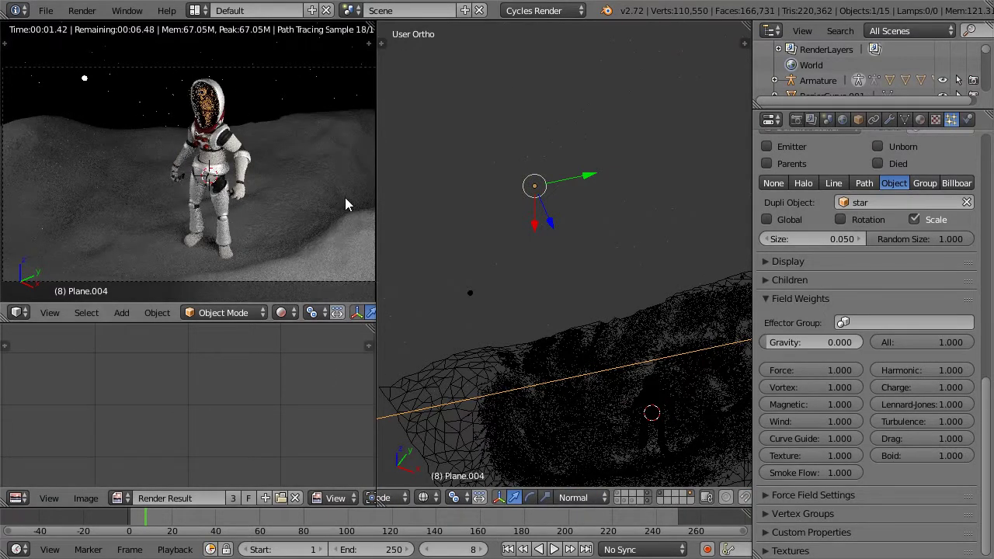
scroll(319, 138, "up", 1)
middle_click_drag(316, 136, 319, 191, "shift")
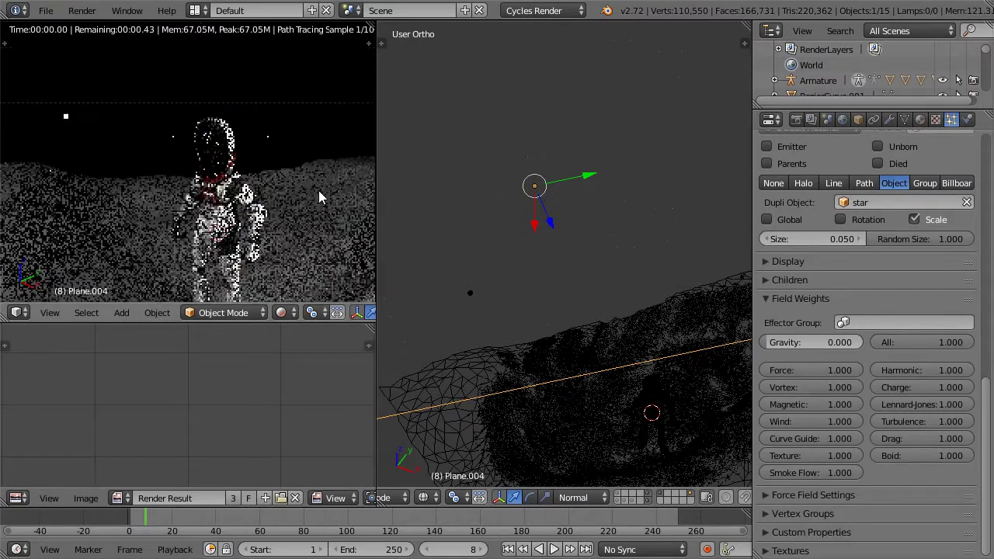
scroll(319, 190, "down", 4)
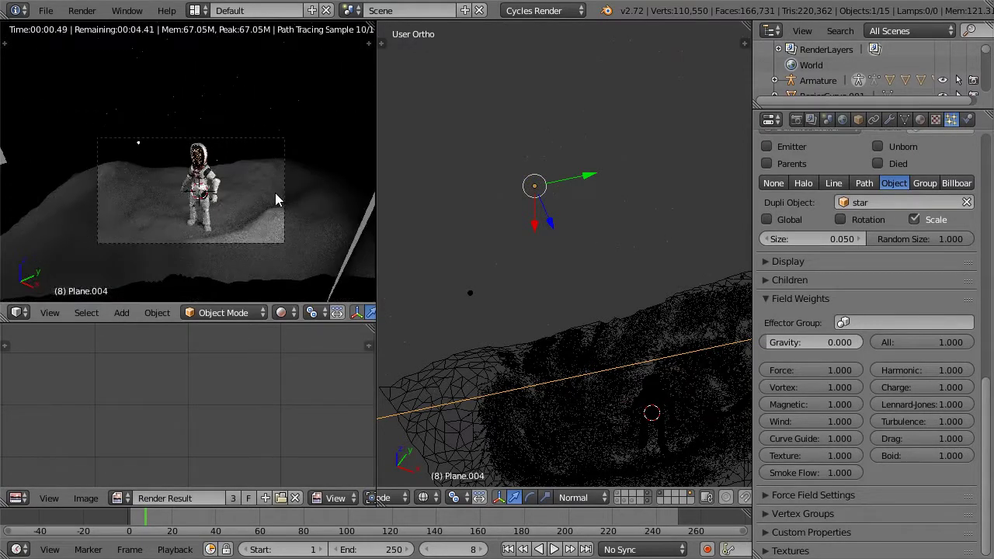
- Select the moon terrain and apply smooth shading to it
right_click(275, 200)
key("t")
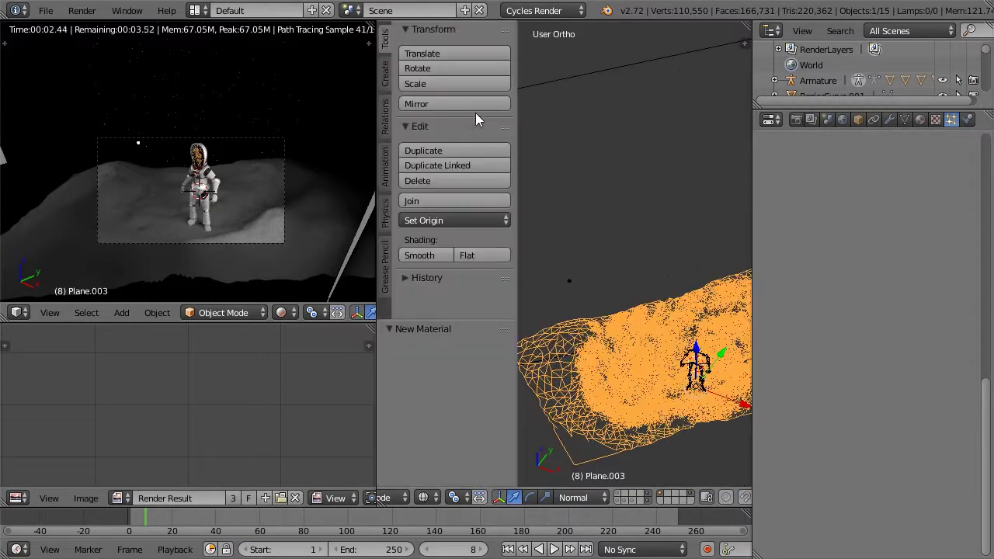
left_click(427, 254)
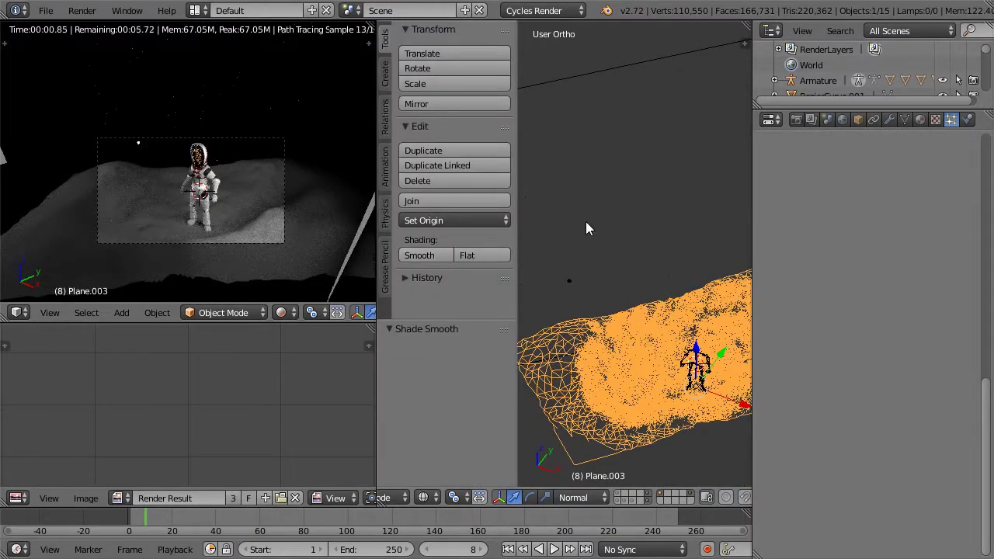
key("t")
scroll(264, 183, "up", 4)
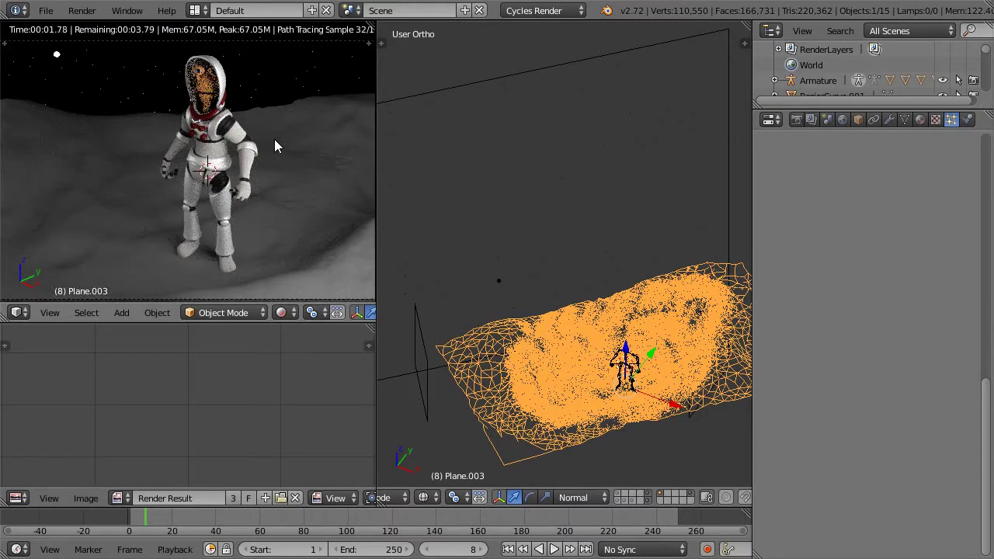
scroll(274, 144, "down", 1)
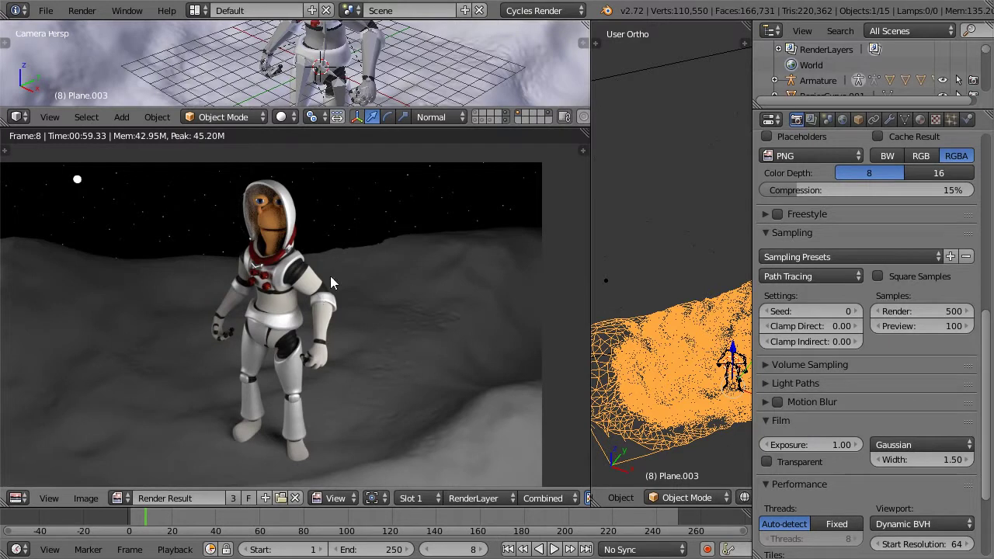
- Examine the finished render up close around the helmet, face and stars, and look over the sampling and performance settings
scroll(545, 239, "down", 1)
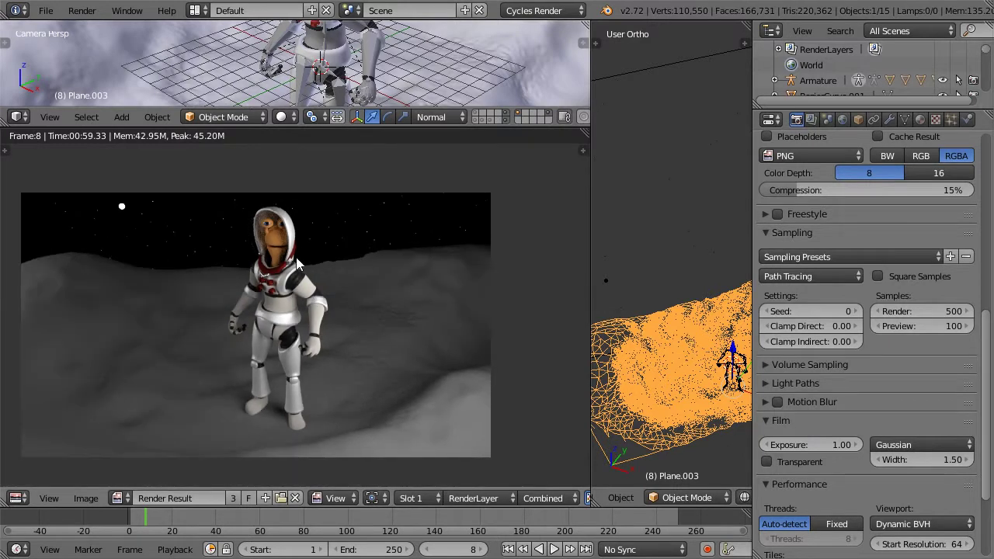
scroll(291, 264, "up", 1)
scroll(310, 260, "up", 1)
scroll(330, 227, "up", 3)
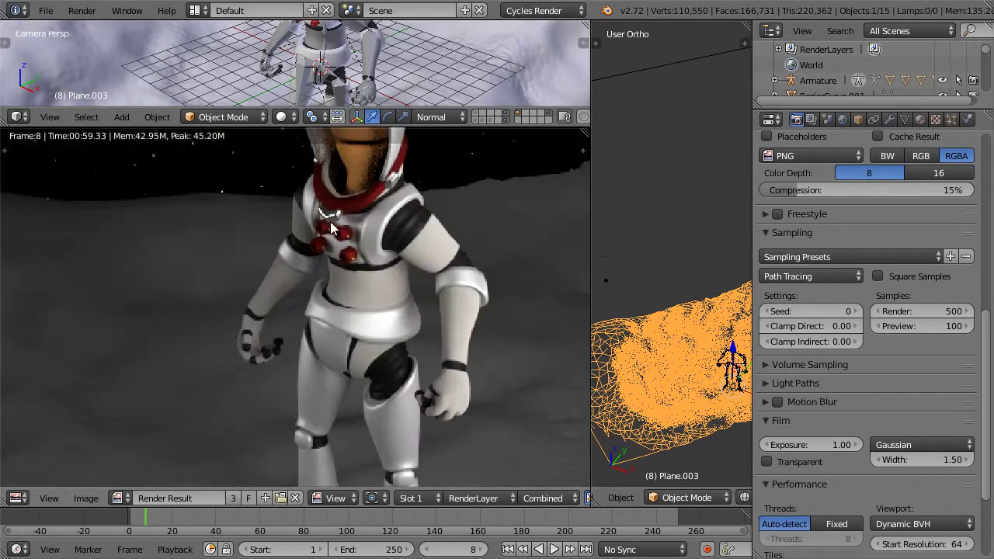
scroll(332, 231, "up", 1)
middle_click_drag(319, 406, 314, 293)
scroll(361, 243, "up", 2)
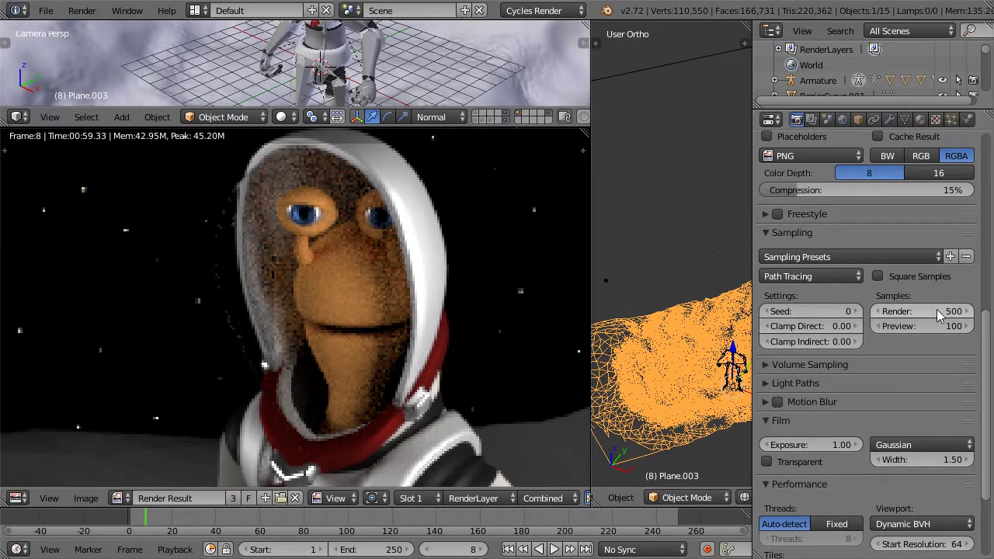
scroll(384, 295, "down", 5)
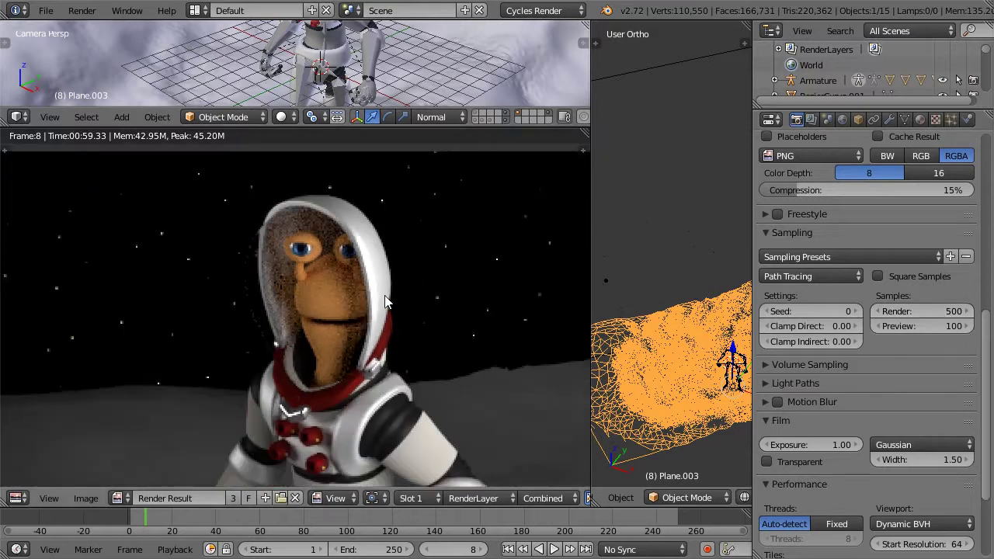
scroll(385, 298, "down", 4)
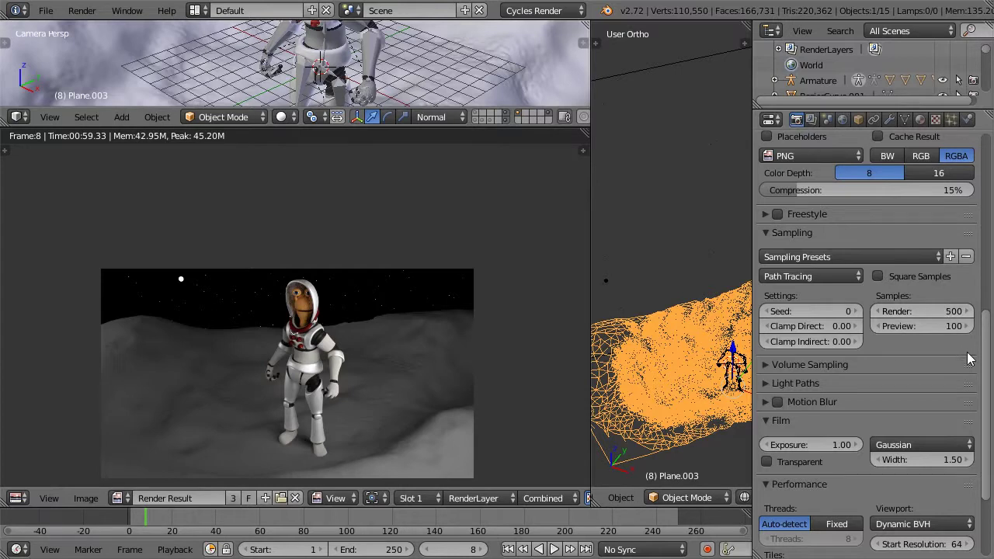
scroll(968, 359, "down", 4)
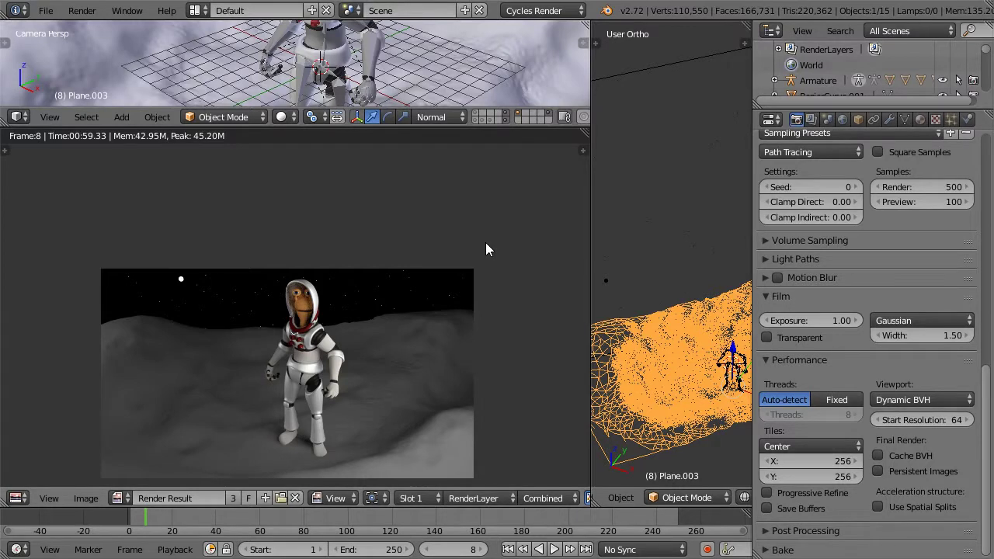
scroll(286, 402, "up", 2)
scroll(286, 403, "down", 2)
scroll(299, 403, "up", 2)
scroll(311, 402, "down", 2)
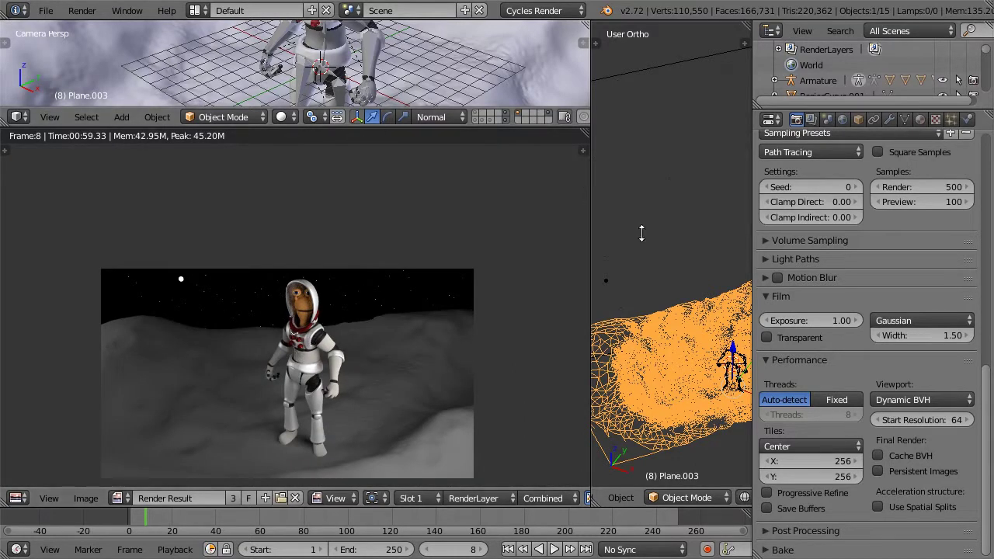
- Put the astronaut's armature in Pose Mode and rotate its base hip bone from the top view to turn the body
key("KP_Decimal")
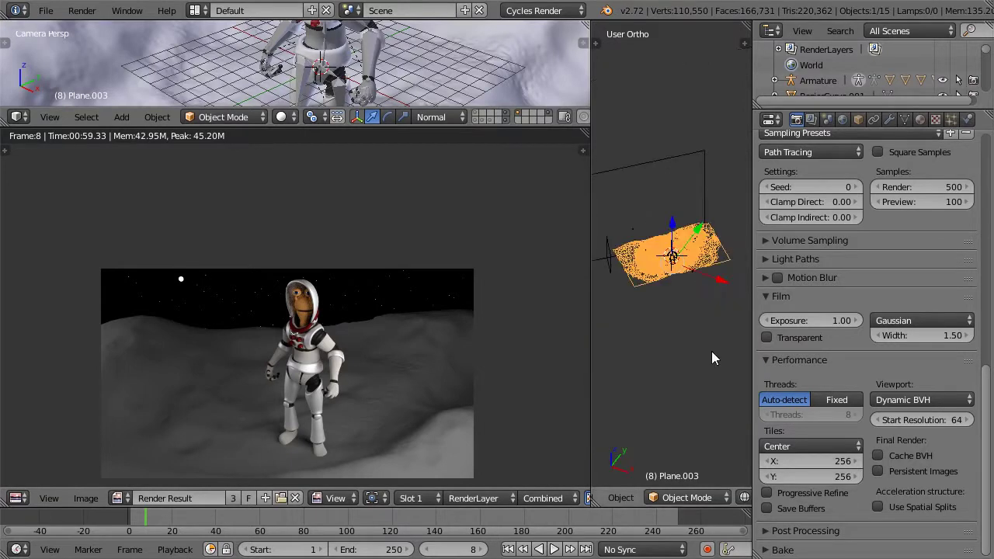
scroll(685, 259, "up", 10)
right_click(682, 232)
key("ctrl+Tab")
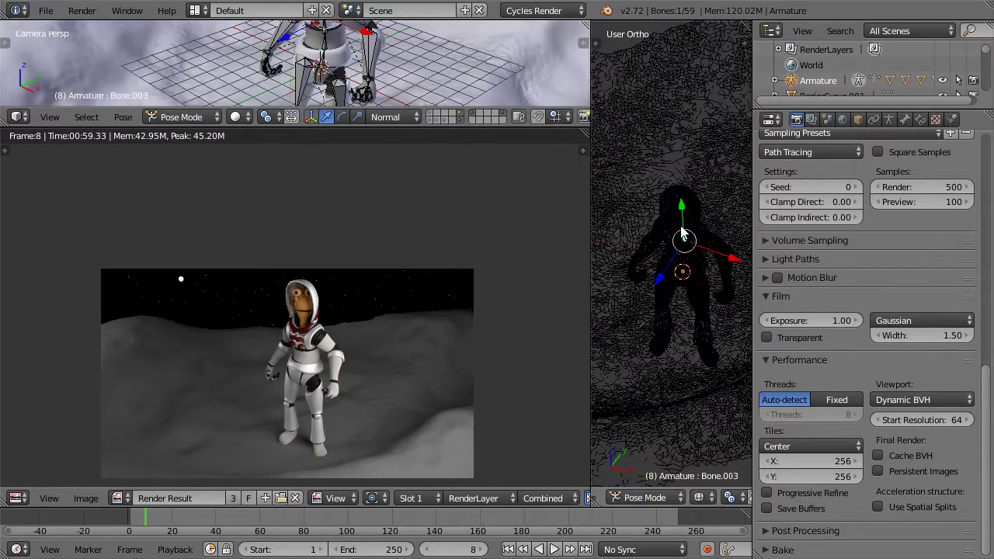
key("z")
key("KP_Decimal")
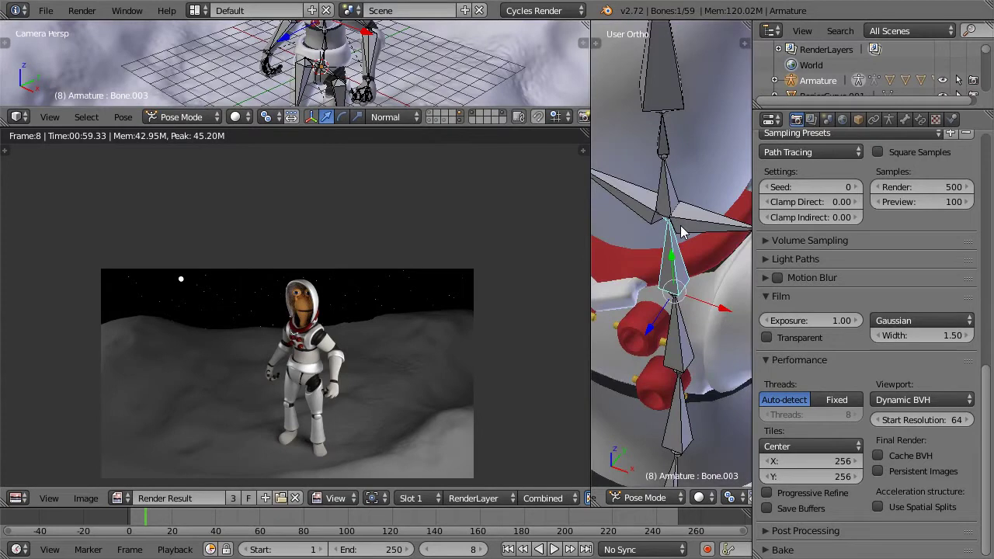
scroll(682, 233, "down", 4)
right_click(674, 334)
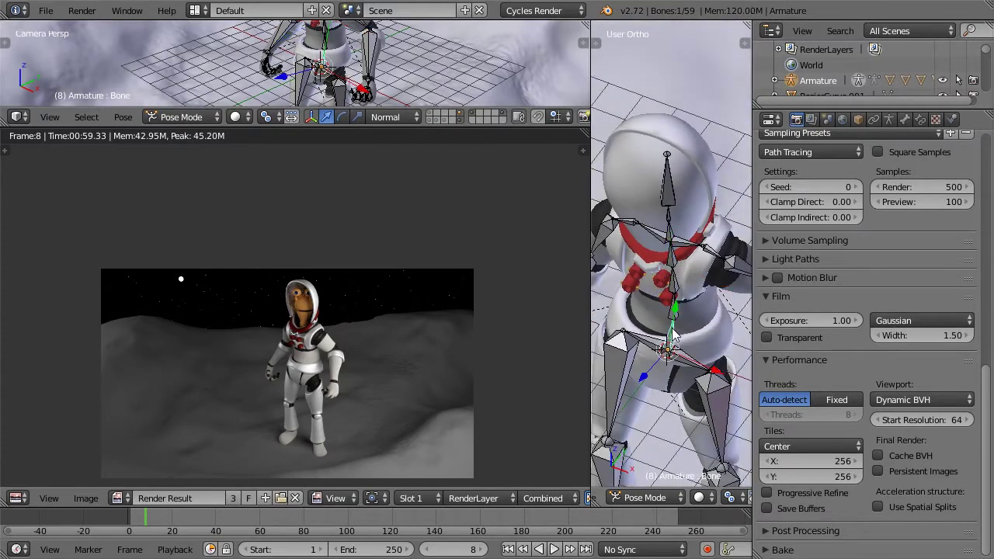
key("KP_7")
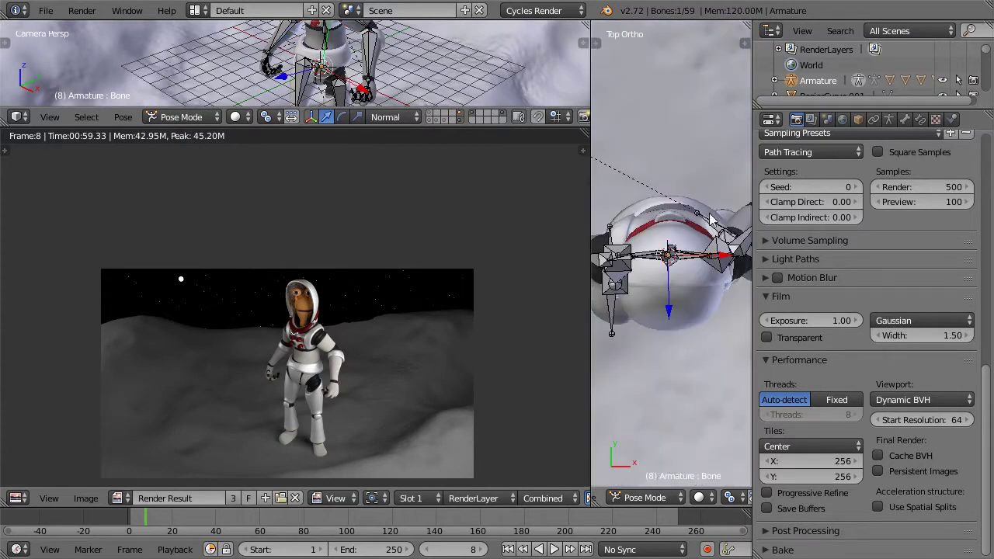
left_click_drag(306, 262, 303, 378)
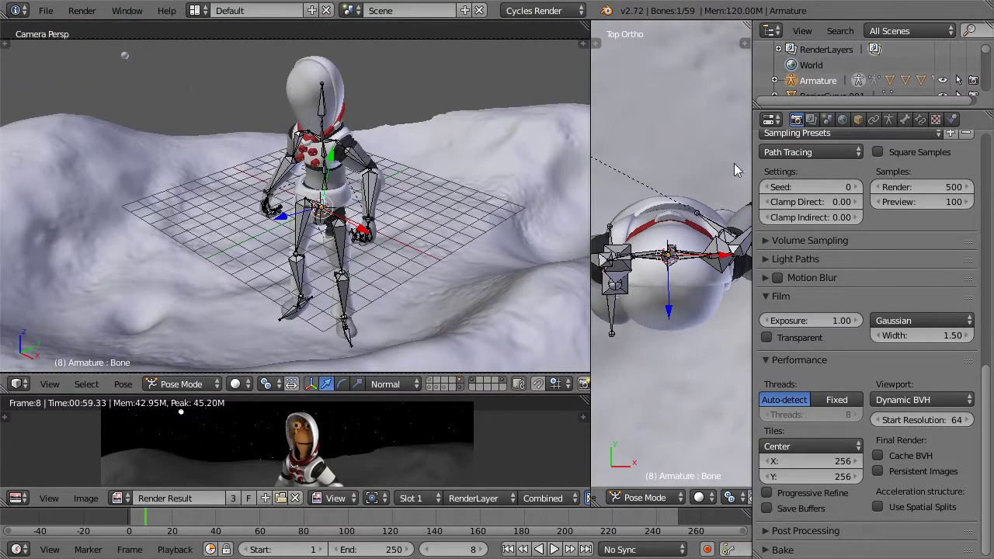
key("r")
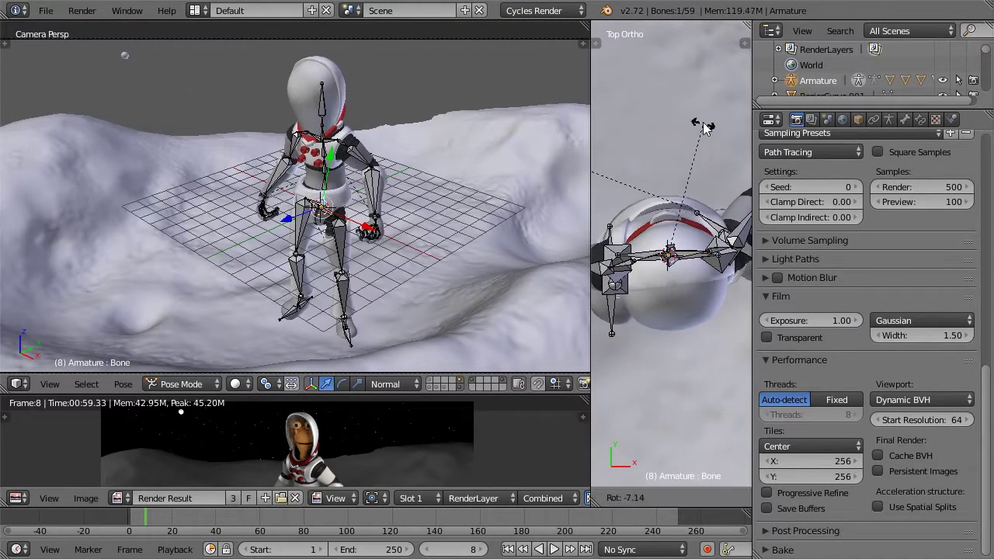
left_click(689, 110)
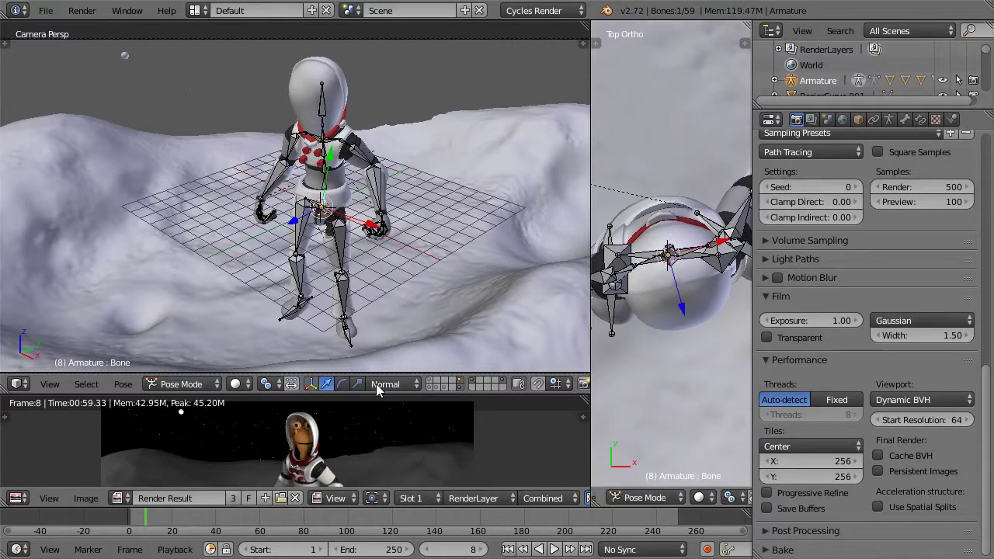
- Show the camera view in rendered shading with 10 preview samples and rotate the hip bone back by about 5.6°
left_click(235, 384)
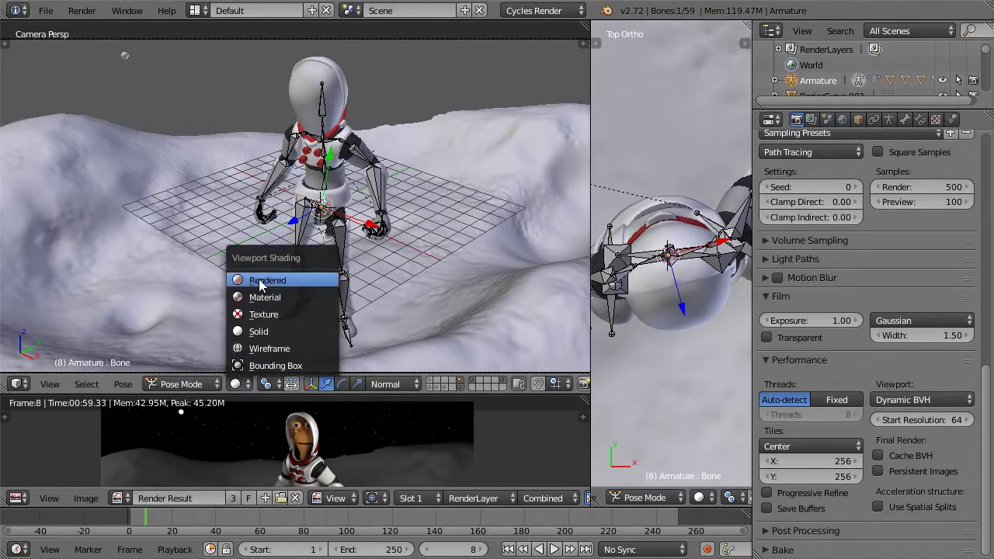
left_click(267, 281)
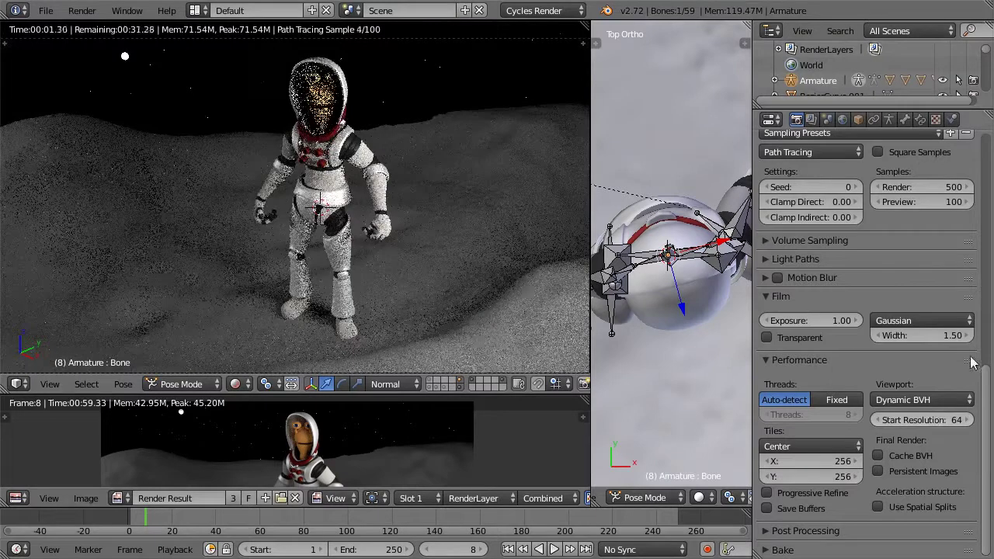
left_click(942, 202)
type("10")
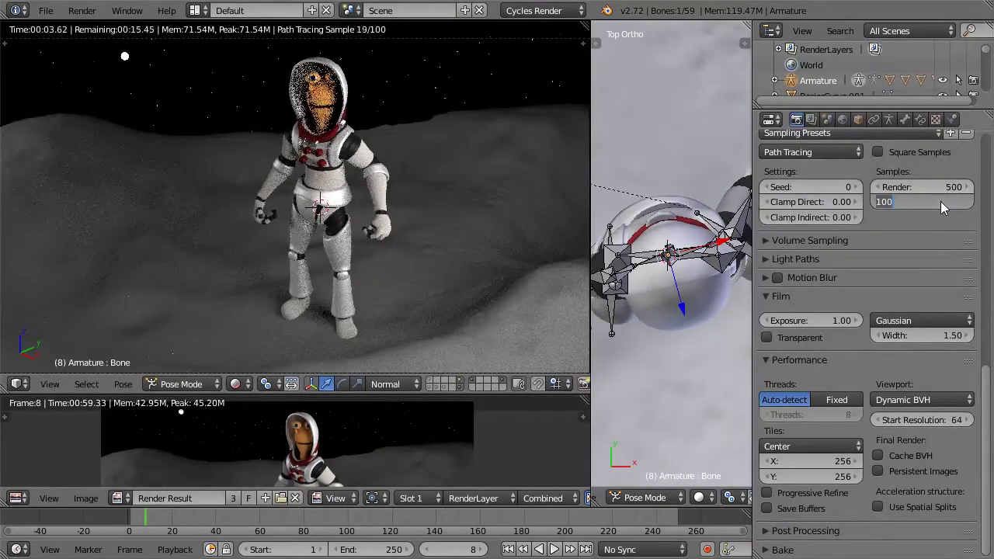
key("Return")
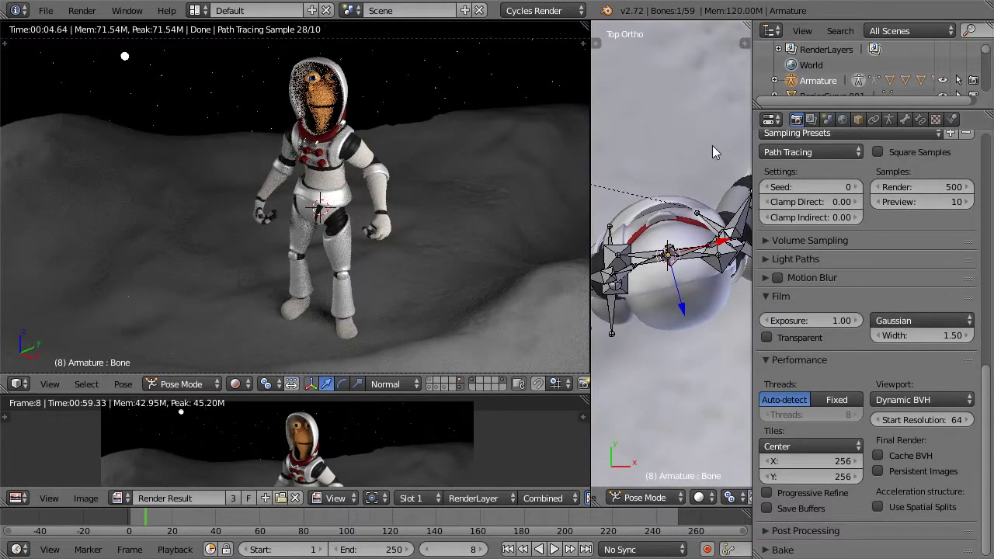
key("r")
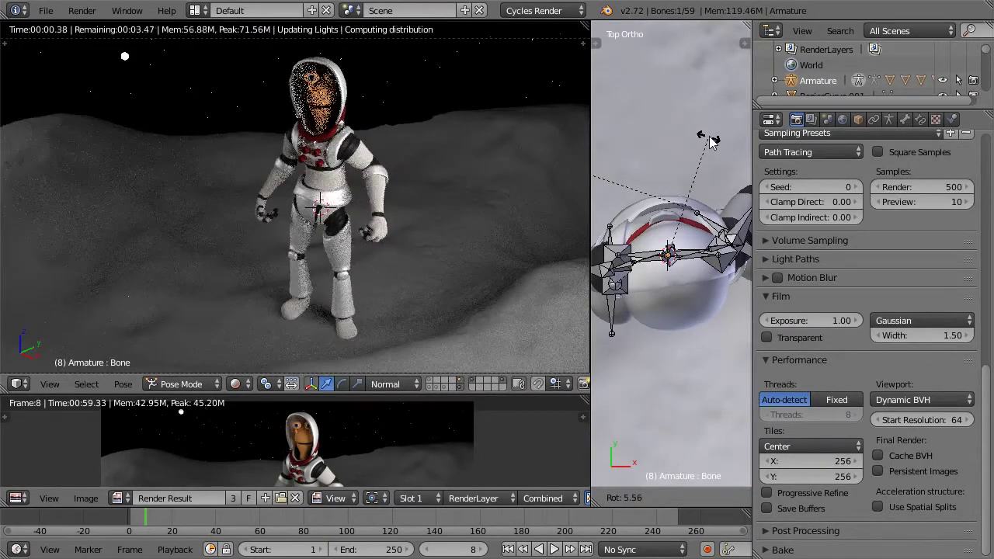
left_click(707, 144)
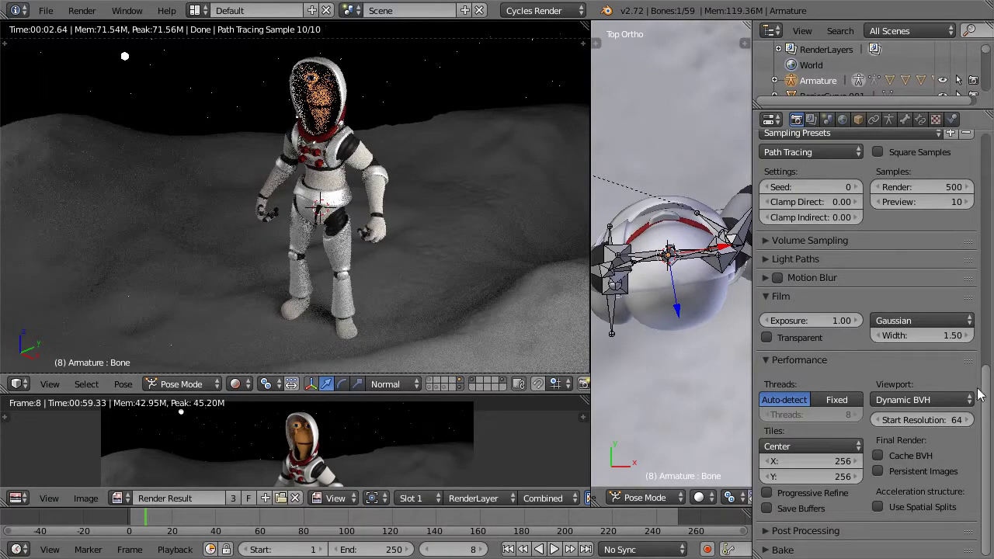
- Set the final render samples to 1200 and look over the resolution and output settings
mouse_move(984, 394)
left_mouse_down()
mouse_move(983, 362)
mouse_move(982, 375)
left_mouse_up()
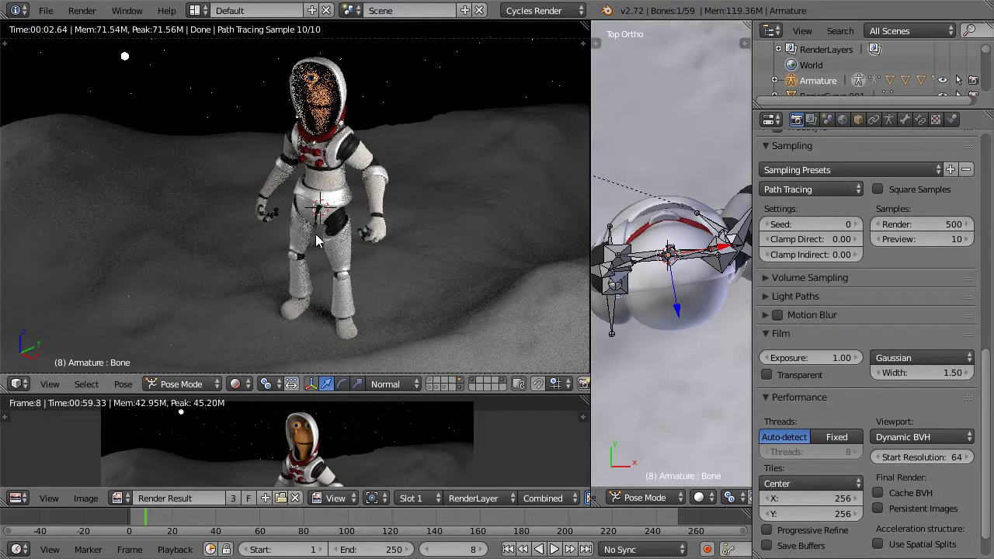
left_click(945, 227)
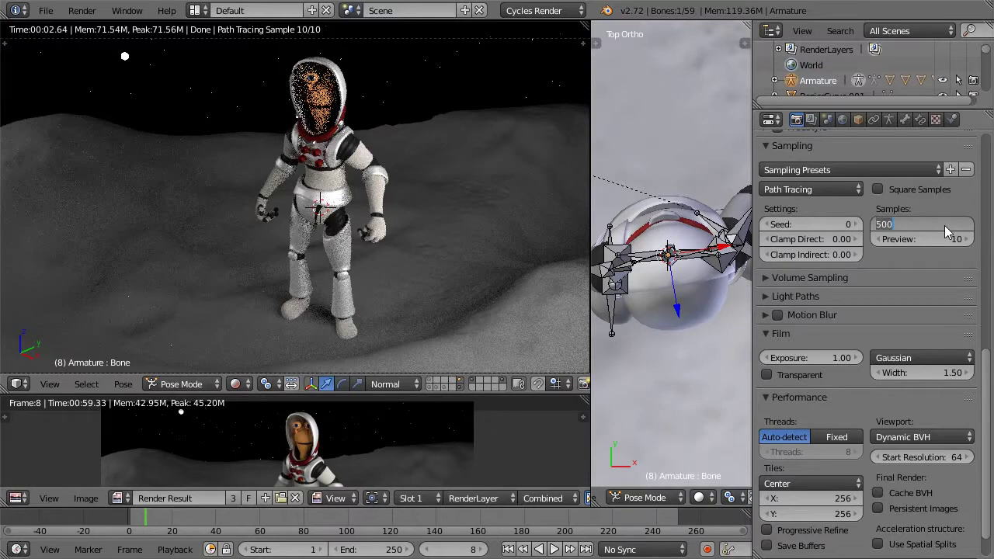
type("1200")
key("Return")
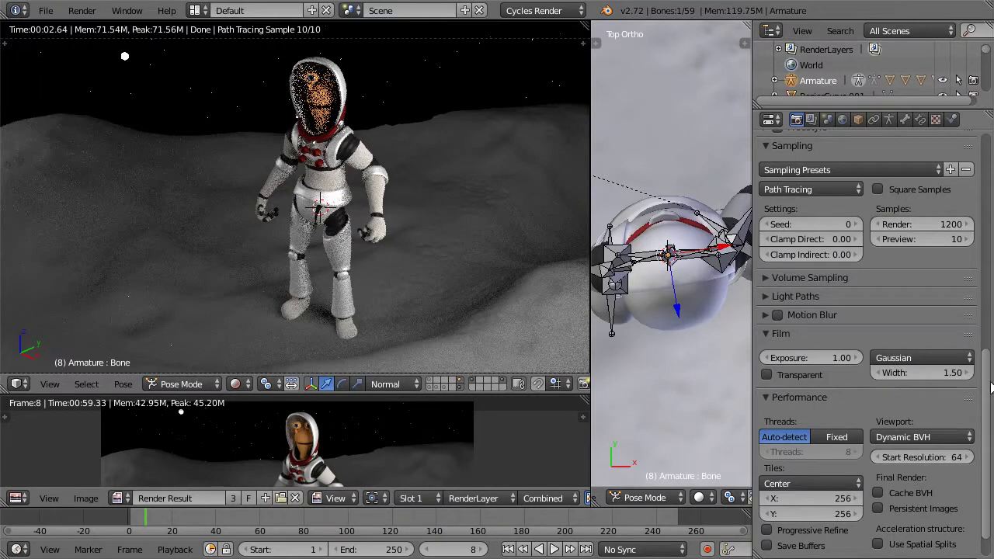
left_click_drag(989, 391, 990, 411)
scroll(989, 414, "up", 5)
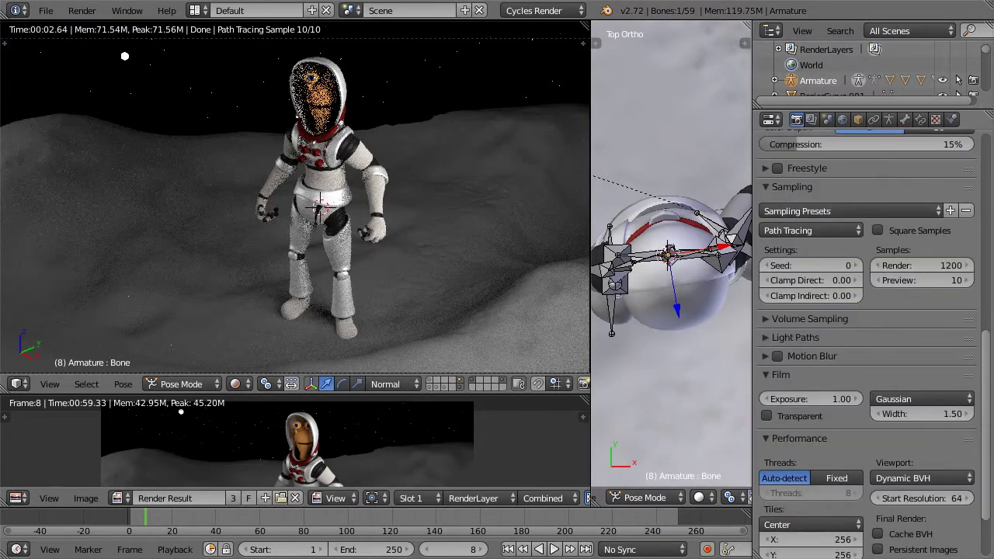
scroll(989, 247, "up", 10)
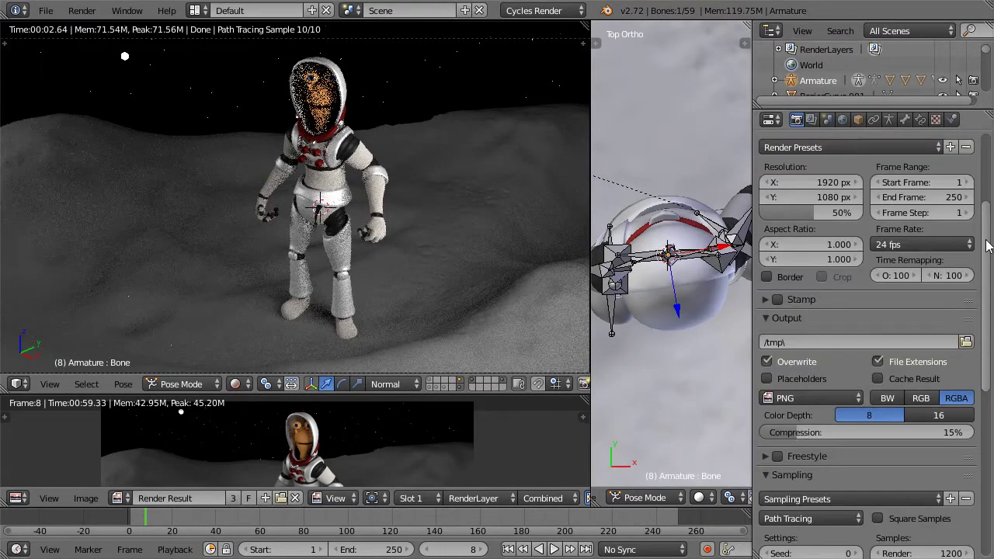
left_click_drag(988, 189, 989, 308)
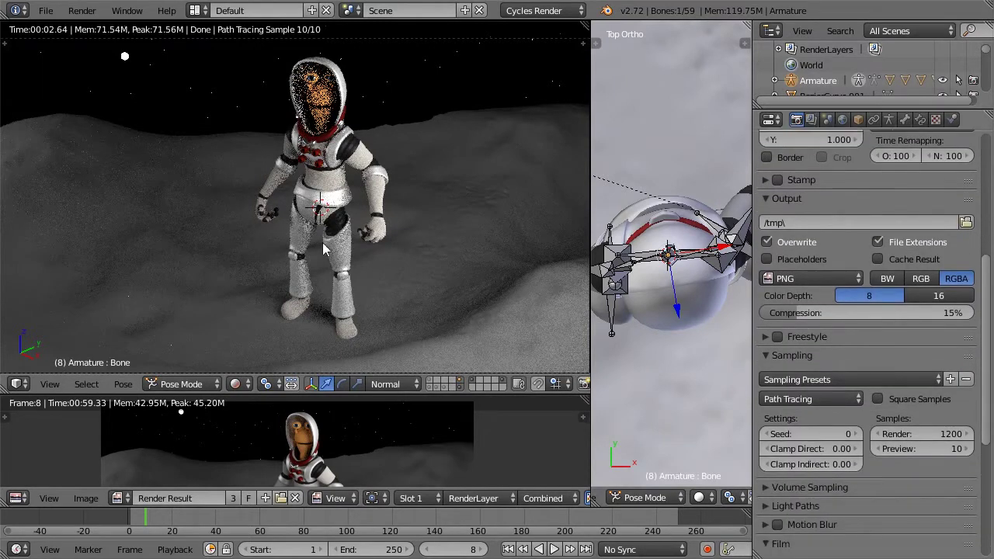
- Select the camera and set its depth of field to a focus distance of 0.02 and an aperture radius size of 0.01
scroll(652, 268, "down", 4)
scroll(652, 267, "down", 4)
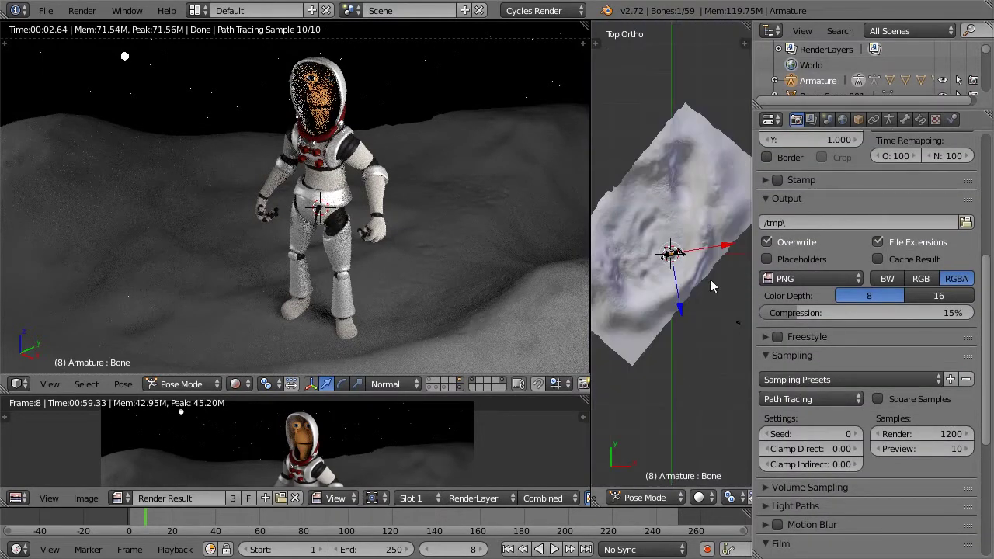
right_click(738, 325)
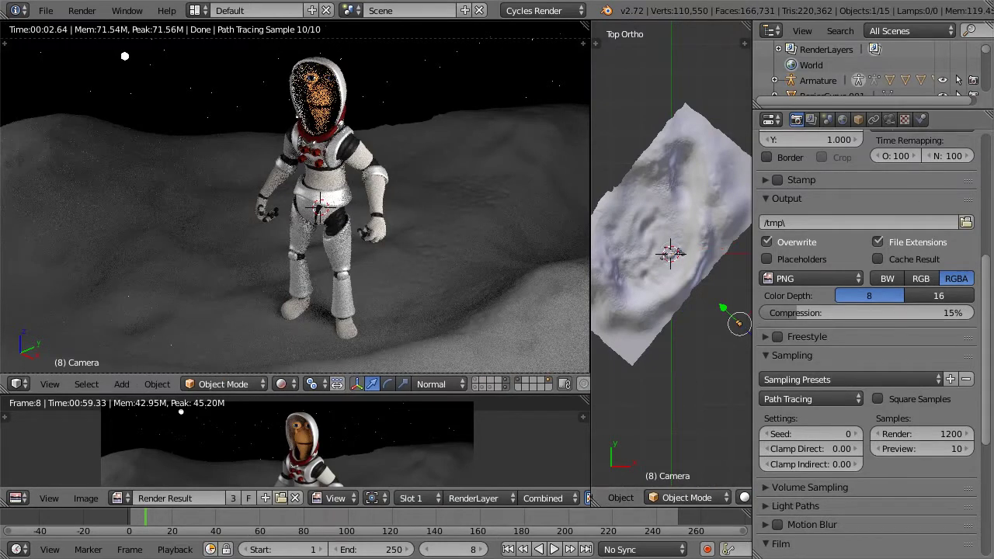
left_click(887, 121)
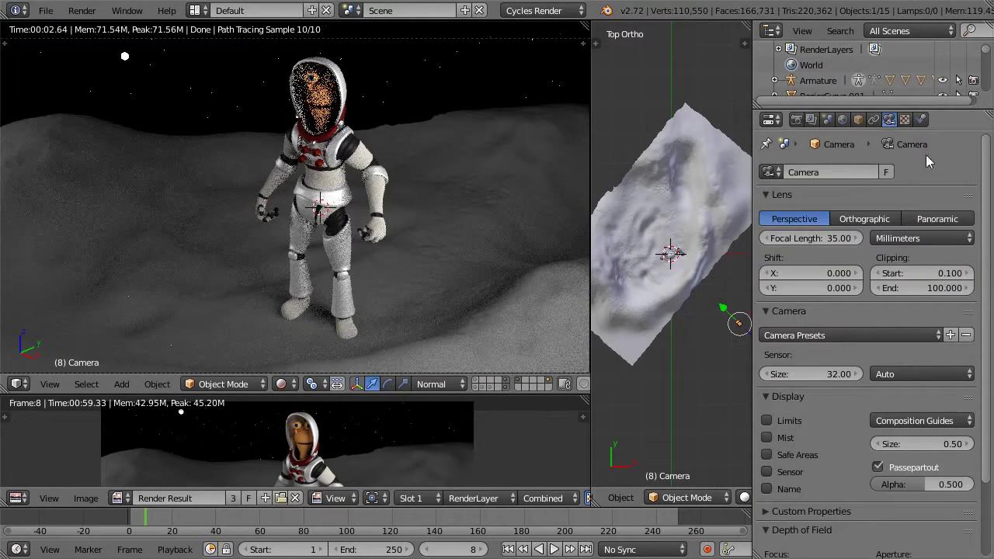
scroll(928, 161, "down", 3)
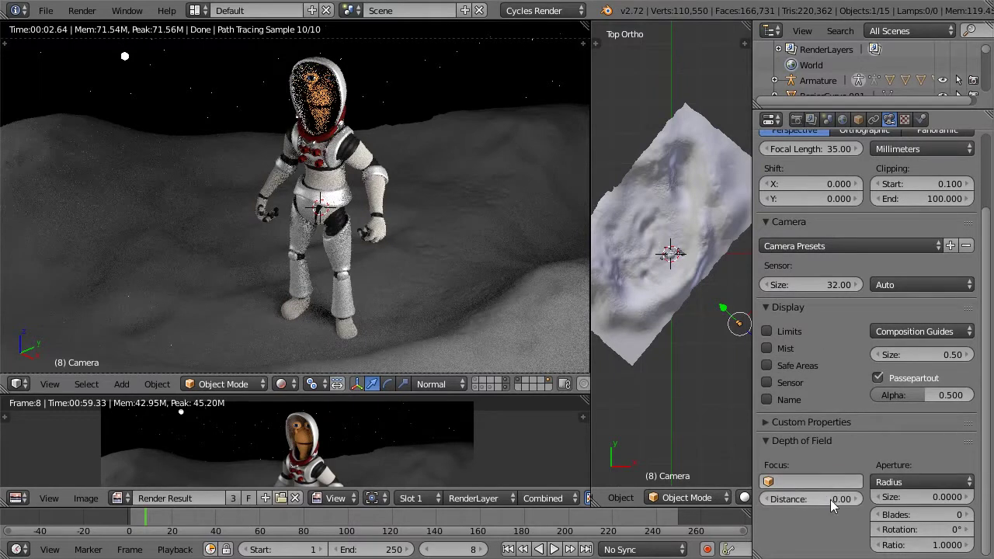
mouse_move(839, 505)
left_mouse_down()
mouse_move(857, 505)
mouse_move(837, 504)
left_mouse_up()
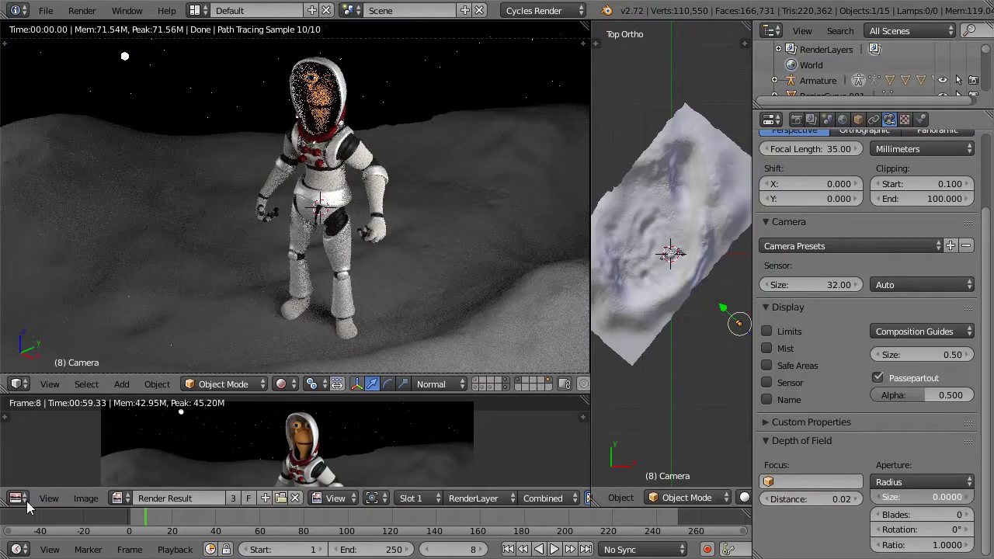
left_click(921, 481)
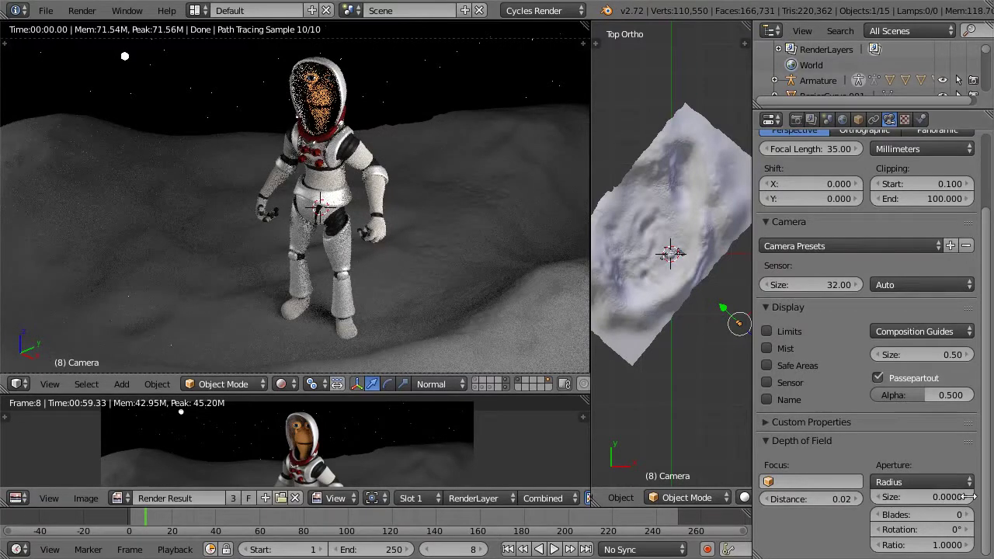
left_click(948, 498)
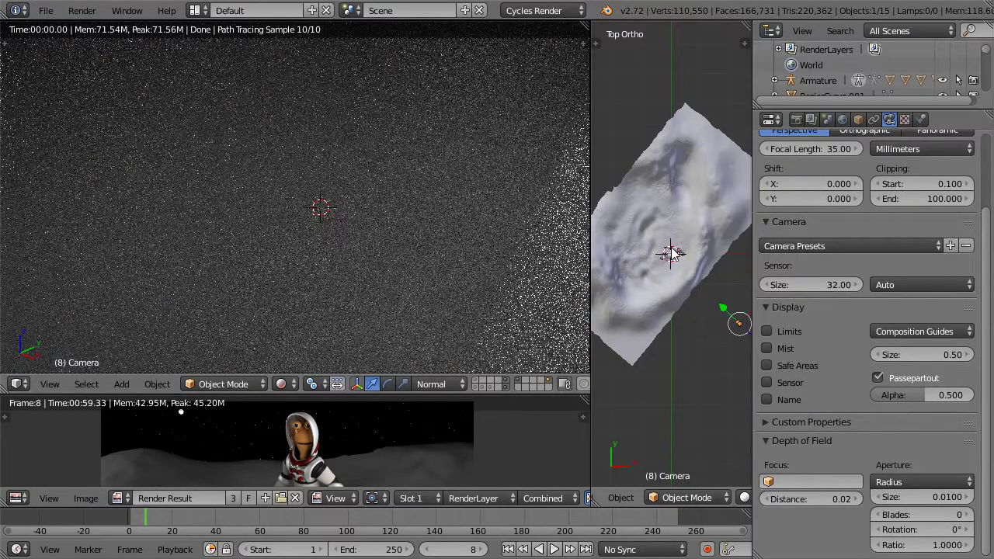
- Add an empty at the 3D cursor by the astronaut and check its placement from an angled view
scroll(674, 252, "up", 4)
scroll(674, 252, "up", 2)
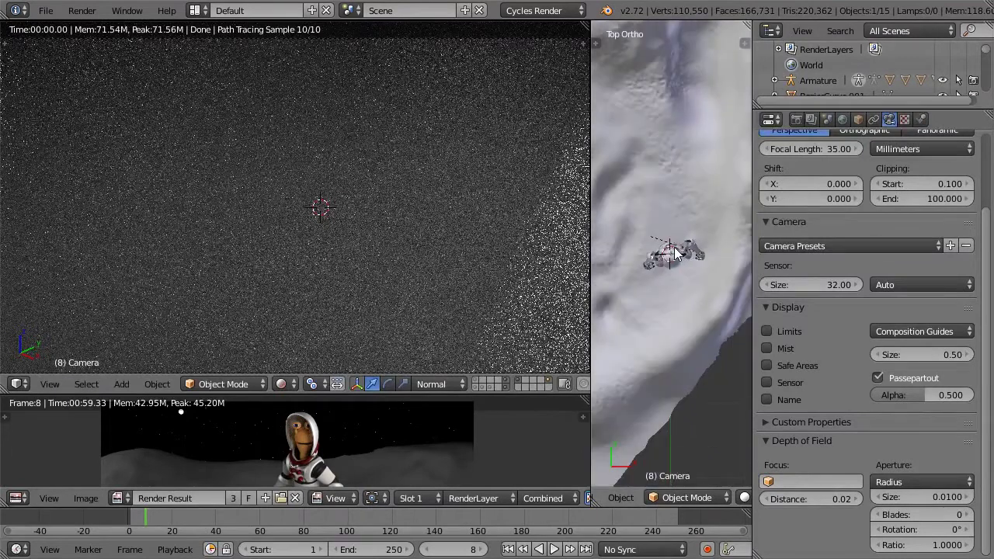
key("shift+a")
mouse_move(674, 249)
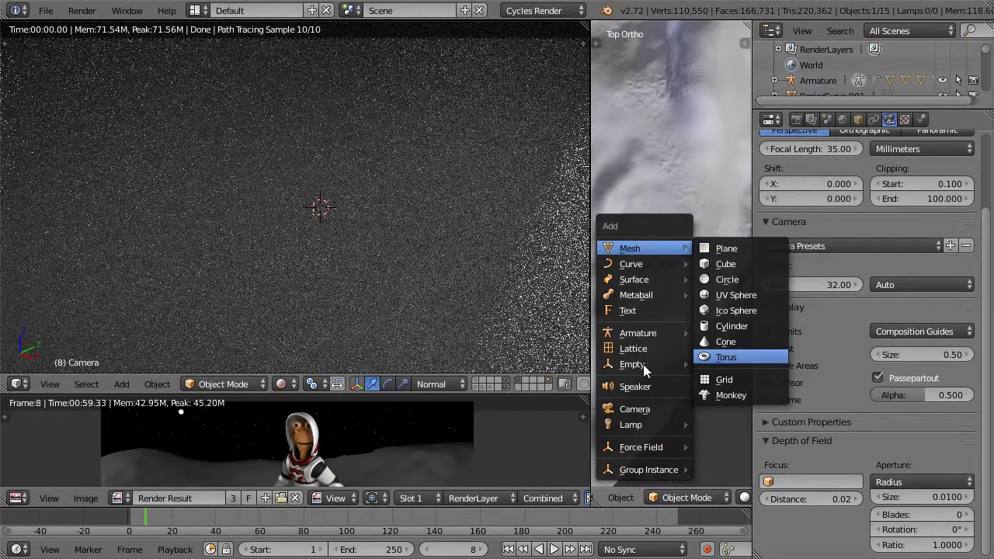
mouse_move(635, 364)
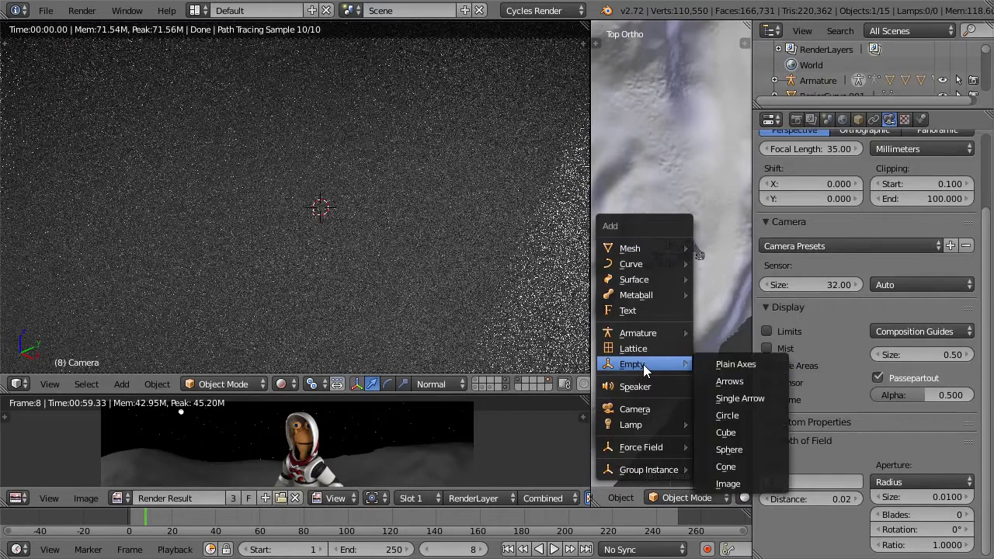
left_click(740, 378)
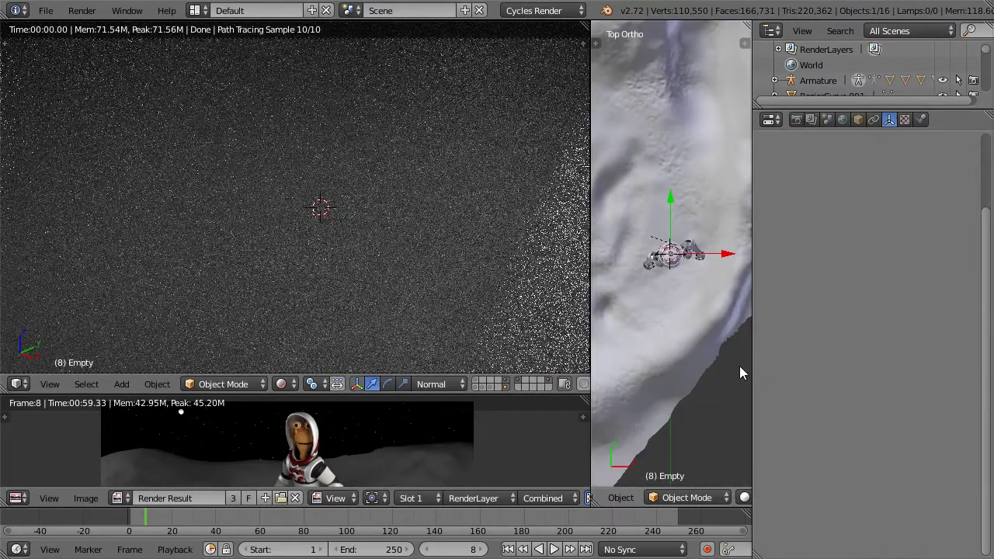
middle_click_drag(713, 324, 630, 178)
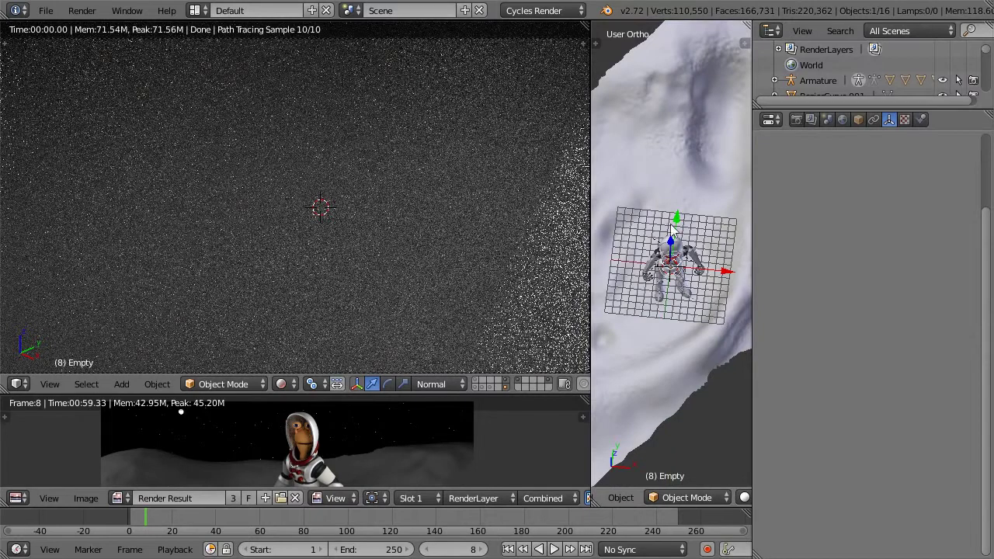
middle_click_drag(623, 119, 738, 288)
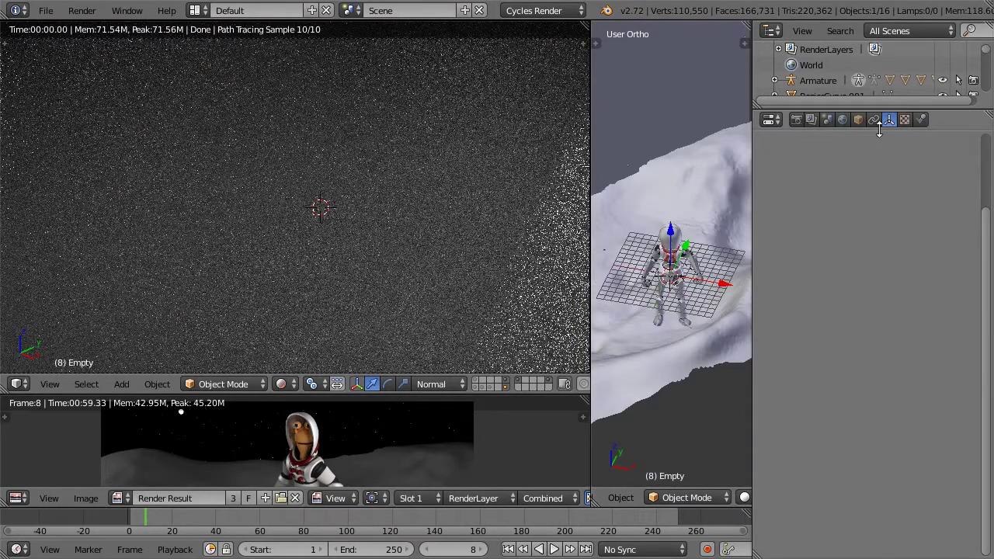
- Select the camera and set its depth of field focus object to Empty
scroll(635, 260, "down", 4)
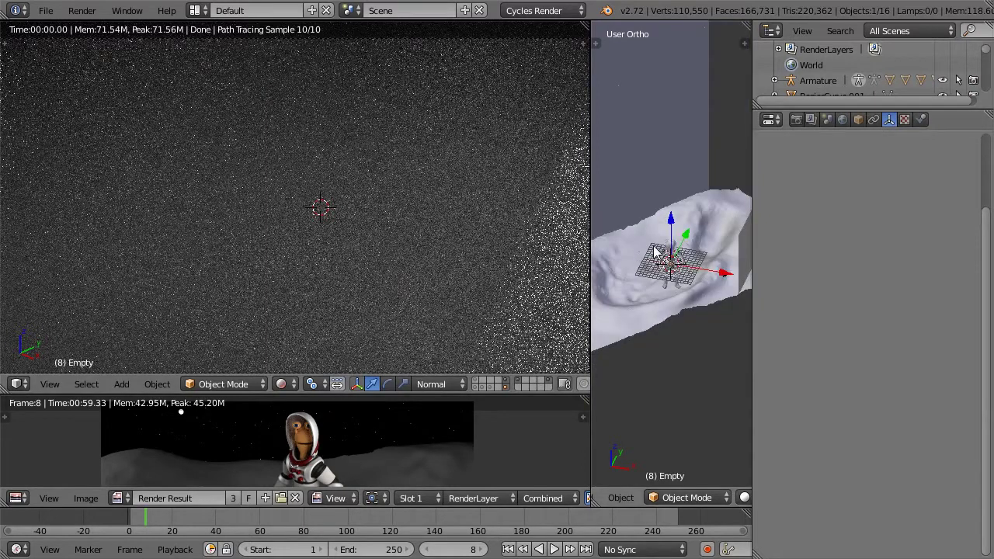
middle_click_drag(655, 253, 694, 242)
right_click(697, 270)
right_click(697, 270)
scroll(831, 67, "down", 4)
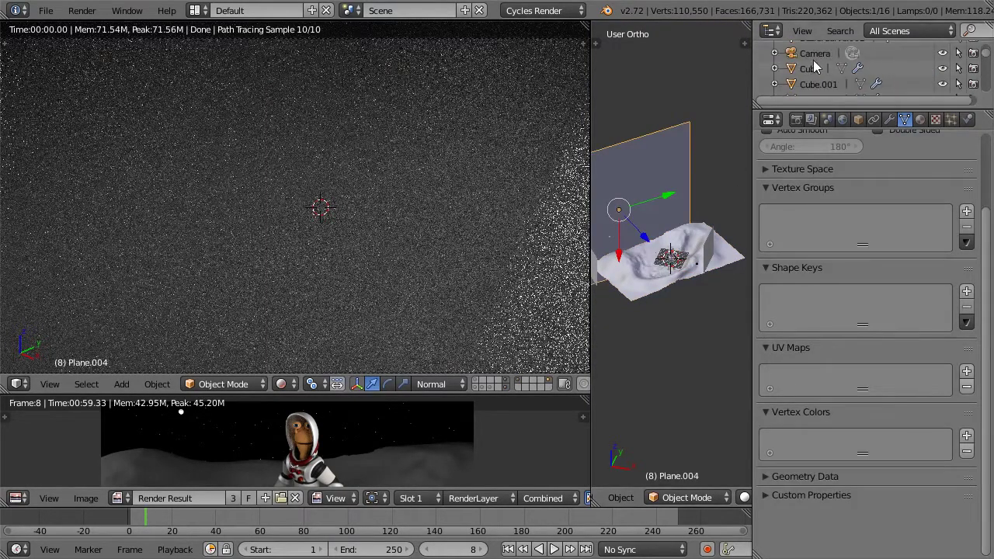
left_click(814, 54)
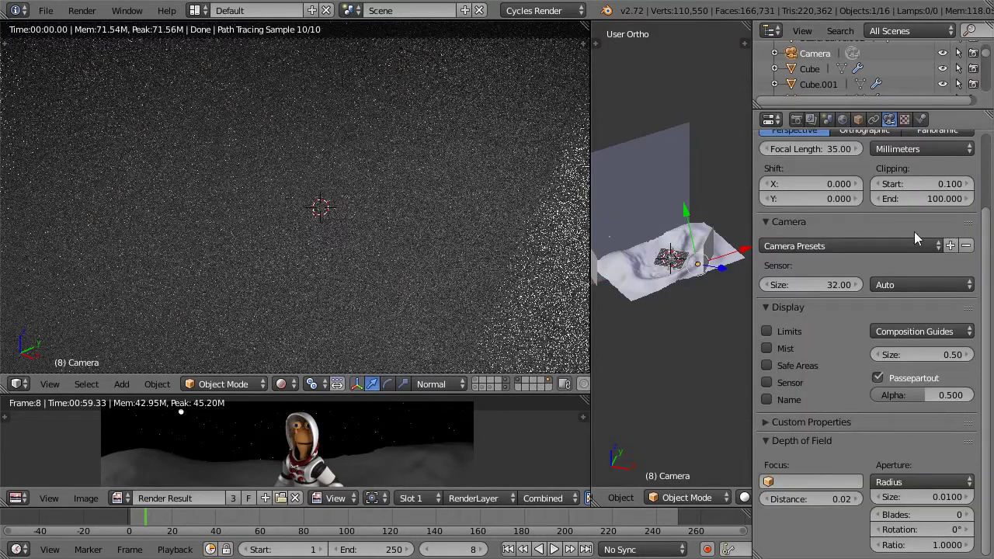
left_click(818, 483)
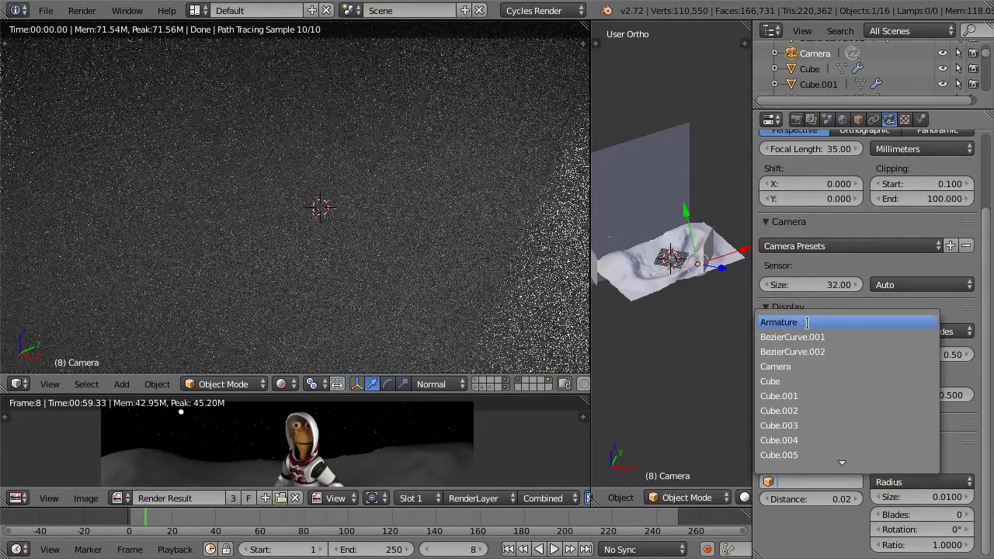
scroll(803, 367, "down", 20)
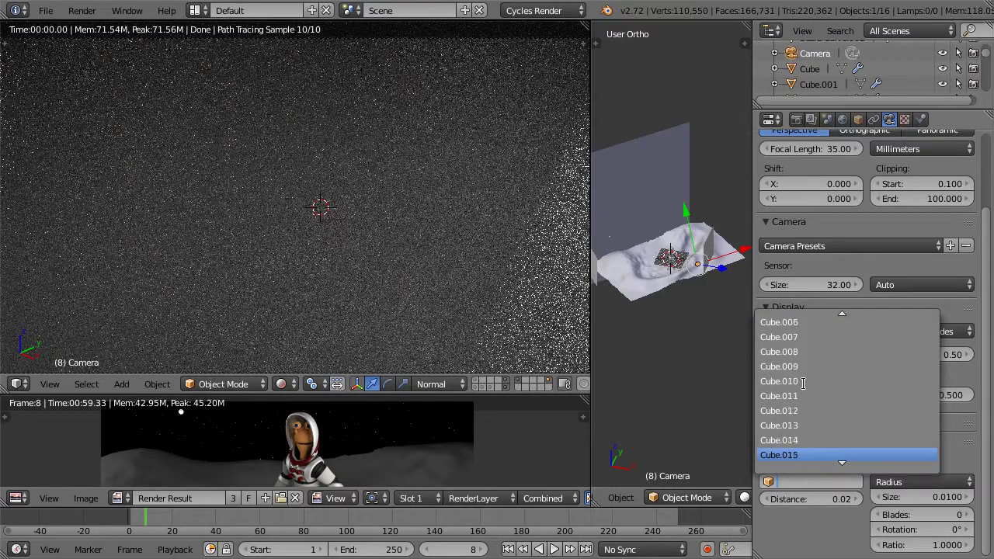
type("emp")
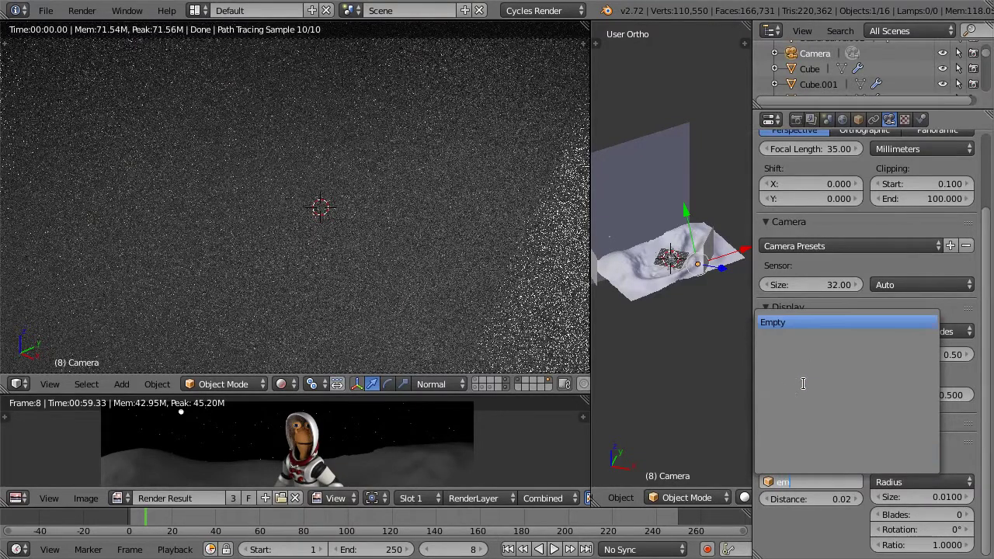
key("Return")
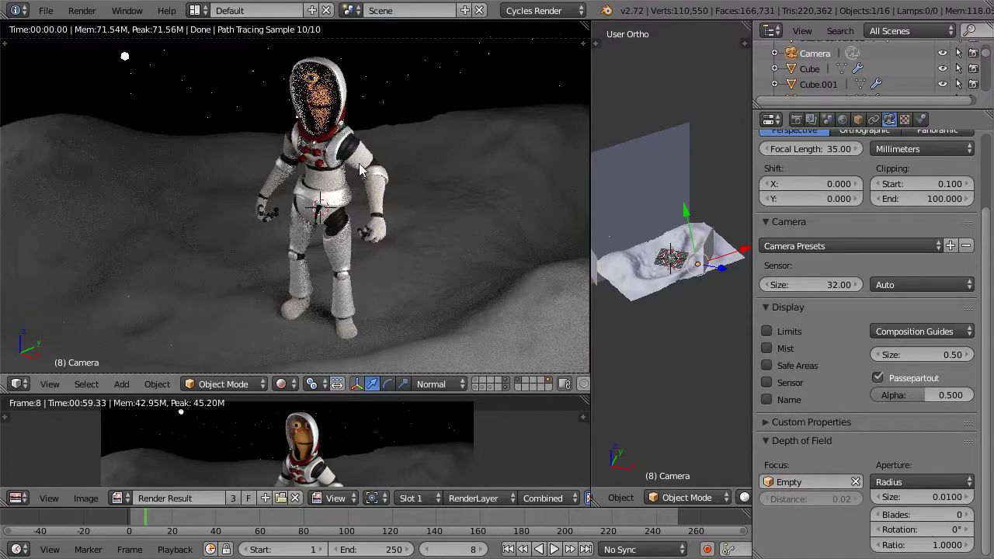
key("KP_0")
key("Home")
- Try aperture radius sizes of 0.02, 0.03 and 1 on the camera and compare the blur in the camera view
left_click(955, 501)
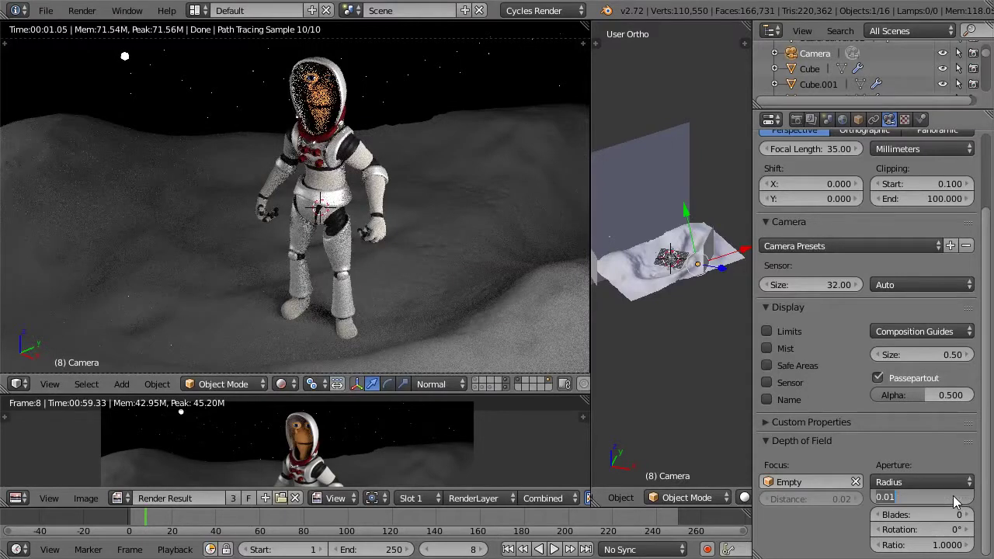
key("Return")
left_click(965, 498)
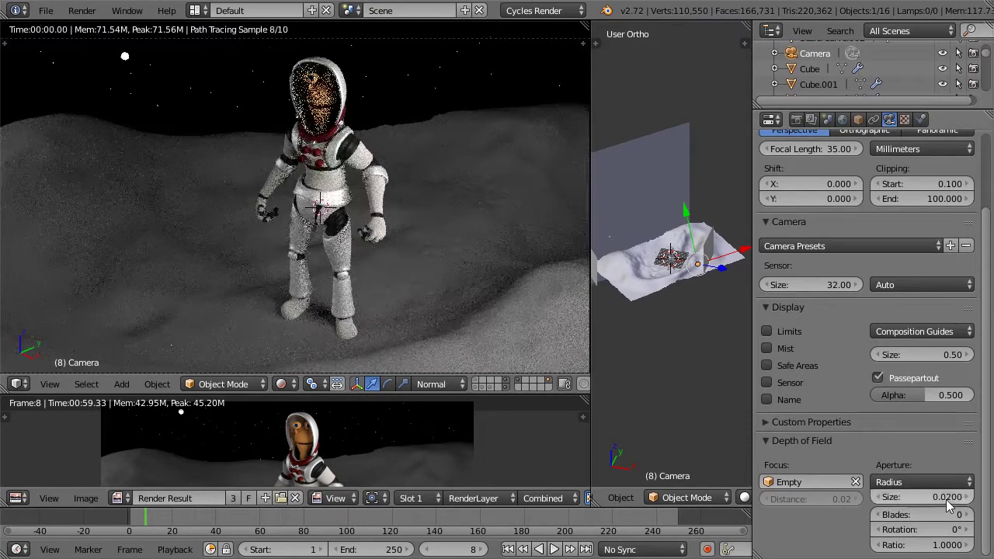
left_click(968, 497)
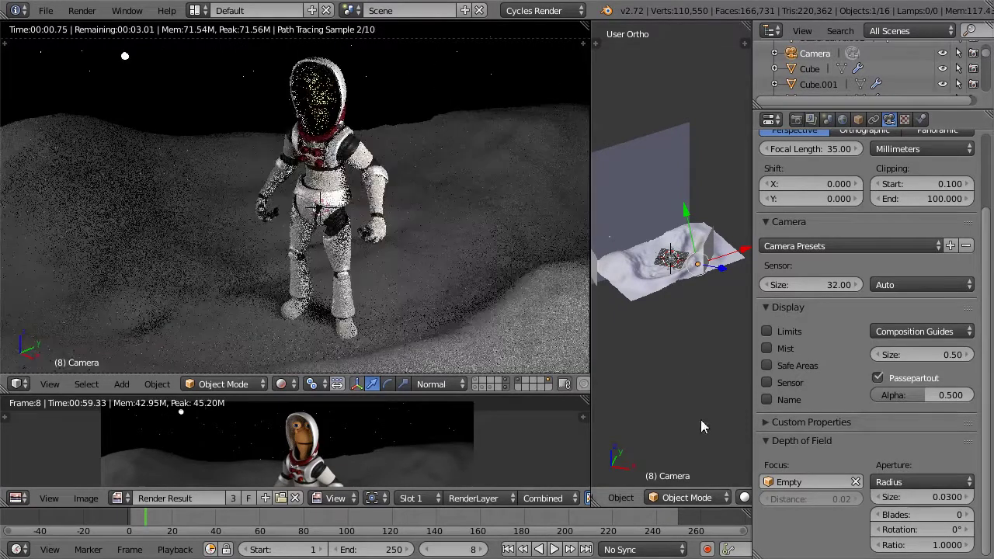
left_click(929, 500)
type("1")
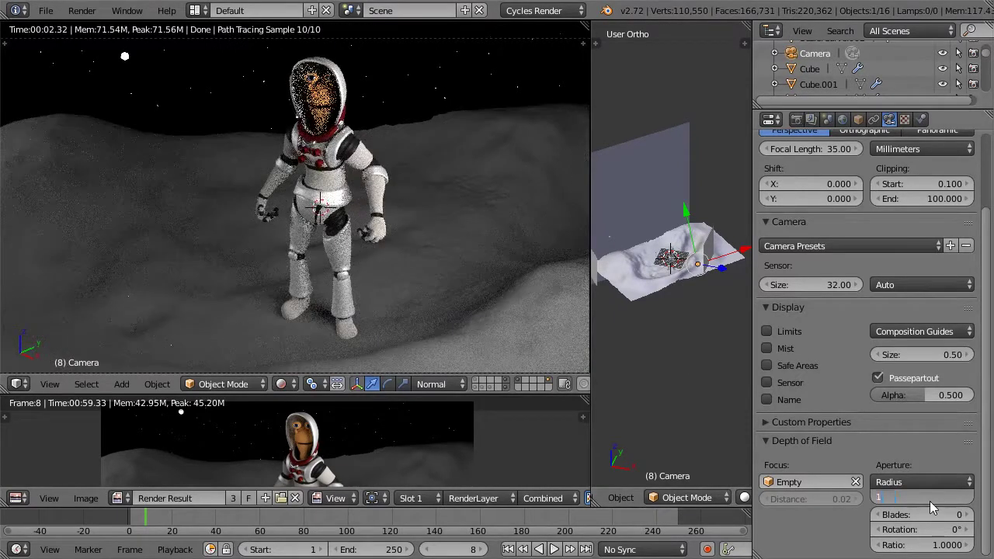
key("Return")
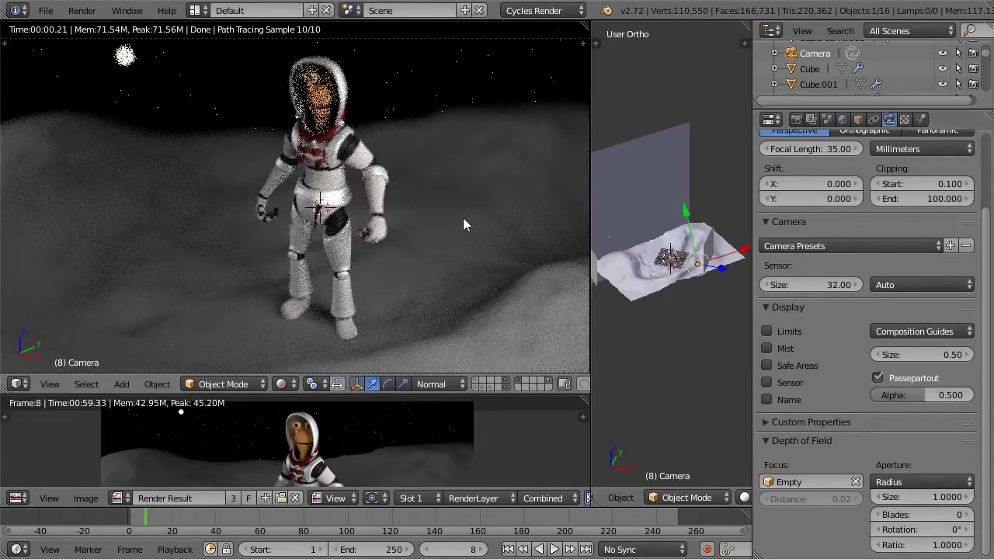
key("KP_0")
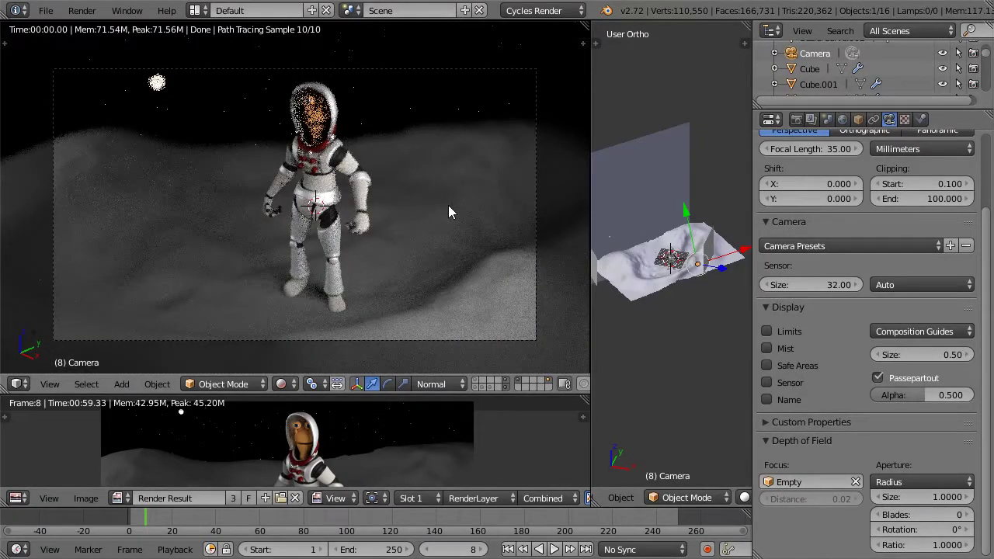
- Try aperture radius sizes of 0.05 and 0.5 on the camera's depth of field
left_click(939, 499)
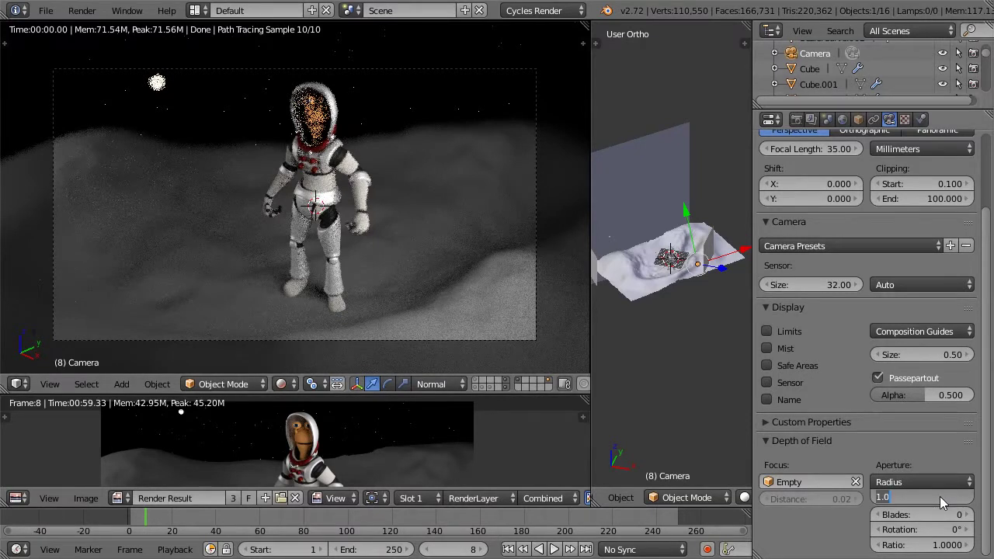
type(".05")
key("Return")
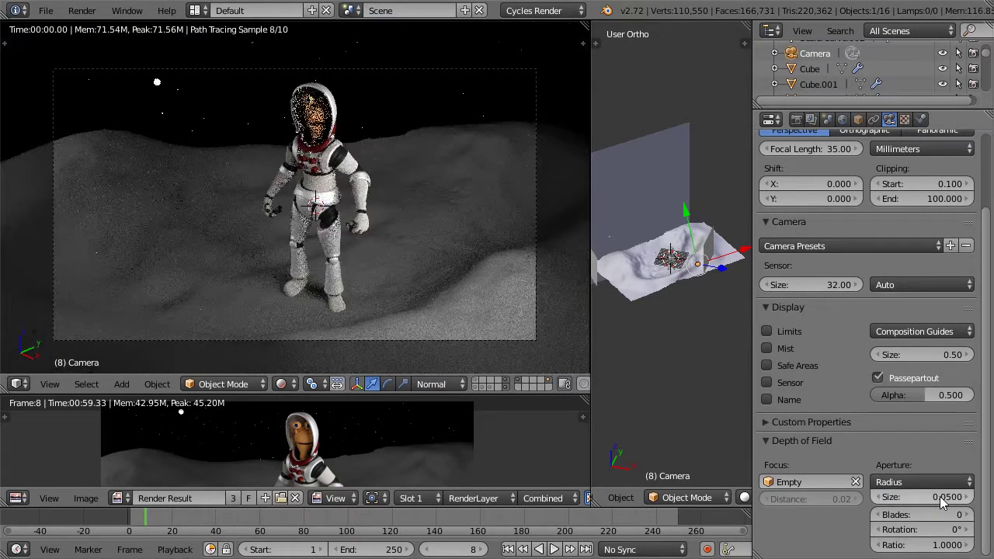
left_click(939, 496)
key("BackSpace")
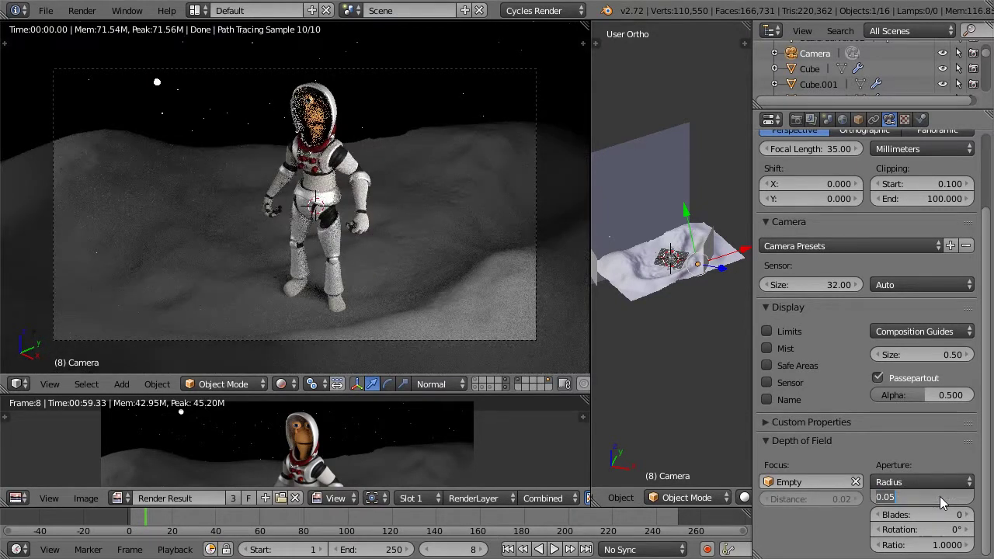
type(".5")
key("Return")
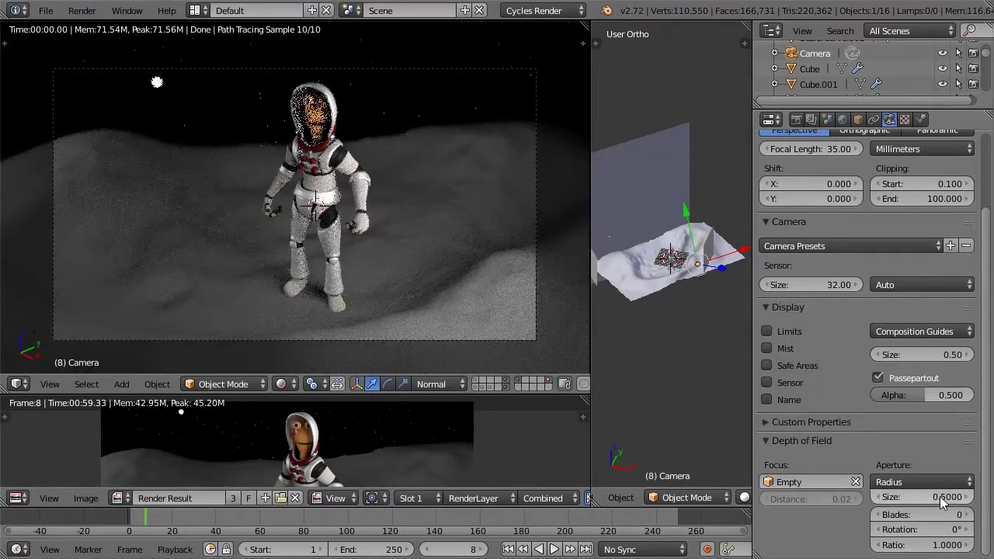
- Try aperture radius sizes of 0.08 and 0.1 and examine the astronaut in the rendered preview
left_click(939, 496)
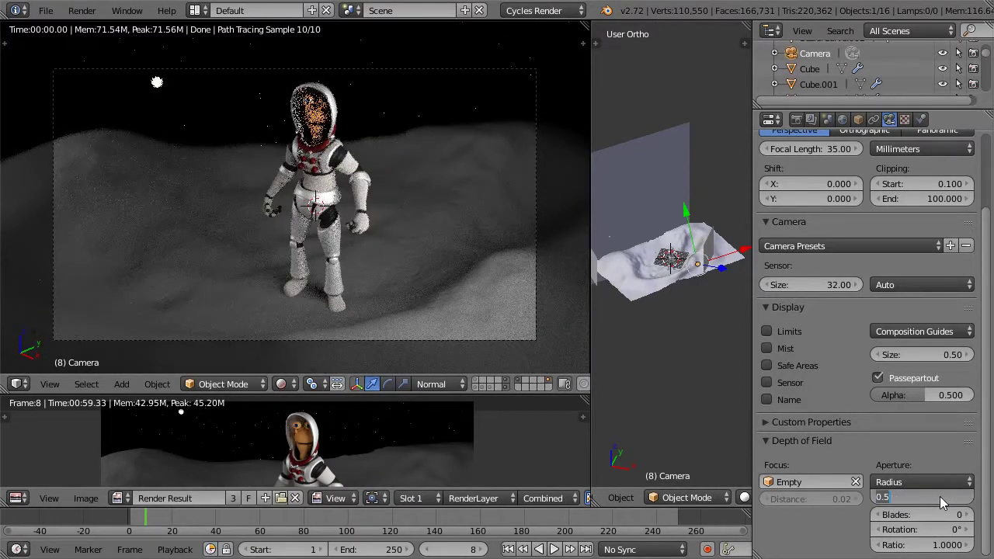
type(".08")
key("Return")
left_click(939, 497)
type(".1")
key("Return")
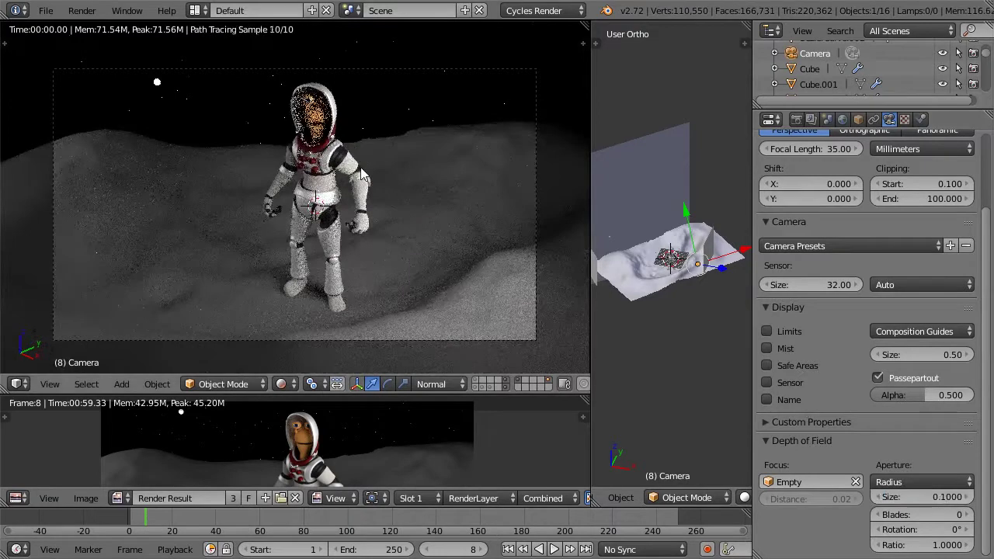
scroll(373, 262, "up", 1)
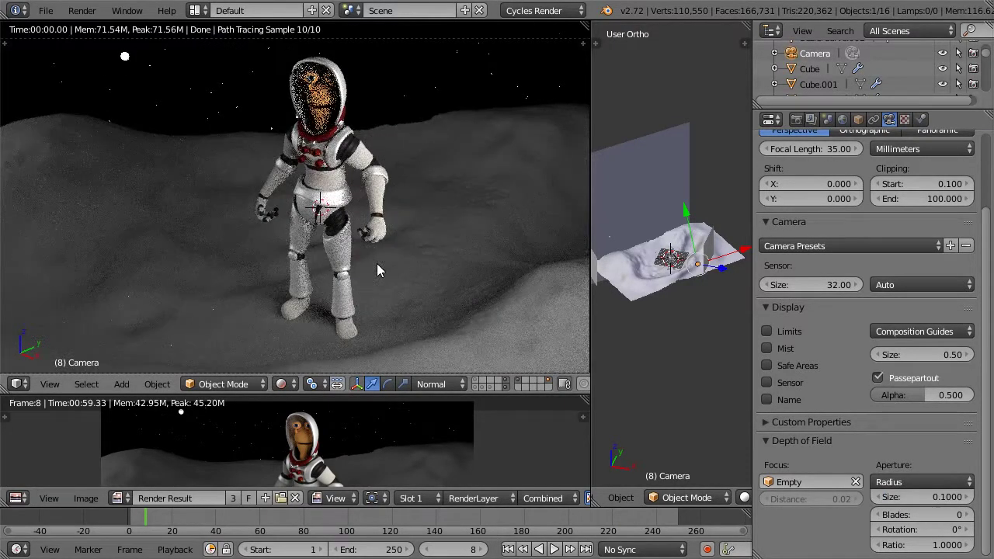
scroll(377, 269, "down", 1)
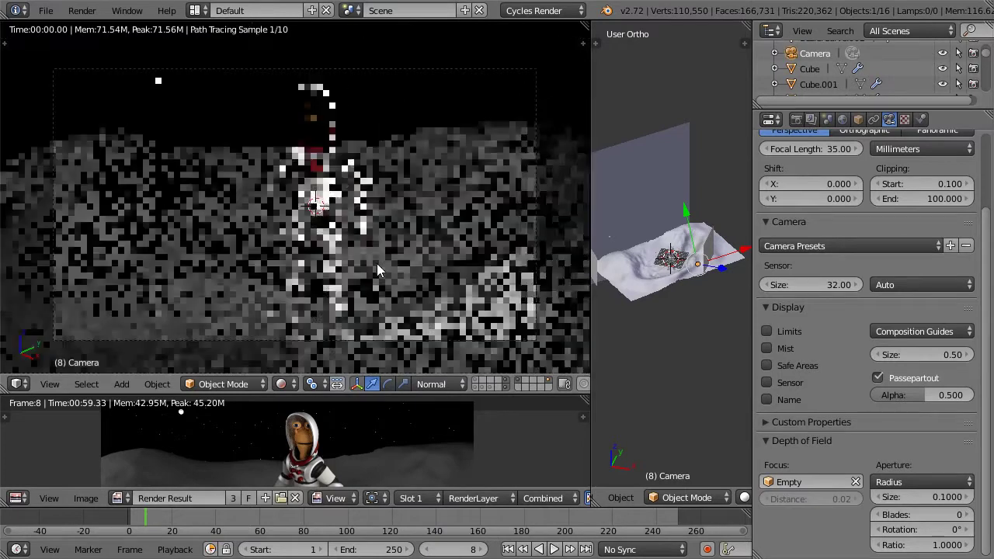
- Set the camera's aperture radius size to 0.05 and check the whole camera frame
left_click(948, 496)
type("0.05")
key("Return")
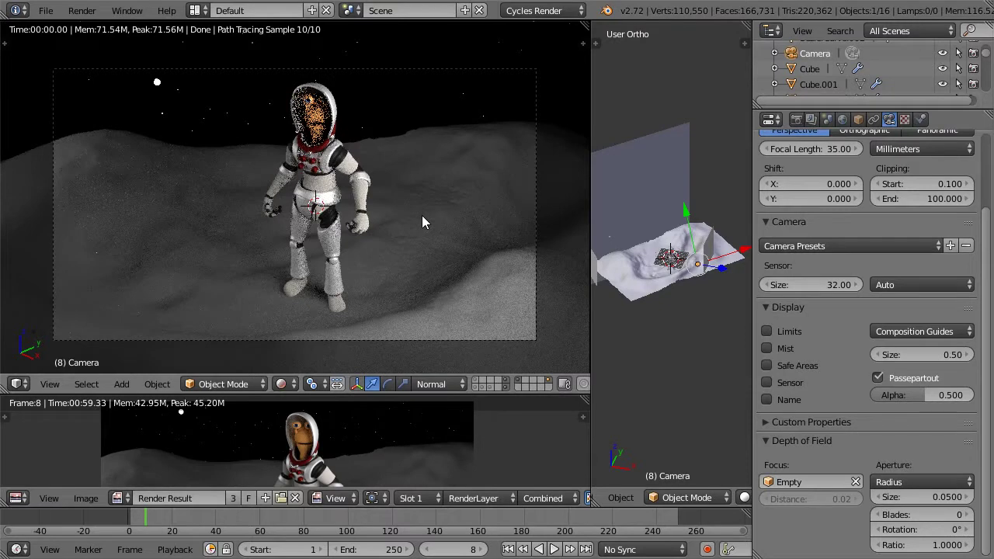
scroll(421, 215, "down", 1)
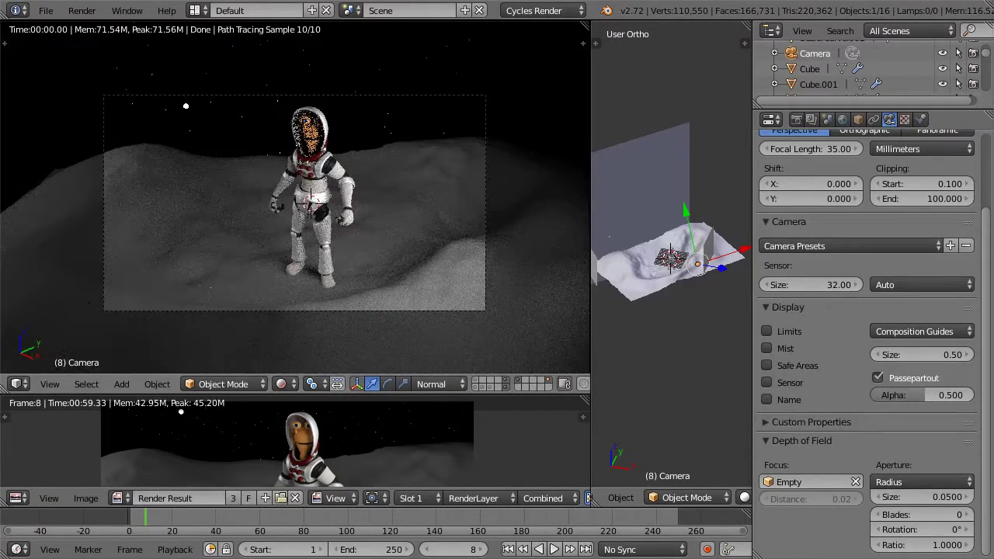
- Set the render resolution percentage to 100% of 1920 × 1080 px
scroll(987, 163, "up", 3)
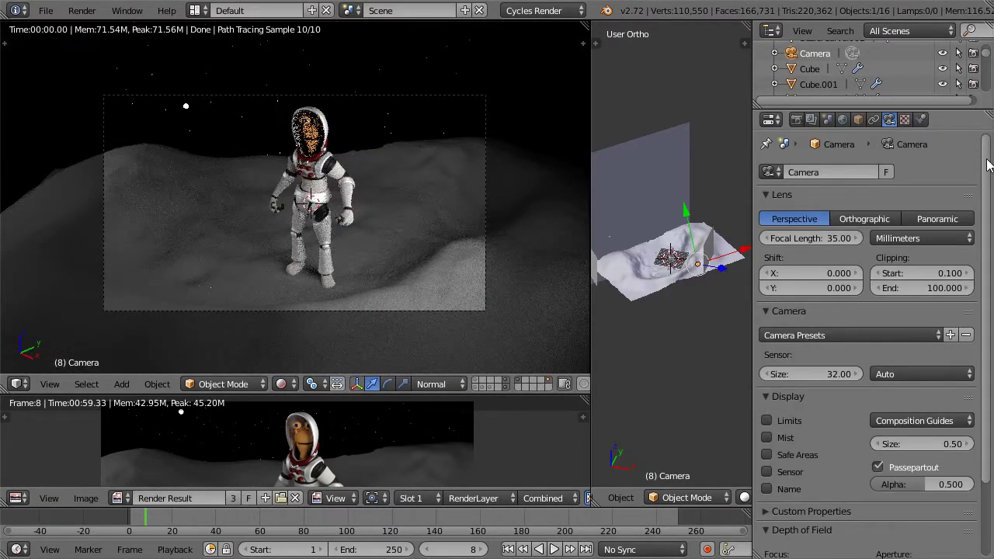
left_click(796, 120)
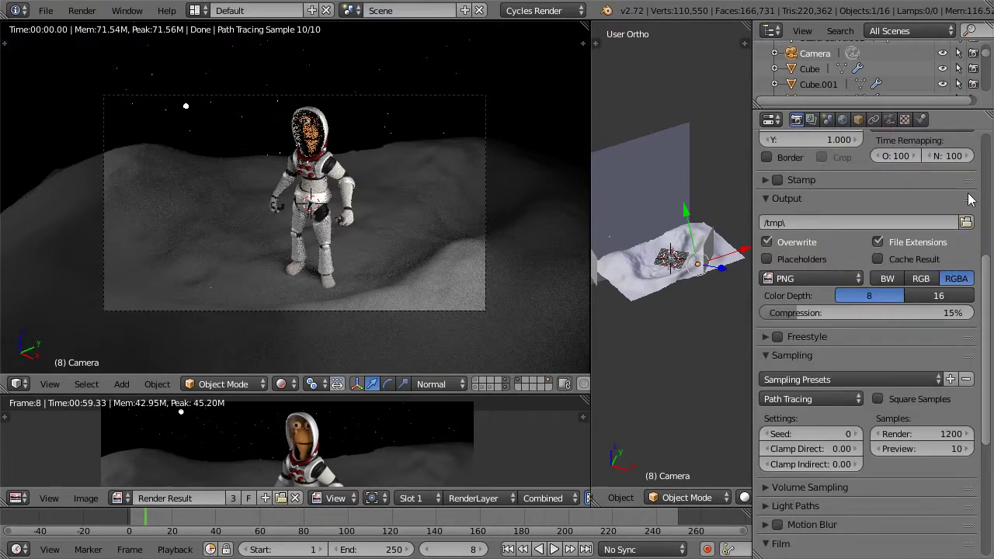
scroll(989, 208, "up", 8)
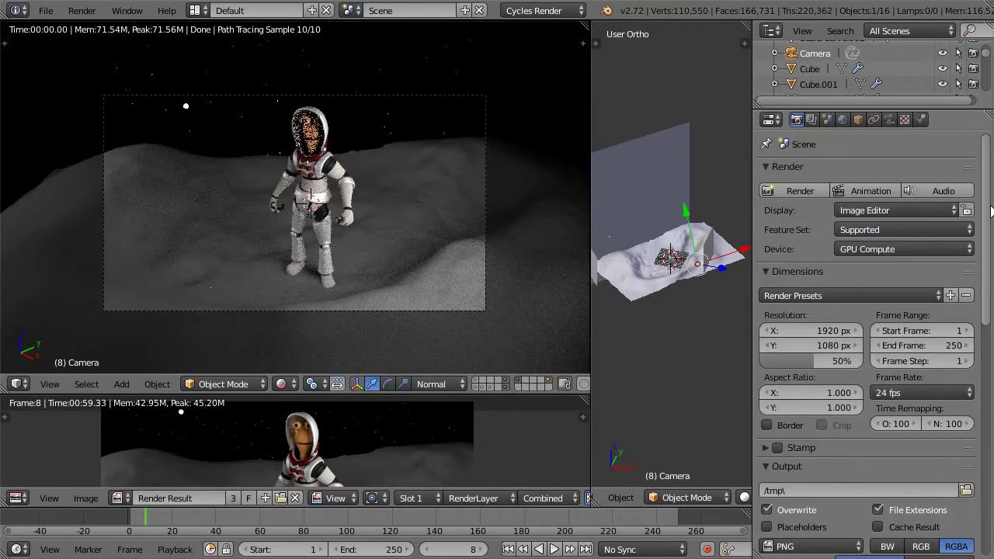
scroll(990, 210, "down", 1)
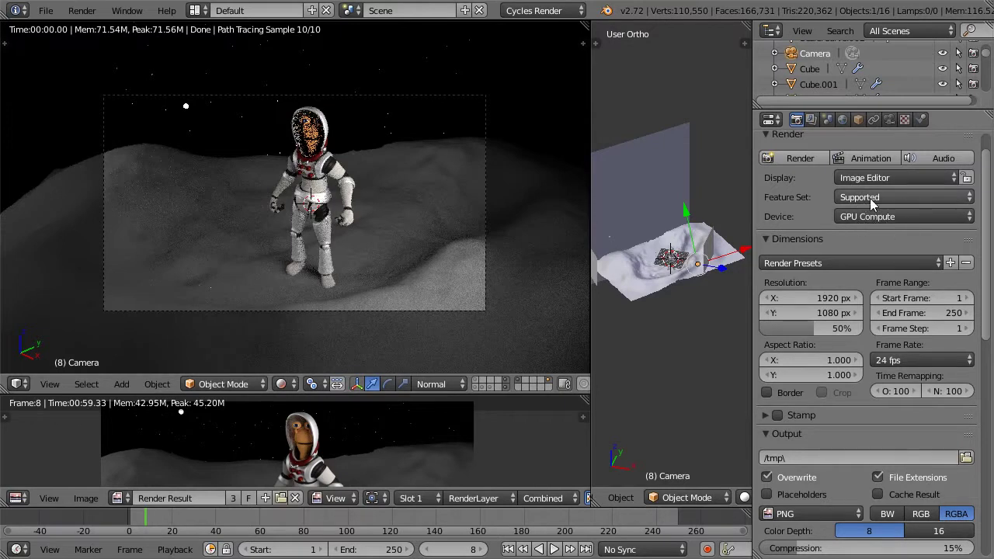
left_click(938, 196)
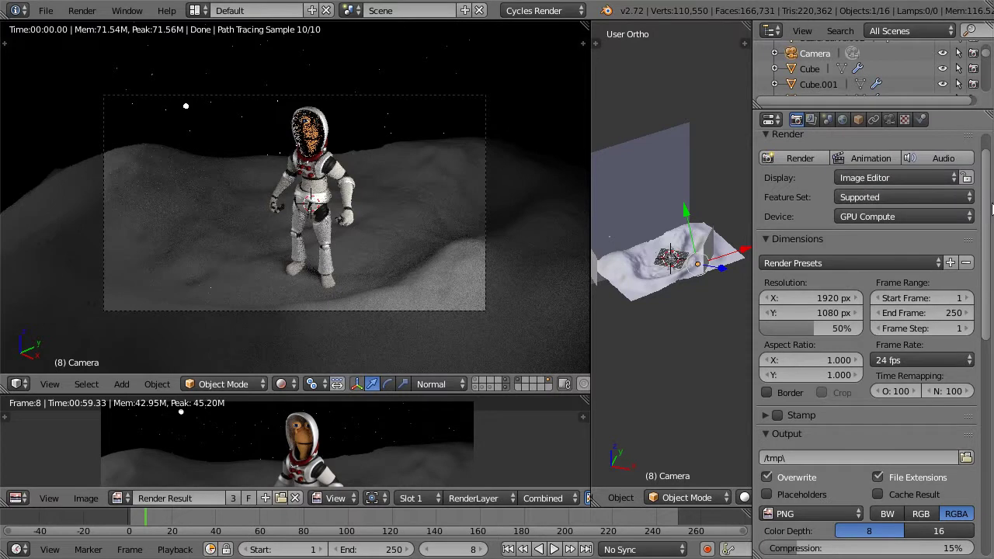
scroll(990, 225, "down", 1)
scroll(991, 227, "down", 1)
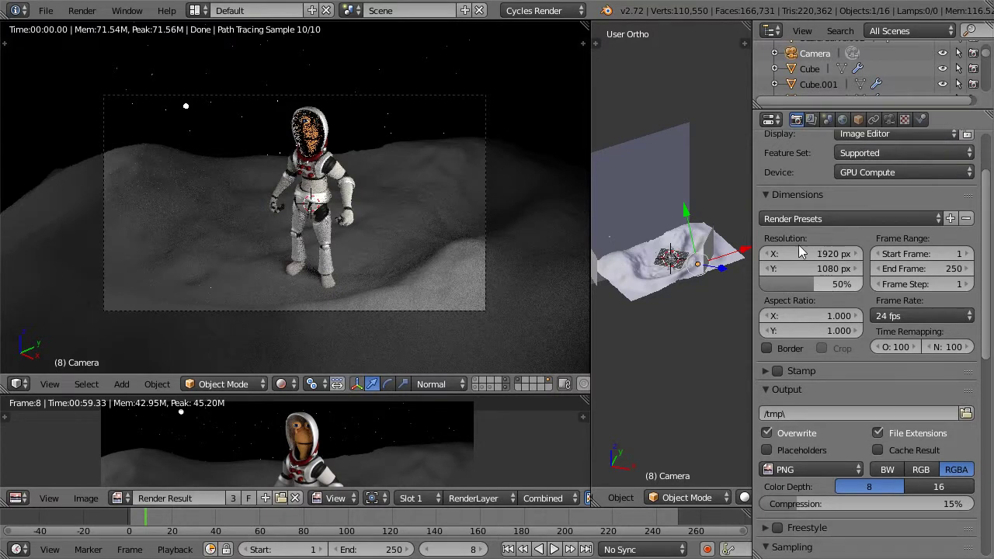
left_click_drag(810, 283, 921, 291)
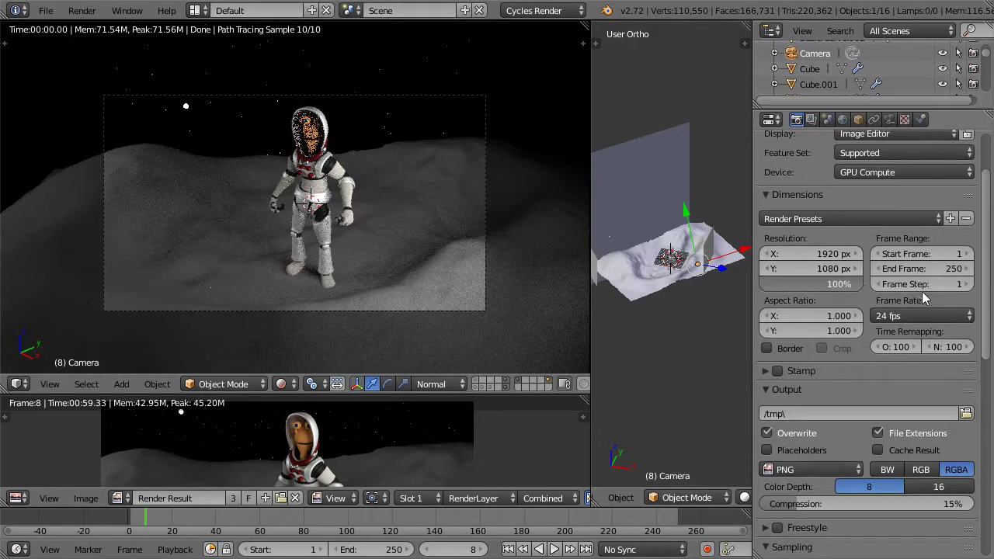
- Try the Final and Preview sampling presets, switching between them in the render sampling settings
left_click_drag(991, 280, 991, 383)
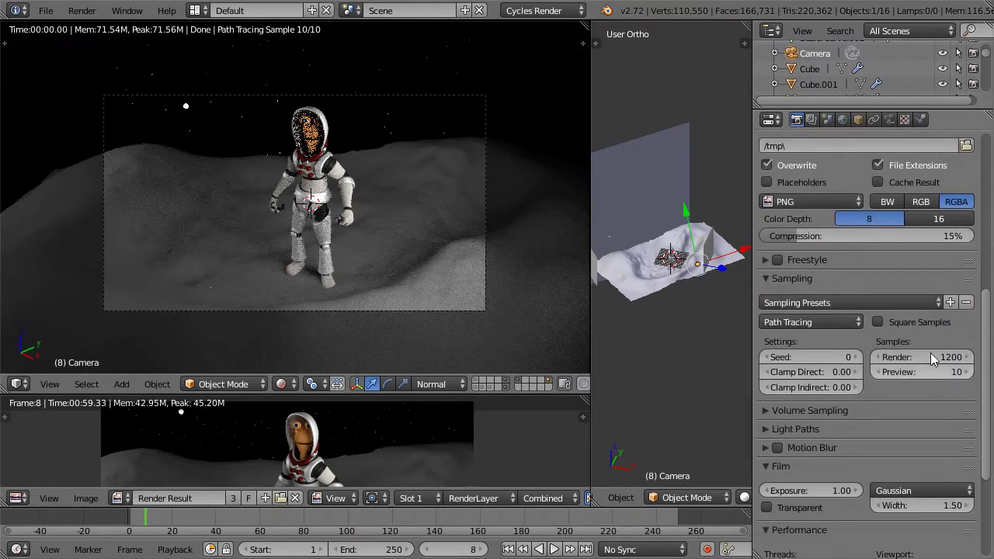
left_click_drag(989, 425, 990, 458)
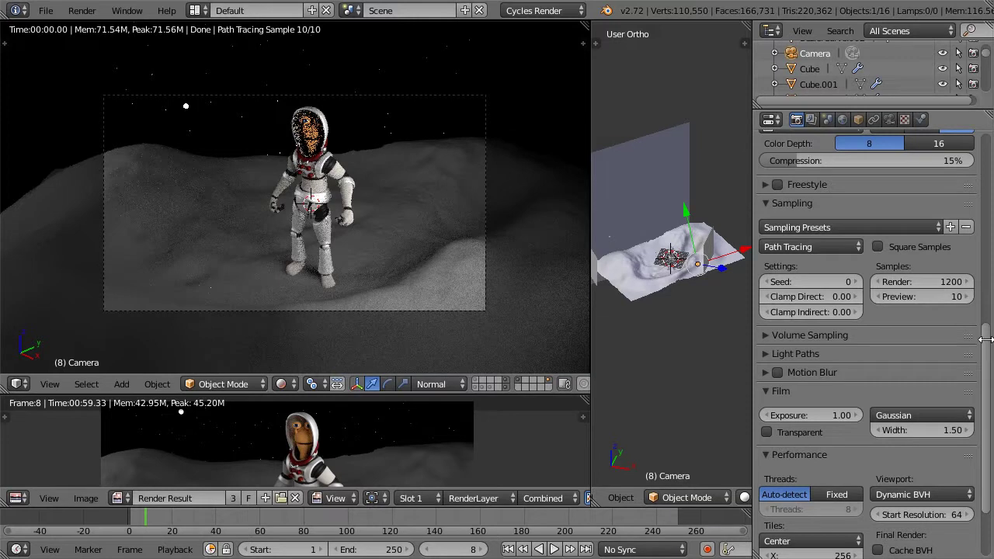
left_click_drag(989, 341, 989, 320)
left_click(915, 285)
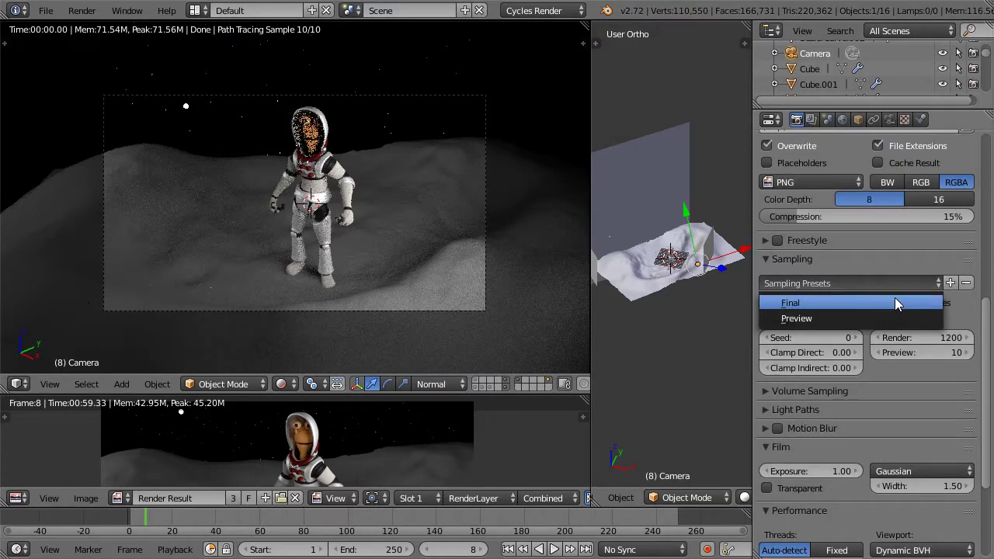
left_click(894, 300)
left_click(902, 284)
left_click(894, 316)
left_click(899, 284)
left_click(894, 305)
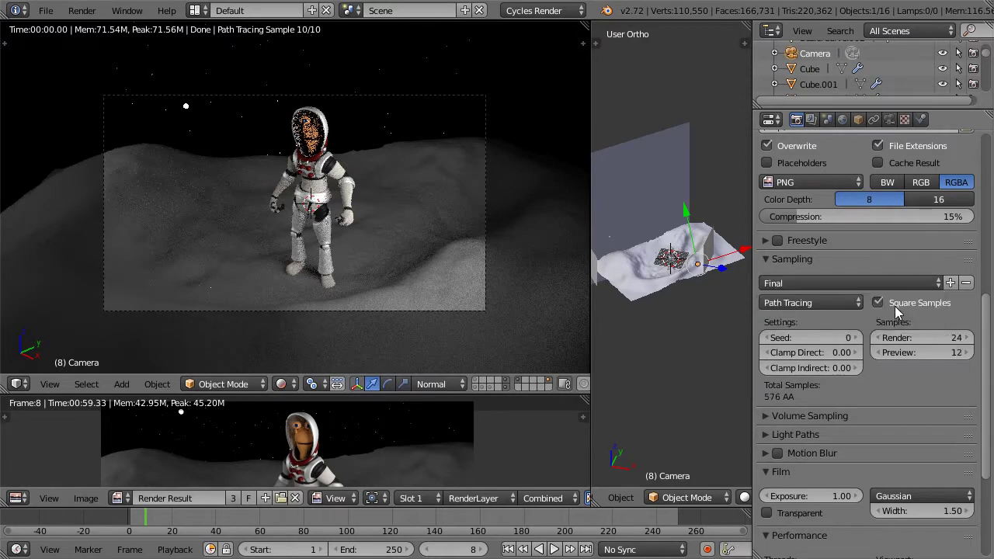
- Apply the Preview sampling preset and set the render samples to 1200
left_click(893, 281)
left_click(880, 318)
left_click(940, 338)
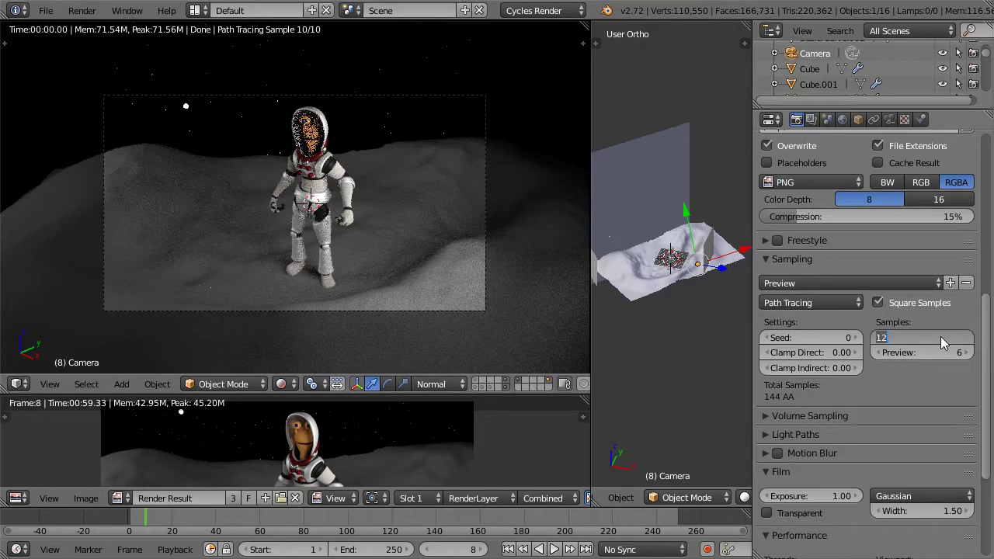
key("Return")
left_click(941, 338)
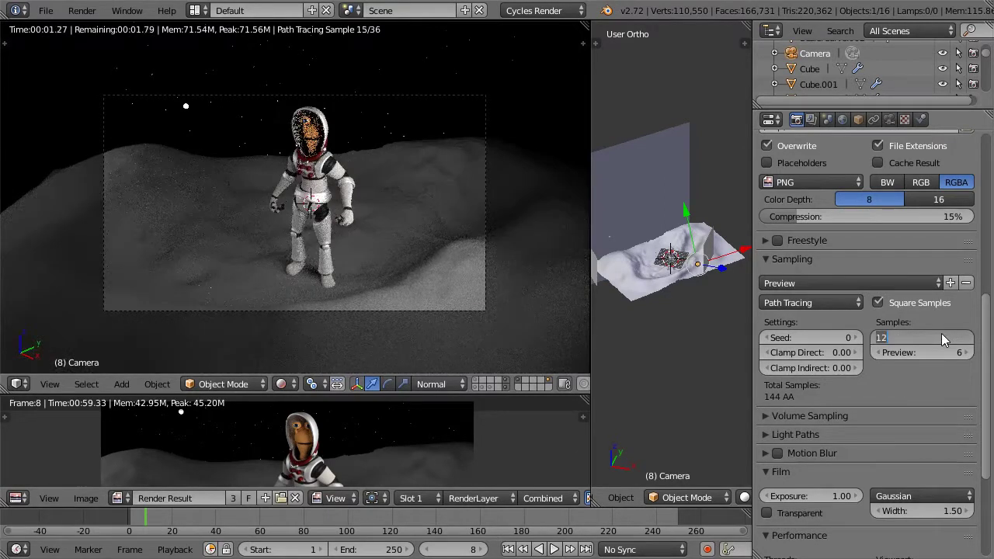
type("1200")
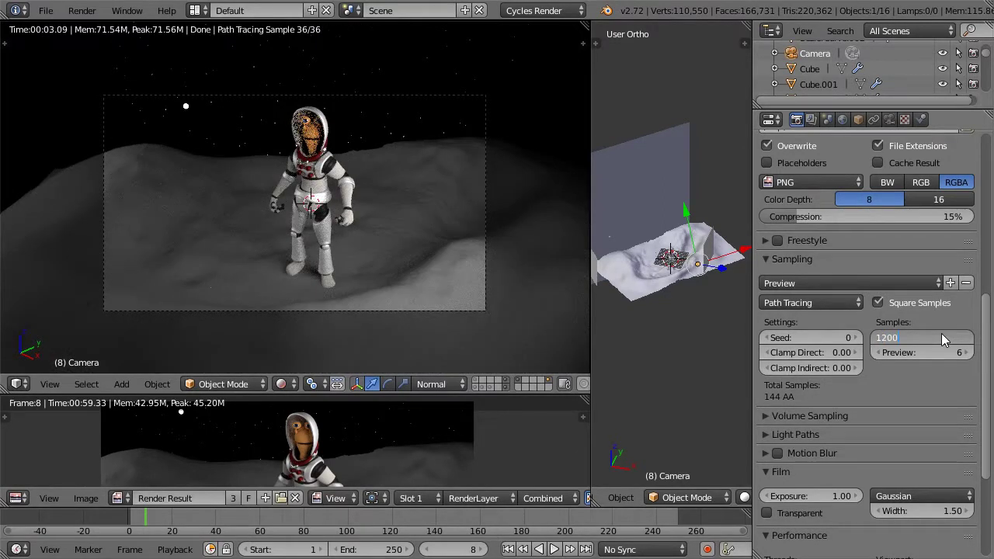
key("Return")
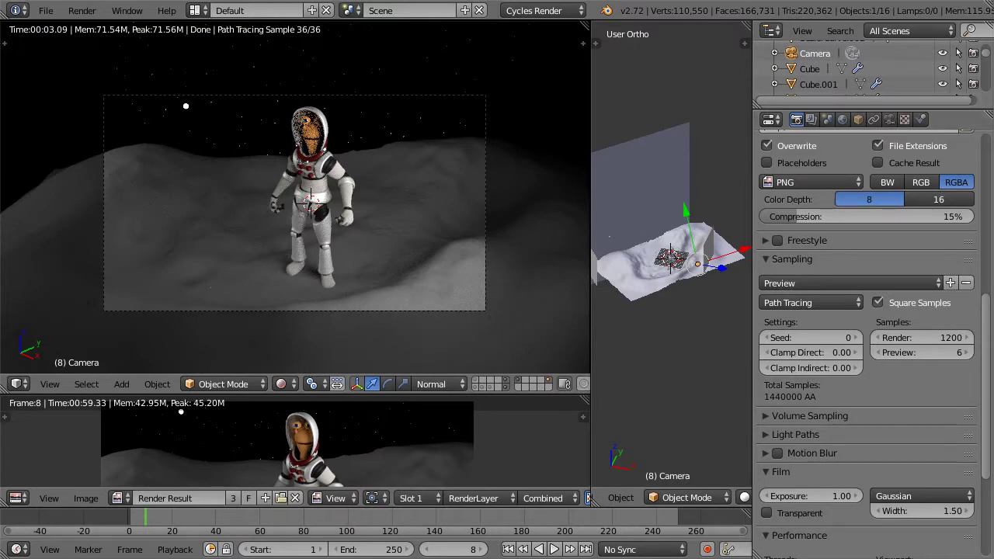
- Enlarge the render result area and bring the performance tile settings into view
left_click_drag(295, 394, 295, 251)
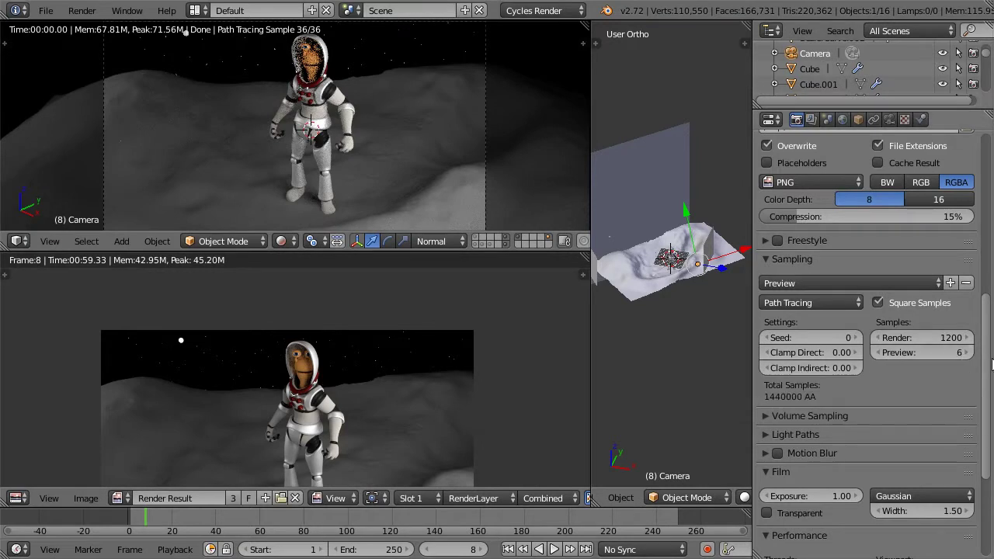
scroll(991, 365, "down", 5)
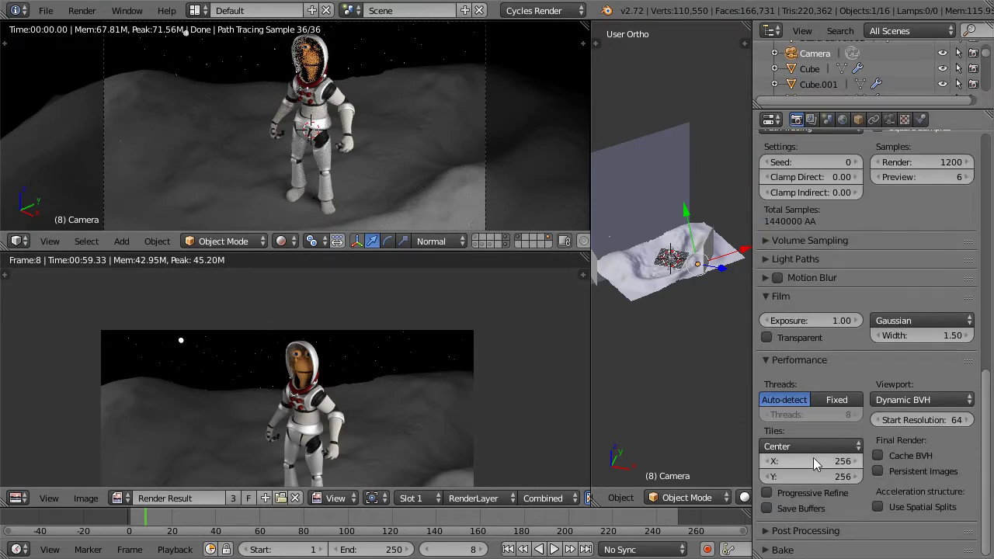